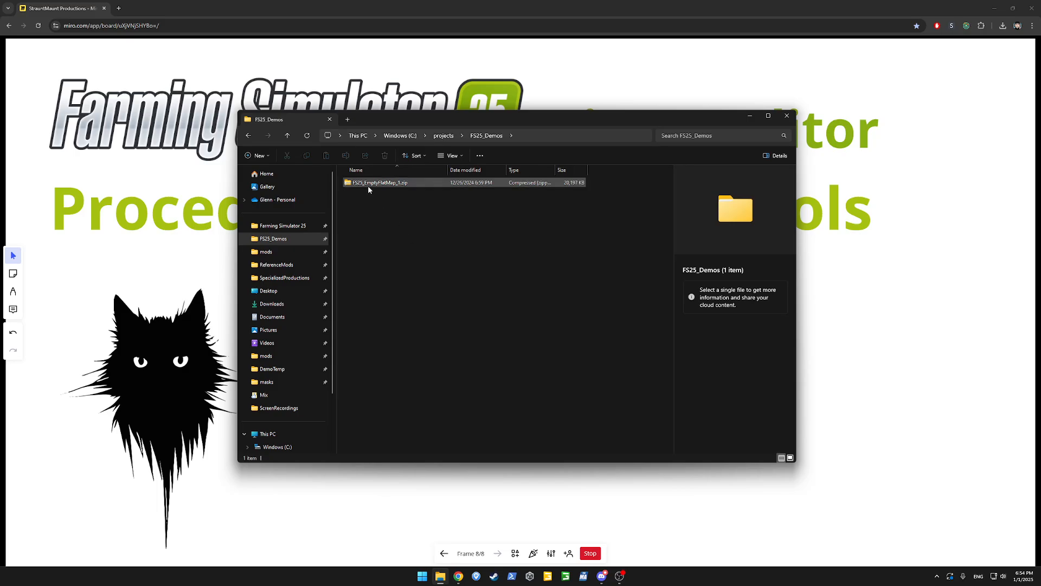
Extract FS25_EmptyFlatMap_1.zip into the folder C:\projects\FS25_Demos\FS25_PPGuide.
right_click(368, 188)
right_click(370, 183)
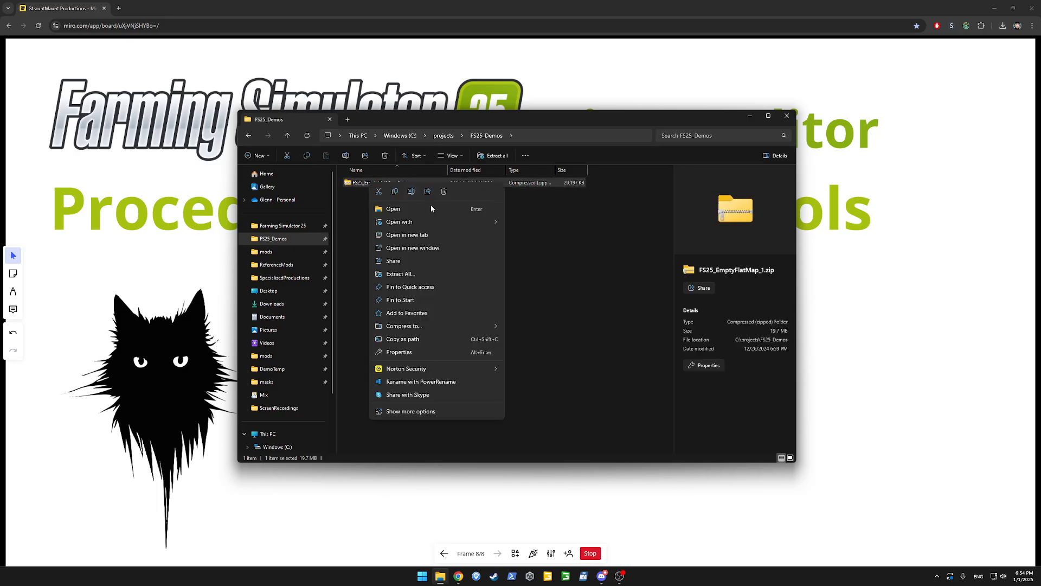
left_click(426, 275)
left_click(523, 252)
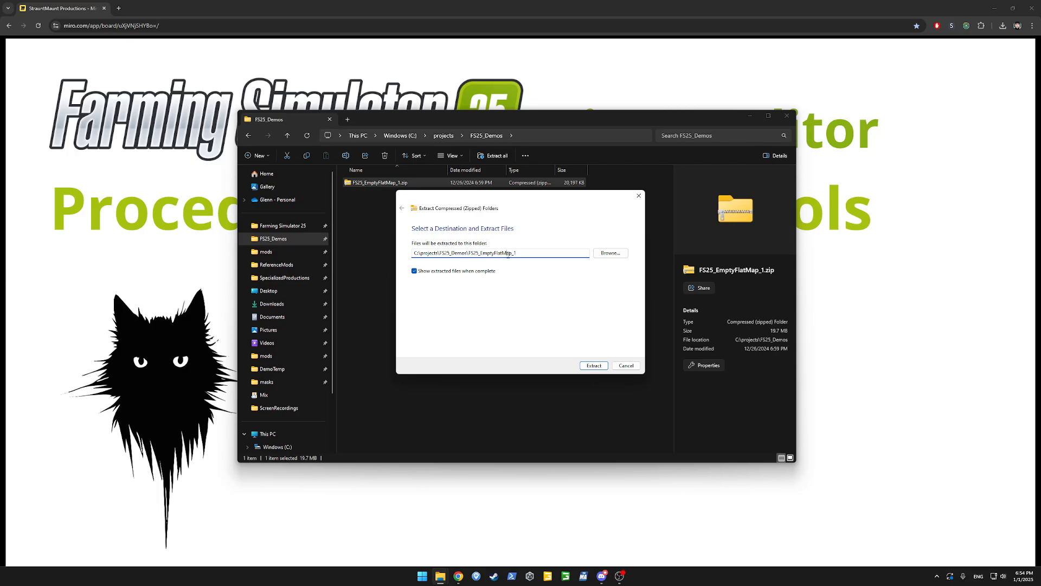
key("ctrl+shift+Left")
type("FS25_PPGuide")
left_click(467, 254)
type("\\")
left_click(581, 366)
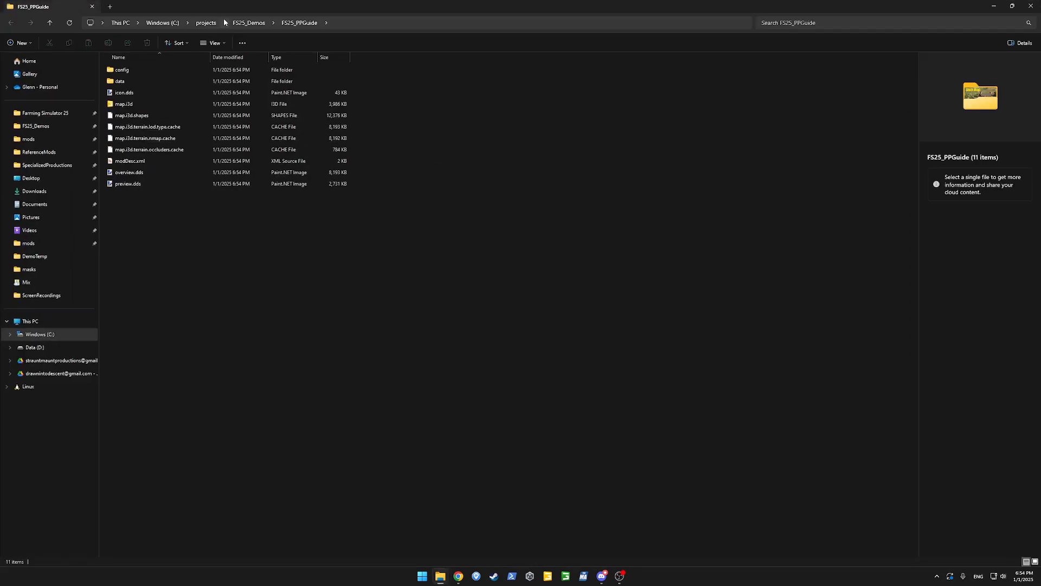
Return to the FS25_Demos folder and pin the extracted FS25_PPGuide folder to Quick access.
left_click(248, 22)
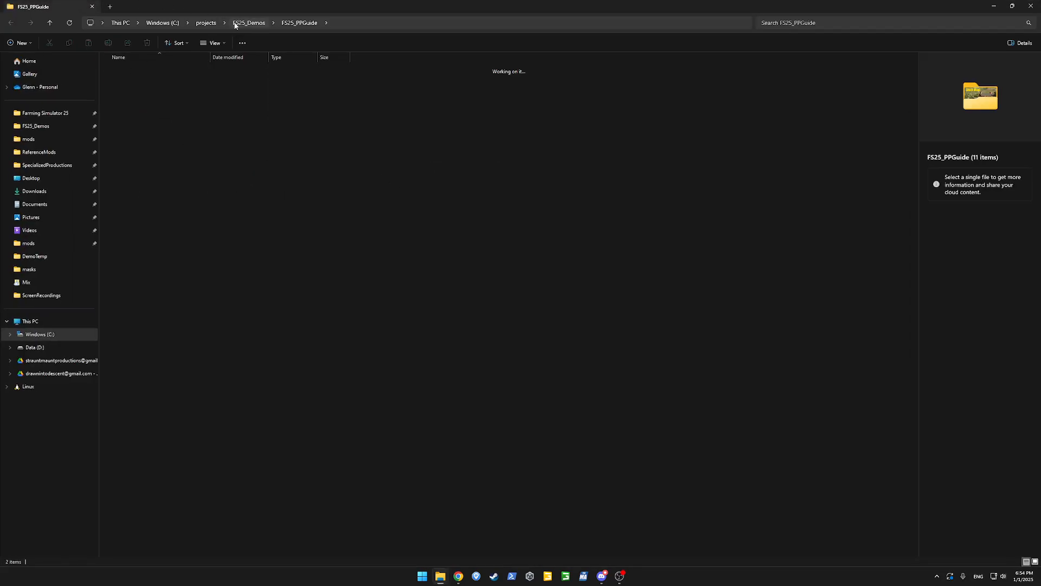
right_click(136, 71)
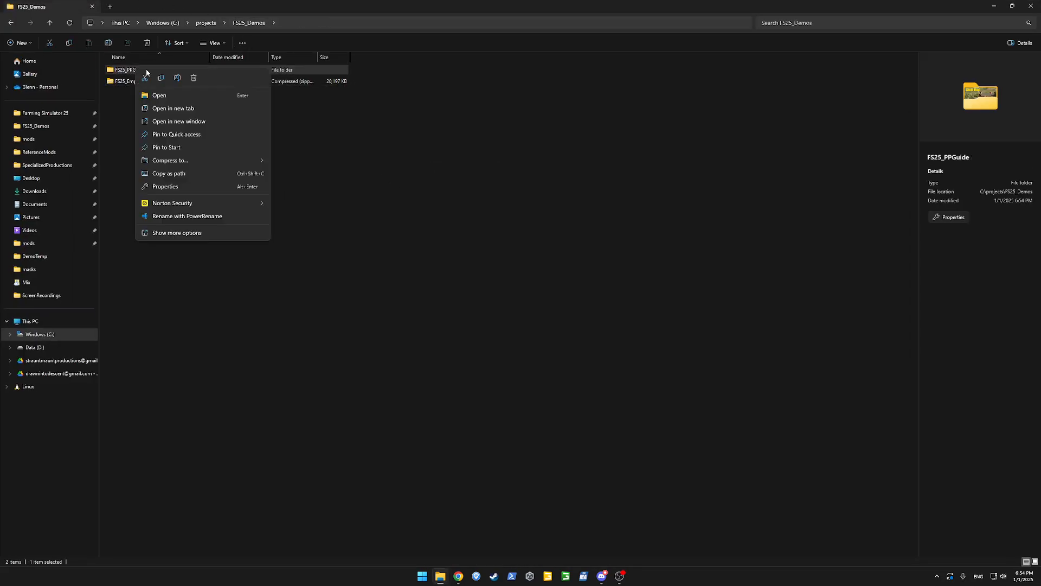
left_click(177, 134)
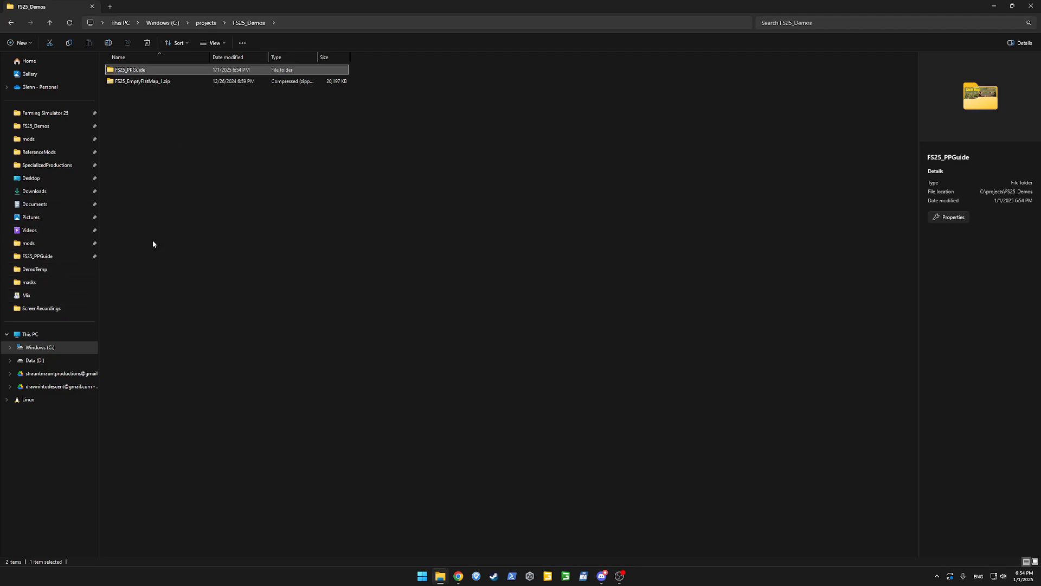
Unpin the FS25_PPGuide folder from Quick access.
left_click(195, 119)
right_click(136, 73)
left_click(172, 137)
left_click(128, 211)
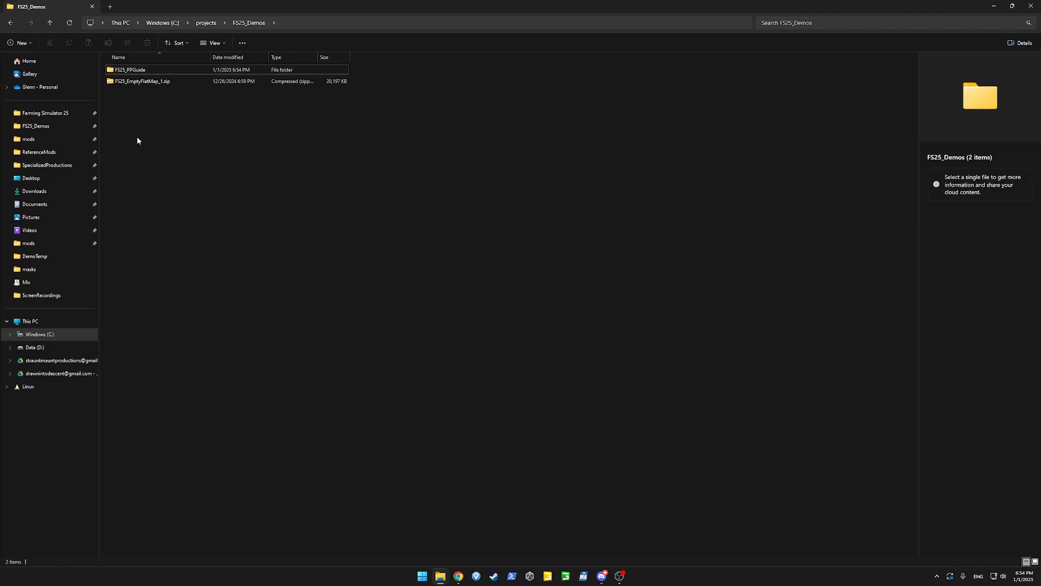
Pin FS25_PPGuide to Quick access again and move it between Farming Simulator 25 and FS25_Demos.
right_click(124, 67)
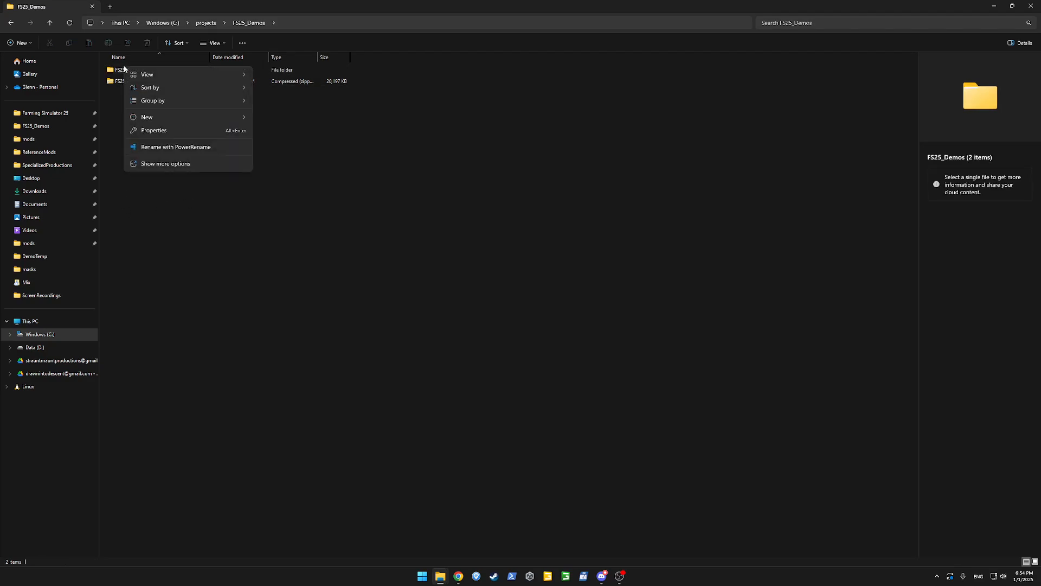
left_click(110, 71)
right_click(125, 71)
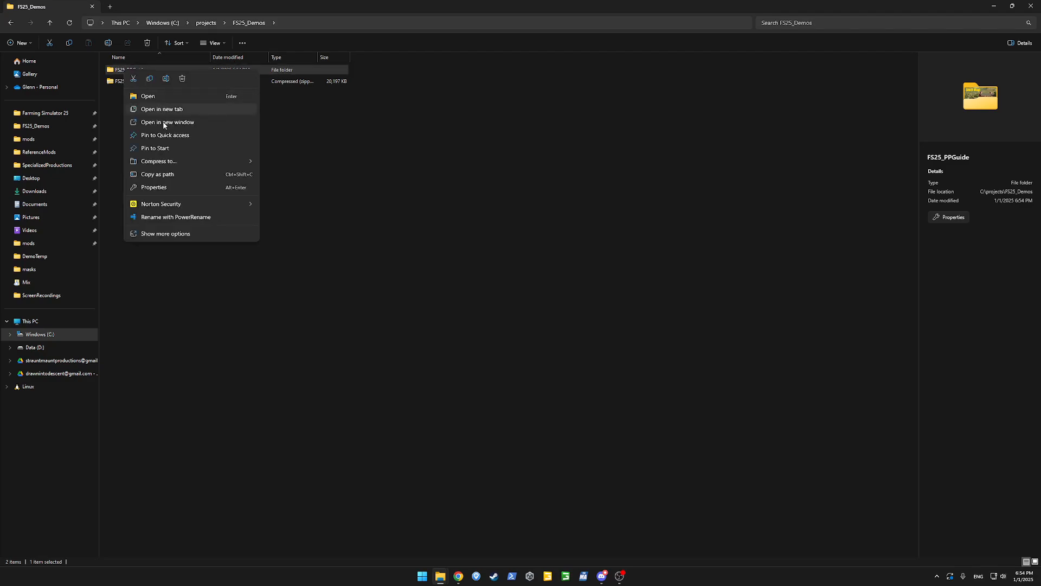
left_click(167, 139)
left_click(116, 209)
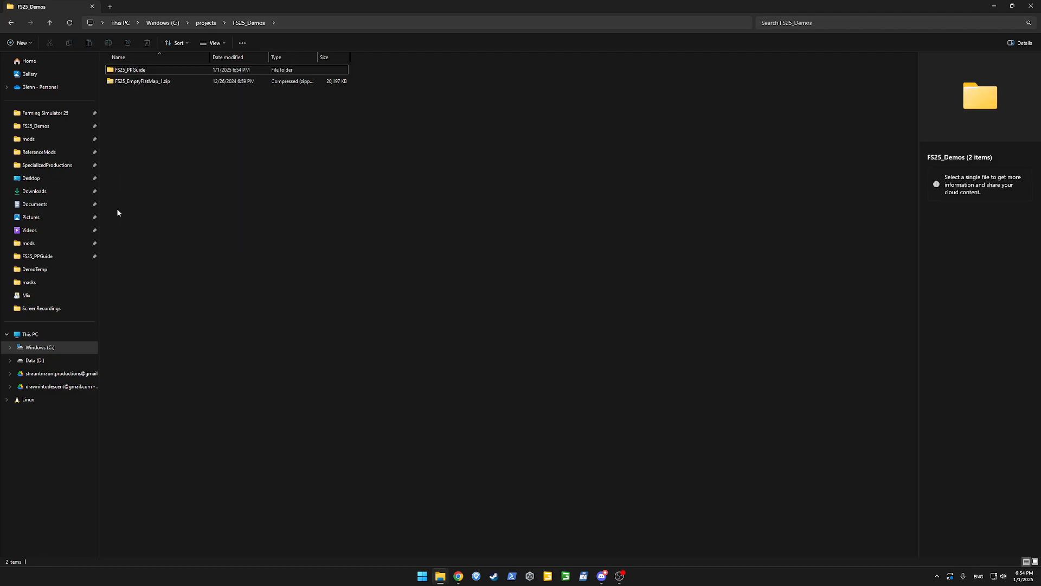
left_click_drag(42, 258, 34, 129)
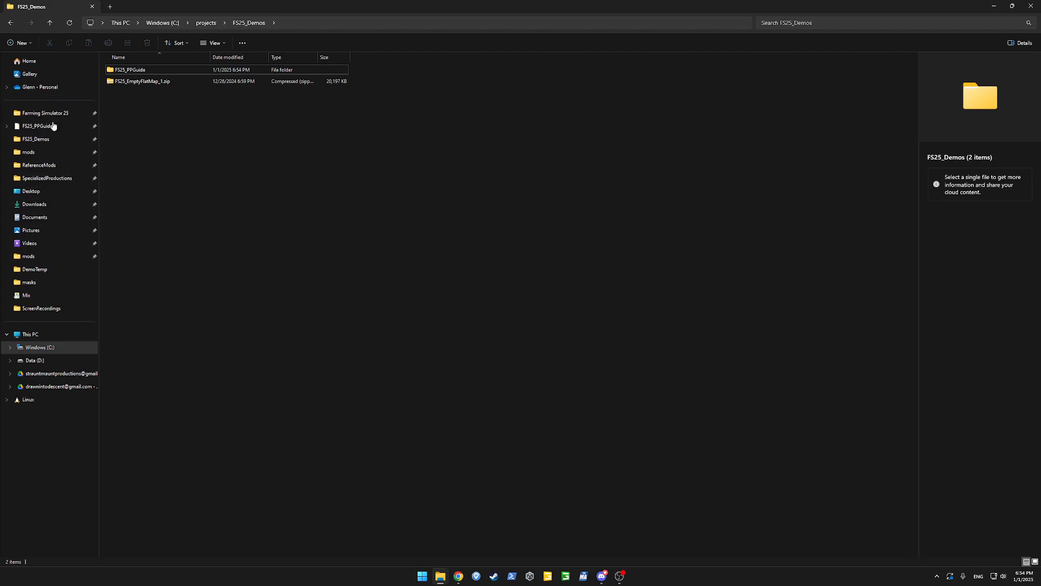
Open the FS25_PPGuide folder and examine the XML files in its config subfolder.
left_click(32, 131)
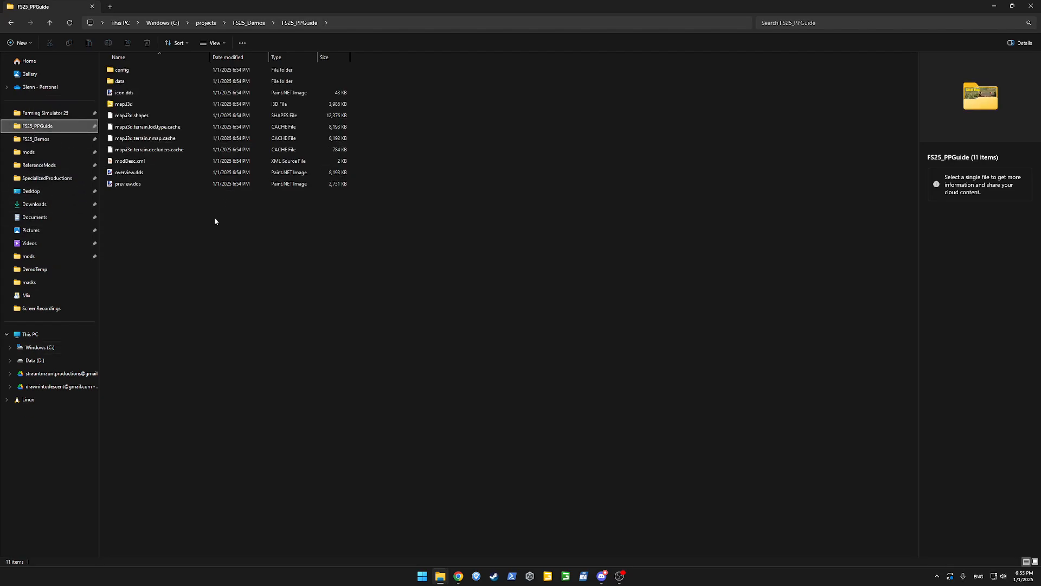
double_click(142, 70)
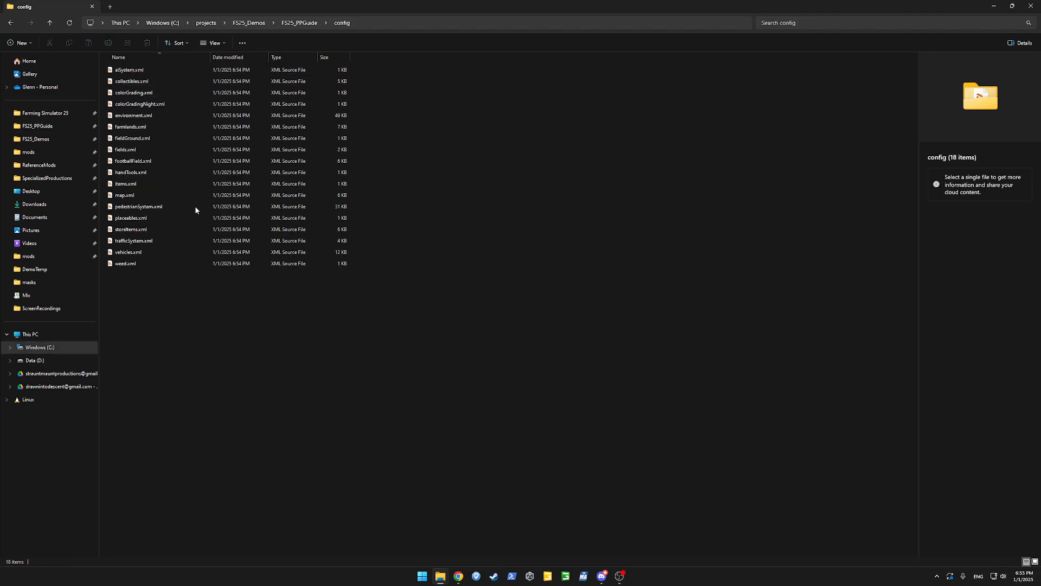
key("alt+Left")
left_click(72, 24)
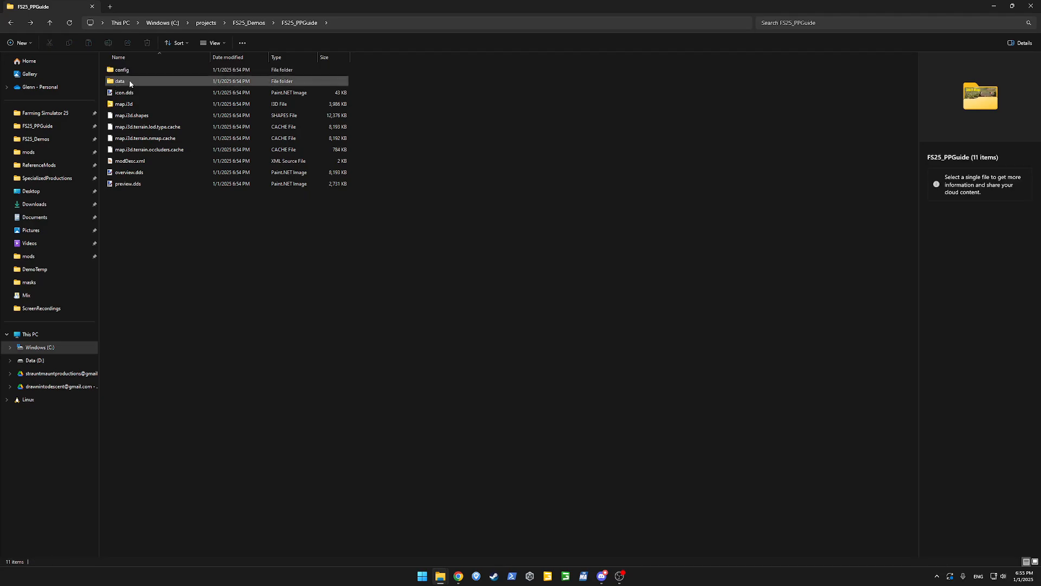
Examine the data folder's contents, from the weight maps to unprocessedHeightMap.png.
double_click(129, 80)
left_click(167, 80)
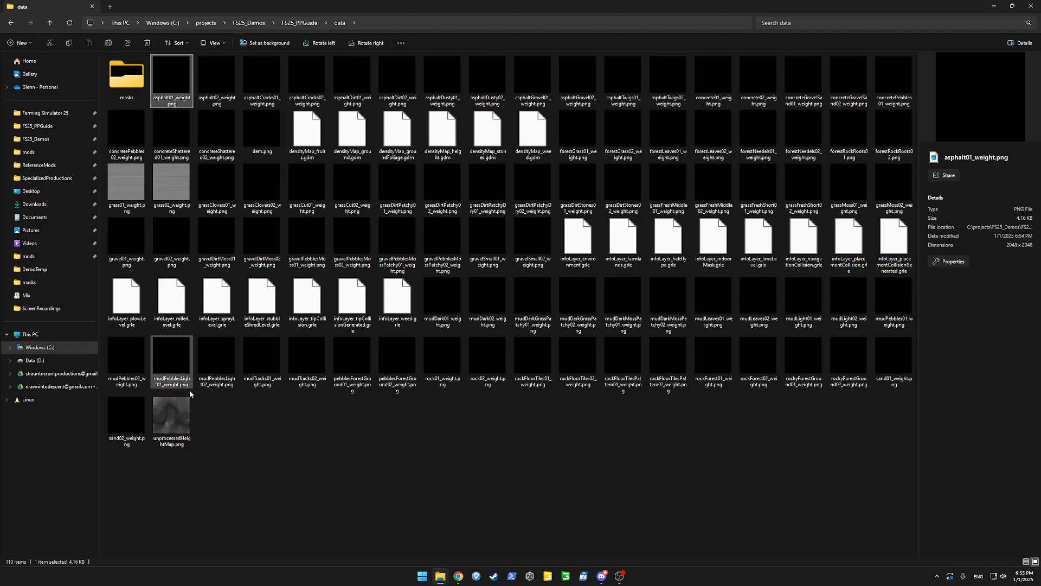
left_click(360, 449)
left_click(167, 436)
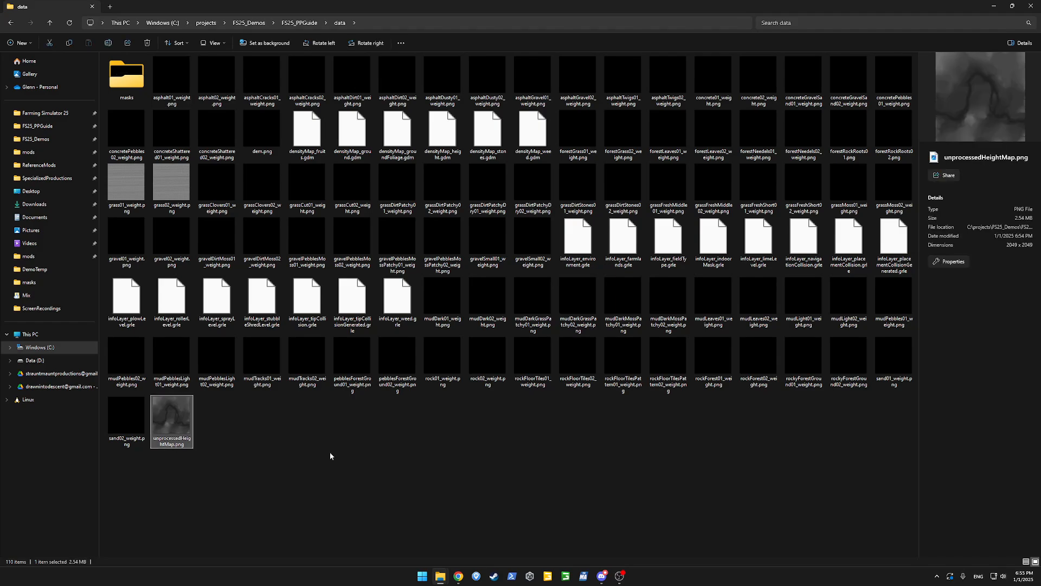
left_click(328, 454)
Examine the GEN and PG mask images in the masks subfolder and return to FS25_PPGuide.
left_click(138, 89)
double_click(138, 89)
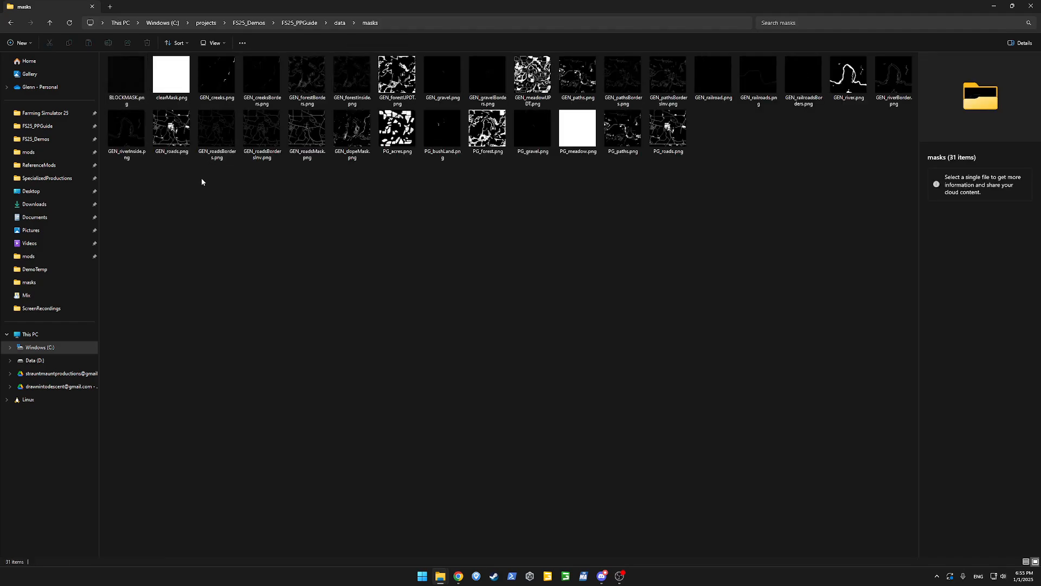
left_click(217, 76)
left_click(598, 219)
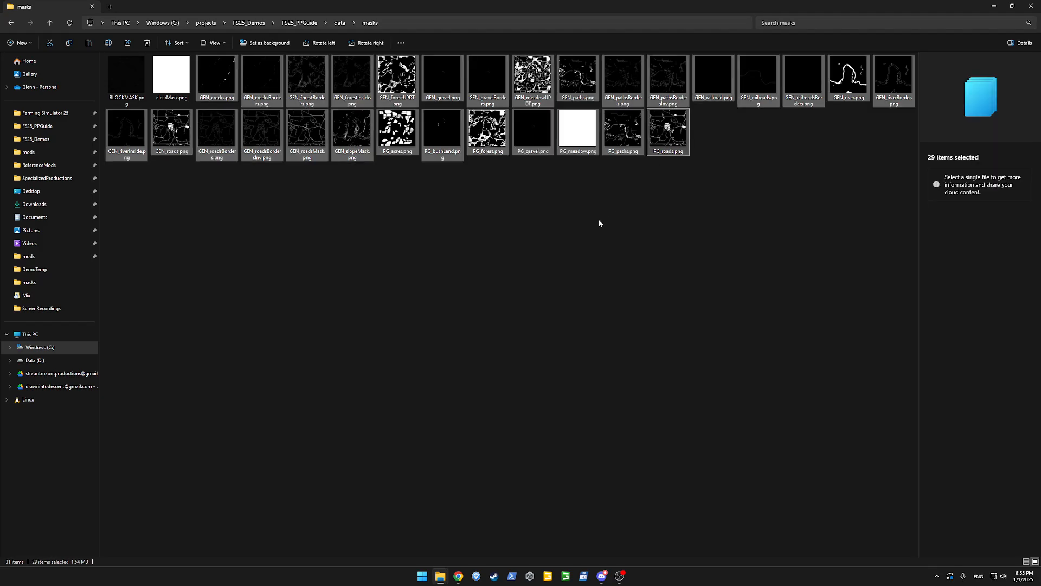
key("alt+Up")
key("alt+Up")
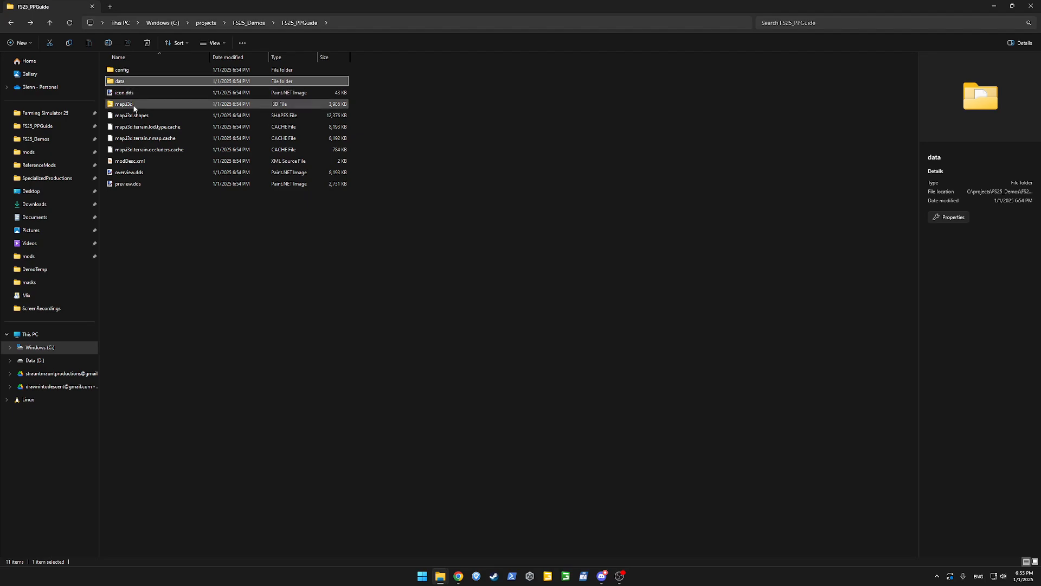
Display the FS25_PPGuide folder's contents as large icons.
left_click(149, 107)
left_click(212, 43)
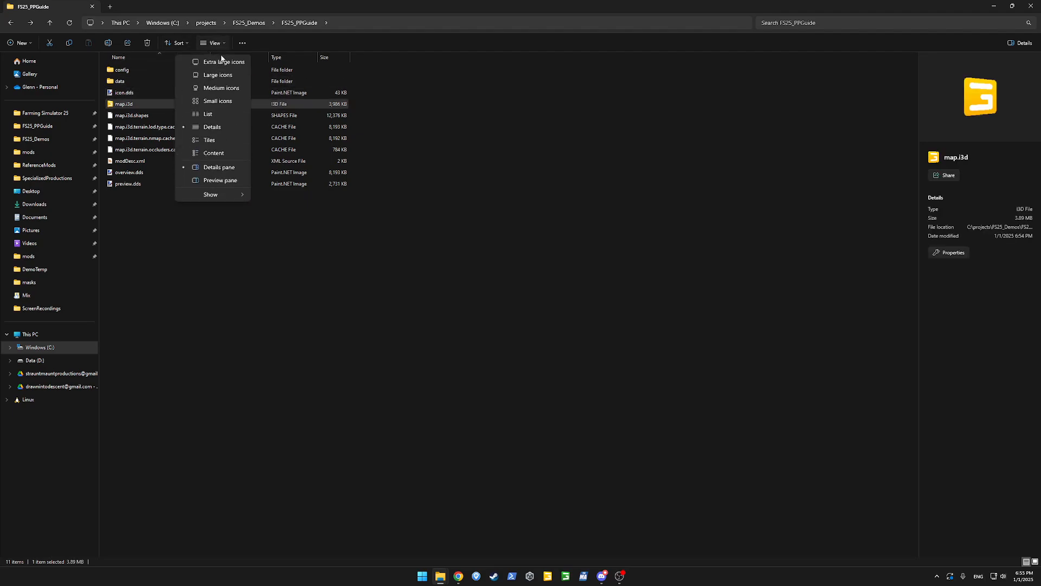
left_click(214, 74)
left_click(267, 235)
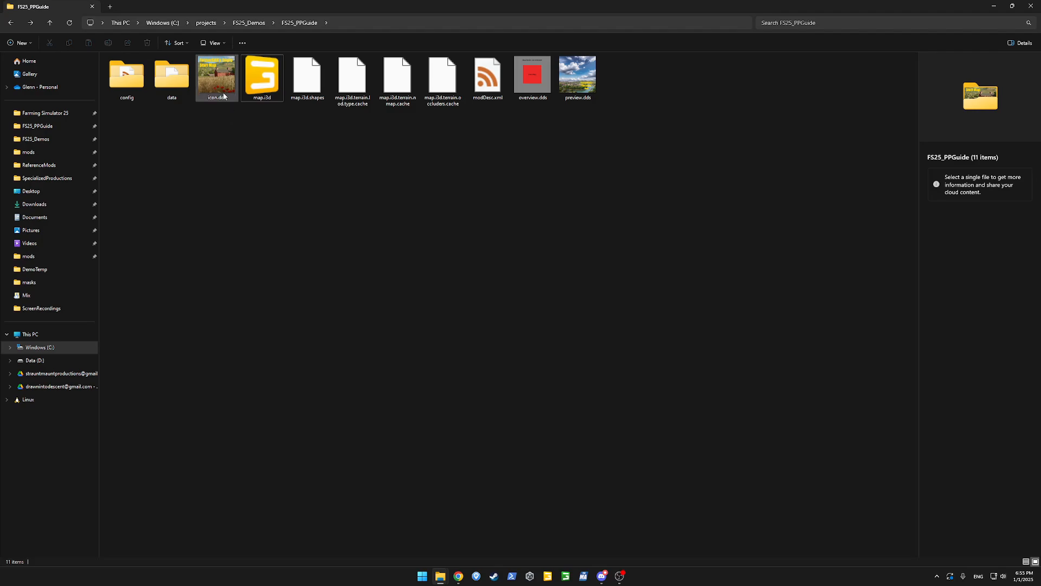
Examine the thumbnails of icon.dds, preview.dds and overview.dds.
left_click(223, 91)
left_click(583, 85)
left_click(531, 128)
left_click(531, 88)
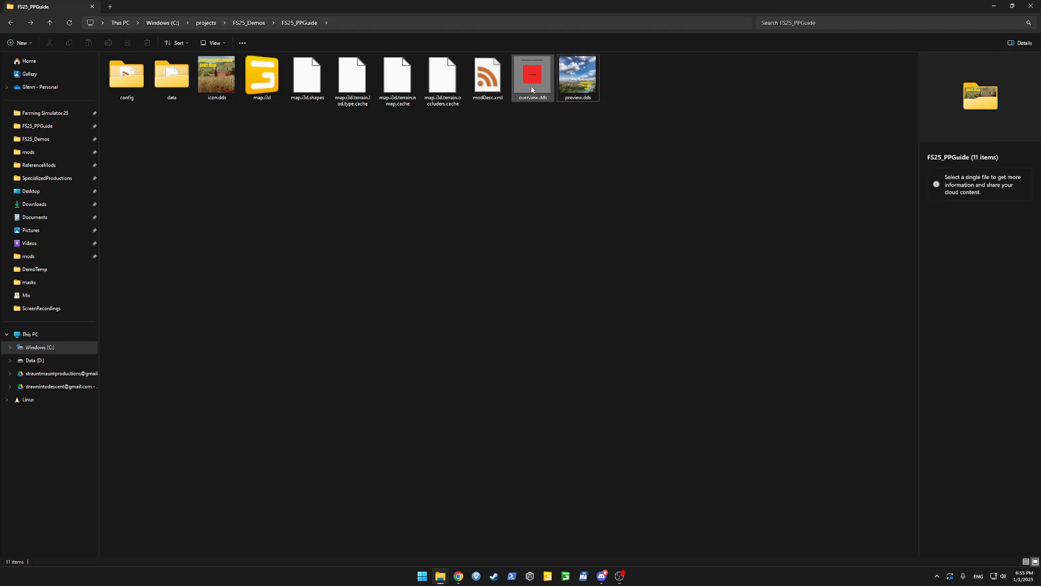
left_click(573, 226)
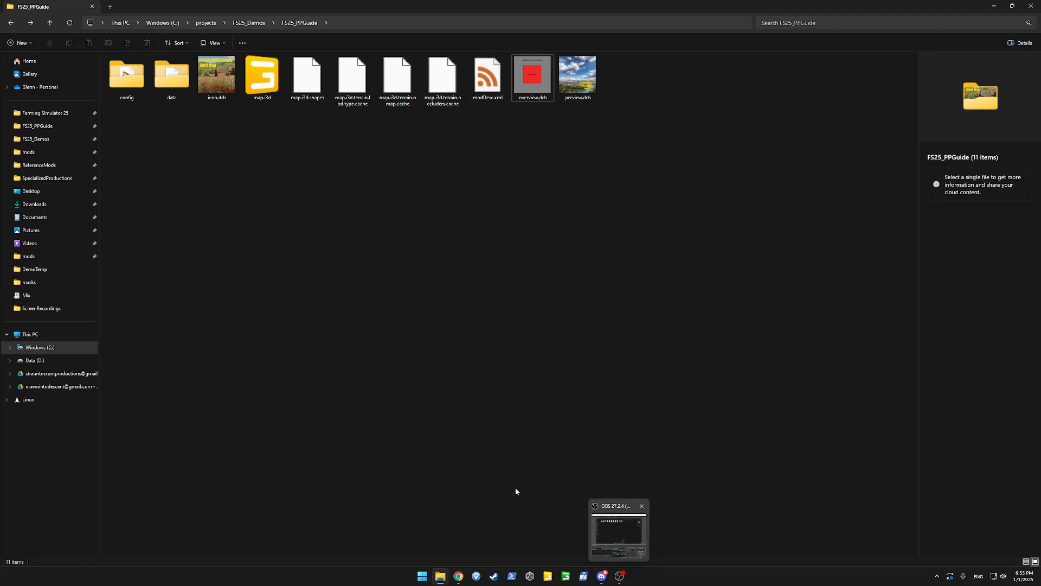
Open map.i3d in GIANTS Editor and inspect the contents of the gameplay and map groups.
double_click(254, 78)
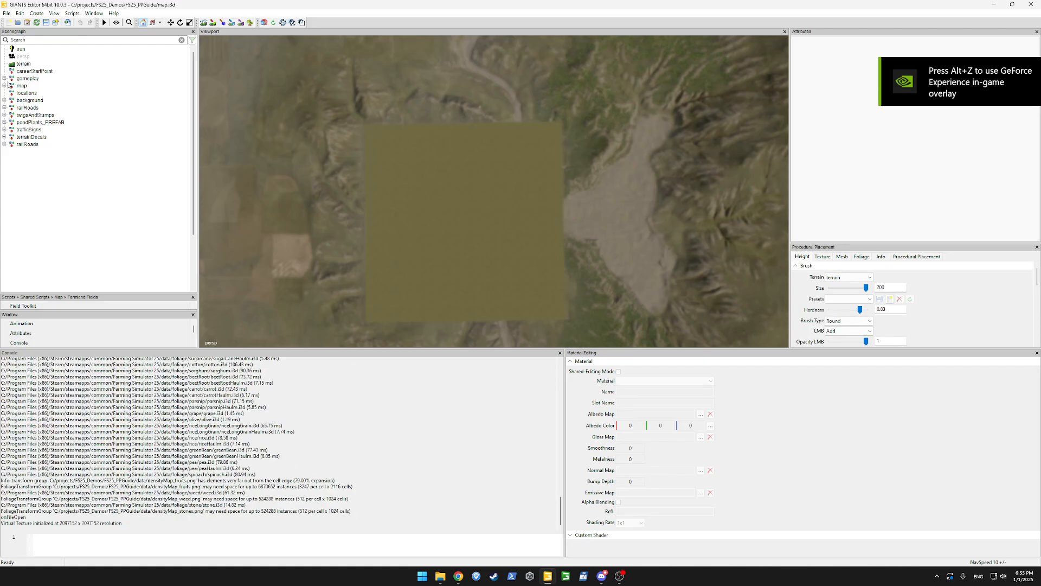
left_click(25, 93)
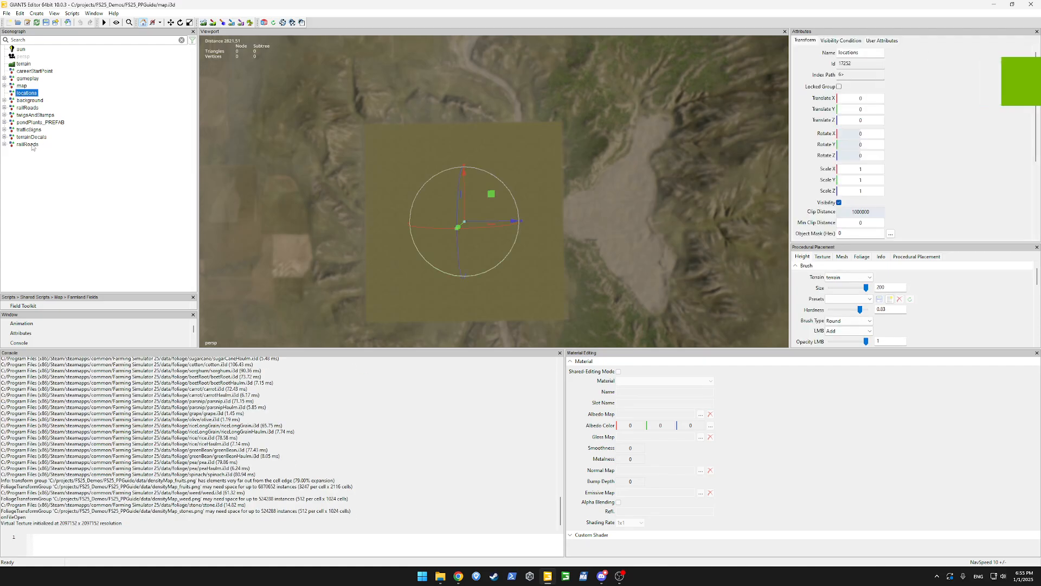
left_click(34, 146, "shift")
left_click(4, 79)
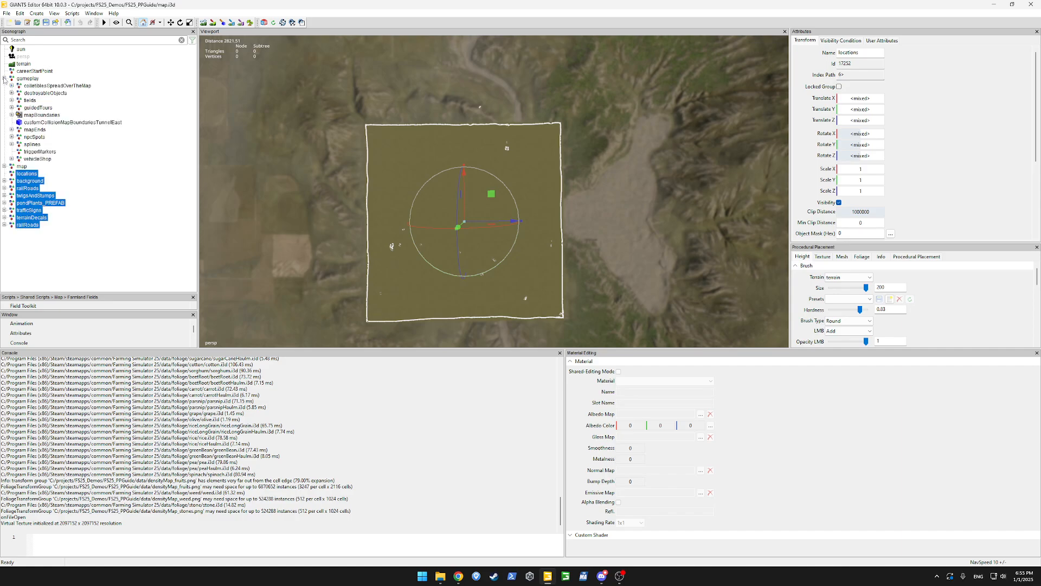
left_click(5, 78)
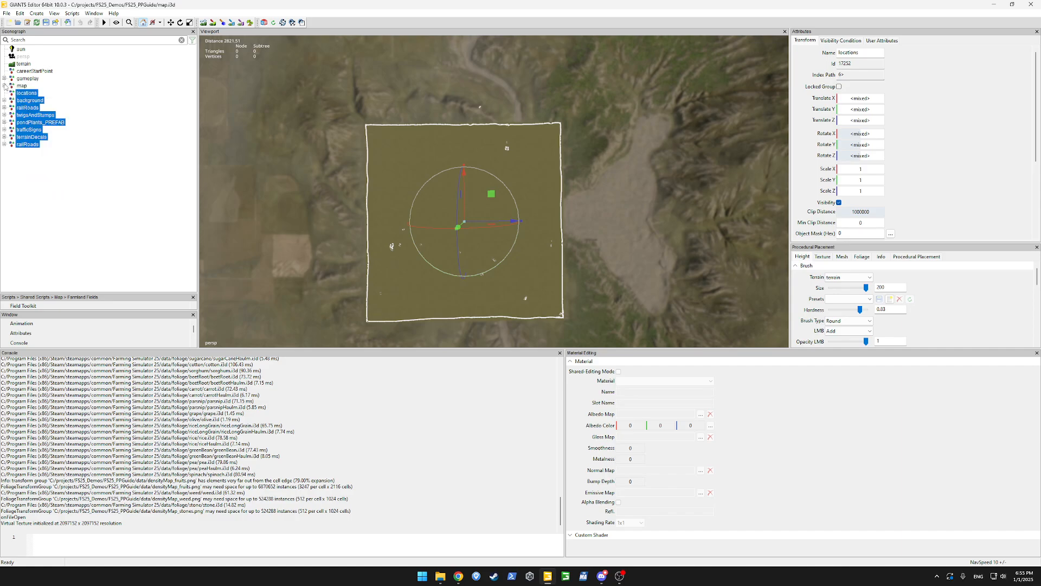
left_click(5, 86)
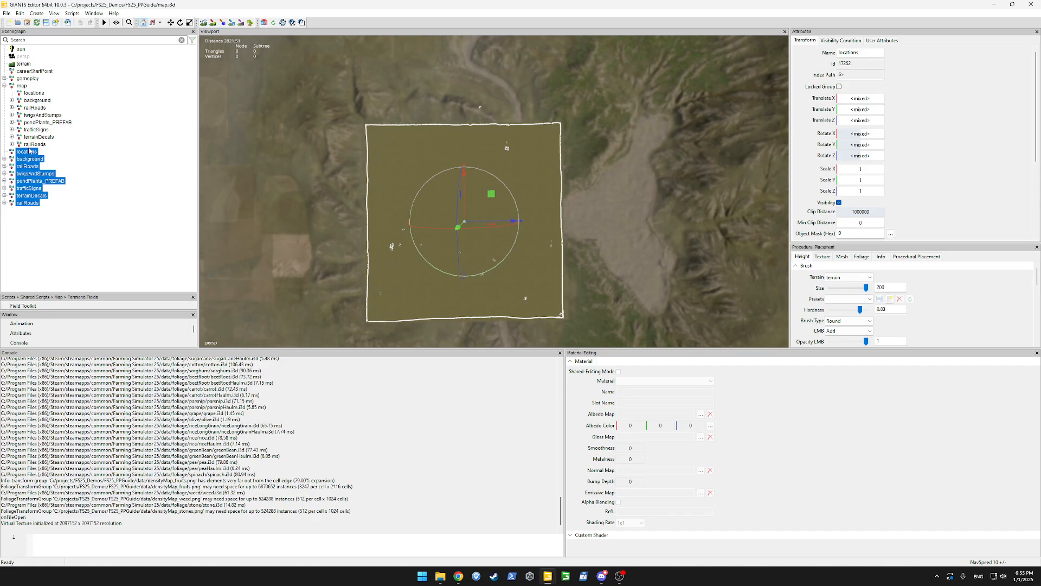
Delete the duplicate top-level groups from locations through the last railRoads, keeping the copies inside the map group.
left_click(30, 152)
left_click(32, 205, "shift")
key("Delete")
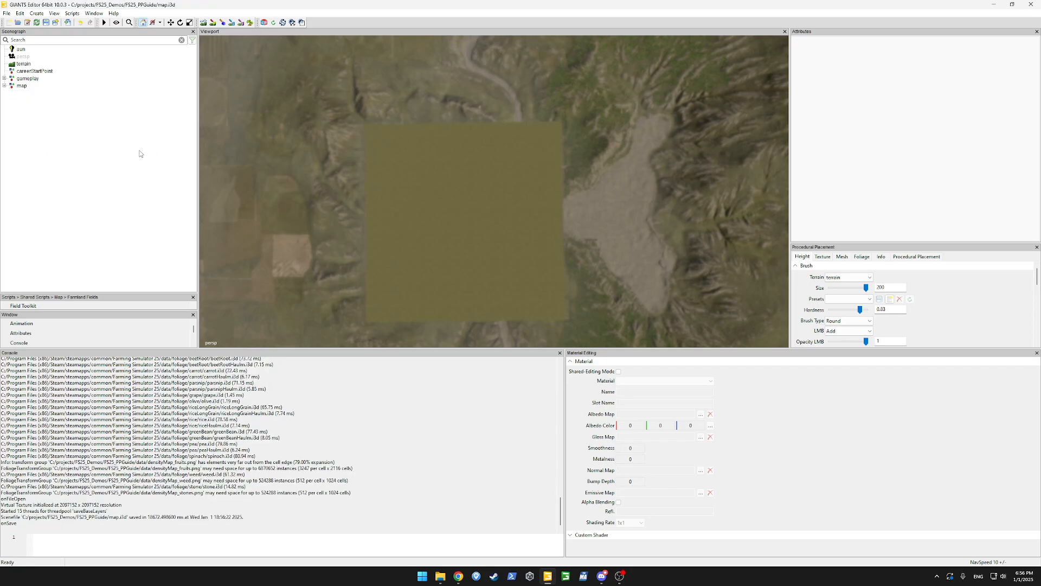
Open the Procedural Placement rules and enlarge the mask list so every mask row fits.
left_click(92, 15)
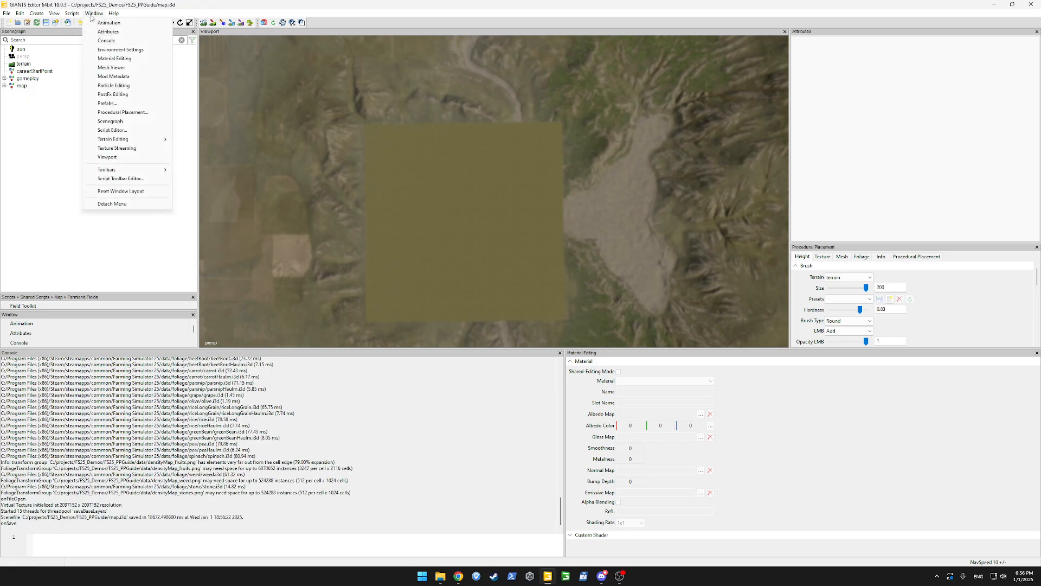
left_click(130, 112)
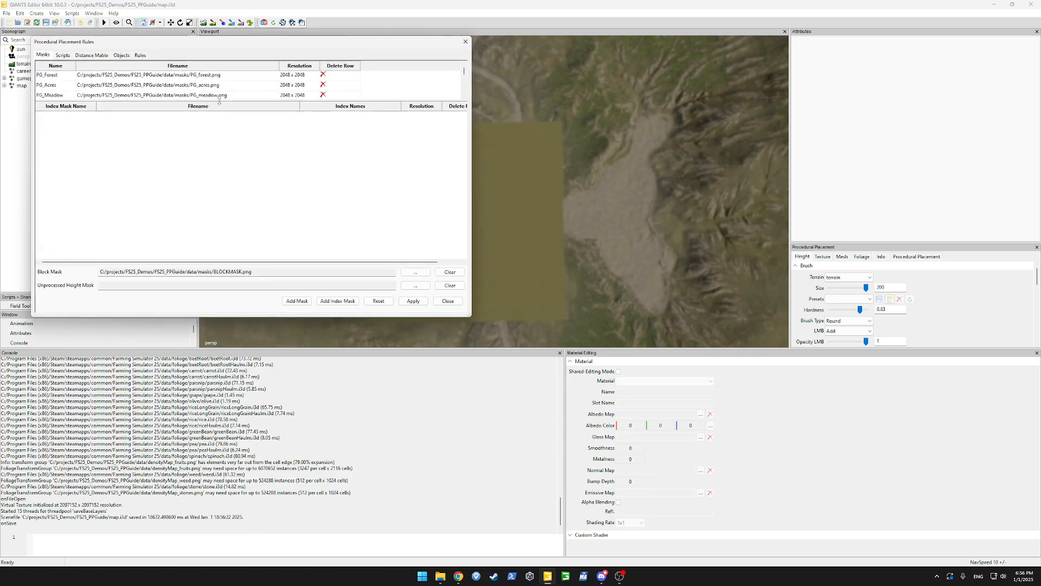
left_click_drag(219, 102, 219, 198)
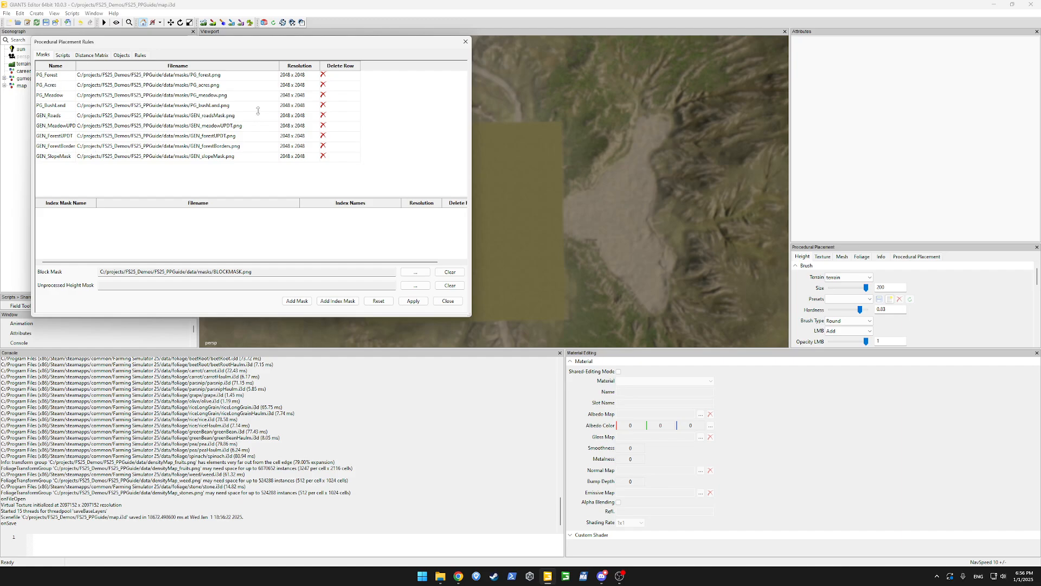
Delete every mask row from PG_Forest through GEN_SlopeMask and apply the changes.
left_click(324, 75)
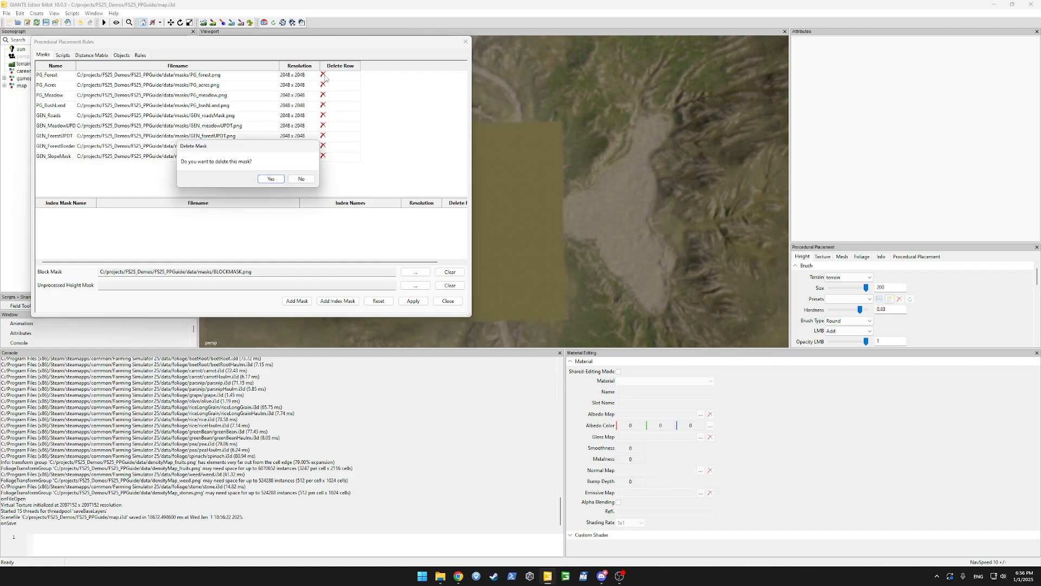
key("Return")
left_click(325, 76)
key("Return")
left_click(324, 76)
key("Return")
left_click(324, 76)
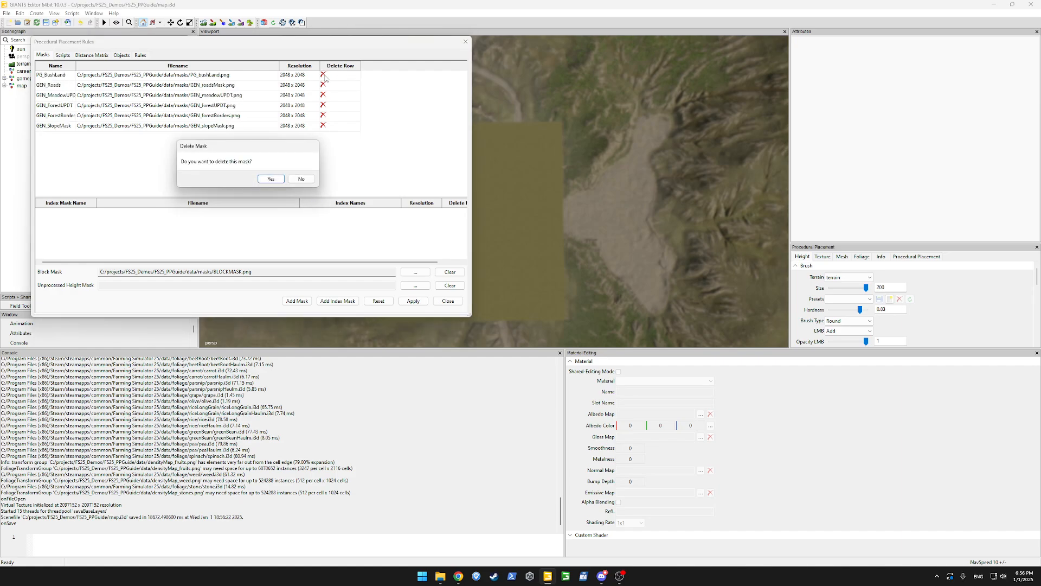
key("Return")
left_click(324, 75)
key("Return")
left_click(323, 76)
key("Return")
left_click(324, 76)
key("Return")
left_click(324, 75)
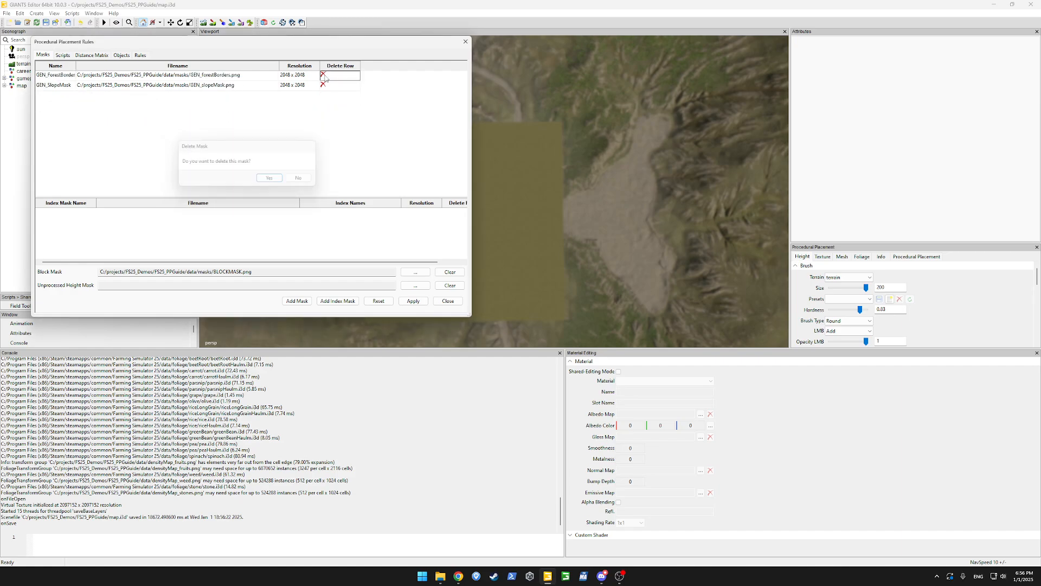
key("Return")
left_click(324, 75)
key("Return")
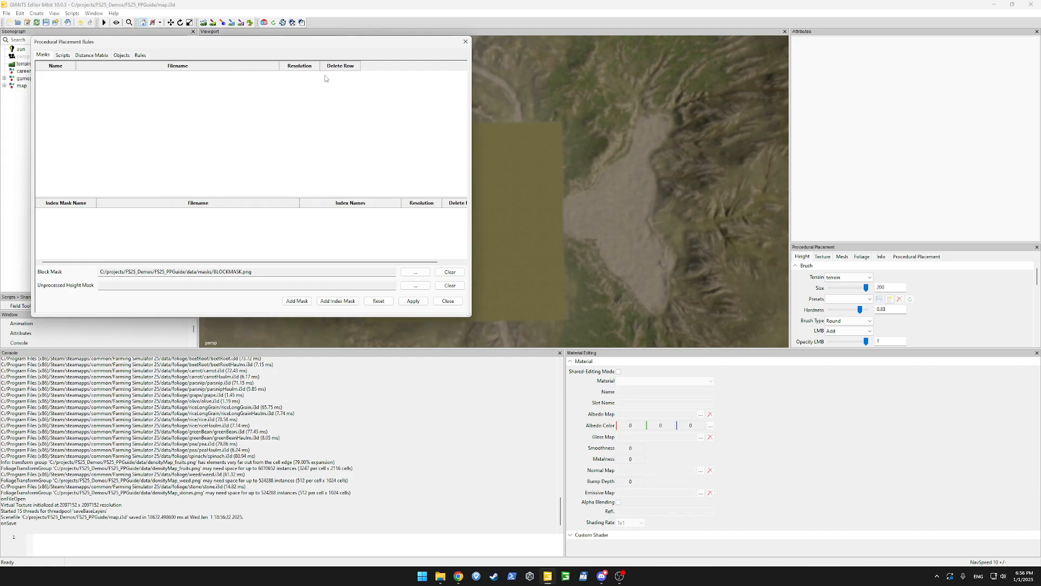
left_click(85, 56)
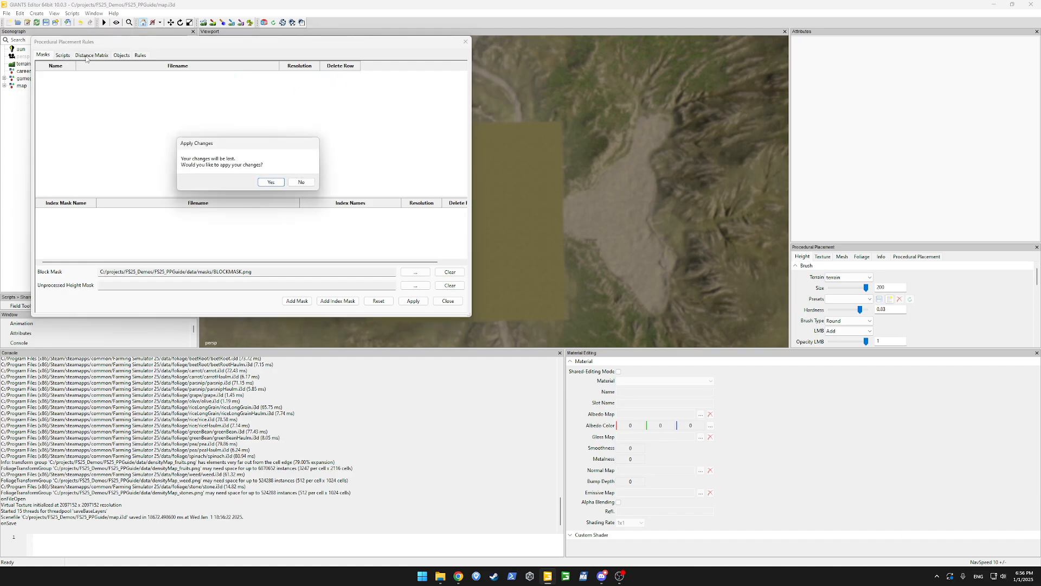
left_click(272, 181)
Check the Distance Matrix, Objects and Rules sections for leftover entries, and return to the masks.
left_click(86, 56)
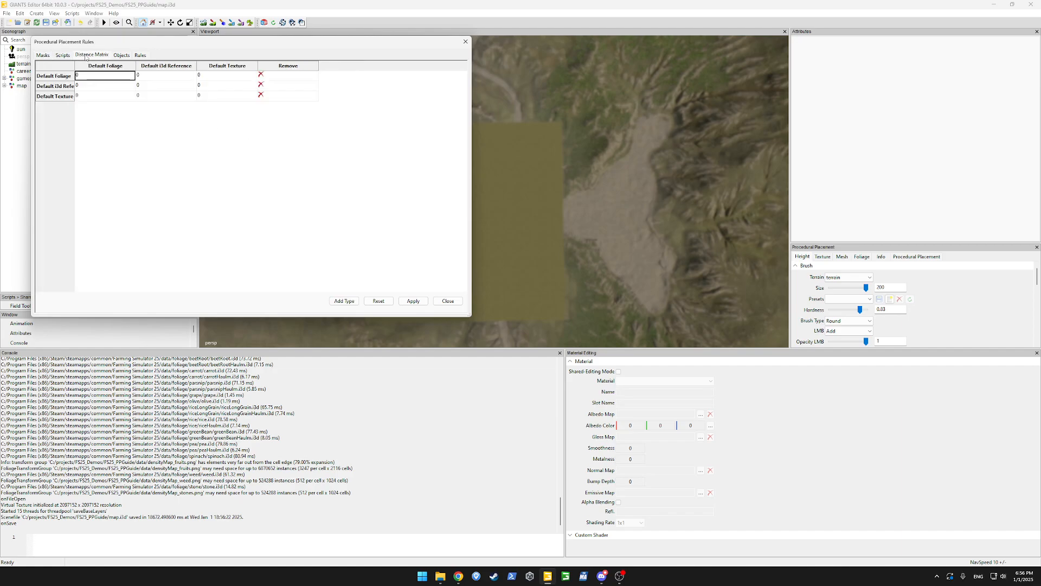
left_click(123, 55)
left_click(139, 55)
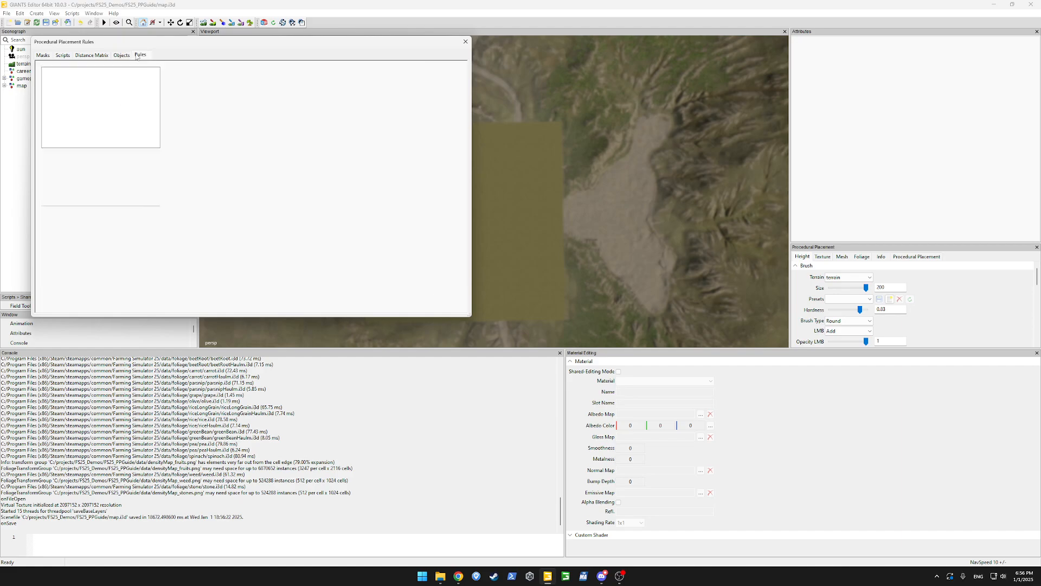
left_click(43, 55)
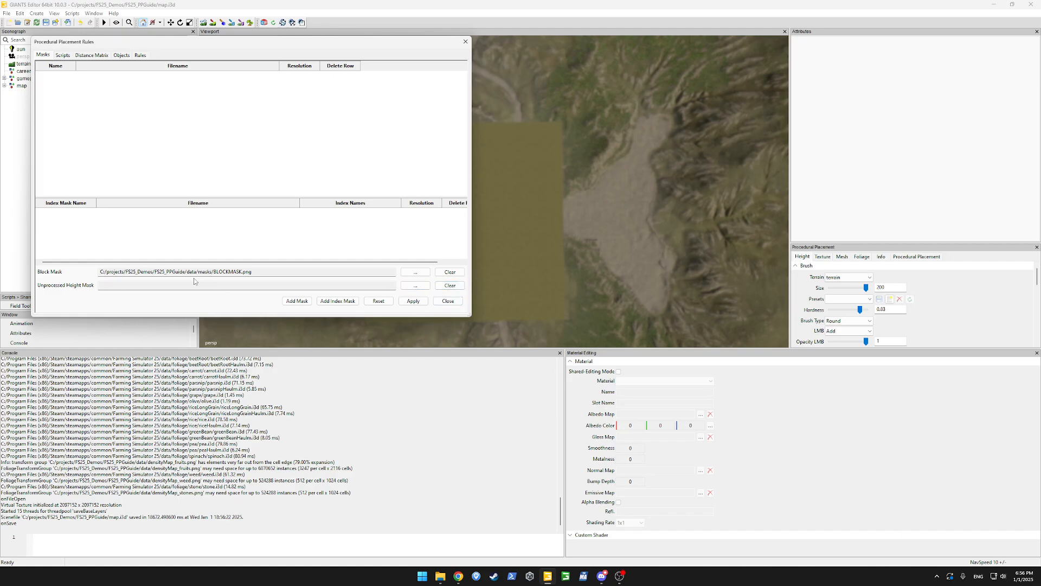
Check the BLOCKMASK.png path of the block mask and apply the mask settings.
left_click_drag(217, 272, 281, 270)
left_click(261, 271)
left_click(413, 301)
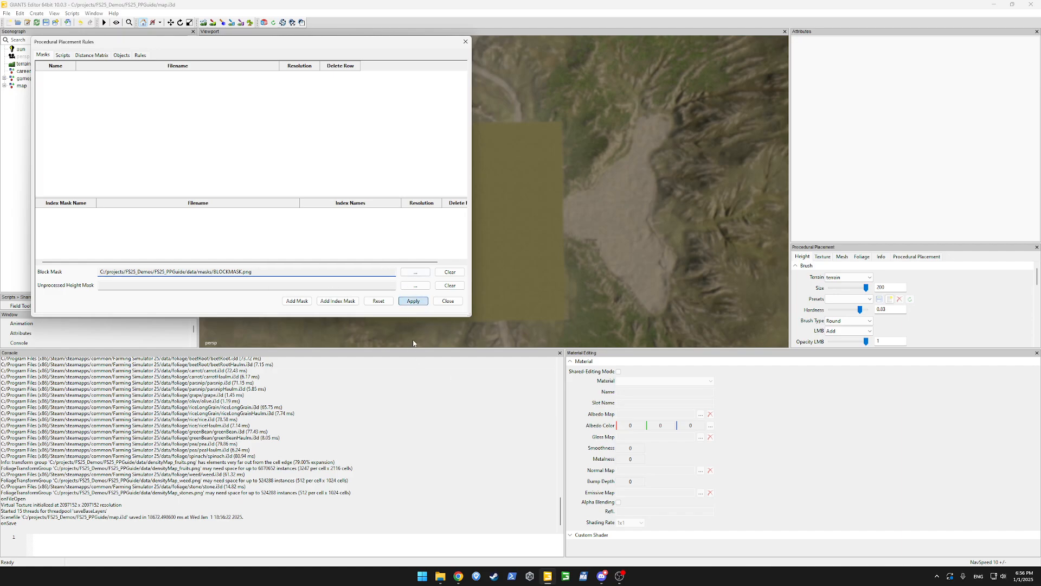
In File Explorer, permanently delete all files in FS25_PPGuide's data/masks folder except BLOCKMASK.png.
mouse_move(442, 579)
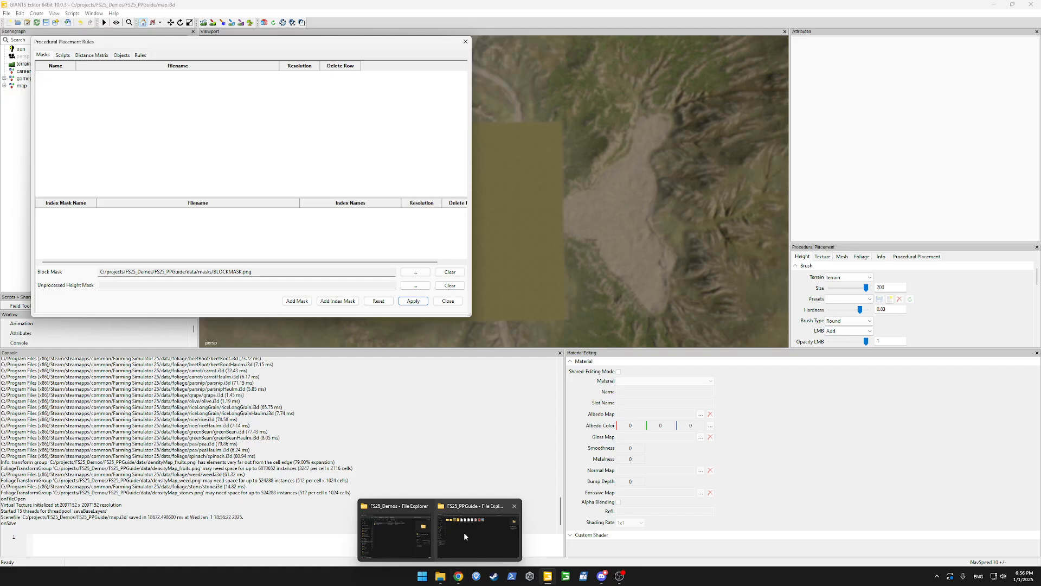
left_click(425, 505)
left_click(437, 535)
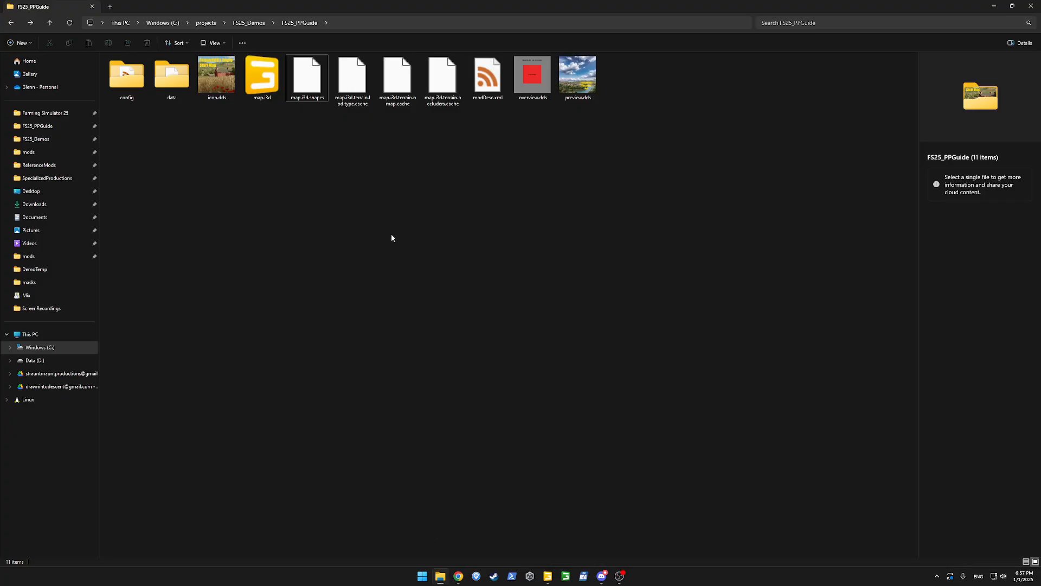
double_click(172, 76)
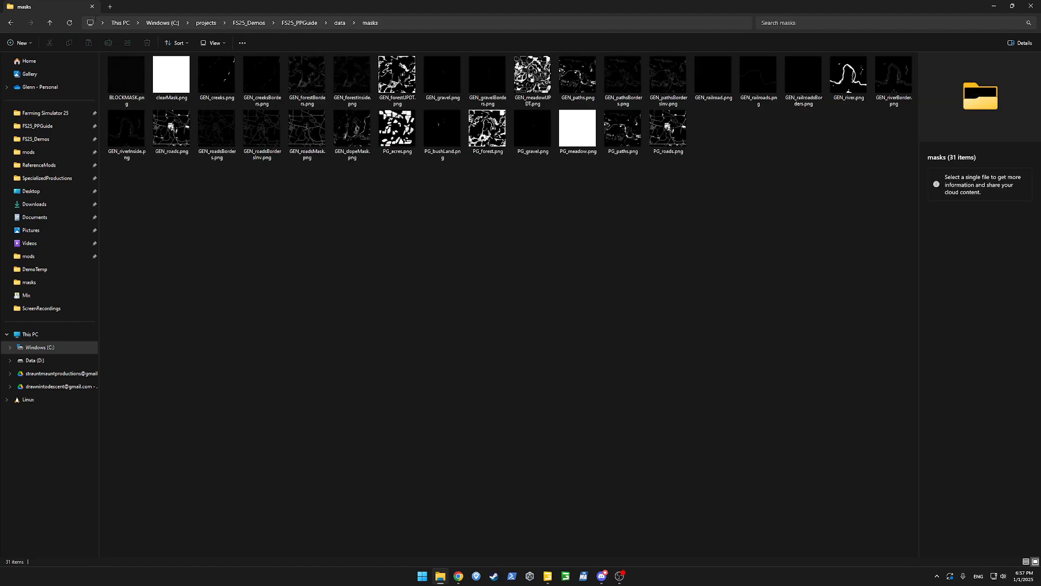
left_click(179, 85)
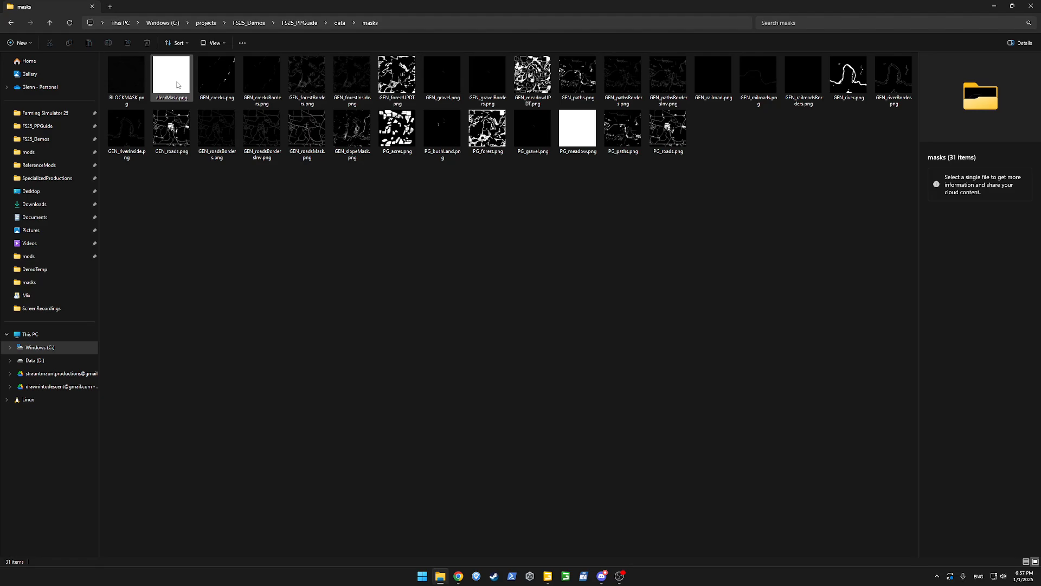
left_click(657, 149, "shift")
key("shift+Delete")
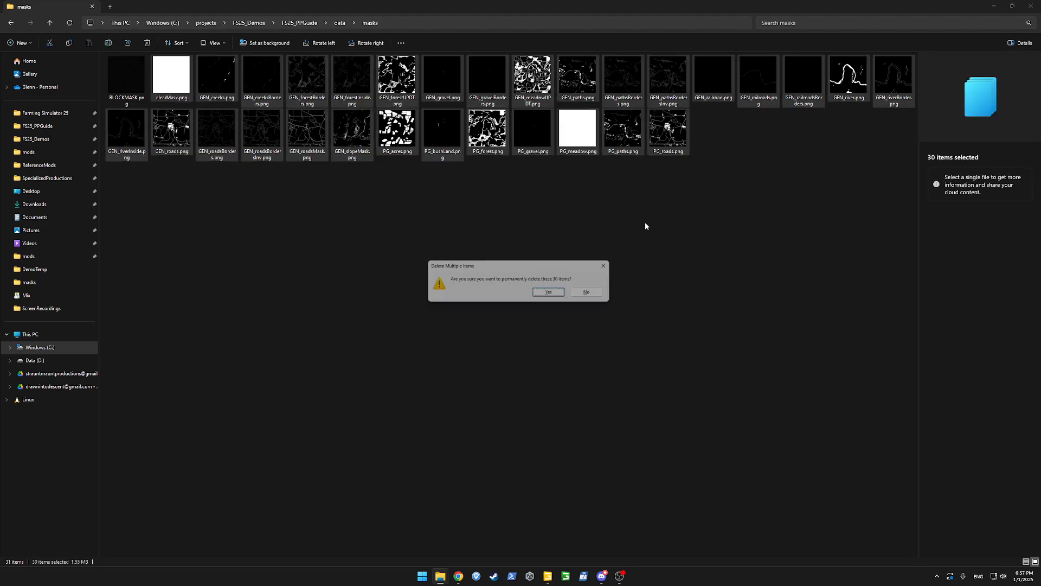
key("Return")
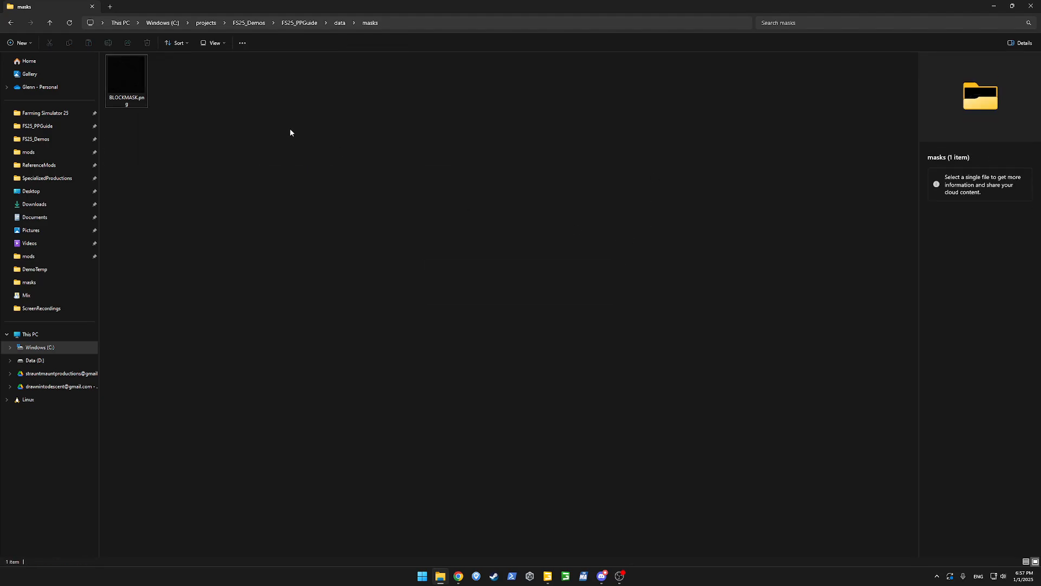
left_click(119, 95)
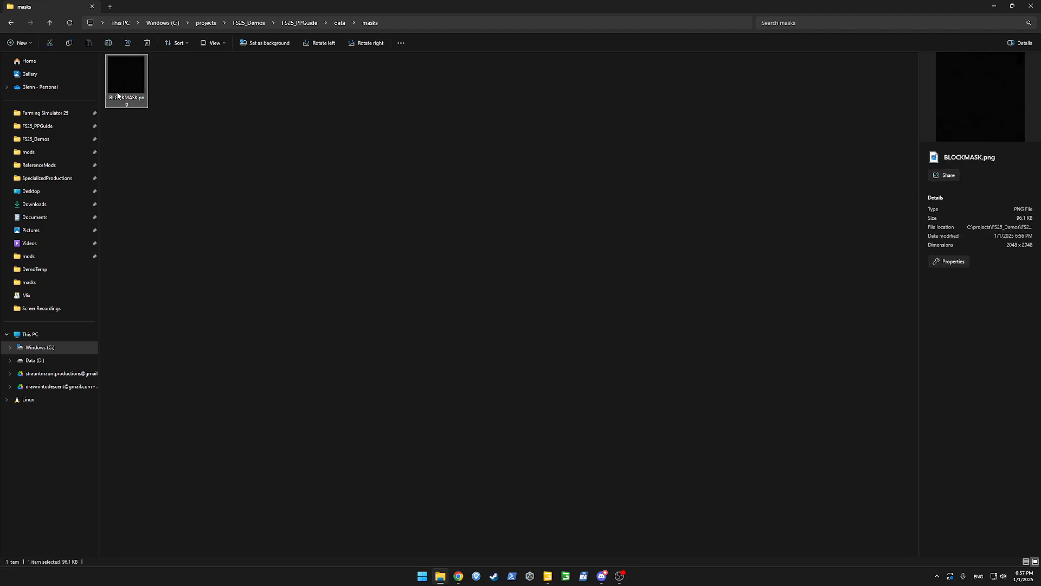
left_click(180, 120)
Return to GIANTS Editor and show the procedural placement layer paint mode to inspect the painted areas on the terrain.
key("alt+Tab")
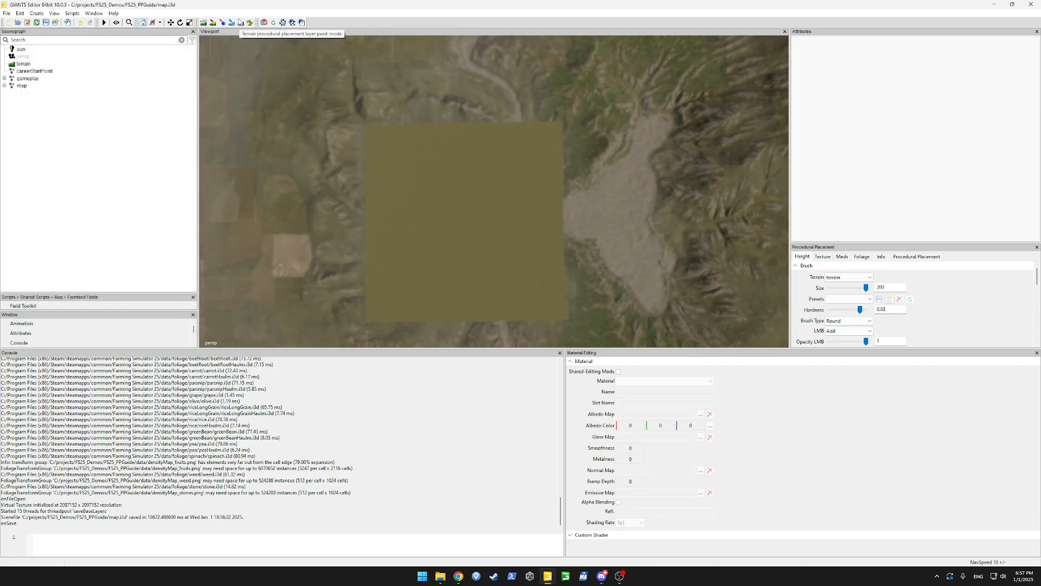
left_click(240, 22)
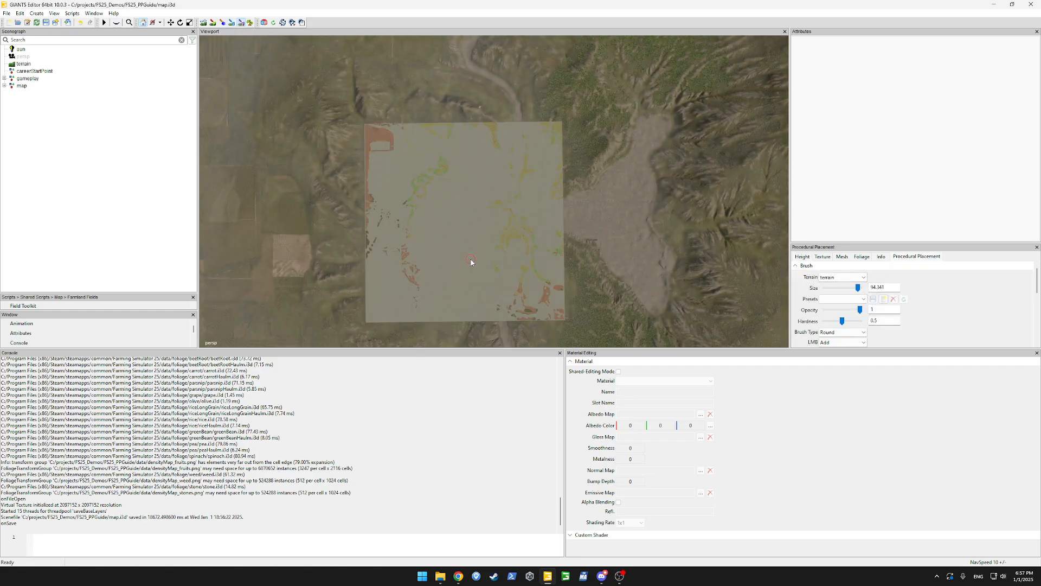
left_click_drag(372, 137, 396, 143)
Clear the block mask in the Procedural Placement rules and confirm disabling procedural placement.
left_click(94, 13)
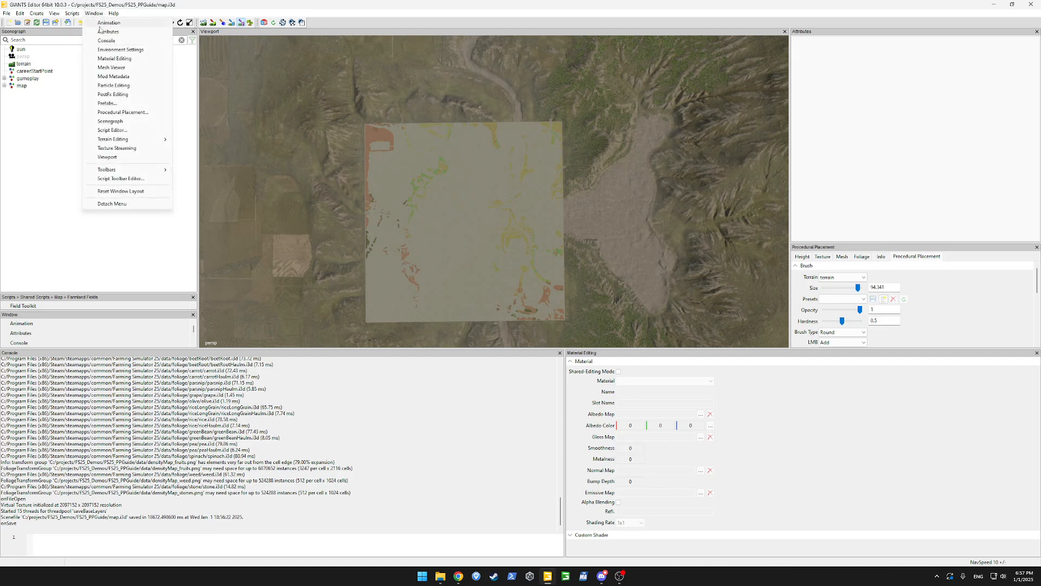
left_click(126, 112)
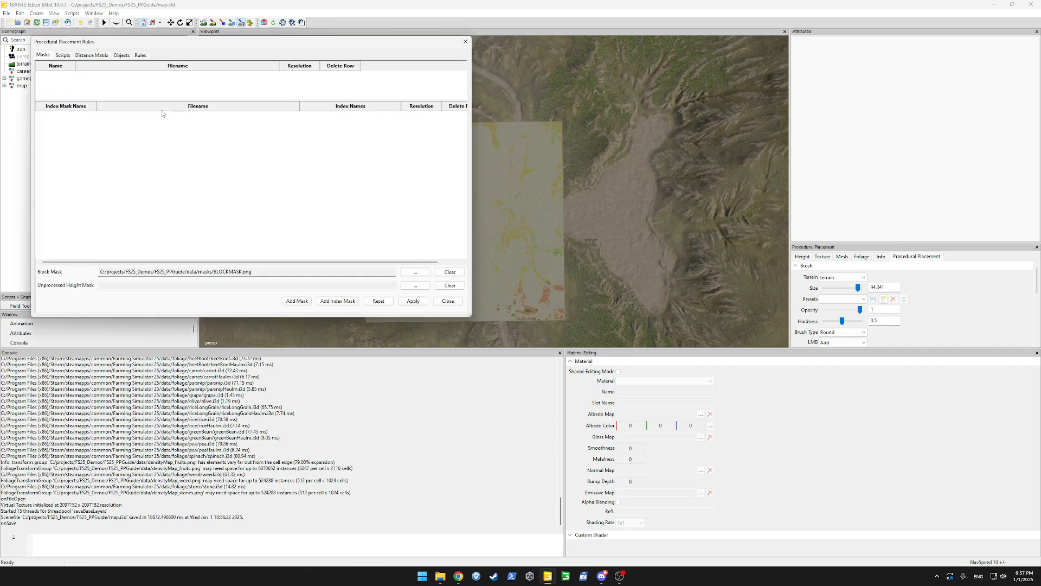
left_click(439, 277)
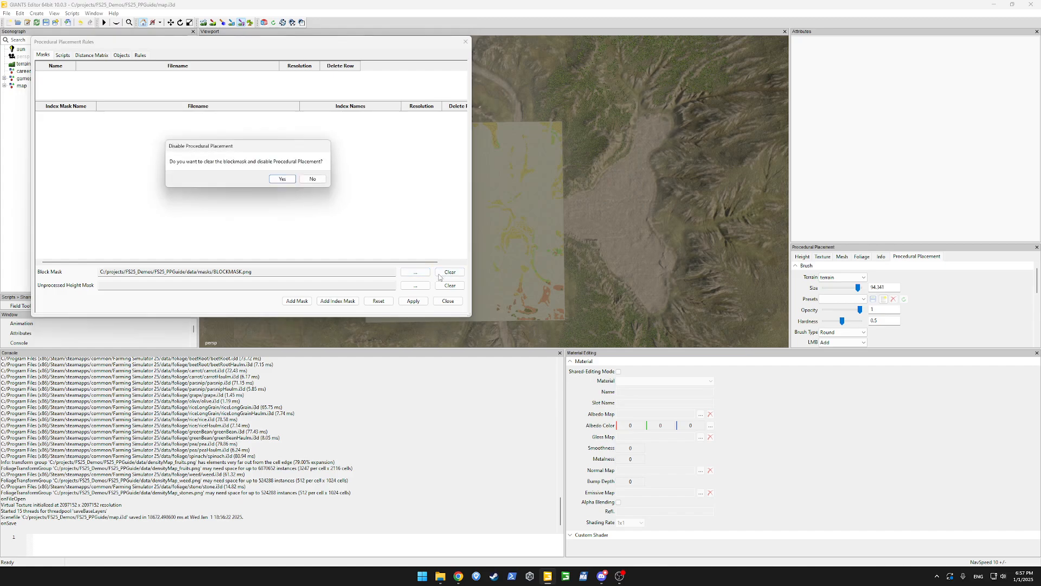
left_click(281, 179)
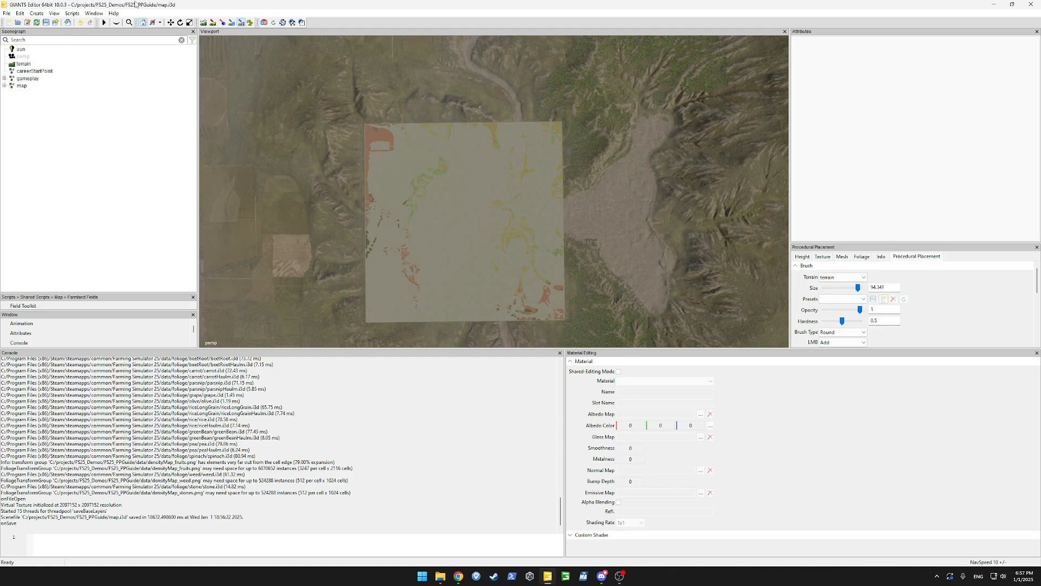
Reinitialize procedural placement with a new block mask file named Blockmask2 in FS25_PPGuide's data/masks folder.
left_click(90, 14)
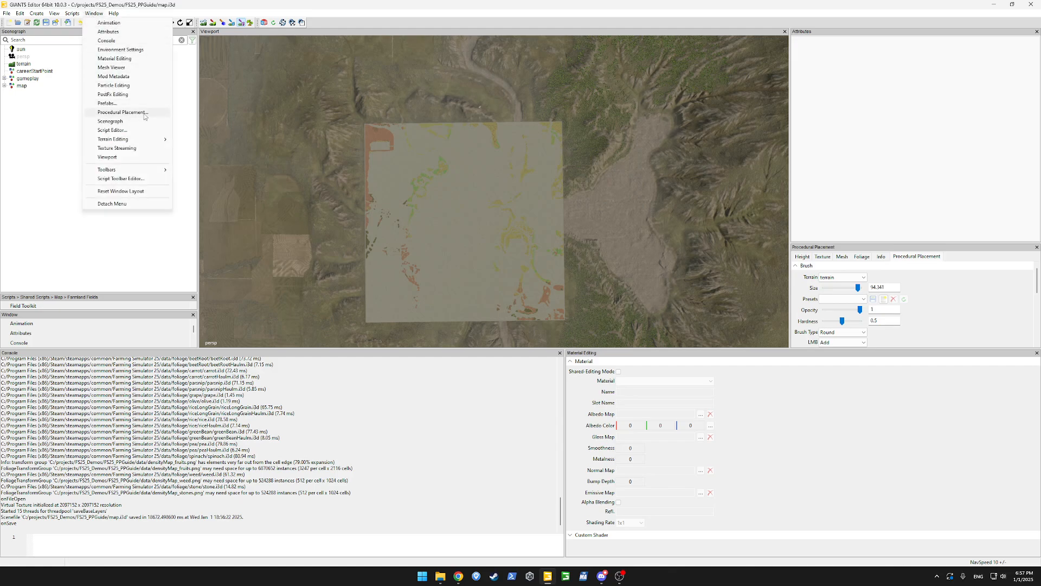
left_click(122, 113)
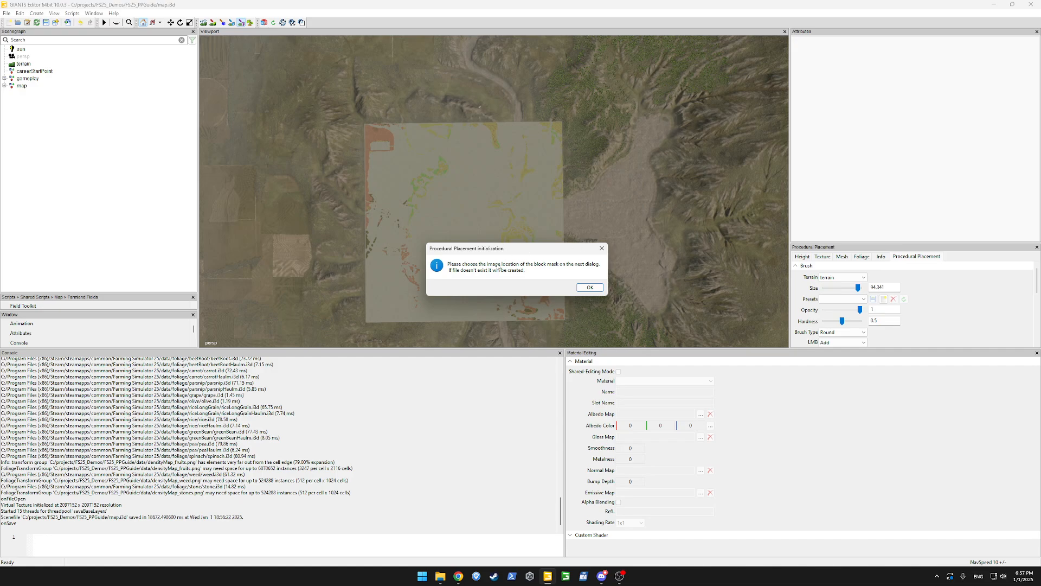
left_click(591, 288)
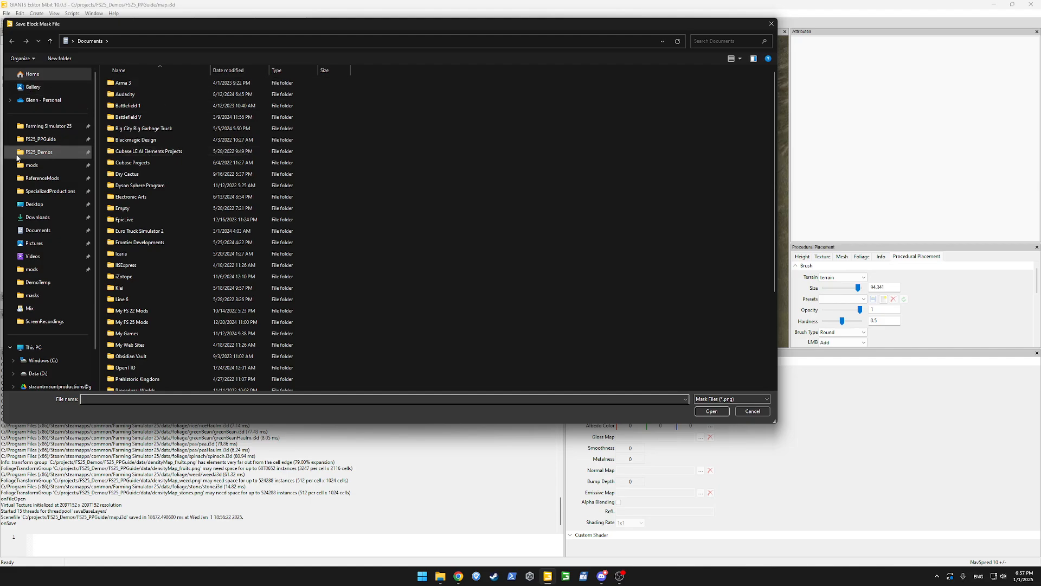
left_click(45, 140)
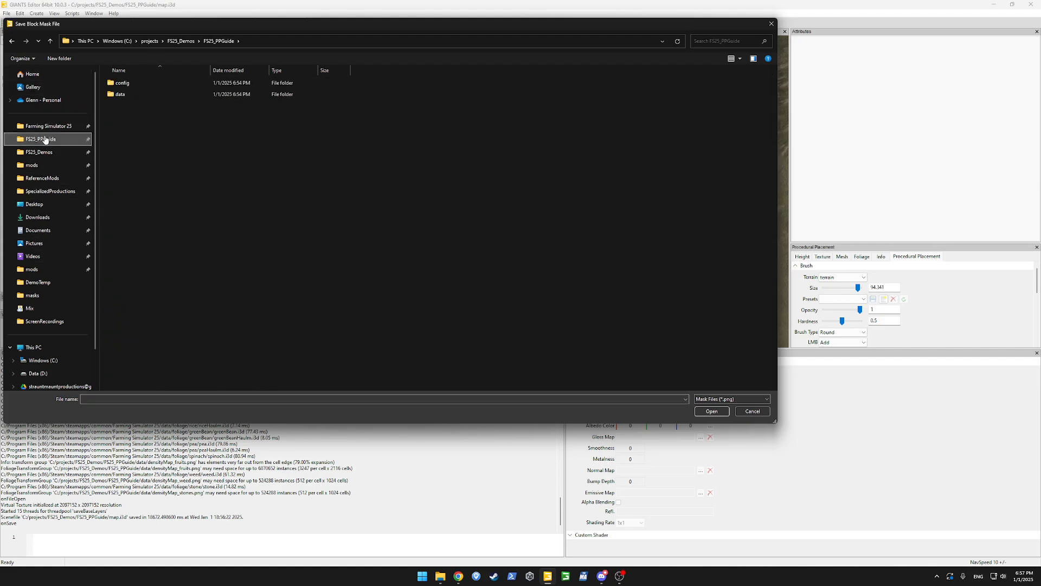
double_click(117, 94)
double_click(119, 92)
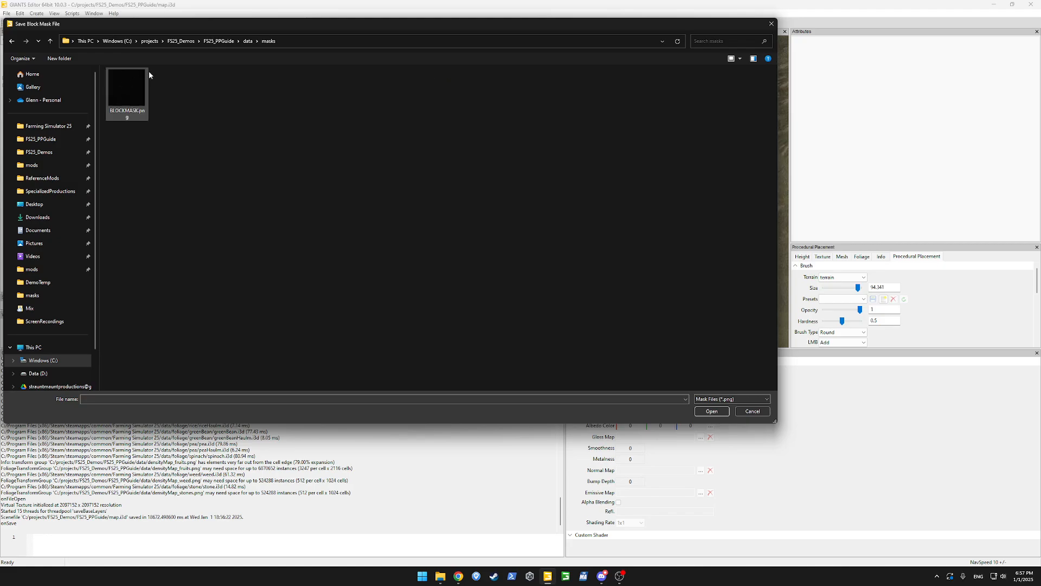
left_click(175, 402)
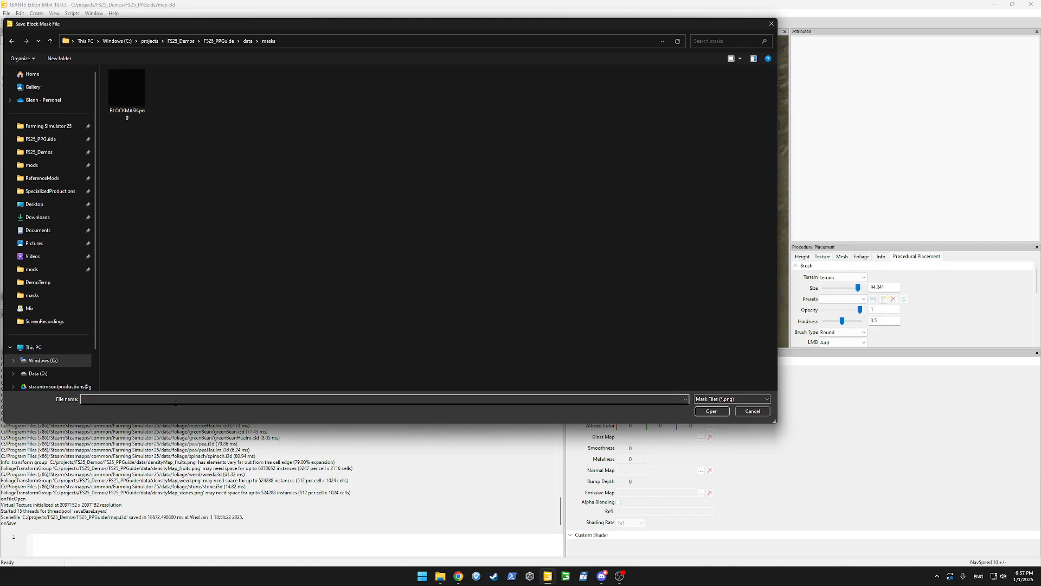
type("Blockmask2")
key("Return")
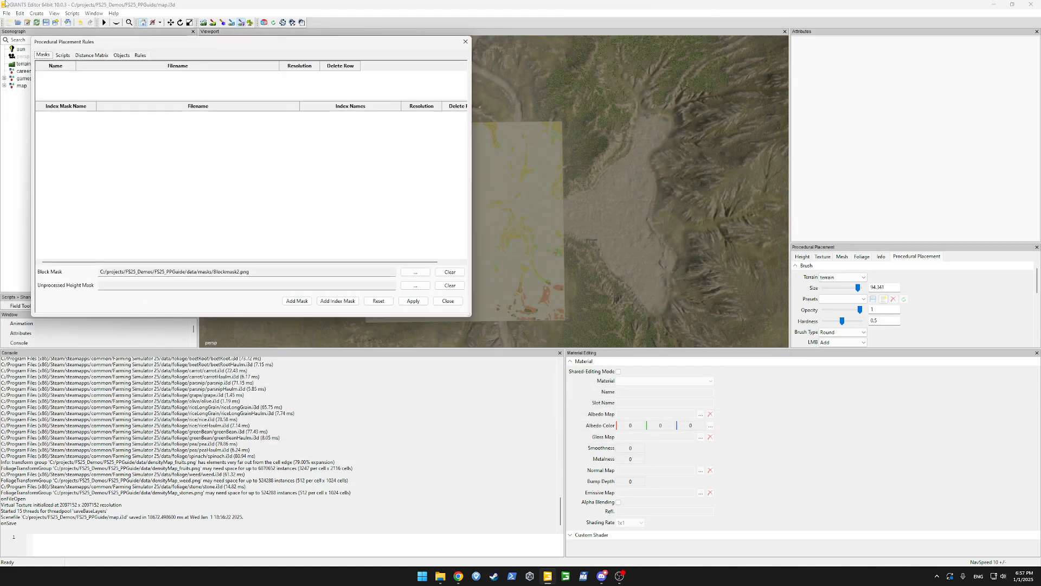
Permanently delete the old BLOCKMASK.png from the masks folder in File Explorer.
mouse_move(434, 576)
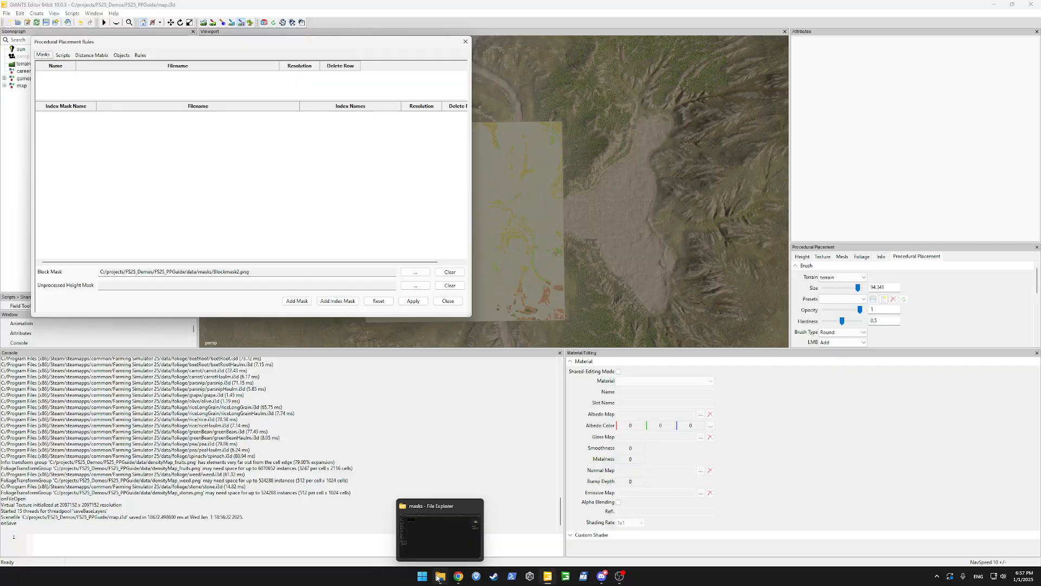
left_click(439, 535)
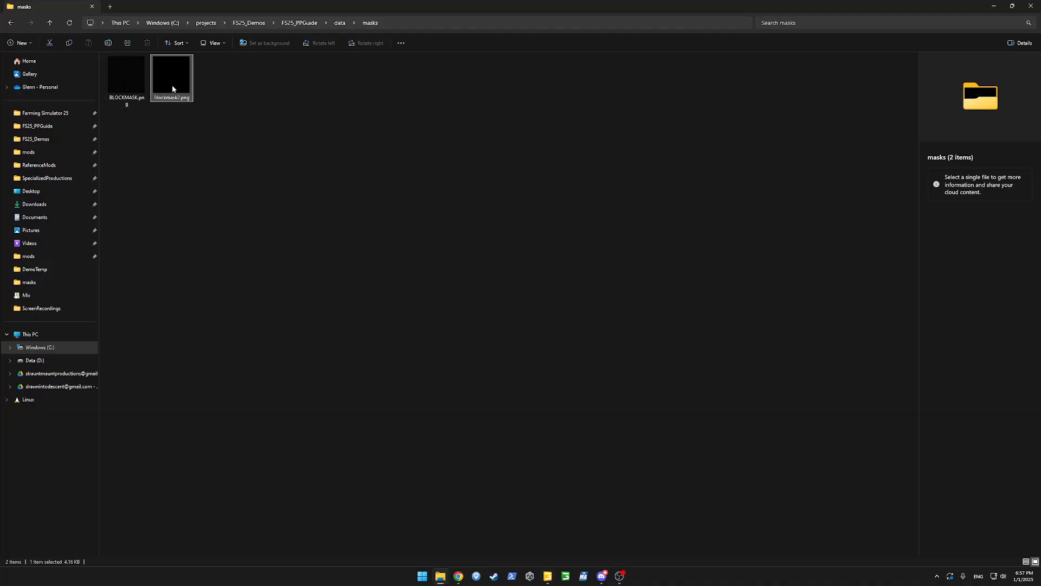
left_click(125, 99)
key("shift+Delete")
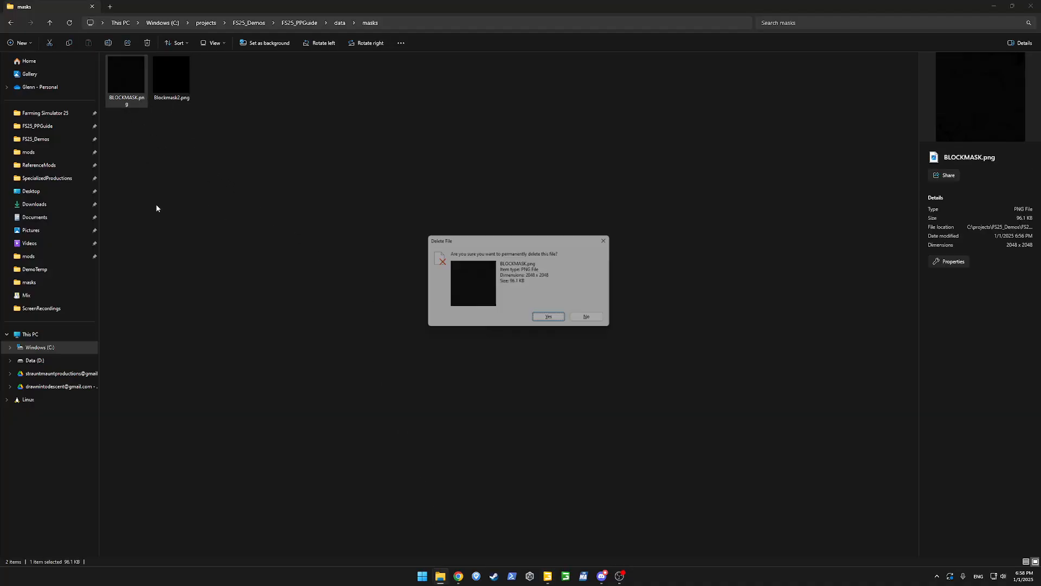
key("Return")
Return to GIANTS Editor, apply the Blockmask2.png block mask and turn off the procedural placement paint mode.
key("alt+Tab")
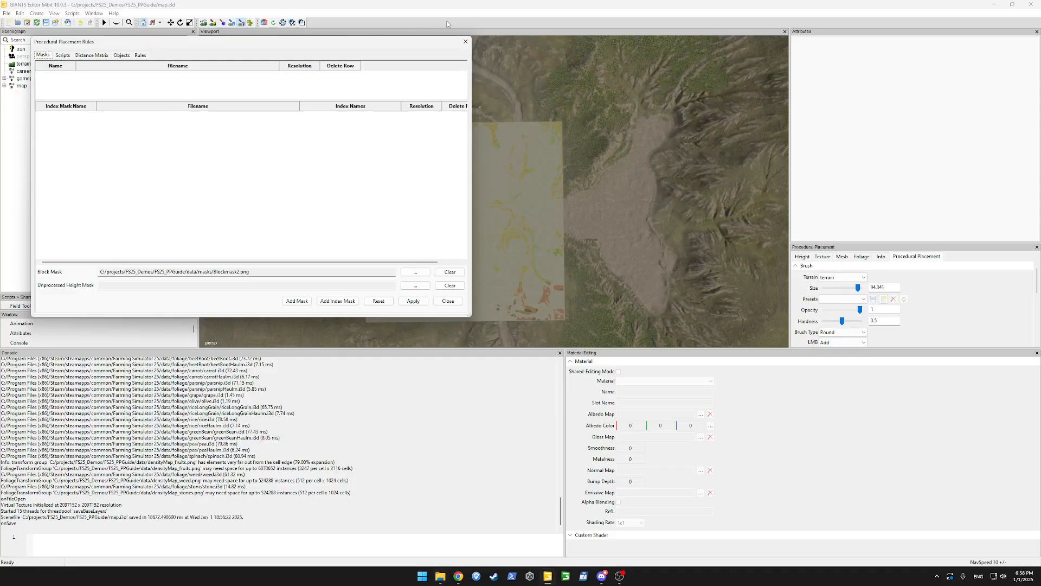
left_click(414, 302)
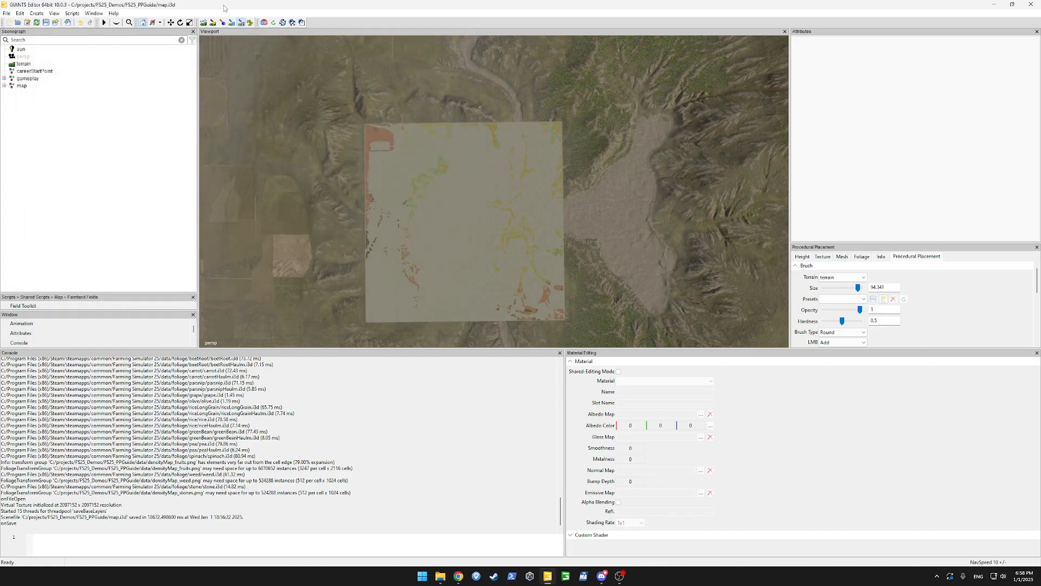
left_click(242, 22)
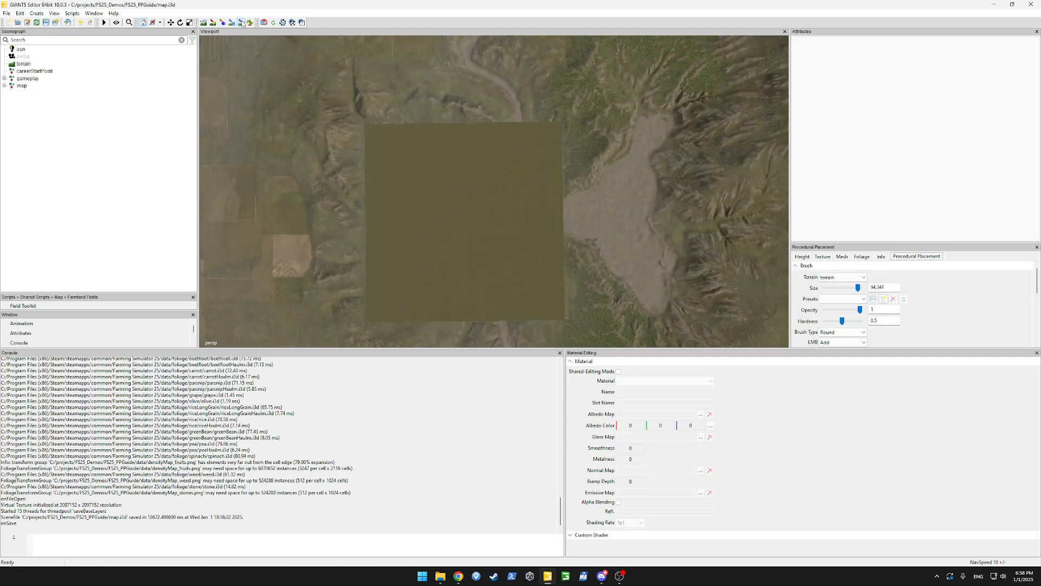
Set the procedural placement area to BLOCKMASK.
scroll(950, 317, "down", 10)
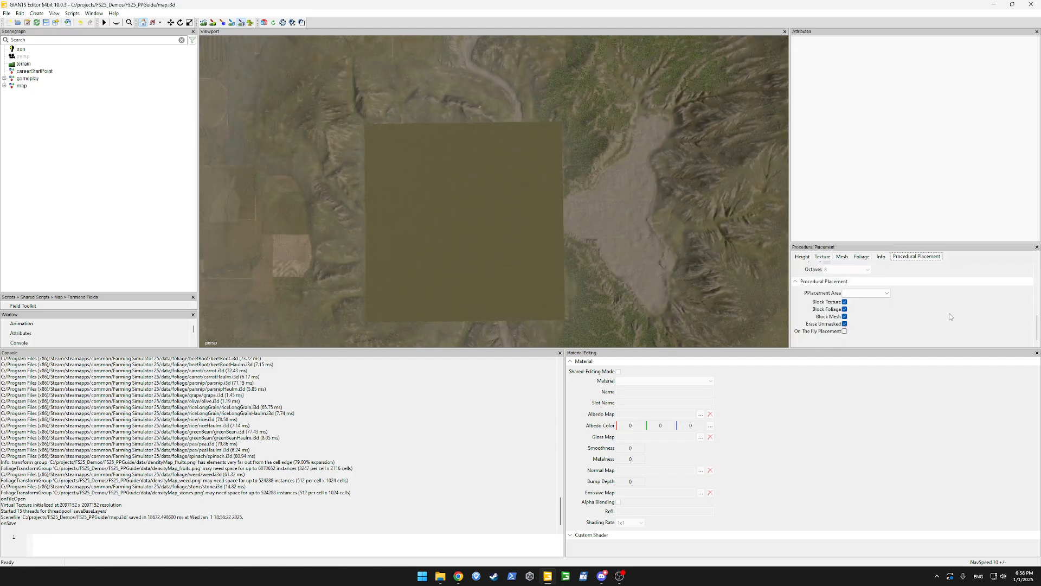
left_click(870, 293)
left_click(866, 302)
key("alt+Tab")
key("alt+Tab")
Add a mask named ForestMask in the Procedural Placement rules, creating Forest.png at size 2048 in the masks folder, and close the rules.
left_click(94, 14)
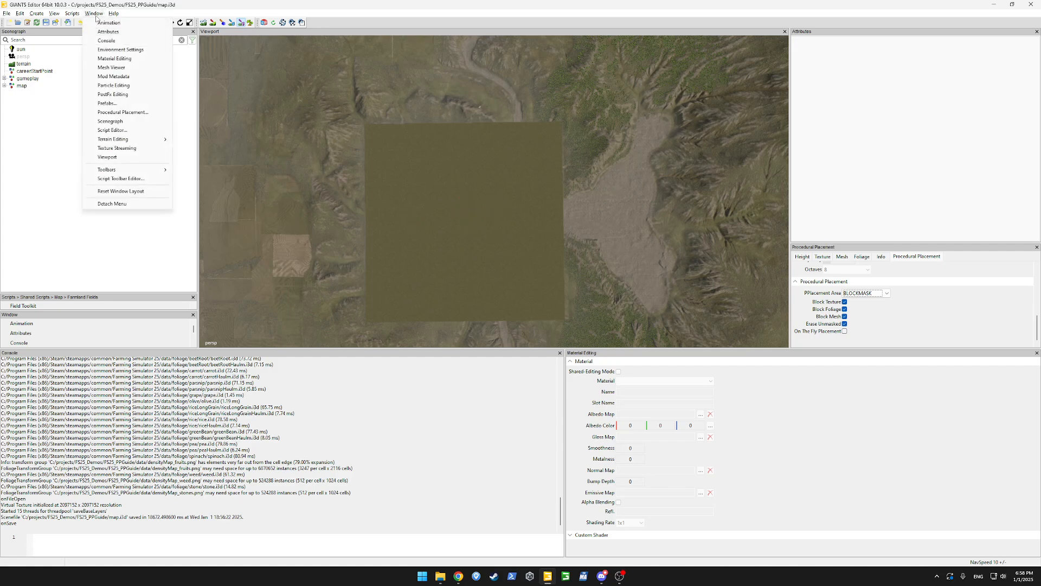
left_click(122, 112)
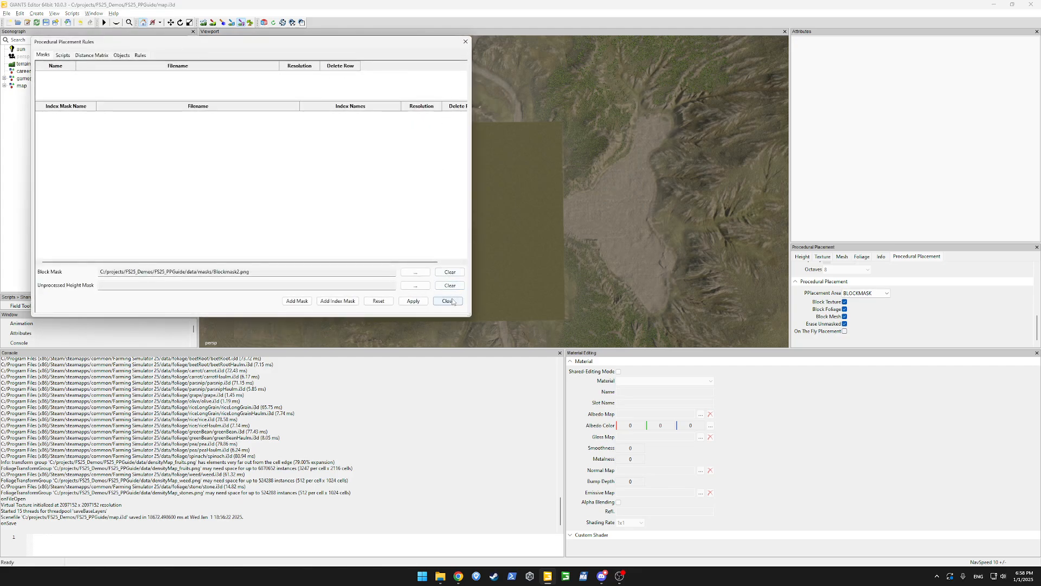
left_click(305, 305)
double_click(63, 80)
type("ForestMask")
double_click(145, 77)
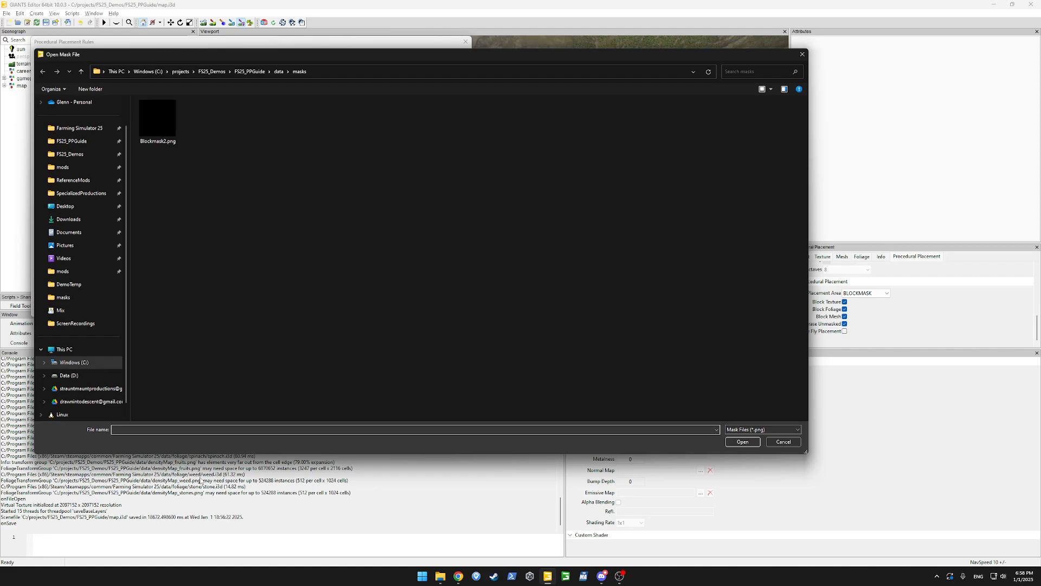
type("Forest")
key("Return")
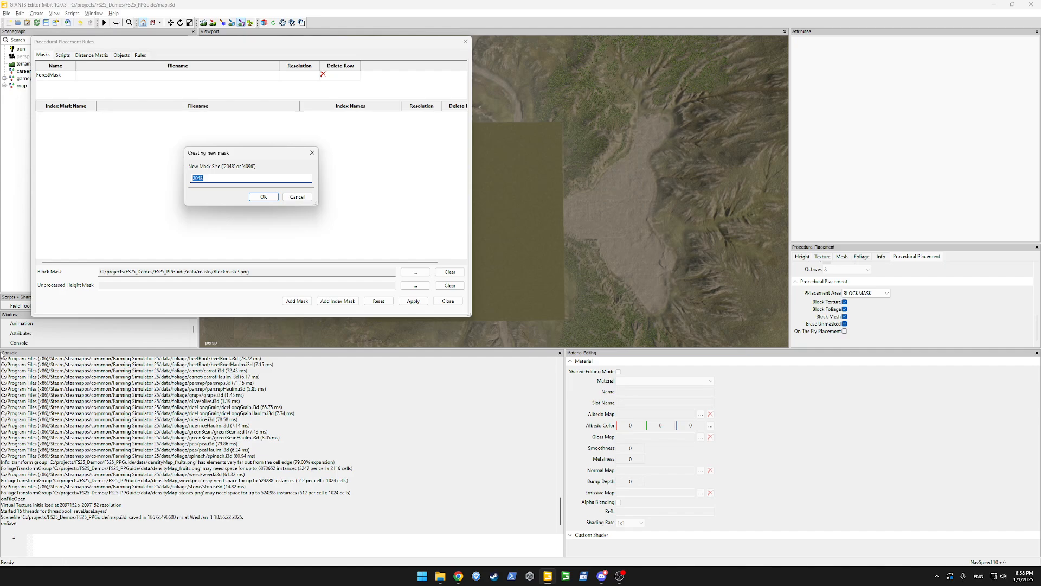
key("Return")
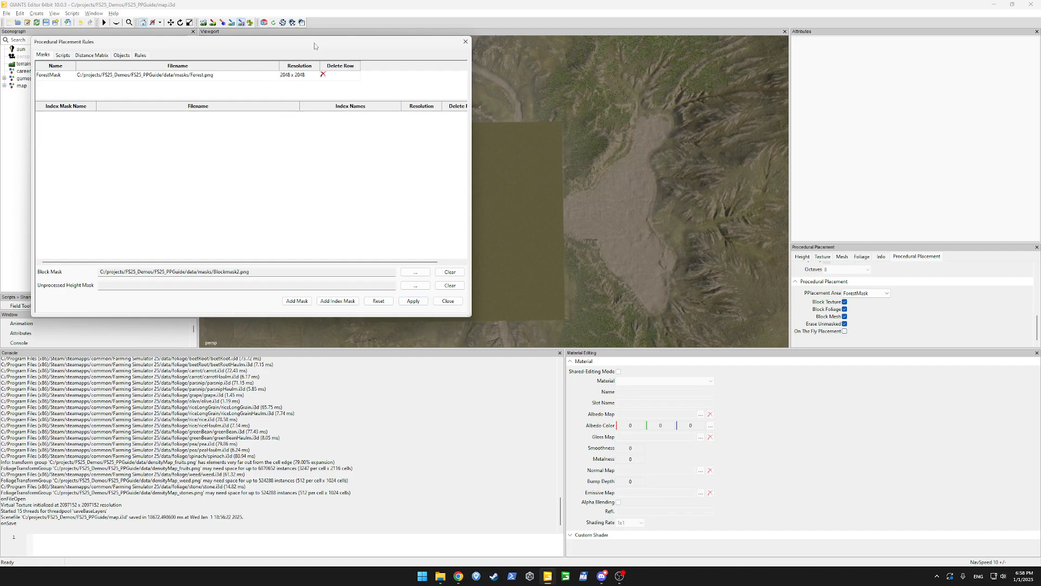
left_click_drag(347, 51, 376, 155)
left_click(494, 145)
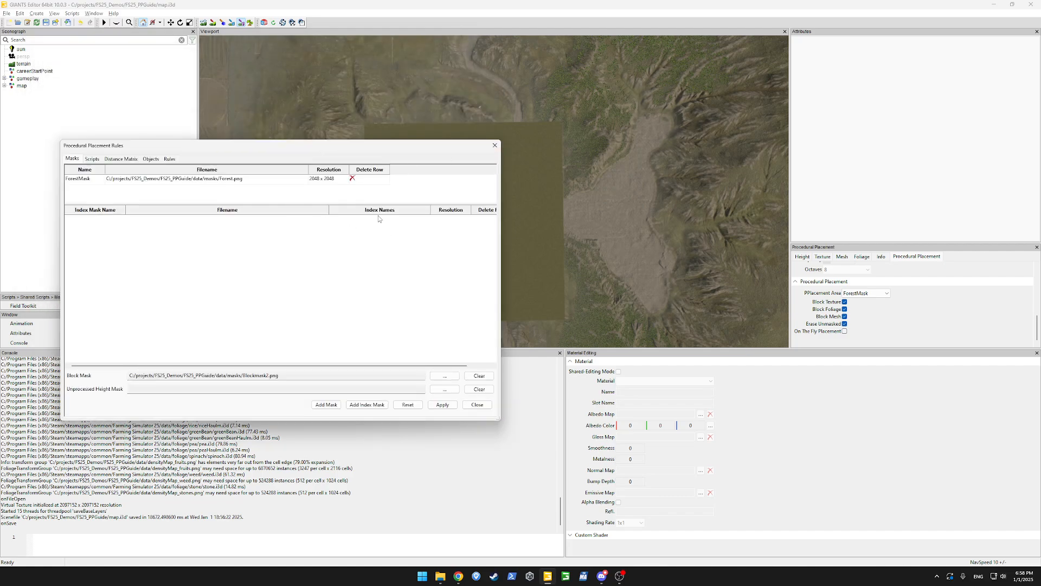
Focus the view on careerStartPoint, select ForestMask as the procedural placement area and save the map.
double_click(35, 71)
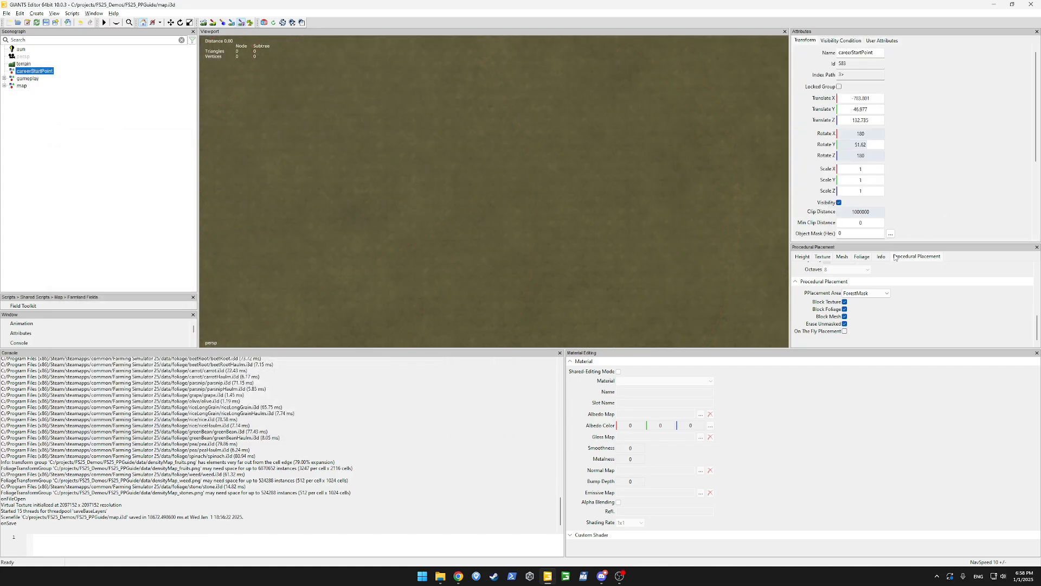
left_click(873, 294)
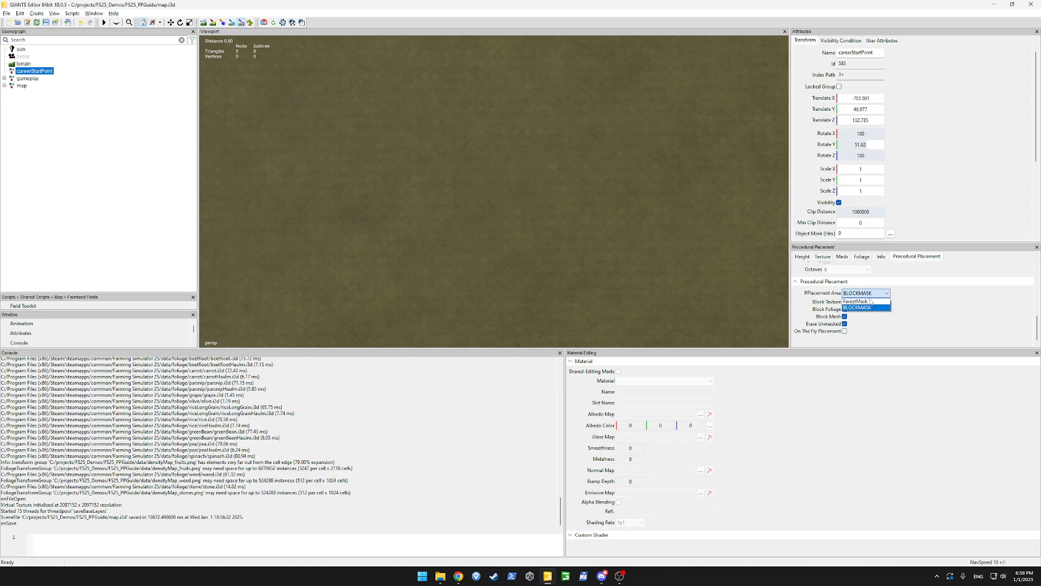
left_click(872, 304)
left_click(874, 293)
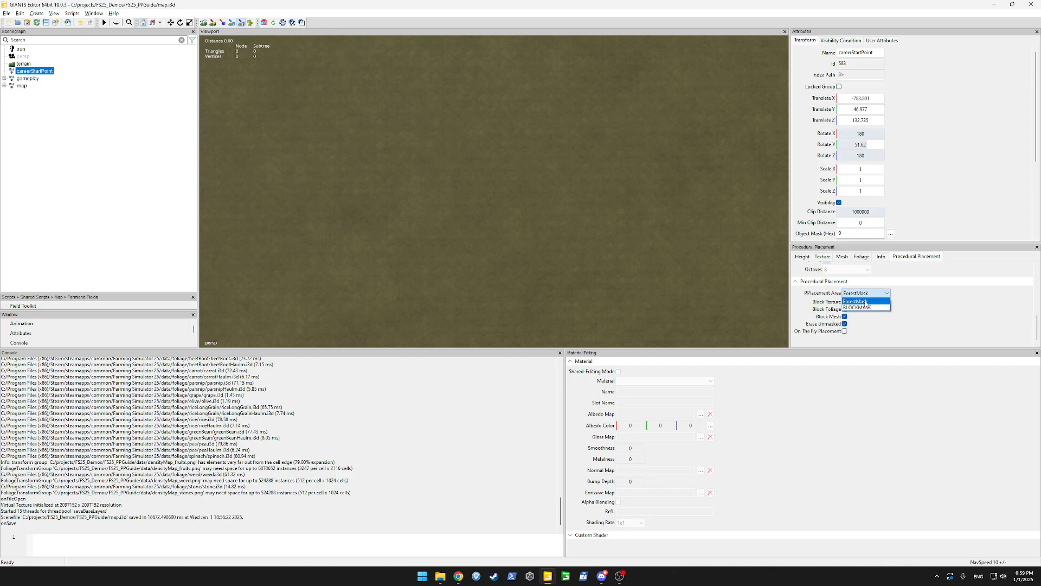
left_click(866, 303)
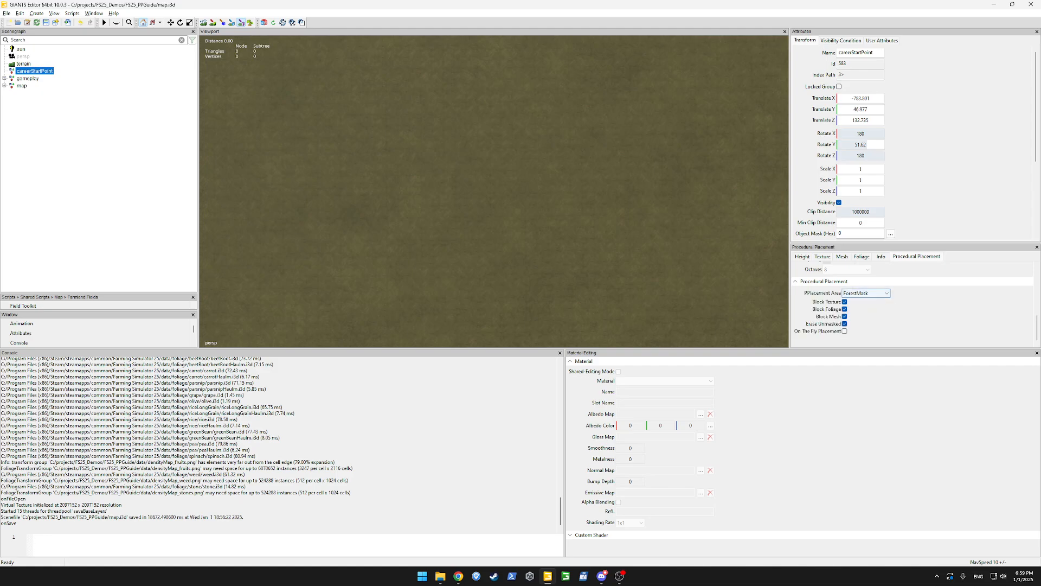
key("ctrl+s")
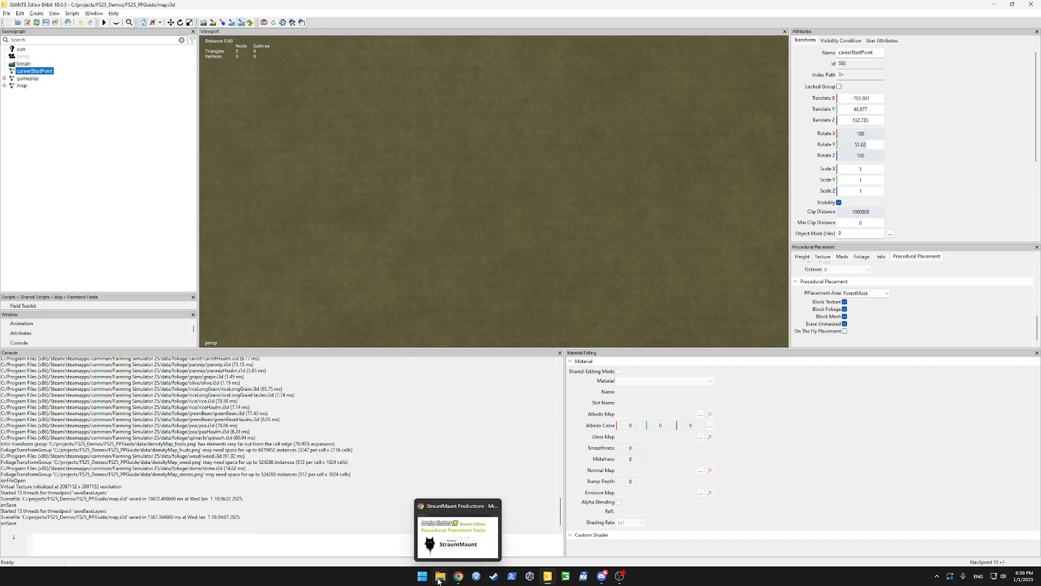
Inspect Forest.png in the masks folder in File Explorer, close the image and return to GIANTS Editor.
mouse_move(439, 580)
left_click(436, 542)
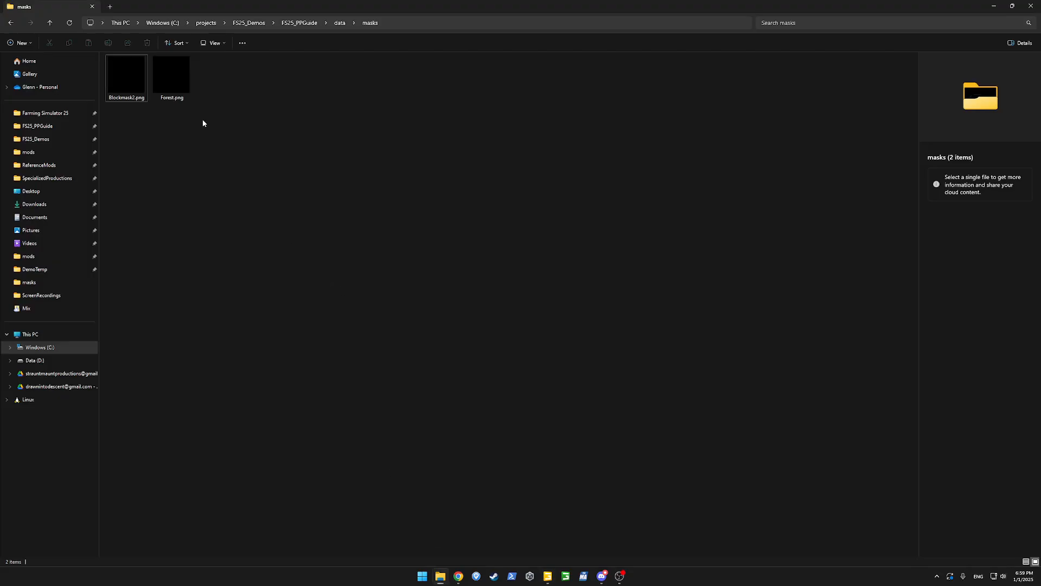
left_click(168, 68)
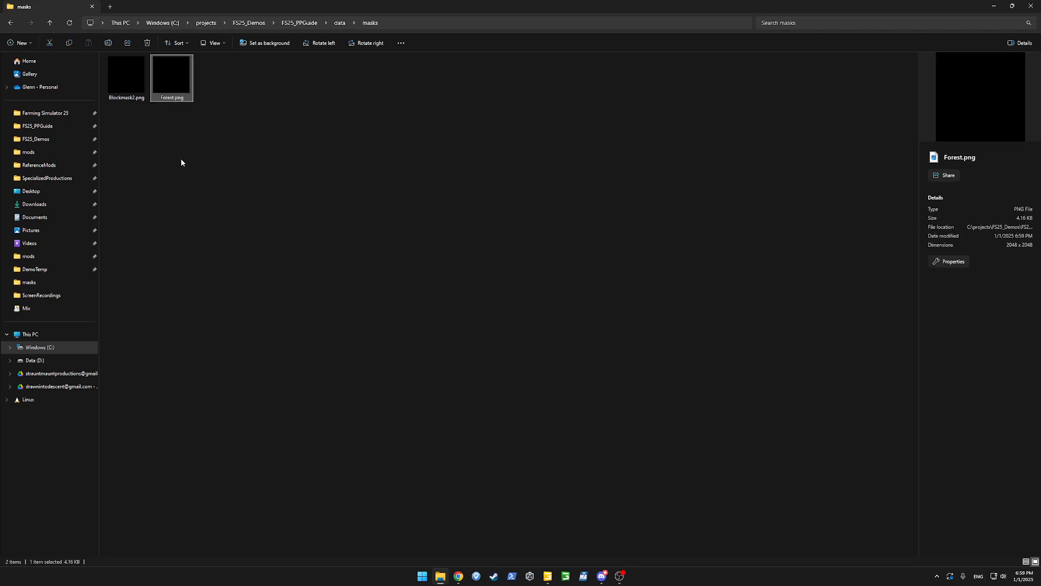
key("Return")
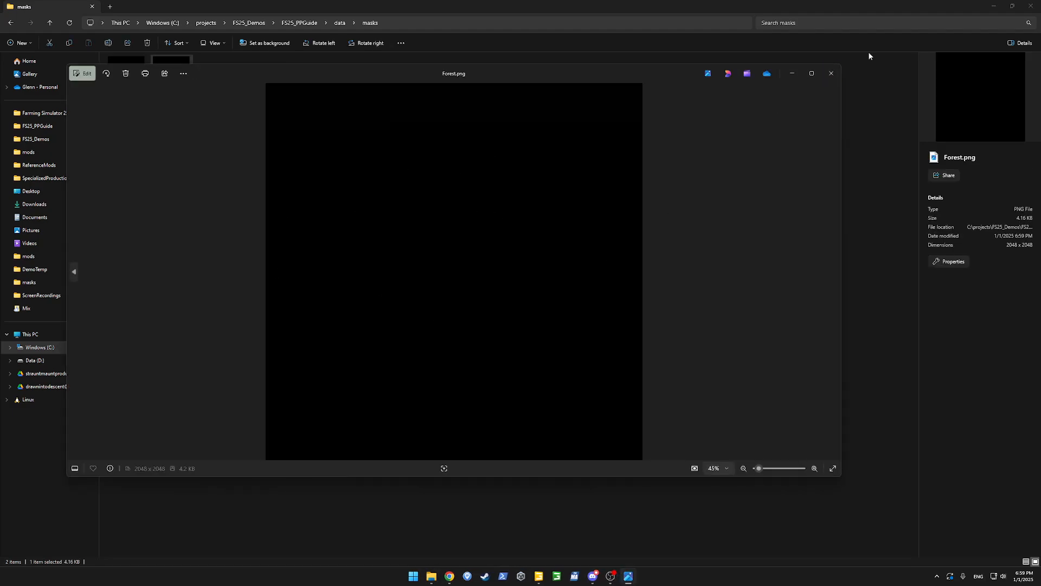
left_click(832, 74)
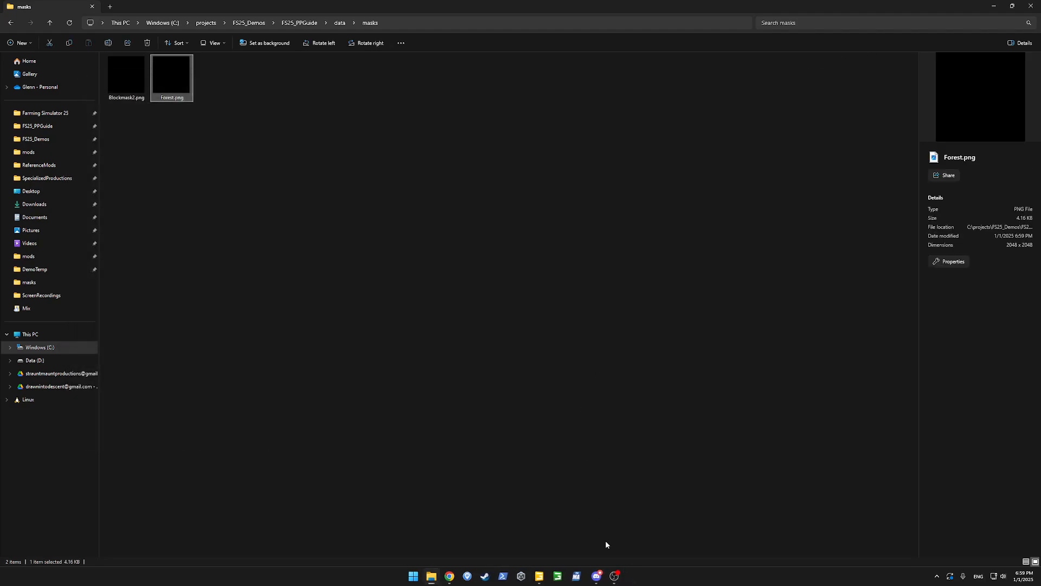
left_click(545, 578)
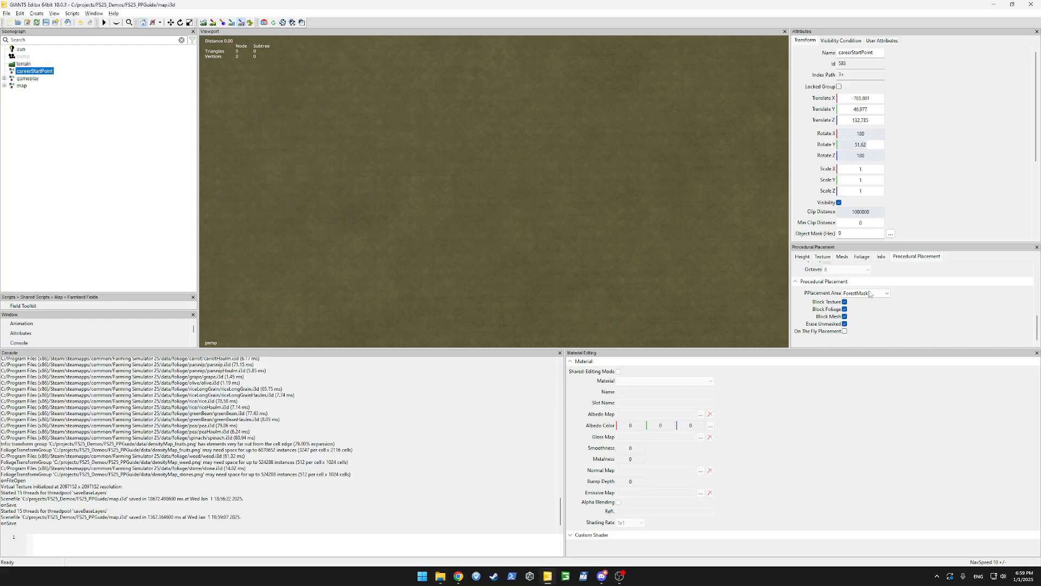
Reduce the procedural placement brush size to 9.455 and paint a rounded ForestMask patch on the terrain.
scroll(905, 277, "up", 10)
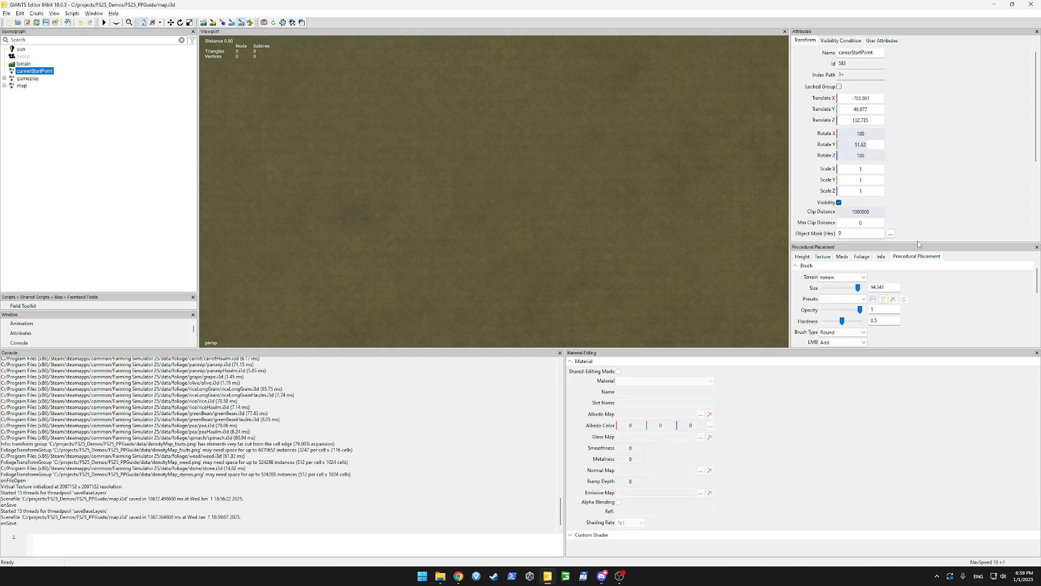
left_click_drag(920, 243, 921, 60)
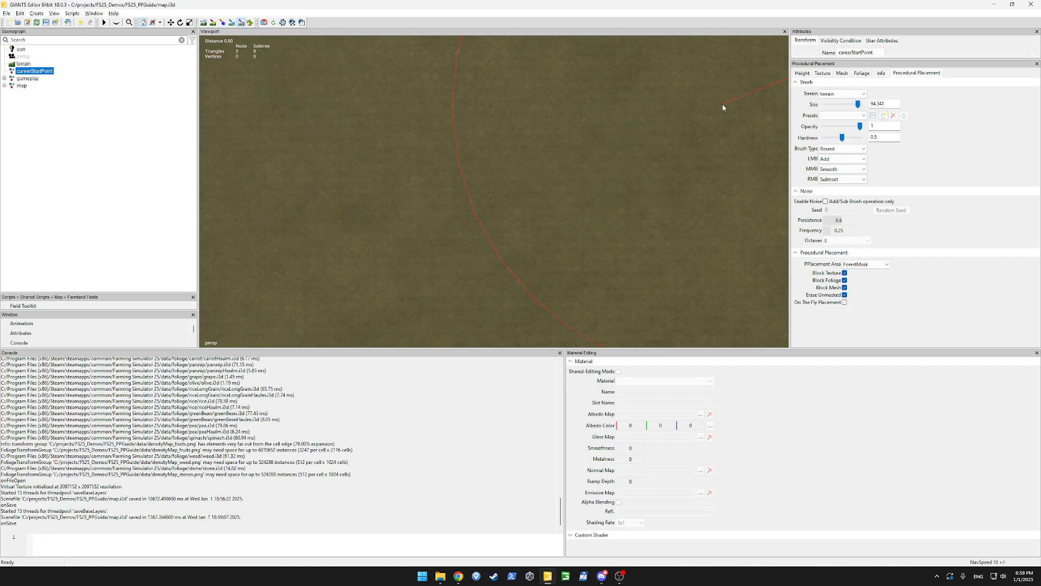
left_click_drag(857, 104, 828, 104)
mouse_move(520, 217)
left_mouse_down()
mouse_move(471, 213)
mouse_move(570, 208)
mouse_move(483, 246)
mouse_move(516, 212)
left_mouse_up()
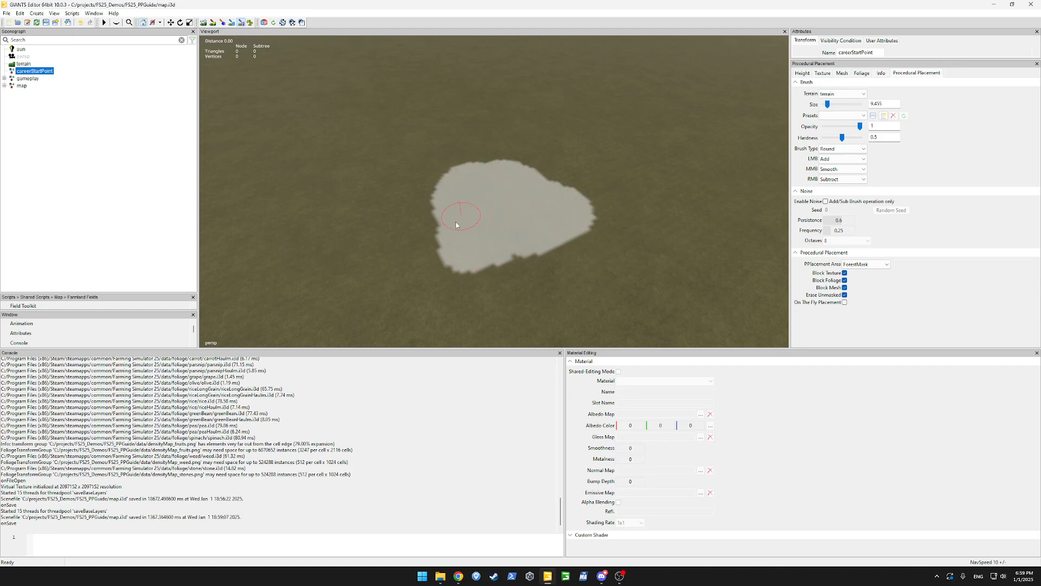
mouse_move(456, 224)
left_mouse_down()
mouse_move(455, 268)
mouse_move(479, 185)
mouse_move(477, 263)
left_mouse_up()
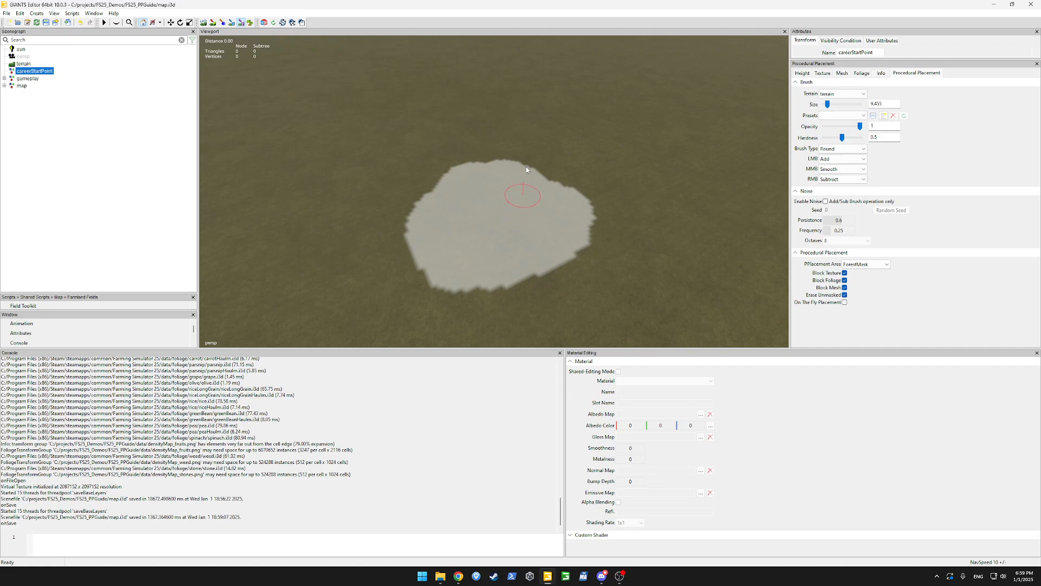
Switch the procedural placement area to BLOCKMASK and back to ForestMask to compare the two masks.
left_click(95, 13)
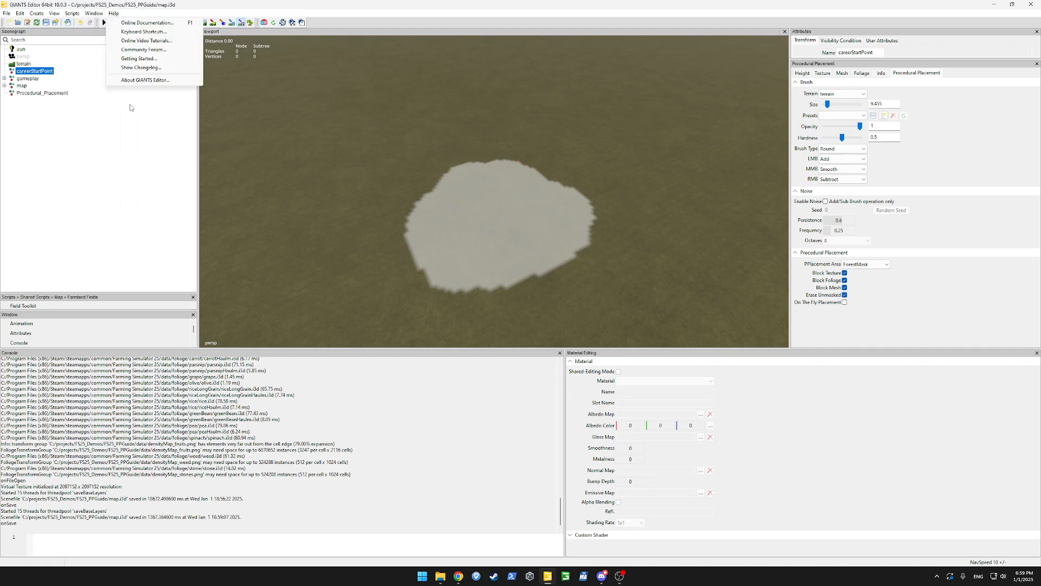
left_click(96, 13)
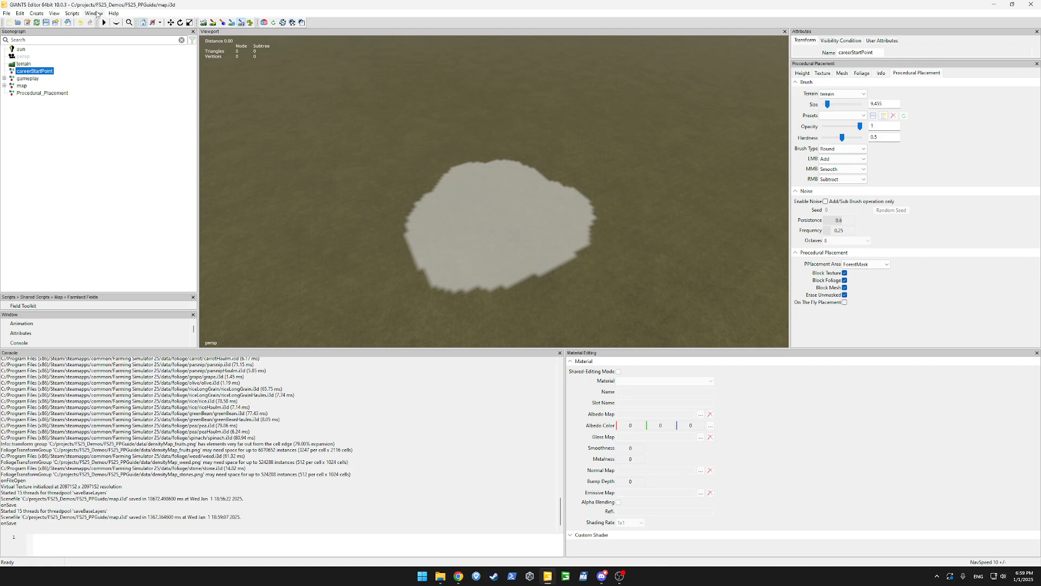
left_click(879, 264)
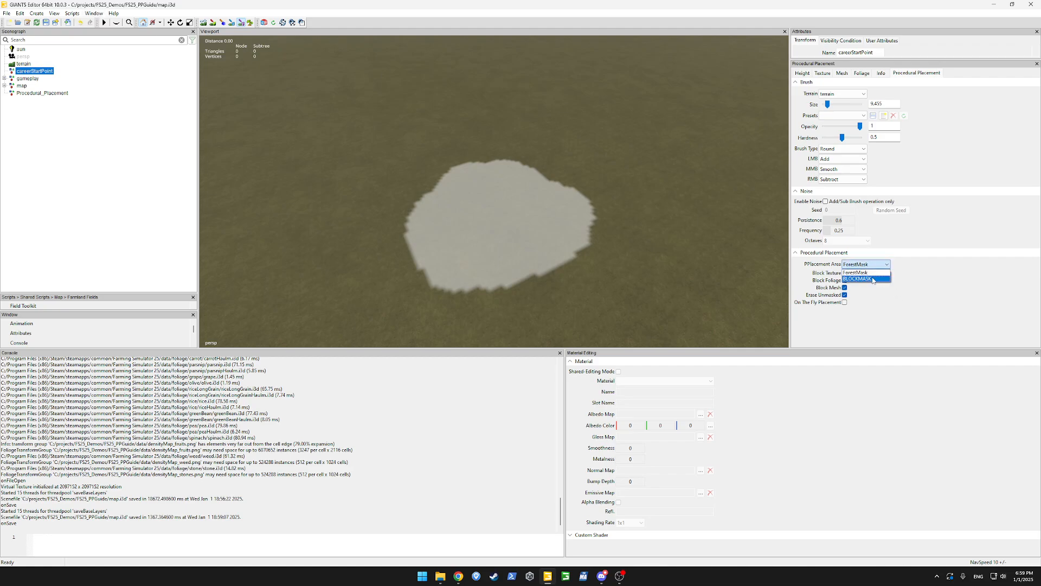
left_click(875, 279)
left_click(881, 265)
left_click(868, 272)
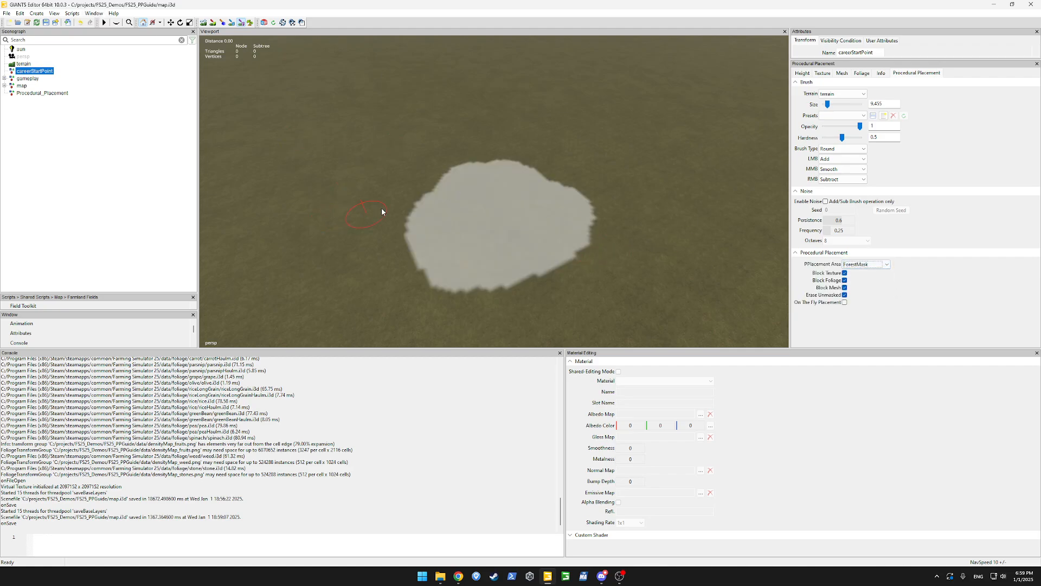
Save the map, view the painted Forest.png from the masks folder in File Explorer and return to GIANTS Editor.
key("alt+Tab")
left_click(223, 127)
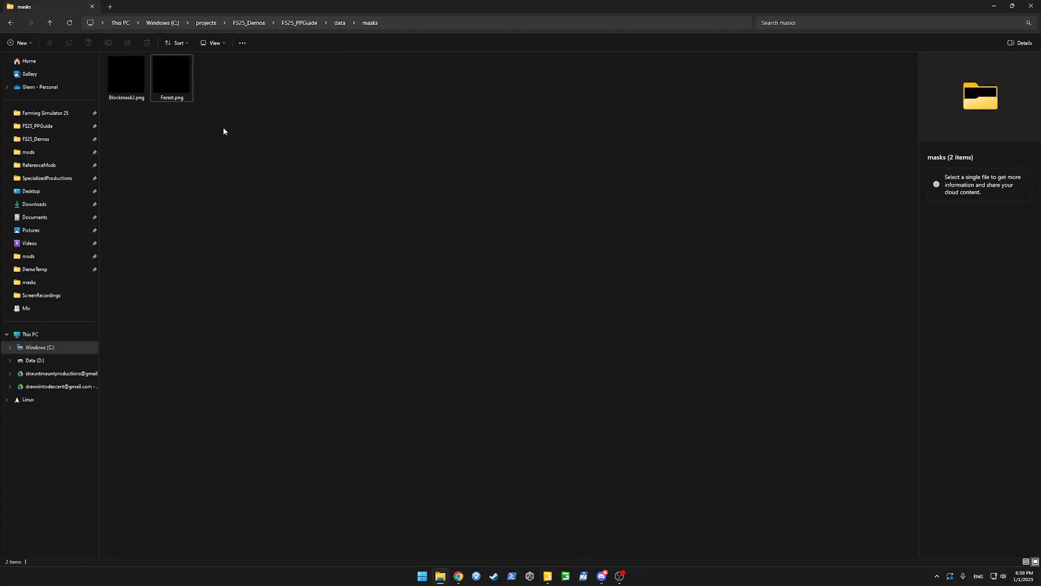
key("alt+Tab")
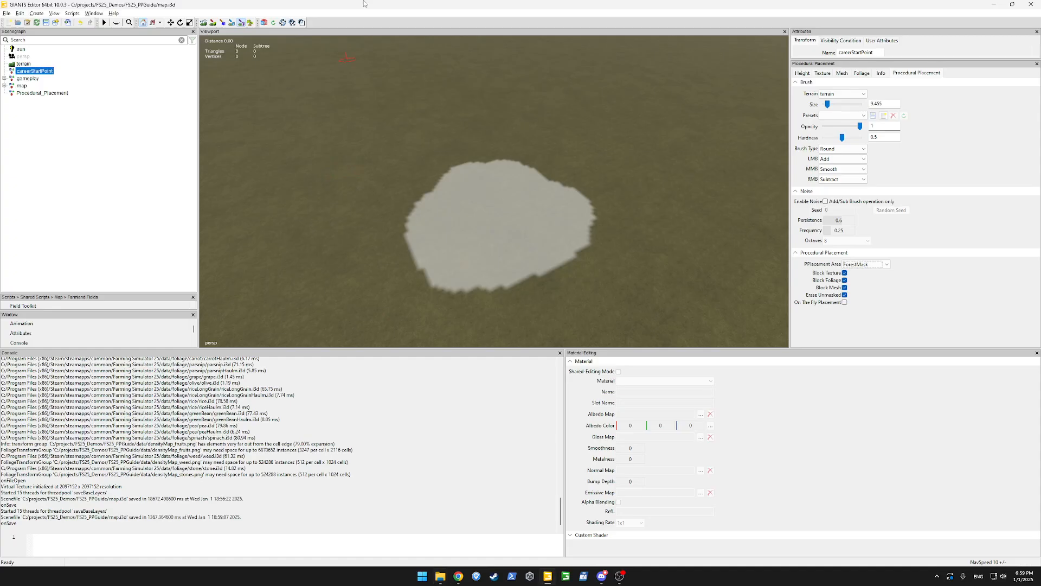
key("ctrl+s")
key("alt+Tab")
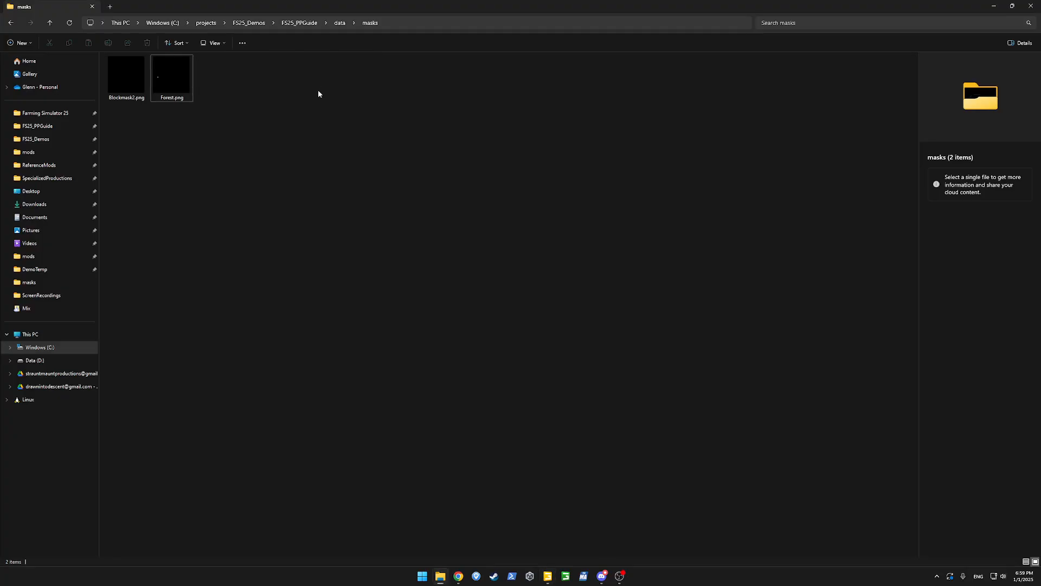
double_click(164, 82)
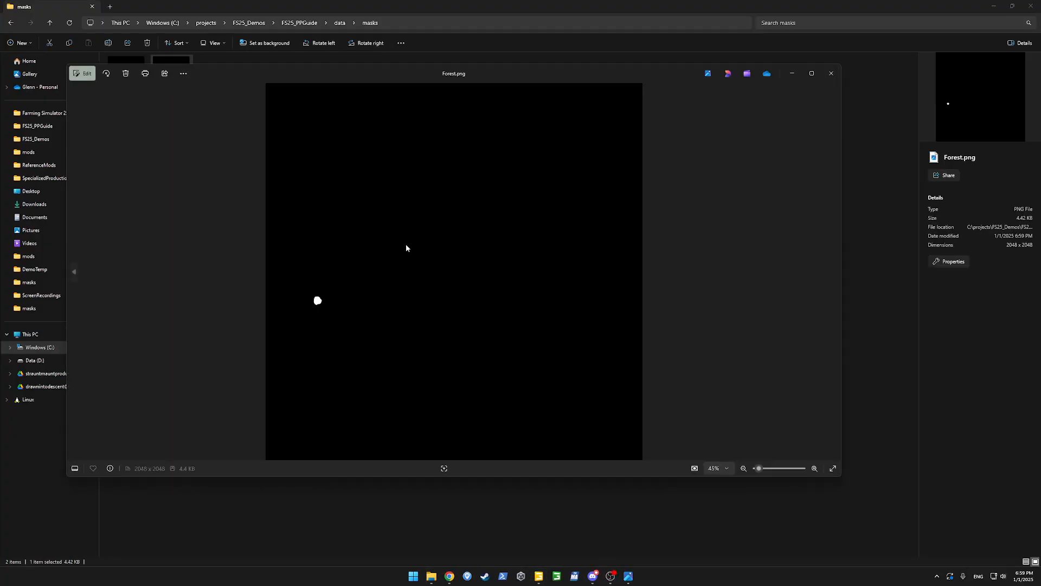
left_click(831, 74)
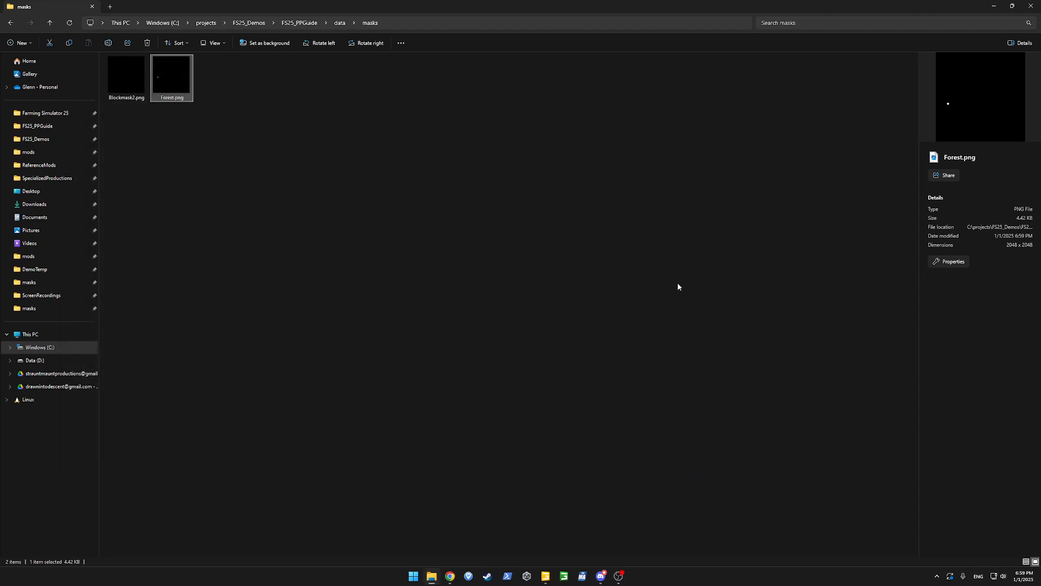
left_click(341, 108)
key("alt+Tab")
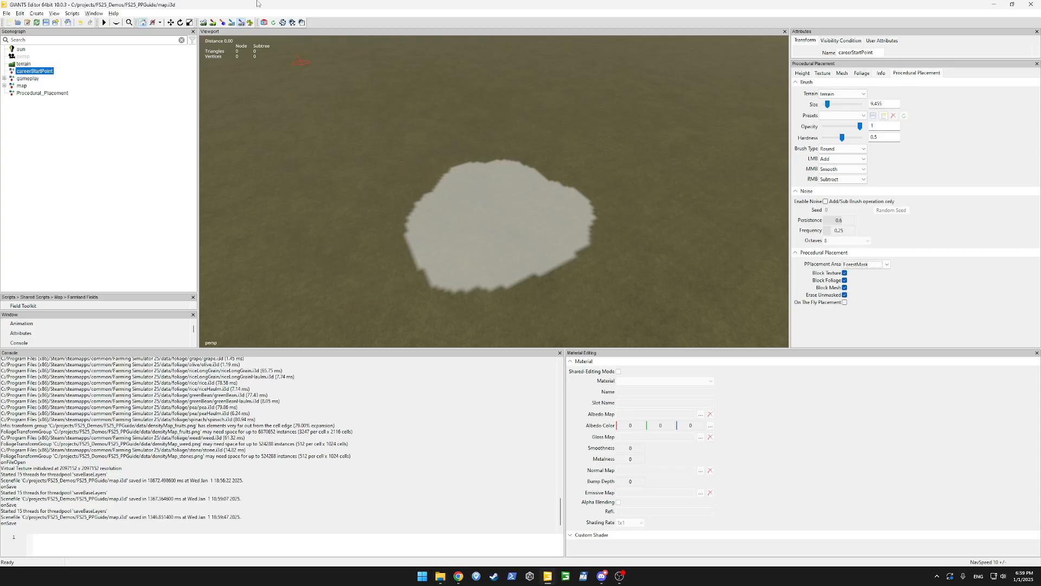
Add a new rule named T_Forest in the Procedural Placement rules.
left_click(95, 14)
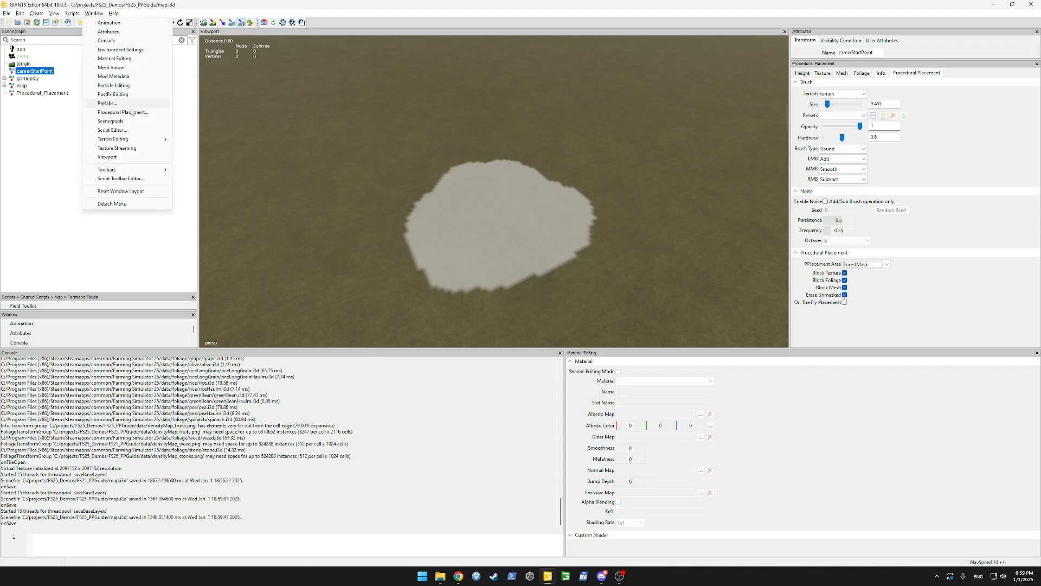
left_click(156, 108)
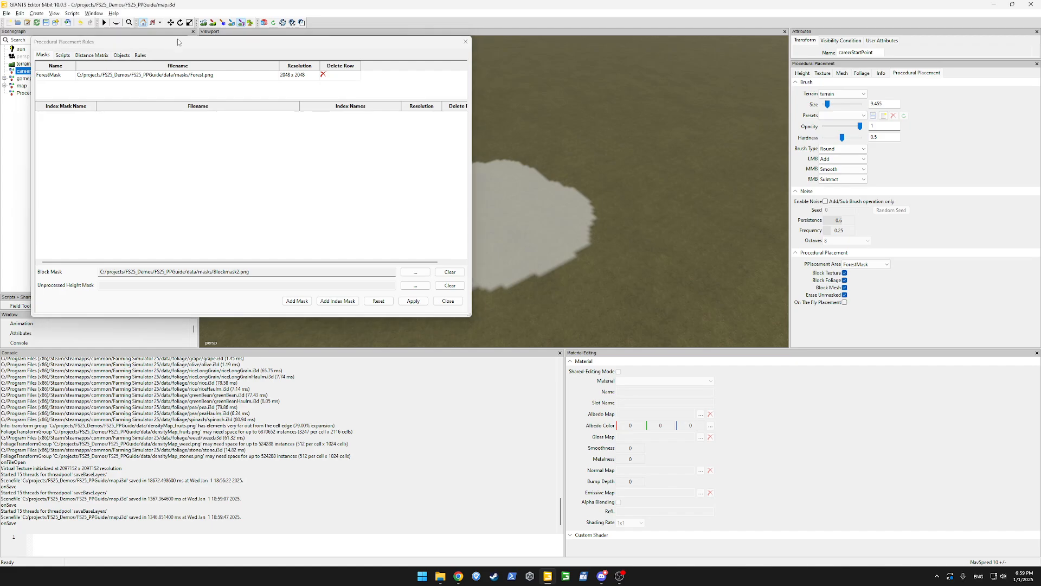
left_click(140, 55)
left_click(75, 157)
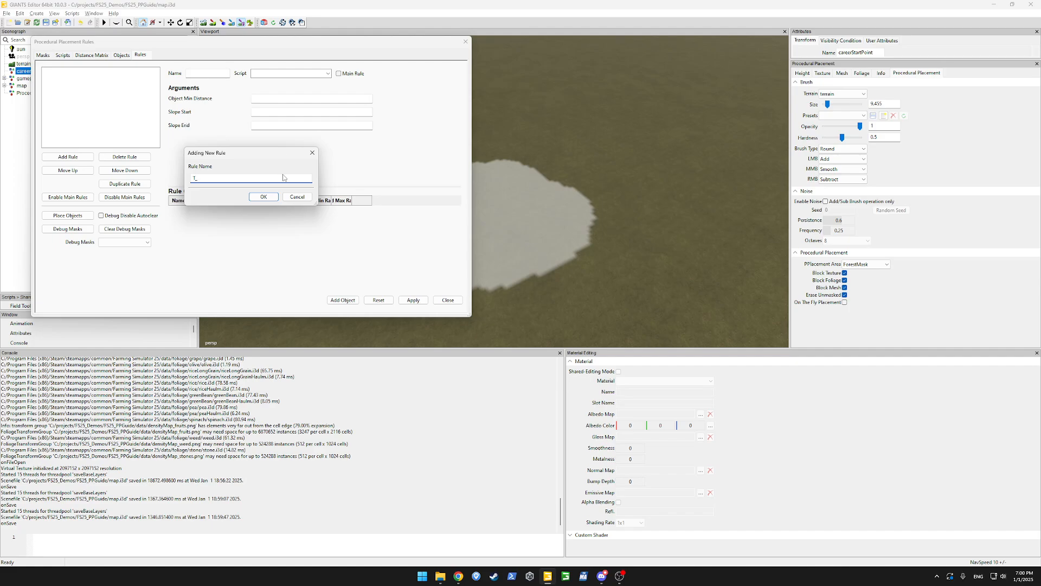
type("Forest")
key("Return")
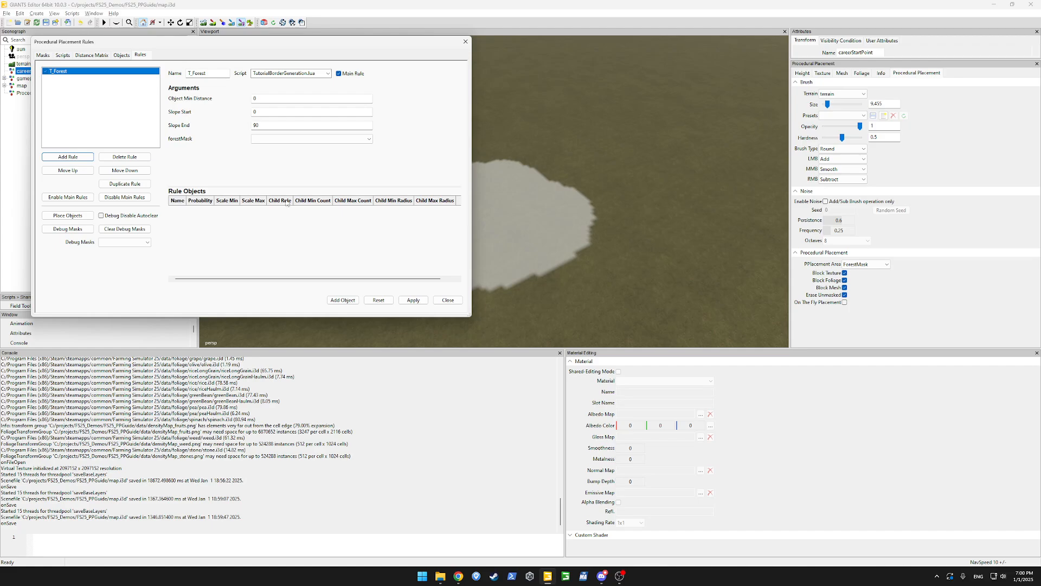
Assign the scatterInMask.lua script to the T_Forest rule and use ForestMask as its mask.
left_click(328, 73)
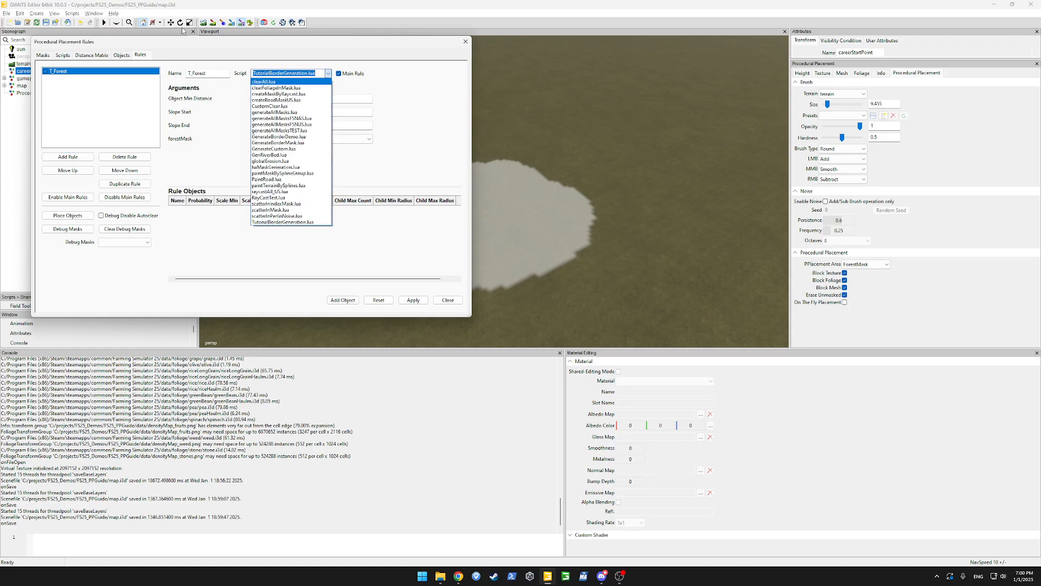
left_click(279, 210)
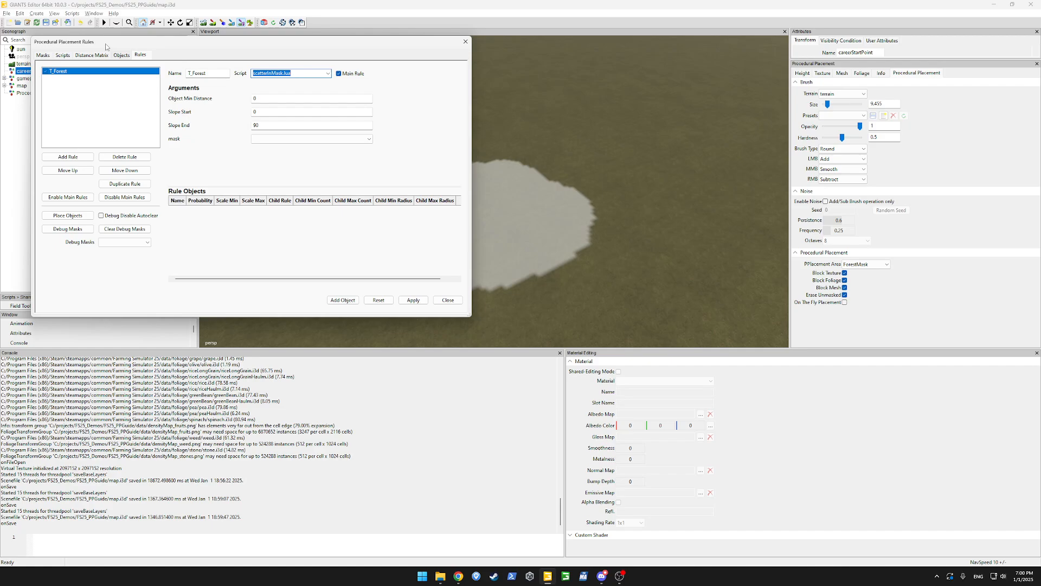
left_click(280, 140)
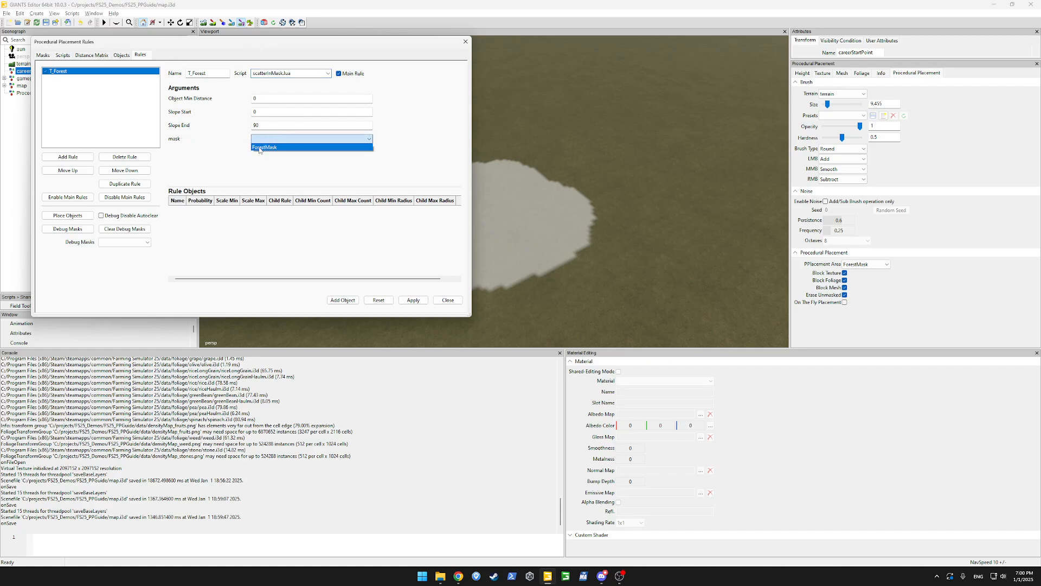
left_click(290, 148)
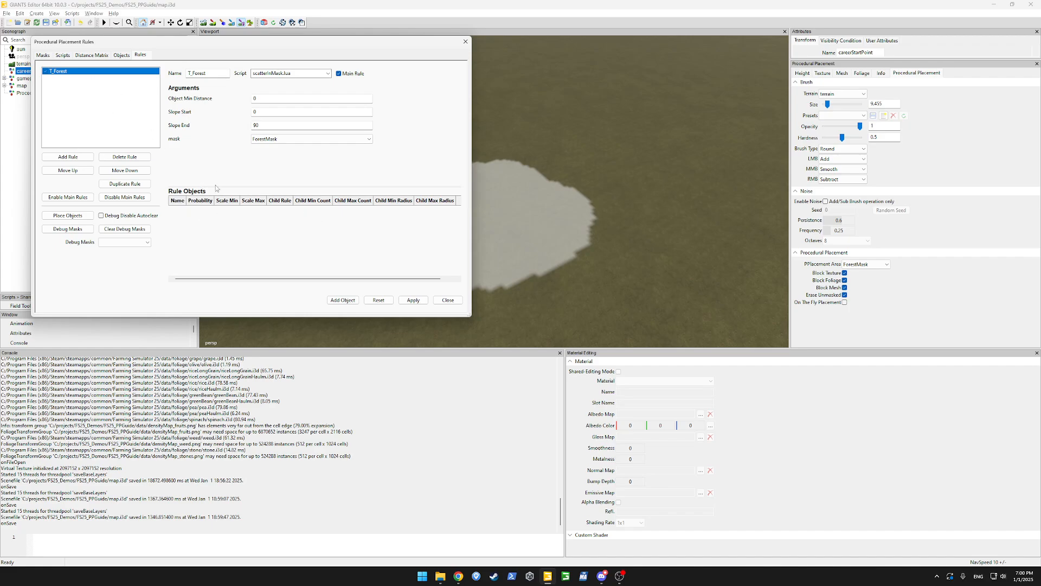
Add FOREST_GRASS as a rule object of T_Forest and apply the rule settings.
left_click(343, 300)
double_click(178, 212)
left_click(211, 210)
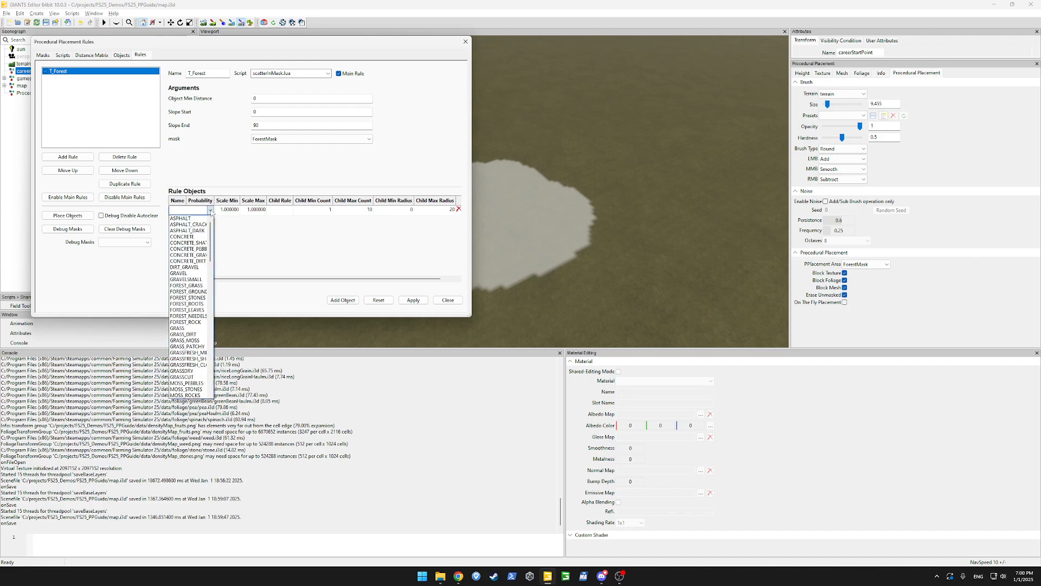
mouse_move(211, 227)
left_mouse_down()
mouse_move(214, 285)
mouse_move(214, 234)
left_mouse_up()
left_click(187, 285)
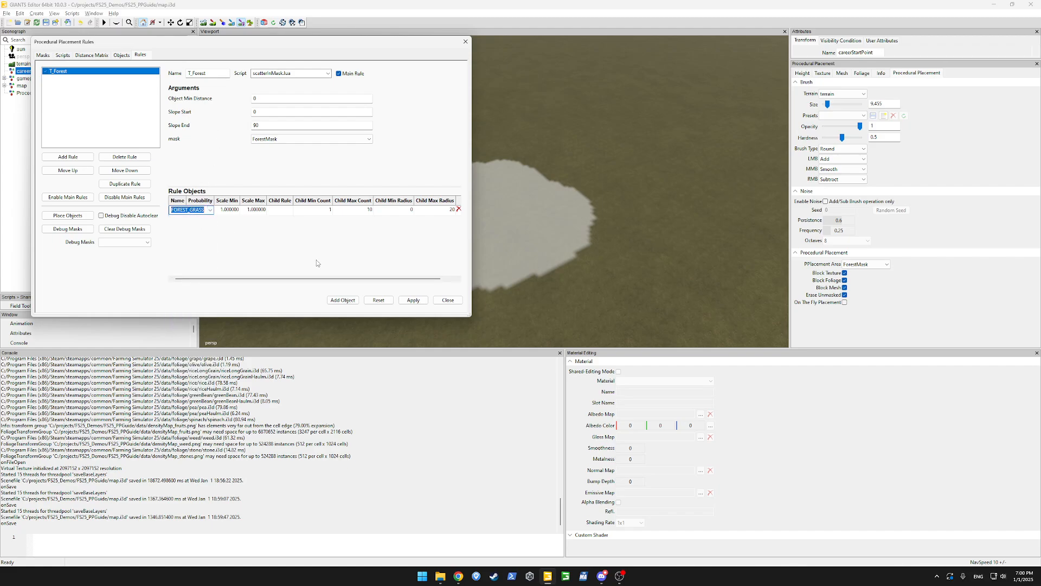
left_click(413, 300)
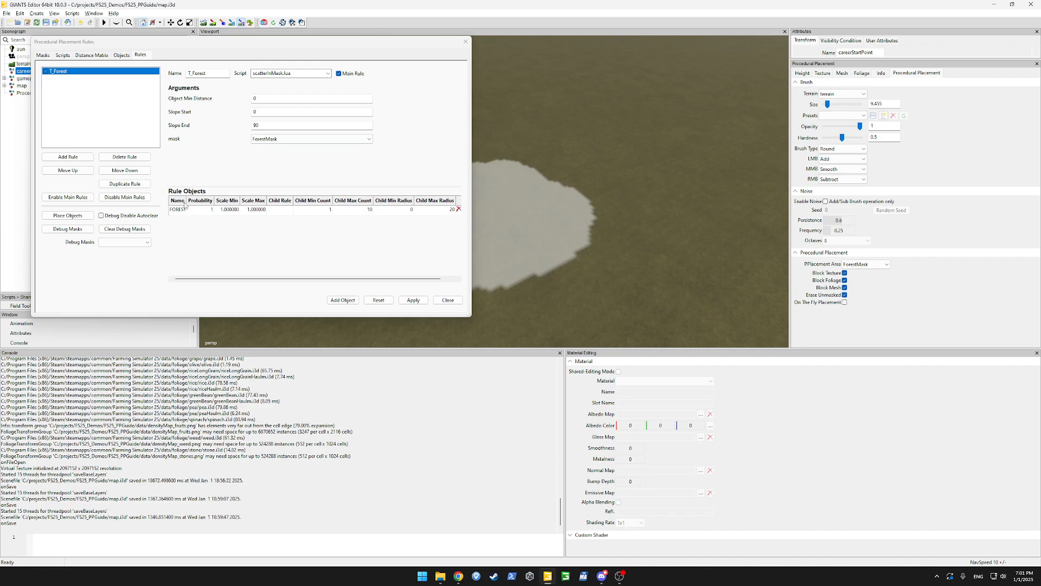
Place the T_Forest rule's objects on the terrain and hide the mask overlay.
left_click(68, 216)
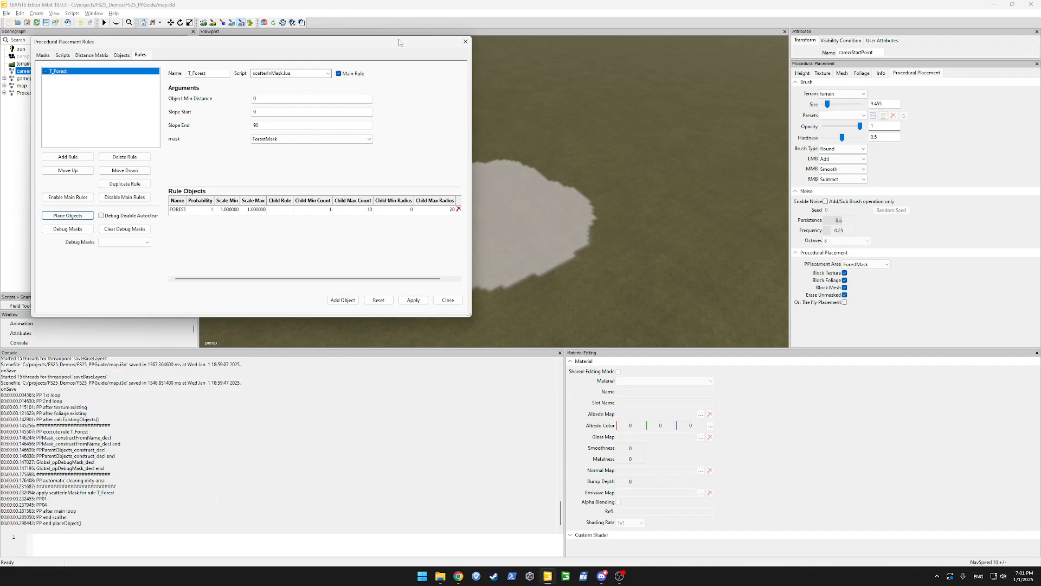
left_click_drag(399, 39, 199, 141)
left_click(242, 23)
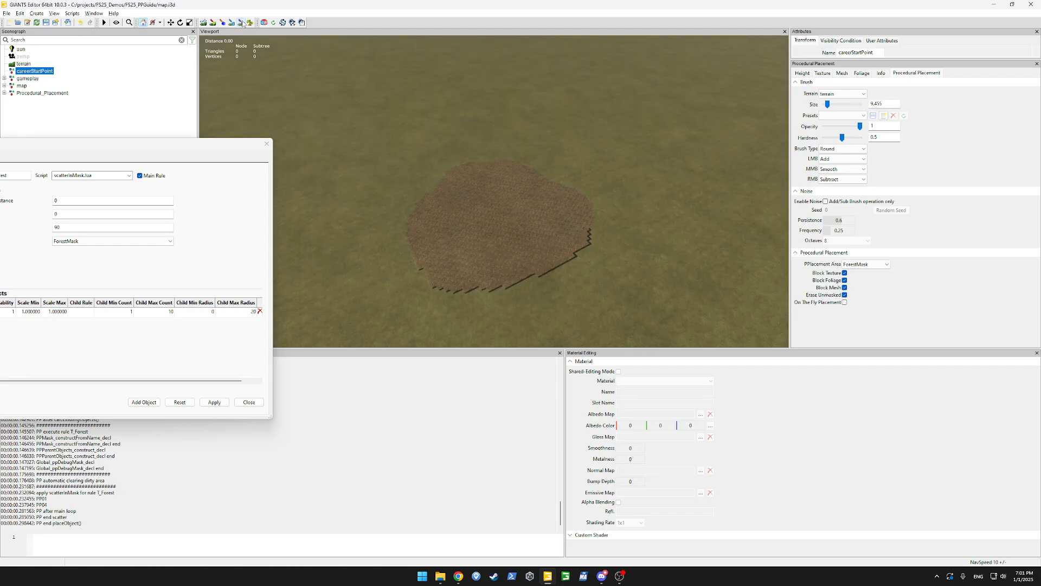
Examine the texture placed in the forest area and its jagged border from several angles, near and far.
left_click_drag(511, 215, 352, 211, "alt")
scroll(442, 154, "up", 4)
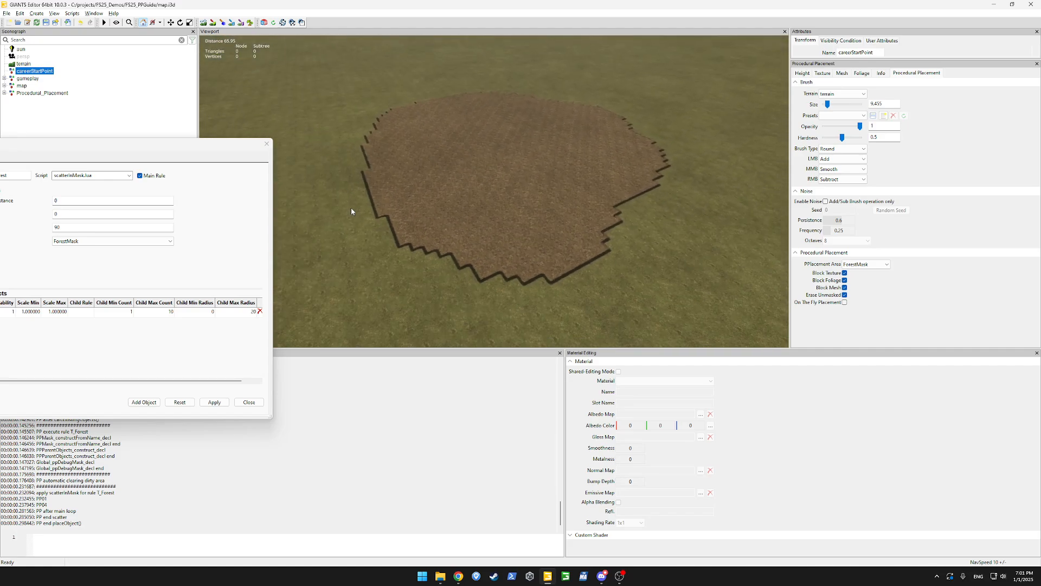
left_click_drag(482, 102, 461, 152, "alt")
scroll(499, 140, "up", 4)
scroll(462, 139, "up", 3)
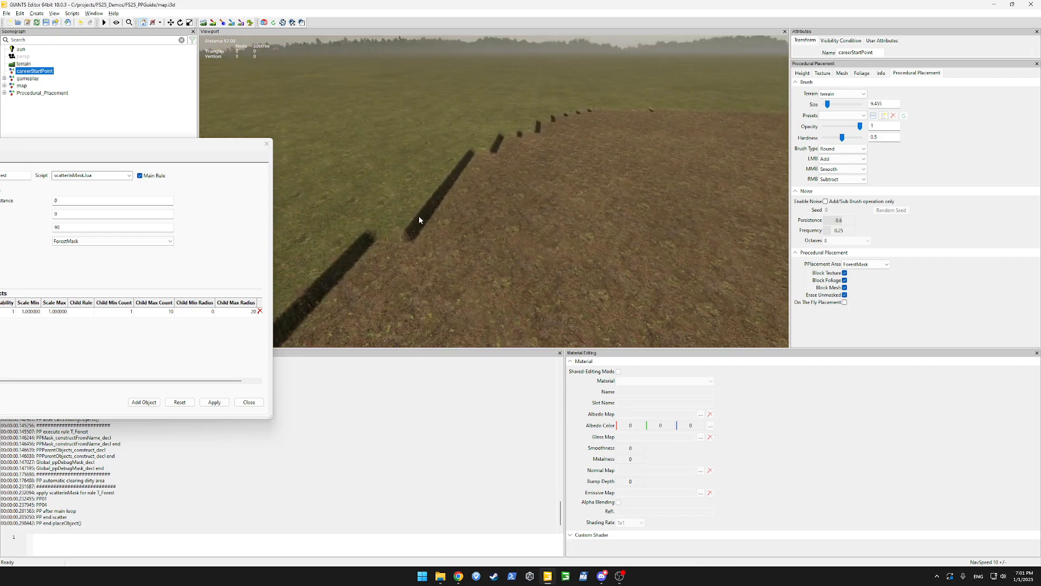
scroll(534, 189, "down", 6)
left_click_drag(482, 206, 624, 178, "alt")
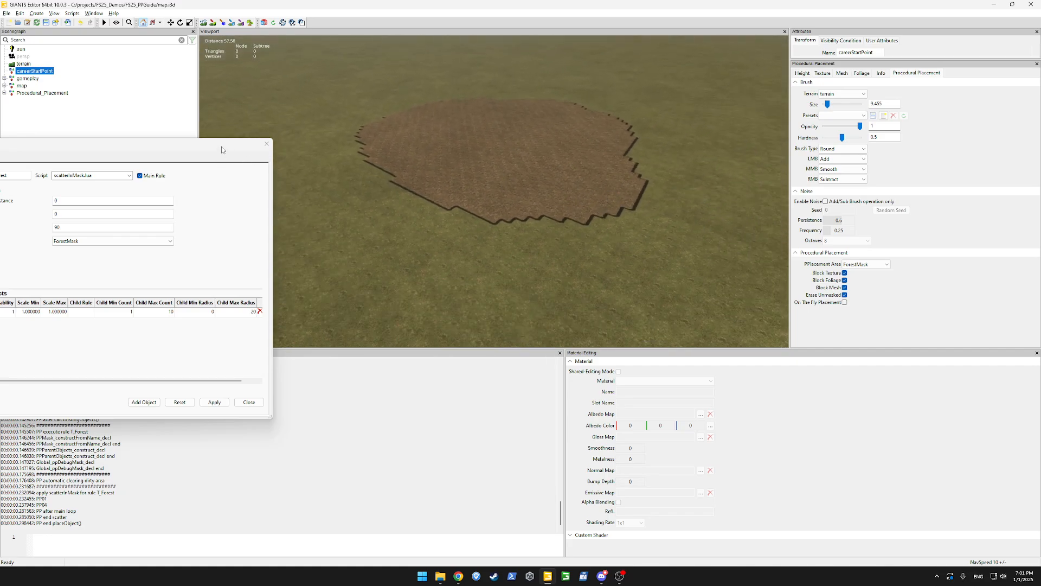
left_click_drag(221, 147, 368, 204)
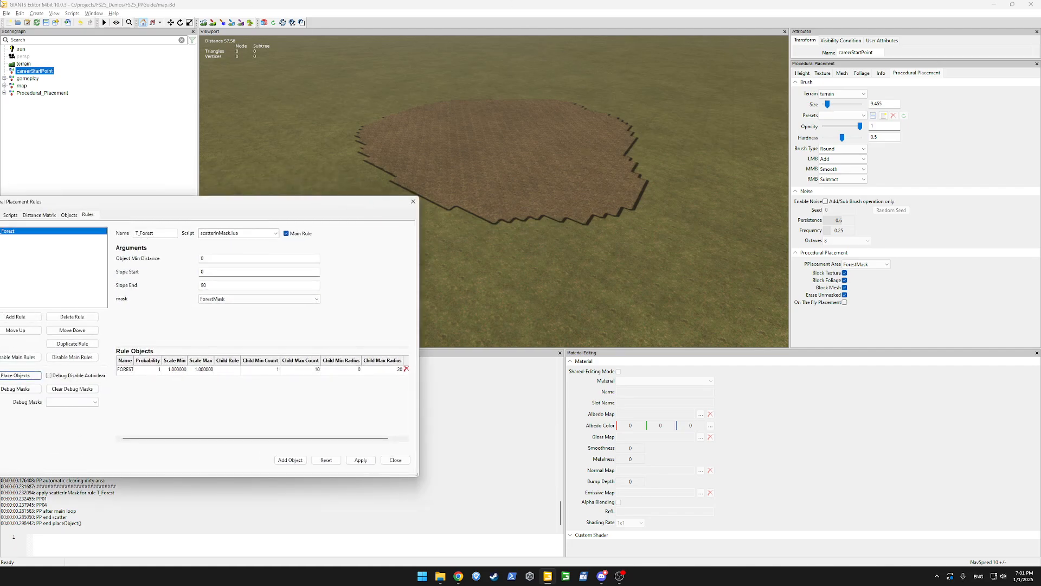
left_click(82, 4)
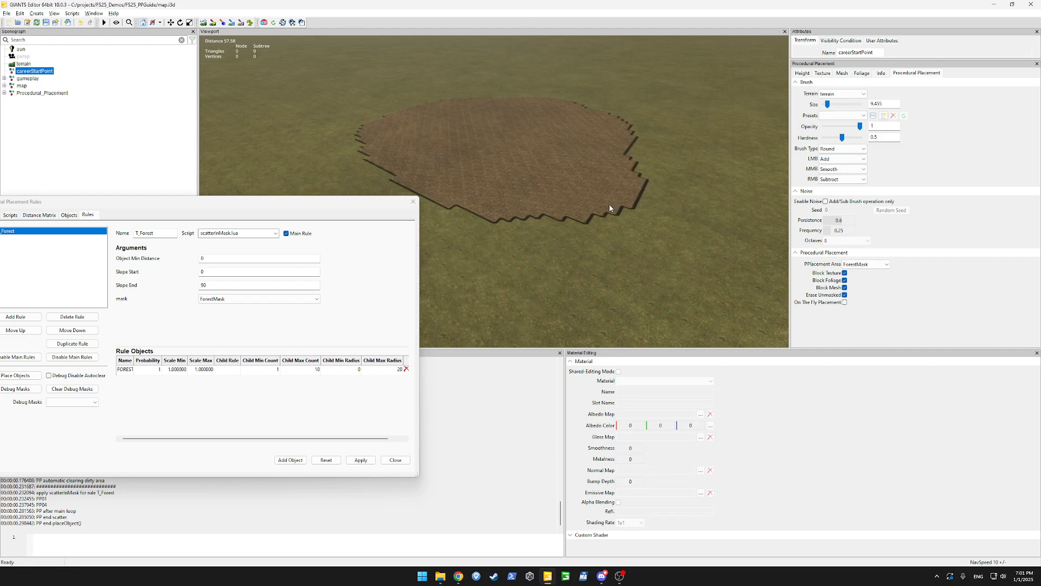
left_click_drag(610, 203, 481, 135, "alt")
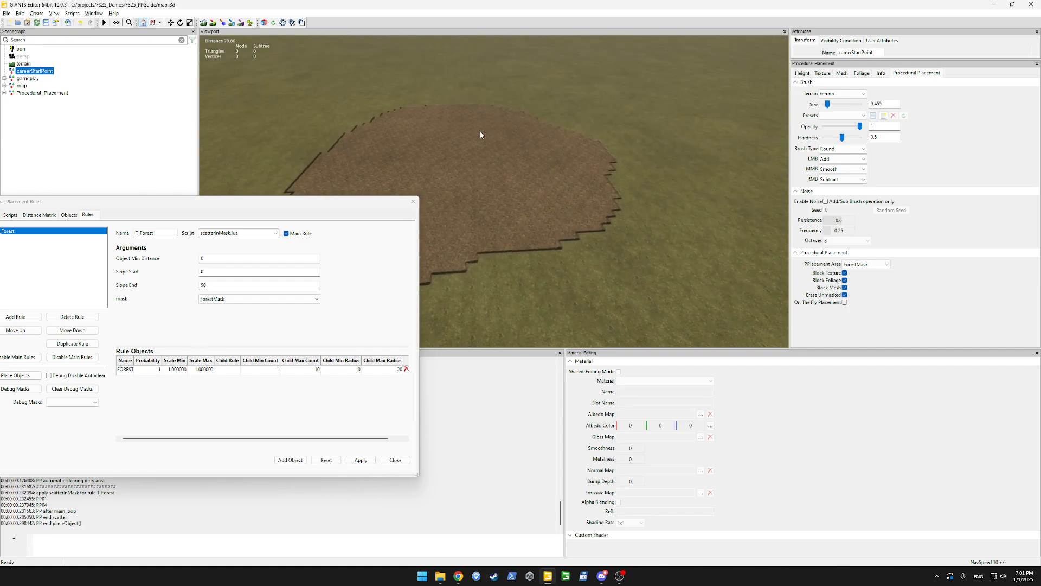
left_click_drag(376, 205, 346, 230)
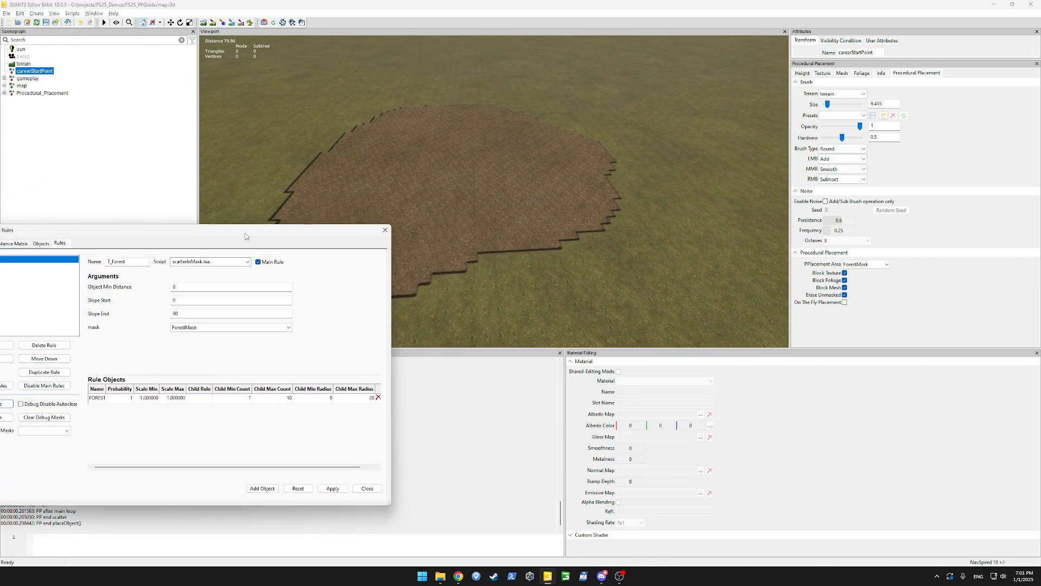
left_click_drag(245, 236, 432, 95)
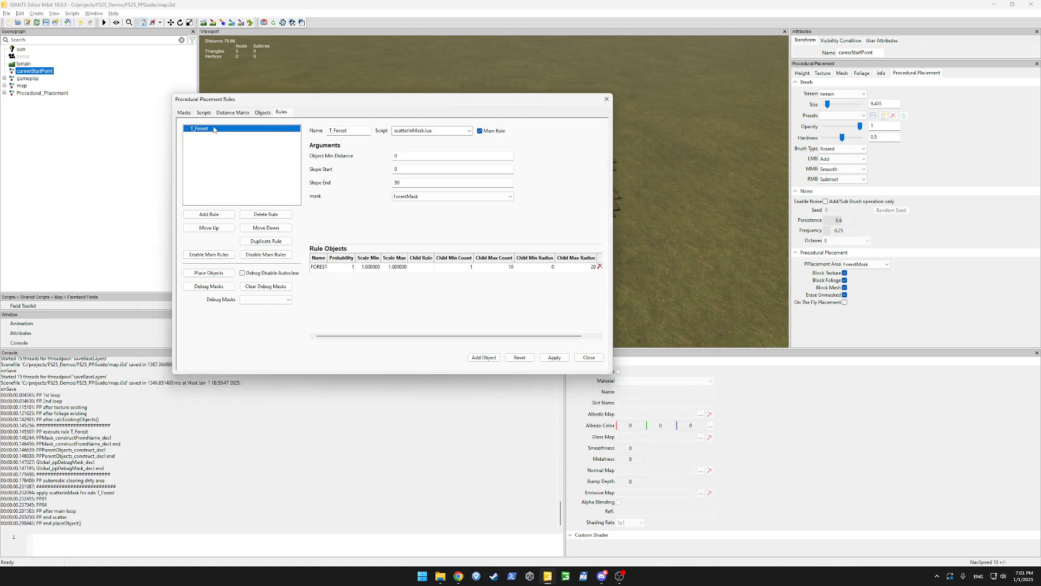
left_click_drag(372, 106, 192, 211)
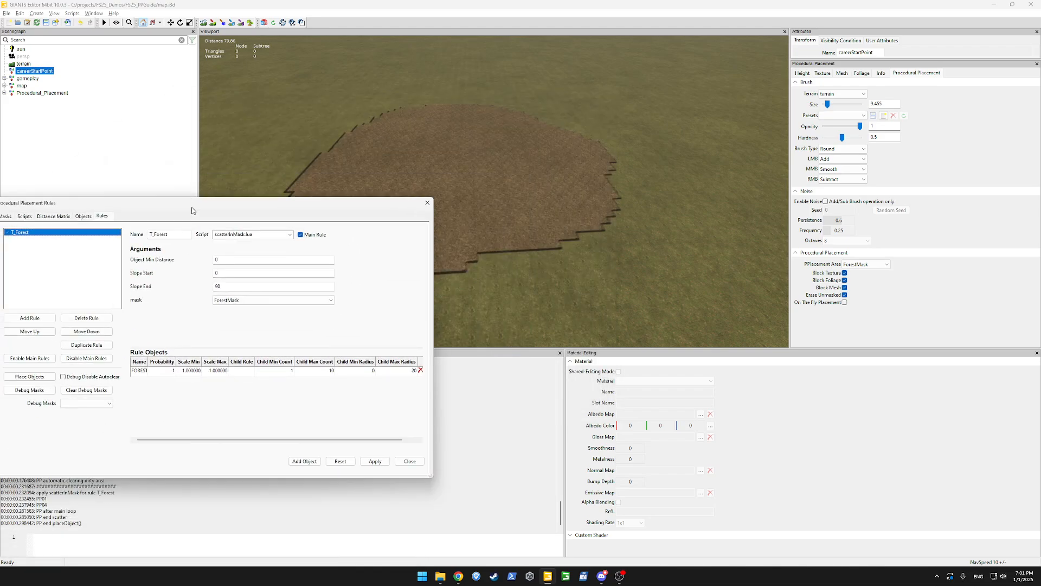
left_click_drag(363, 209, 361, 186)
scroll(495, 172, "up", 6)
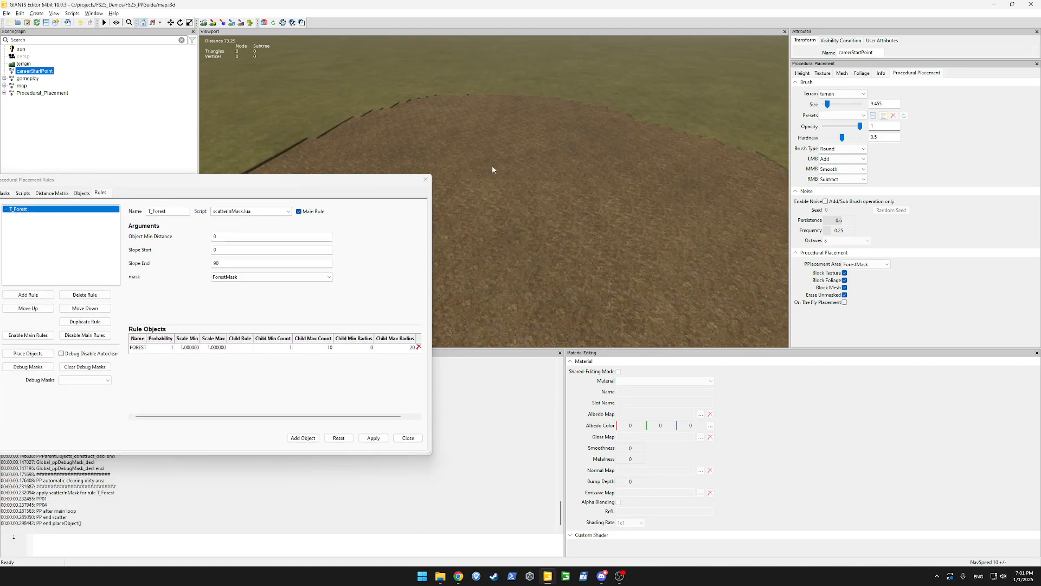
left_click_drag(345, 186, 279, 93)
scroll(527, 168, "down", 2)
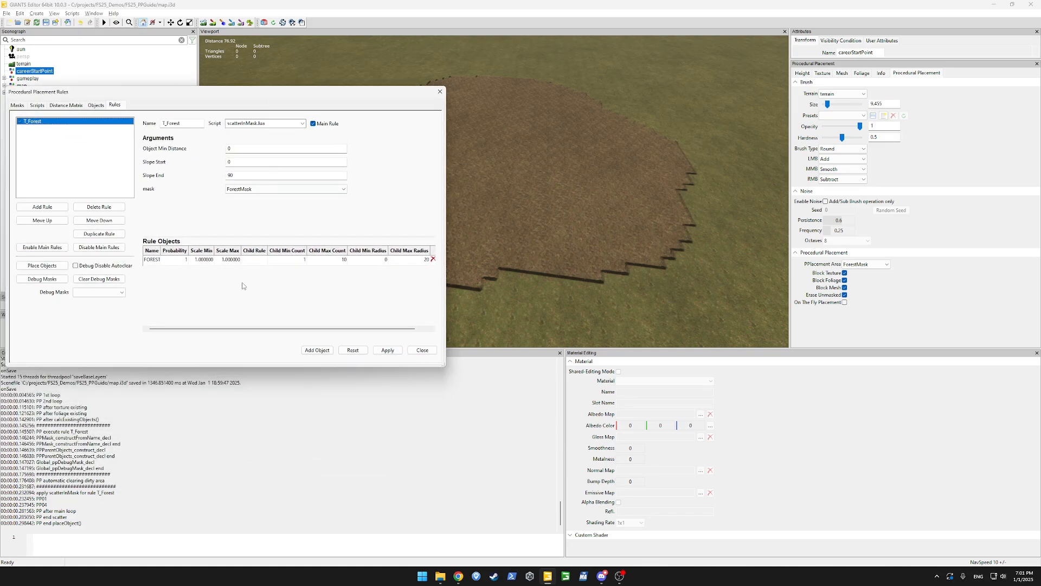
Add DIRT_GRAVEL as a second rule object of T_Forest.
left_click(317, 350)
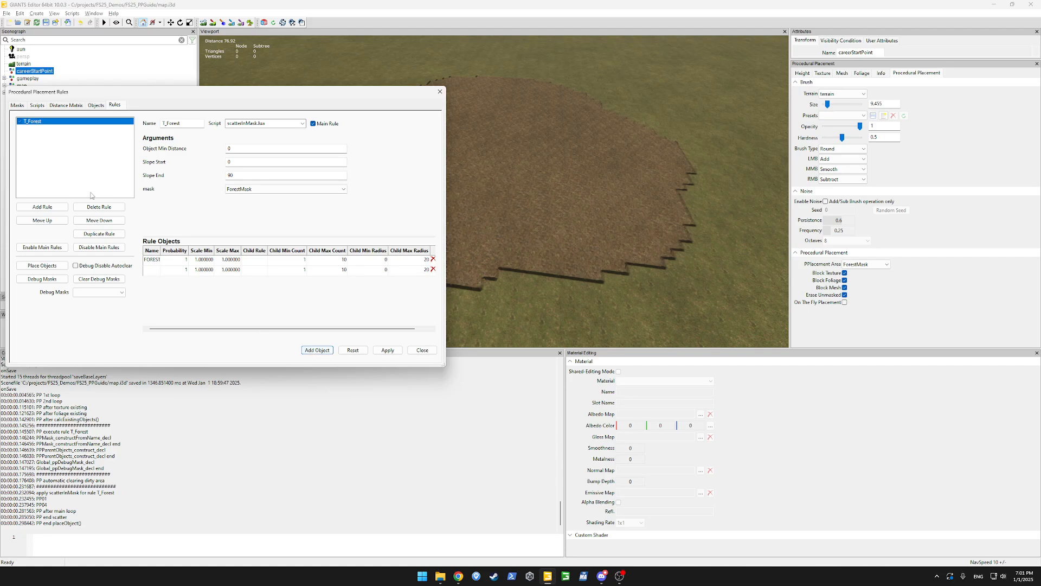
left_click(154, 270)
left_click(160, 275)
left_click(216, 270)
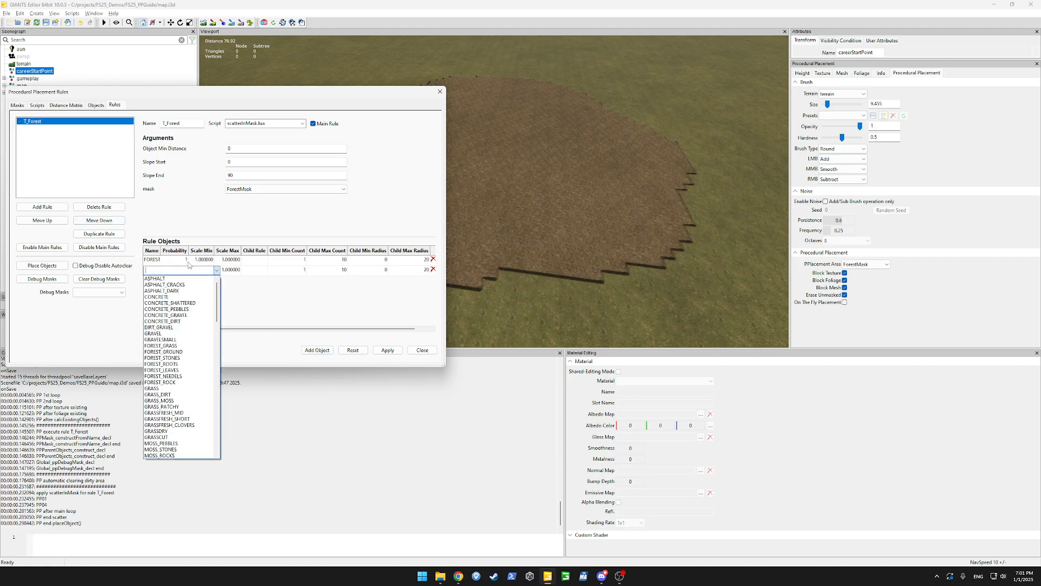
left_click(173, 327)
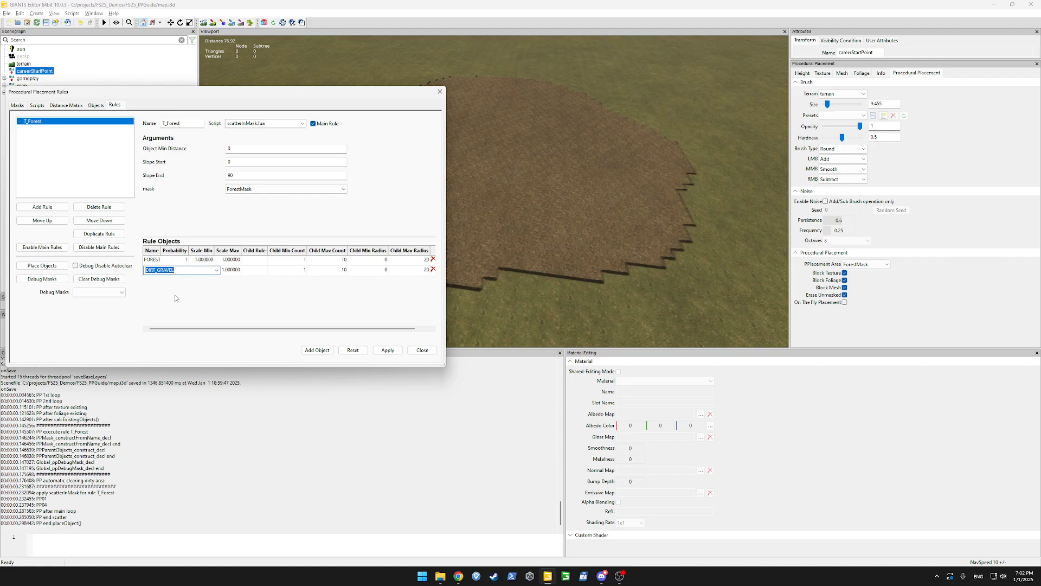
Set the probability to 50 for FOREST_GRASS and 5 for DIRT_GRAVEL, and apply the changes.
double_click(178, 262)
type("50")
left_click_drag(169, 260, 158, 261)
type("50")
double_click(174, 270)
key("Return")
left_click(387, 350)
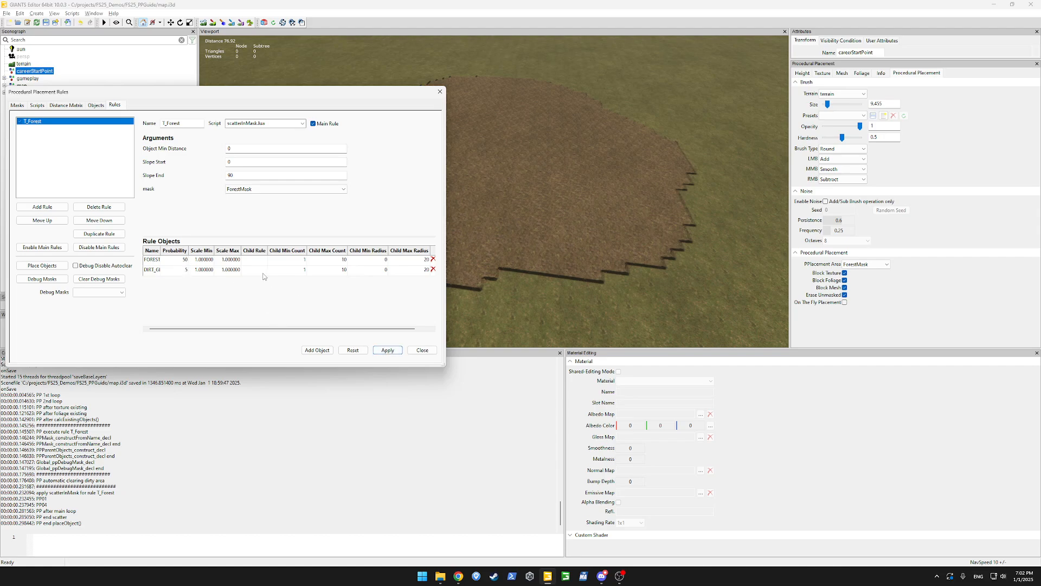
Place the T_Forest objects on the terrain again and inspect how the gravel is scattered across the forest area.
left_click(57, 265)
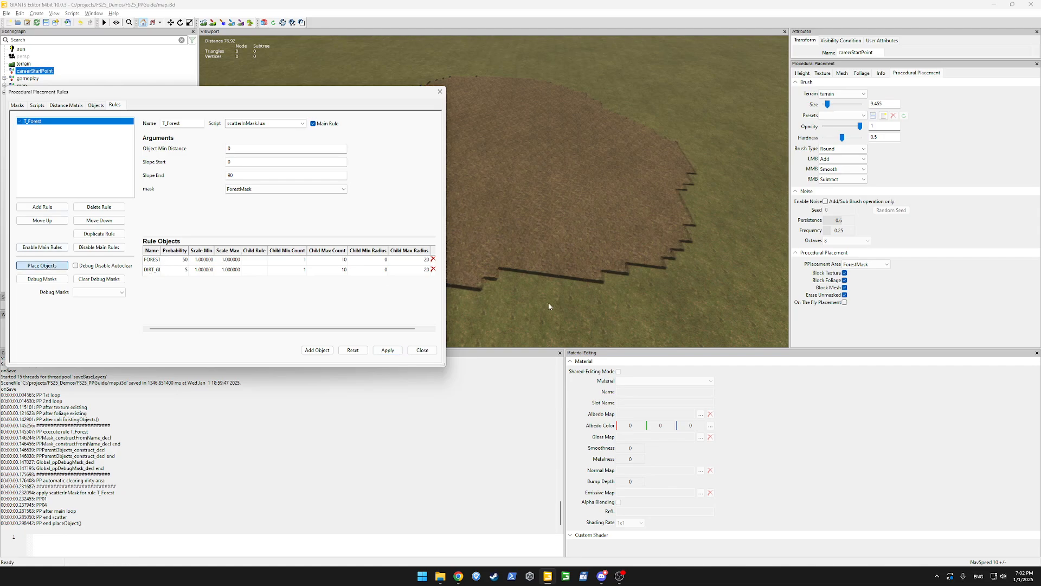
key("space")
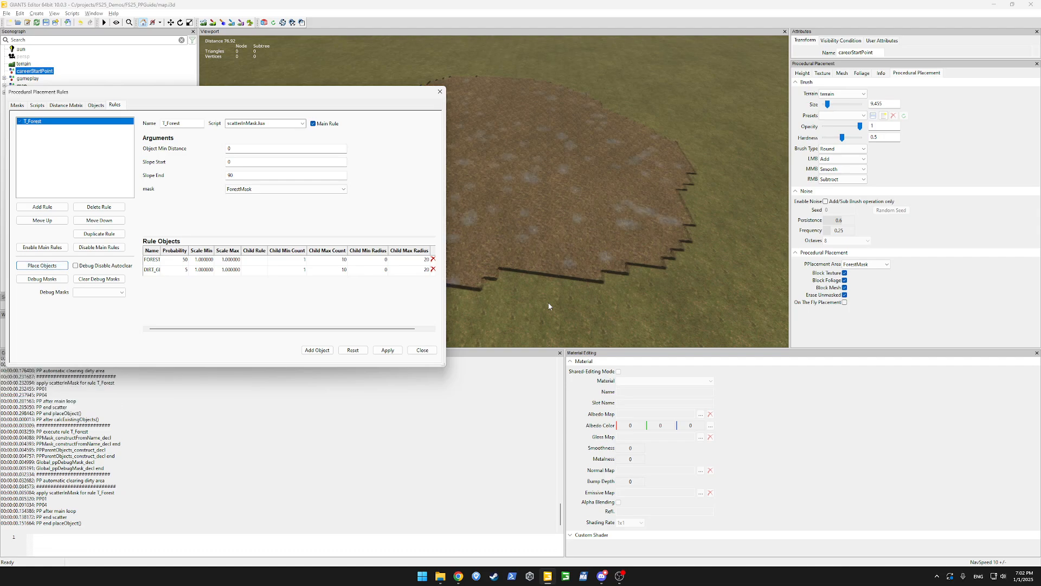
left_click_drag(366, 94, 175, 132)
left_click_drag(525, 193, 584, 236, "alt")
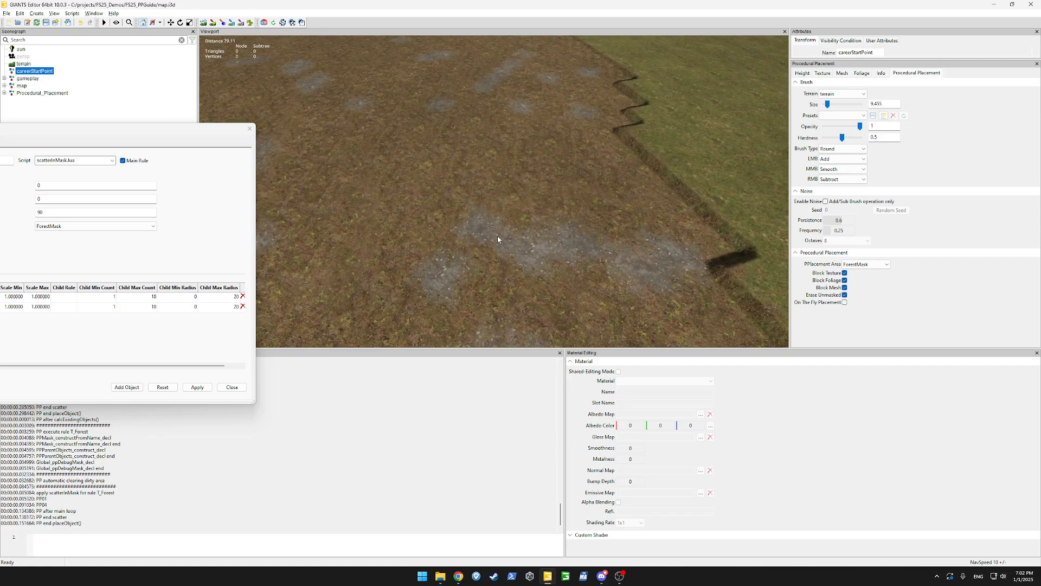
scroll(431, 235, "down", 8)
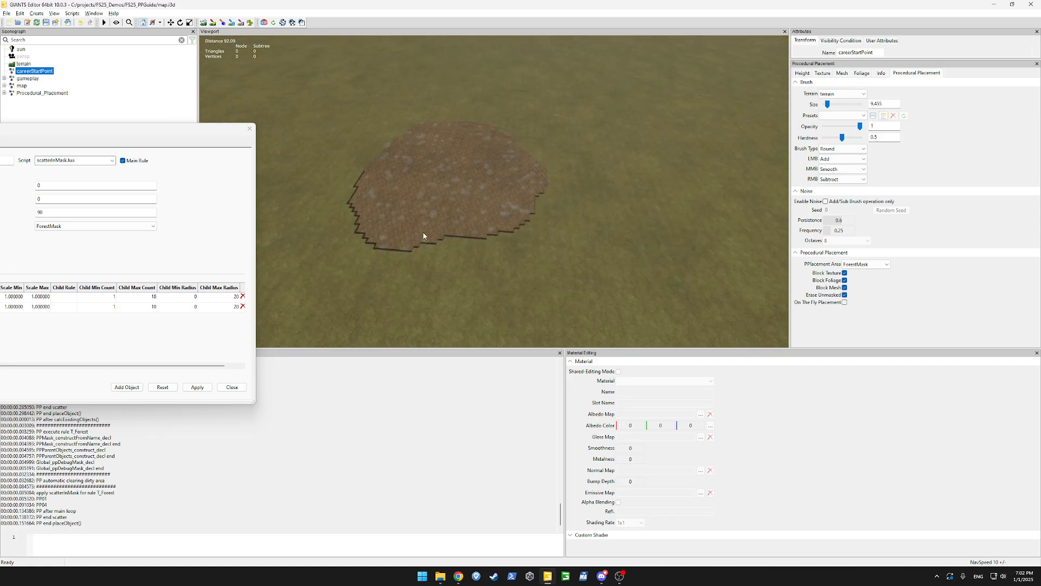
scroll(423, 234, "up", 5)
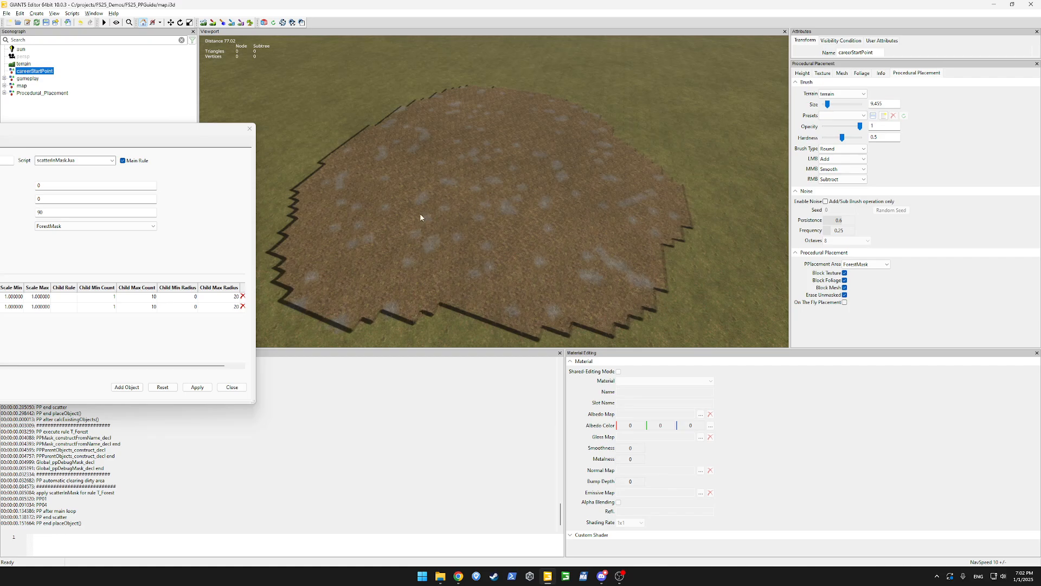
Delete the DIRT_GRAVEL object from the T_Forest rule.
left_click_drag(200, 130, 444, 82)
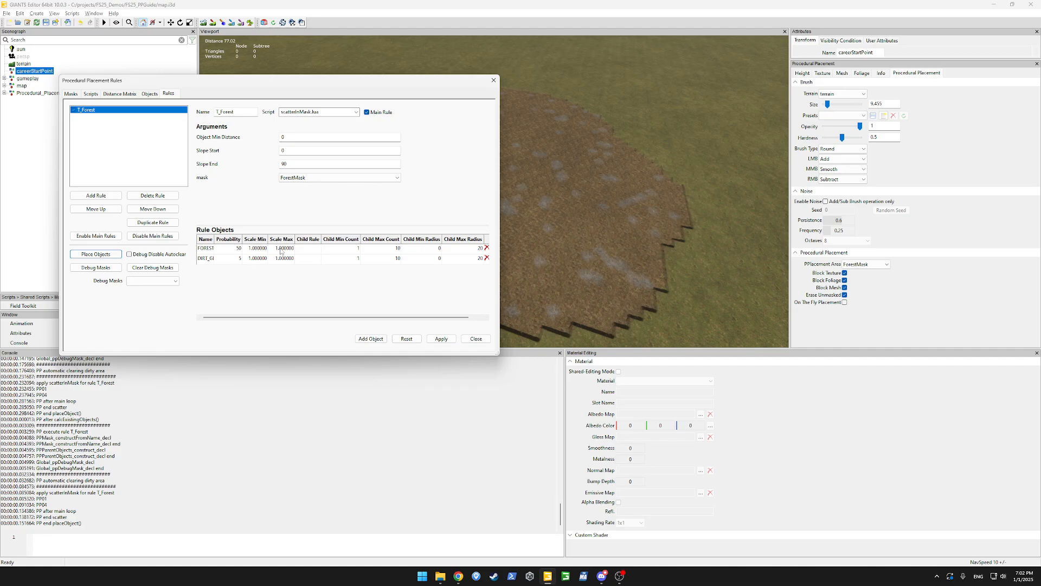
left_click(486, 258)
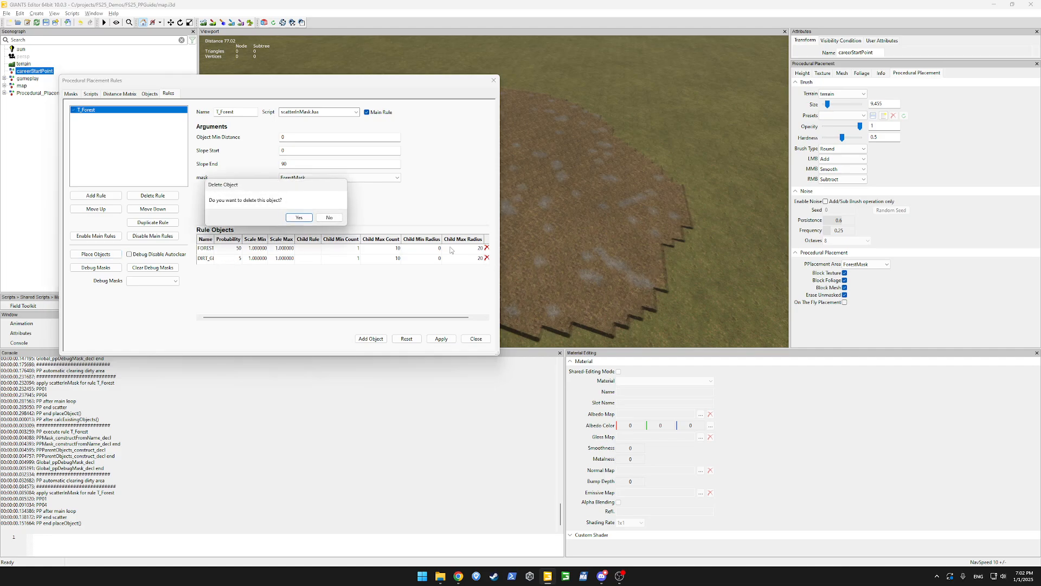
left_click(293, 216)
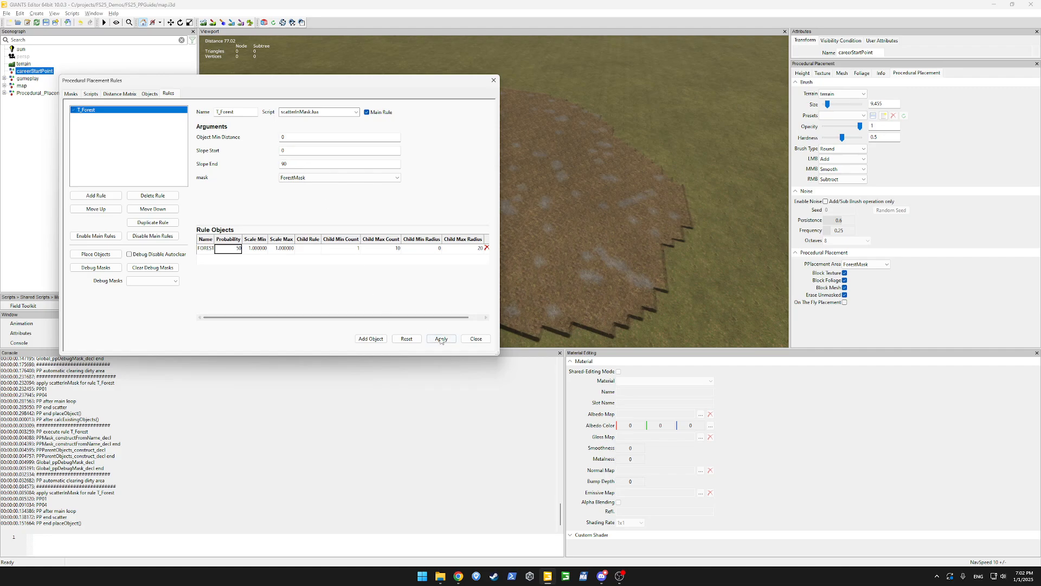
Add a new rule named T_ForestDetail and assign it the scatterInMask.lua script.
left_click(97, 196)
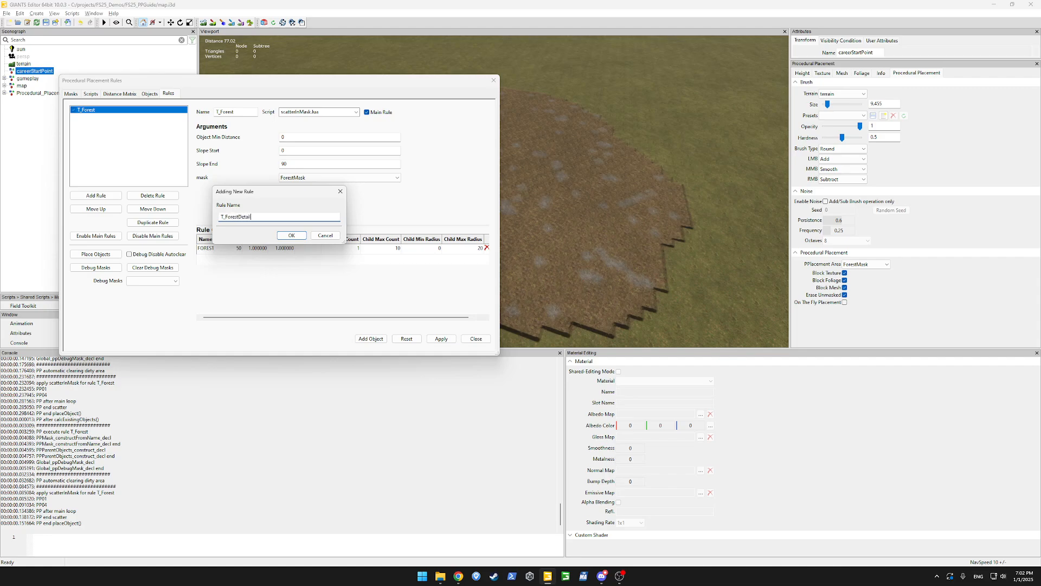
key("Return")
left_click(357, 113)
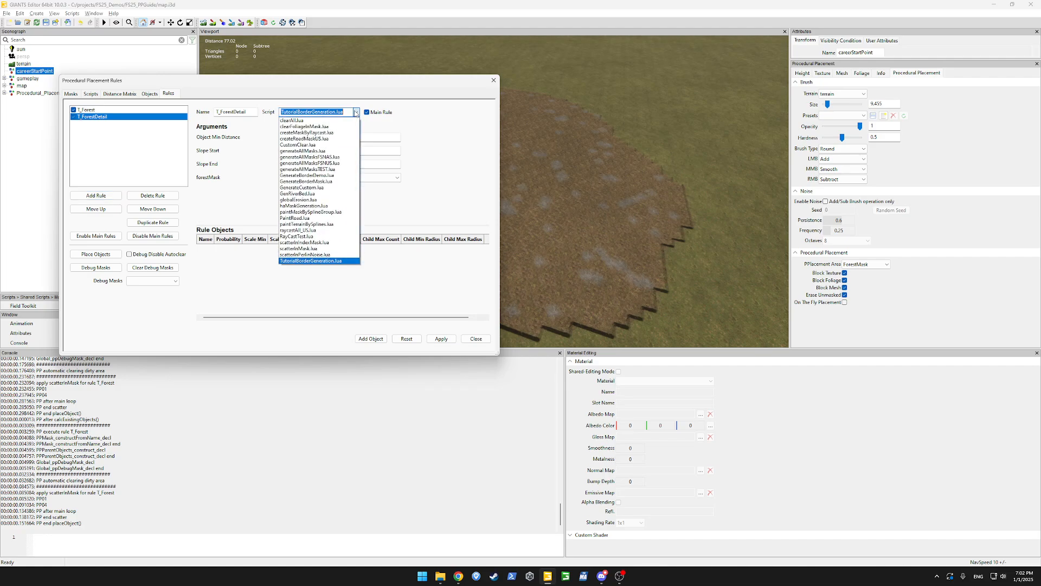
left_click(301, 248)
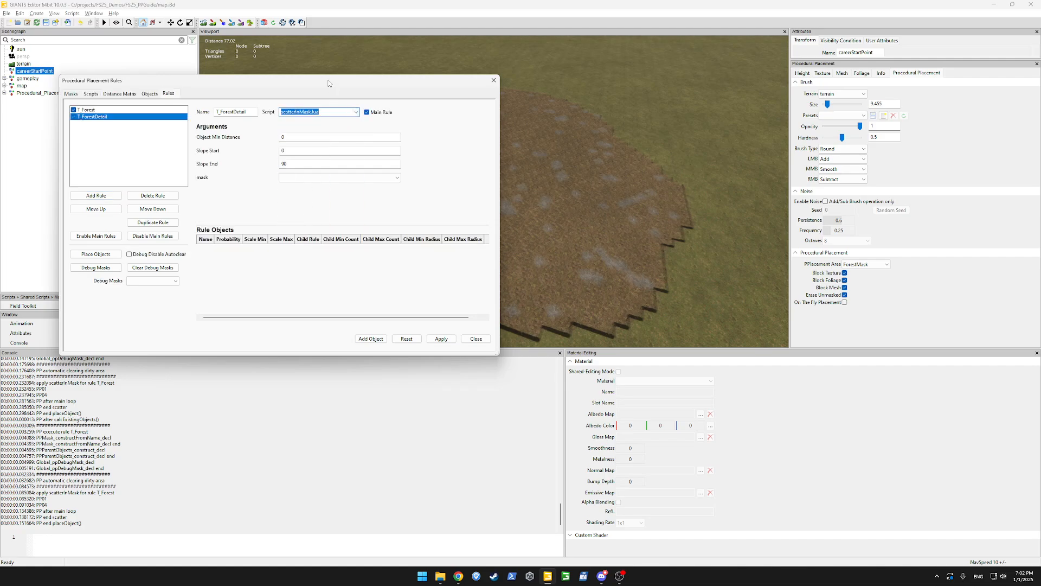
Switch the T_ForestDetail rule to the scatterInPerlinNoise.lua script and use ForestMask as its mask.
left_click(356, 111)
left_click(302, 255)
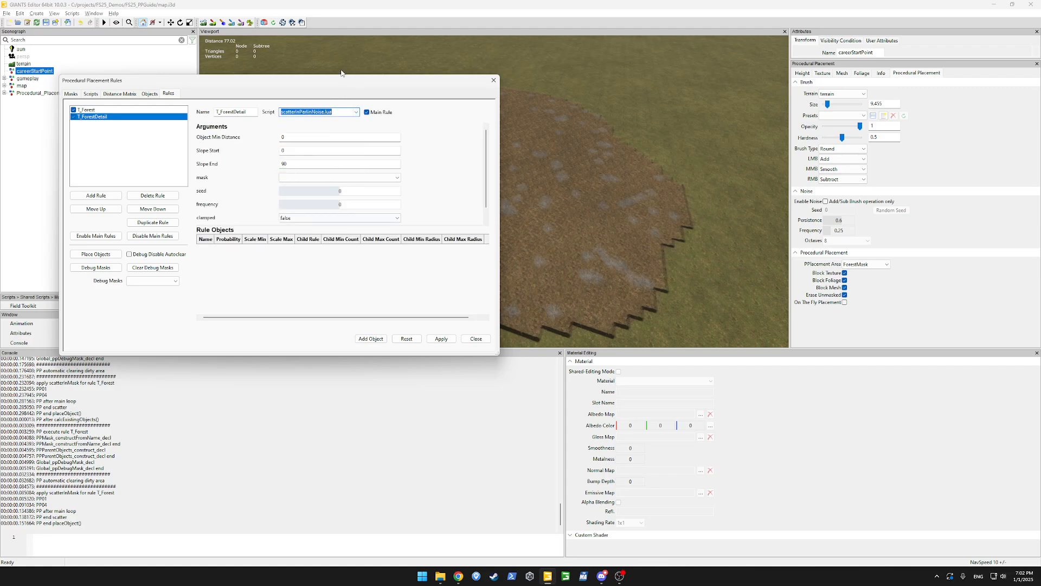
left_click_drag(378, 98, 264, 115)
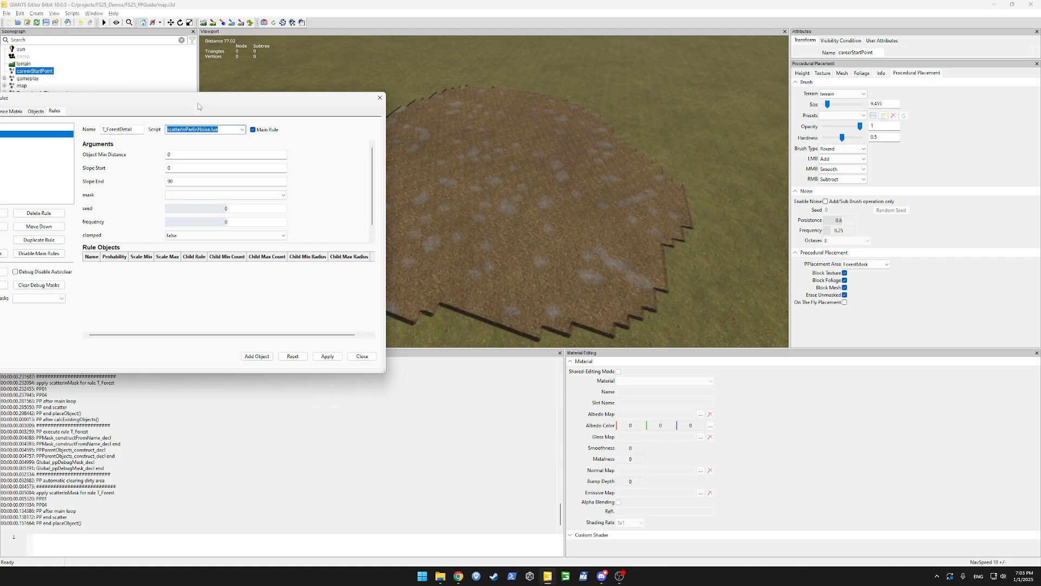
left_click_drag(199, 101, 223, 86)
left_click(217, 179)
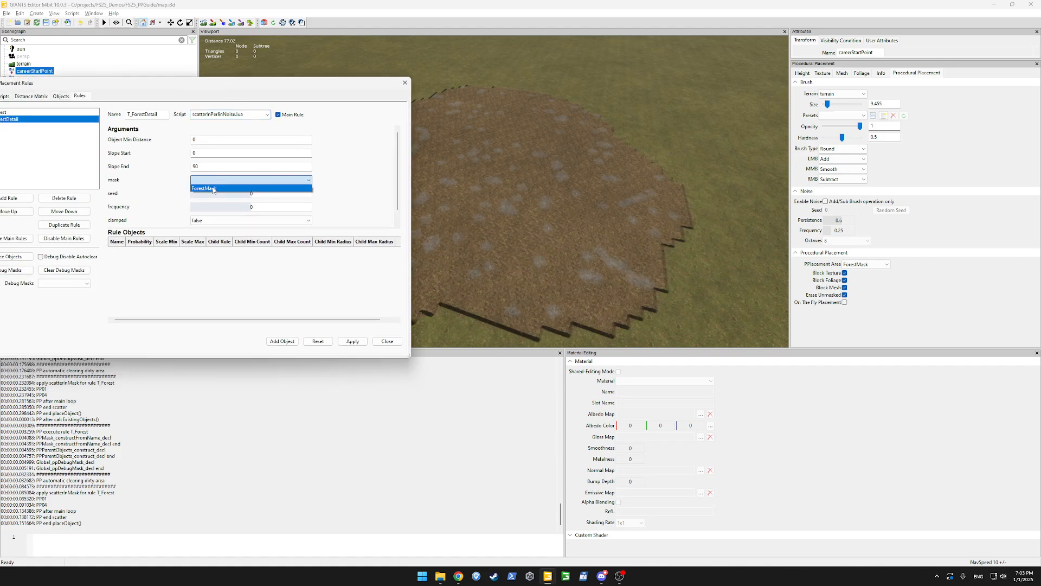
left_click(218, 189)
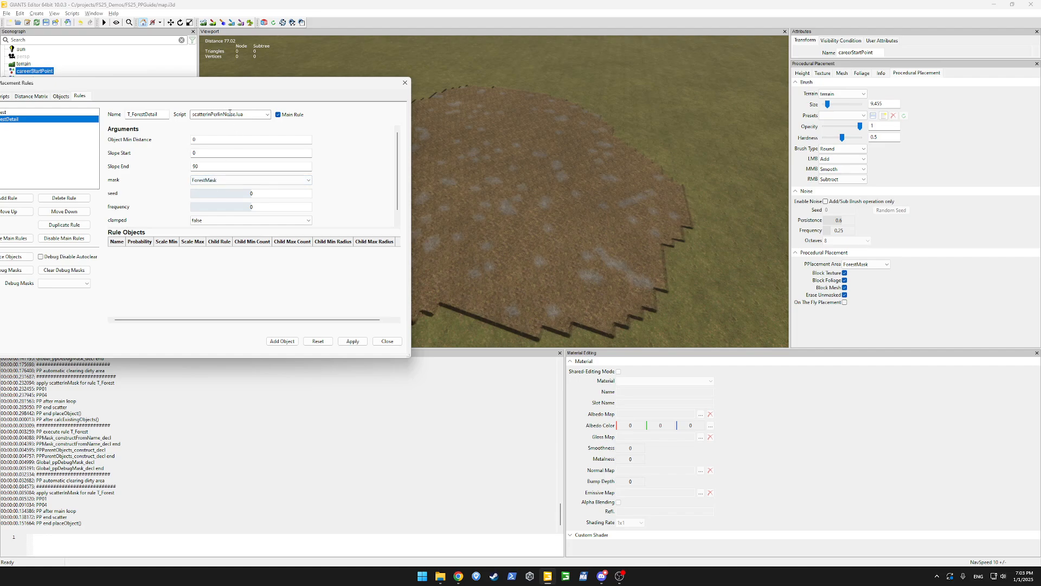
Turn on clamping for the T_ForestDetail rule and set its clampThreshold to 100.
scroll(398, 160, "down", 1)
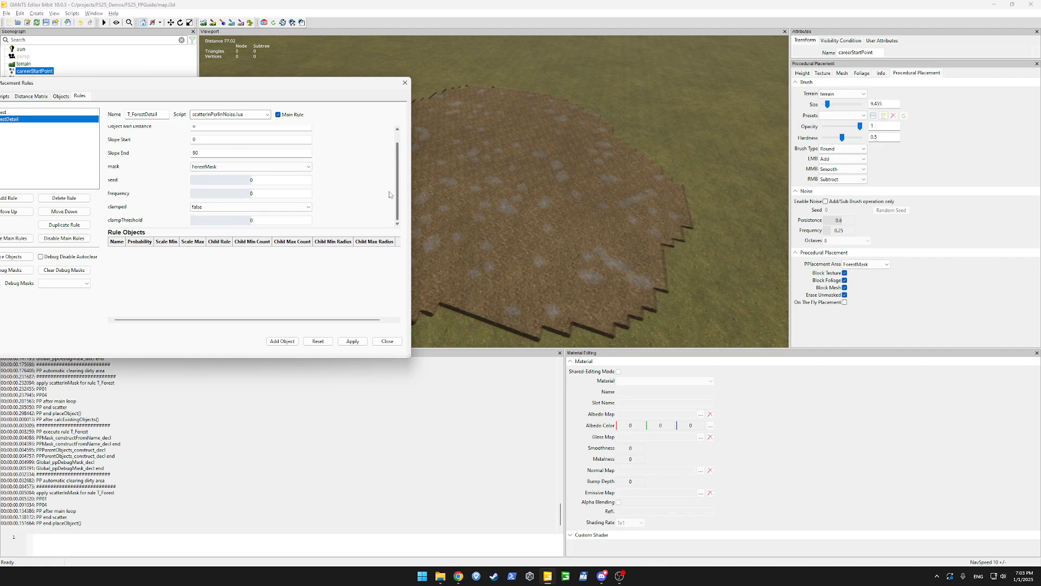
left_click(238, 207)
left_click(237, 216)
left_click(245, 219)
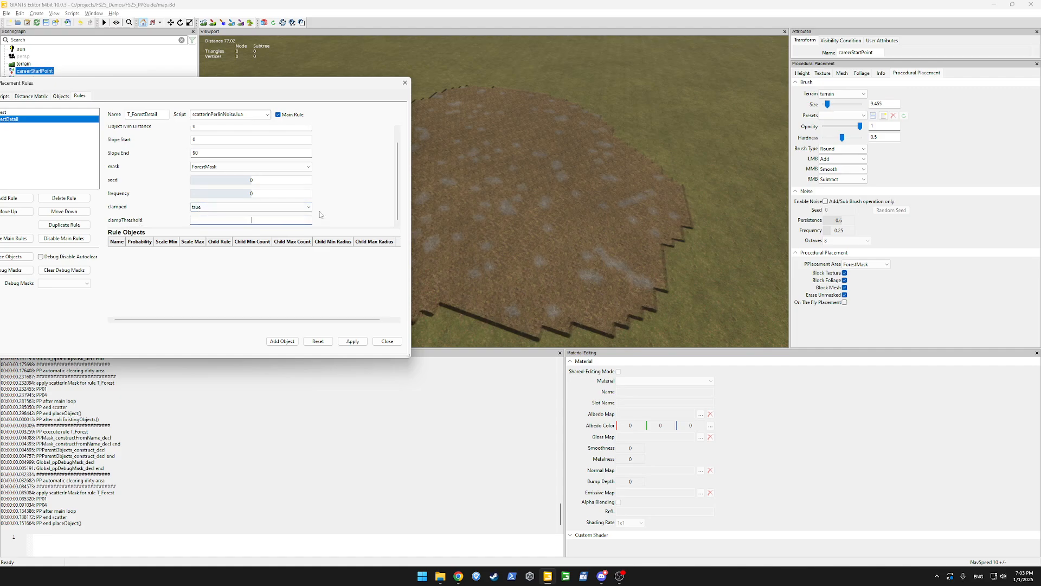
key("Return")
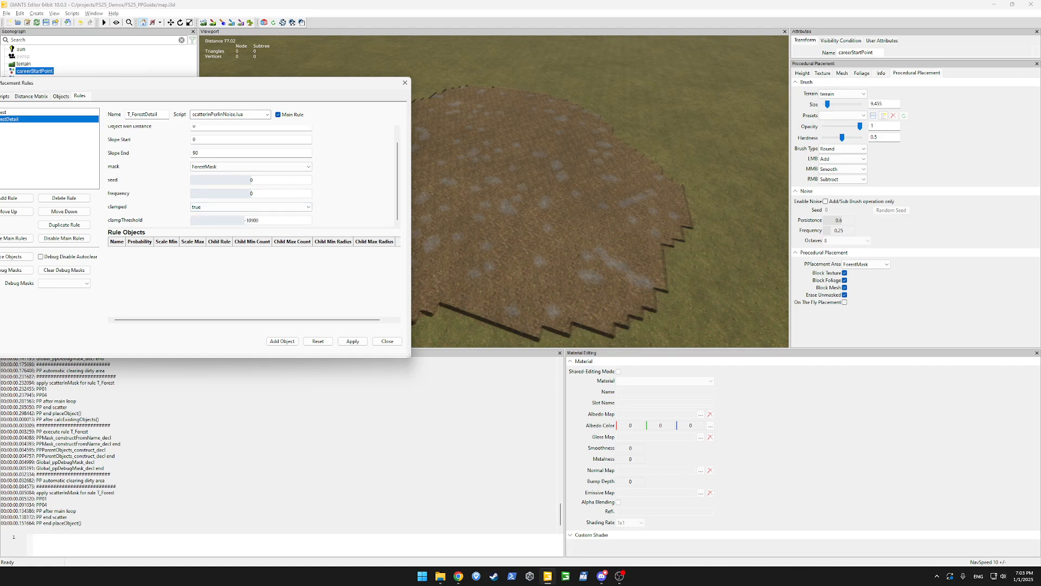
left_click_drag(260, 220, 246, 220)
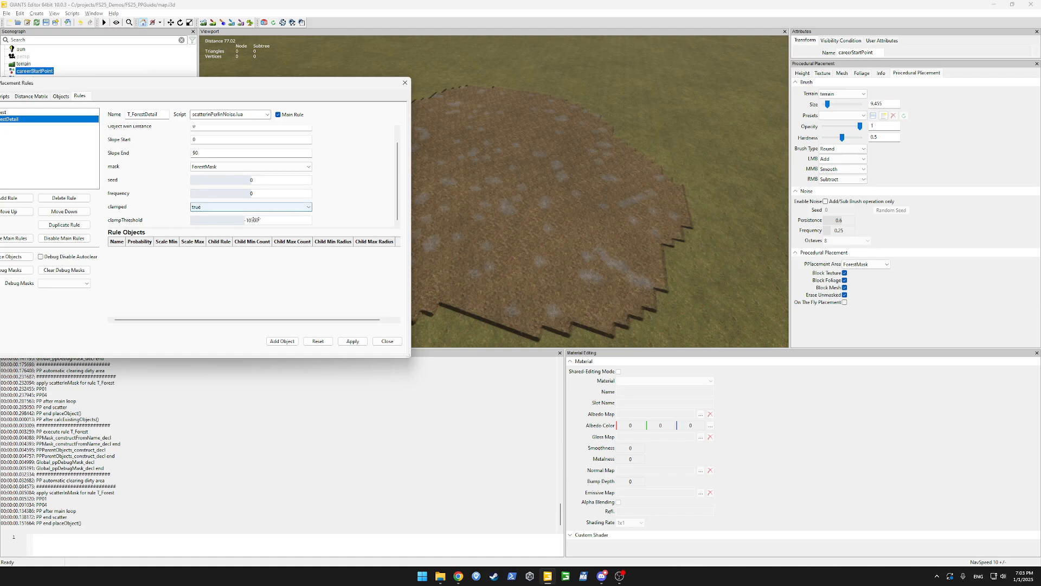
left_click(250, 220)
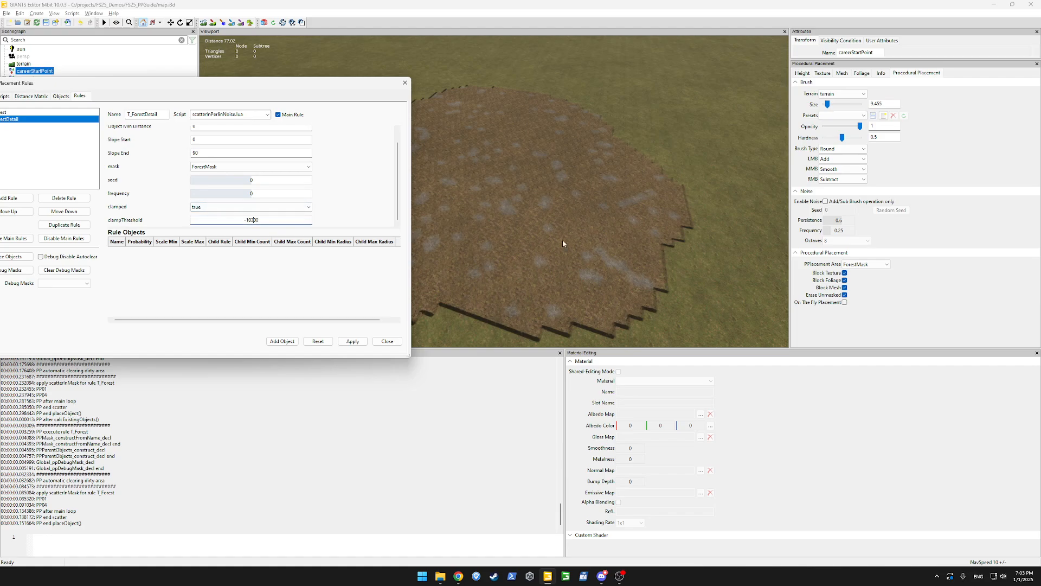
double_click(252, 220)
type("100")
key("Return")
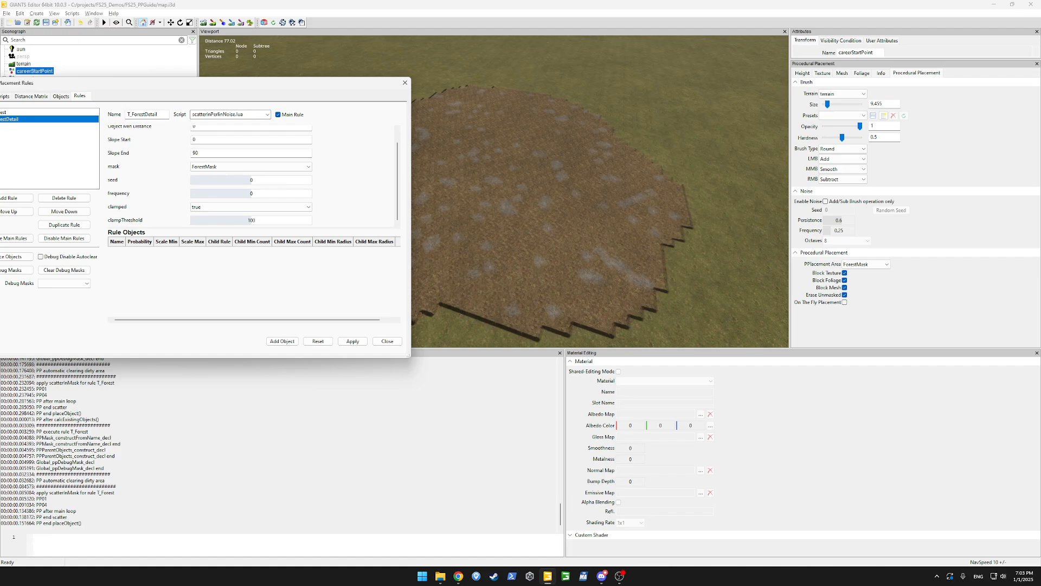
Set the T_ForestDetail rule's noise seed to 2800 and its frequency to 0.4, and apply the changes.
left_click_drag(198, 83, 292, 58)
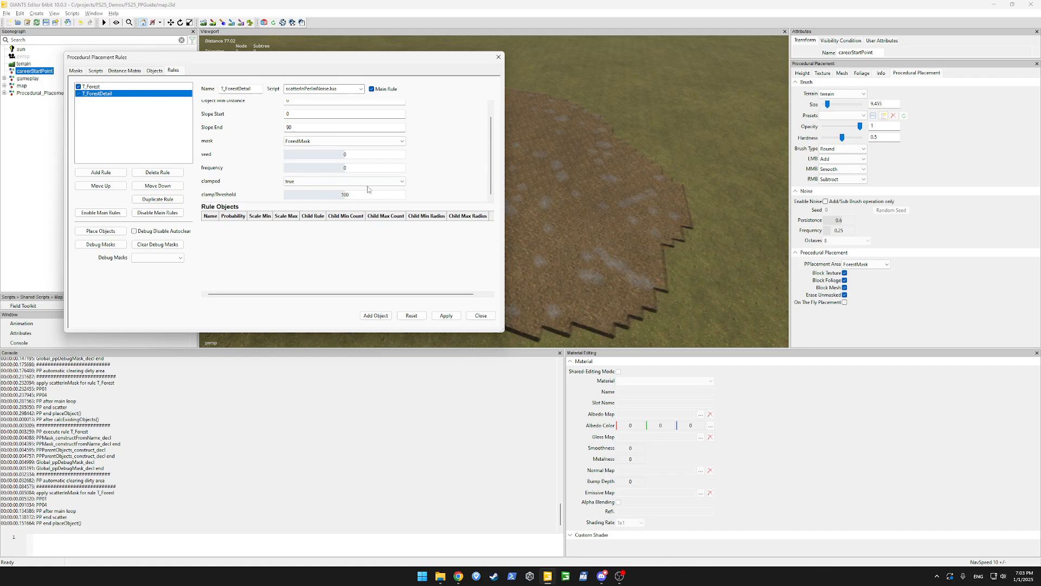
left_click_drag(424, 58, 341, 61)
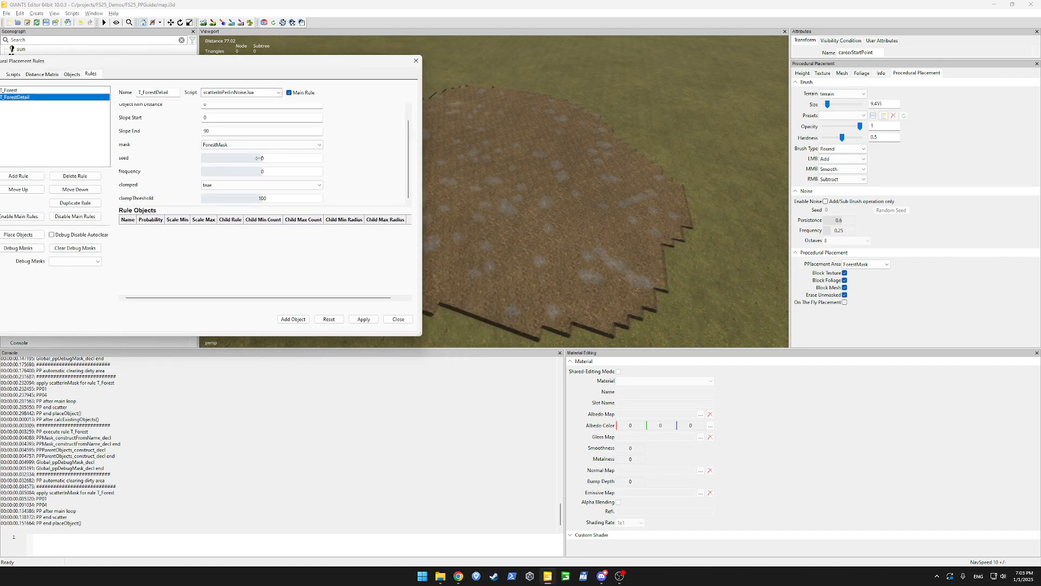
mouse_move(259, 158)
left_mouse_down()
mouse_move(273, 156)
mouse_move(263, 157)
left_mouse_up()
double_click(284, 170)
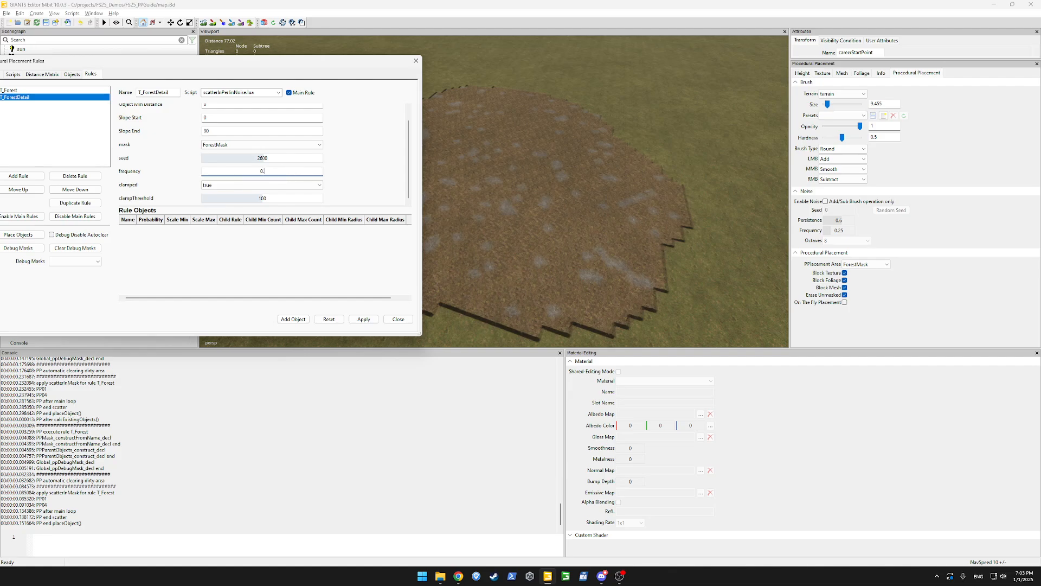
key("Return")
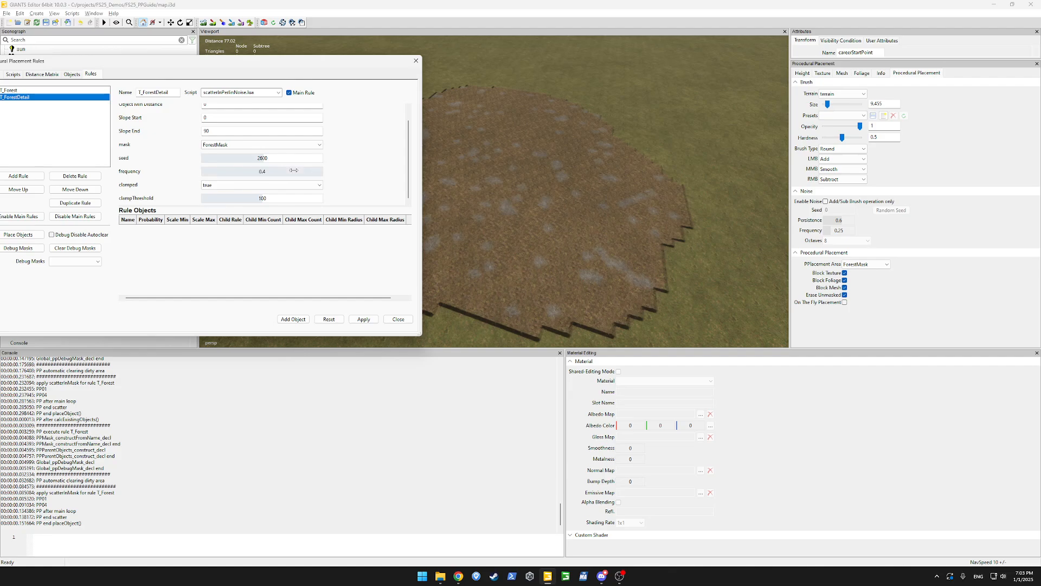
left_click(362, 319)
left_click(363, 320)
left_click_drag(57, 64, 94, 56)
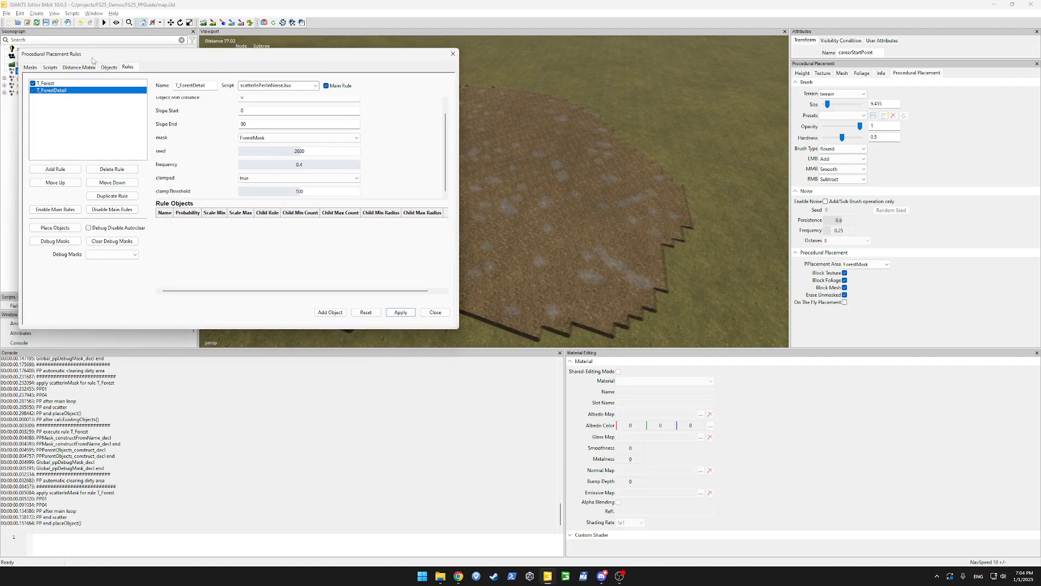
Try to add a DIRT_GRAVEL object to the T_ForestDetail rule and apply it.
left_click(48, 84)
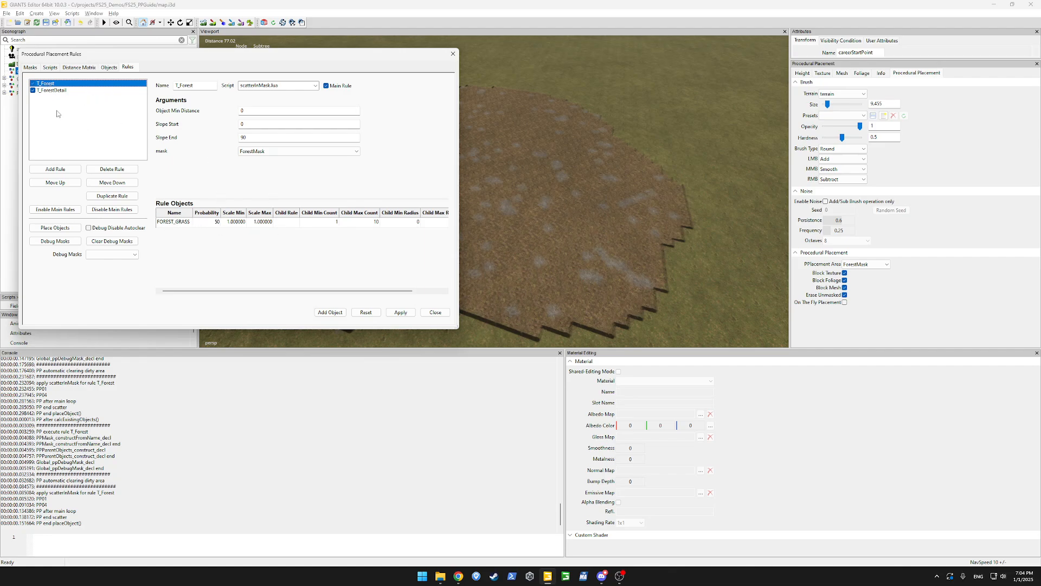
left_click(48, 90)
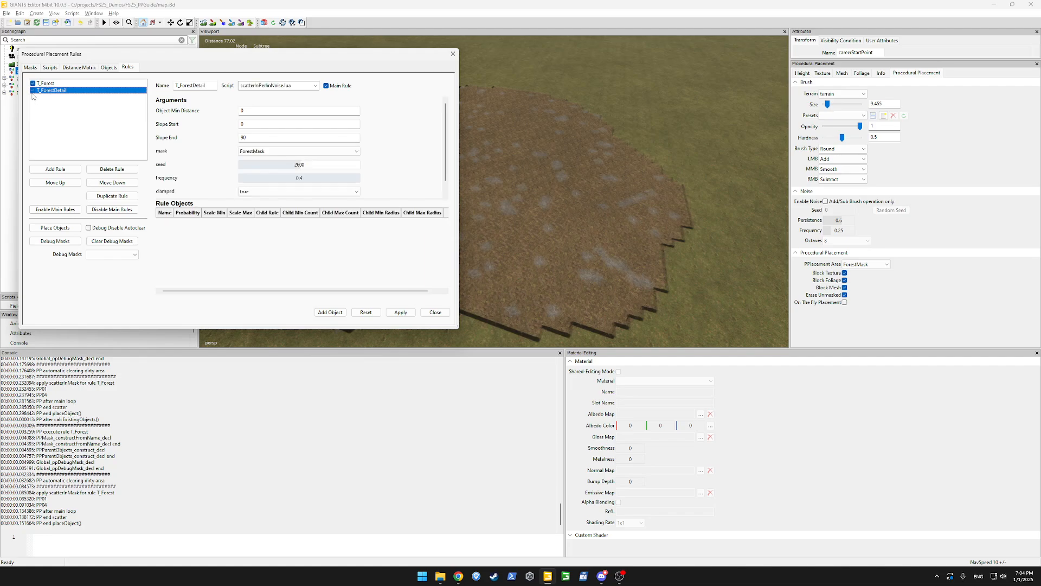
left_click(327, 313)
double_click(166, 222)
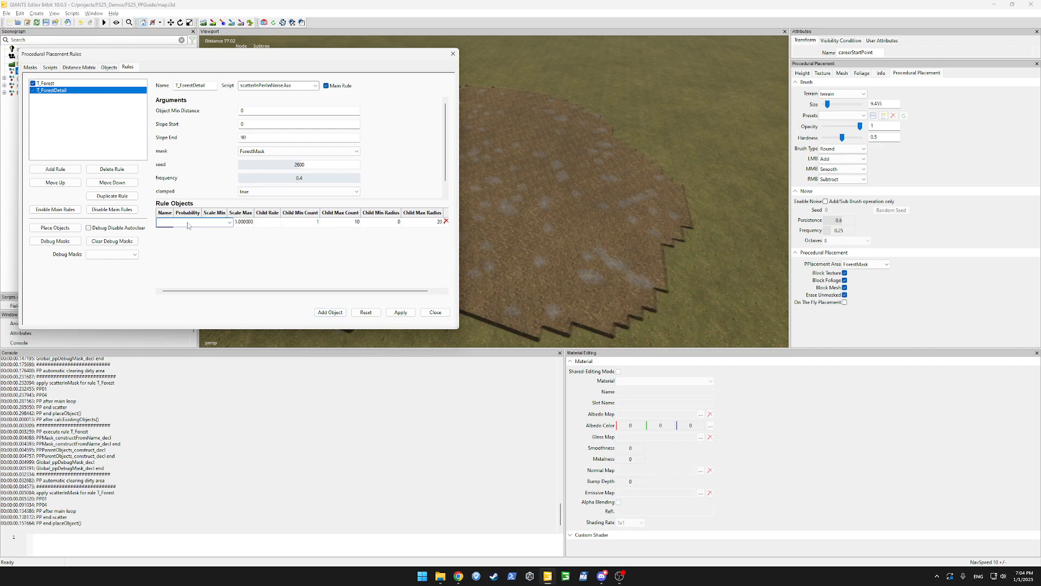
left_click(229, 223)
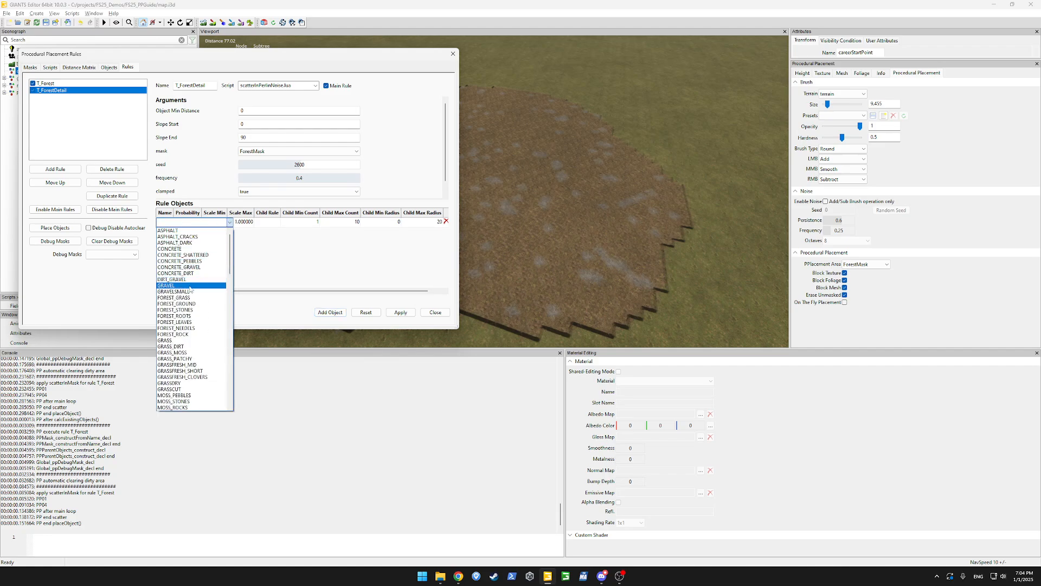
left_click(172, 279)
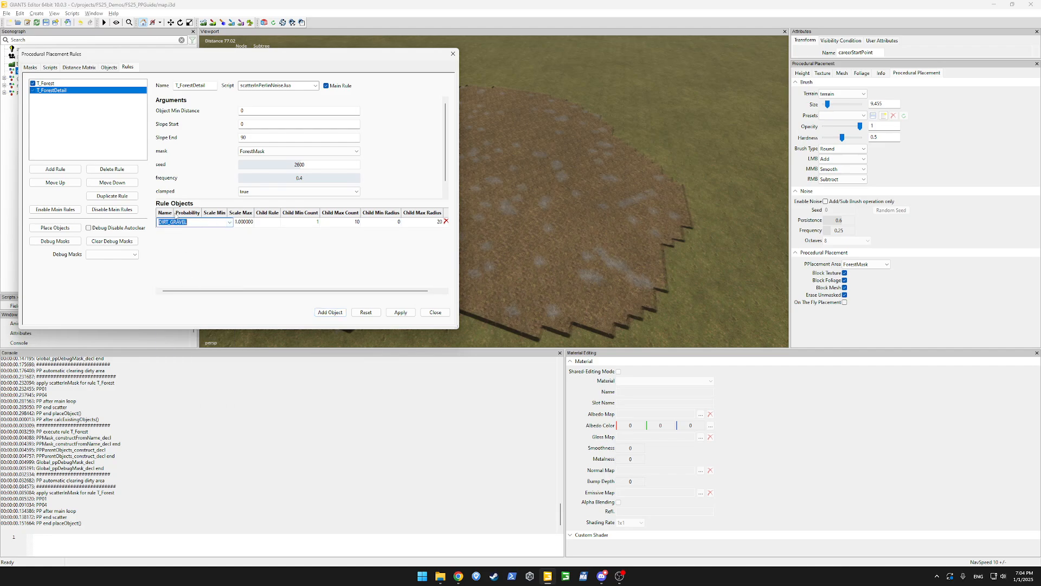
left_click(401, 313)
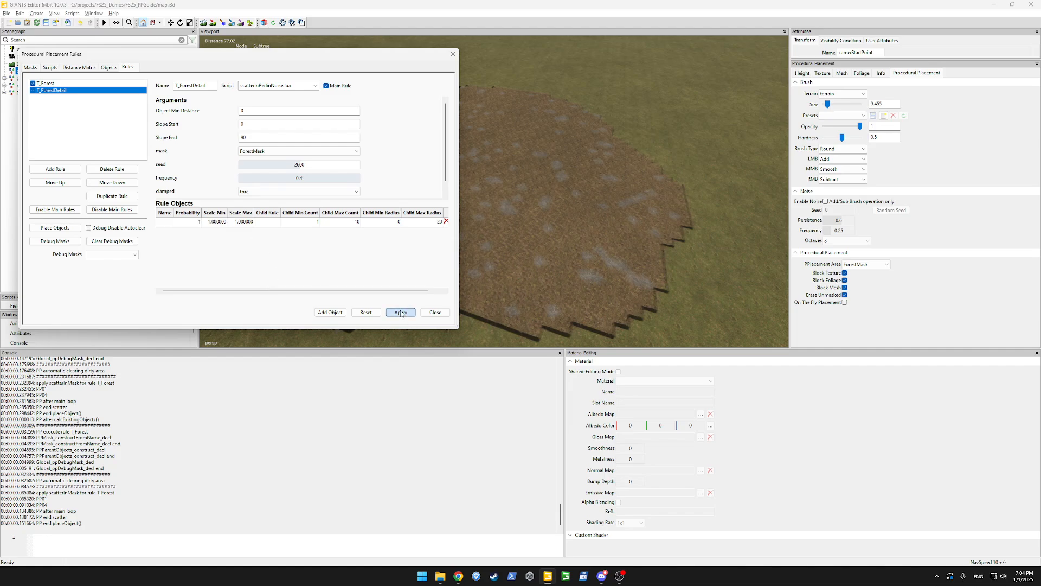
Try to assign DIRT_GRAVEL to the unnamed T_ForestDetail object again, and reset the rule's unapplied edits.
double_click(172, 224)
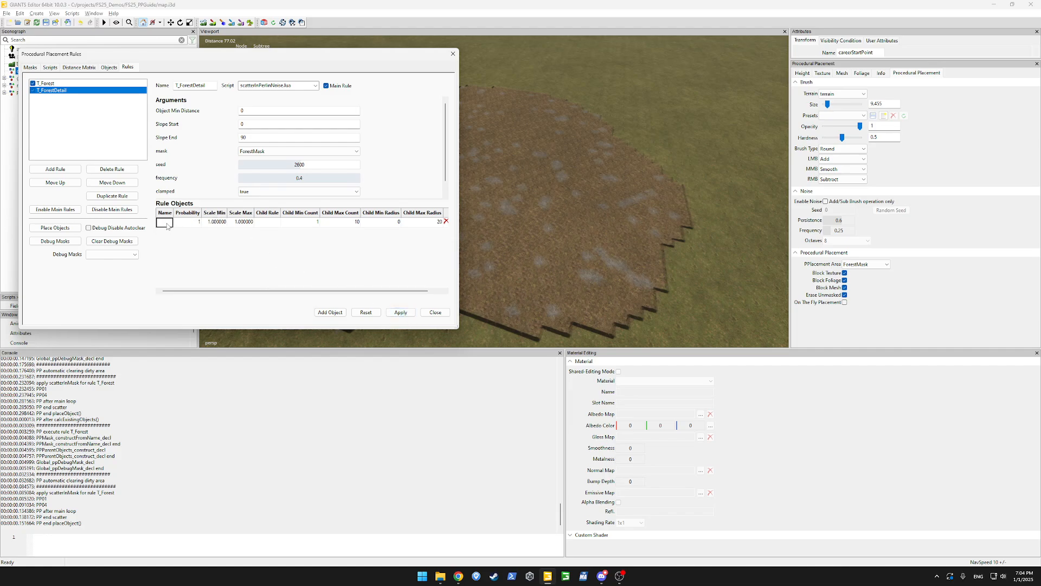
left_click(230, 223)
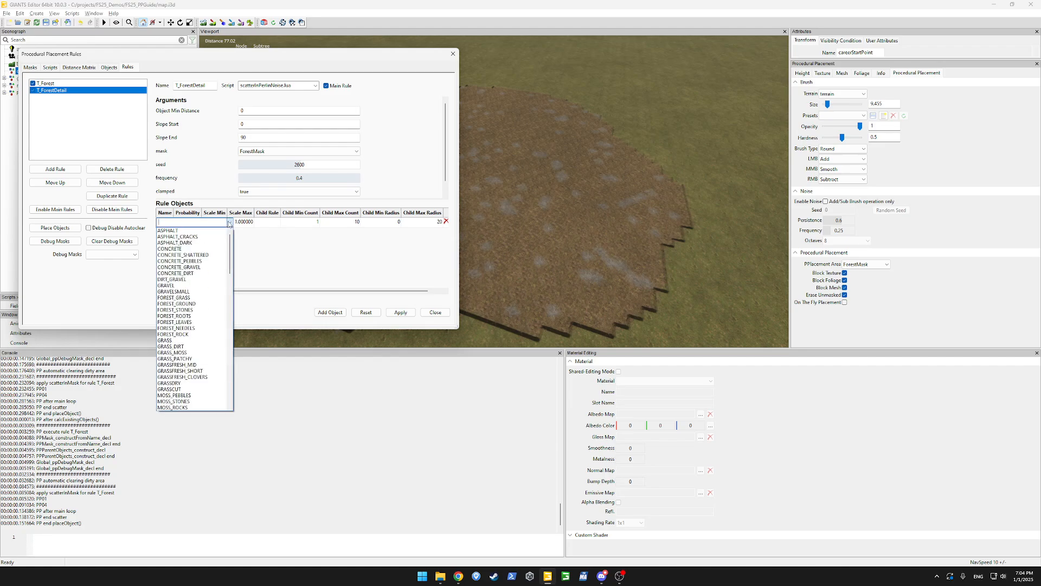
left_click(191, 280)
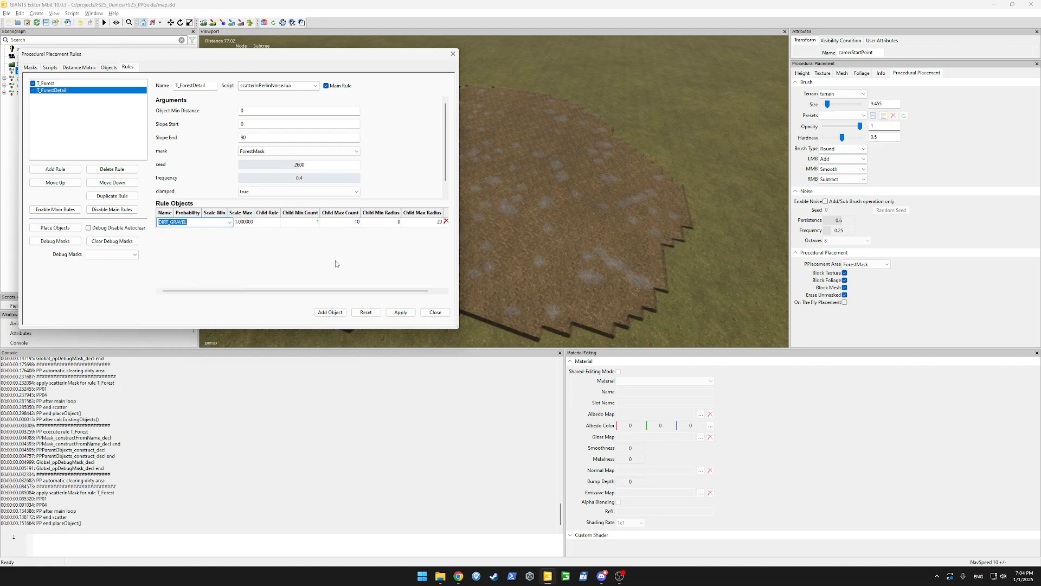
left_click(258, 230)
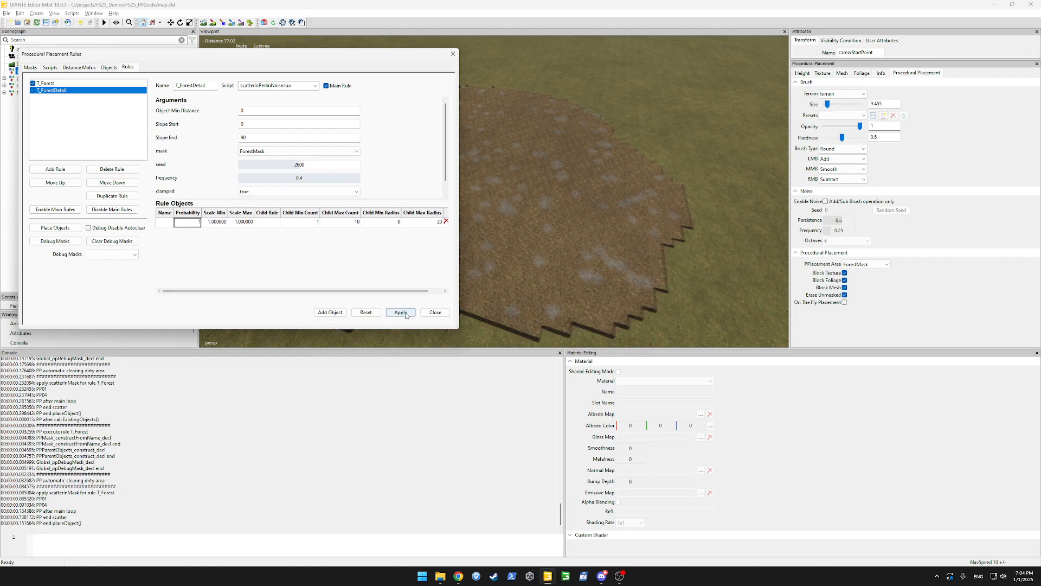
left_click(366, 312)
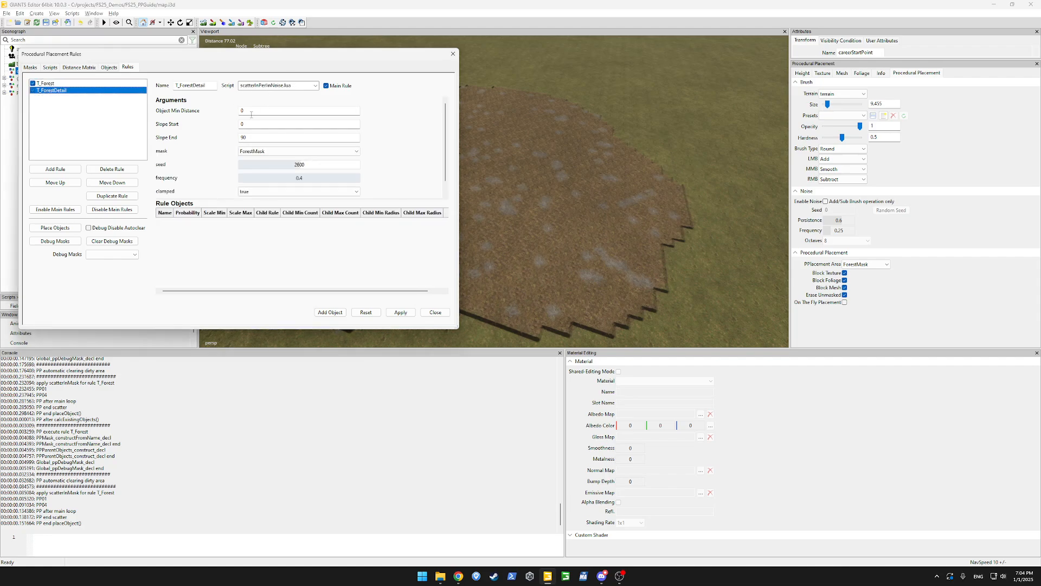
Try once more to add DIRT_GRAVEL to T_ForestDetail, applying the pending changes while switching to the T_Forest rule.
left_click(330, 312)
left_click(225, 228)
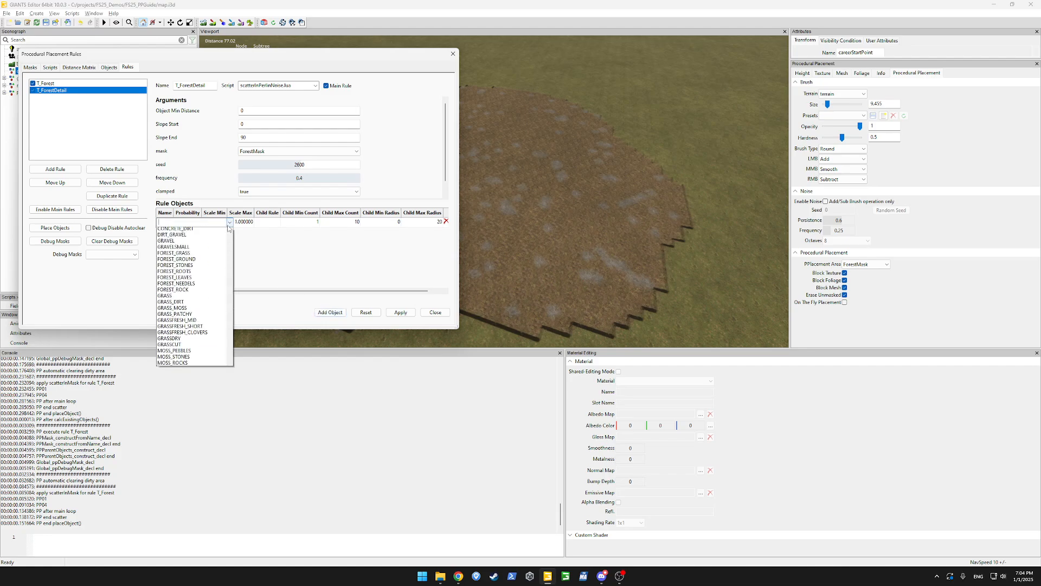
left_click(188, 279)
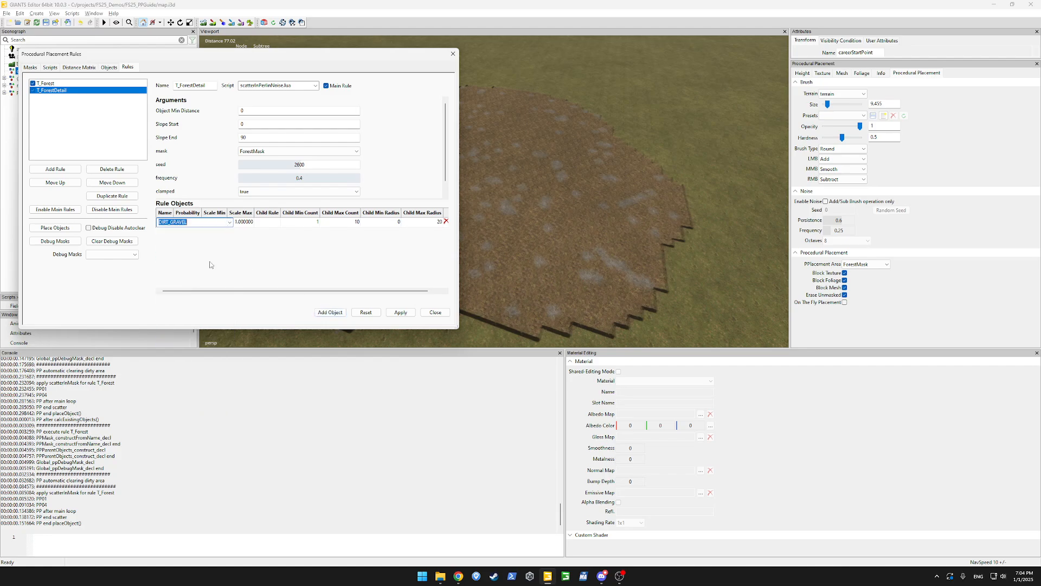
left_click(197, 235)
left_click(162, 223)
left_click(48, 84)
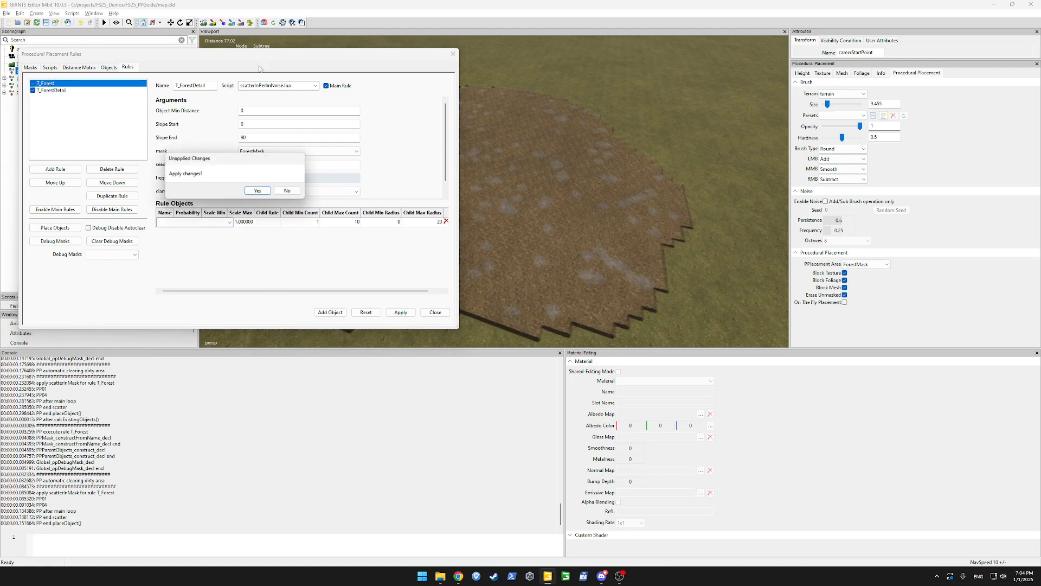
left_click(259, 192)
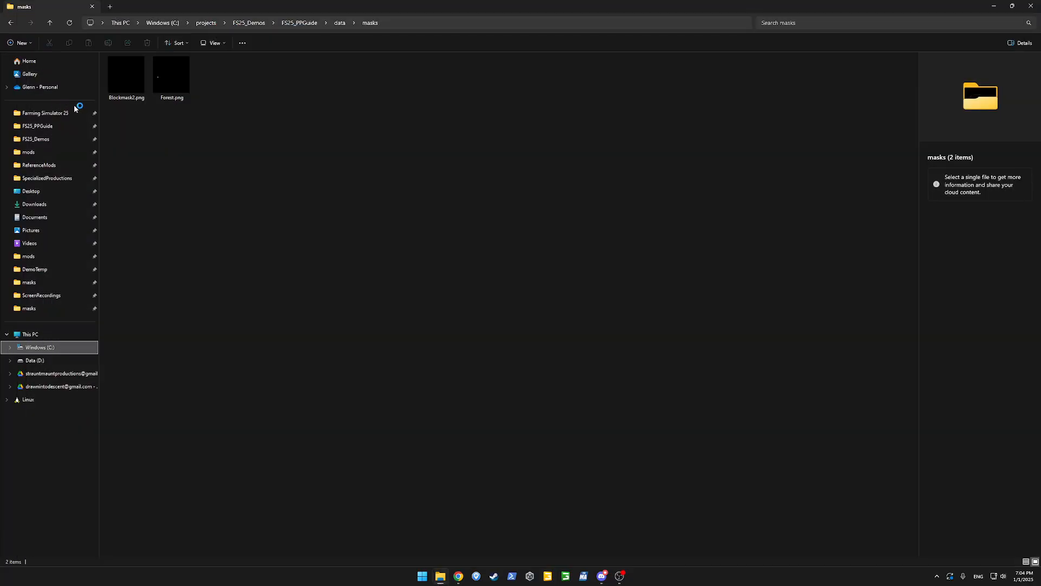
Reopen map.i3d in GIANTS Editor from the FS25_PPGuide project folder.
left_click(418, 243)
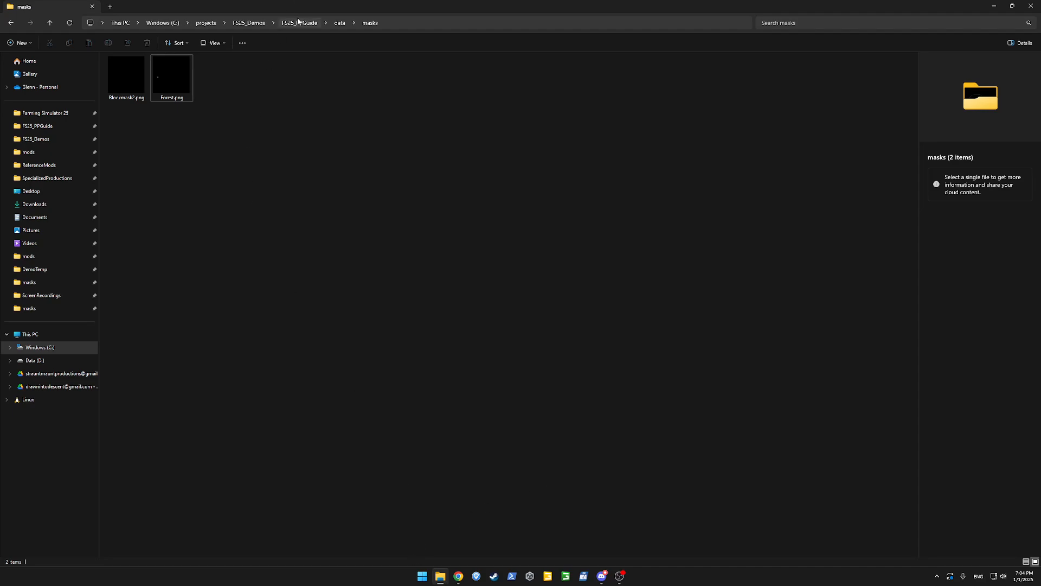
left_click(298, 23)
double_click(255, 79)
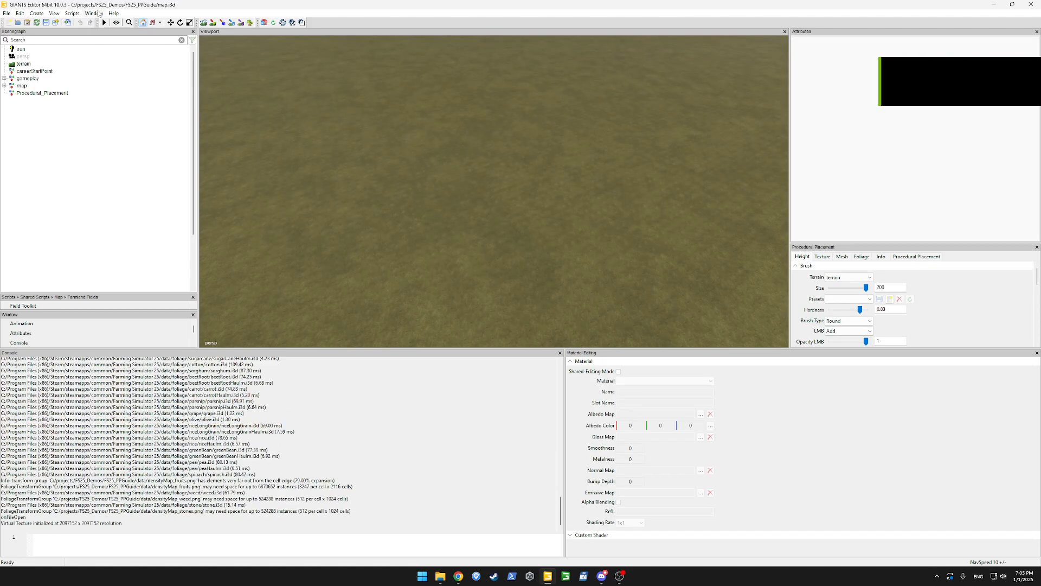
Open the procedural placement settings and show the list of rules.
left_click(98, 13)
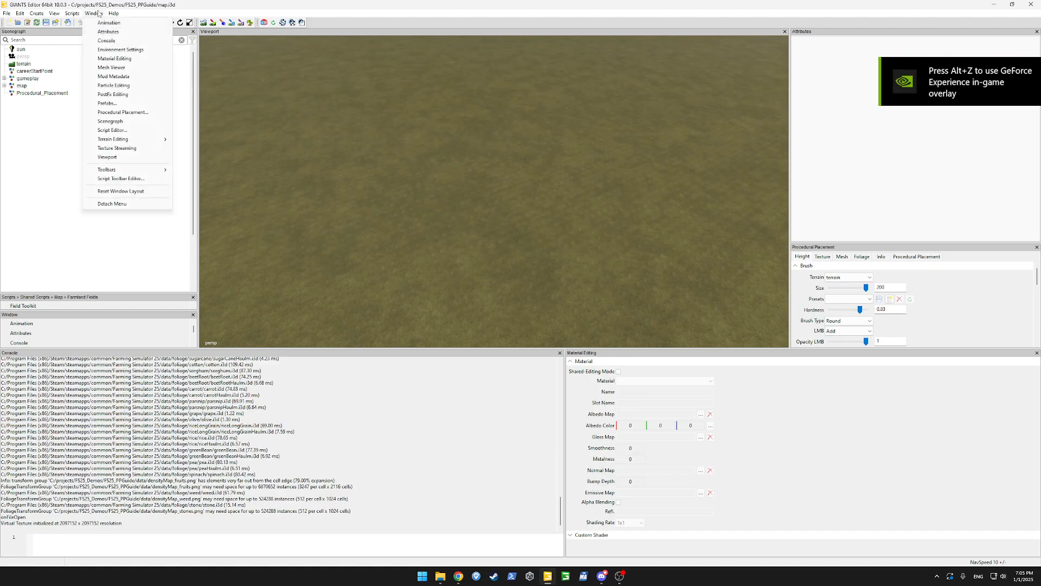
left_click(123, 112)
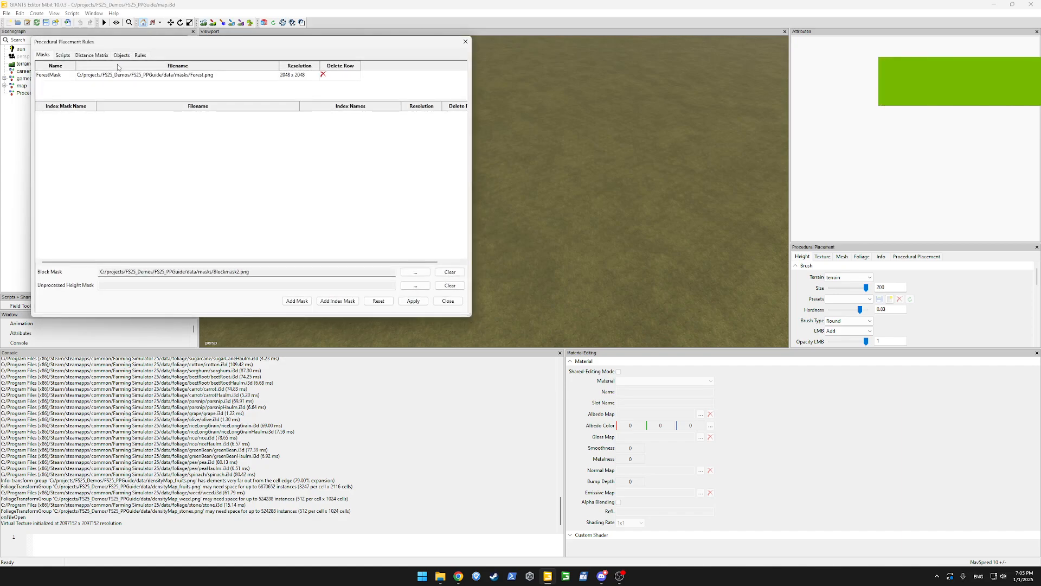
left_click(139, 56)
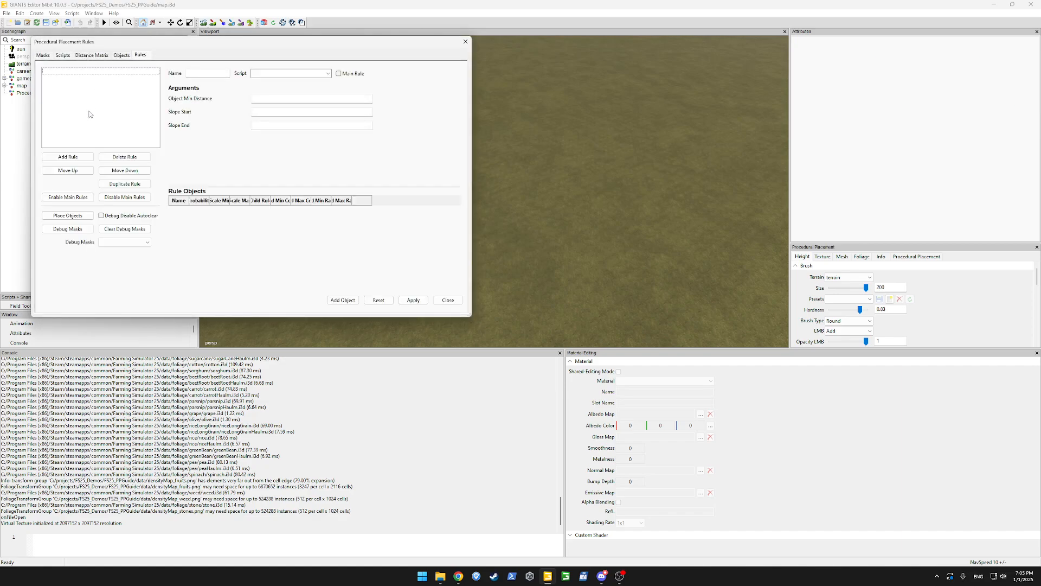
Add a rule named T_Forest that uses the scatterInMask.lua script with ForestMask as its mask.
left_click(48, 57)
left_click(142, 57)
left_click(78, 156)
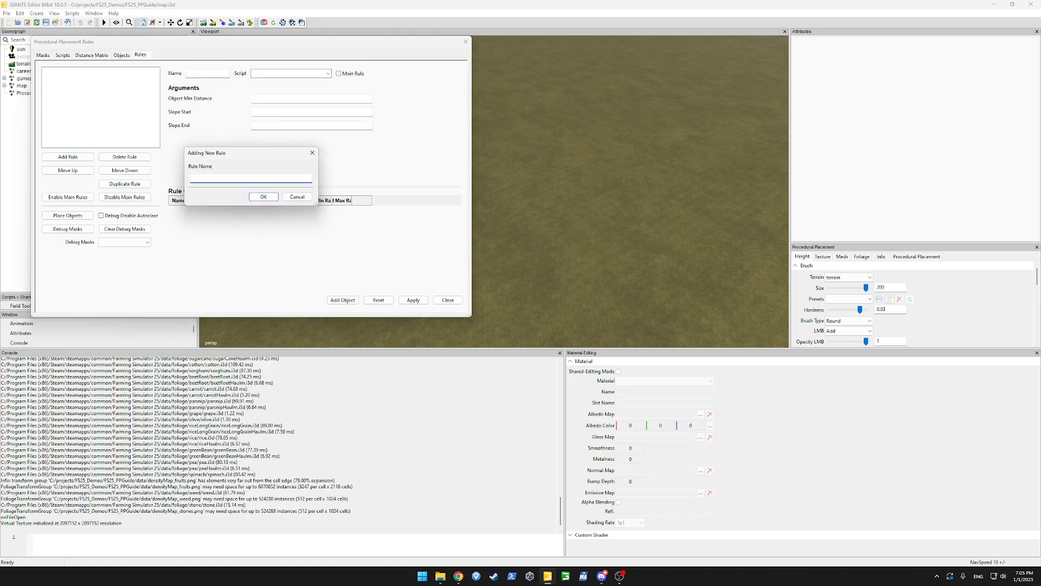
key("Return")
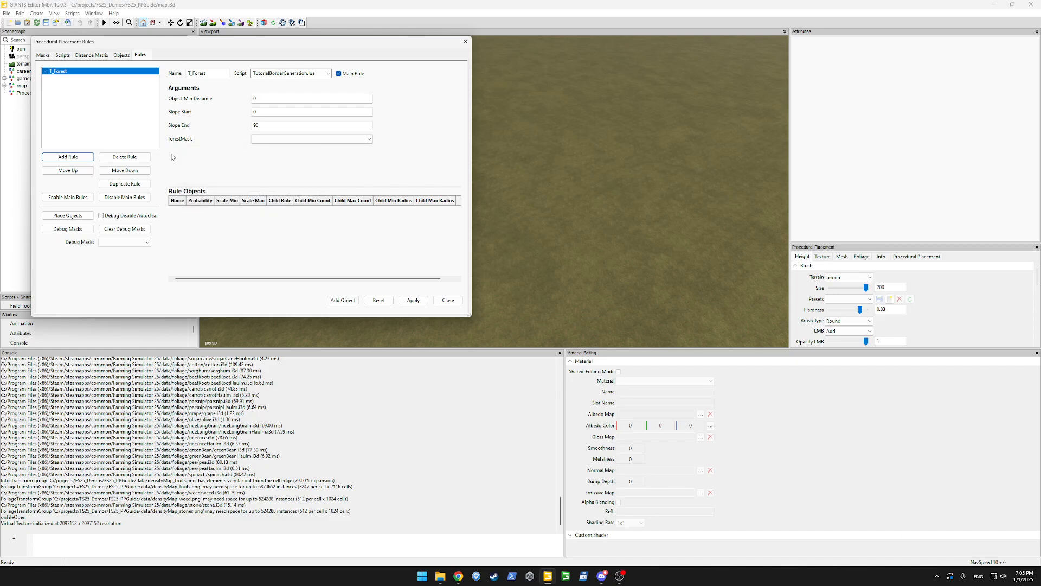
left_click(321, 76)
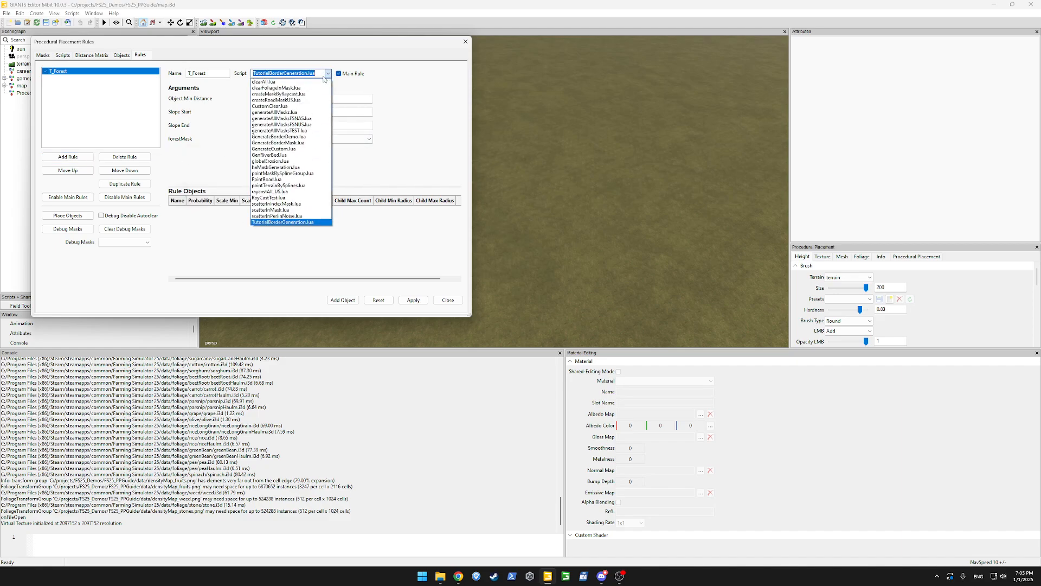
left_click(312, 158)
left_click(309, 140)
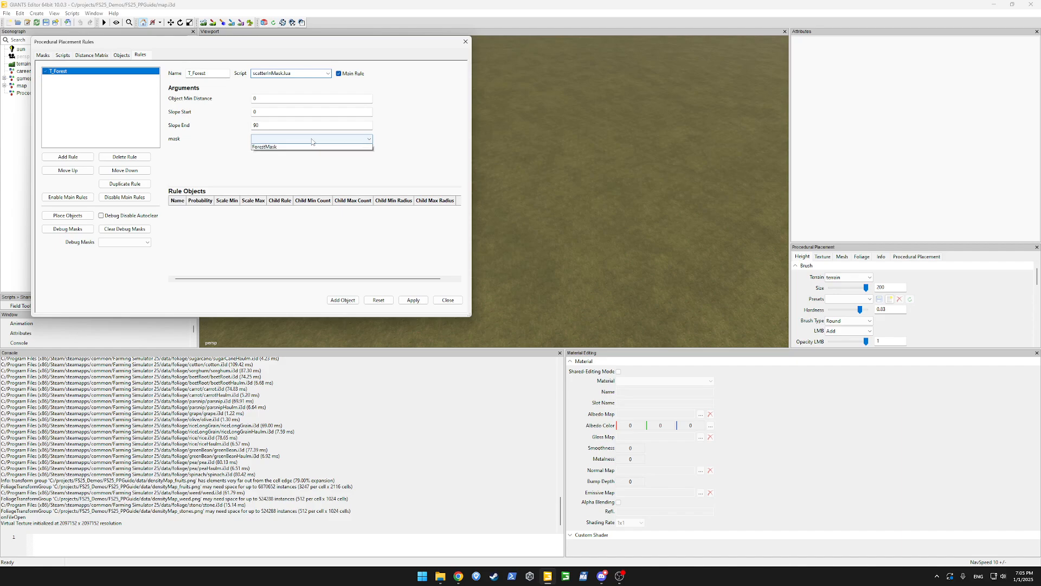
left_click(290, 149)
Add a FOREST_GRASS object to the T_Forest rule and apply the changes.
left_click(343, 301)
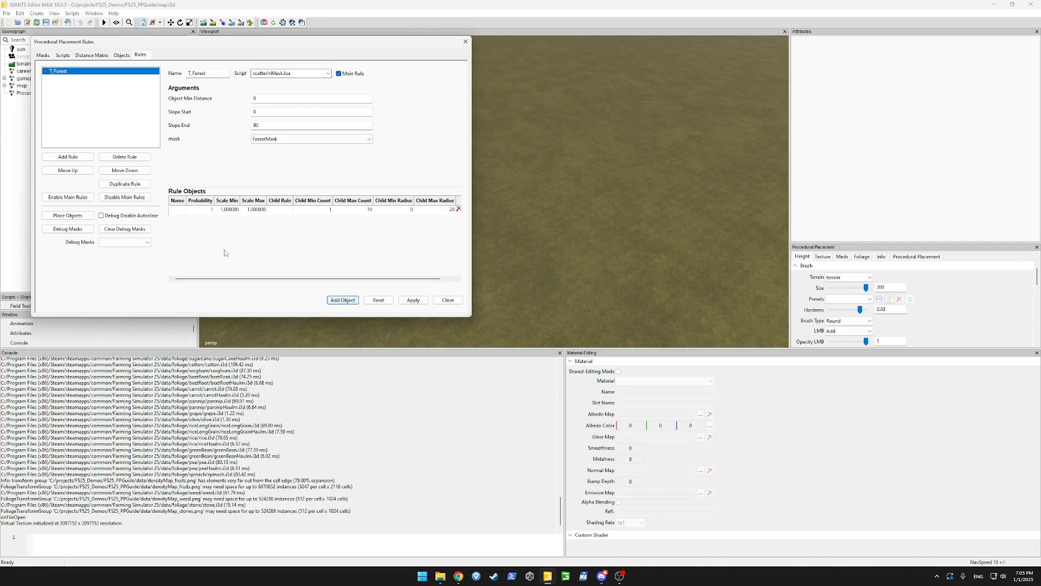
left_click(209, 211)
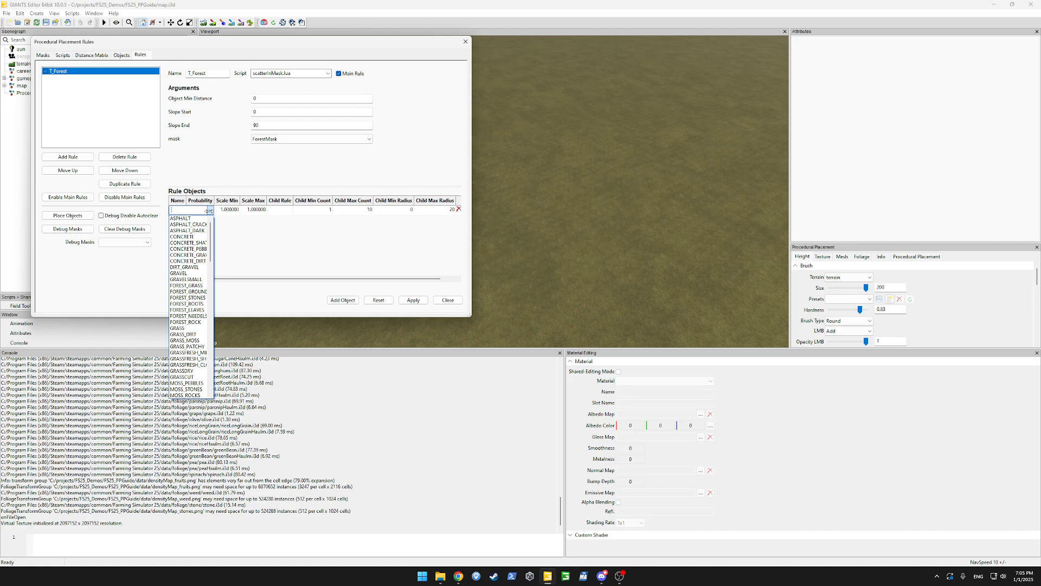
left_click(187, 285)
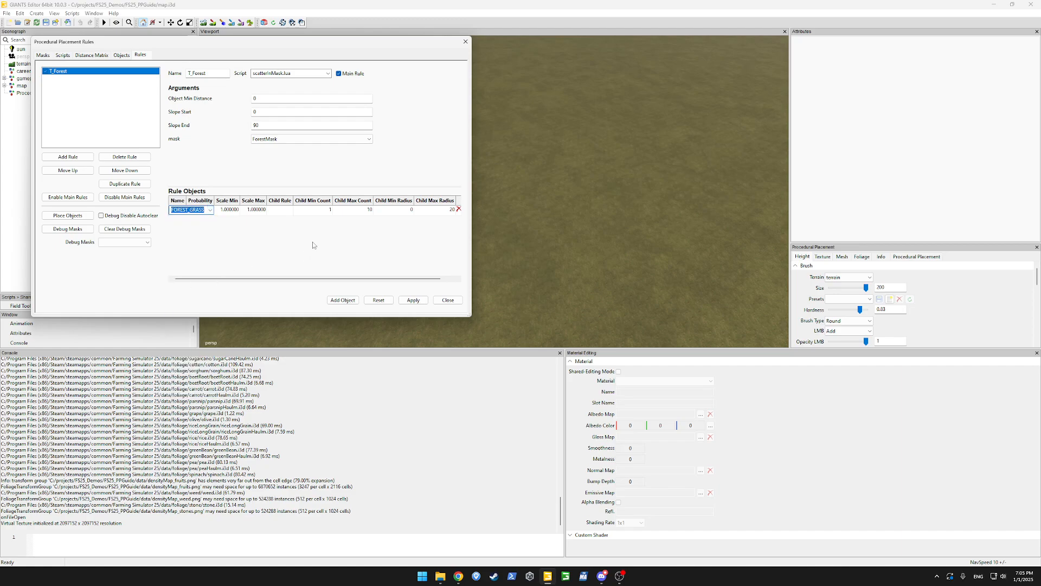
left_click(413, 300)
Add a rule named T_ForestDetail that uses the scatterInPerlinNoise.lua script with ForestMask as its mask.
left_click(67, 157)
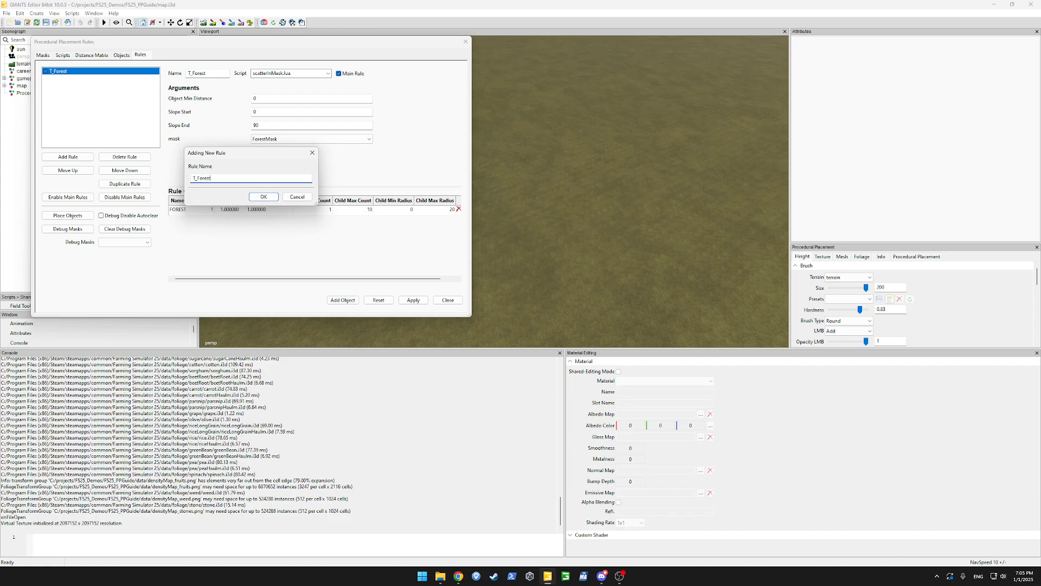
key("Return")
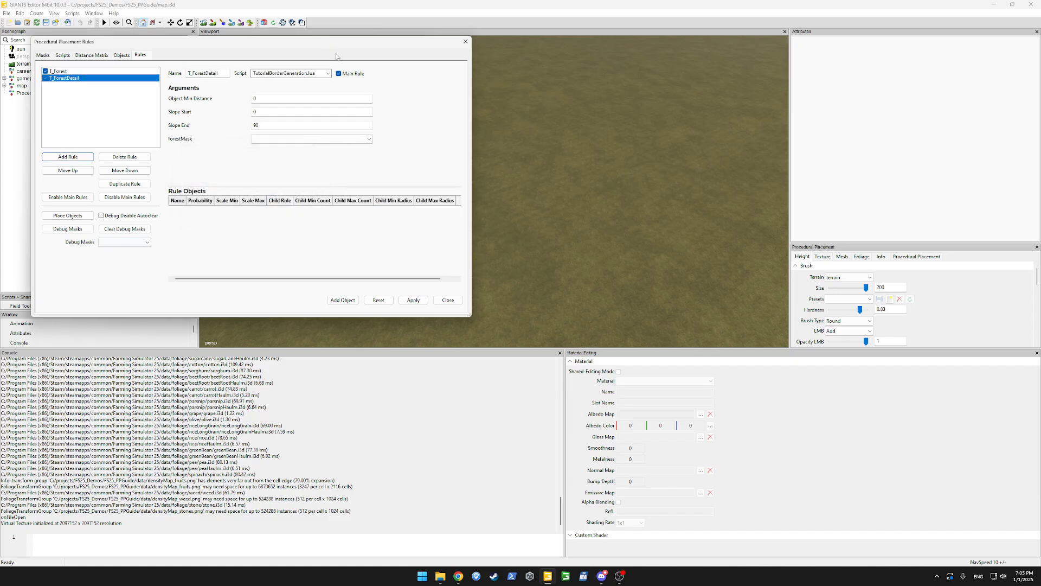
left_click(329, 76)
left_click(298, 217)
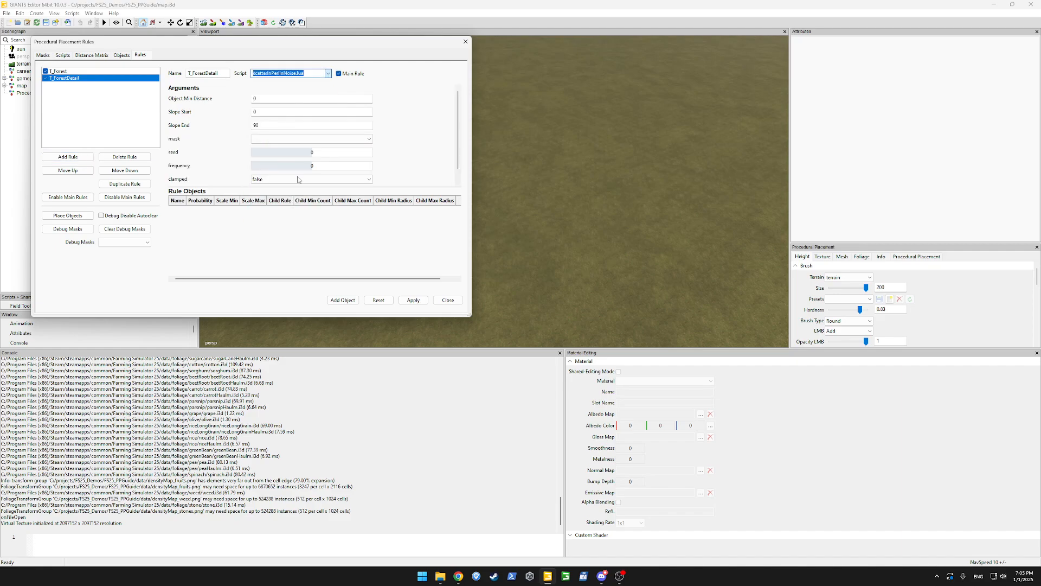
left_click(304, 139)
left_click(293, 147)
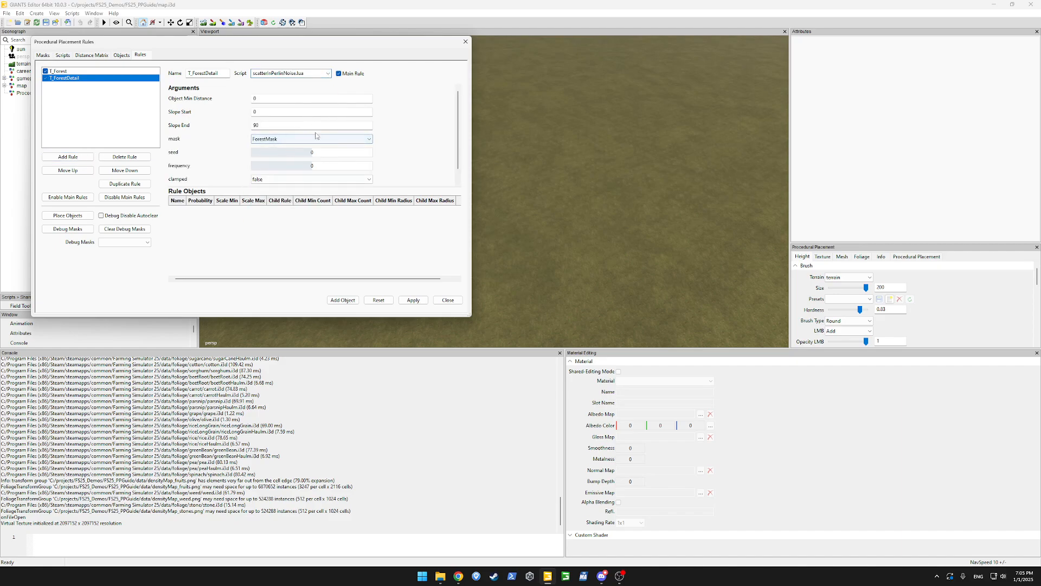
Set T_ForestDetail's seed to 2500, frequency to 0.4, clamped to true and clampThreshold to 100, and apply the changes.
left_click(312, 166)
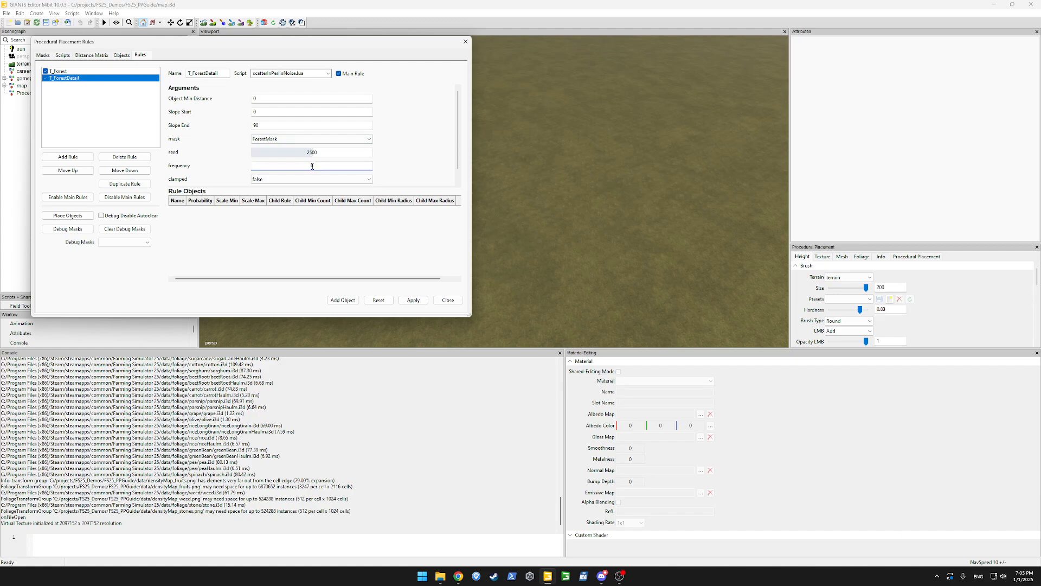
key("Return")
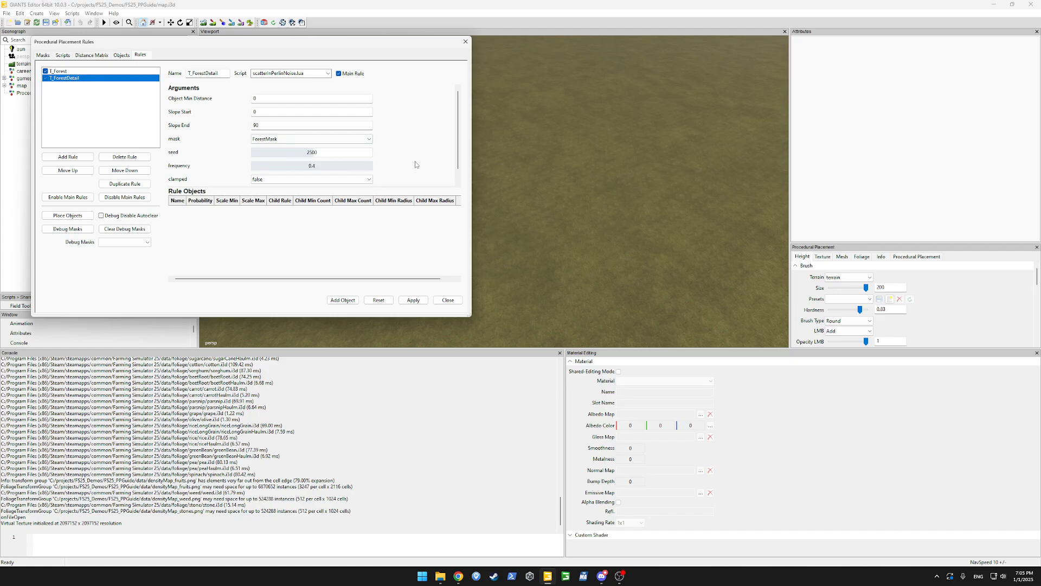
scroll(416, 165, "down", 1)
left_click(325, 170)
left_click(334, 183)
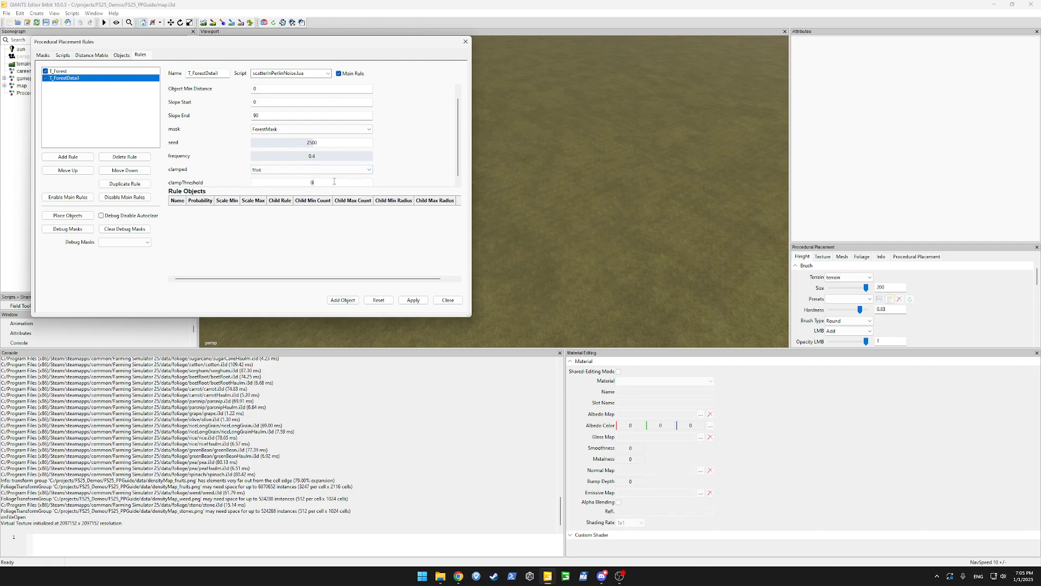
type("100")
key("Return")
scroll(415, 164, "down", 1)
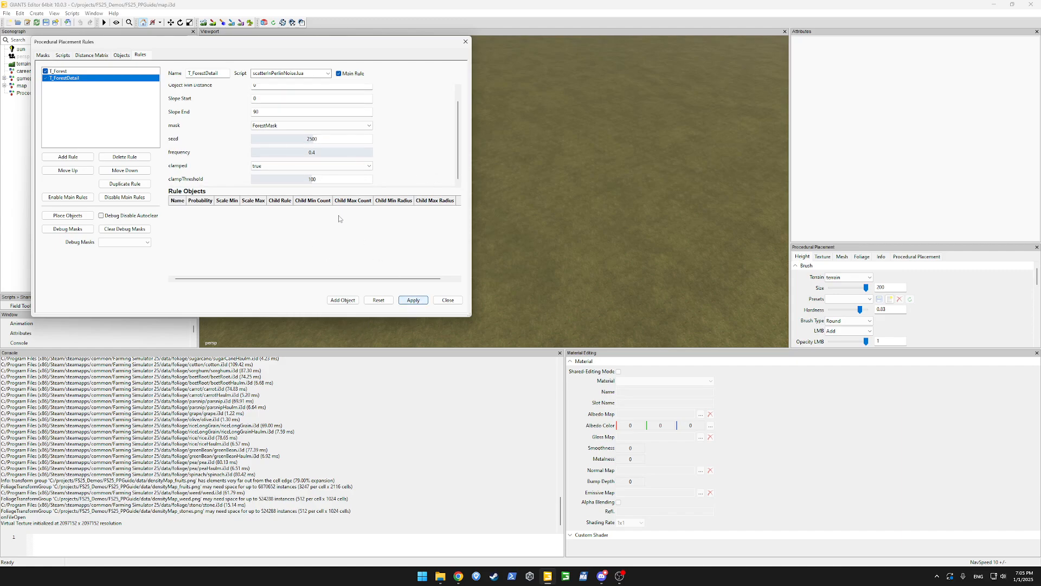
Select ForestMask as the procedural placement area for painting, and turn the mask painting mode off again.
left_click_drag(296, 43, 155, 125)
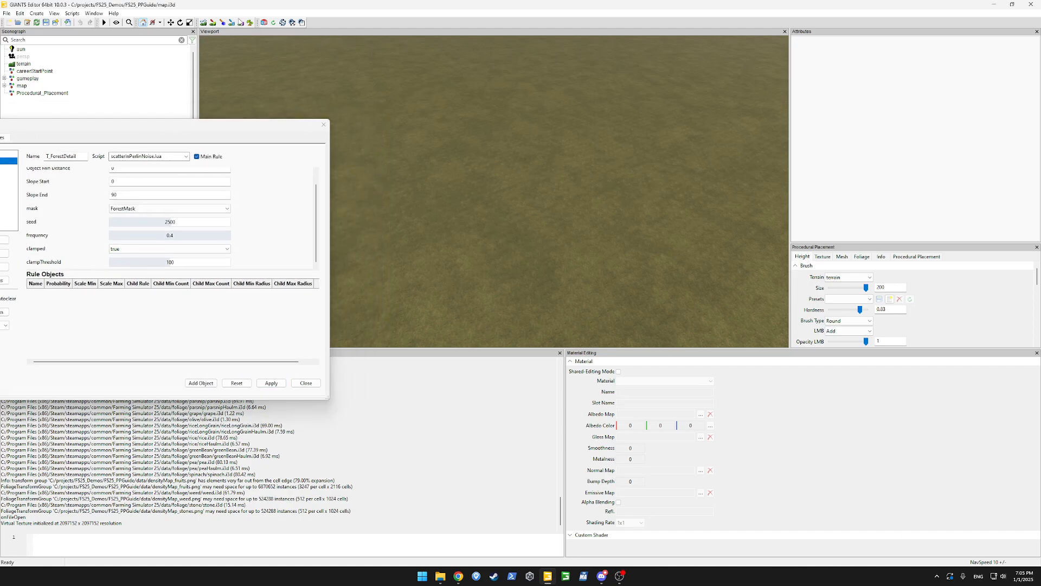
left_click(241, 22)
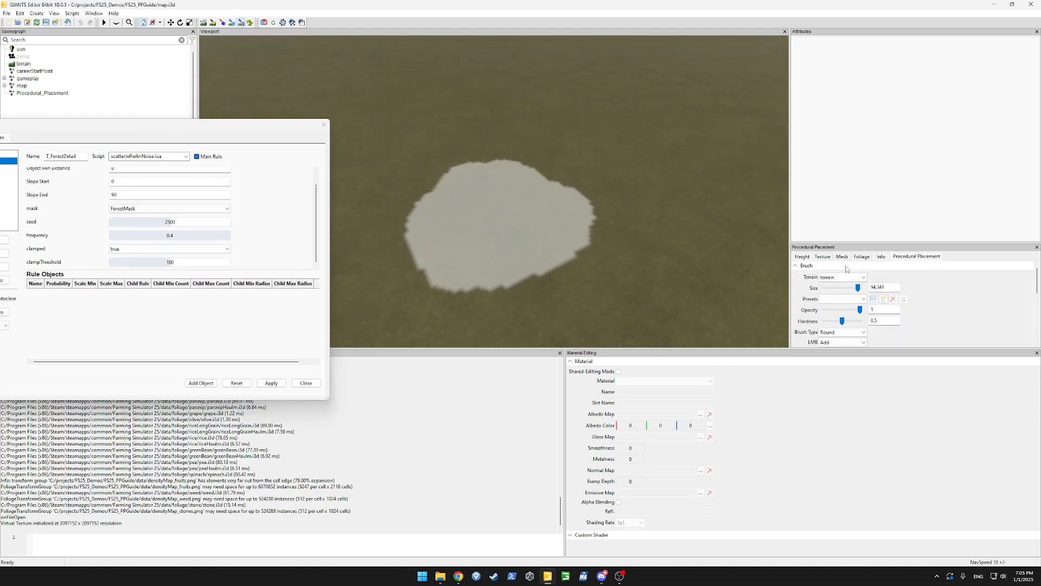
scroll(974, 327, "down", 5)
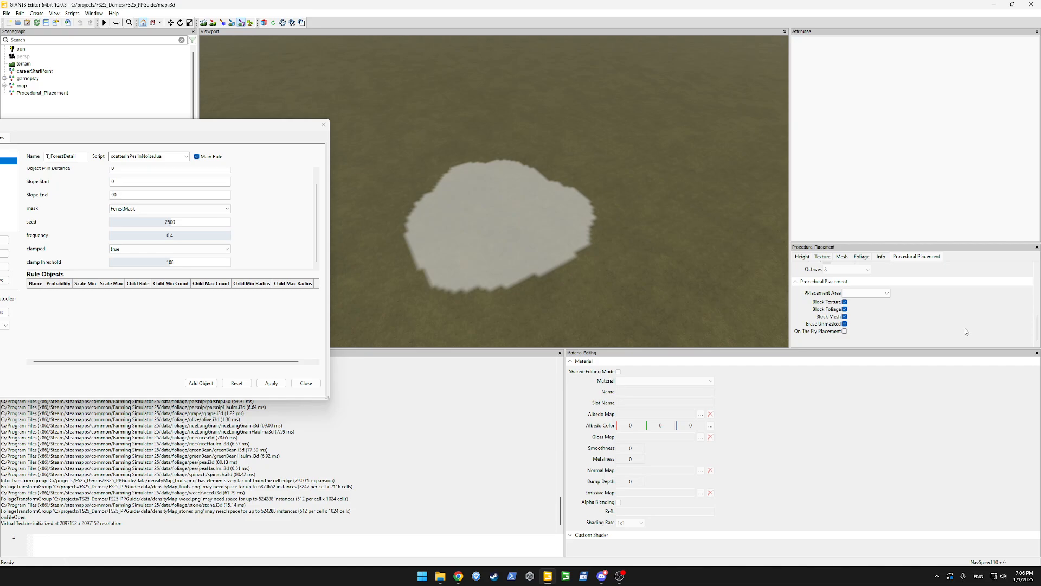
left_click(865, 293)
left_click(863, 301)
left_click(867, 293)
left_click(864, 307)
left_click(865, 294)
left_click(862, 302)
left_click(240, 22)
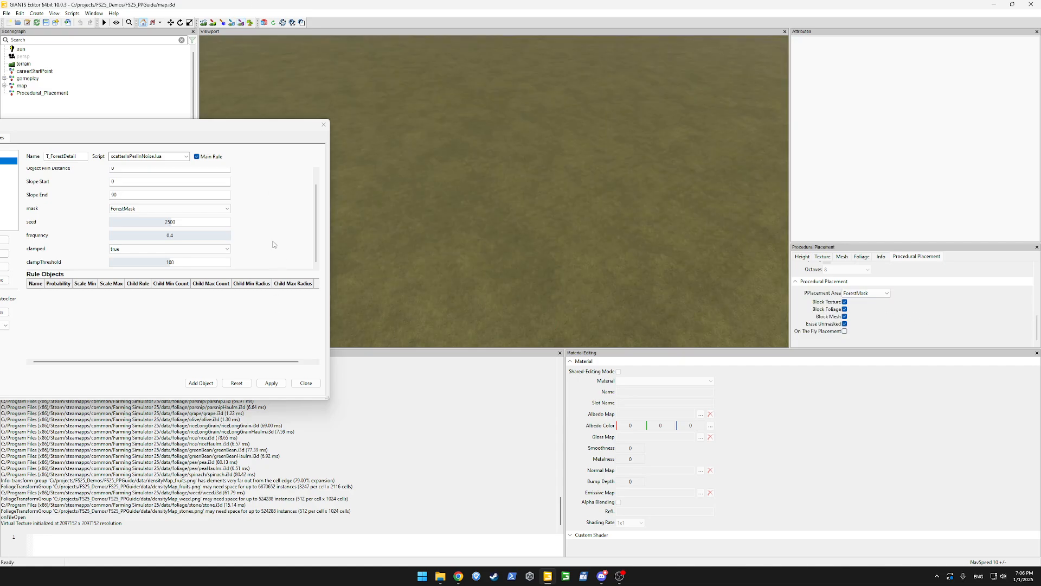
Run object placement for the rules and inspect the forest texture painted inside the masked area.
left_click_drag(265, 138, 363, 111)
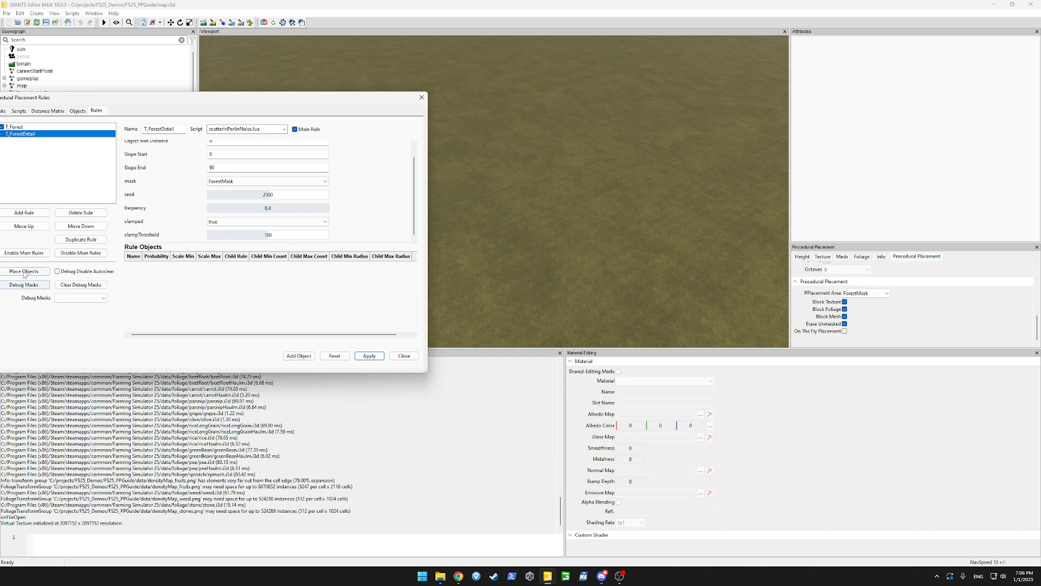
left_click(24, 271)
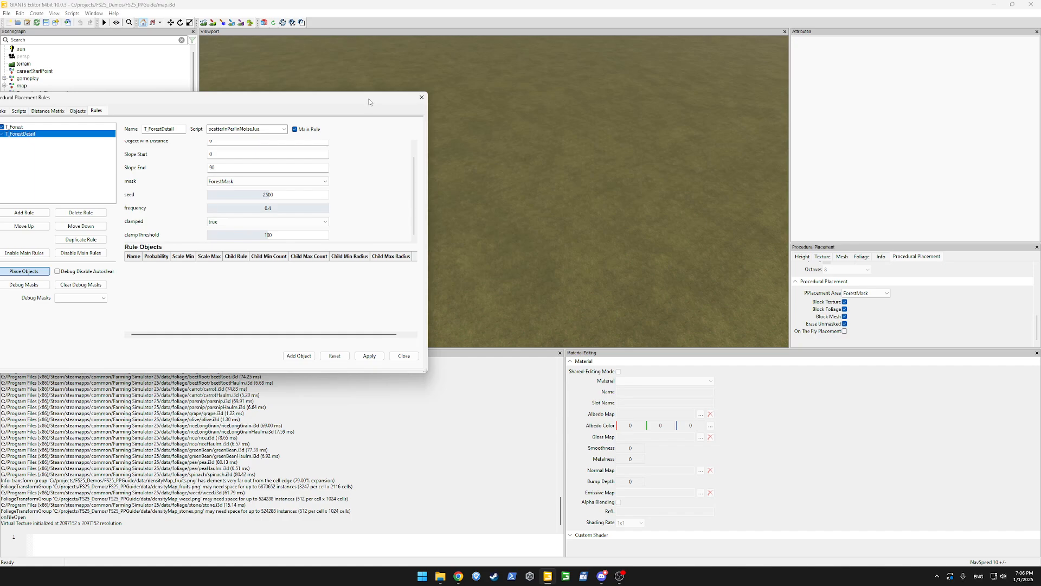
left_click_drag(368, 101, 107, 183)
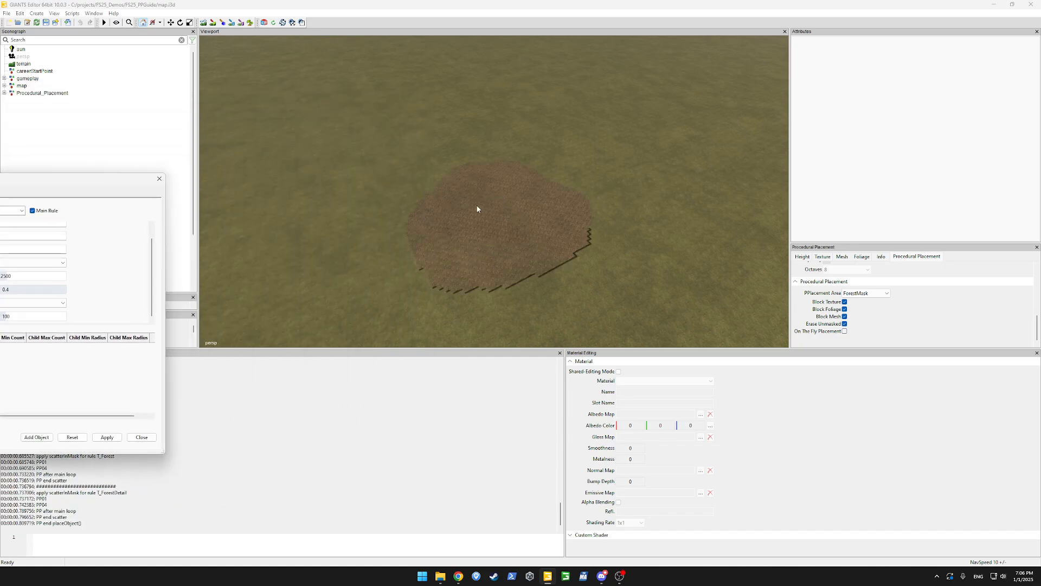
scroll(499, 228, "up", 10)
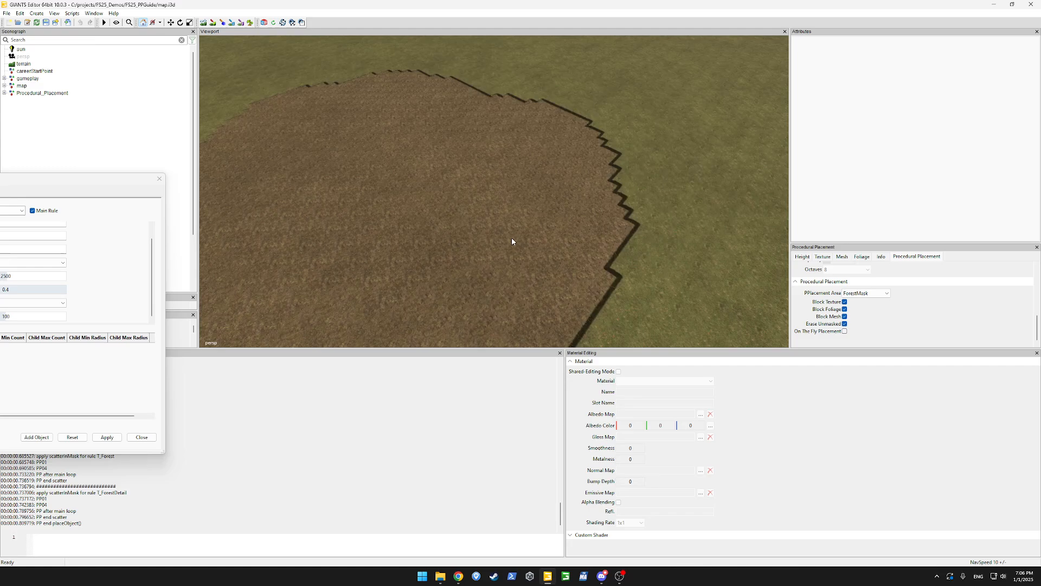
scroll(512, 242, "up", 6)
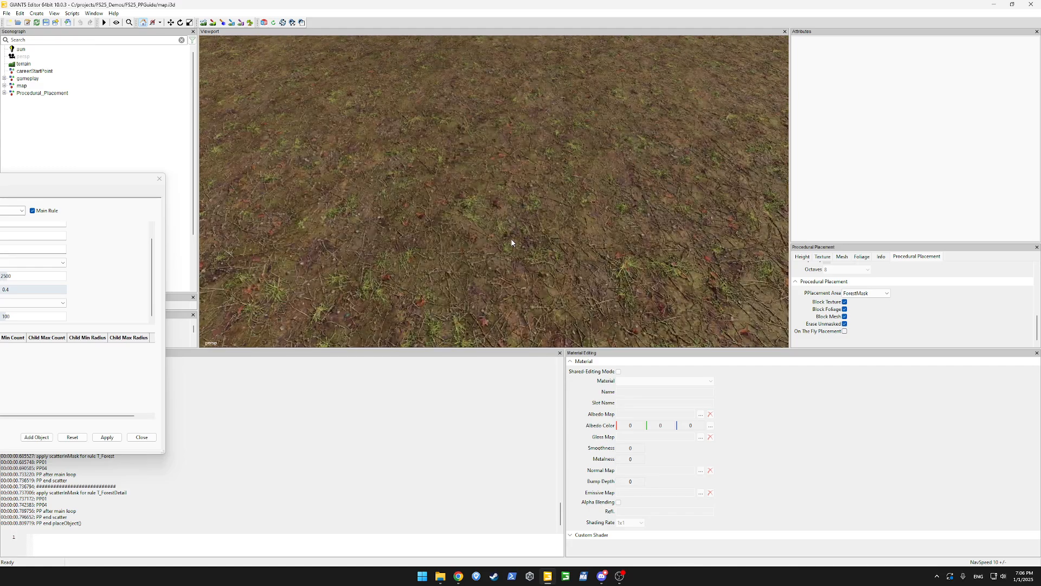
scroll(512, 242, "down", 12)
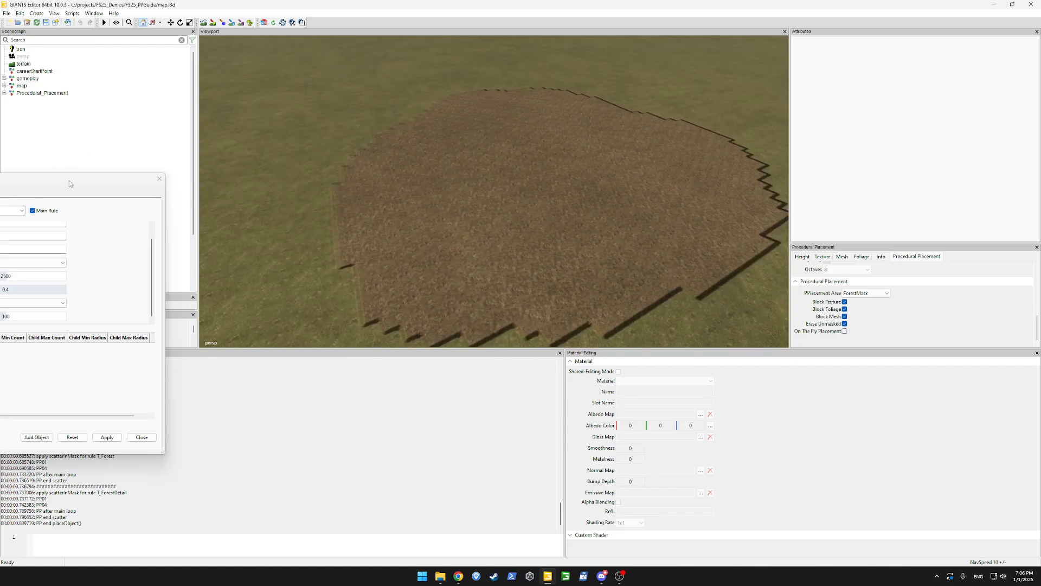
Open the scatterInPerlinNoise.lua script and examine its debug mask call and the mask name DM_scatterPerlin.
left_click_drag(69, 183, 424, 115)
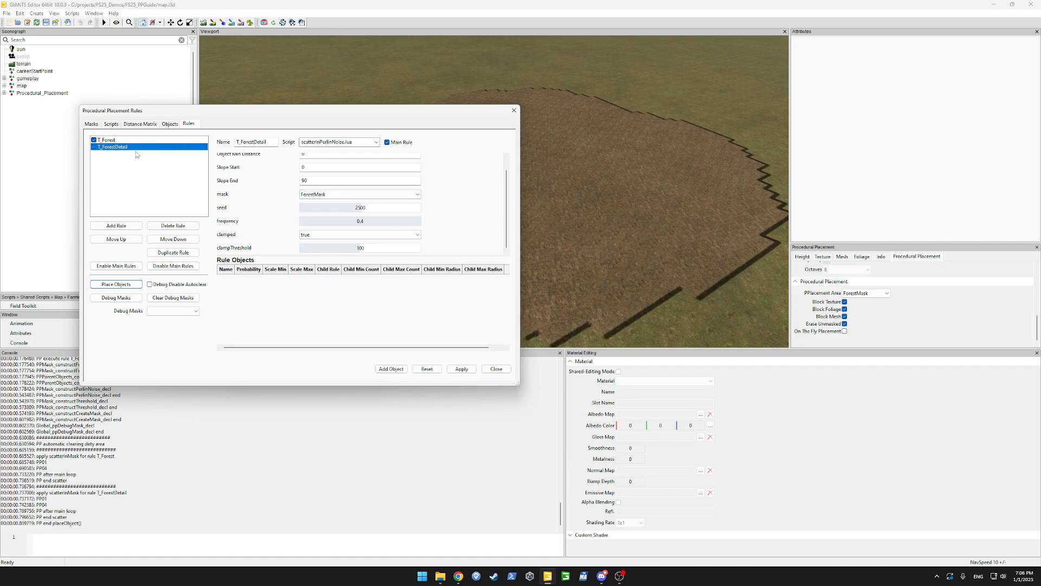
left_click(111, 124)
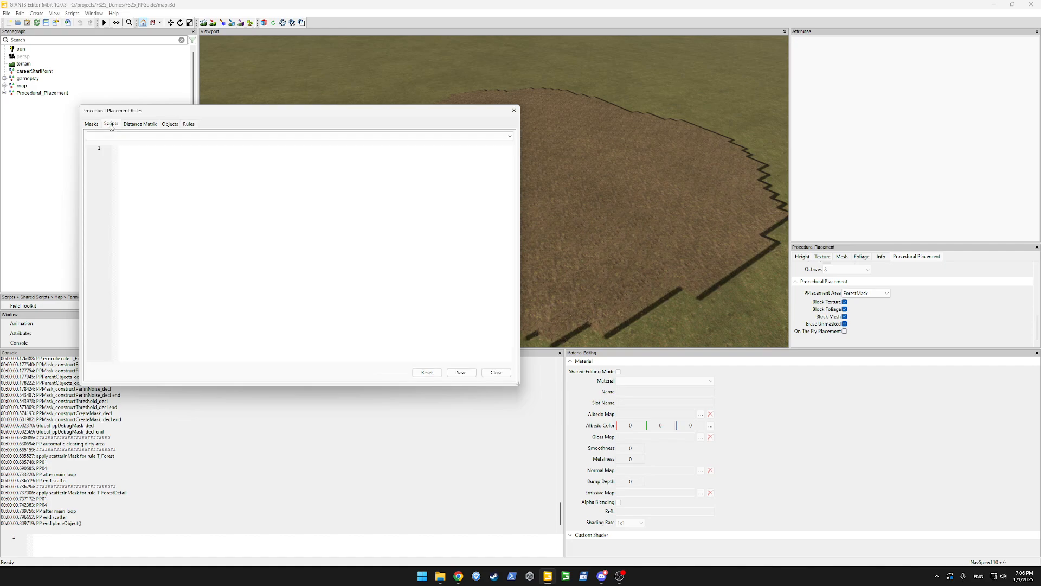
left_click(212, 138)
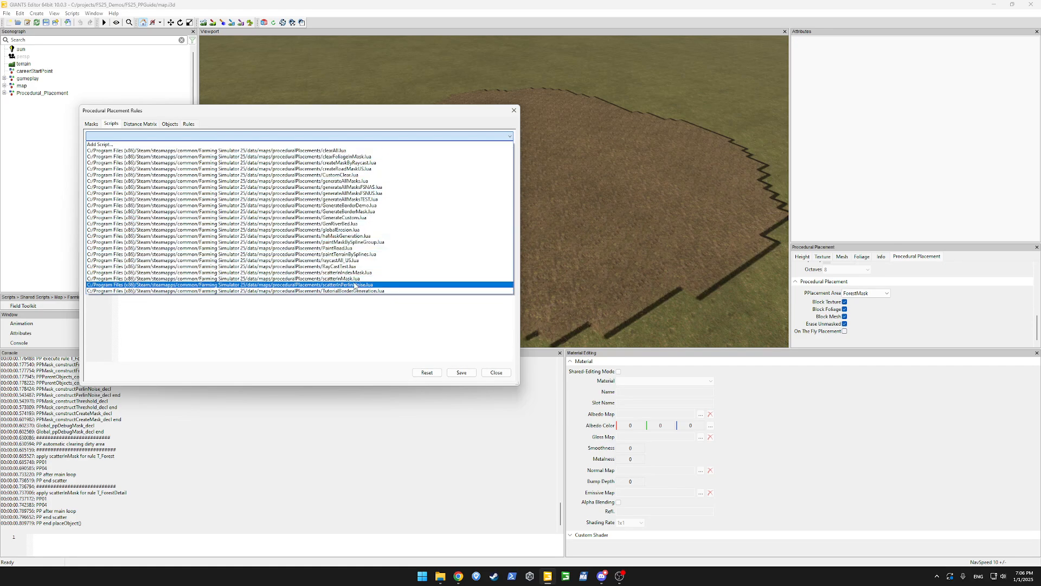
left_click(304, 284)
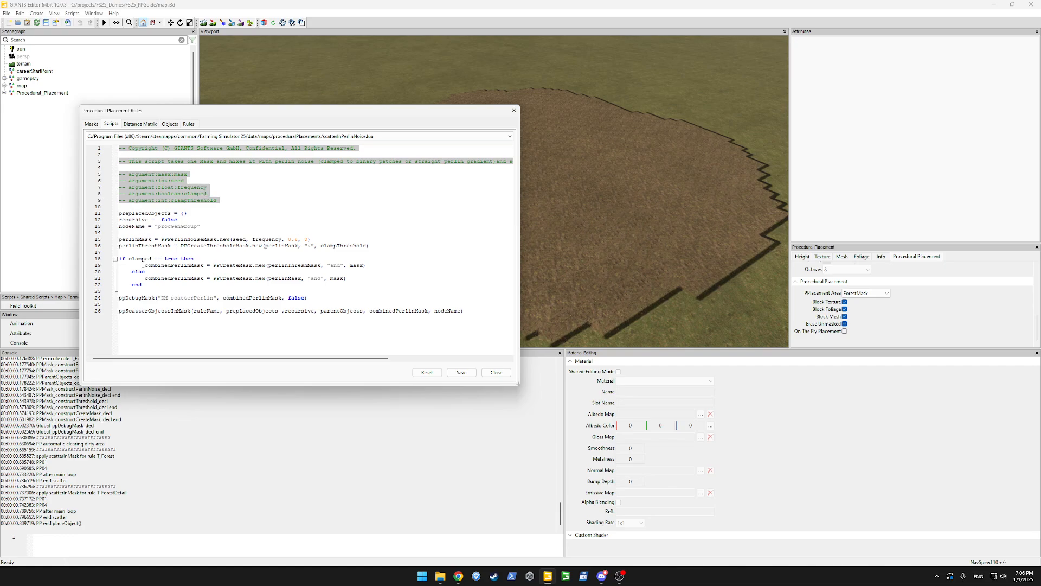
double_click(134, 300)
double_click(175, 300)
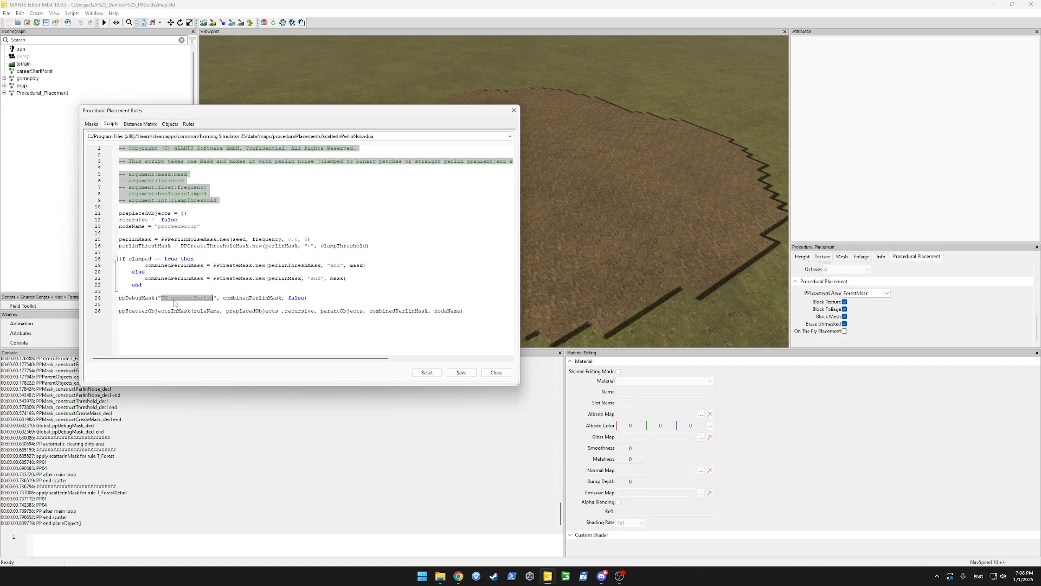
Return to the T_ForestDetail rule and generate the debug masks for the enabled rules.
left_click(188, 124)
left_click(63, 108)
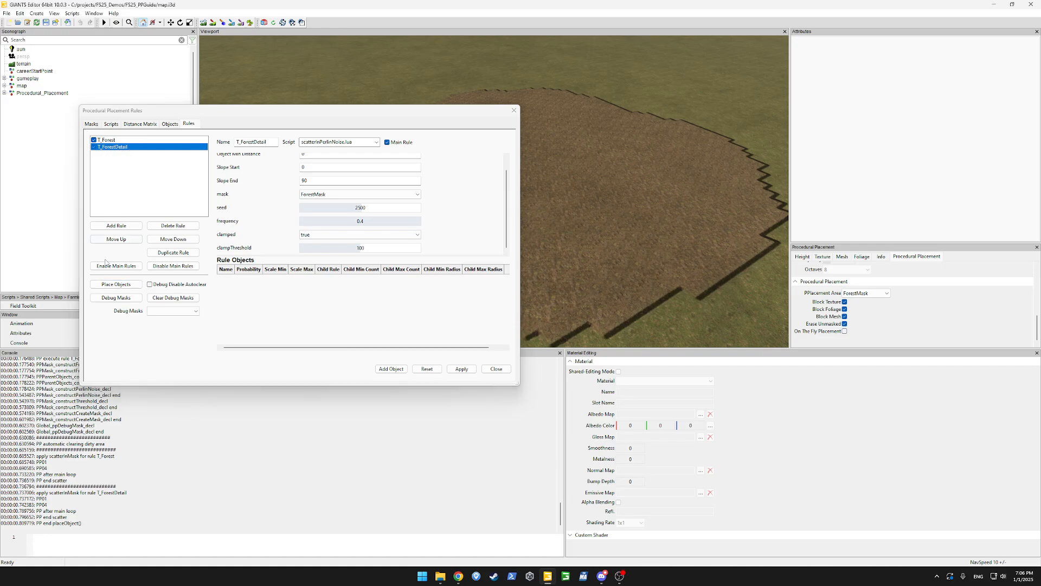
left_click(125, 297)
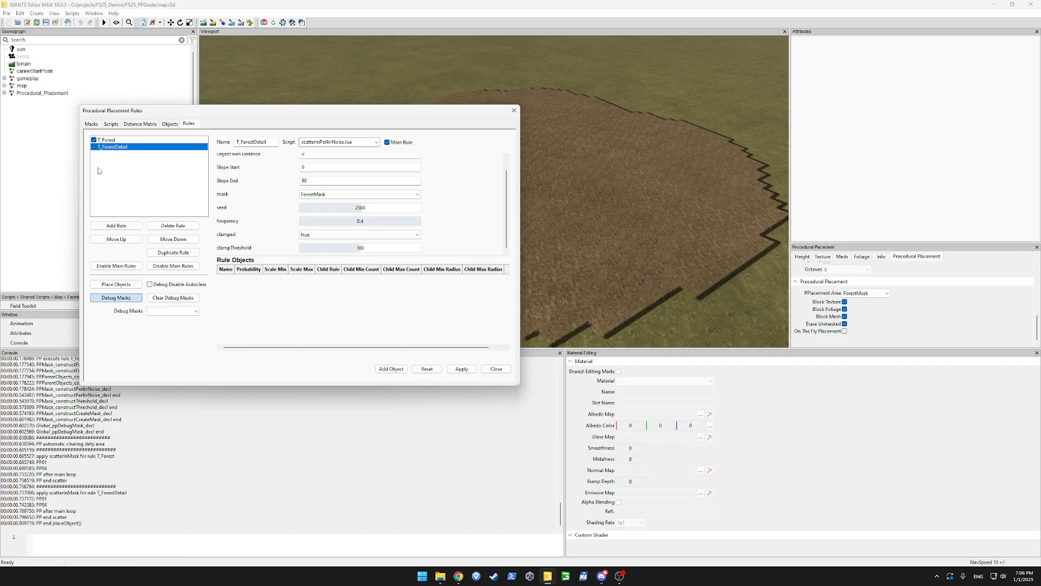
Display the DM_scatterPerlin debug mask on the terrain, with info layer painting on and the rules dialog moved aside.
left_click(162, 311)
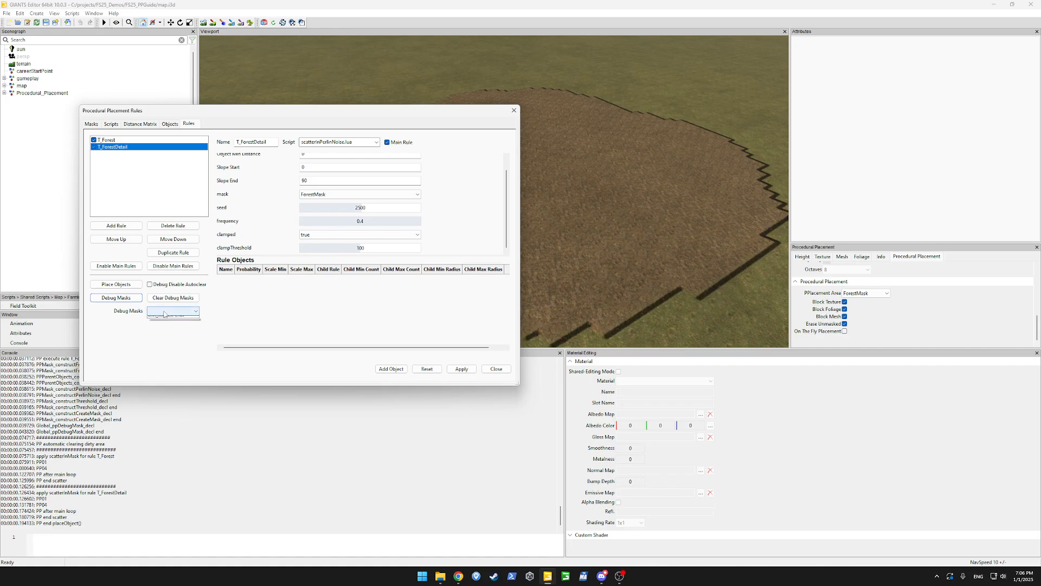
left_click(162, 312)
left_click(232, 22)
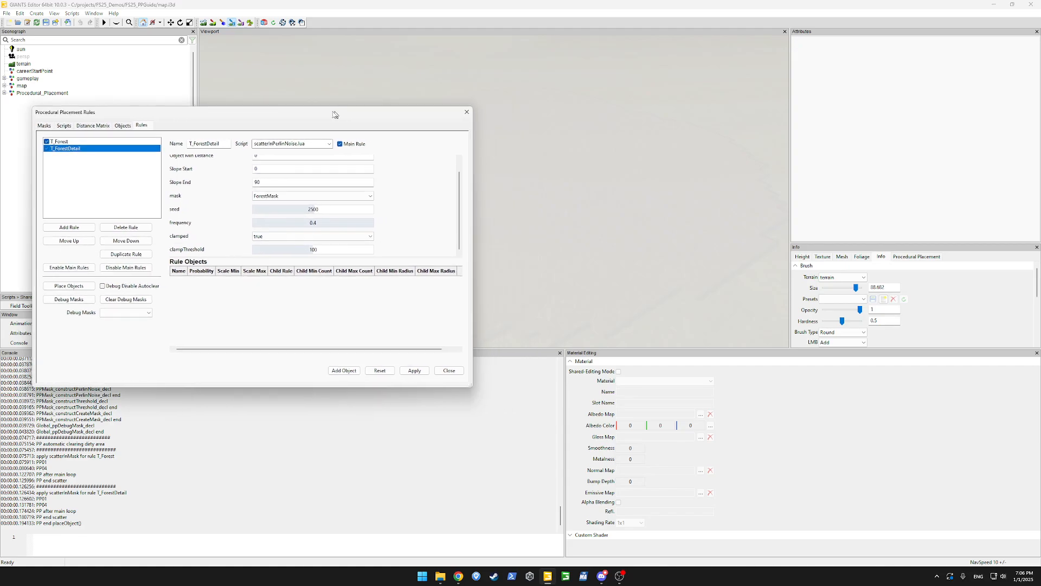
left_click_drag(375, 115, 251, 83)
left_click(54, 281)
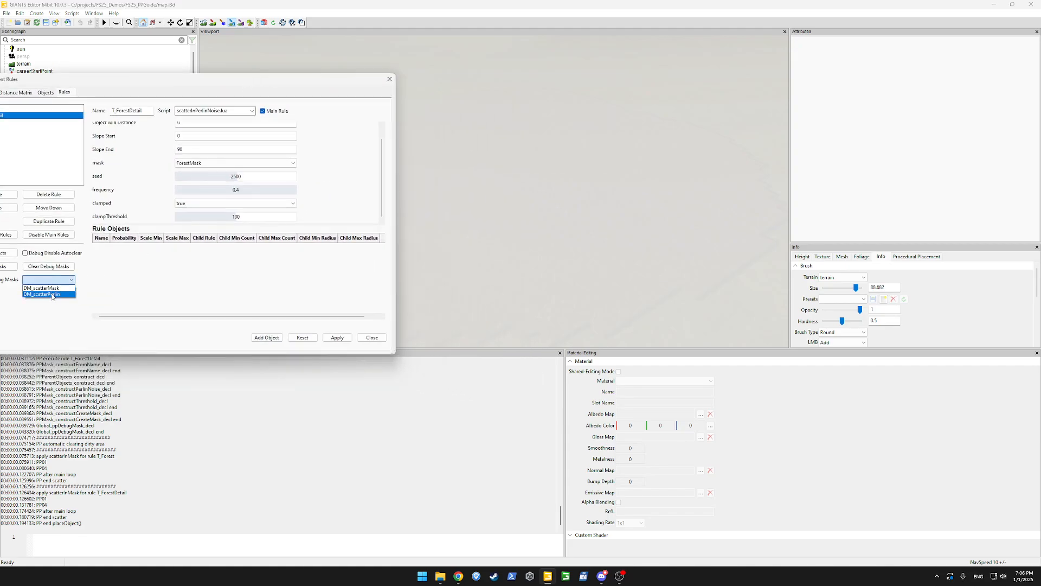
left_click(52, 295)
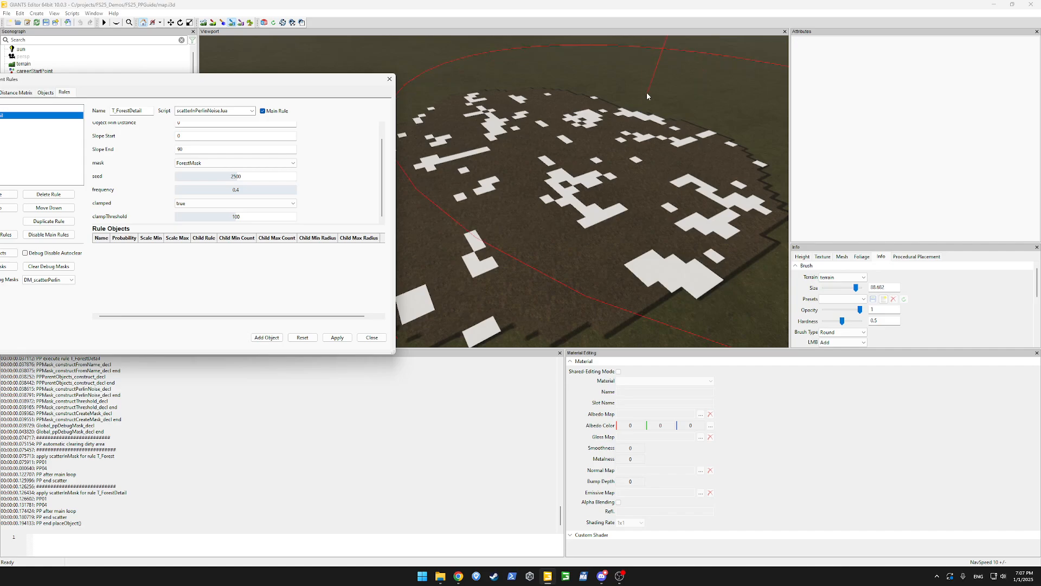
left_click_drag(300, 83, 410, 58)
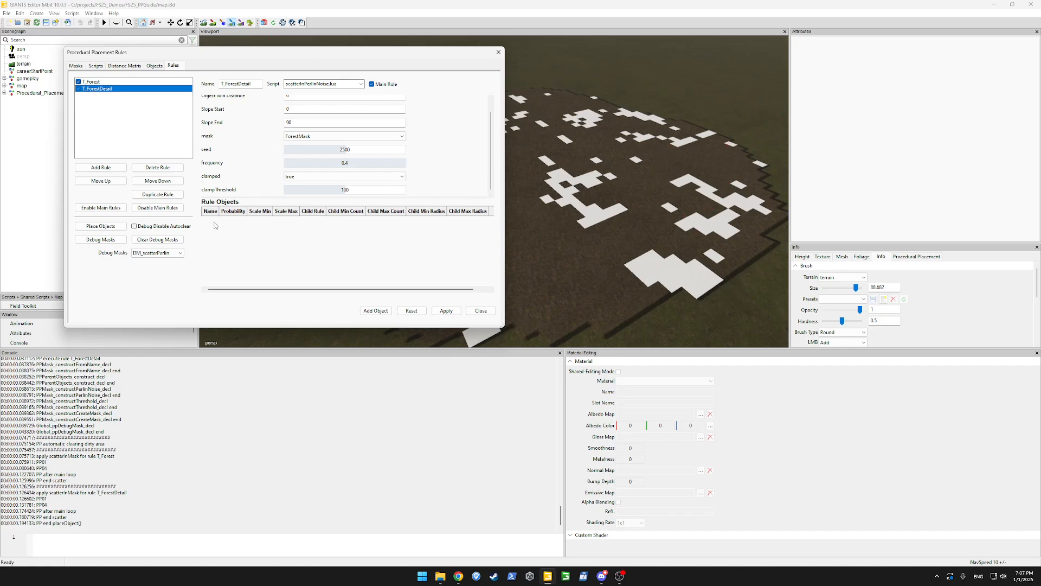
Add DIRT_GRAVEL as a rule object of the T_ForestDetail rule and apply the change.
left_click(369, 311)
double_click(216, 221)
left_click(220, 221)
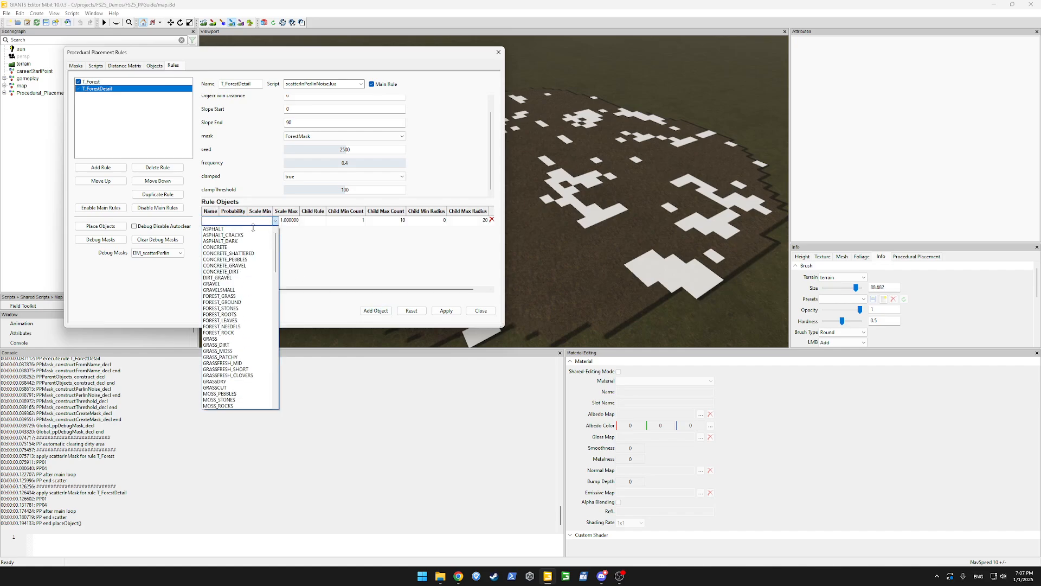
left_click(237, 278)
left_click(274, 233)
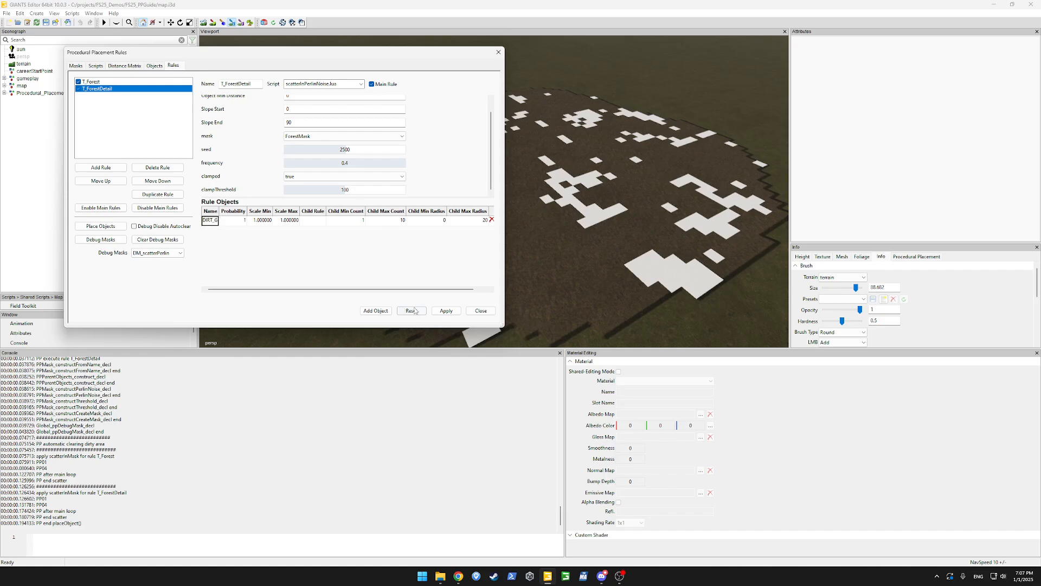
left_click(444, 311)
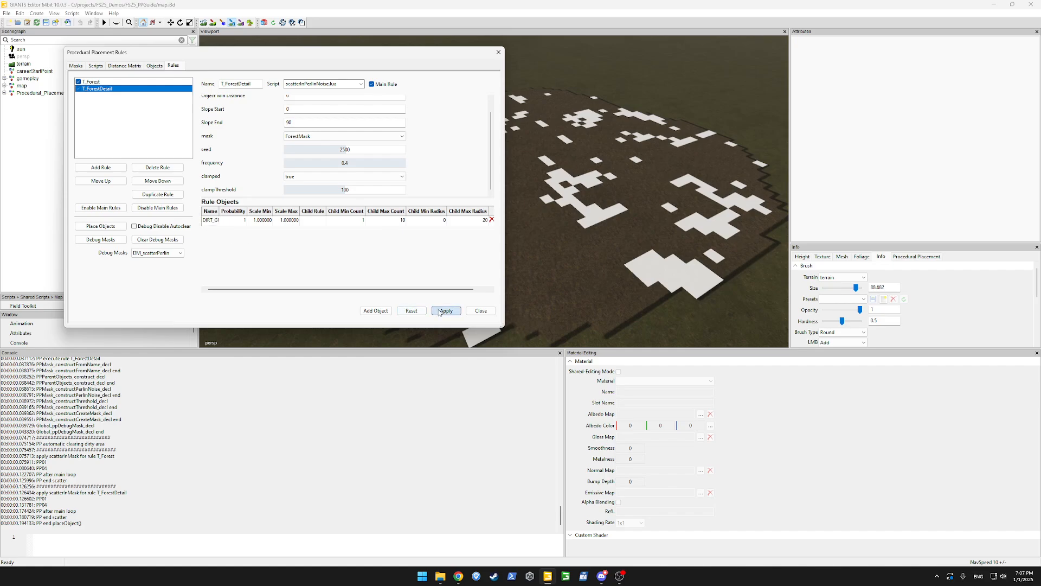
Run object placement for the rules, clear the debug masks and inspect the gravel patches inside the forest area.
left_click(106, 228)
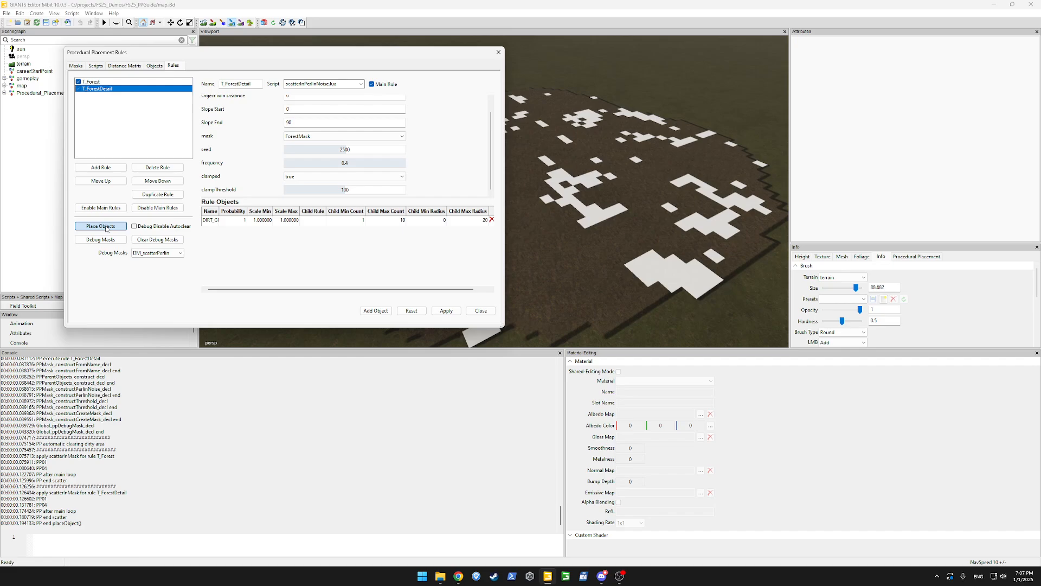
left_click(106, 227)
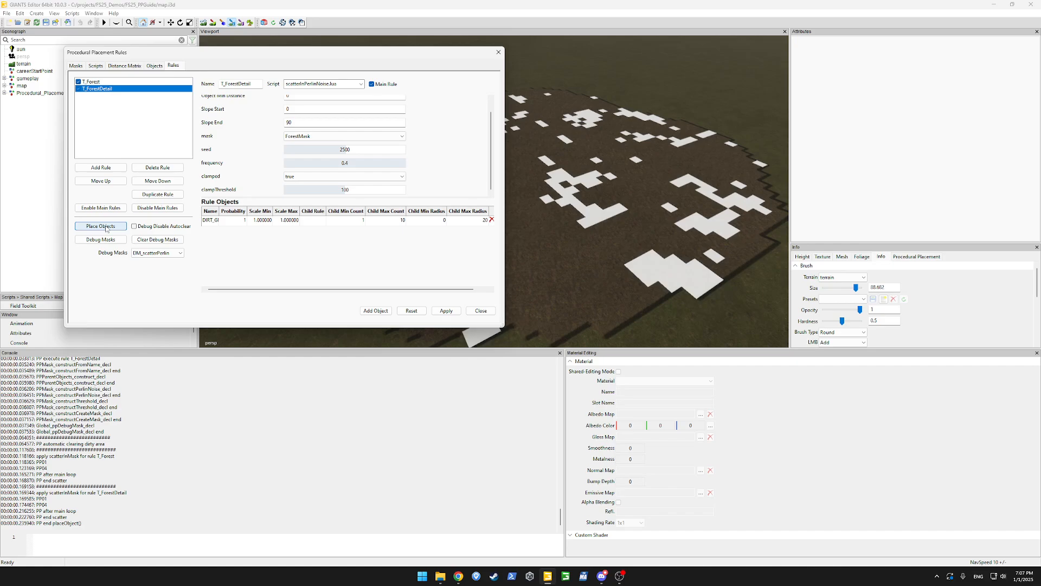
left_click(162, 242)
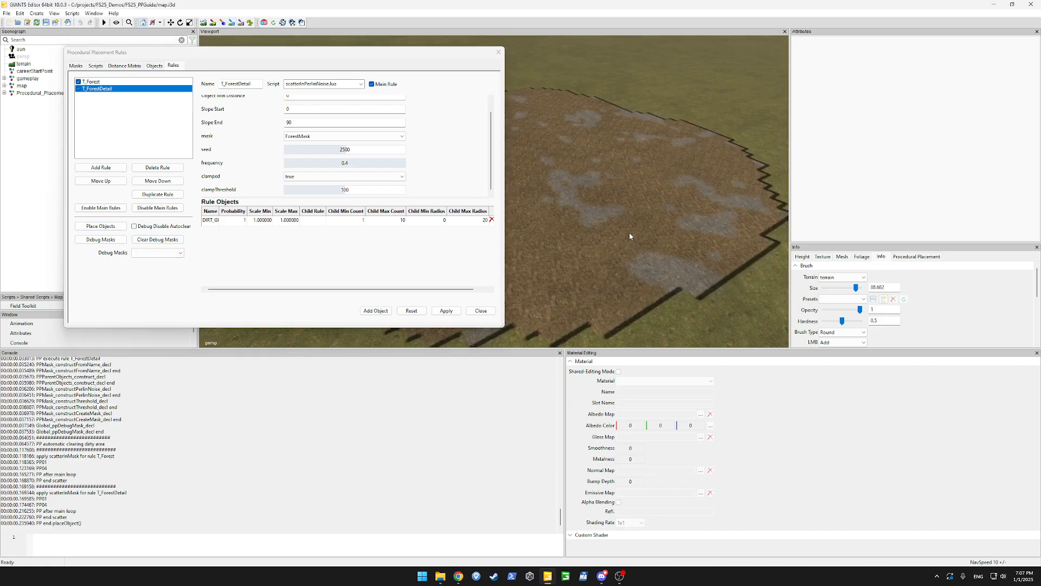
left_click_drag(442, 63, 165, 207)
scroll(420, 223, "down", 5)
left_click_drag(521, 202, 160, 204, "alt")
scroll(421, 177, "up", 8)
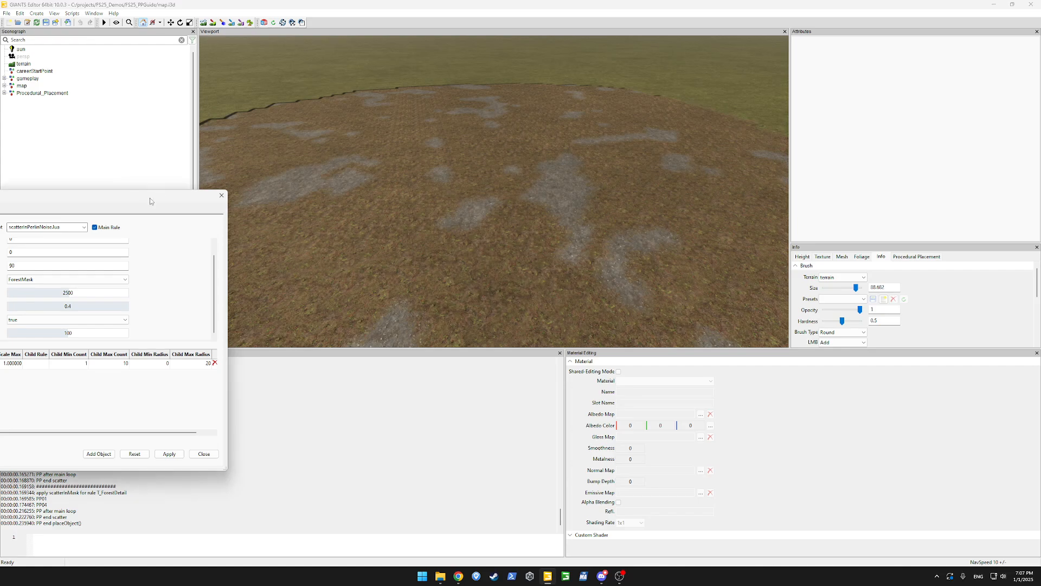
Try a clampThreshold of 60 for T_ForestDetail, apply it and rerun object placement to check the gravel coverage.
left_click_drag(157, 196, 441, 62)
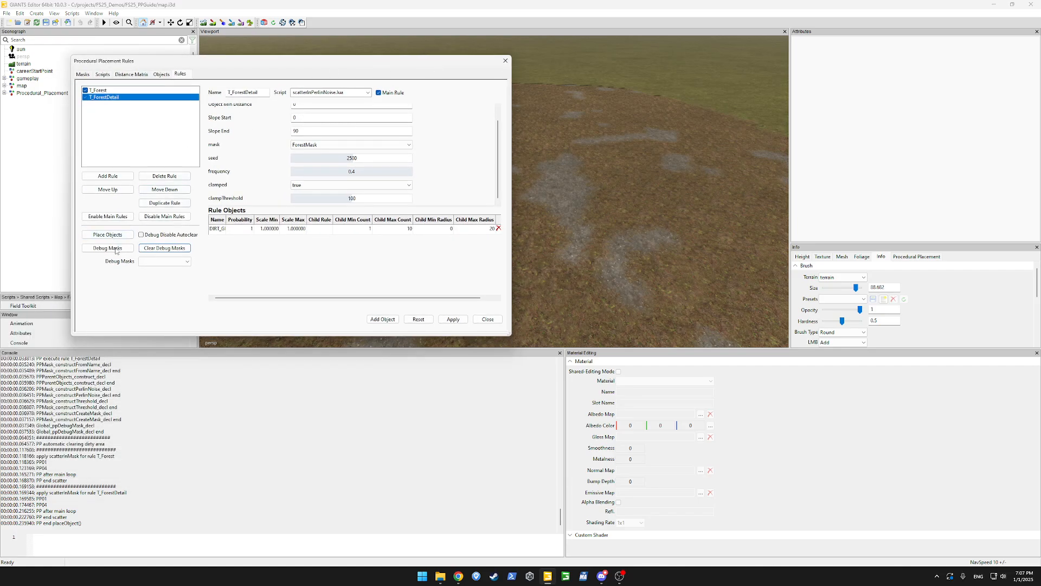
double_click(357, 197)
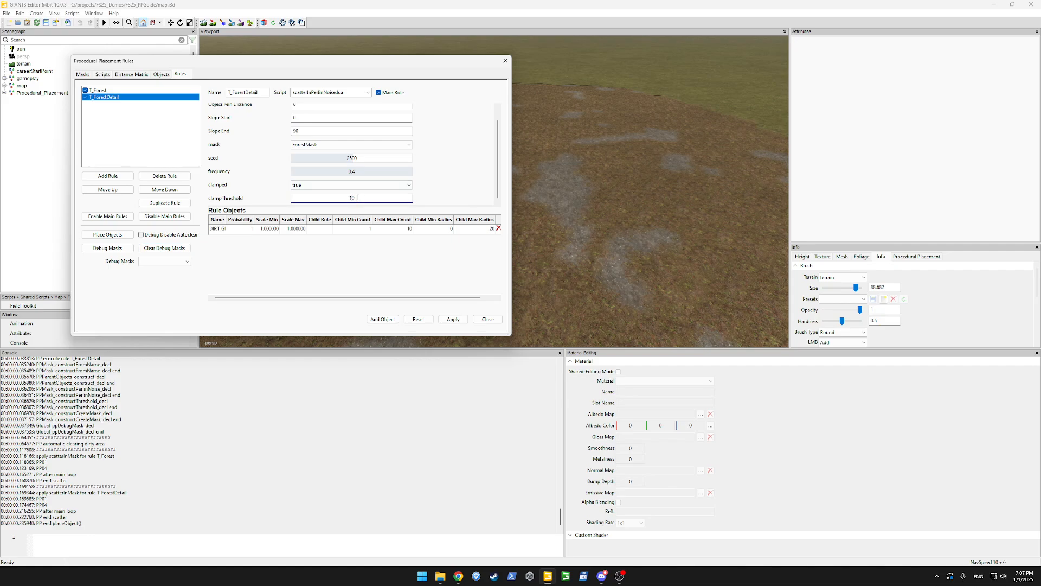
key("Return")
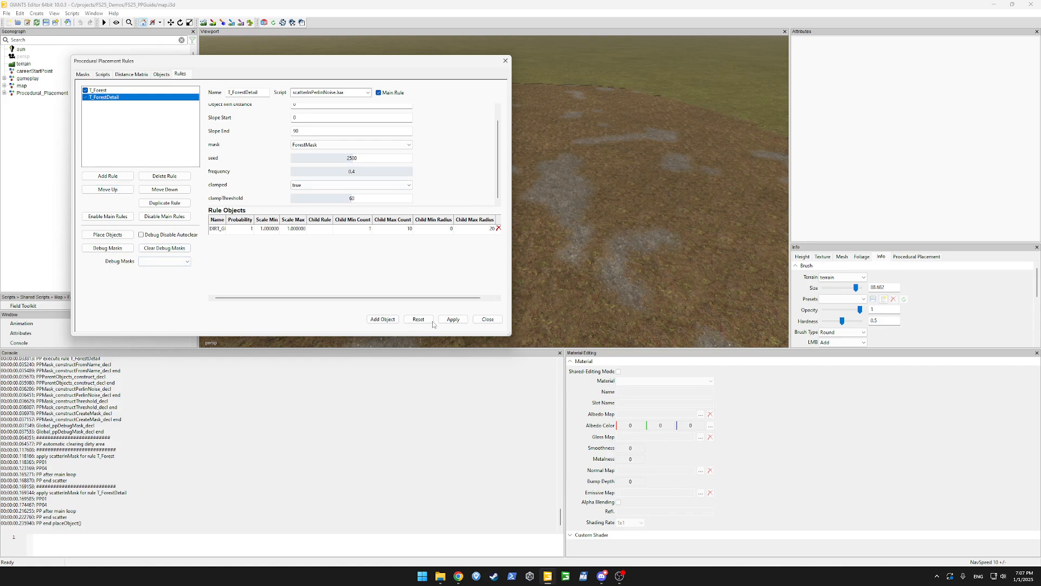
left_click(451, 320)
left_click(97, 235)
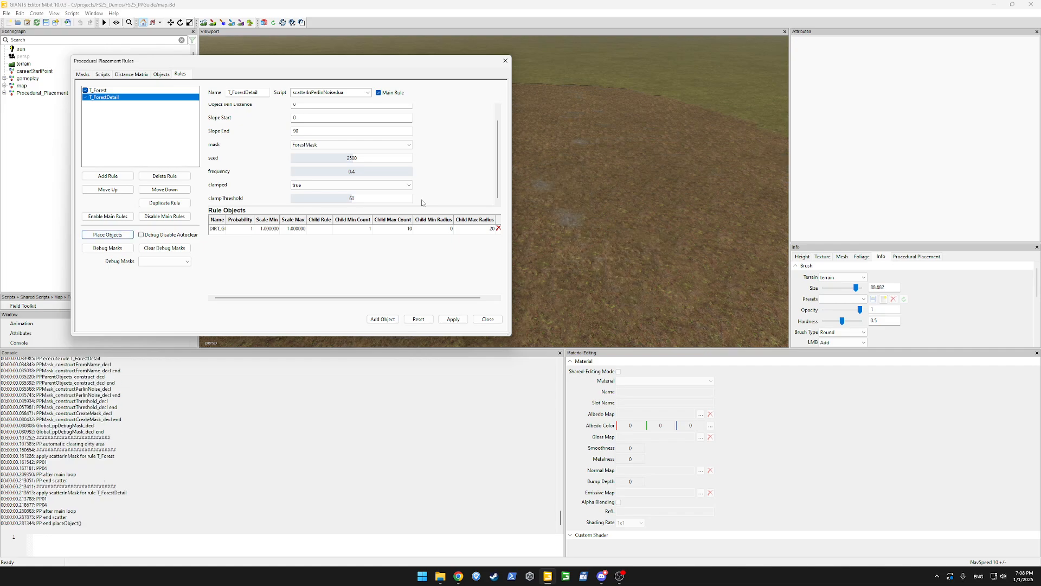
left_click_drag(418, 61, 333, 91)
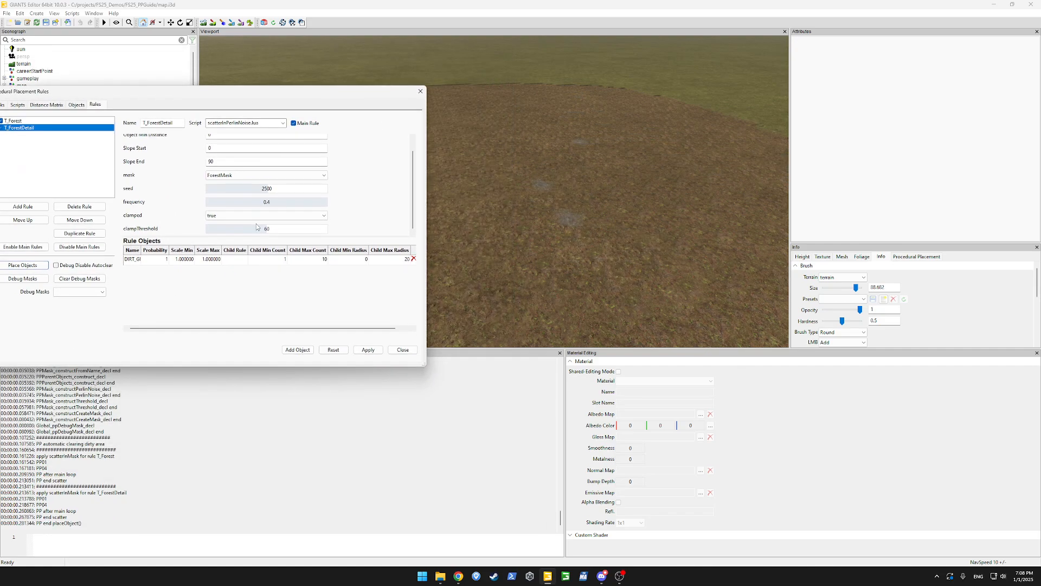
Try a clampThreshold of 200 for T_ForestDetail, apply it and rerun object placement.
left_click(271, 231)
key("Return")
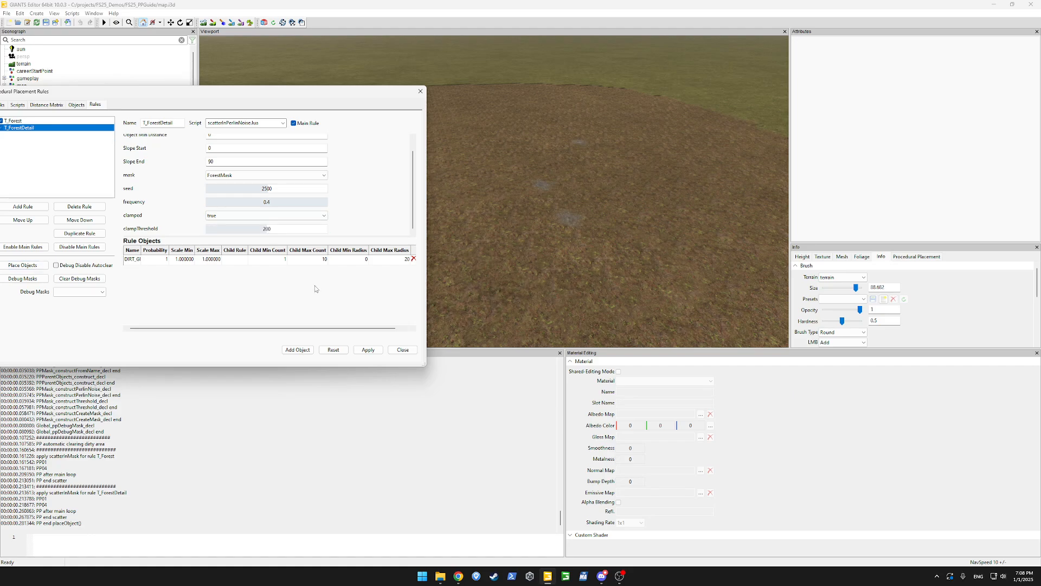
left_click(368, 350)
left_click(38, 271)
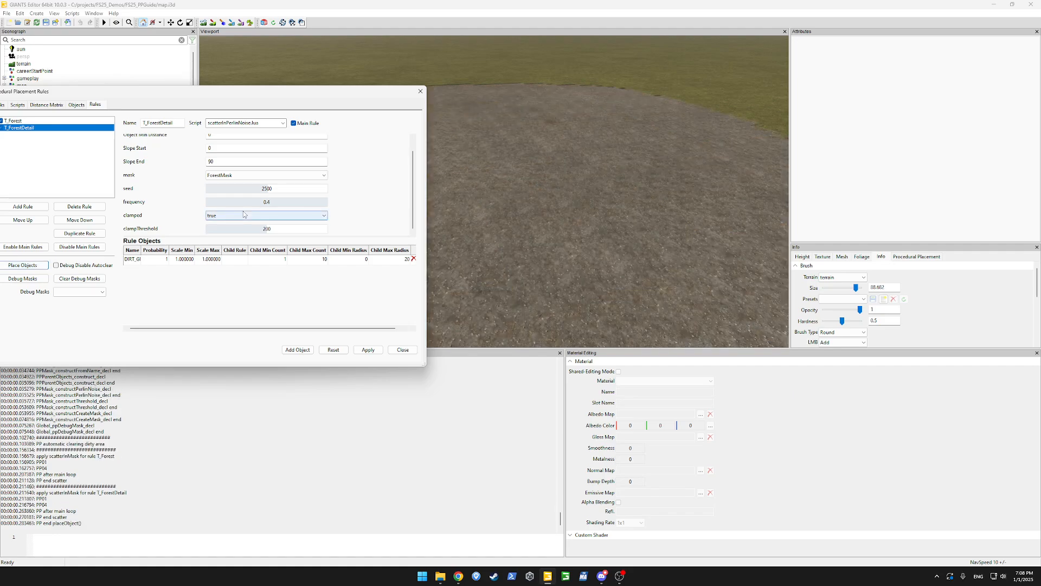
Set the T_ForestDetail clampThreshold to 140, apply it, rerun object placement and inspect the texture mix on the terrain.
left_click(276, 230)
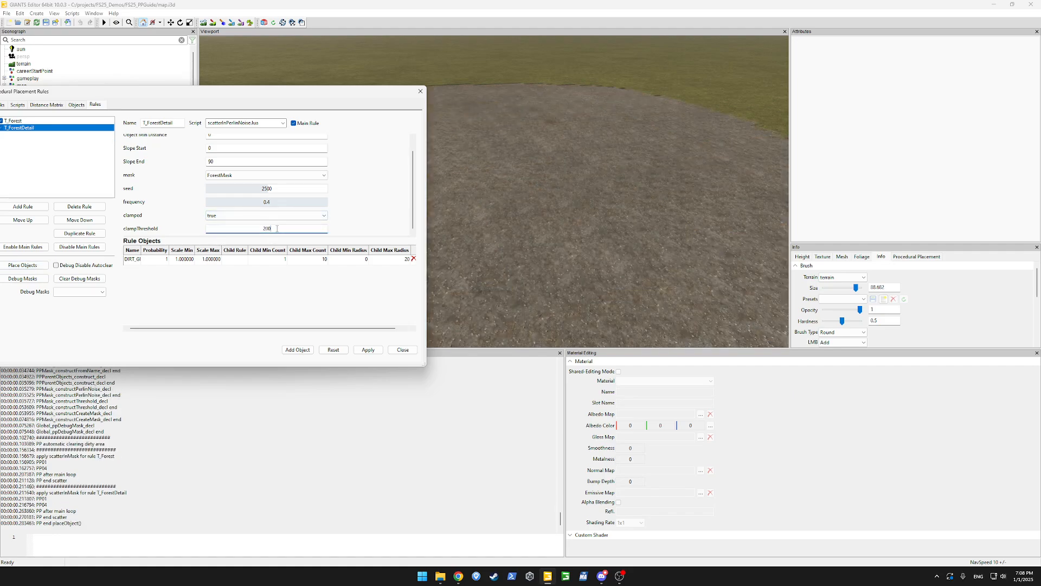
type("140")
key("Return")
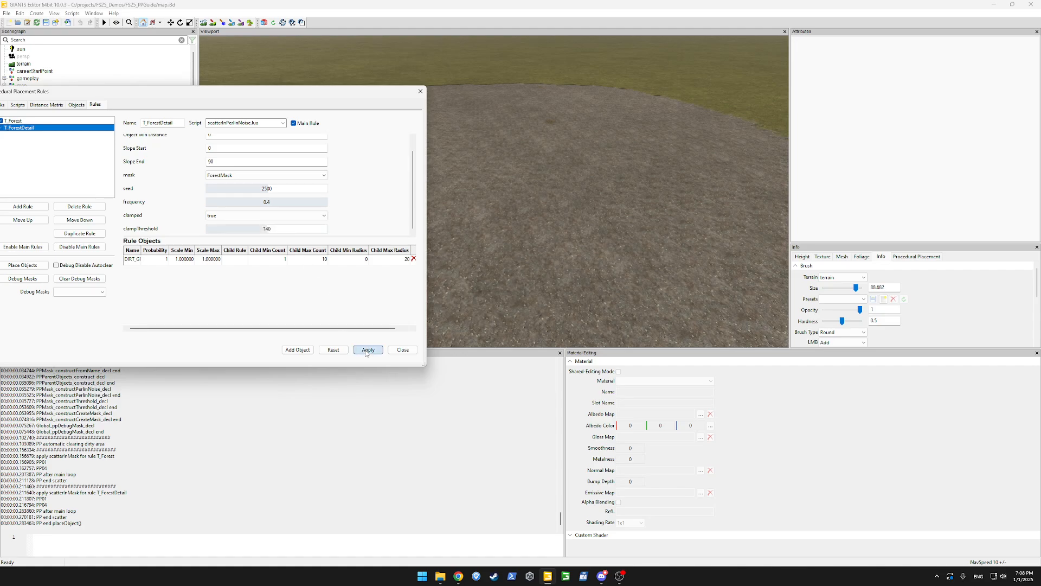
left_click(12, 267)
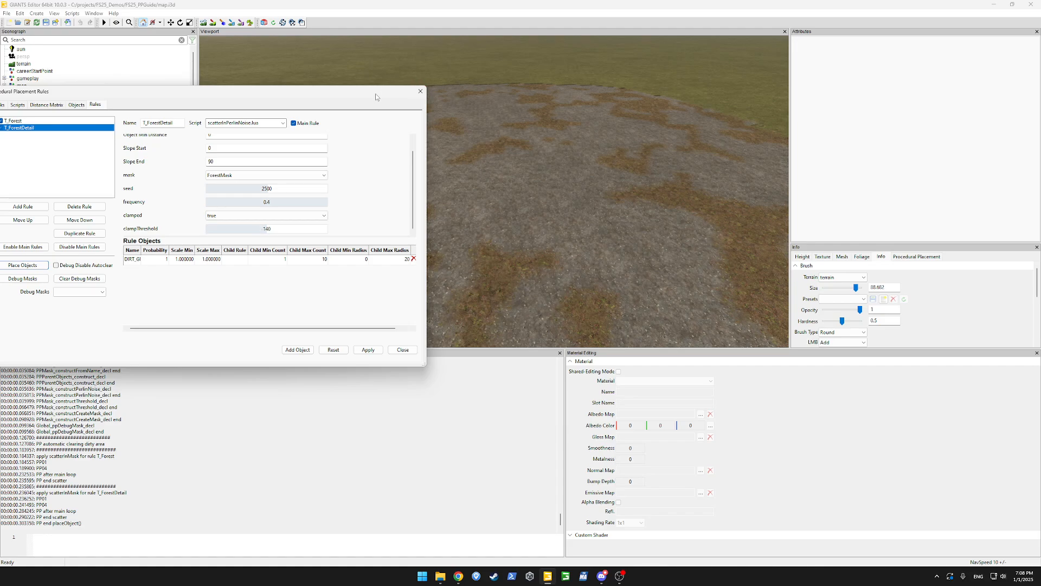
left_click_drag(376, 93, 158, 254)
left_click_drag(455, 205, 405, 206, "alt")
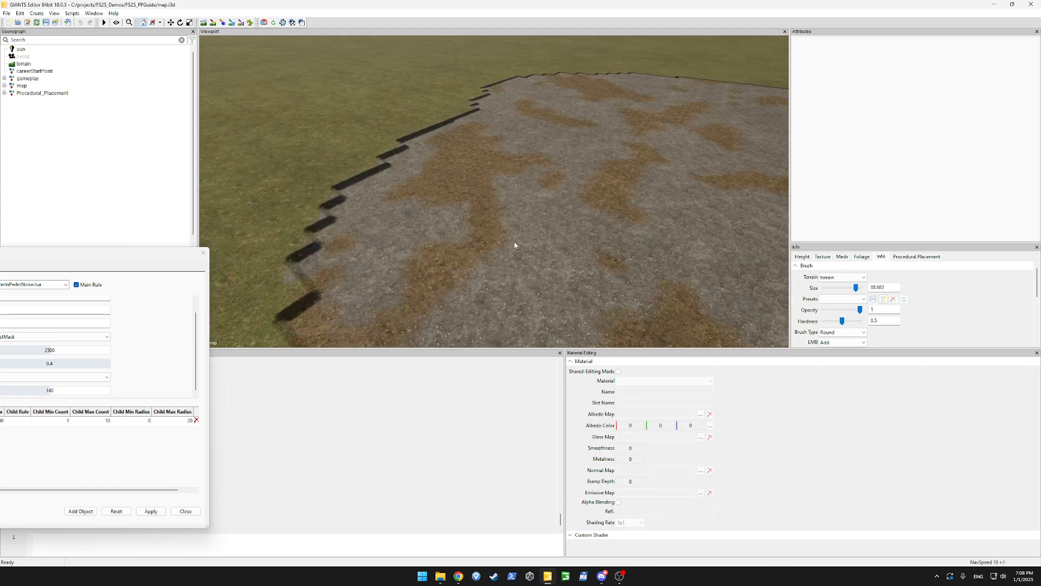
left_click_drag(74, 257, 498, 86)
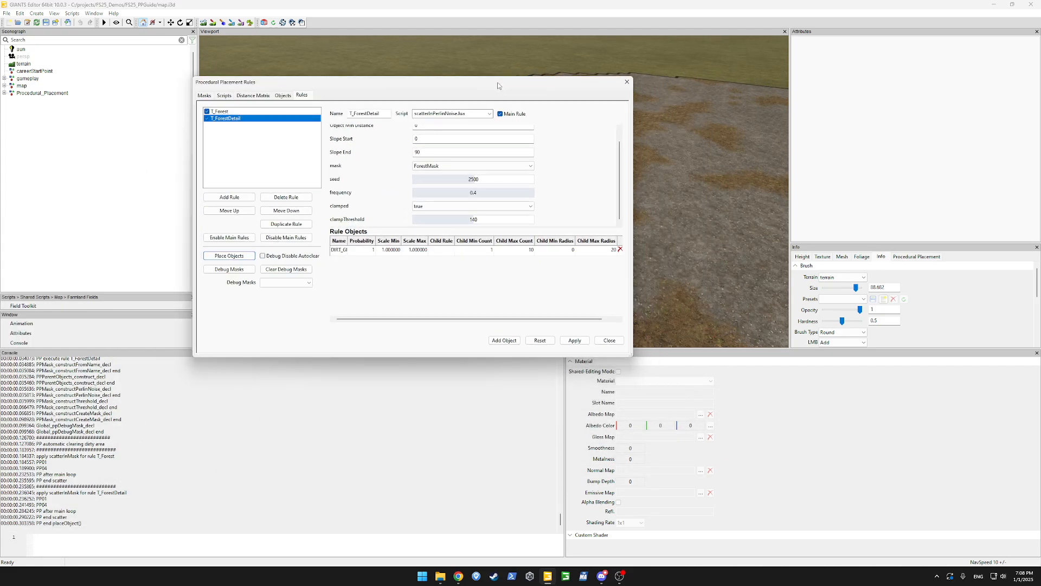
Open the procedural placement object definitions and shrink the texture list's height.
left_click(249, 138)
left_click_drag(600, 79, 511, 104)
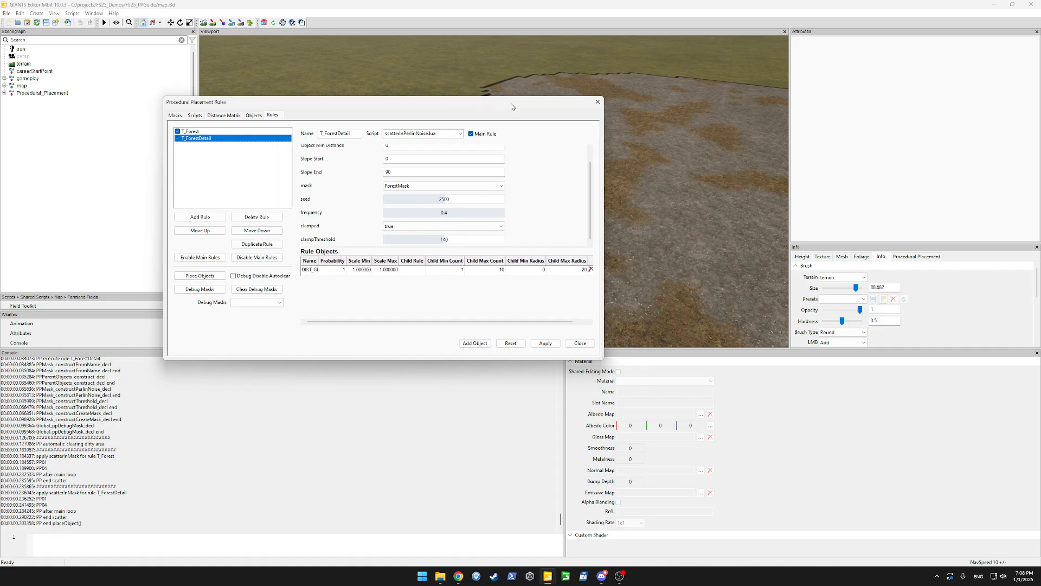
left_click(205, 216)
left_click(253, 116)
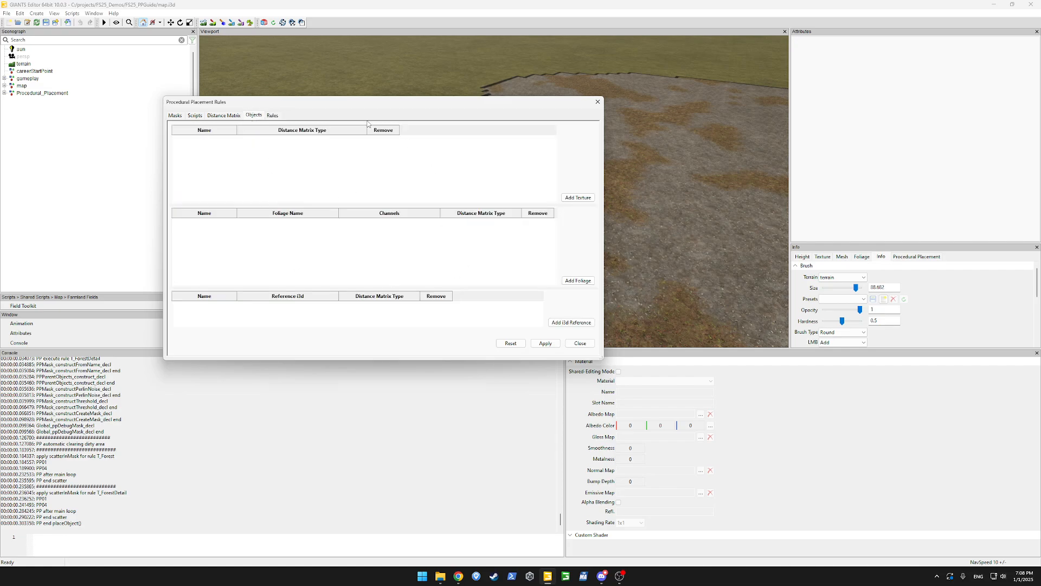
left_click_drag(386, 205, 398, 159)
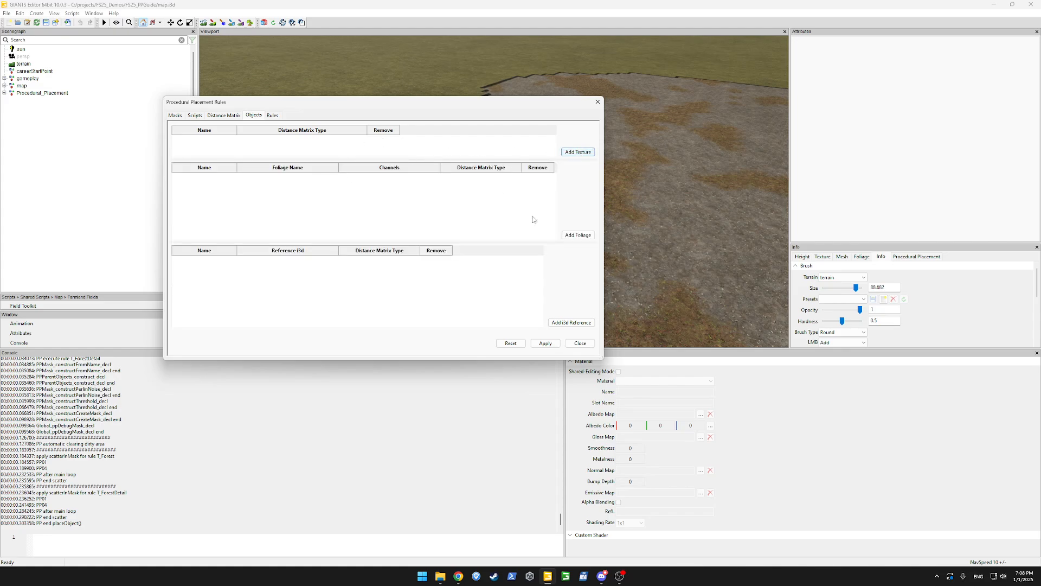
Add a foliage object using the decoFoliage layer with the smallRumex state, and name it Rumex.
left_click(578, 235)
left_click(258, 147)
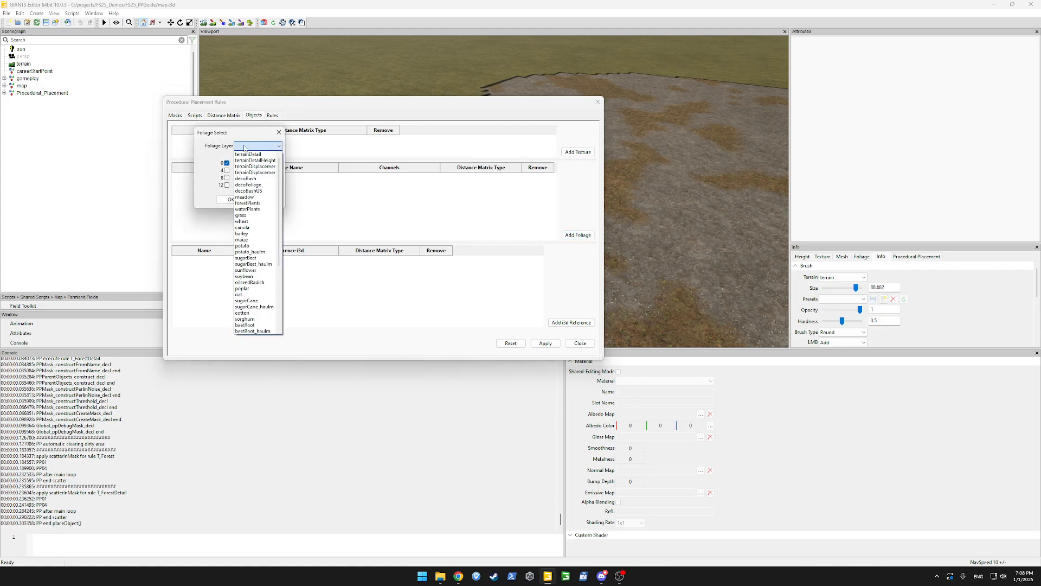
left_click(251, 185)
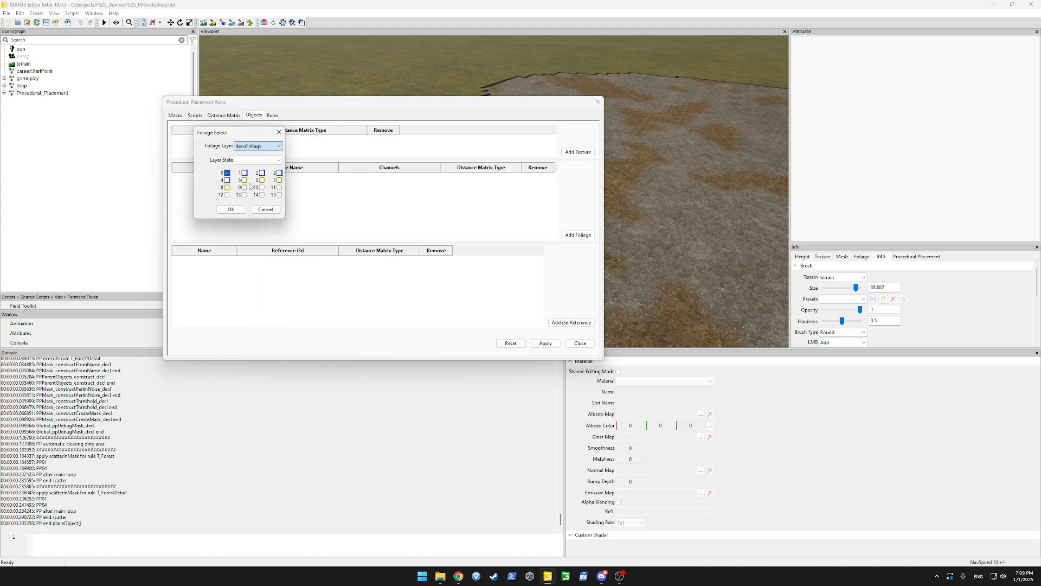
left_click(253, 160)
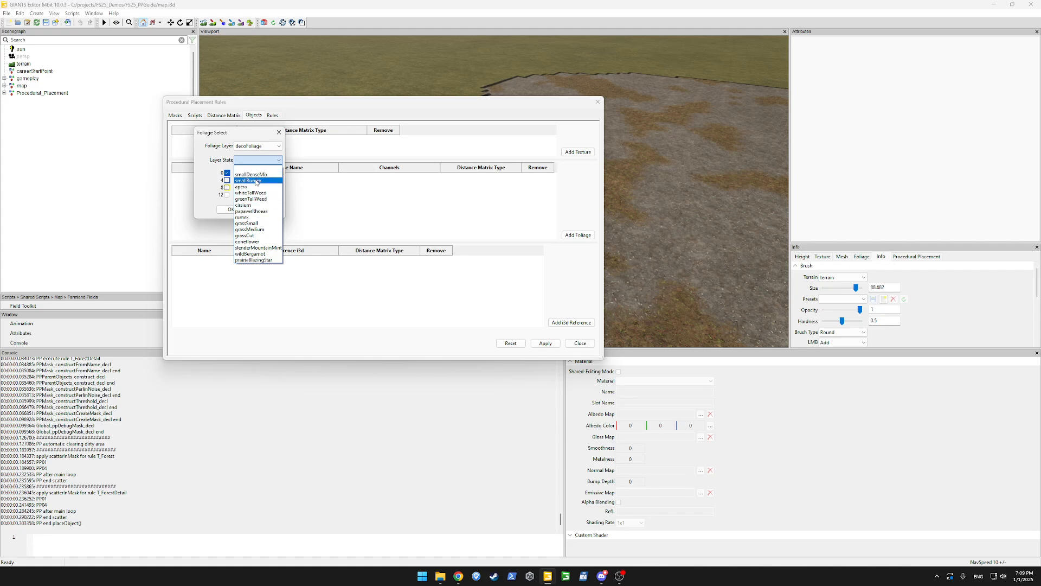
left_click(256, 180)
left_click(231, 210)
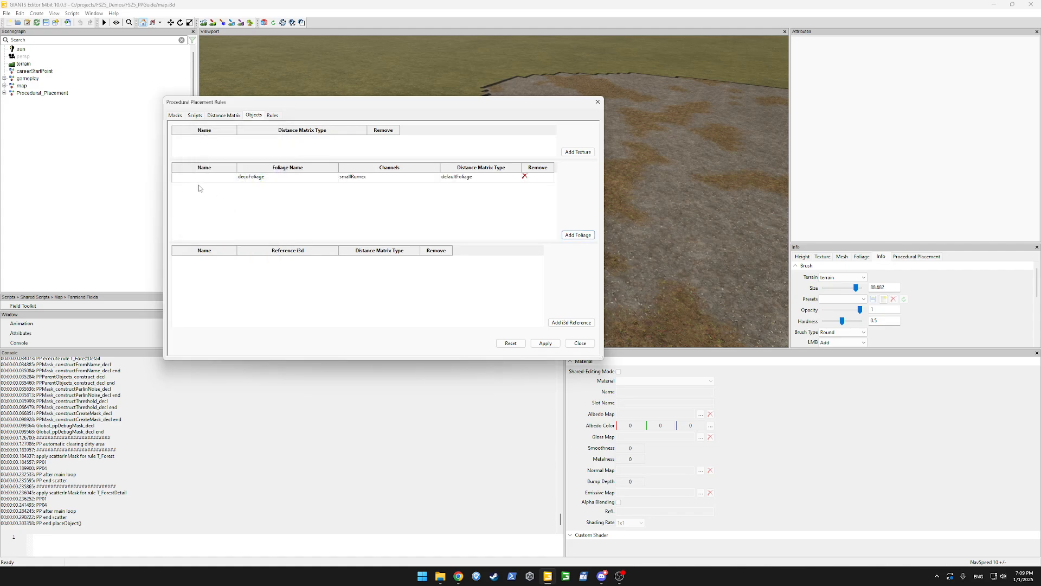
type("Rumex")
key("Return")
Add a foliage object using the decoFoliage layer with the grassMedium state, and name it Grass.
left_click(571, 235)
left_click(258, 146)
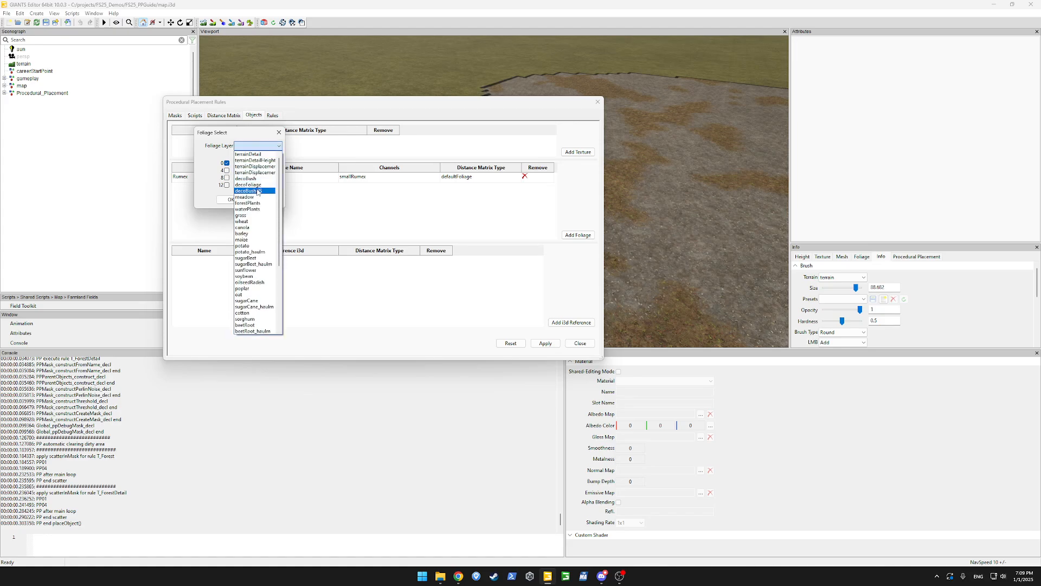
left_click(260, 185)
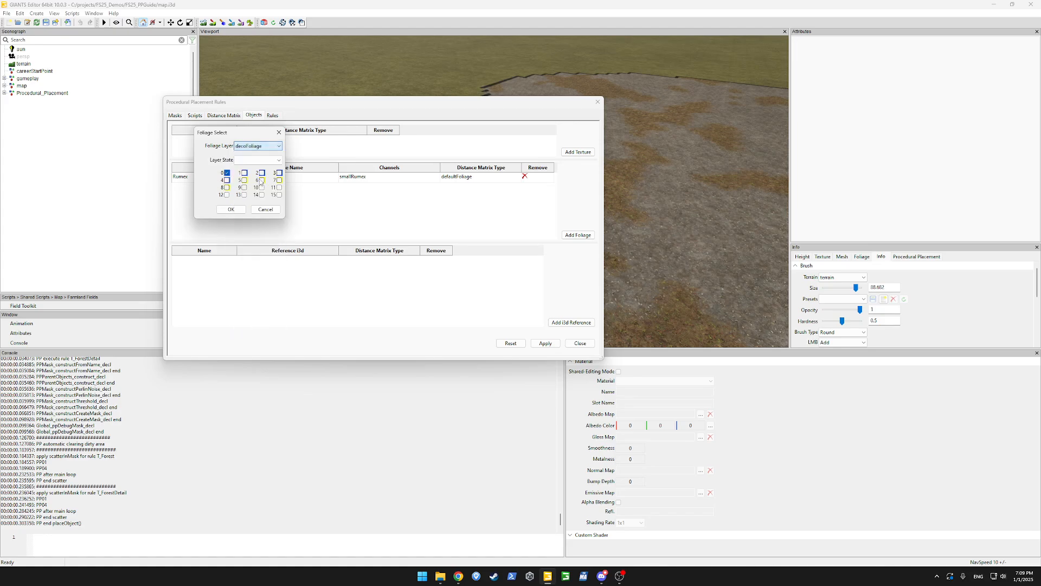
left_click(264, 160)
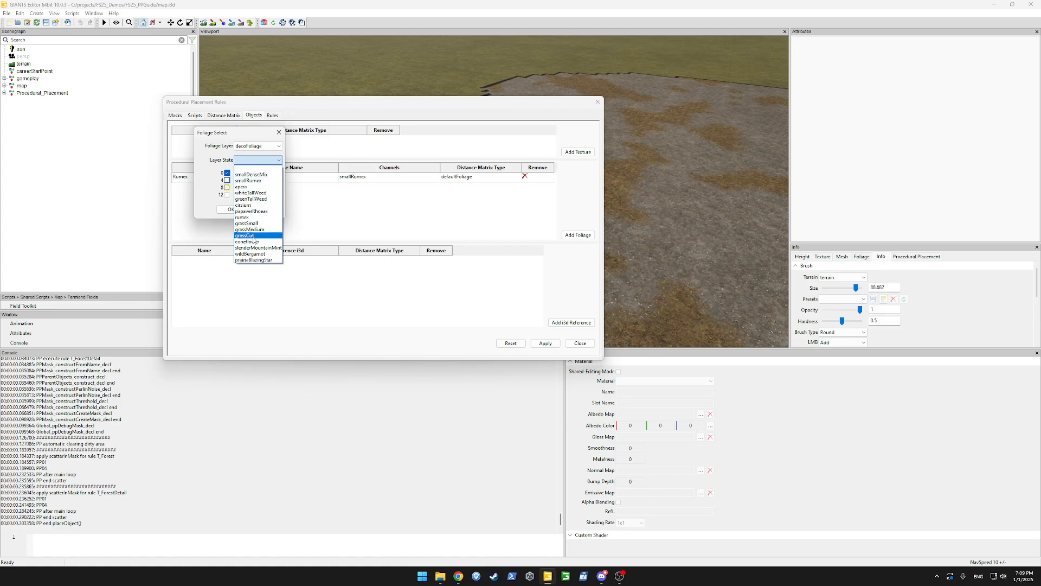
left_click(262, 230)
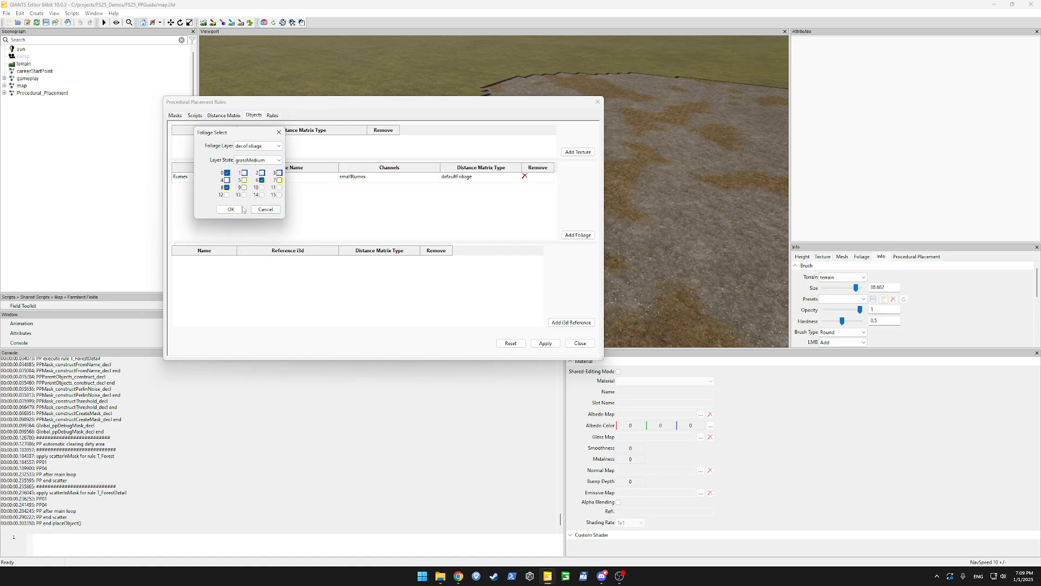
left_click(230, 210)
double_click(199, 187)
type("Gra")
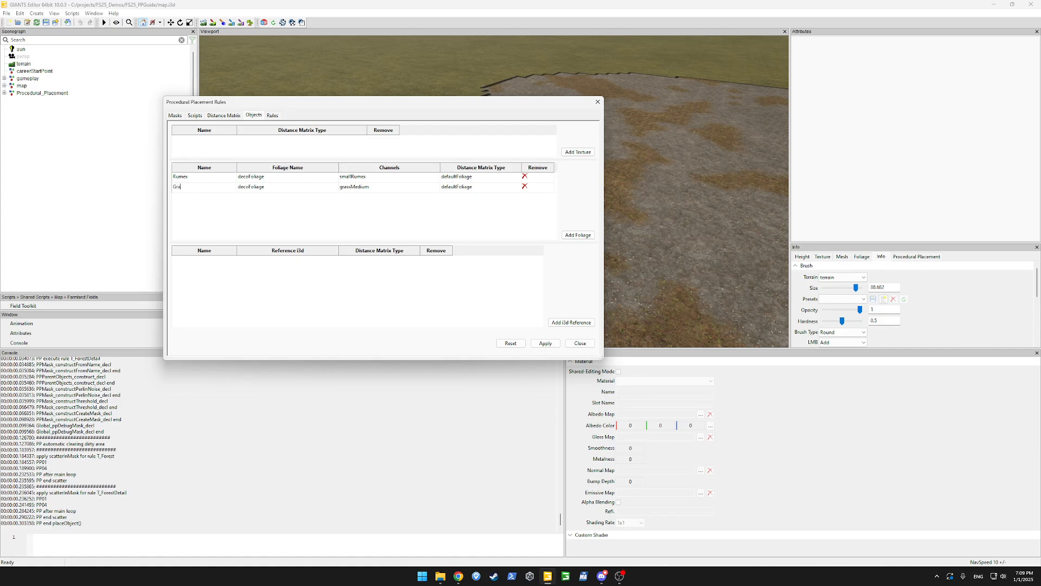
type("ss")
key("Return")
Add a foliage object using the decoFoliage layer with the wildBergamot state, name it Bergamot, and apply the object definitions.
left_click(578, 235)
left_click(259, 146)
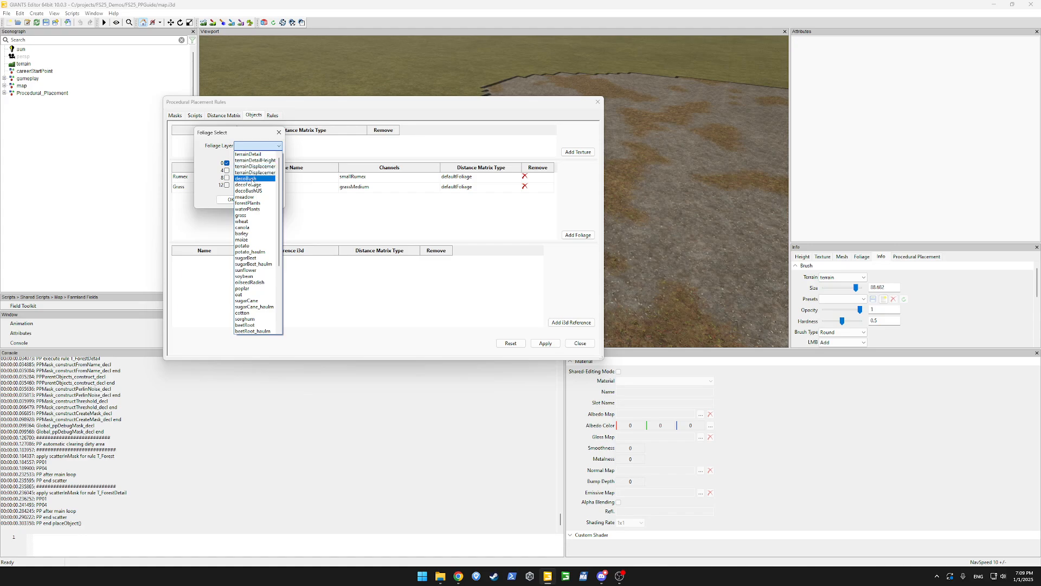
left_click(240, 176)
left_click(256, 160)
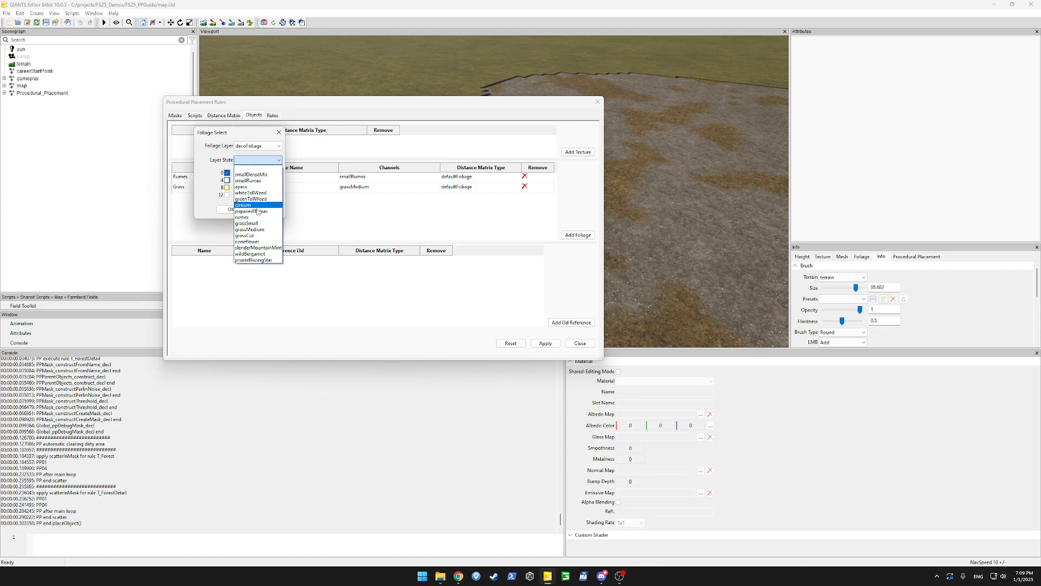
left_click(254, 254)
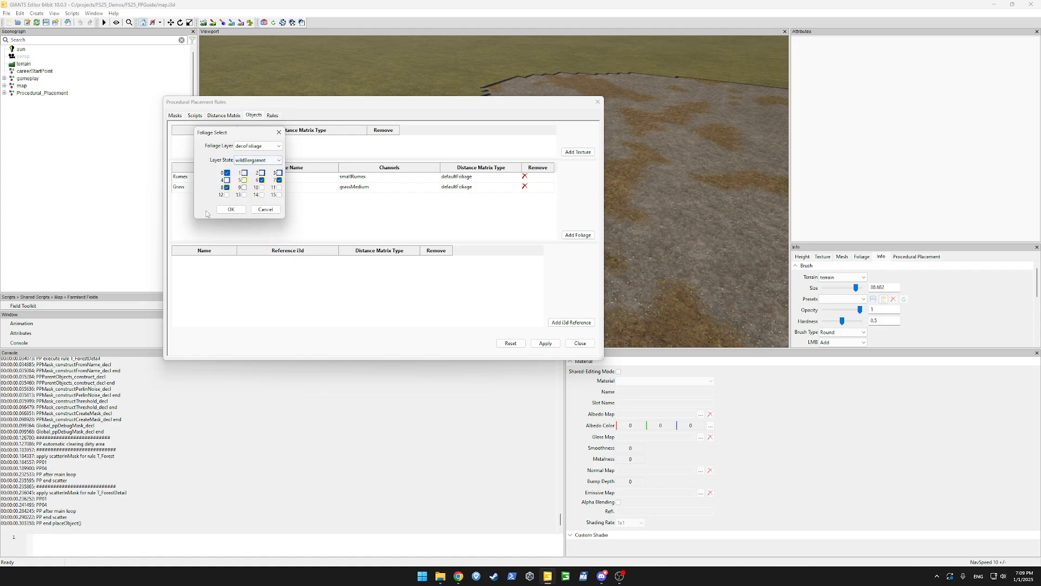
left_click(231, 210)
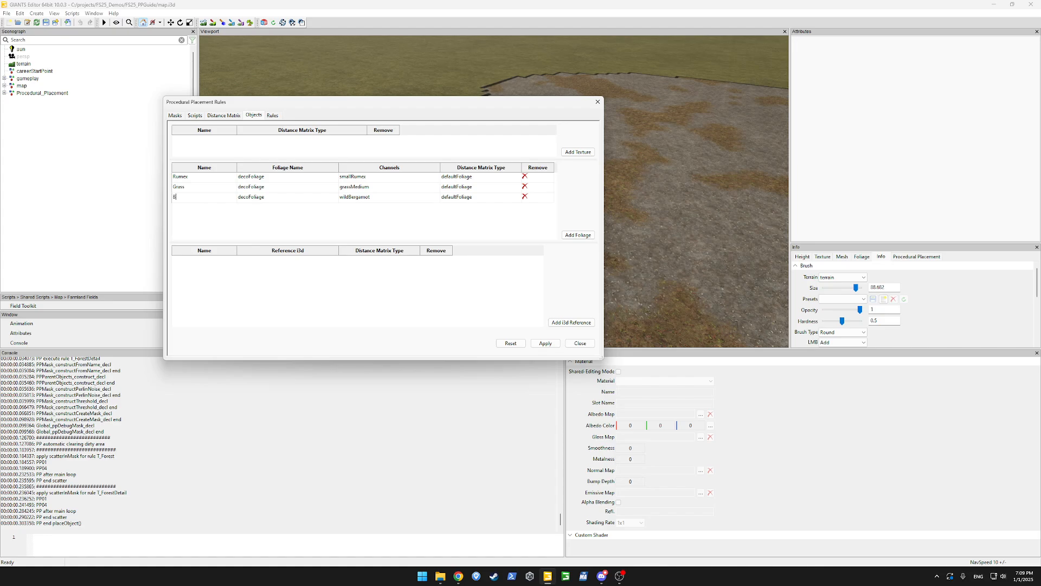
key("Return")
left_click(545, 344)
Create a new placement rule named F_Forest using the scatterInMask.lua script with ForestMask as its mask.
left_click(274, 115)
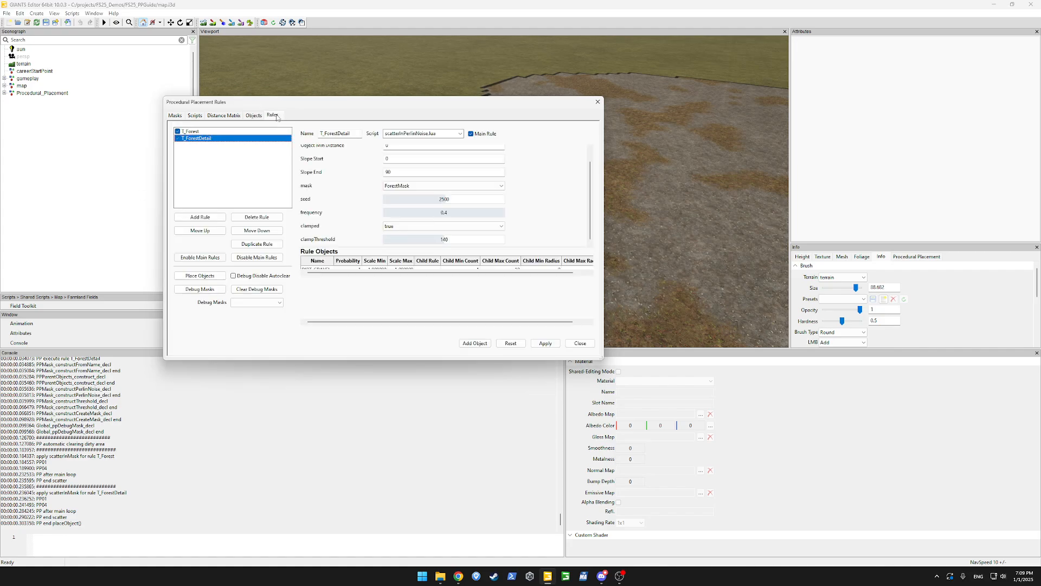
left_click(208, 218)
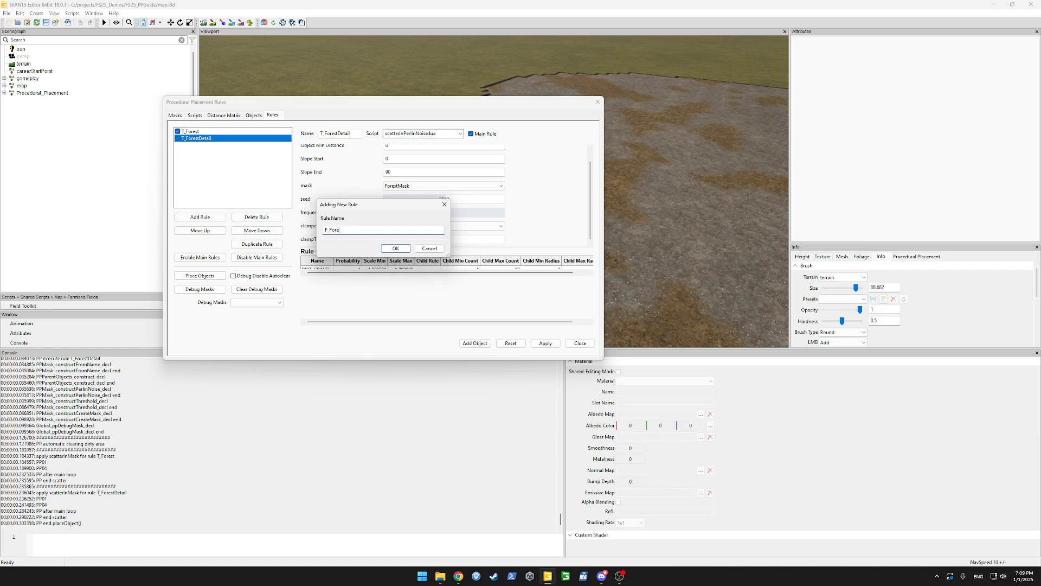
key("Return")
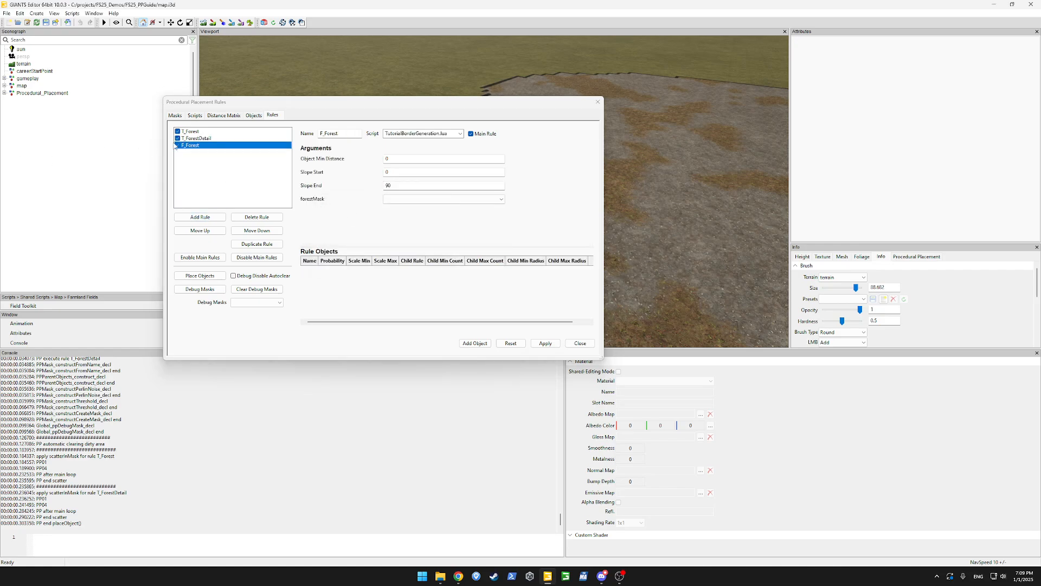
left_click(461, 135)
left_click(412, 271)
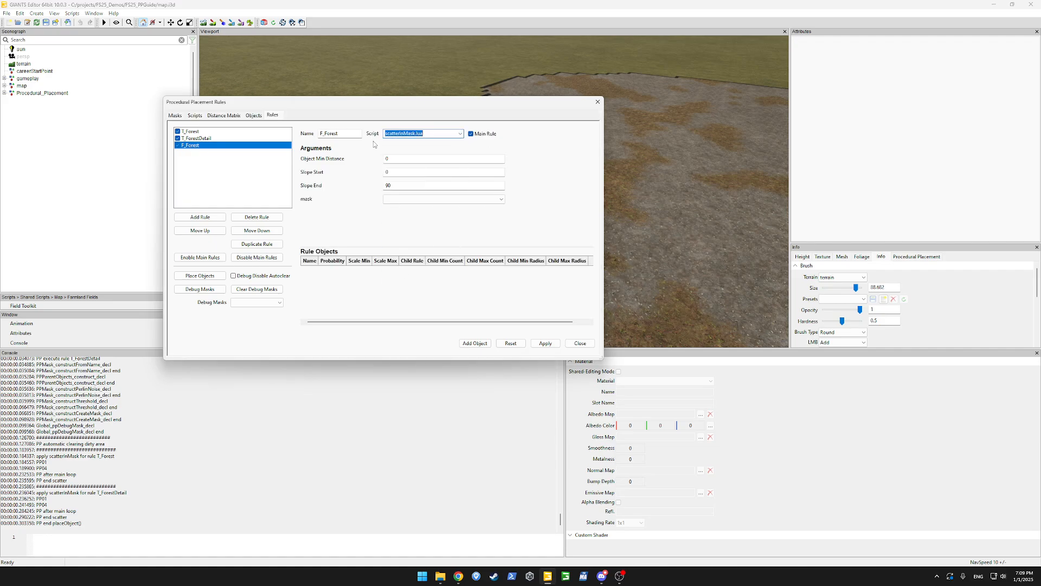
left_click(402, 199)
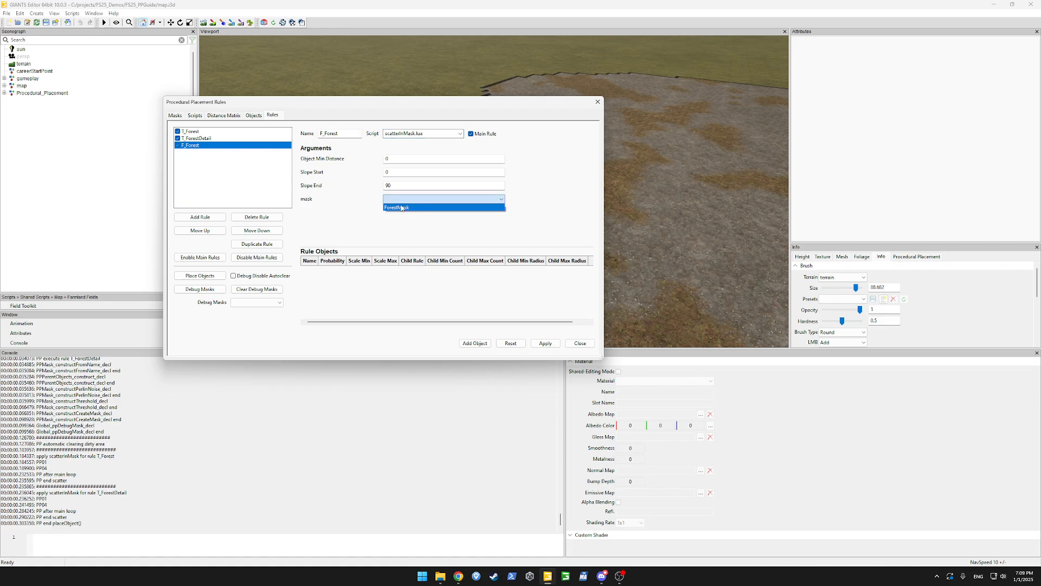
left_click(402, 208)
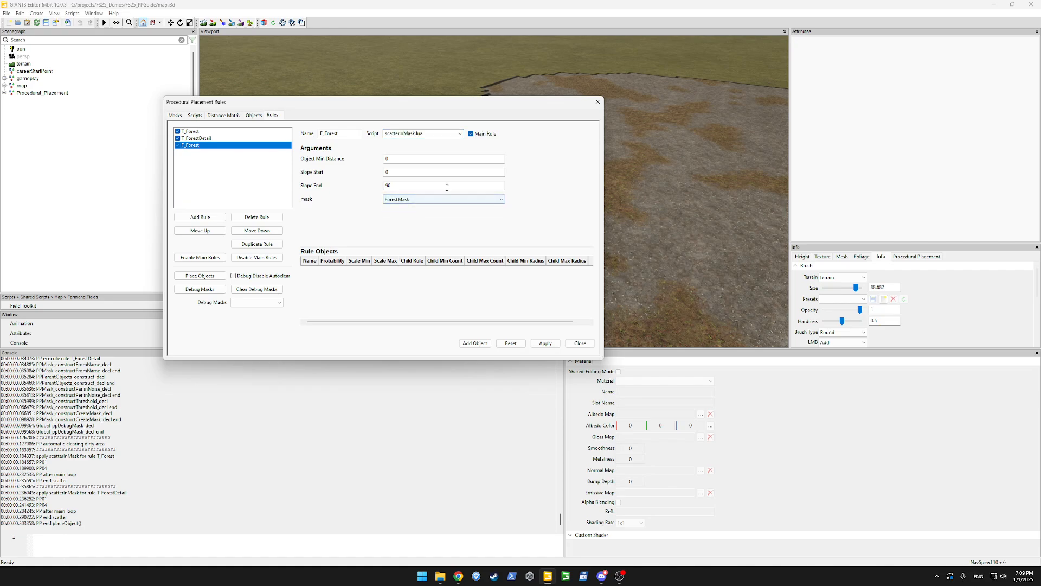
Add a rule object to F_Forest and assign the Rumex foliage to it.
left_click(476, 344)
double_click(312, 271)
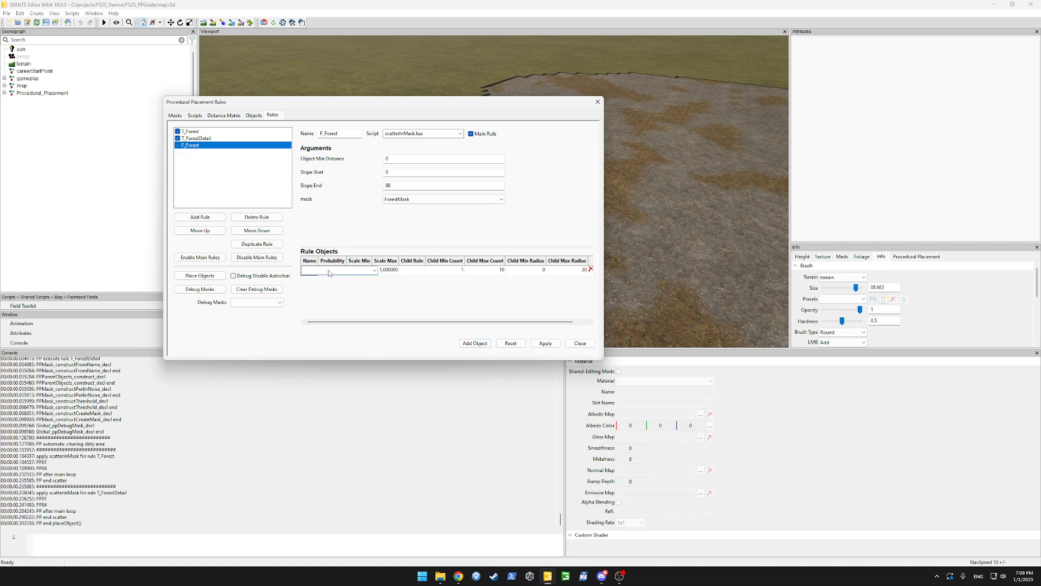
left_click(374, 270)
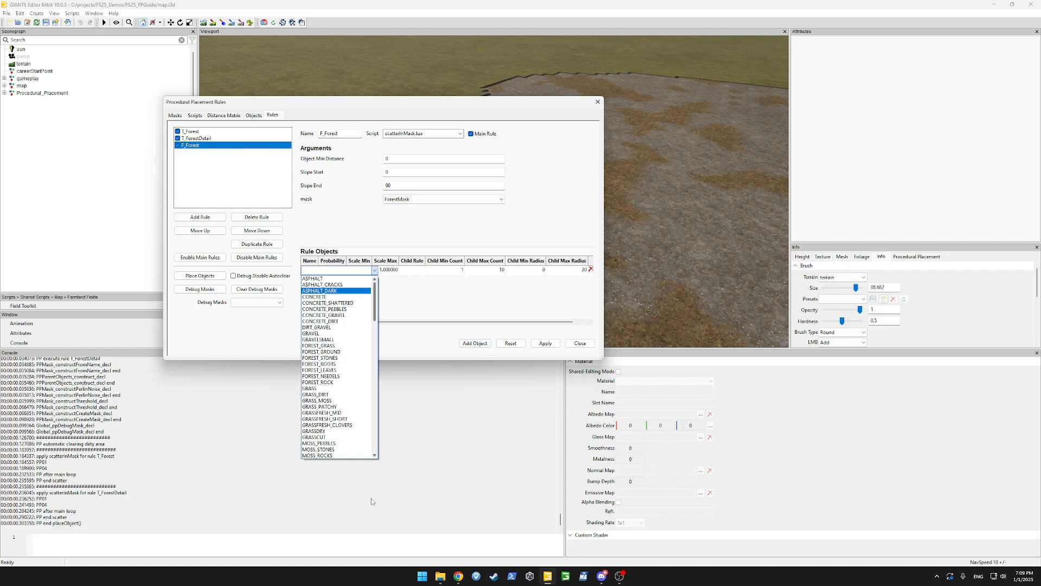
scroll(336, 380, "down", 20)
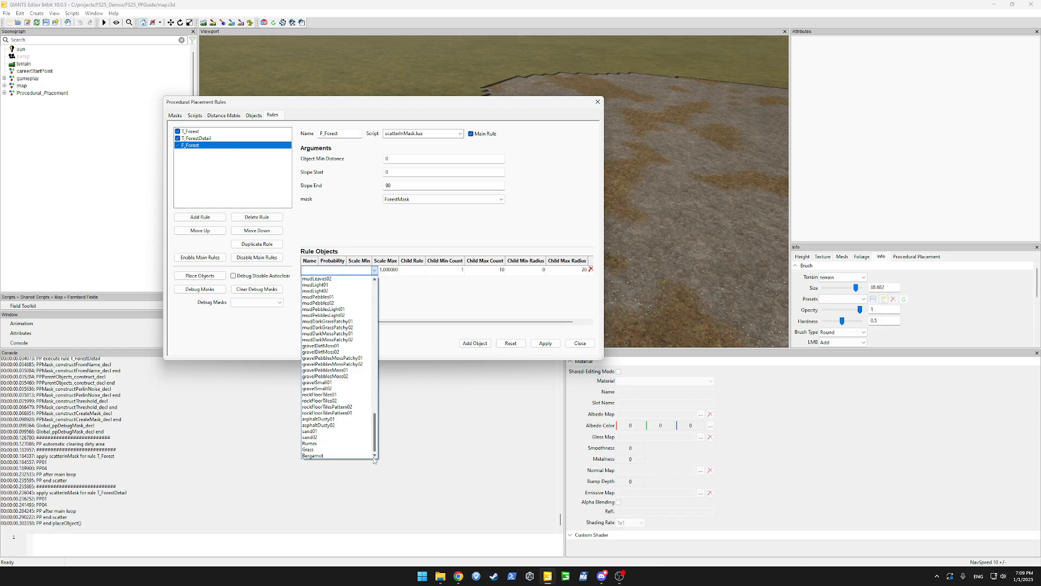
left_click(328, 444)
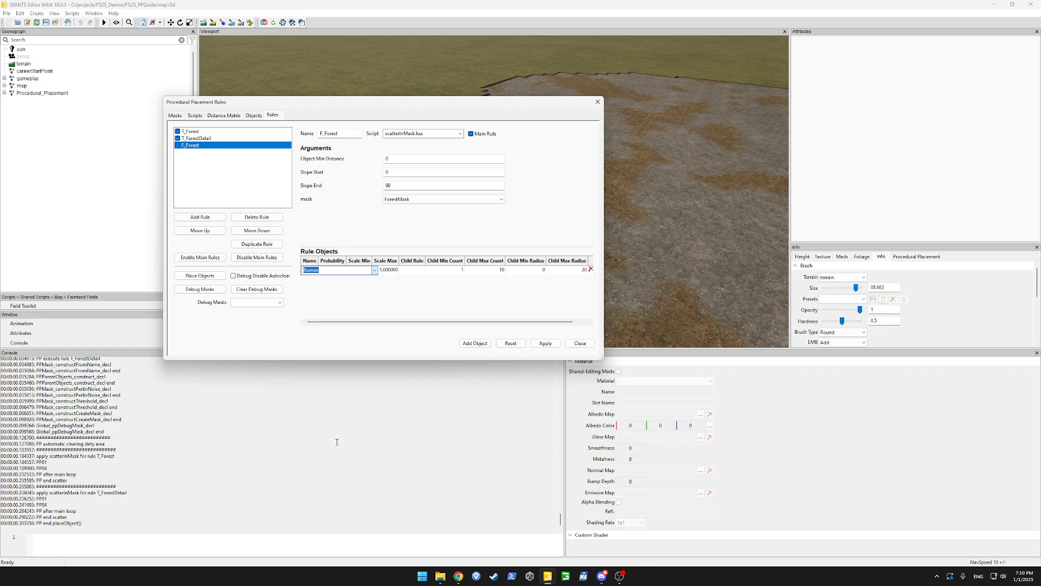
Add a second rule object to F_Forest and assign the Bergamot foliage to it.
left_click(466, 344)
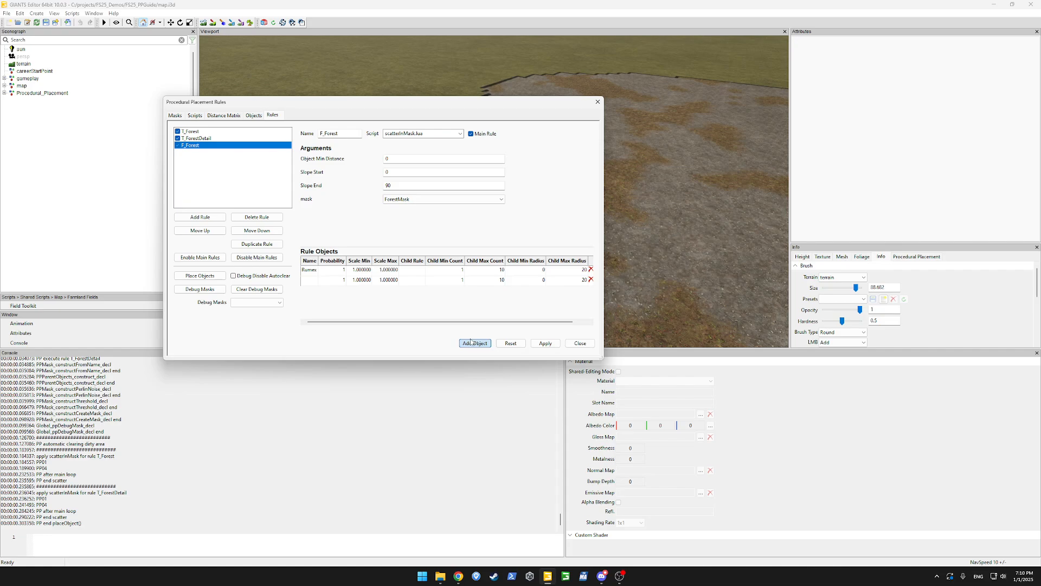
left_click(311, 283)
left_click(375, 281)
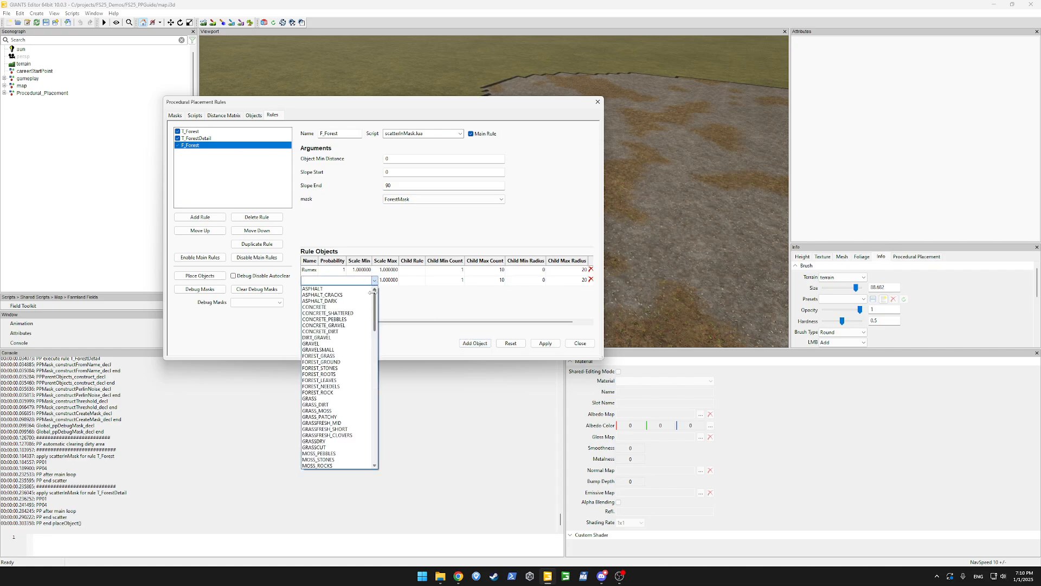
left_click_drag(374, 296, 375, 398)
scroll(335, 465, "down", 5)
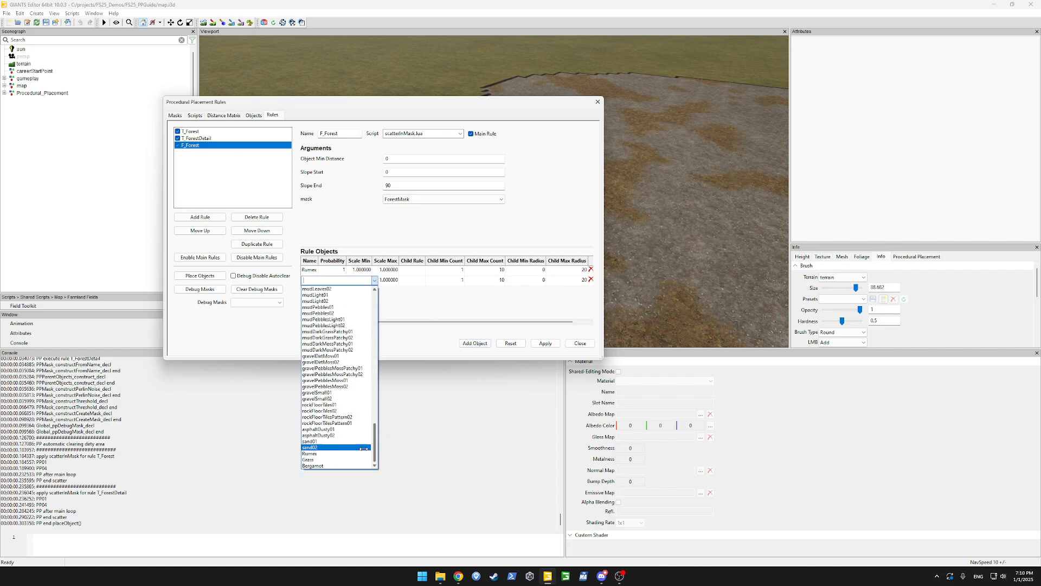
left_click(335, 466)
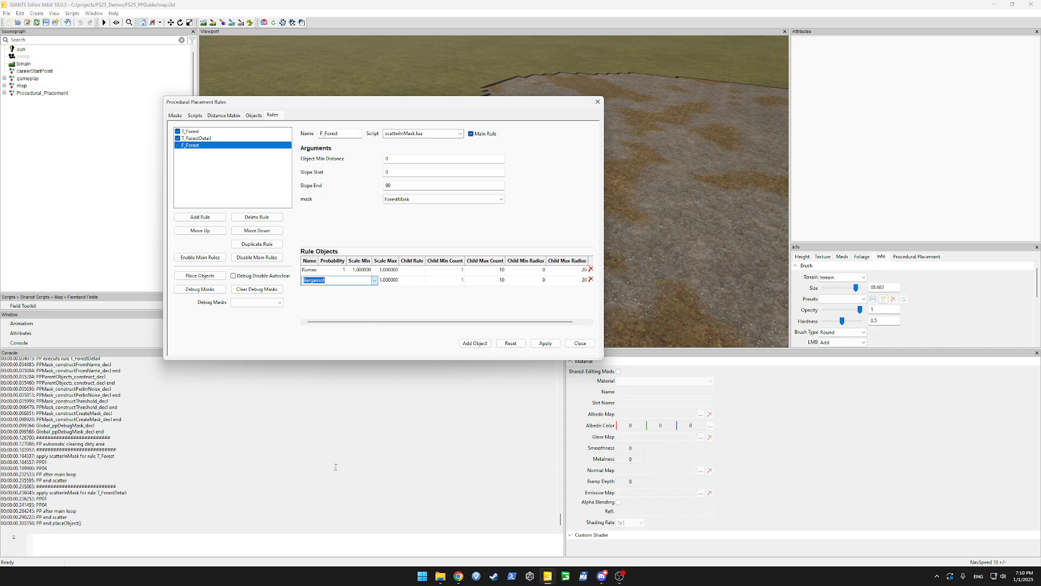
left_click(405, 279)
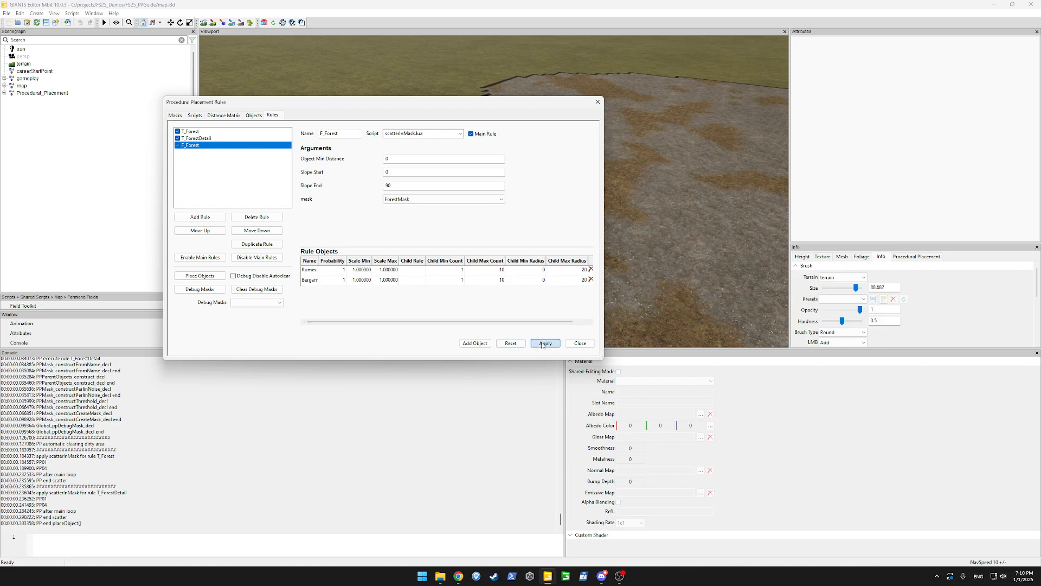
Set the Rumex probability to 20, apply the rule, and run object placement to inspect the scattered foliage on the terrain.
double_click(339, 270)
key("Return")
left_click(545, 342)
left_click(200, 275)
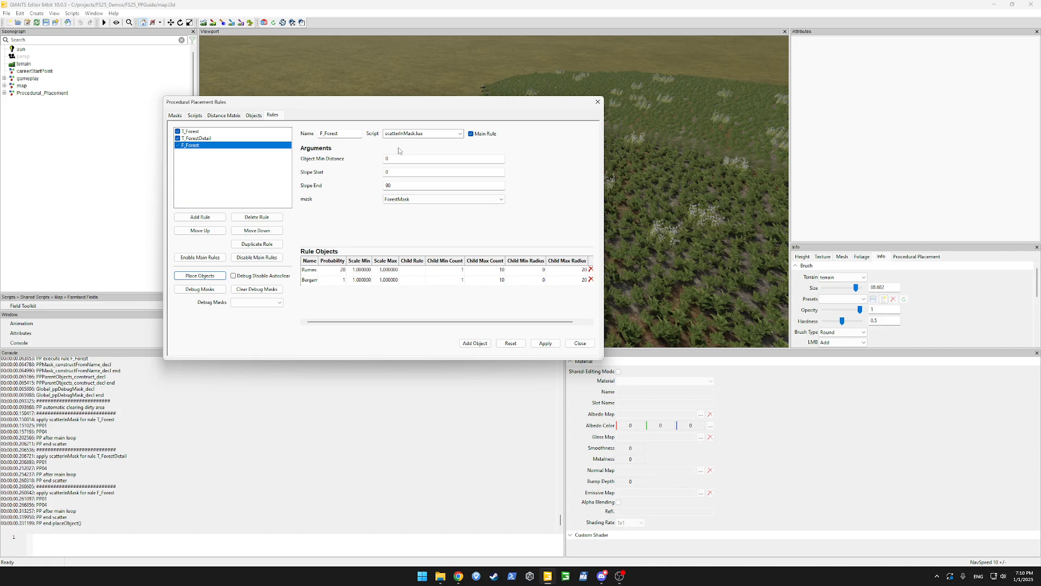
left_click_drag(490, 102, 241, 101)
left_click_drag(374, 122, 554, 139, "alt")
scroll(627, 161, "down", 5)
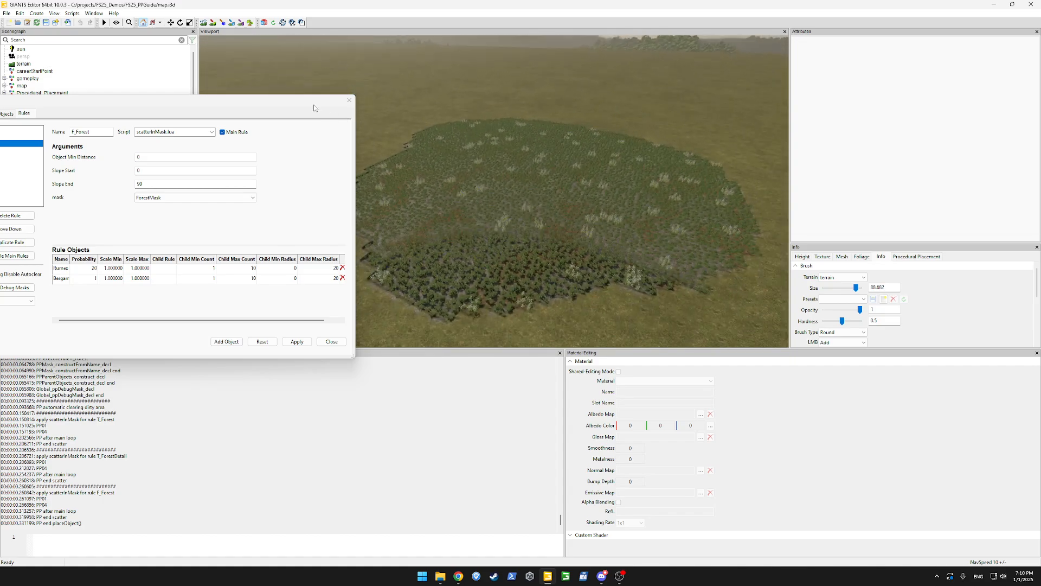
left_click_drag(313, 106, 496, 80)
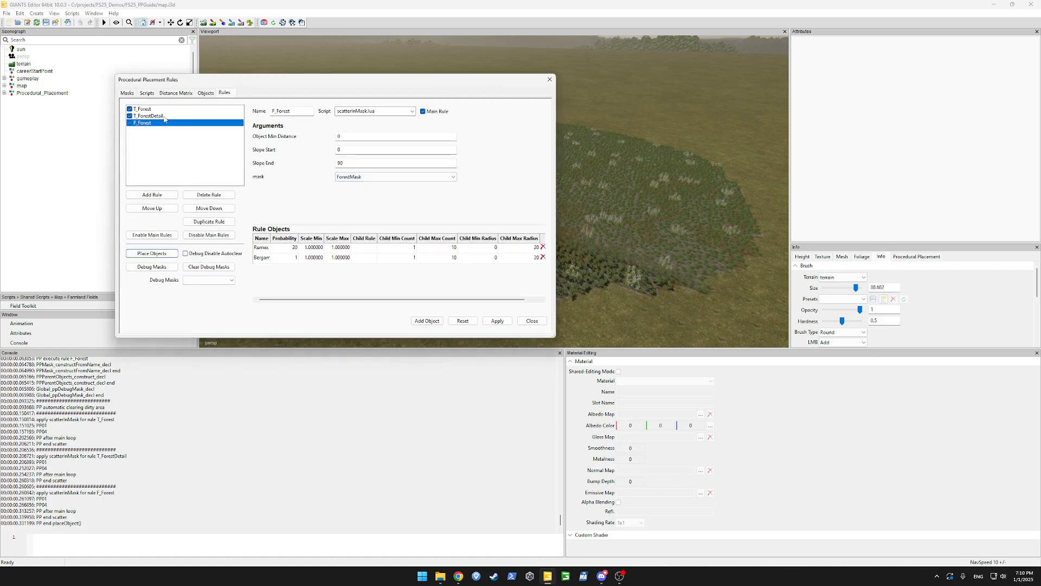
Switch the F_Forest rule's script to scatterInPerlinNoise.lua, set its mask to ForestMask, and apply the change.
left_click(413, 112)
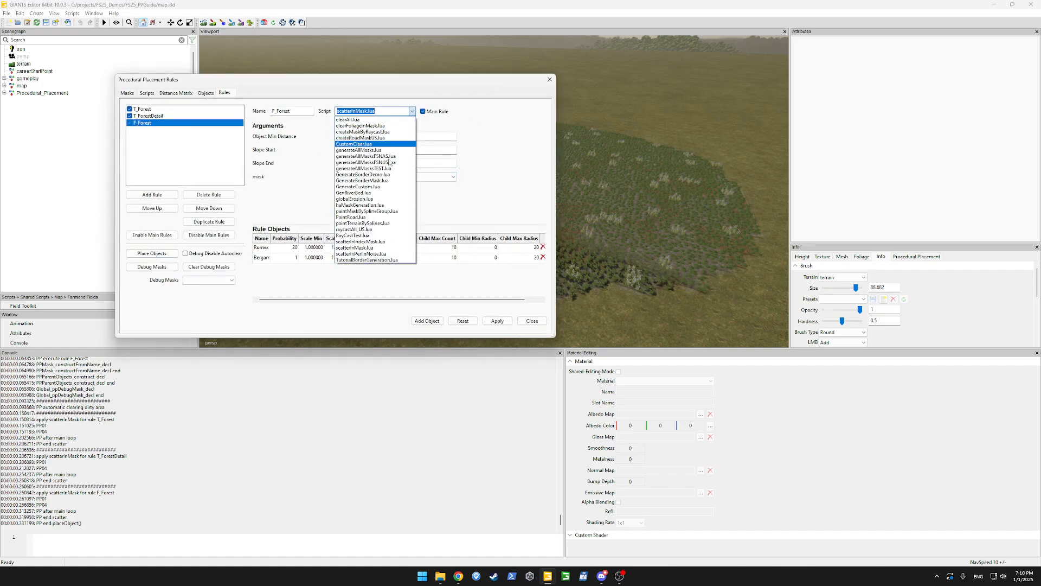
left_click(381, 254)
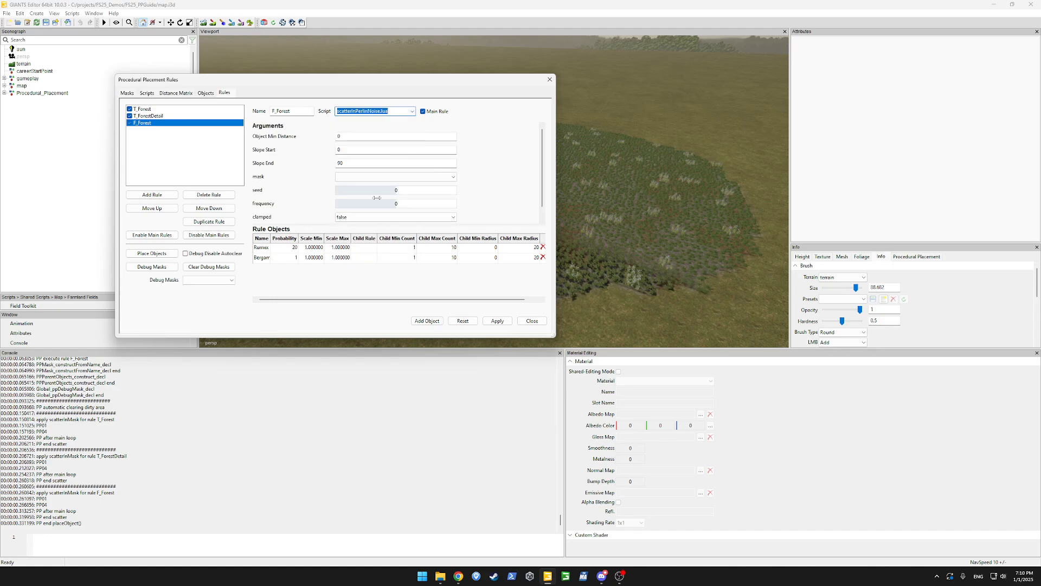
left_click(372, 176)
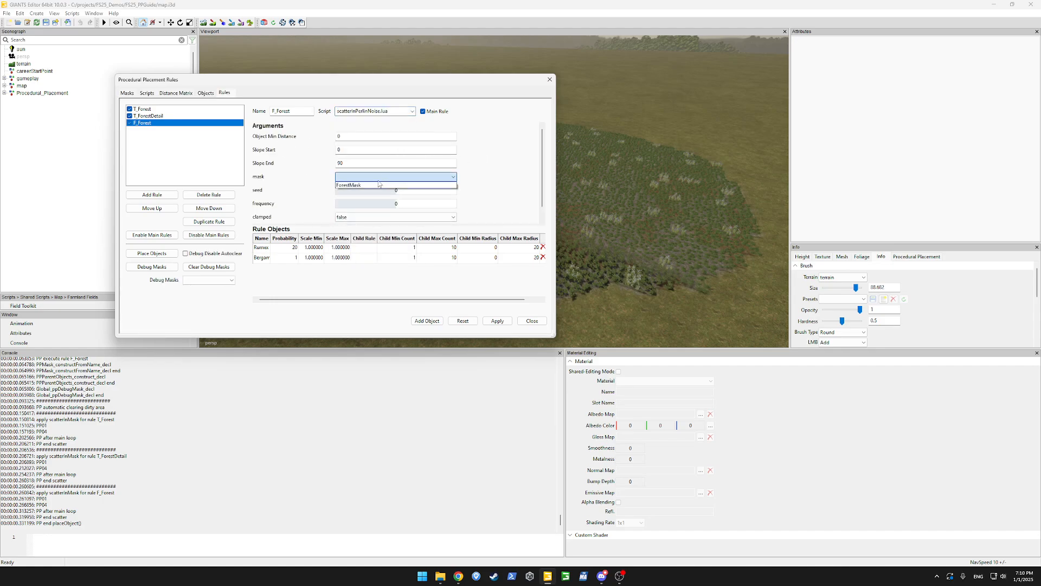
left_click(406, 186)
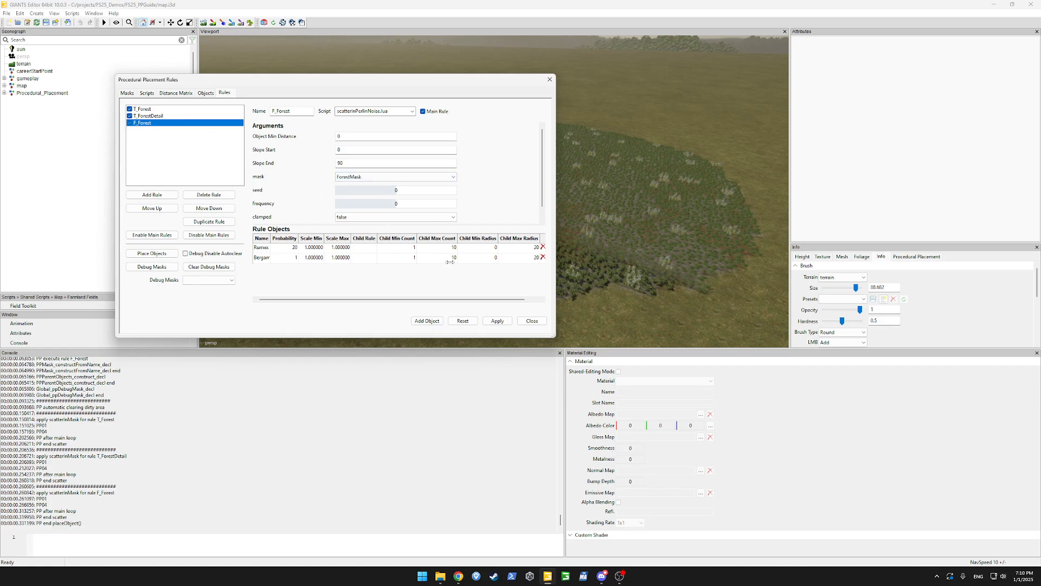
left_click(497, 320)
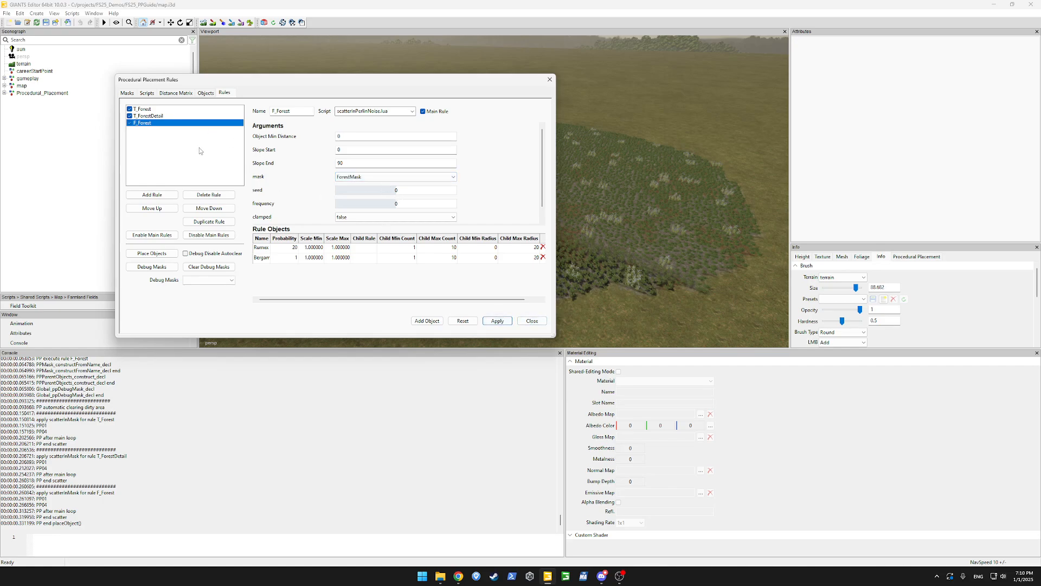
Copy the seed value 2500 from the T_ForestDetail rule into the F_Forest rule's seed.
left_click(162, 116)
double_click(402, 190)
key("ctrl+c")
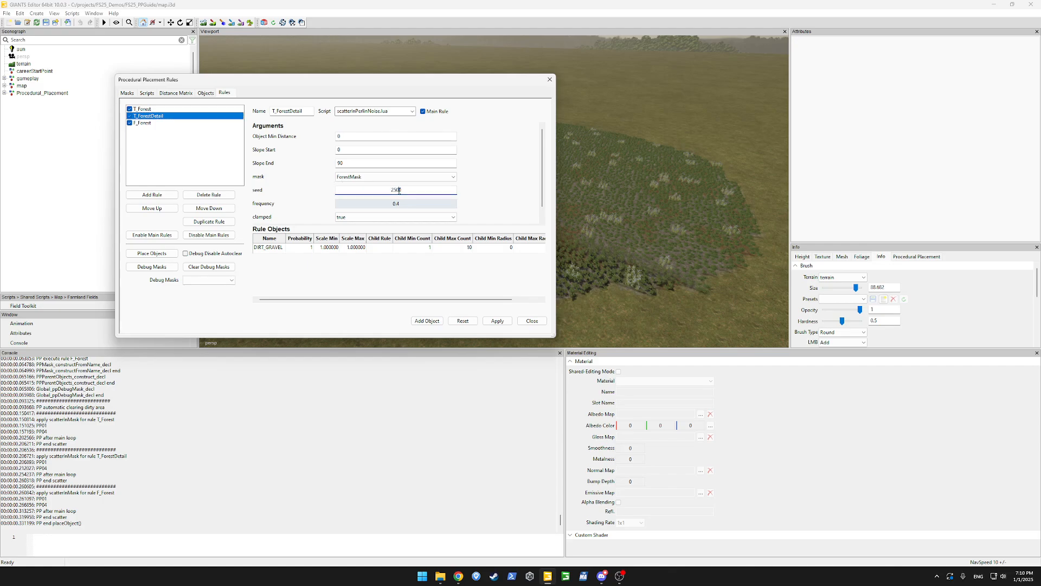
left_click(204, 124)
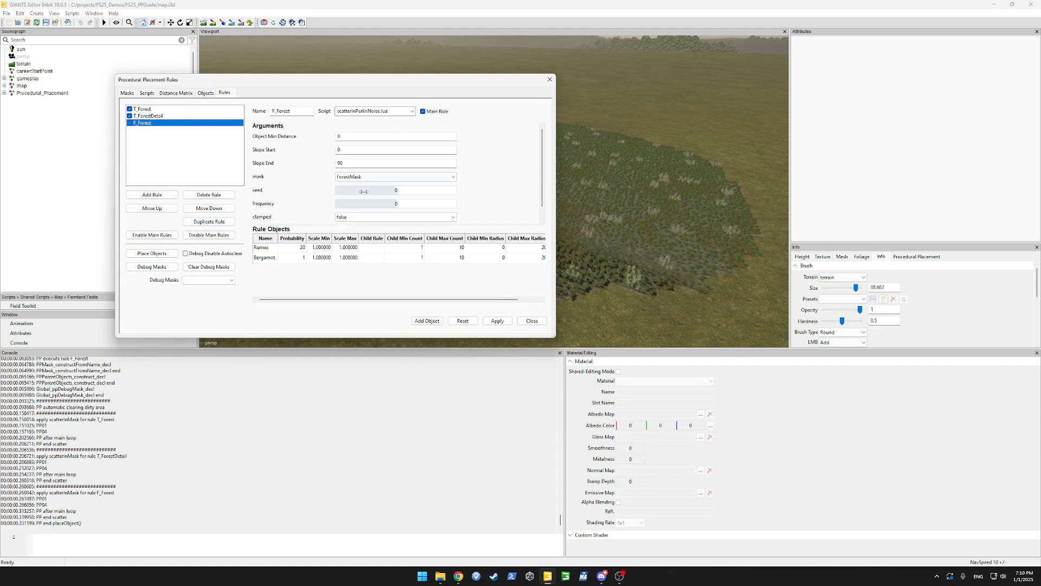
left_click(398, 190)
key("ctrl+v")
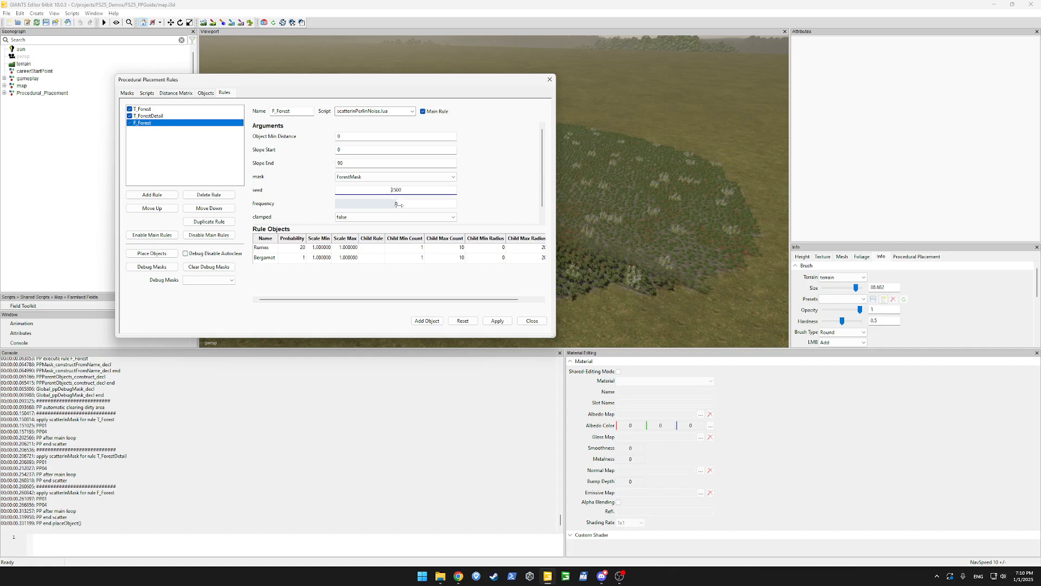
Set the F_Forest rule's frequency to 0.4 and its clamped option to true.
left_click(398, 204)
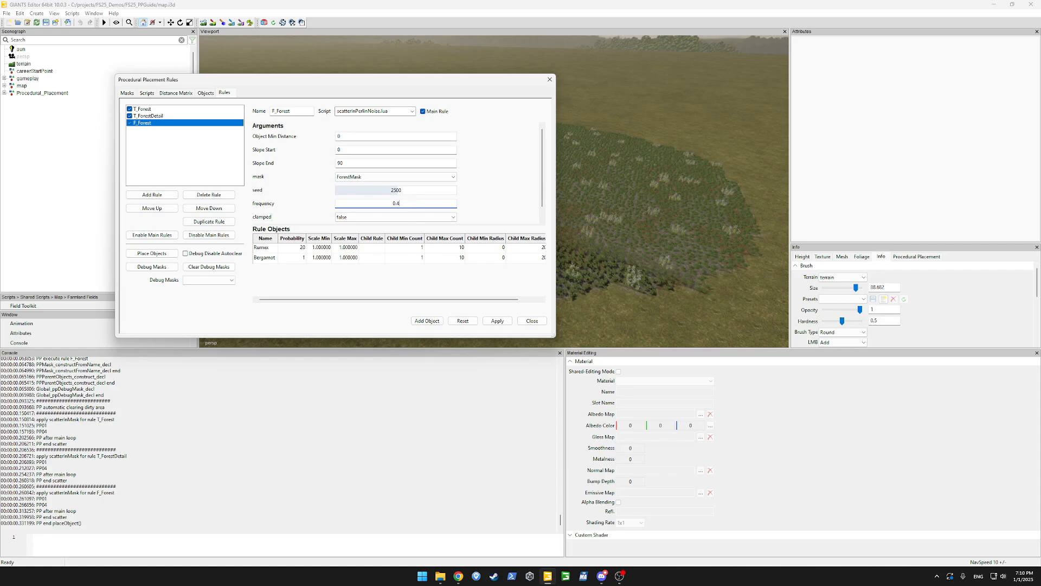
left_click(411, 219)
left_click(396, 232)
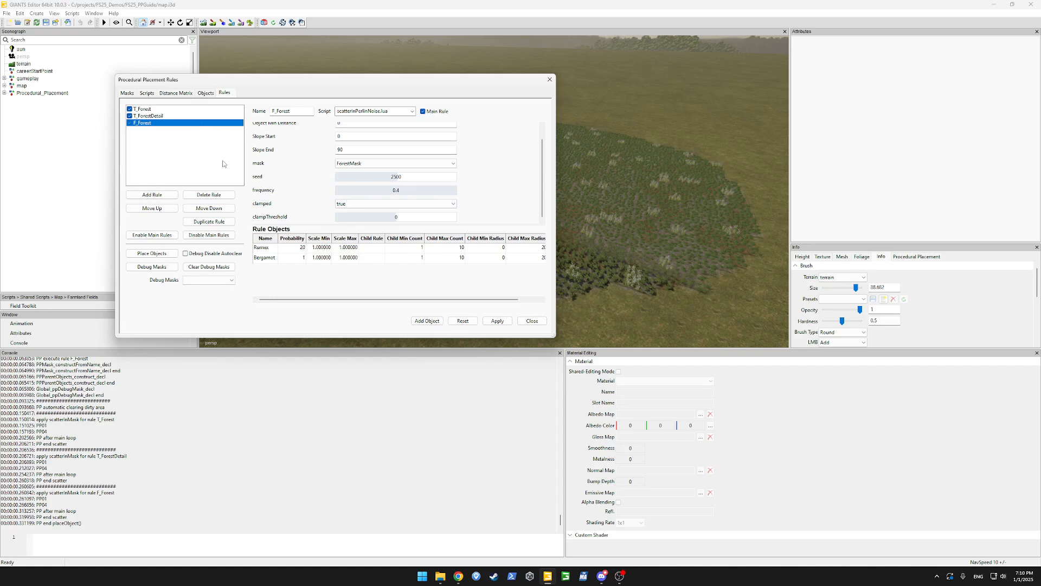
Copy the clampThreshold value 140 from the T_ForestDetail rule into F_Forest, apply it, and run object placement.
left_click(174, 116)
double_click(437, 220)
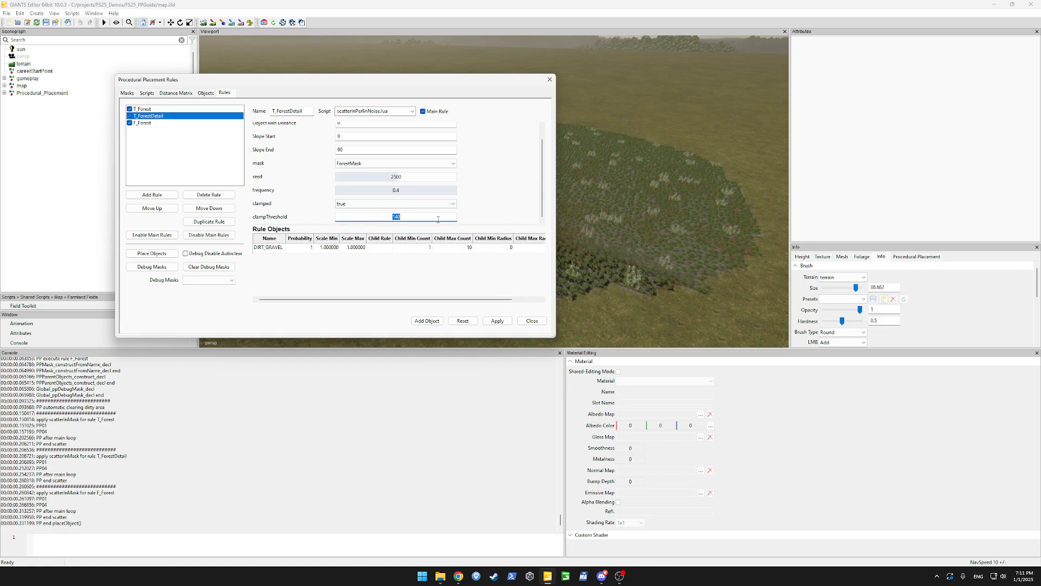
left_click(168, 123)
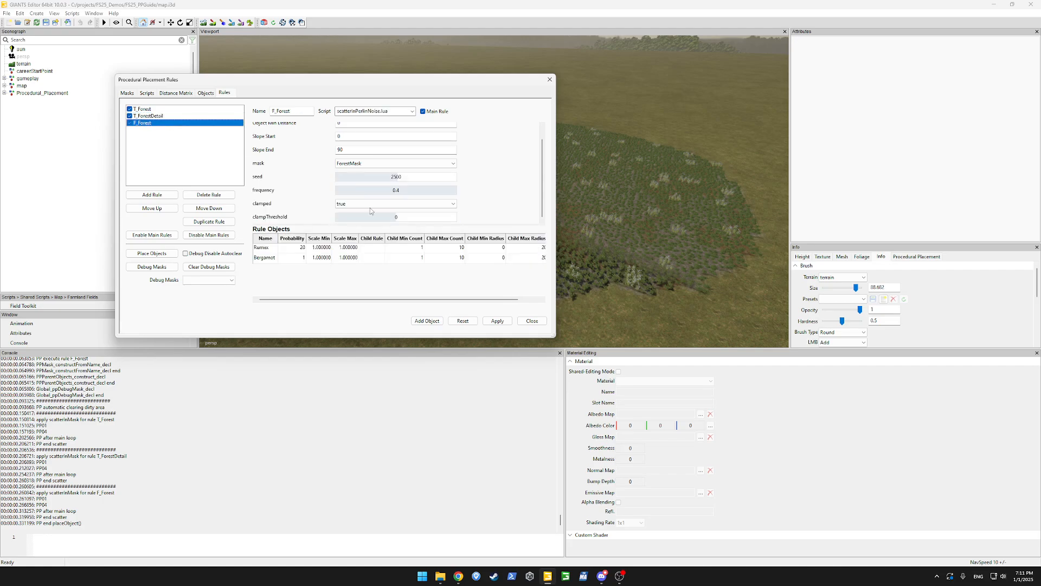
double_click(395, 217)
left_click(498, 320)
left_click(152, 253)
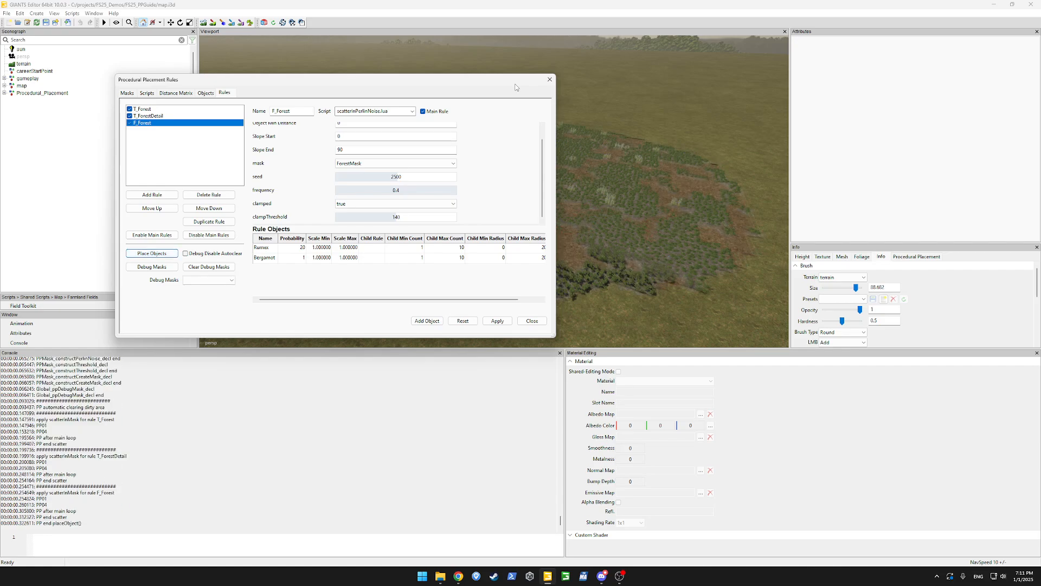
Examine the scattered foliage patches on the terrain up close and from a distance, keeping the rules dialog out of the way.
left_click_drag(515, 87, 275, 125)
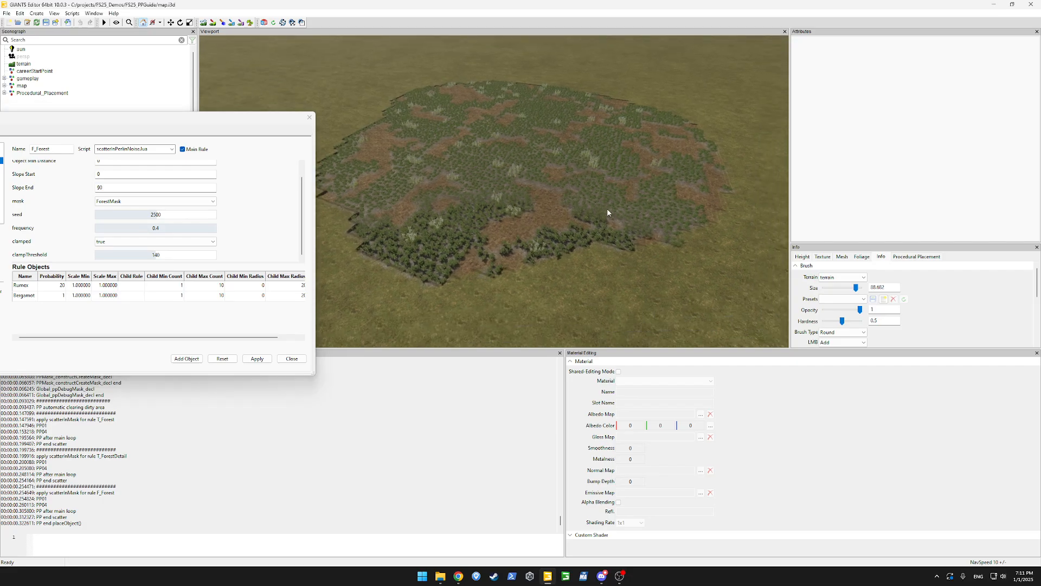
left_click_drag(607, 209, 546, 218, "alt")
scroll(587, 192, "up", 5)
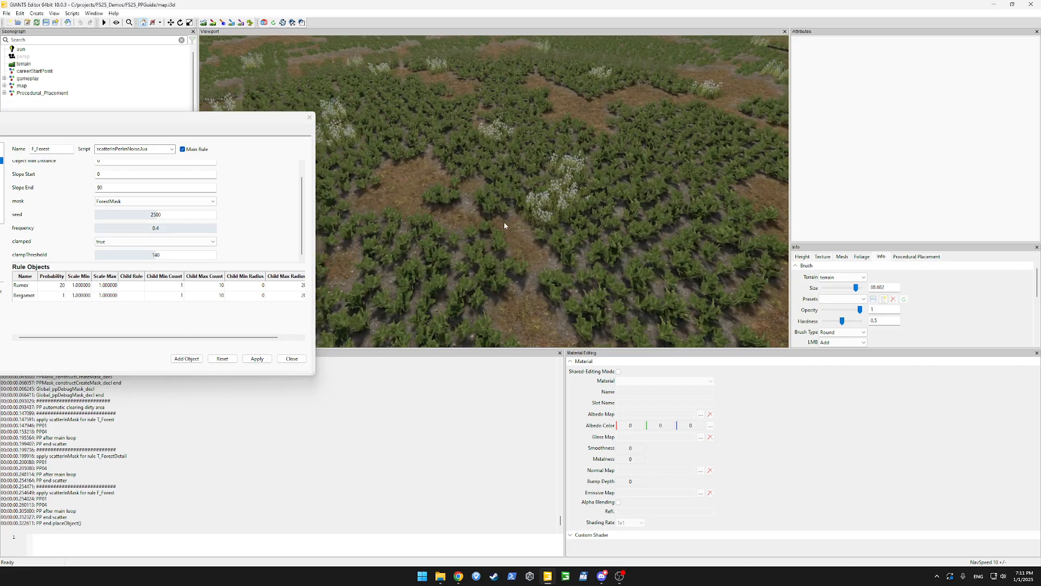
scroll(394, 194, "down", 10)
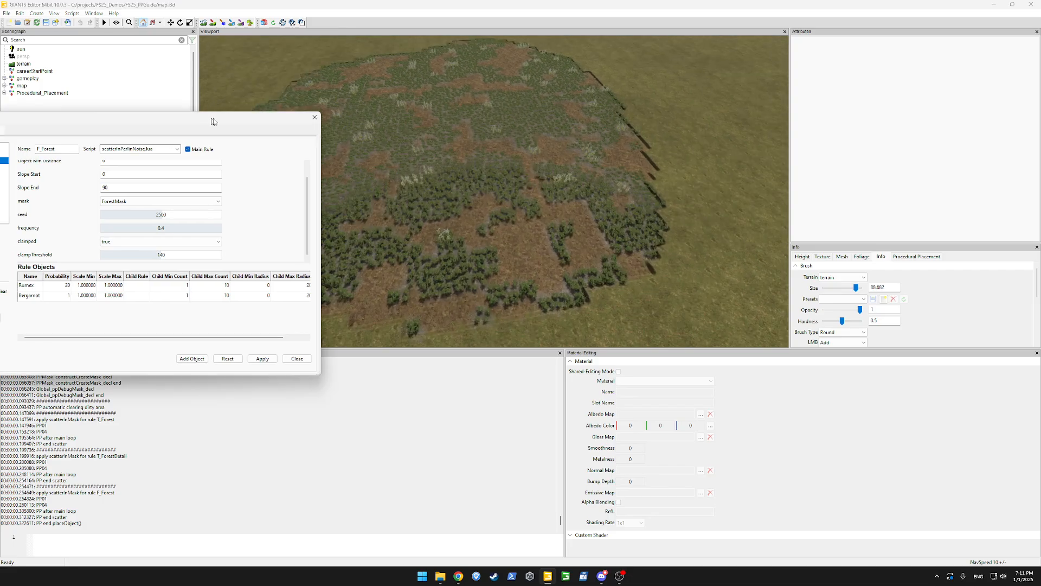
left_click_drag(233, 121, 319, 140)
left_click_drag(237, 143, 298, 116)
scroll(656, 188, "up", 5)
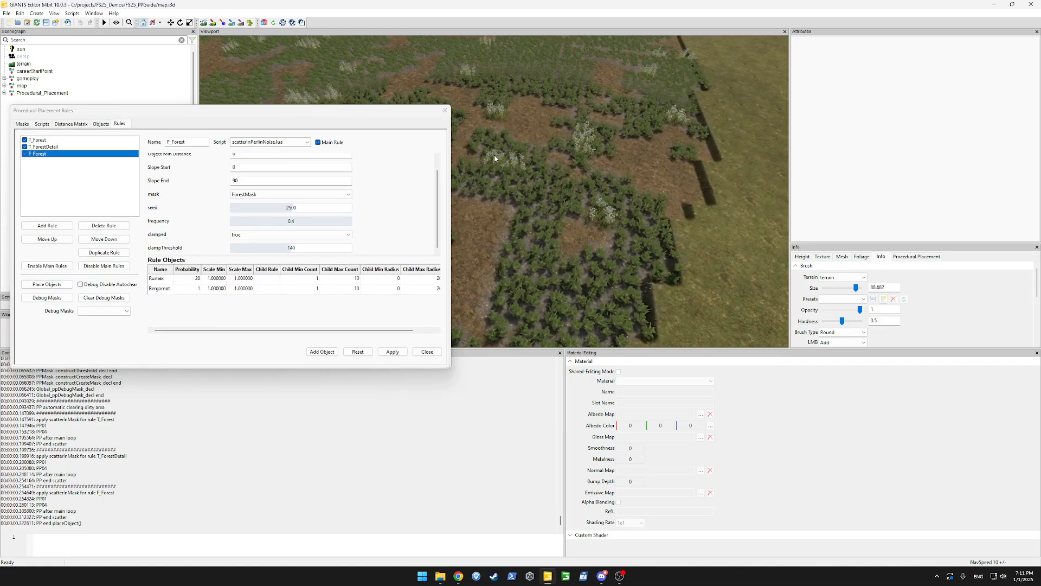
left_click_drag(345, 118, 242, 154)
scroll(420, 90, "down", 6)
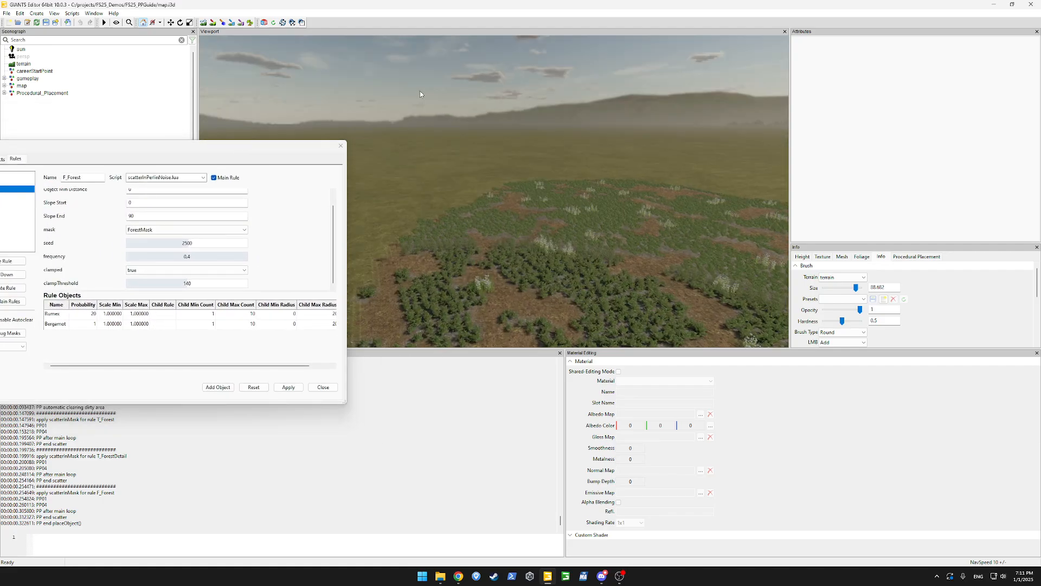
scroll(440, 103, "up", 6)
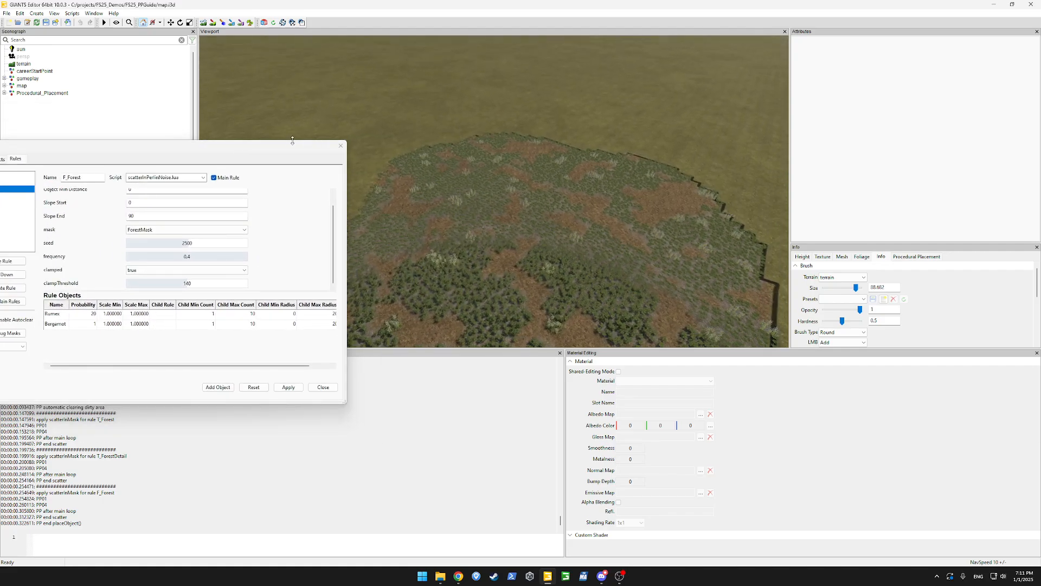
left_click_drag(289, 147, 381, 117)
scroll(616, 156, "up", 2)
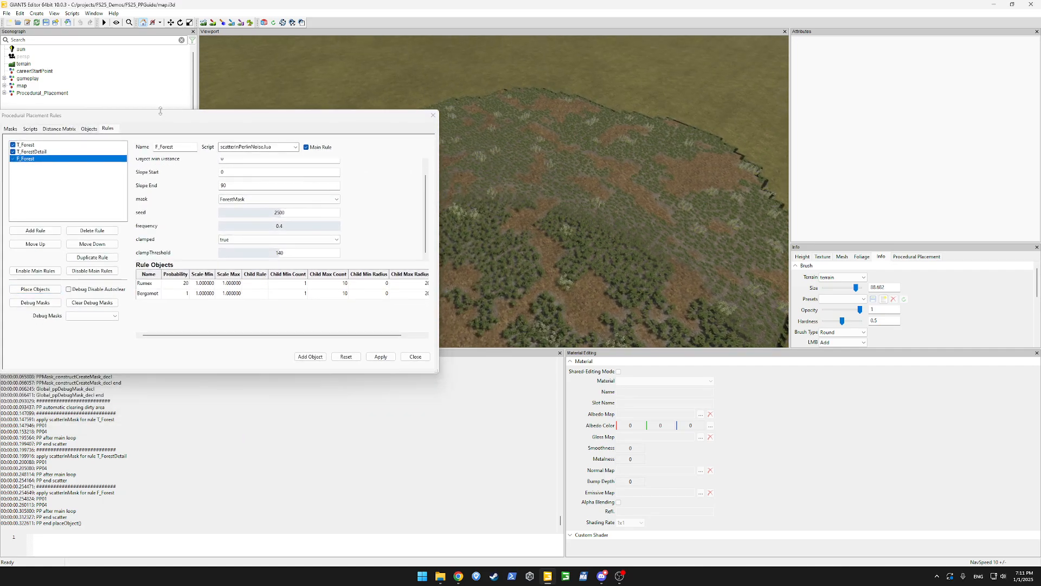
Add an i3d reference object pointing to oak_stage01.i3d in the game's data/maps/trees/oak folder.
left_click(89, 129)
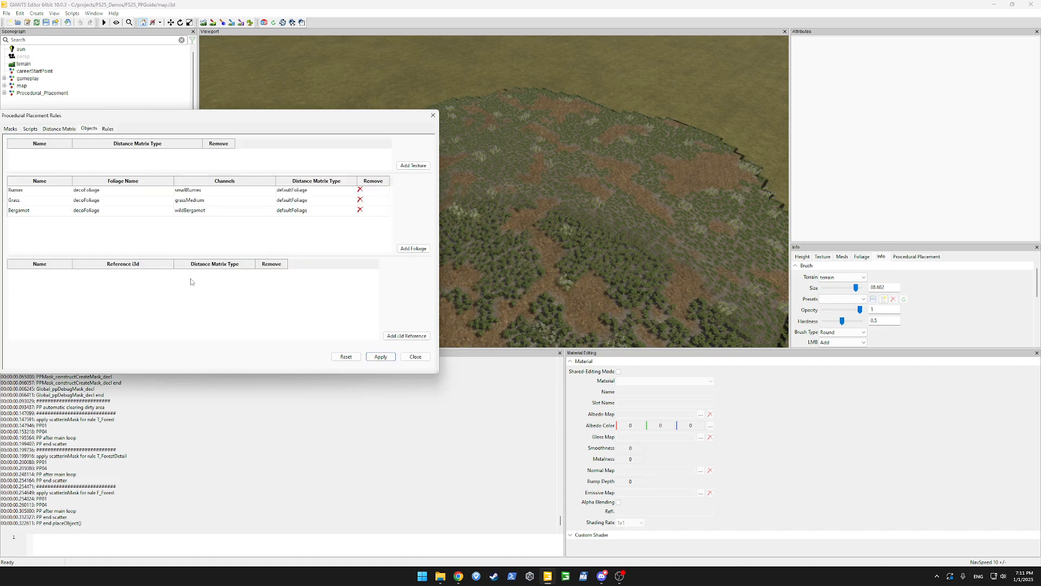
left_click(405, 335)
left_click(109, 276)
left_click(162, 273)
left_click(46, 204)
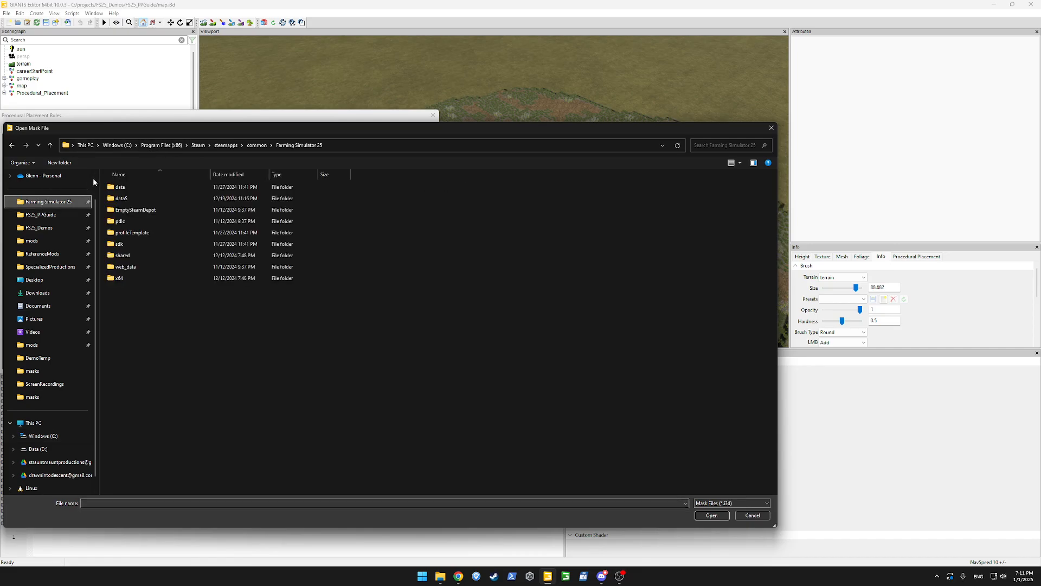
double_click(111, 188)
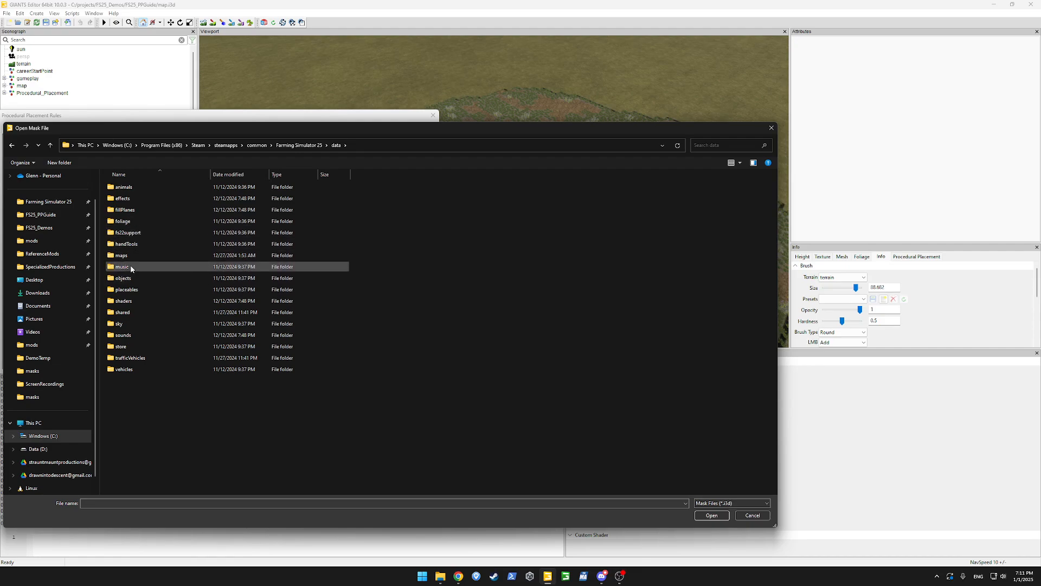
double_click(129, 291)
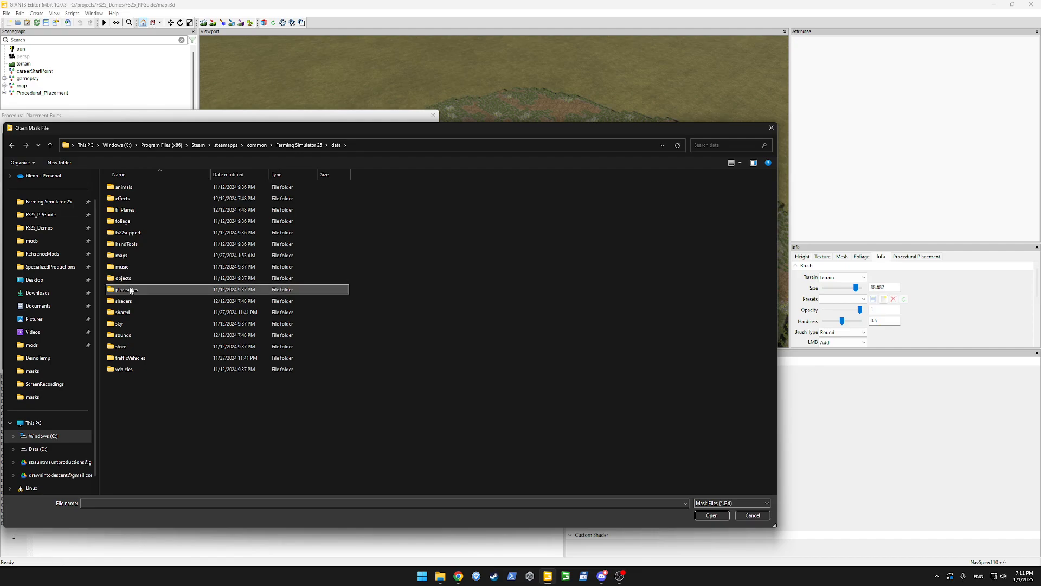
key("alt+Left")
double_click(123, 256)
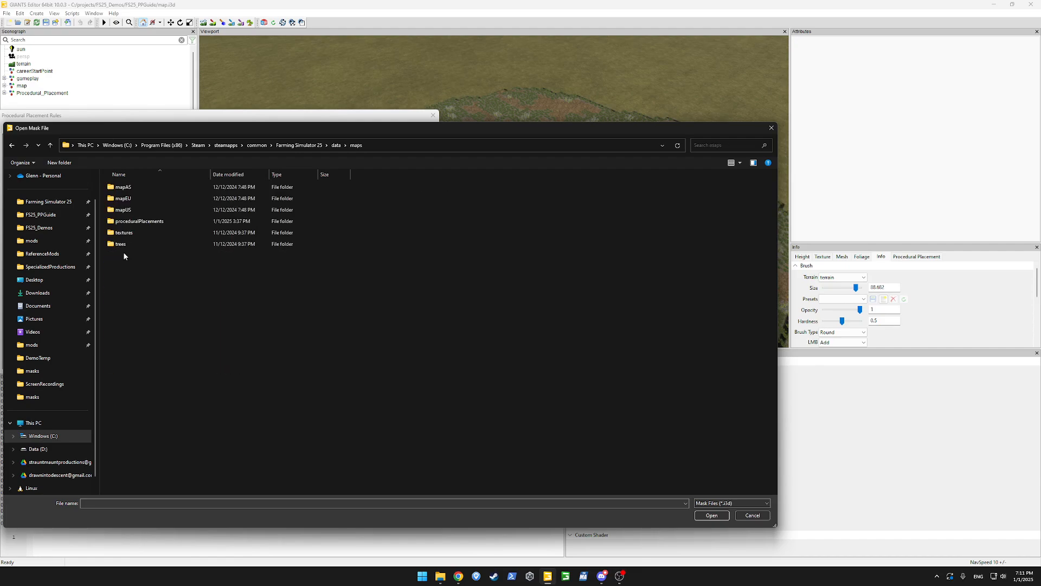
double_click(128, 234)
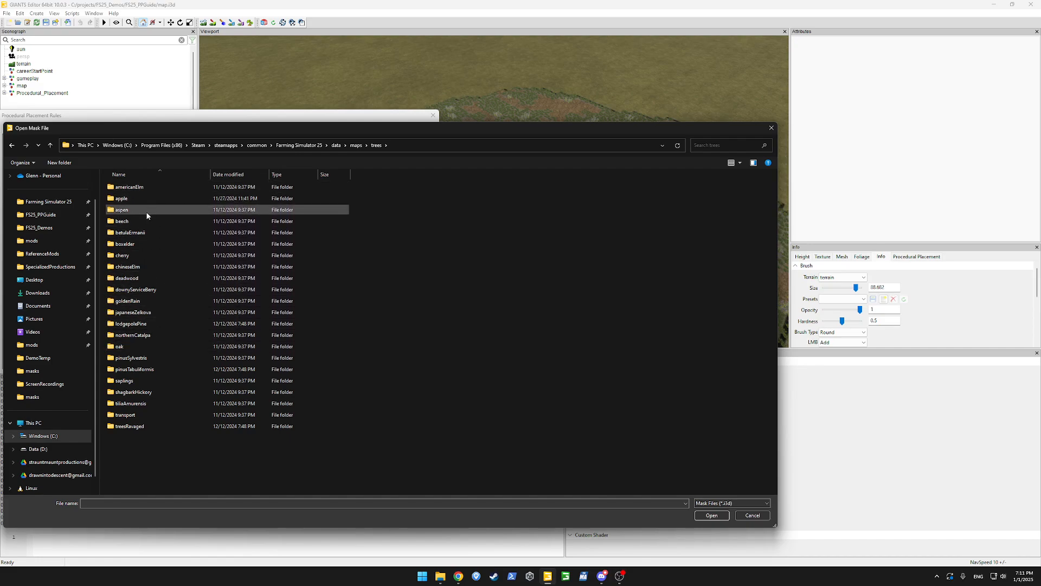
double_click(139, 346)
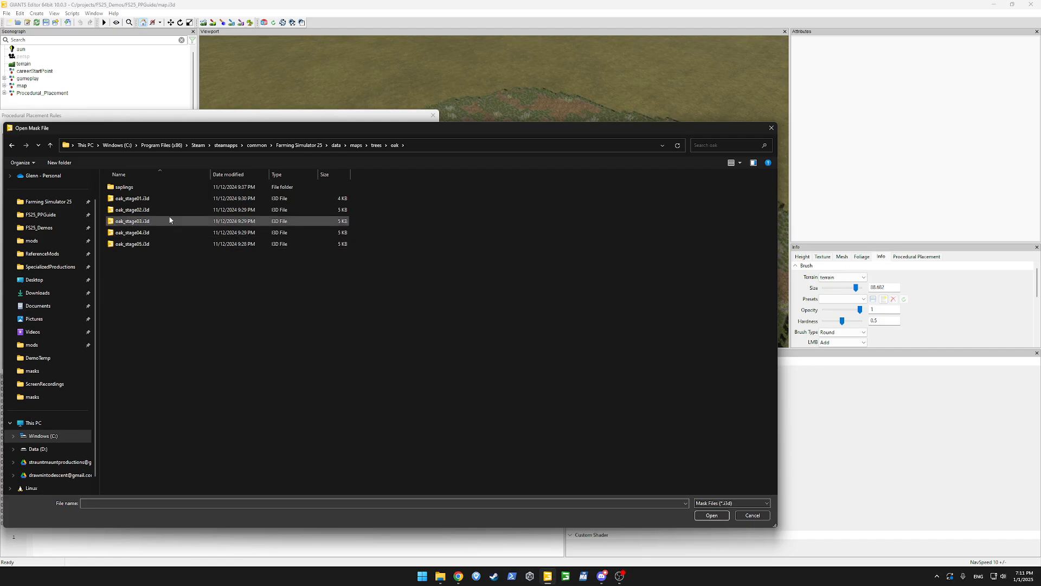
double_click(149, 199)
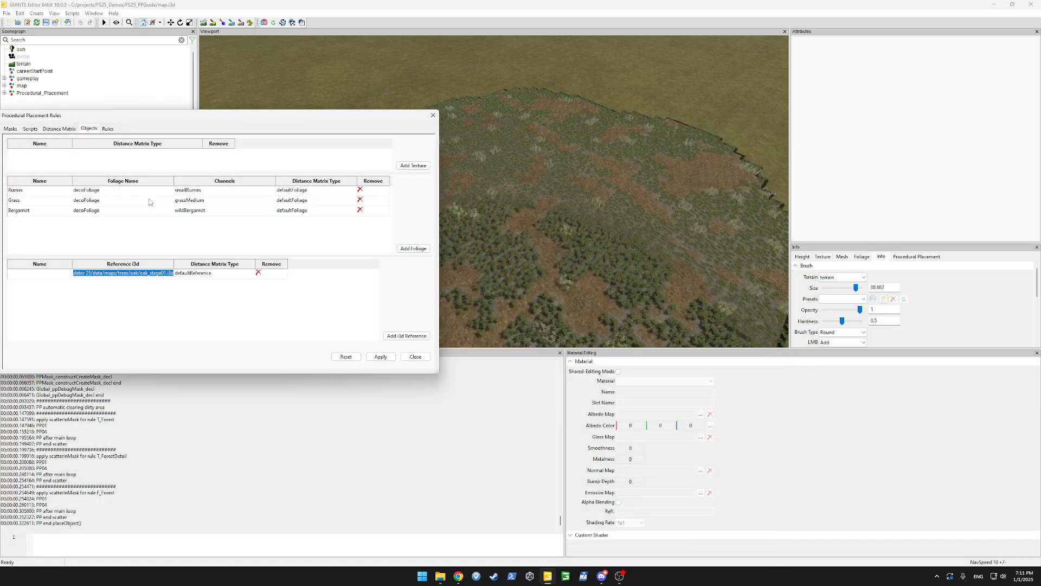
Add further i3d reference objects and link the second to oak_stage02.i3d and the third to oak_stage03.i3d.
left_click(410, 336)
double_click(103, 284)
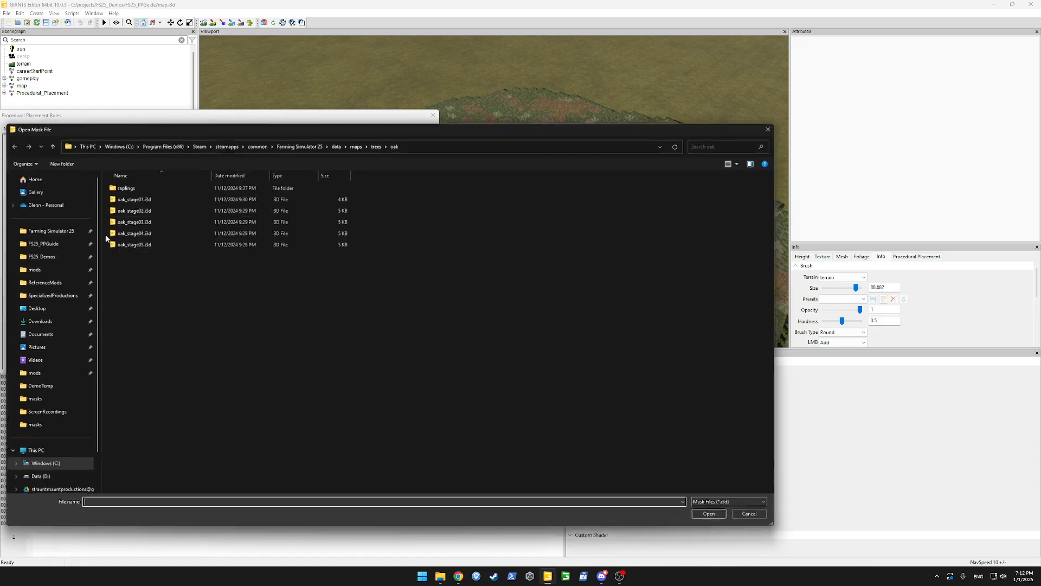
double_click(149, 209)
left_click(407, 336)
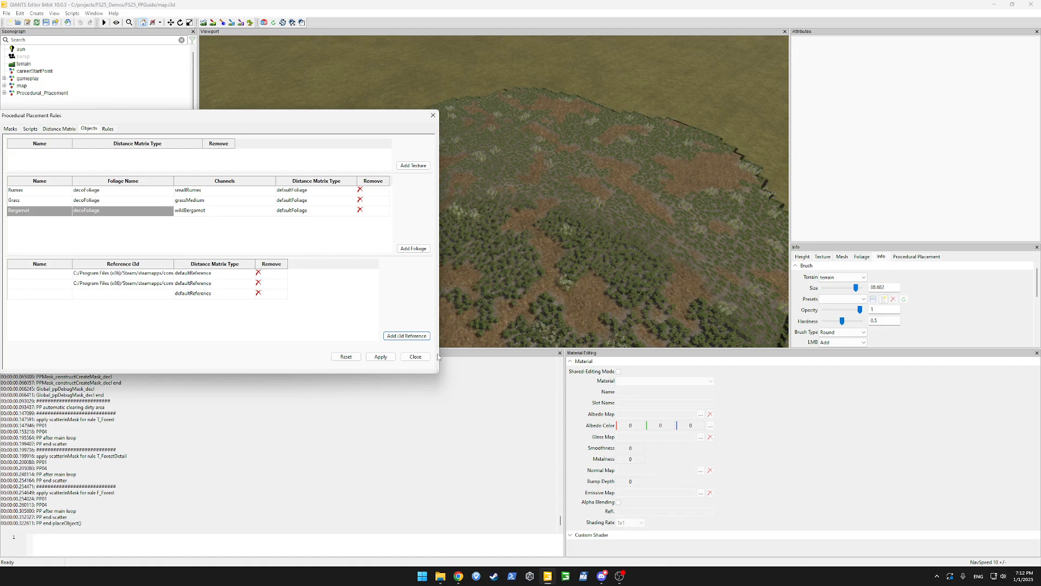
left_click(408, 336)
double_click(135, 292)
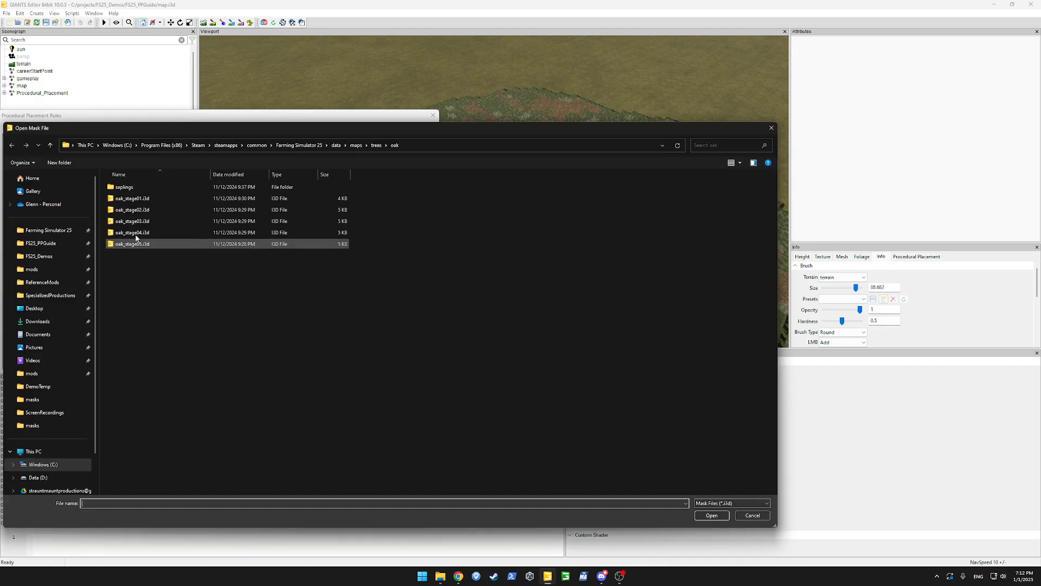
double_click(136, 225)
Link the fourth i3d reference to oak_stage04.i3d and add a fifth one using oak_stage05.i3d.
double_click(119, 305)
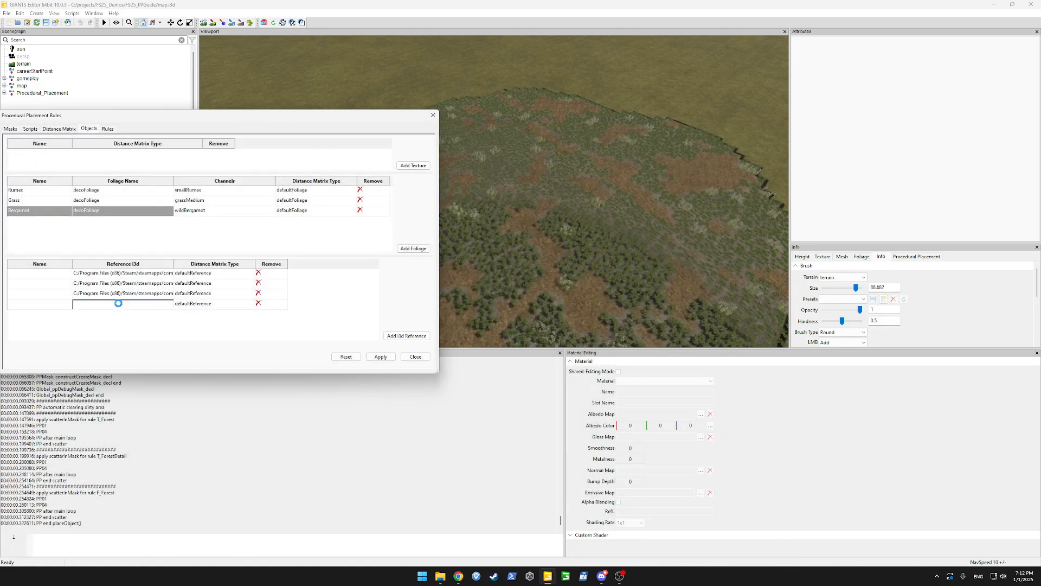
double_click(138, 239)
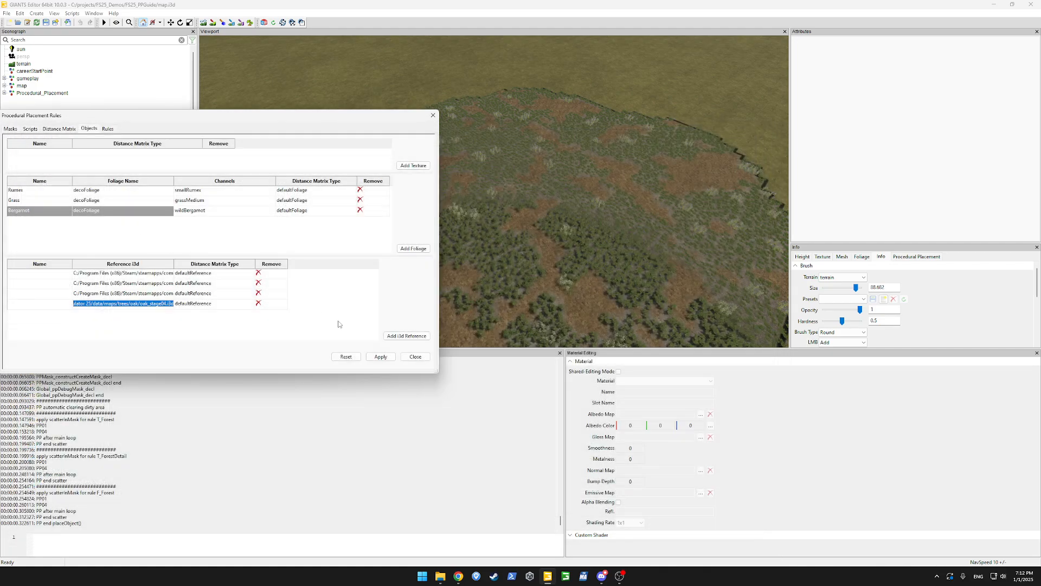
left_click(407, 336)
double_click(160, 315)
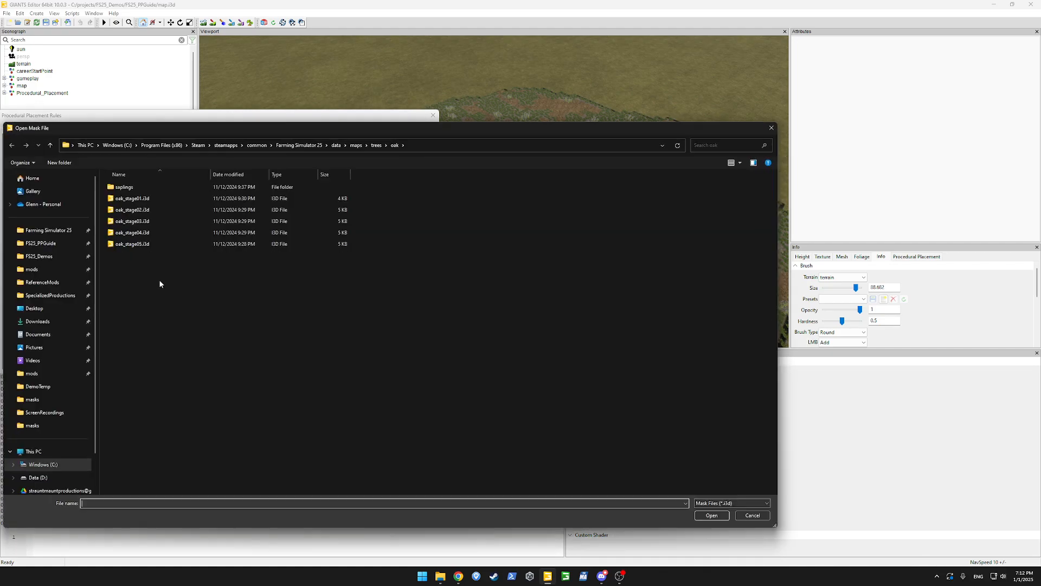
double_click(139, 242)
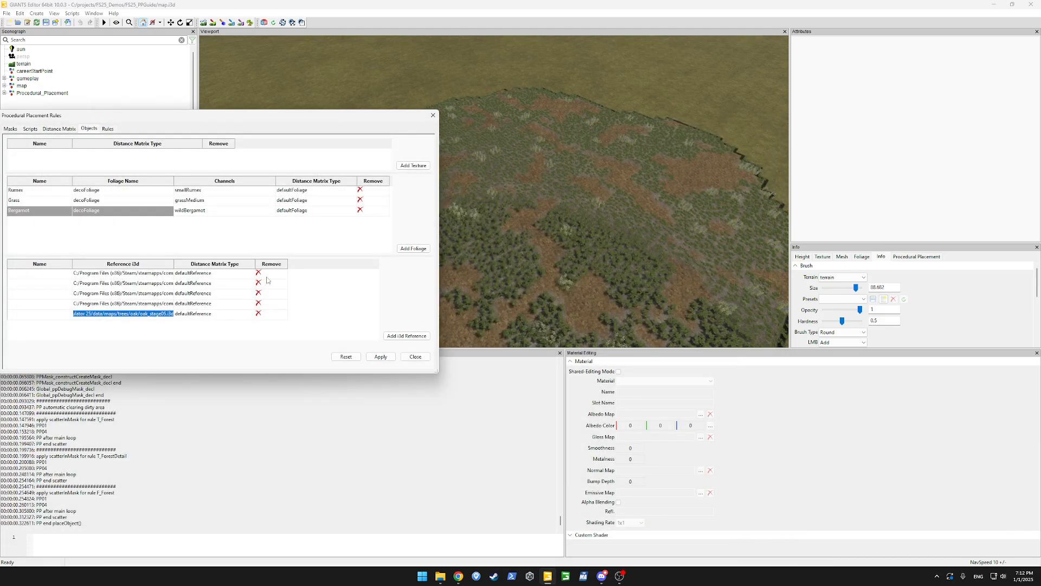
Name the five oak references Oak1 through Oak5 in stage order and apply the object list.
double_click(59, 275)
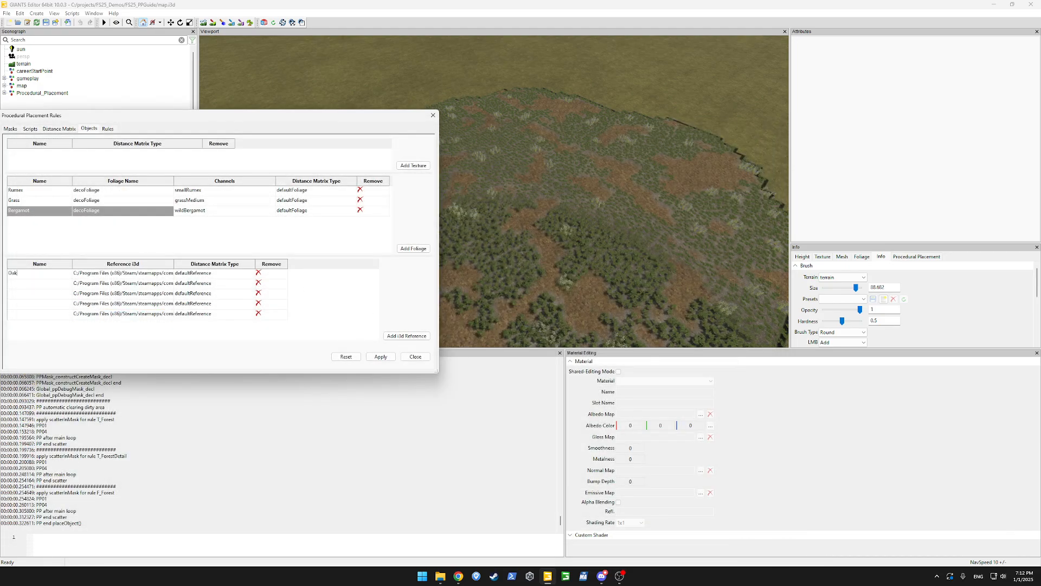
key("ctrl+a")
double_click(59, 283)
double_click(56, 292)
type("Oak1")
key("BackSpace")
type("3")
key("Return")
key("Return")
type("Oak1")
key("BackSpace")
type("5")
key("Return")
left_click(380, 356)
Add a new placement rule named O_Forest.
left_click(107, 129)
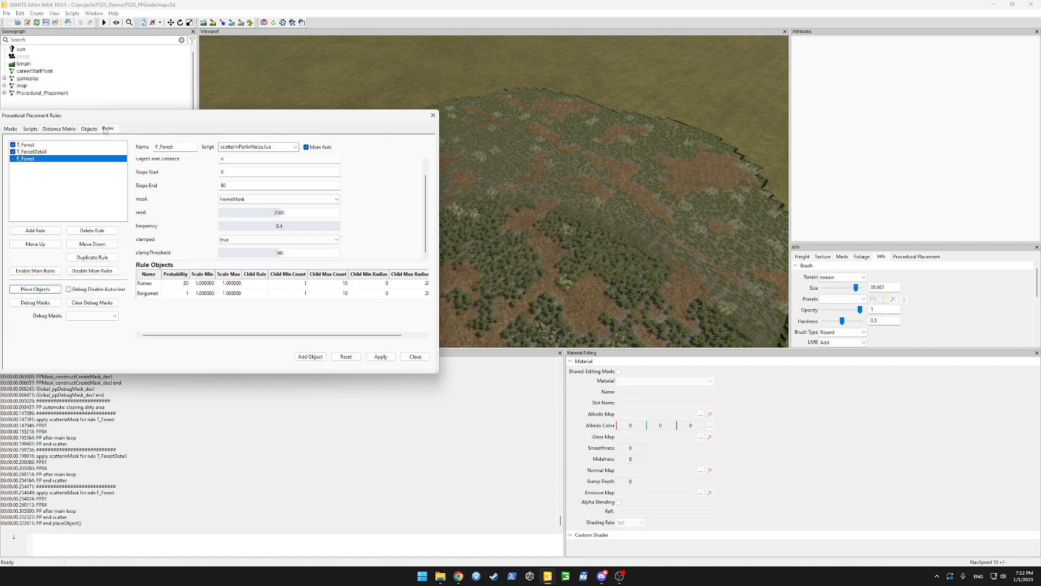
left_click(27, 231)
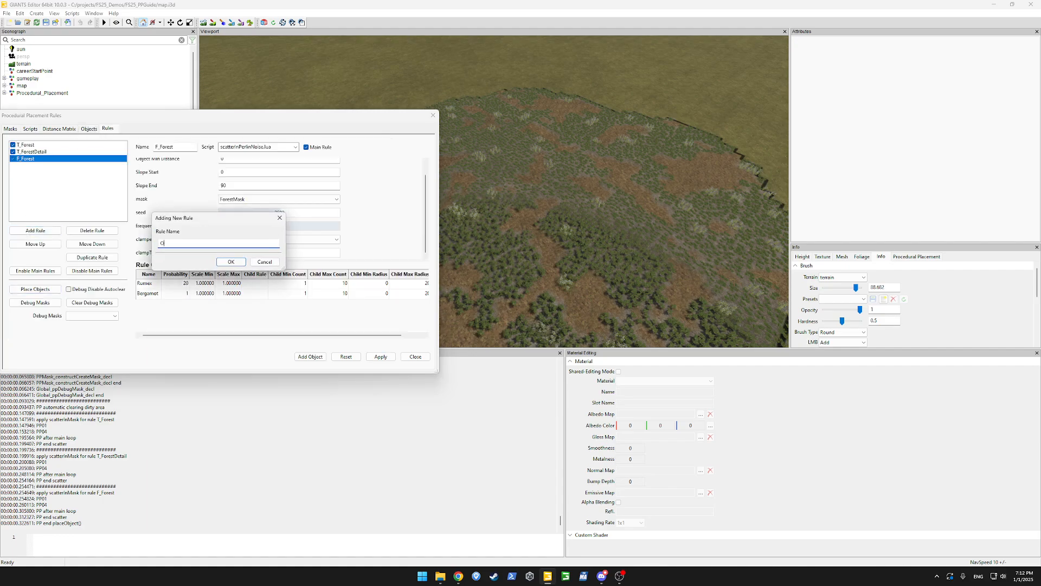
type("O_Forest")
key("Return")
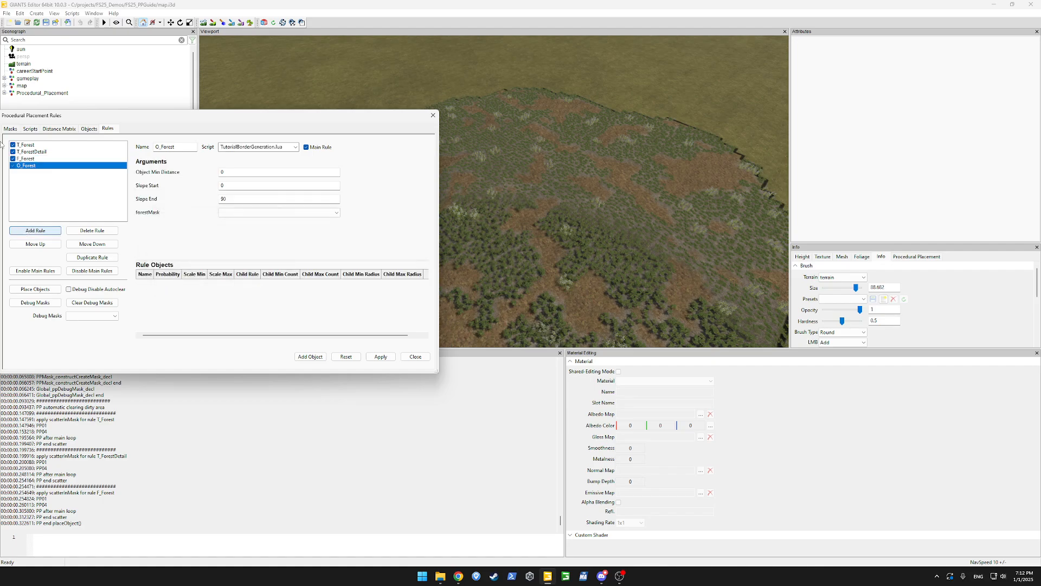
Set the O_Forest rule's script to scatterInMask.lua and its mask to ForestMask.
left_click(236, 58)
left_click(295, 147)
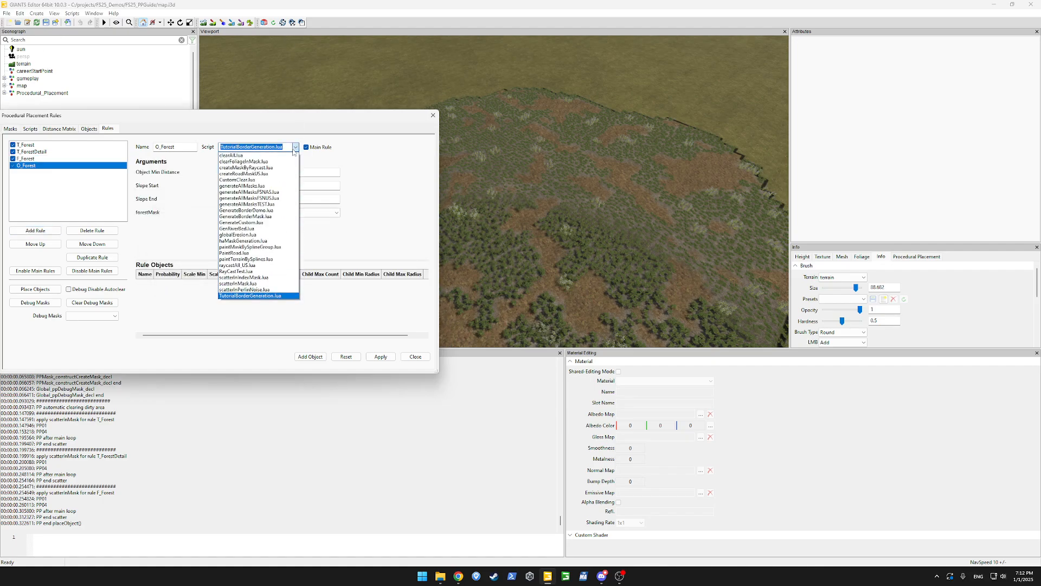
left_click(255, 287)
left_click(259, 213)
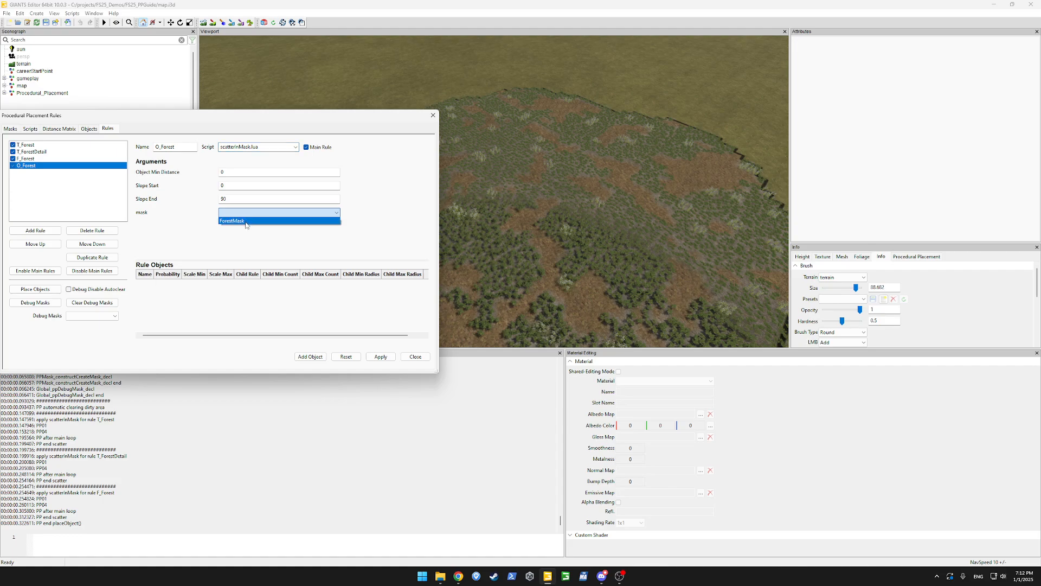
left_click(247, 223)
Add three rule objects to the O_Forest rule and set the first one to Oak5.
left_click(311, 356)
left_click(312, 357)
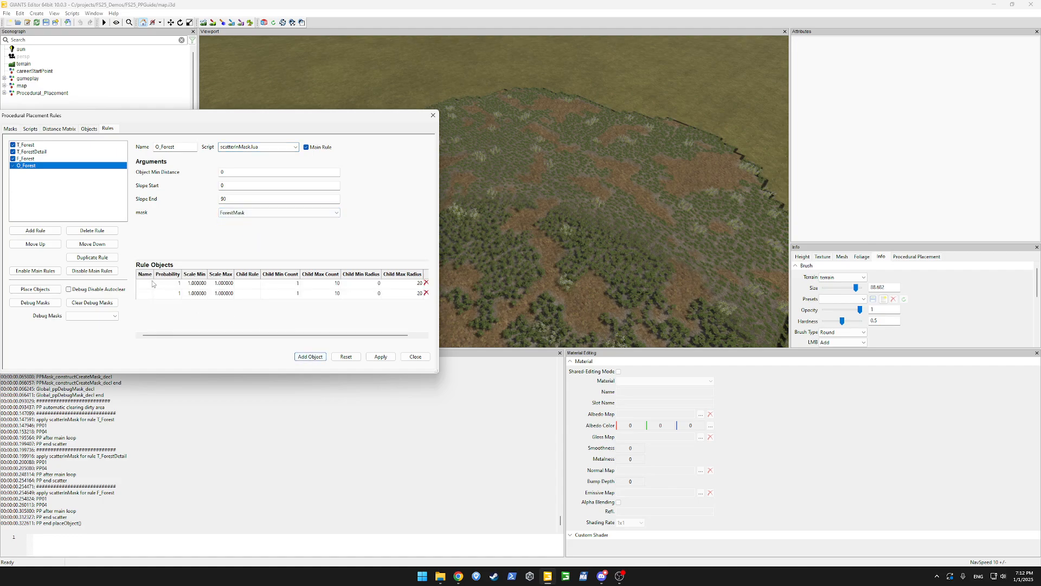
left_click(305, 358)
double_click(147, 284)
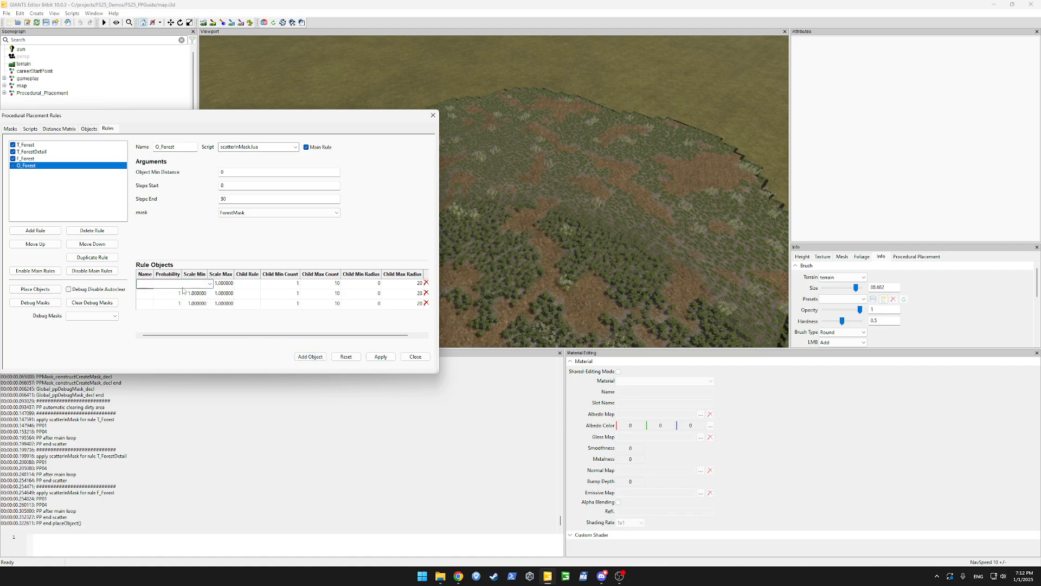
left_click(210, 284)
scroll(176, 467, "down", 20)
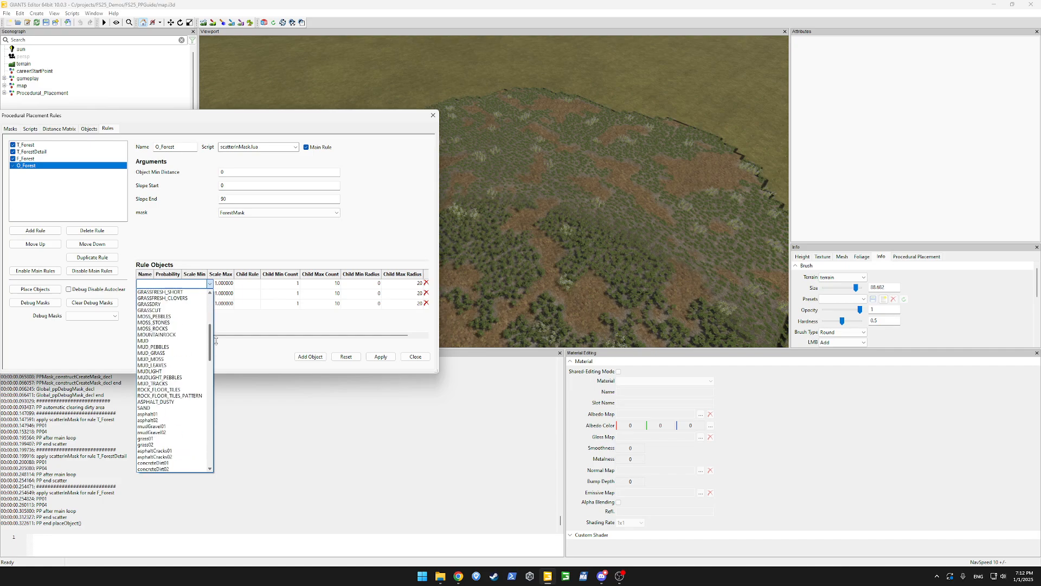
left_click(176, 467)
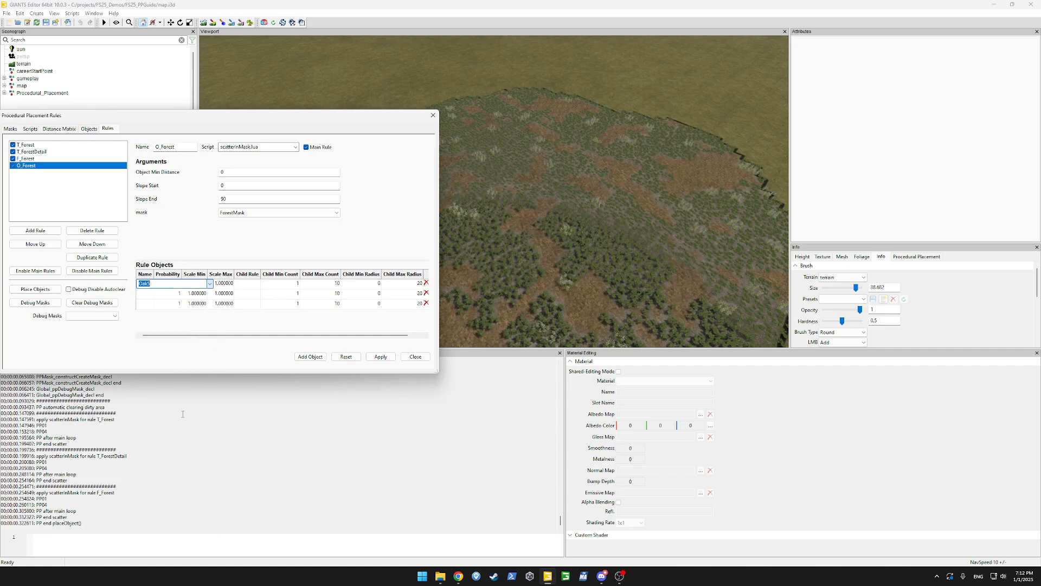
Set the O_Forest rule's second object to Oak4 and its third object to Oak2.
double_click(153, 295)
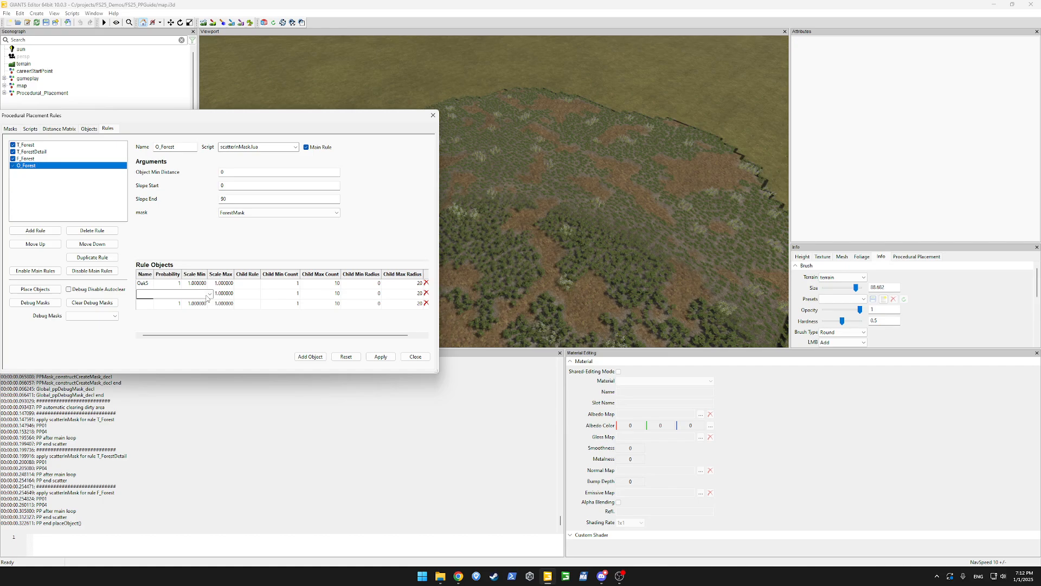
left_click(209, 293)
left_click_drag(212, 329, 217, 438)
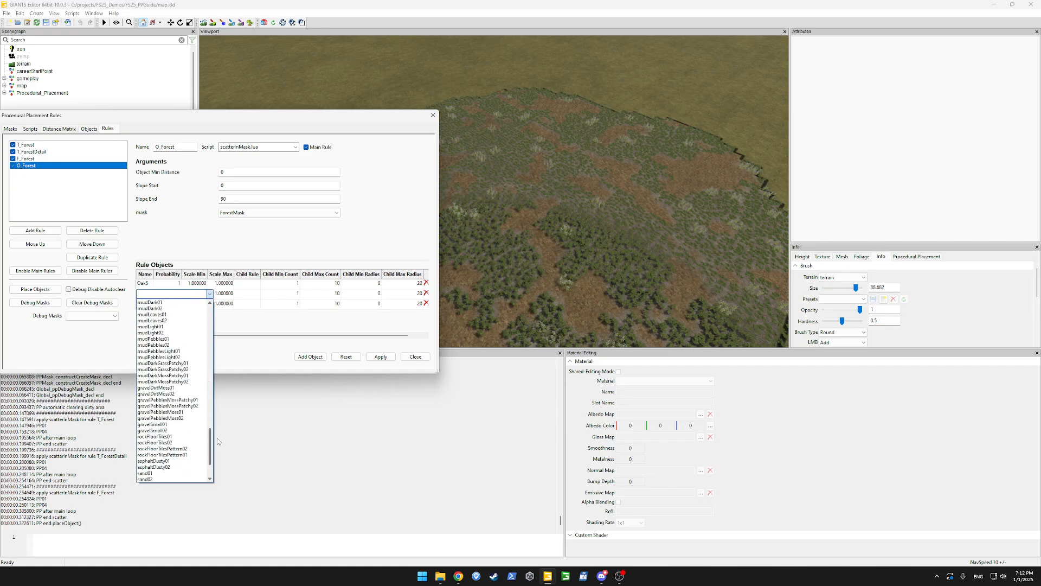
left_click(158, 468)
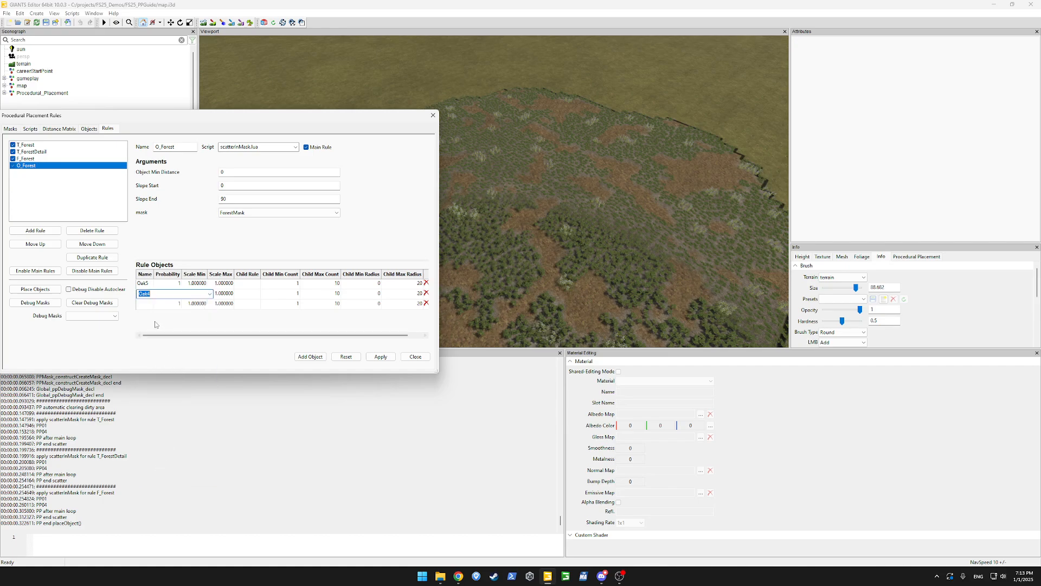
double_click(143, 304)
left_click(210, 304)
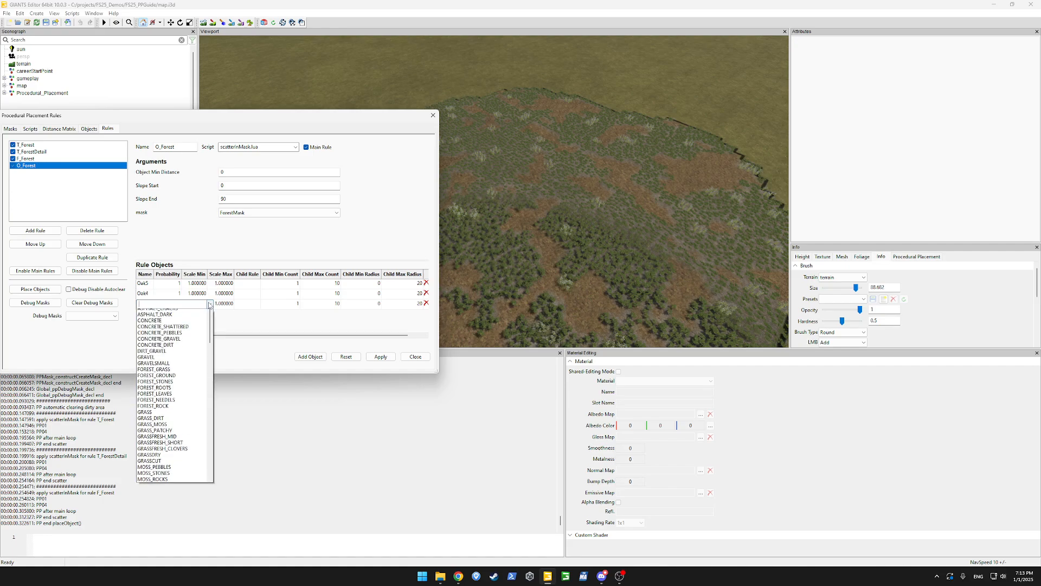
left_click_drag(211, 334, 214, 473)
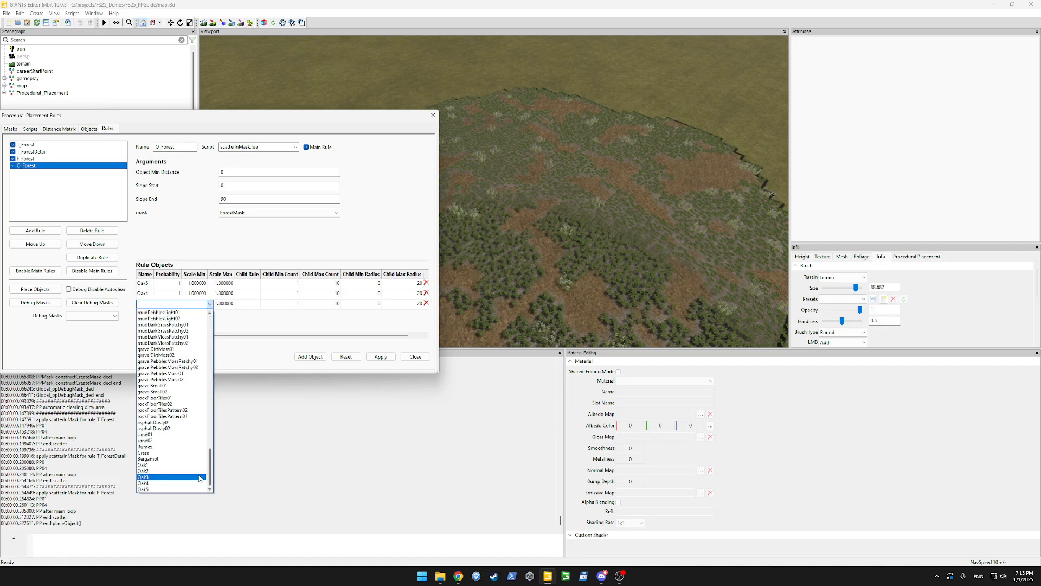
left_click(154, 476)
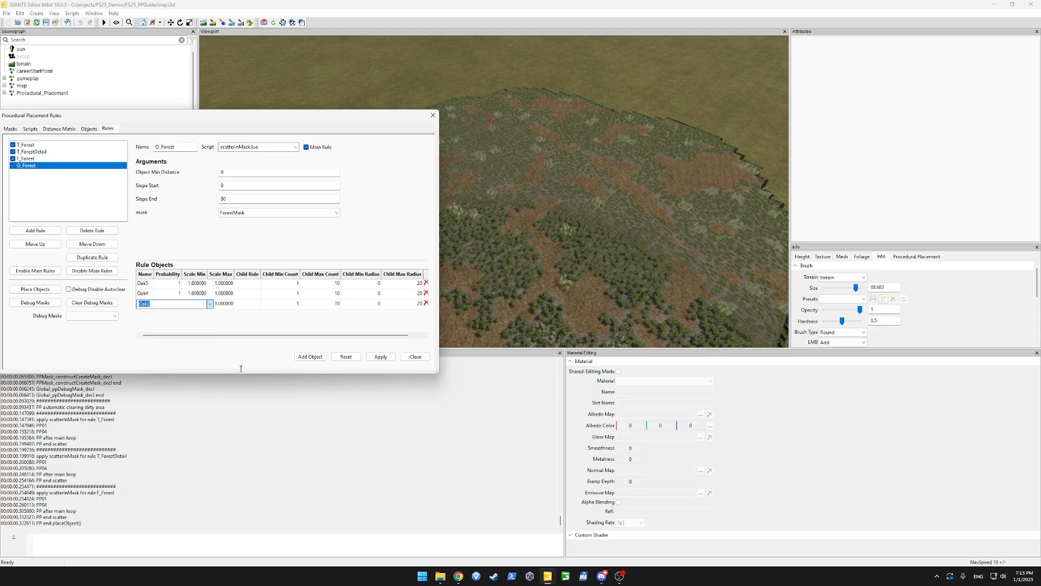
Add a fourth rule object to O_Forest and set it to Oak1.
left_click(310, 357)
left_click(145, 315)
left_click(145, 315)
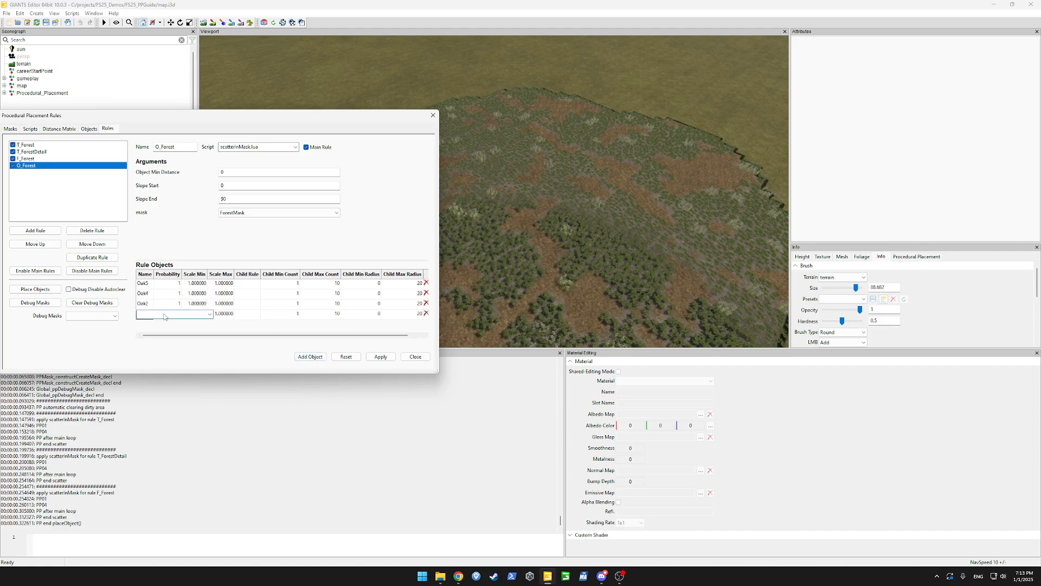
left_click(210, 314)
left_click_drag(210, 351, 216, 385)
scroll(174, 412, "down", 10)
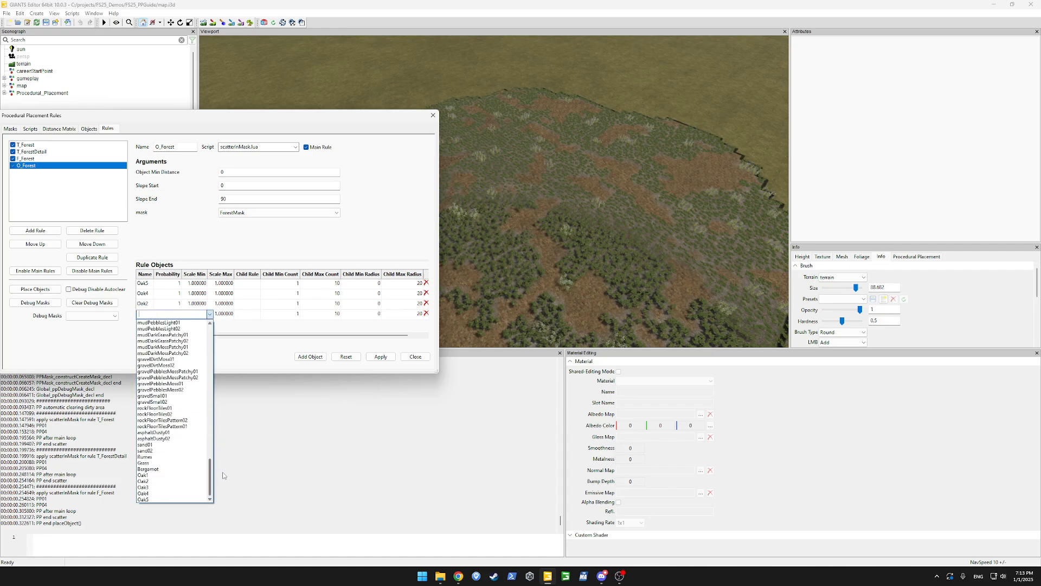
left_click(152, 469)
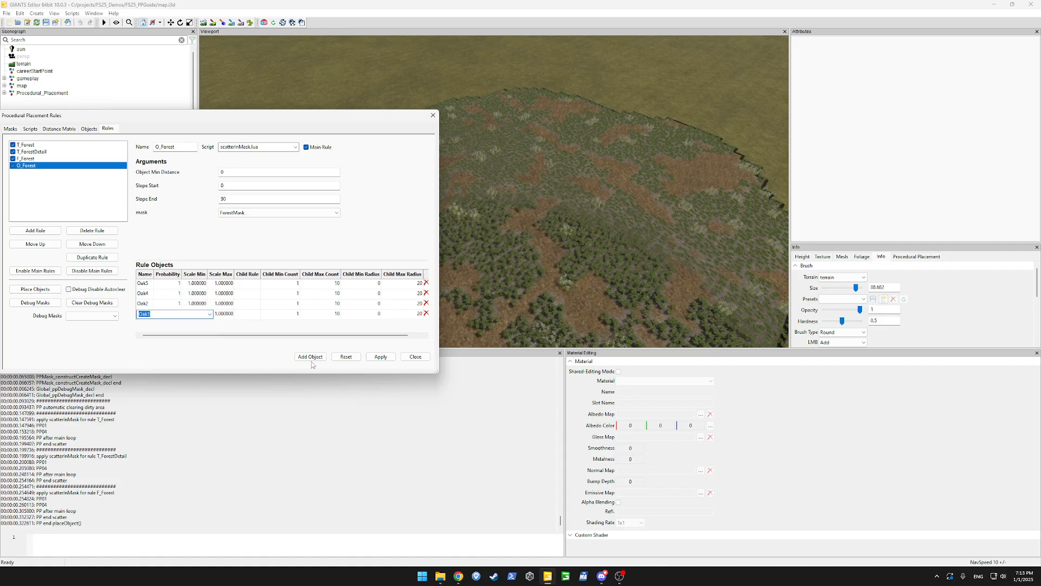
Set the minimum scale to 80 for Oak5, 60 for Oak4, 20 for Oak2 and 10 for Oak1.
double_click(198, 286)
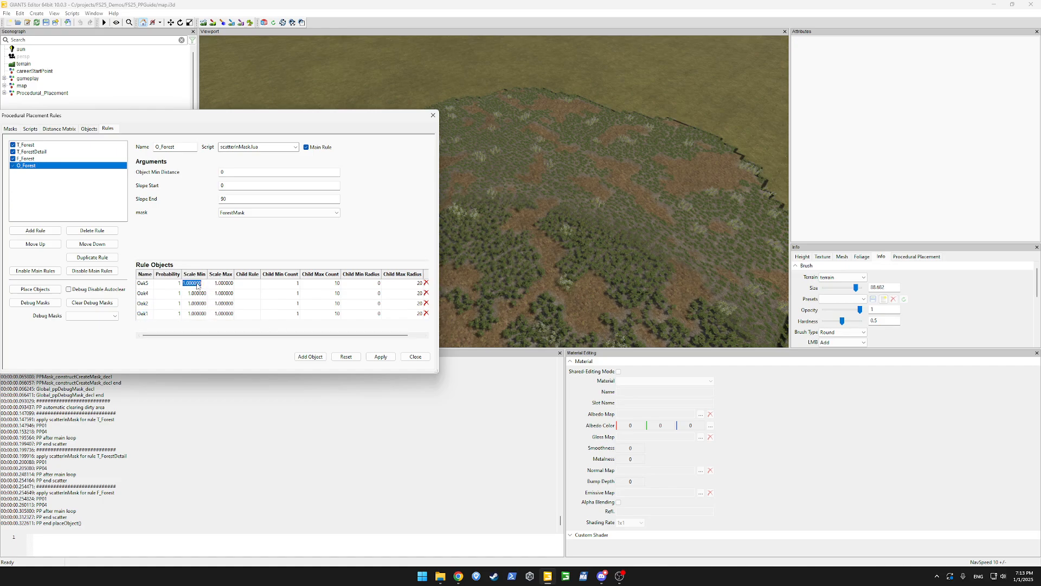
type("80")
double_click(193, 293)
type("60")
double_click(195, 304)
type("20")
left_click(194, 315)
double_click(193, 315)
type("10")
key("Return")
Apply the O_Forest rule, place the objects and view the scattered oaks in the forest area.
left_click(380, 356)
left_click(387, 359)
left_click(46, 292)
left_click(53, 285)
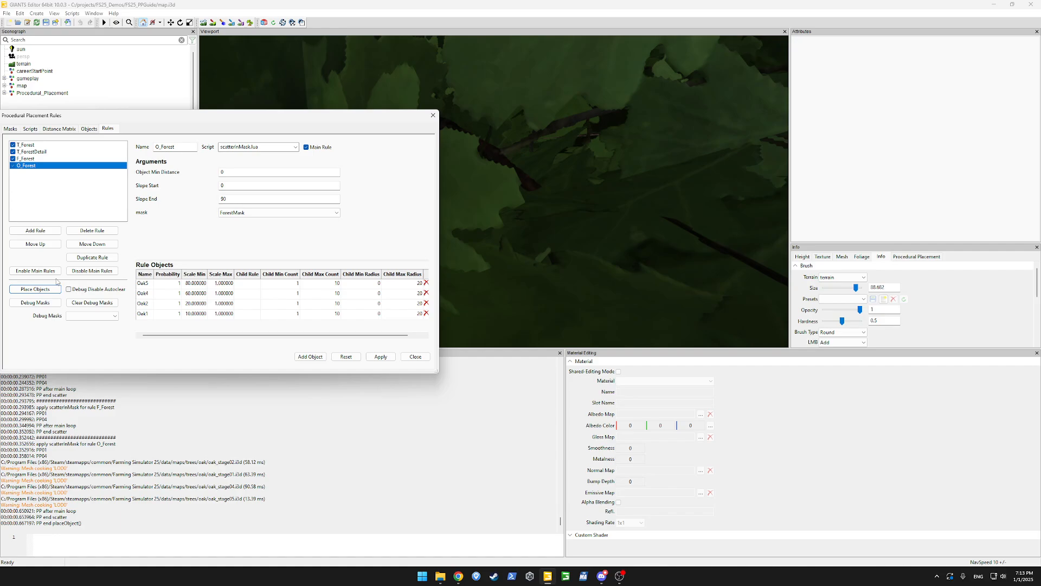
left_click_drag(400, 116, 178, 175)
scroll(403, 157, "down", 10)
left_click_drag(429, 157, 588, 95, "alt")
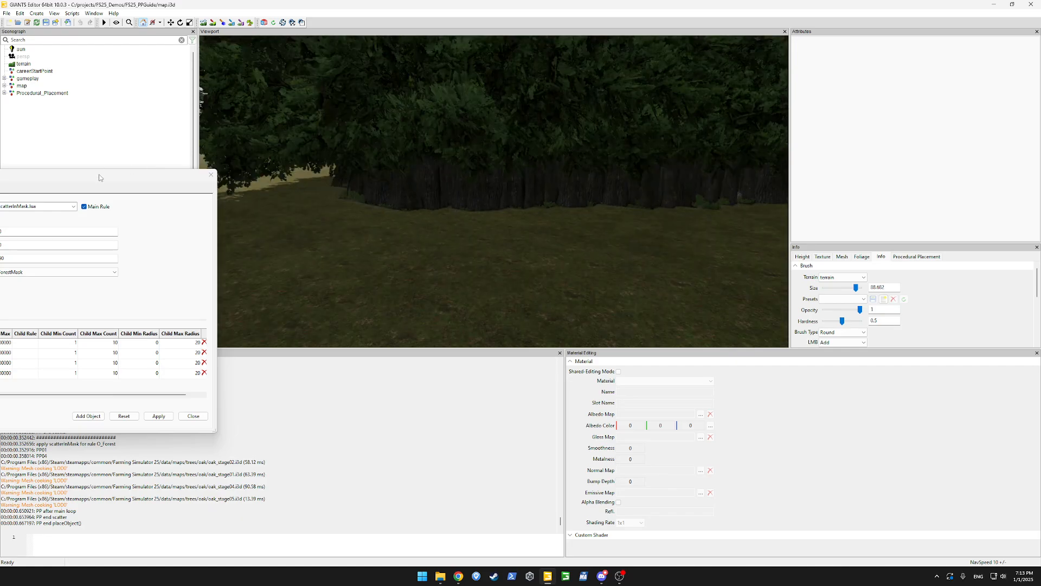
Set O_Forest's object min distance to 5, apply it, place the objects again and check the tree spacing.
left_click_drag(99, 177, 460, 120)
left_click(488, 167)
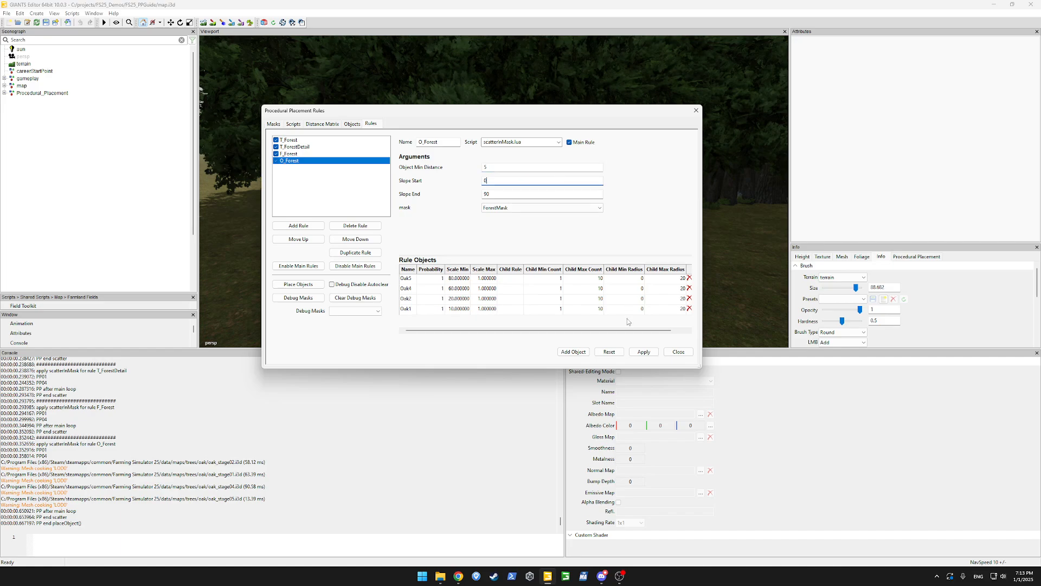
left_click(644, 351)
left_click(292, 284)
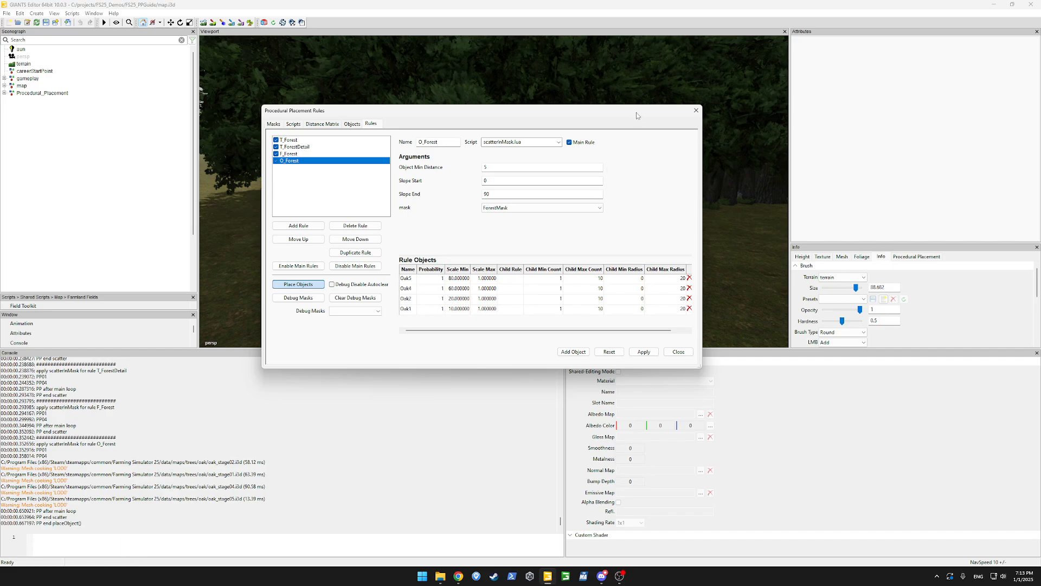
left_click_drag(636, 113, 243, 201)
left_click_drag(477, 202, 440, 227, "alt")
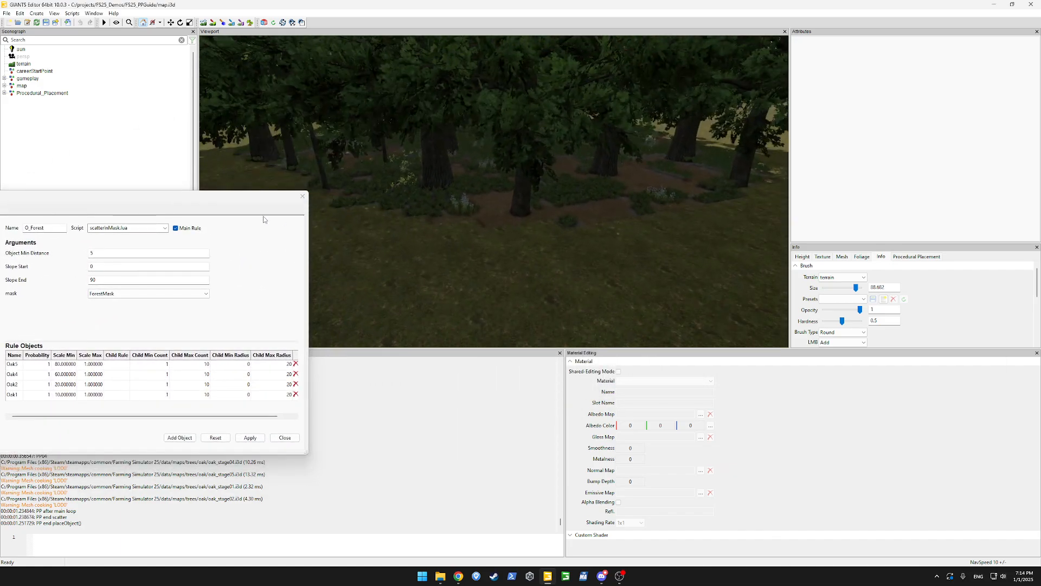
Set O_Forest's object min distance to 10, apply it and place the objects again.
double_click(117, 254)
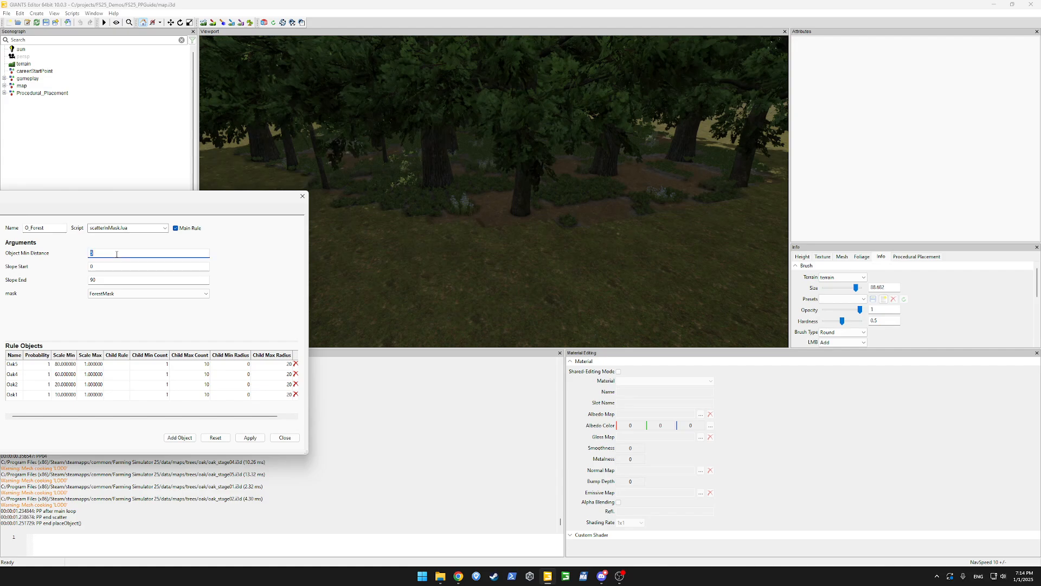
left_click(250, 437)
left_click_drag(207, 203, 349, 183)
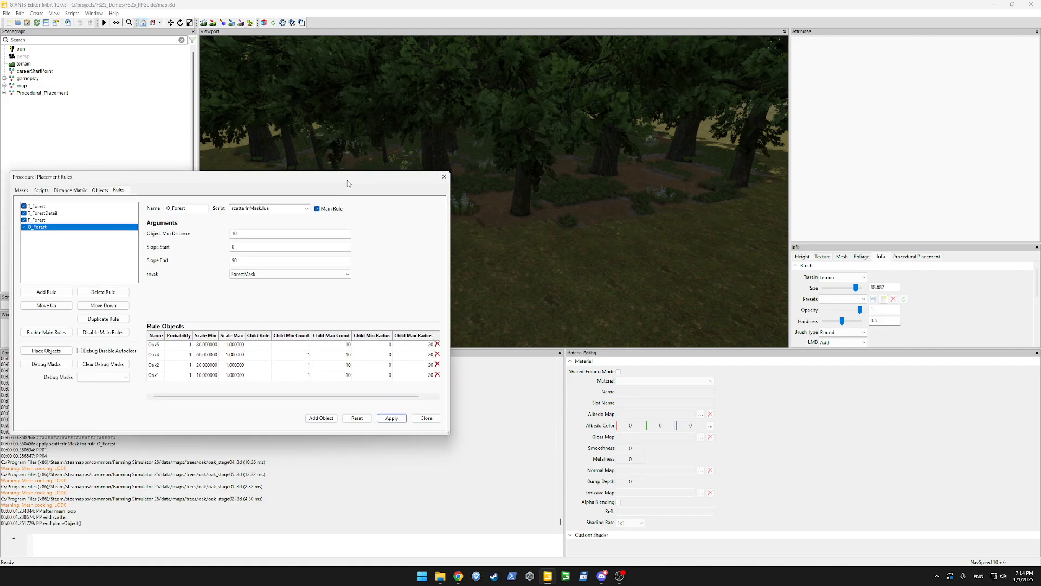
left_click(47, 351)
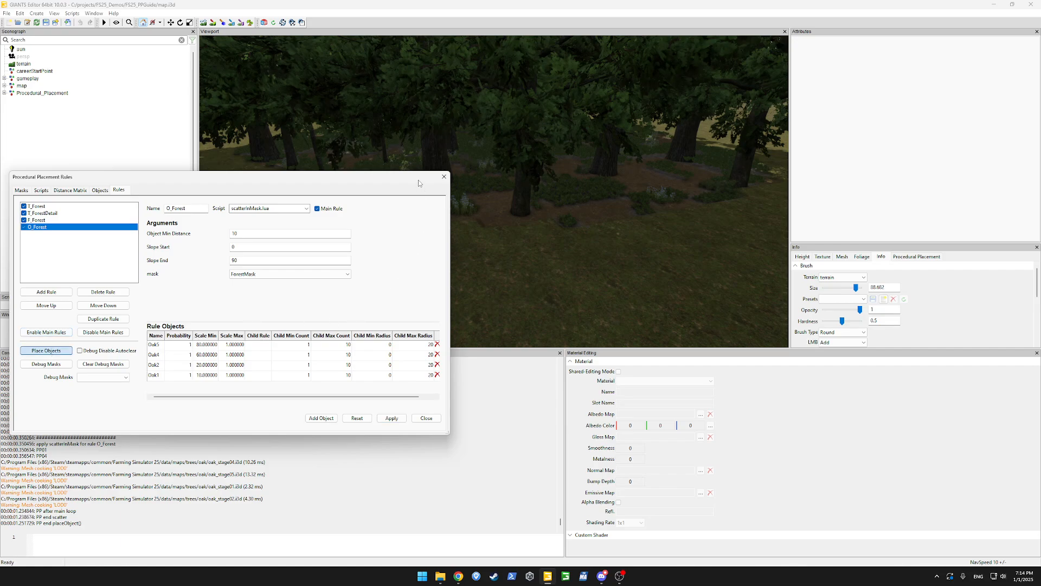
Examine the spacing and sizes of the placed oaks from within the forest.
left_click_drag(418, 183, 156, 253)
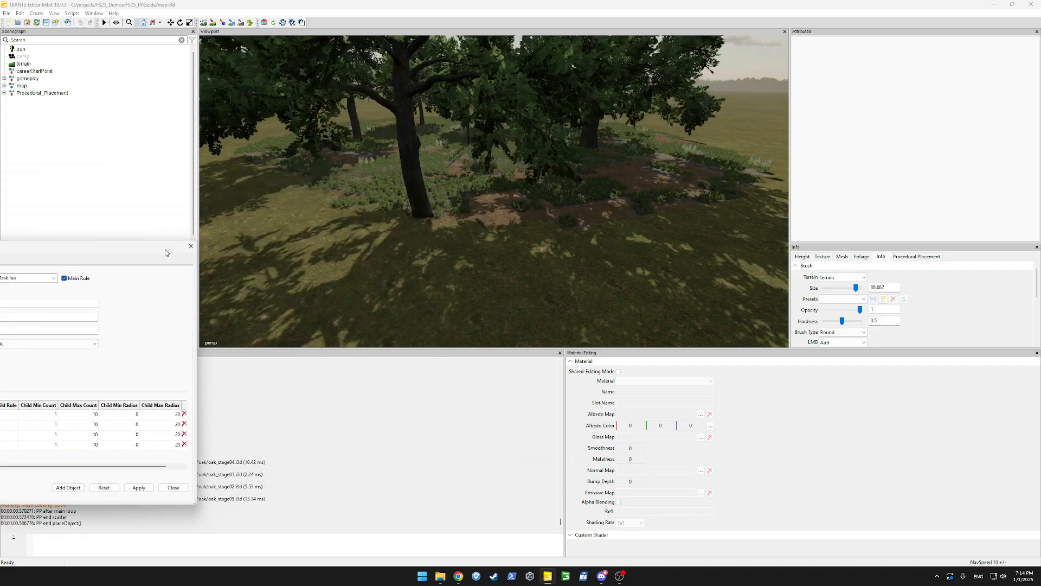
right_click_drag(510, 192, 401, 230)
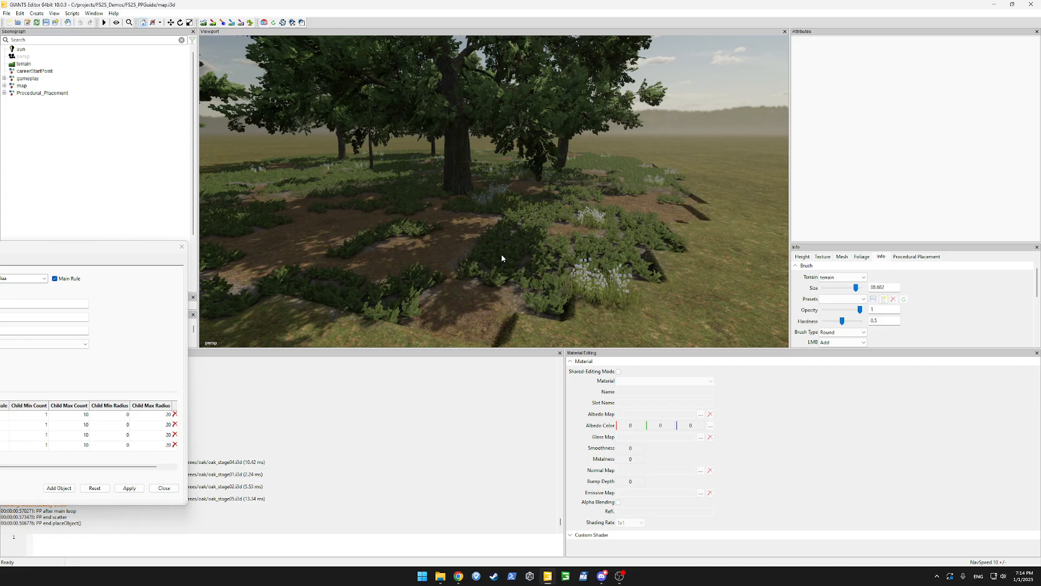
left_click_drag(502, 255, 446, 243, "alt")
right_click_drag(446, 242, 417, 245, "alt")
left_click_drag(515, 236, 504, 215, "alt")
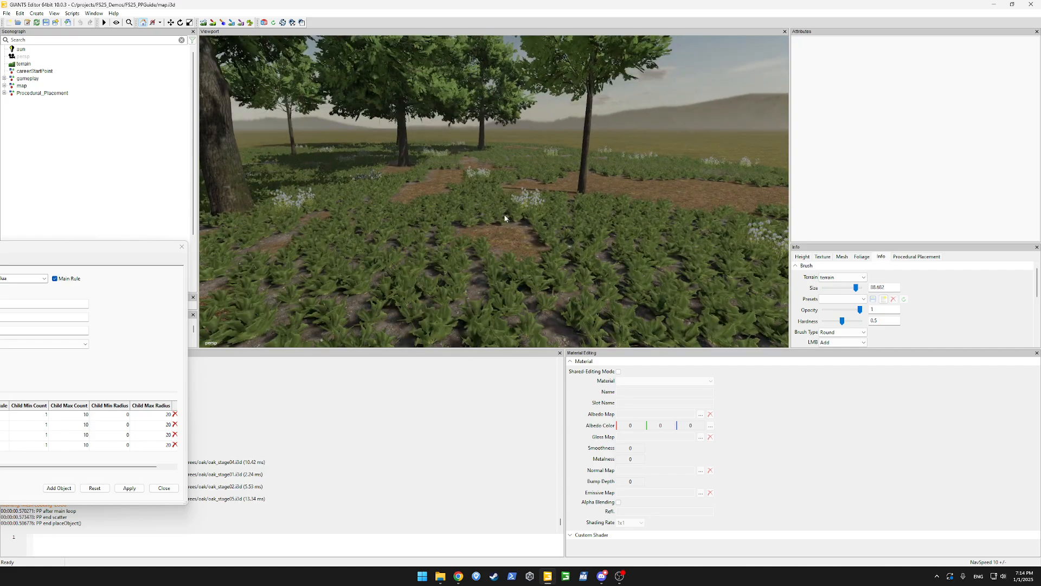
left_click_drag(152, 250, 478, 188)
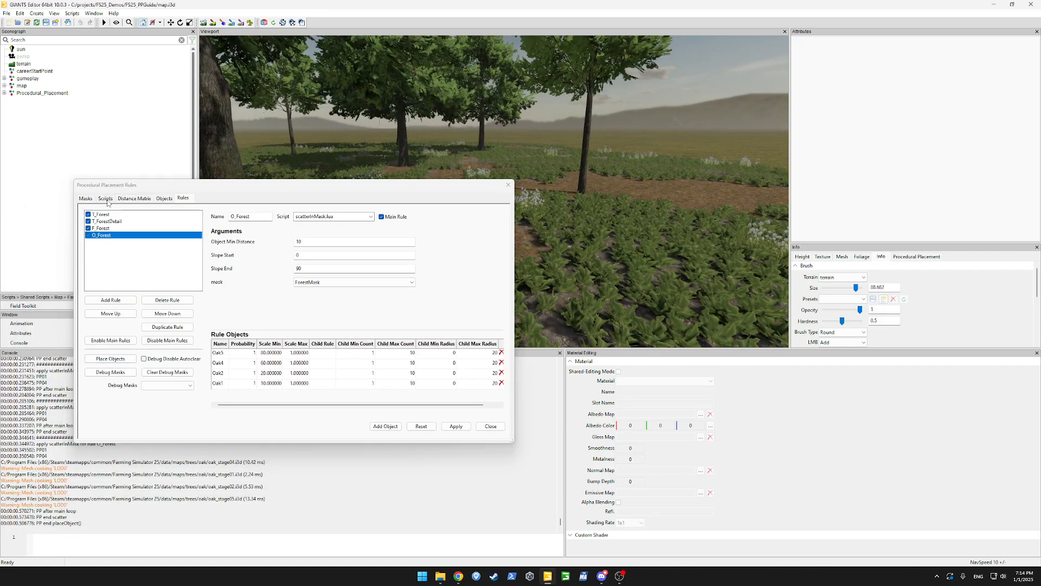
left_click_drag(444, 188, 272, 240)
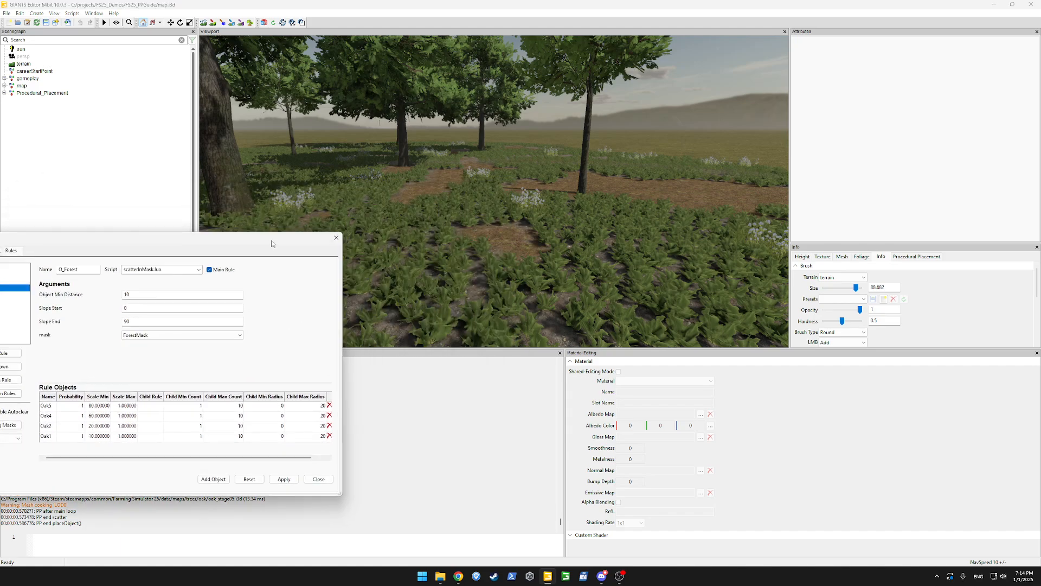
left_click_drag(552, 212, 433, 216, "alt")
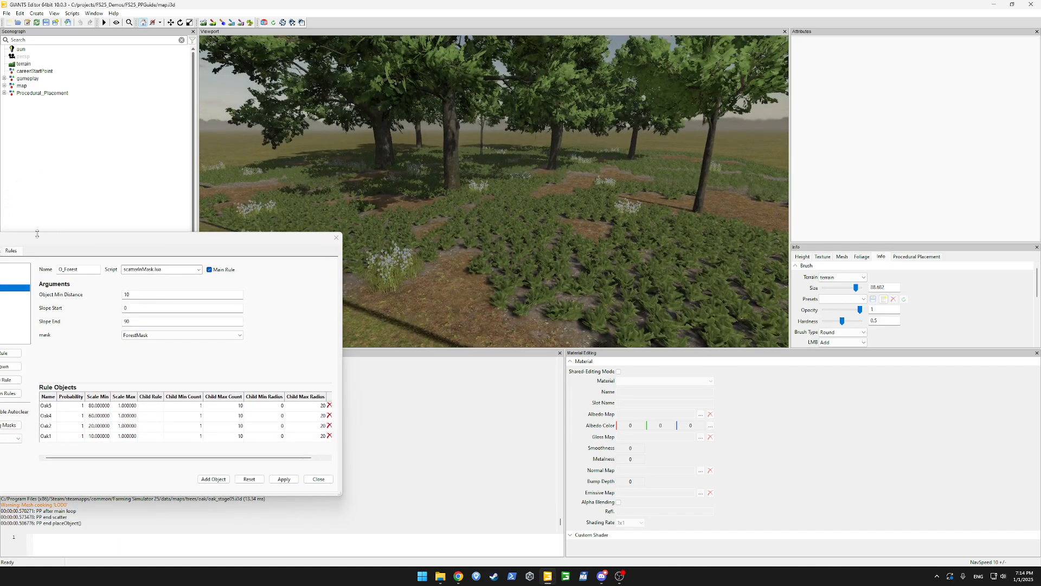
Review the placement object list, inspect the whole forest patch from a distance, and return to the O_Forest rule settings.
left_click_drag(36, 235, 130, 230)
left_click(85, 246)
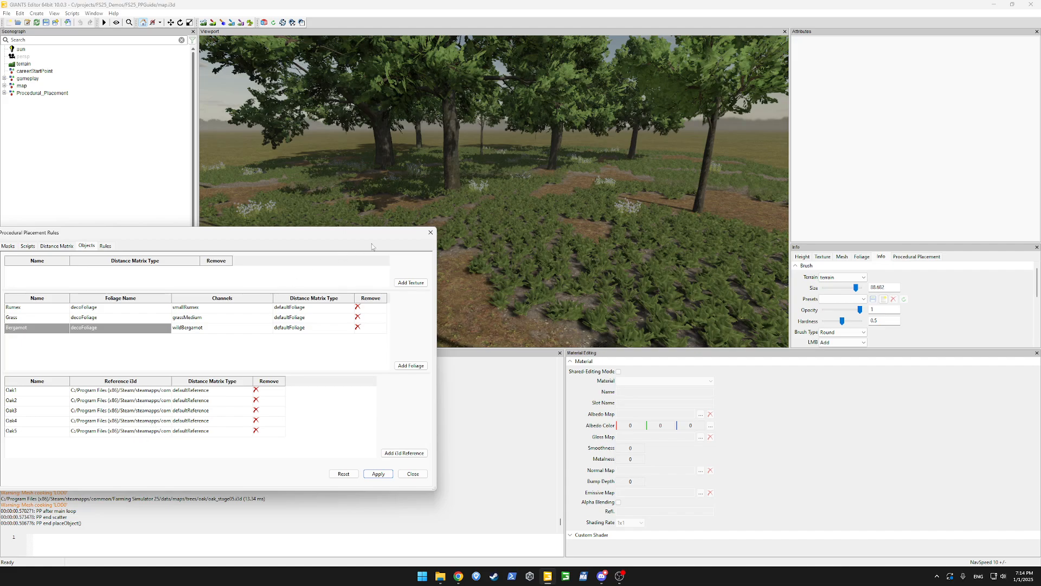
left_click_drag(383, 236, 160, 295)
scroll(379, 262, "down", 8)
left_click_drag(349, 262, 313, 251, "alt")
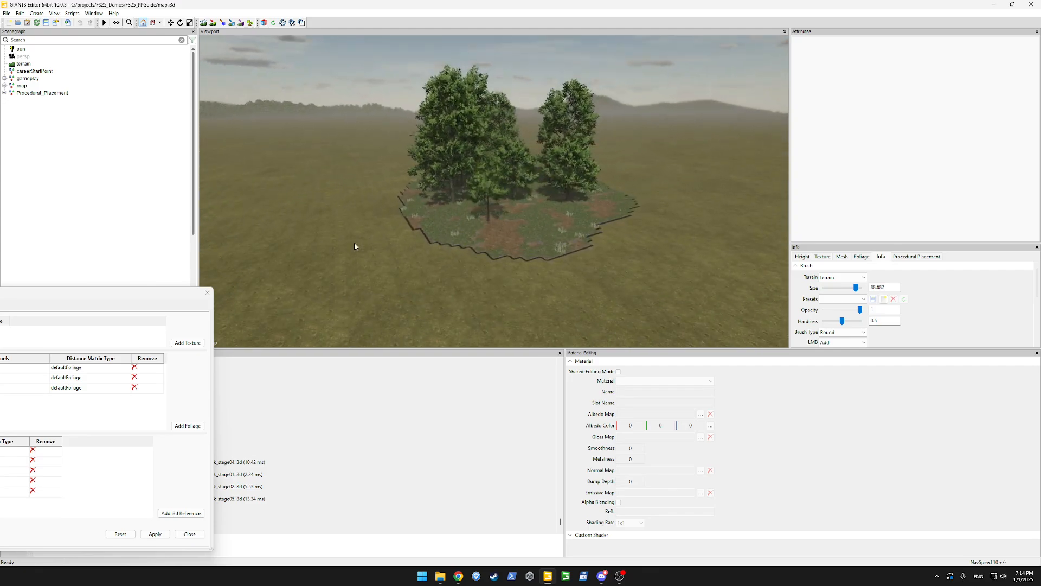
scroll(453, 227, "up", 3)
left_click_drag(382, 196, 437, 265, "alt")
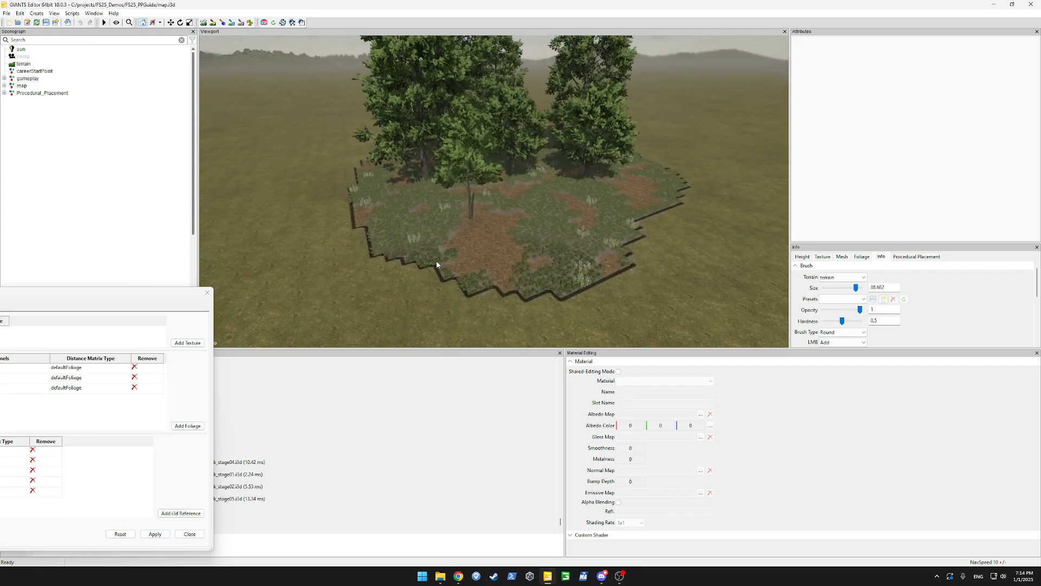
left_click_drag(159, 294, 489, 179)
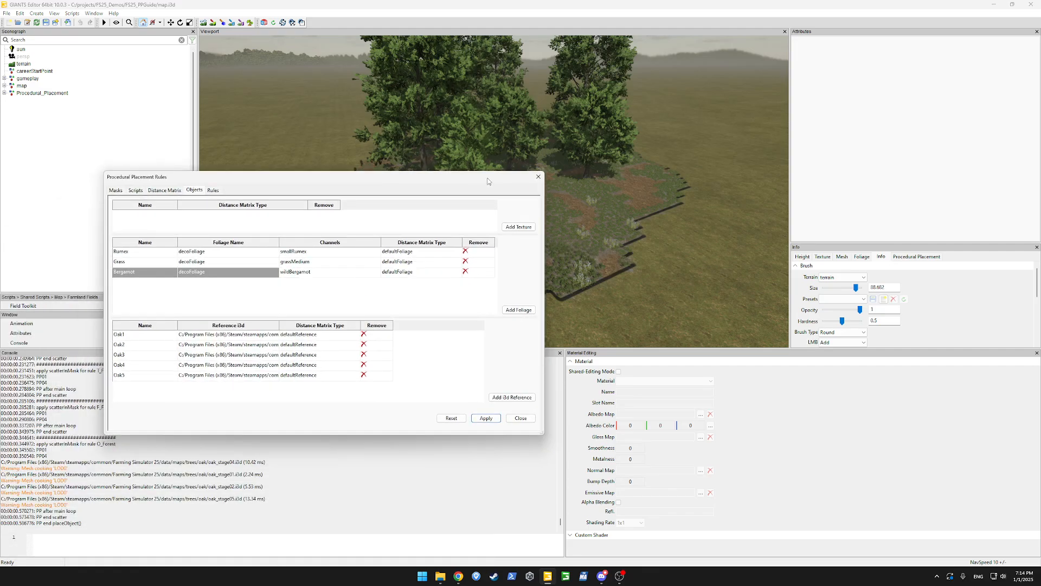
left_click(212, 191)
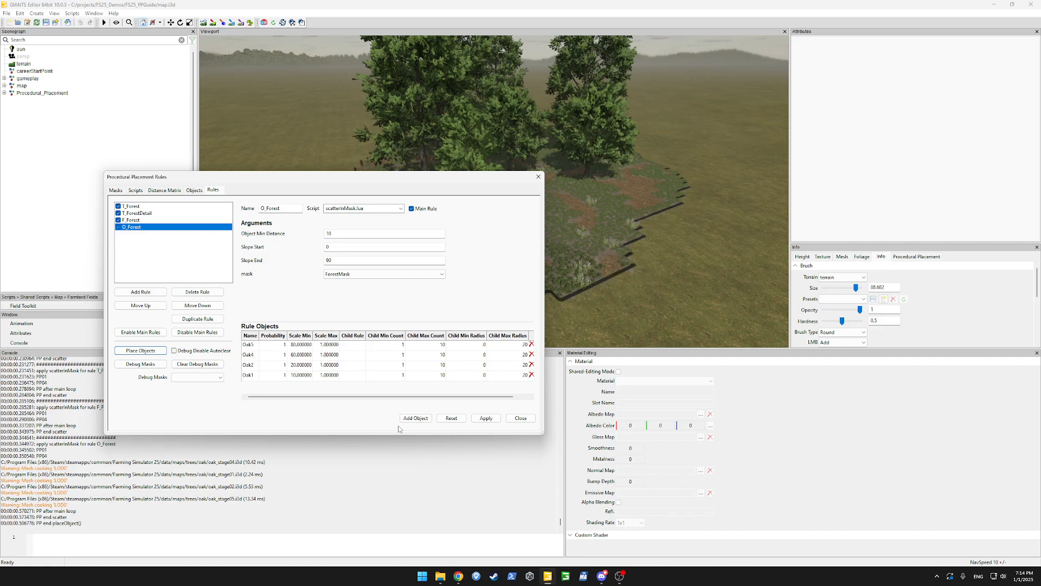
Switch to File Explorer and open the mapAS folder under data/maps in the Farming Simulator 25 installation.
left_click(441, 576)
left_click(281, 177)
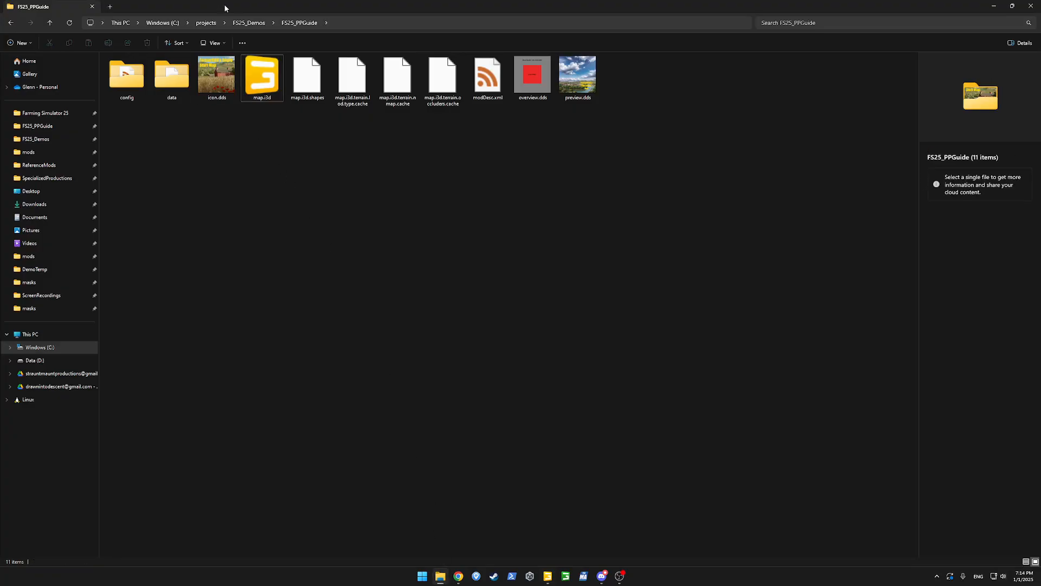
left_click(38, 113)
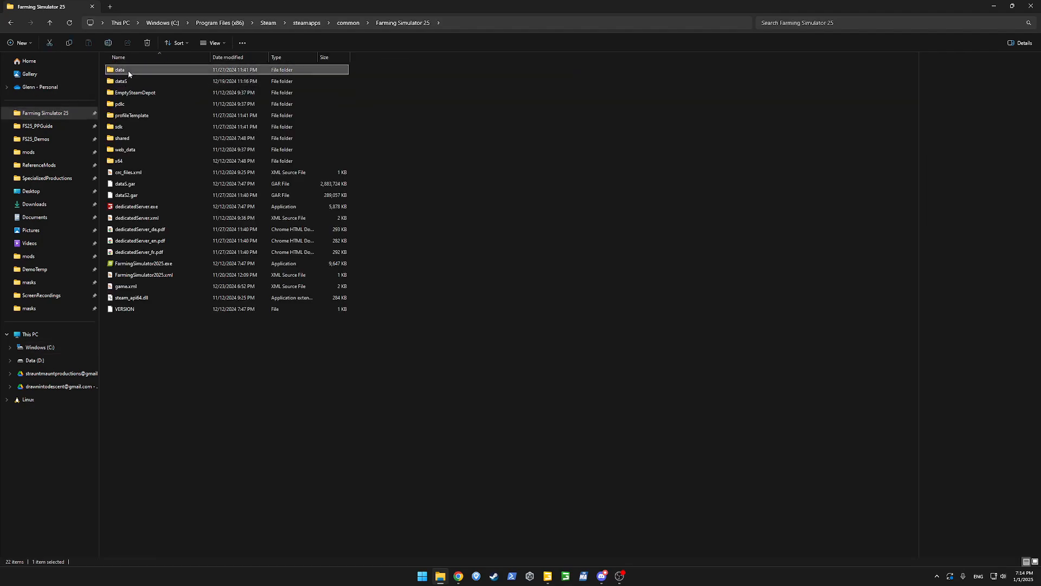
double_click(128, 70)
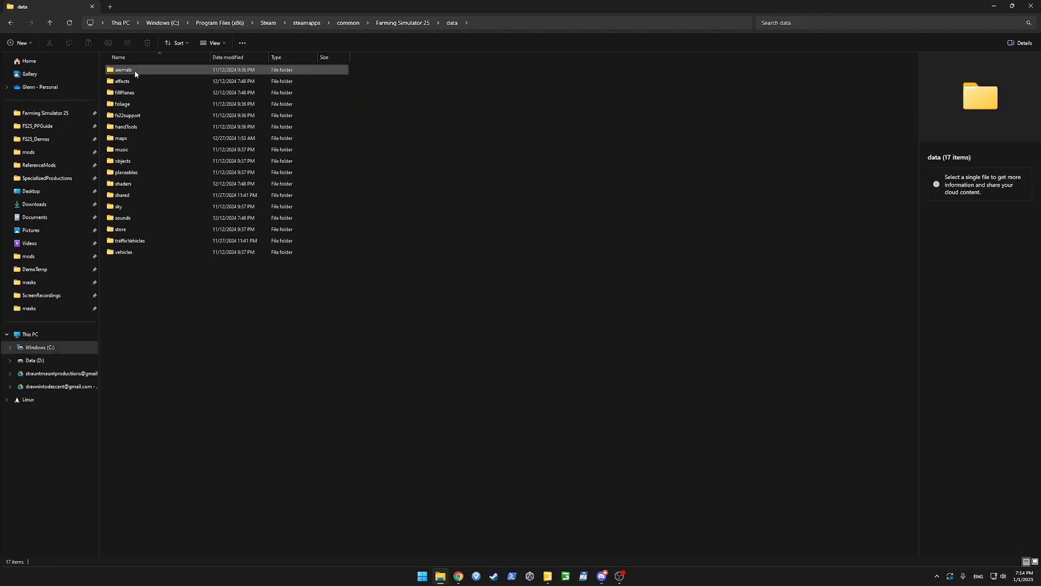
left_click(123, 139)
double_click(122, 138)
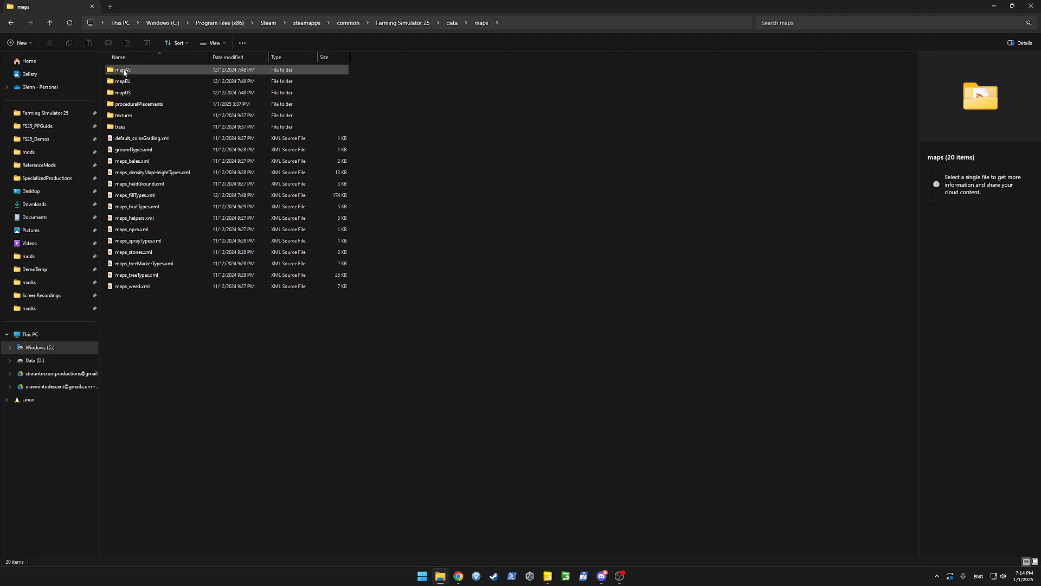
double_click(123, 71)
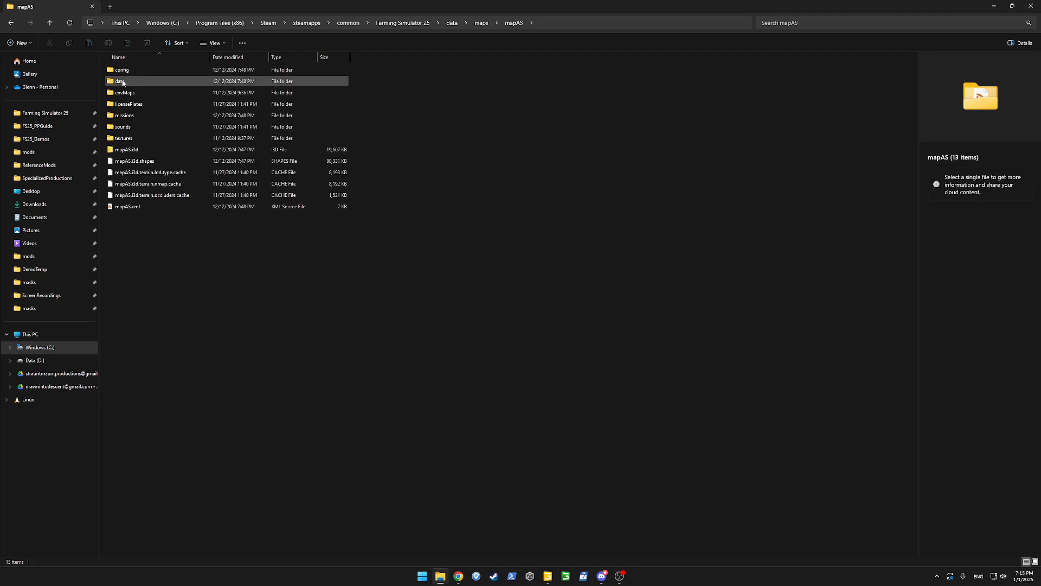
Open mapAS.i3d in Visual Studio Code.
right_click(128, 154)
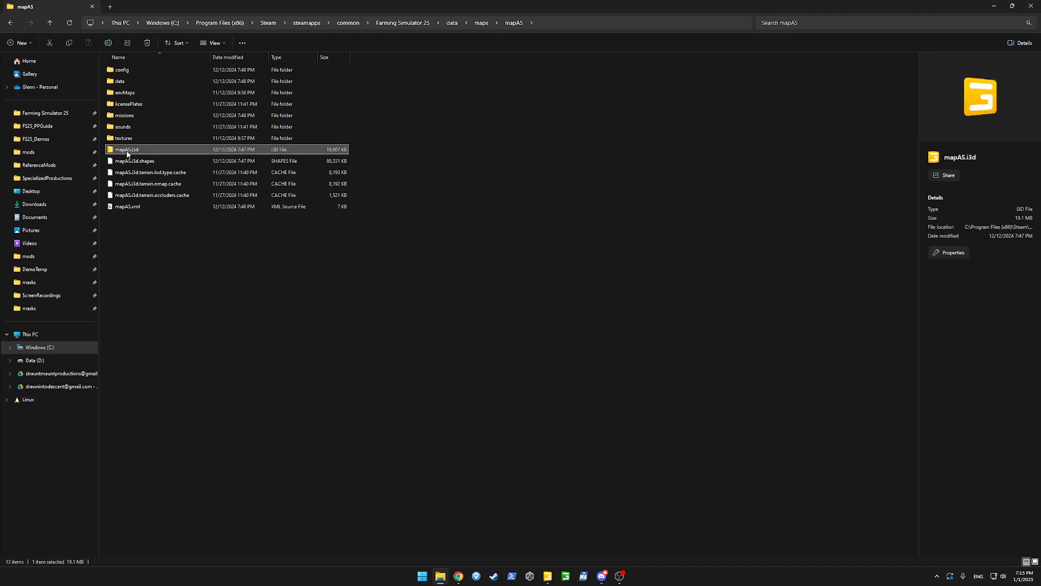
mouse_move(158, 191)
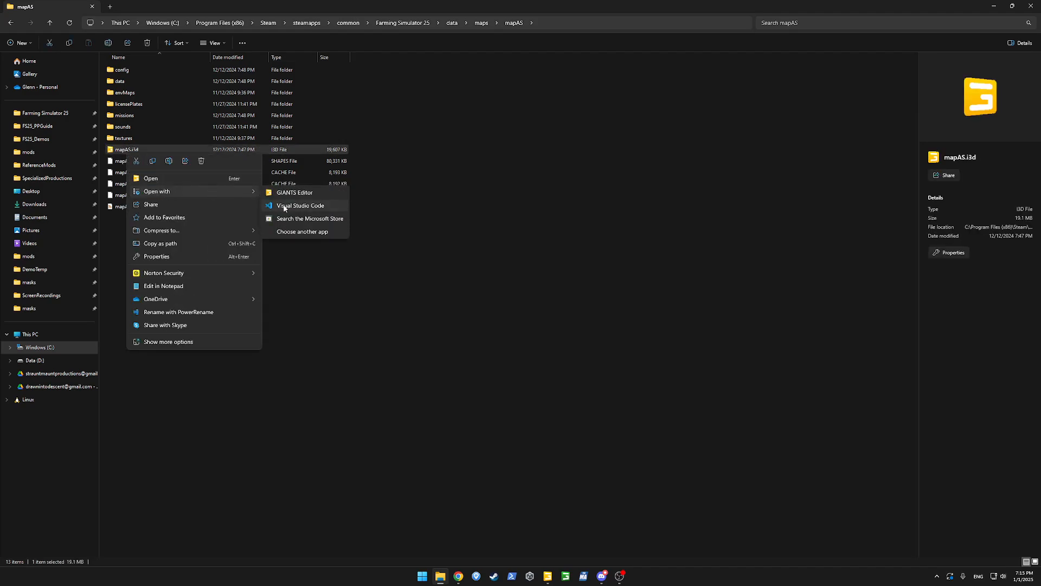
left_click(283, 205)
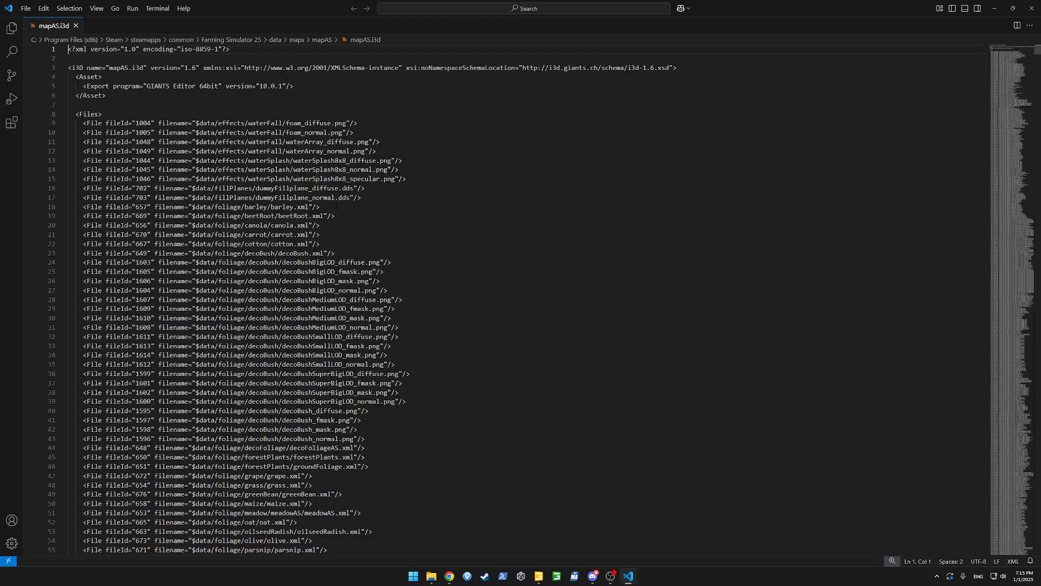
Find the "<rules>" tag in mapAS.i3d and look over the start of the procedural placement rules.
left_click(396, 206)
key("ctrl+f")
type("<rules>")
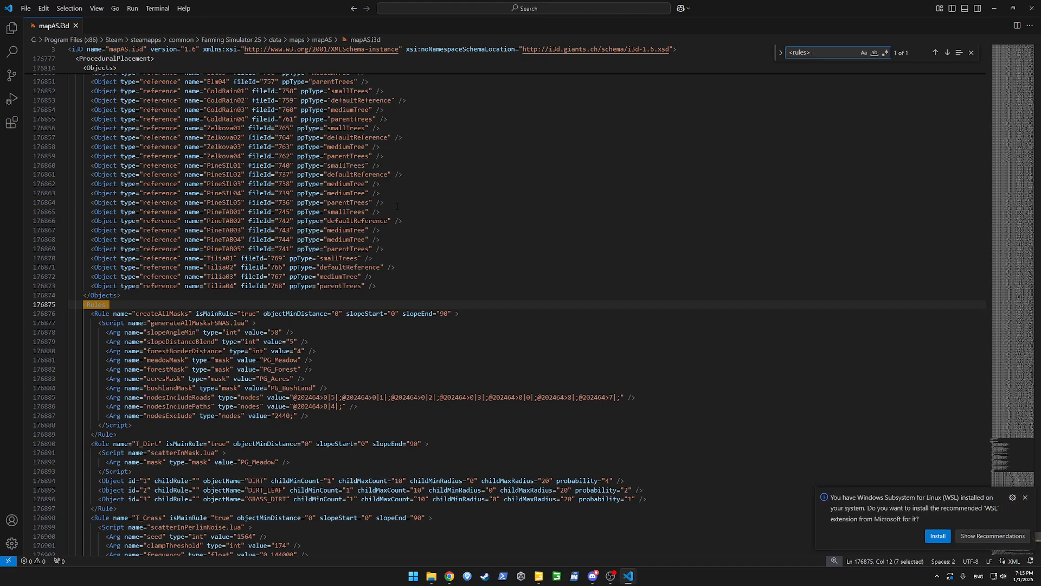
scroll(396, 207, "down", 3)
scroll(261, 258, "down", 5)
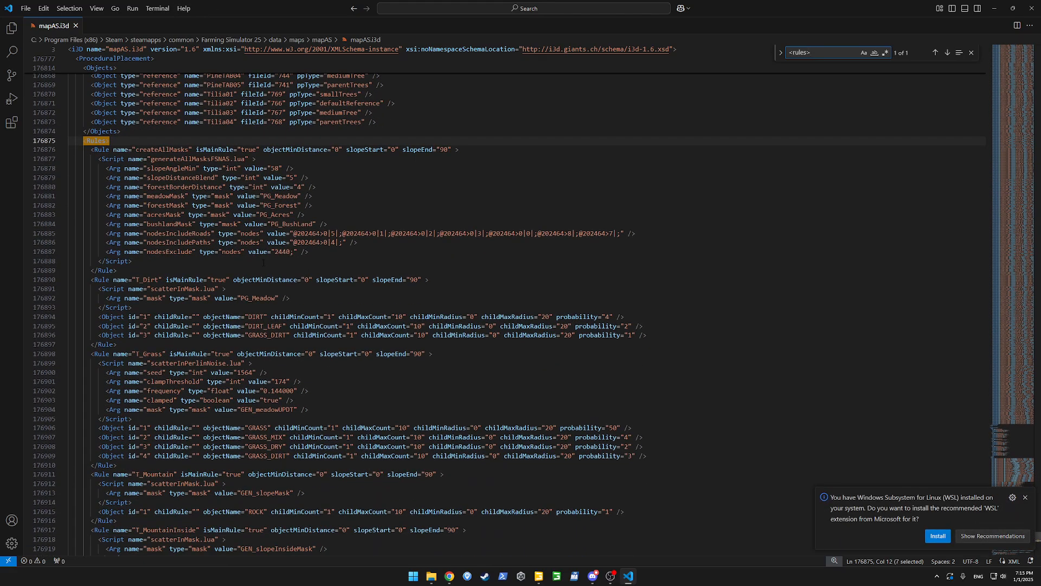
scroll(379, 304, "down", 2)
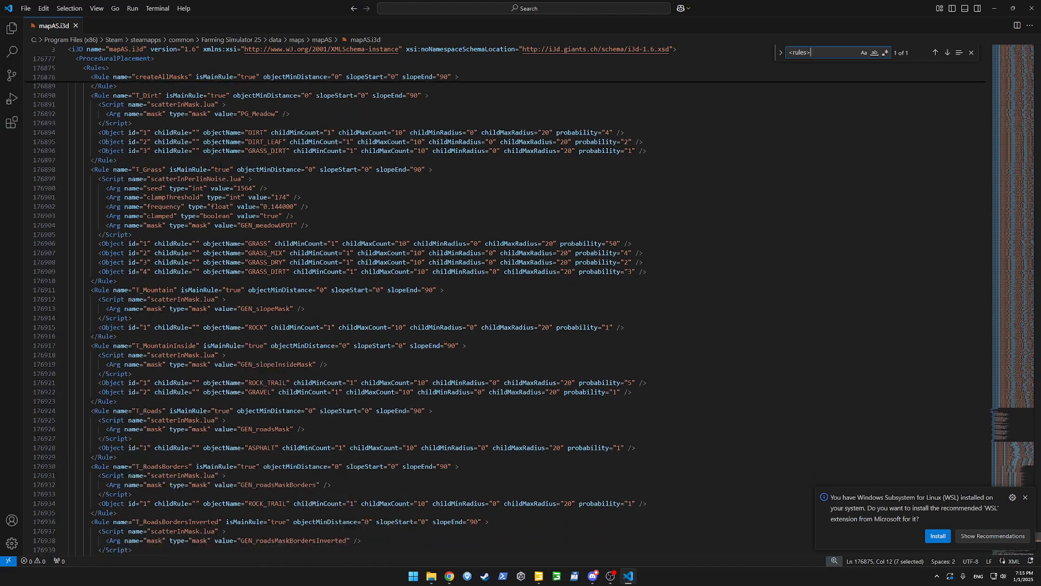
scroll(505, 303, "up", 6)
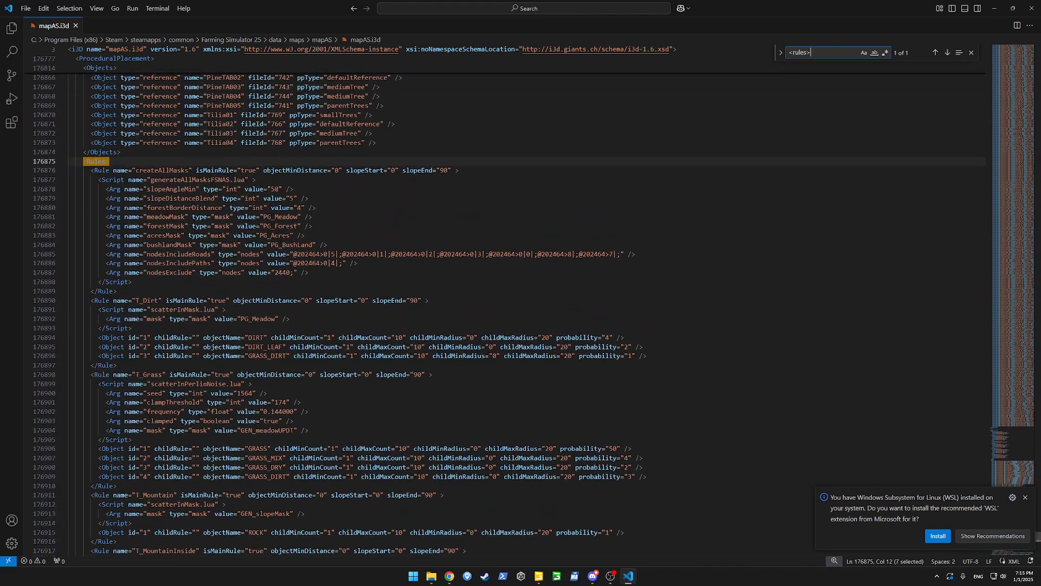
Examine the createAllMasks, T_Dirt and T_Grass rules and the masks that the texture rules use.
double_click(165, 169)
scroll(165, 169, "down", 3)
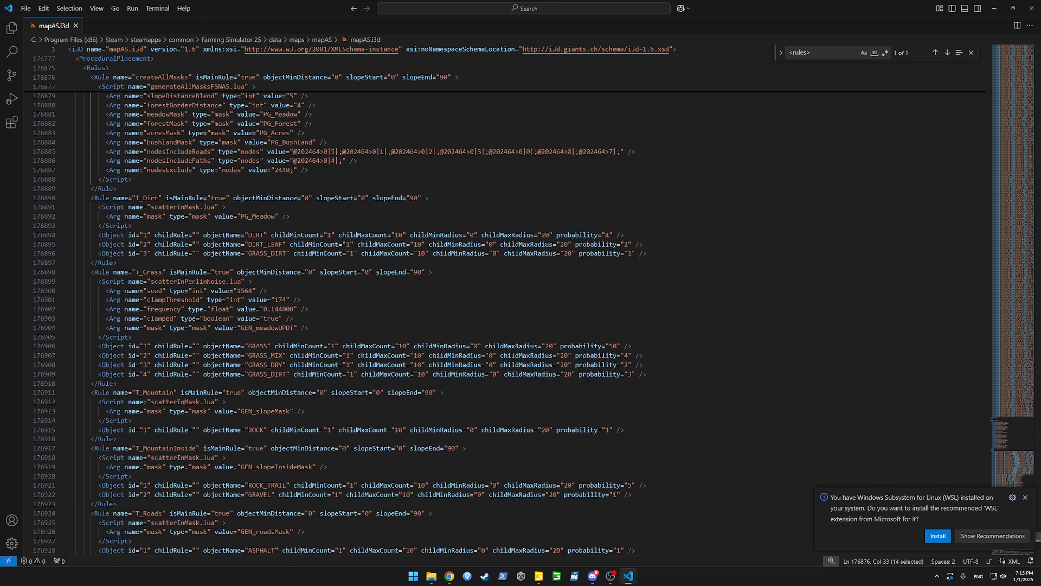
scroll(125, 149, "down", 2)
double_click(142, 136)
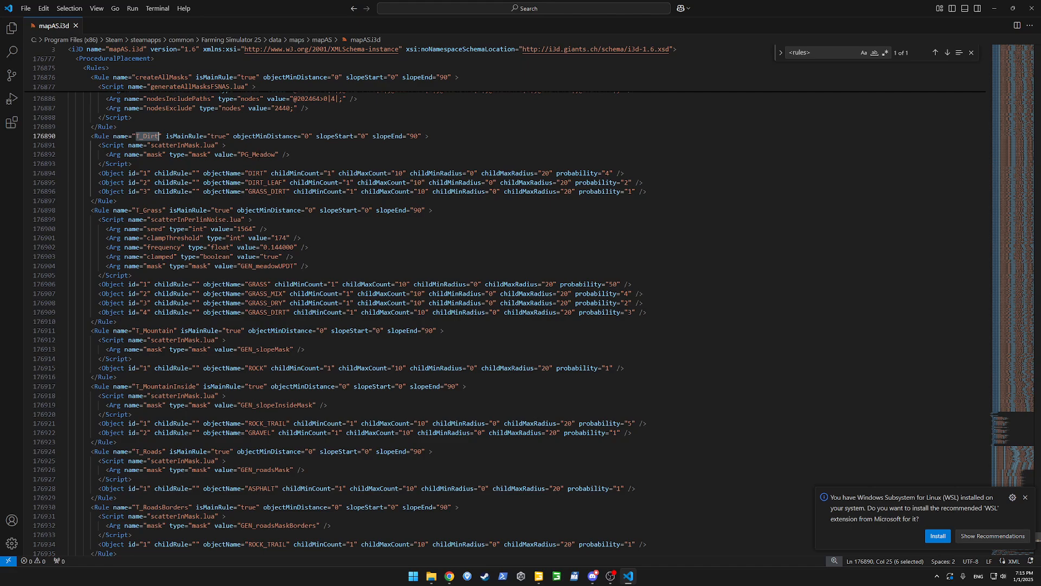
double_click(258, 155)
scroll(258, 155, "down", 3)
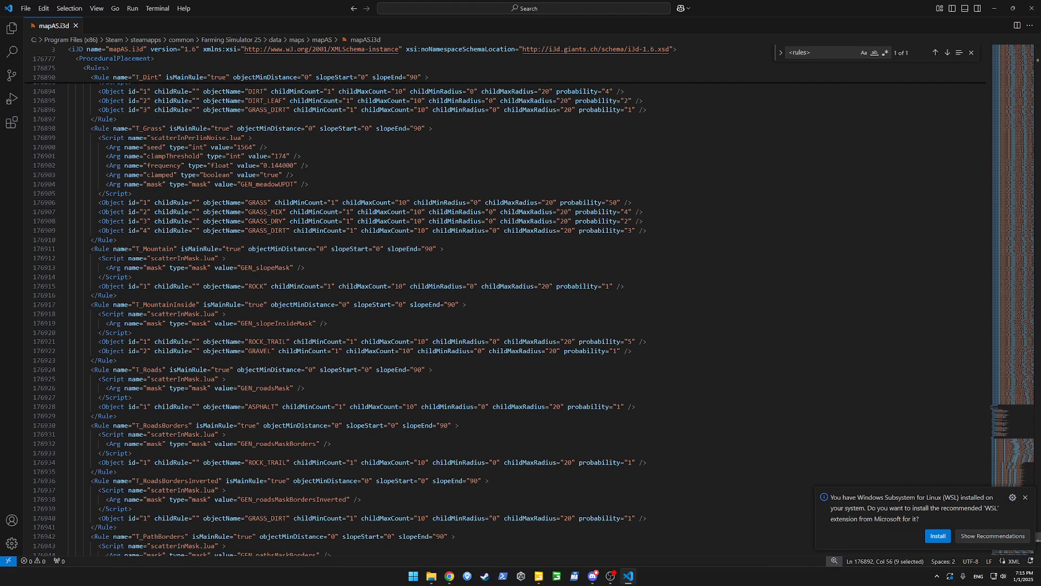
double_click(149, 128)
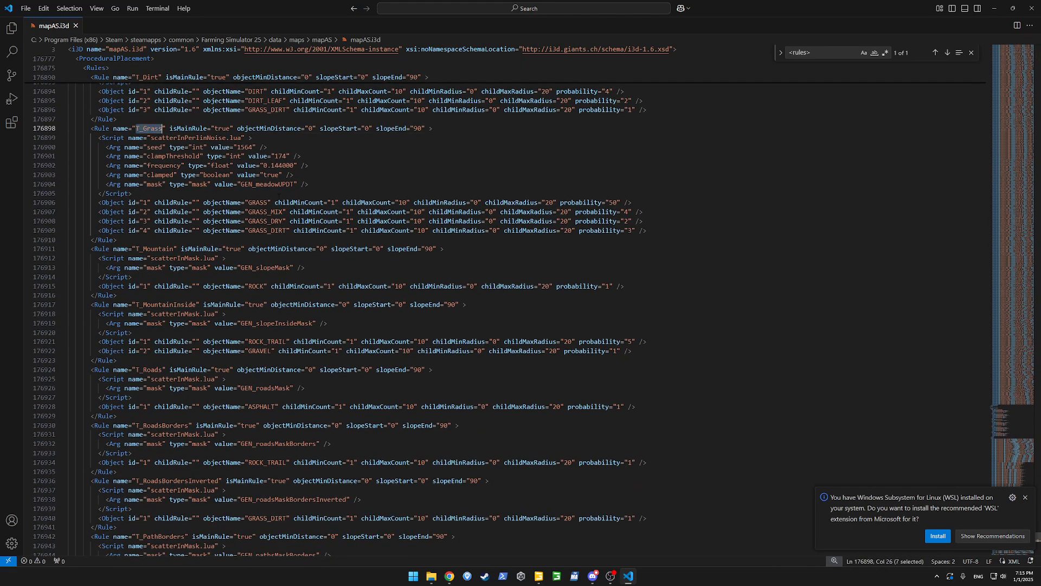
double_click(288, 185)
scroll(288, 184, "down", 3)
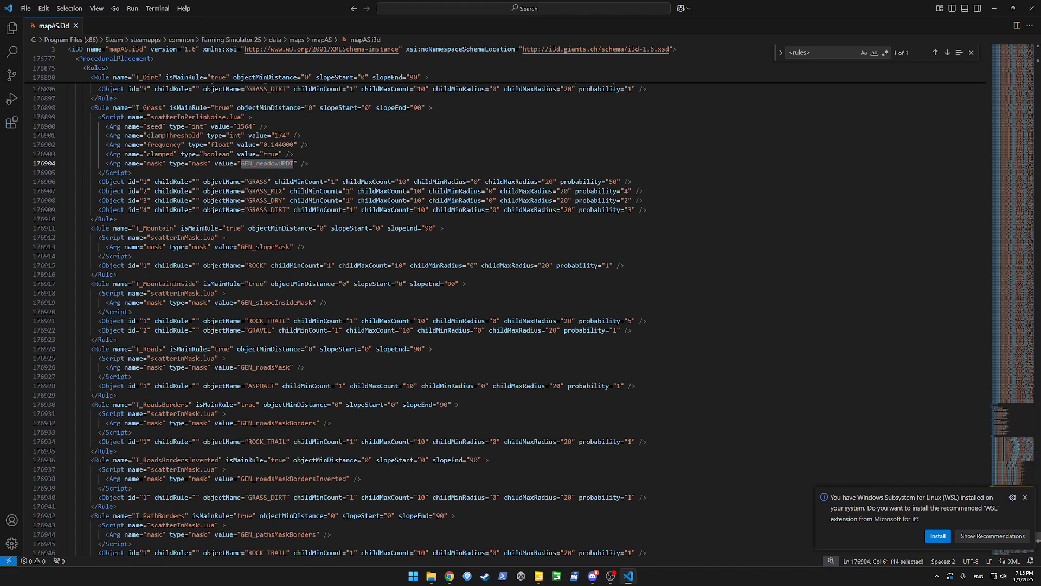
Examine the T_Mountain rule's mask and rock texture object, along with the texture rules following it.
double_click(158, 168)
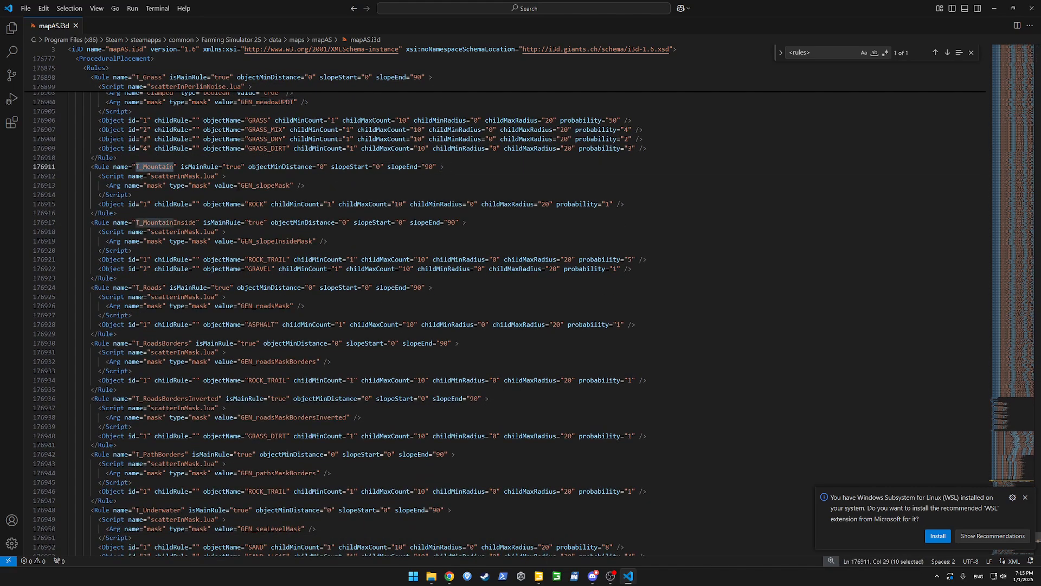
left_click(250, 200)
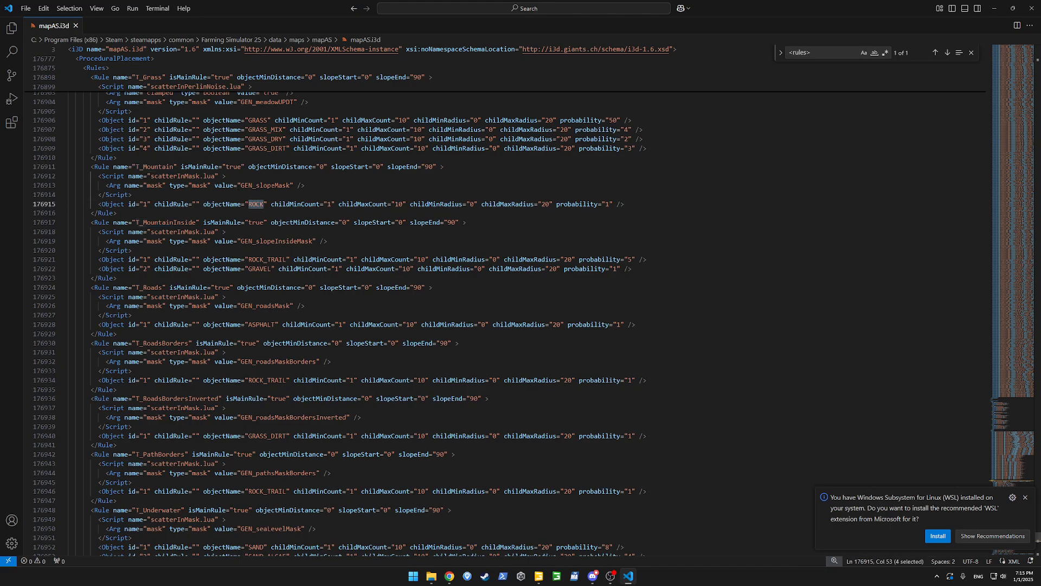
double_click(266, 186)
scroll(254, 217, "down", 1)
scroll(255, 217, "down", 3)
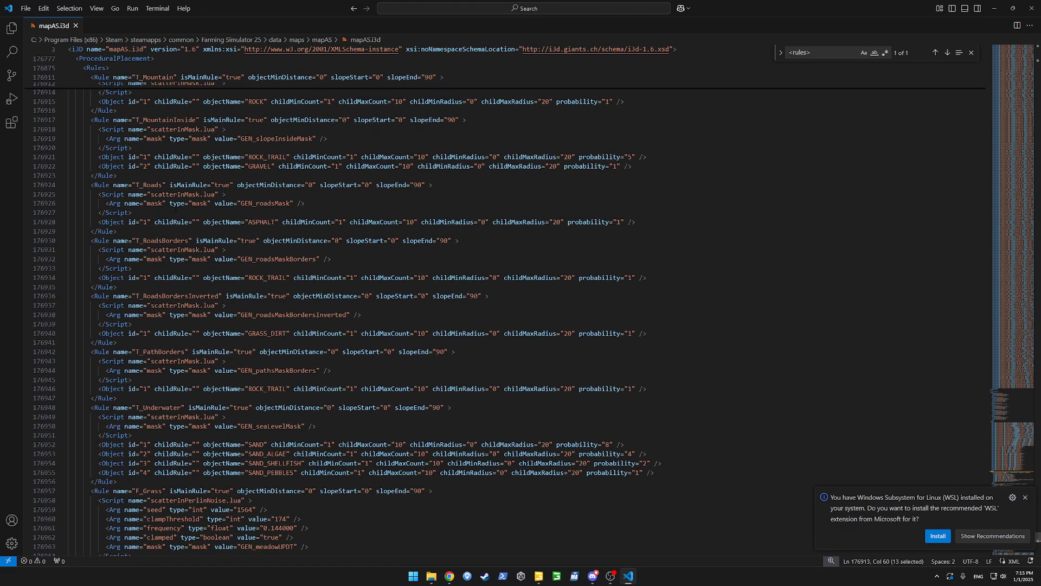
Examine the F_Grass and F_GrassBushes foliage rules and the meadow and bush objects they scatter.
scroll(175, 210, "down", 9)
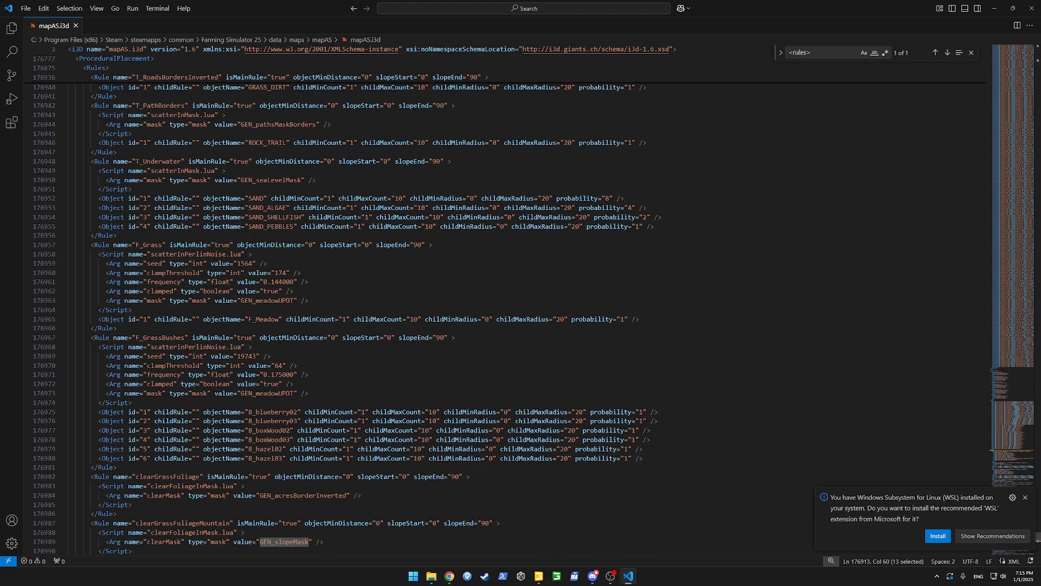
scroll(379, 304, "down", 5)
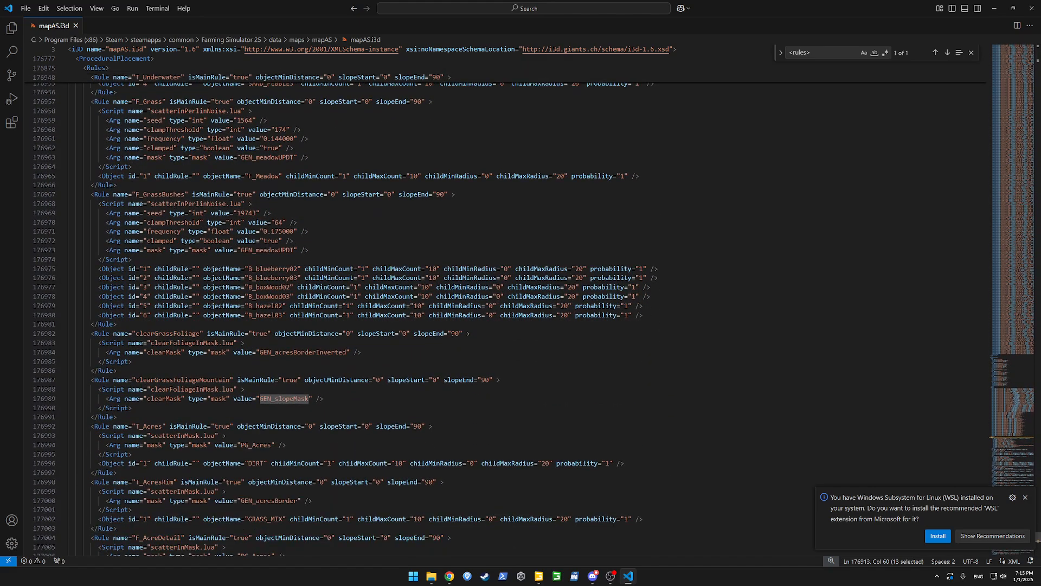
double_click(171, 194)
double_click(150, 101)
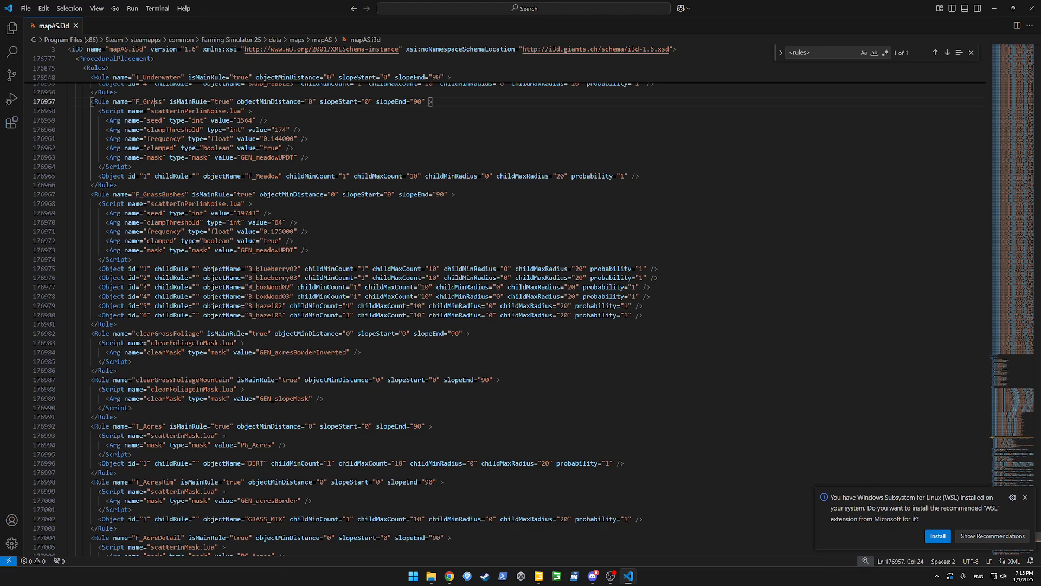
double_click(266, 176)
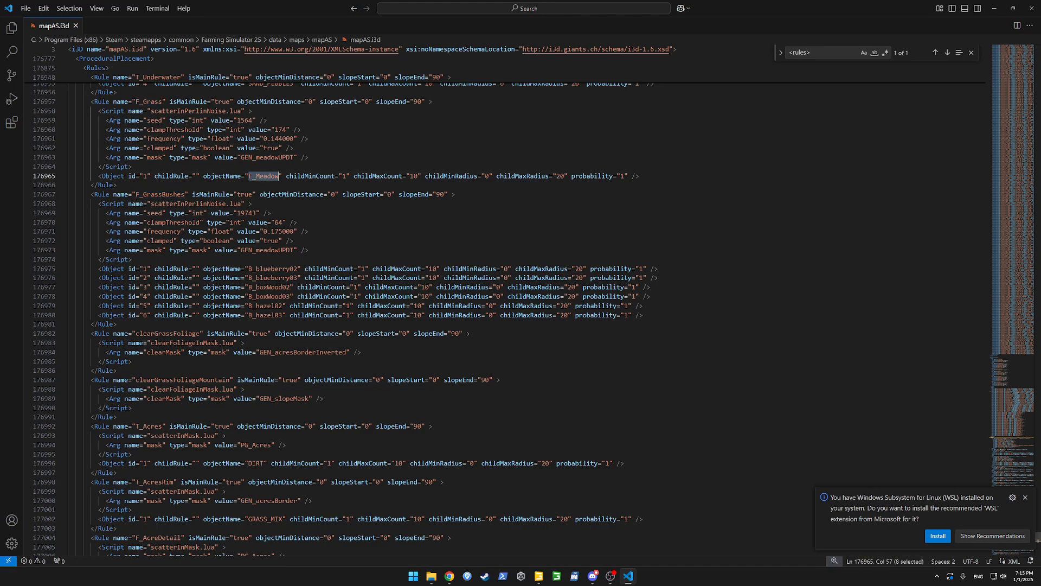
scroll(266, 255, "down", 2)
double_click(266, 254)
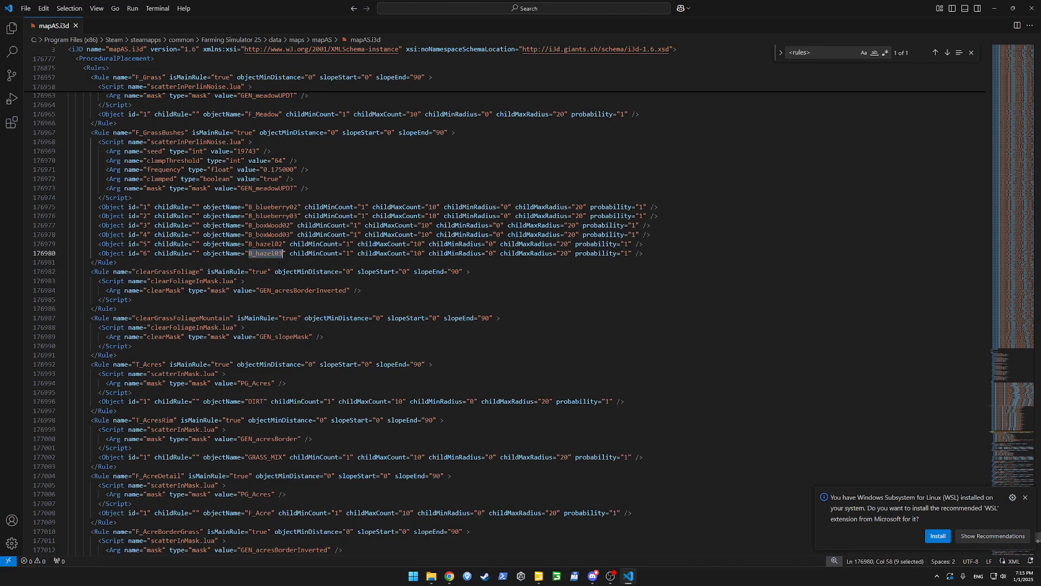
Look through the acre, forest and foliage-clearing rules and locate the Trees_Forest rule.
scroll(281, 280, "down", 7)
scroll(281, 281, "down", 20)
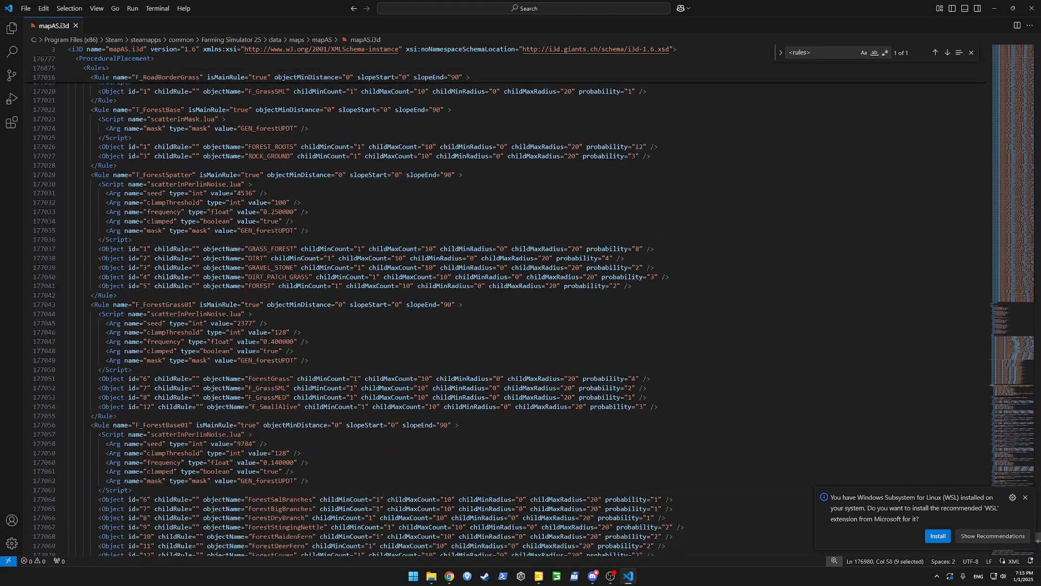
scroll(281, 281, "down", 20)
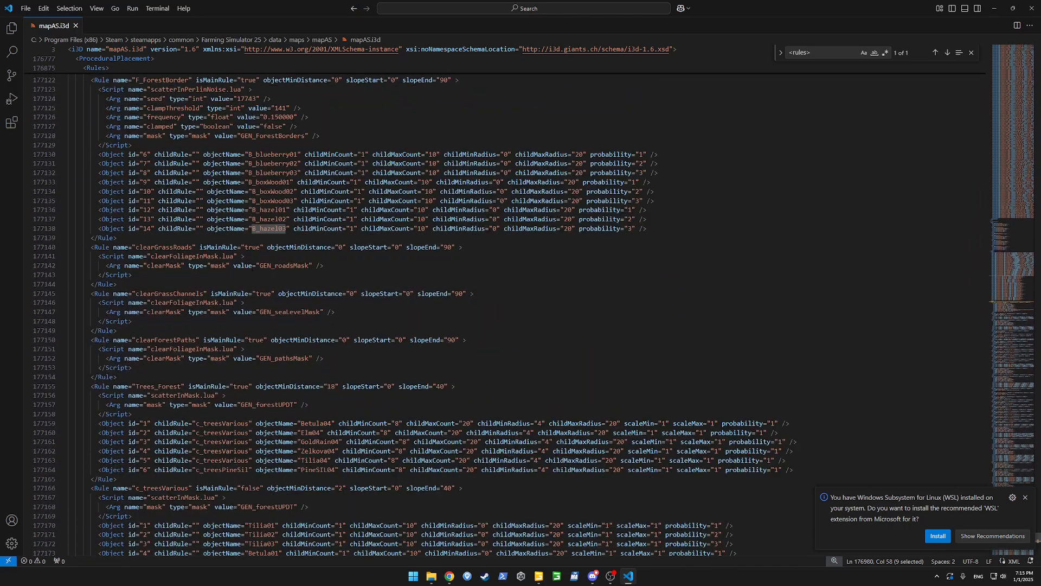
scroll(185, 238, "down", 7)
scroll(163, 141, "down", 2)
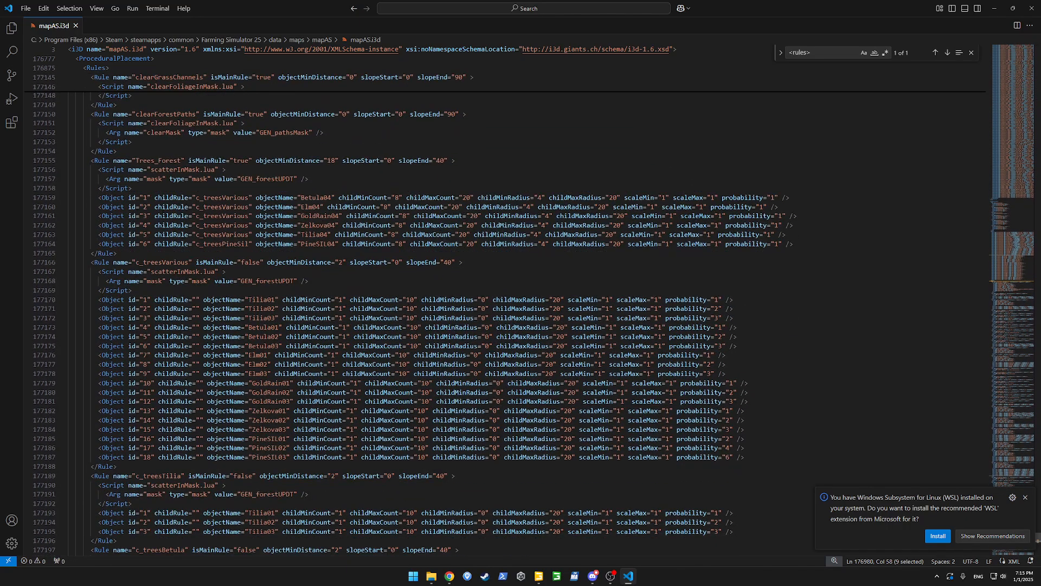
double_click(162, 140)
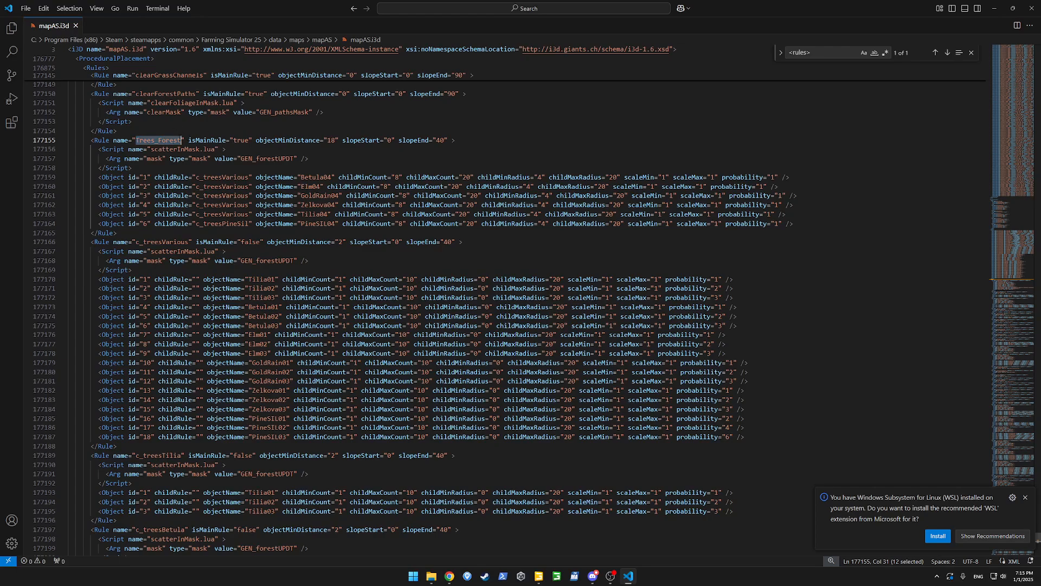
Examine how the tree objects in Trees_Forest reference the c_treesVarious child rule.
scroll(168, 174, "up", 2)
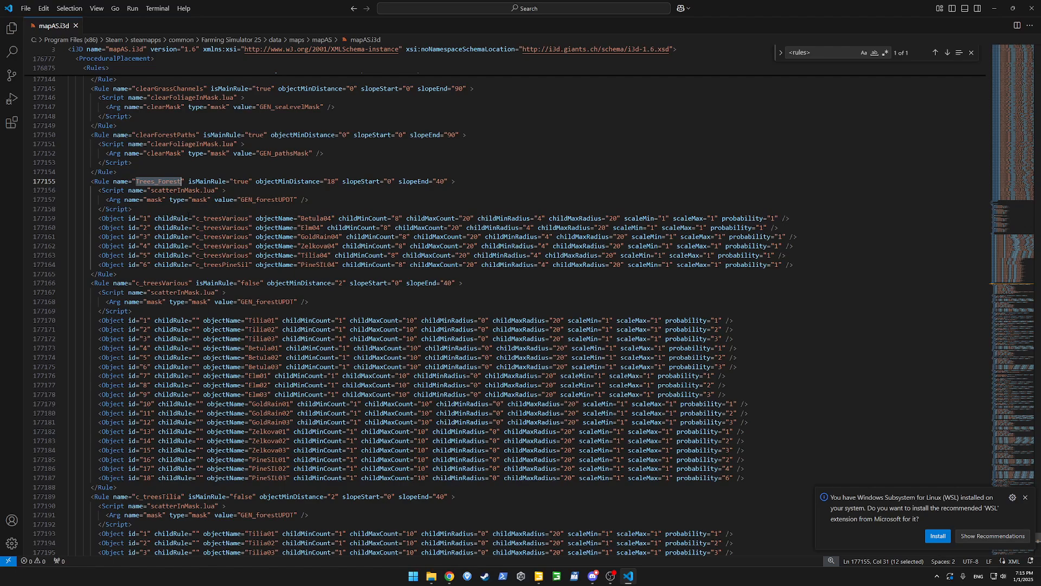
double_click(182, 218)
double_click(163, 181)
double_click(316, 218)
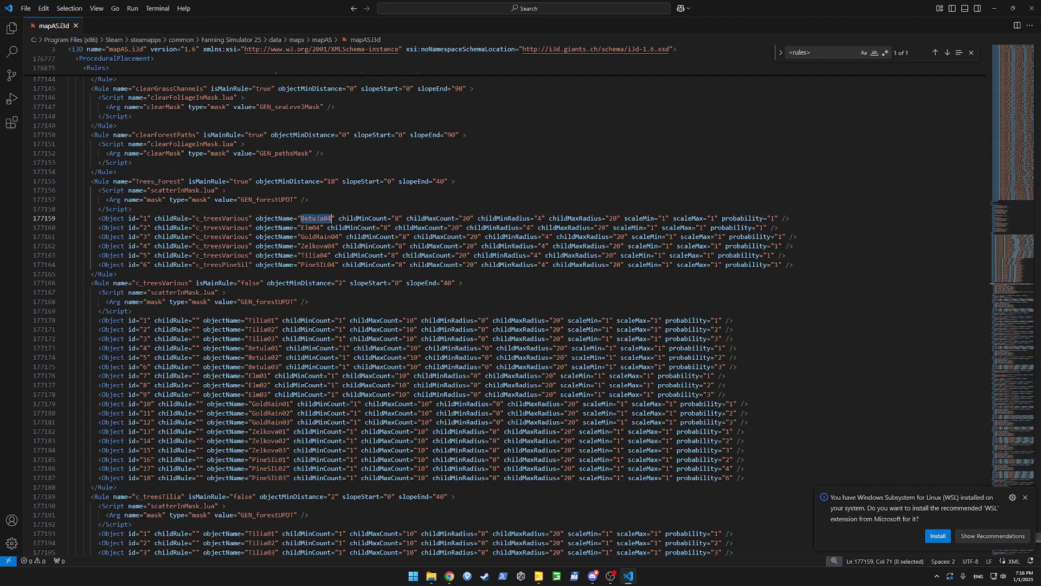
double_click(311, 228)
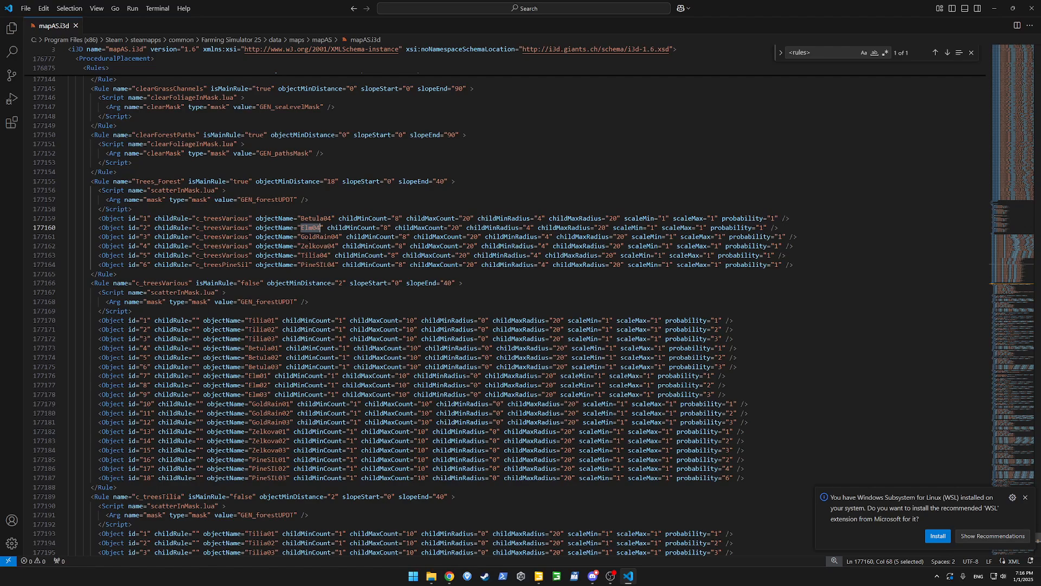
double_click(175, 218)
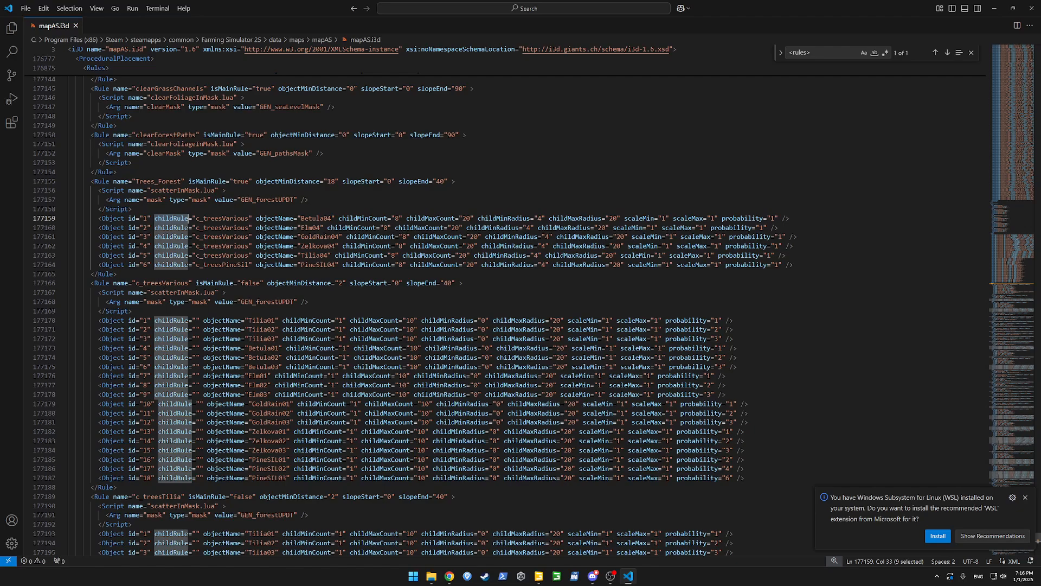
double_click(163, 283)
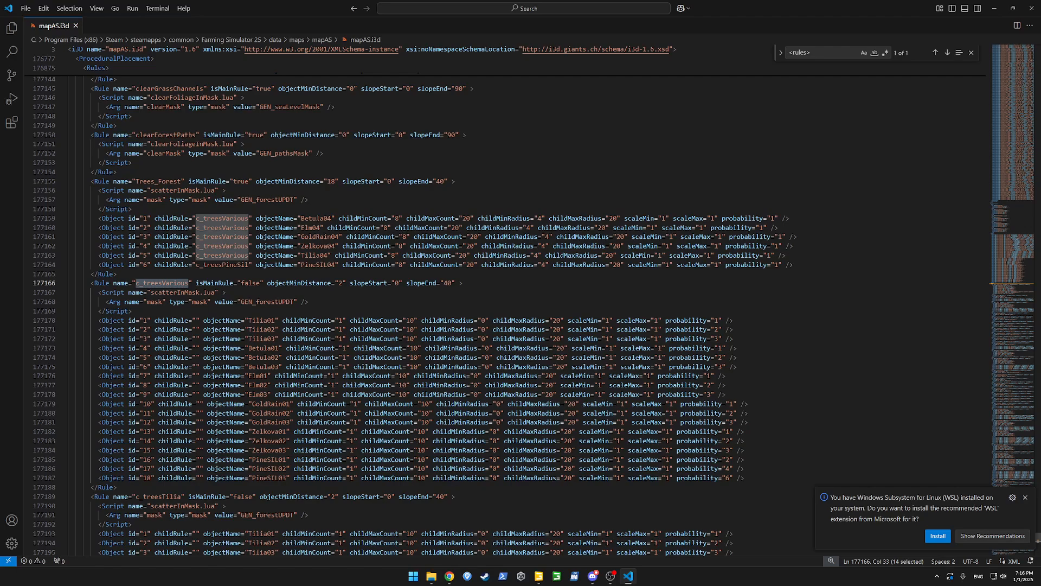
double_click(315, 218)
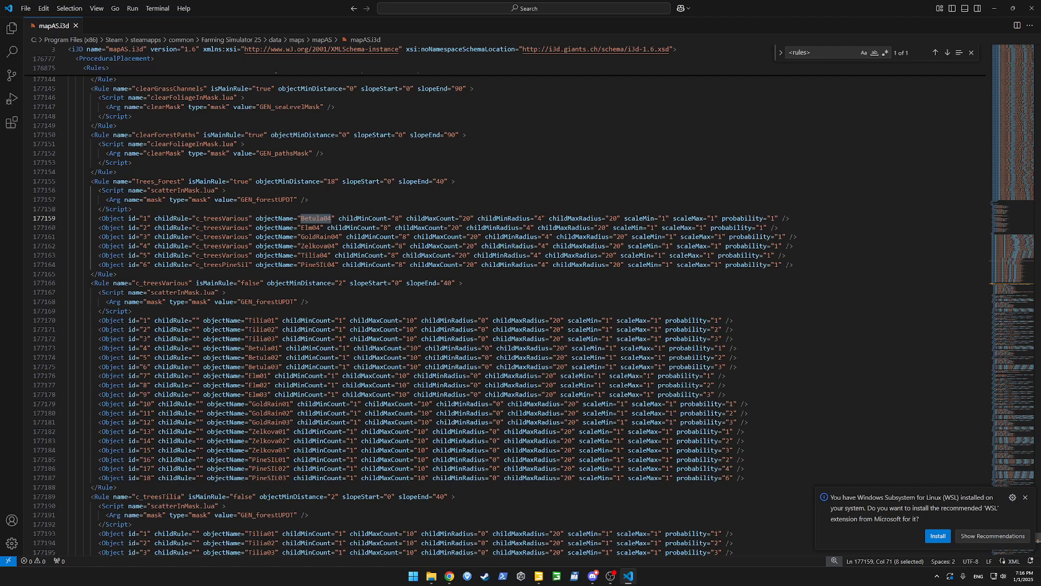
Compare the child count settings, child rule references and main-rule flag of Trees_Forest with the c_treesVarious rule.
double_click(453, 219)
left_click_drag(453, 219, 377, 220)
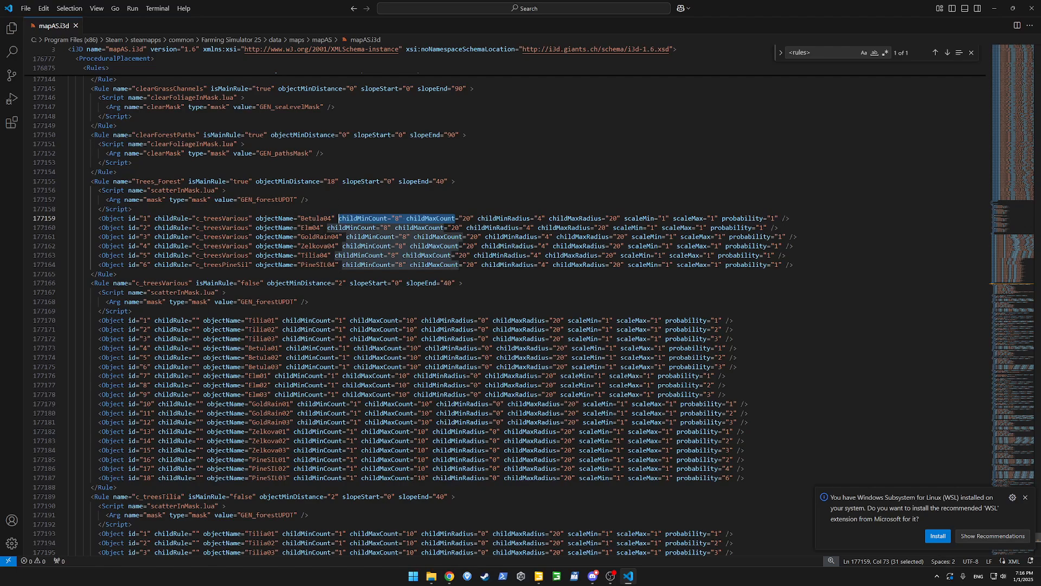
left_click(286, 376)
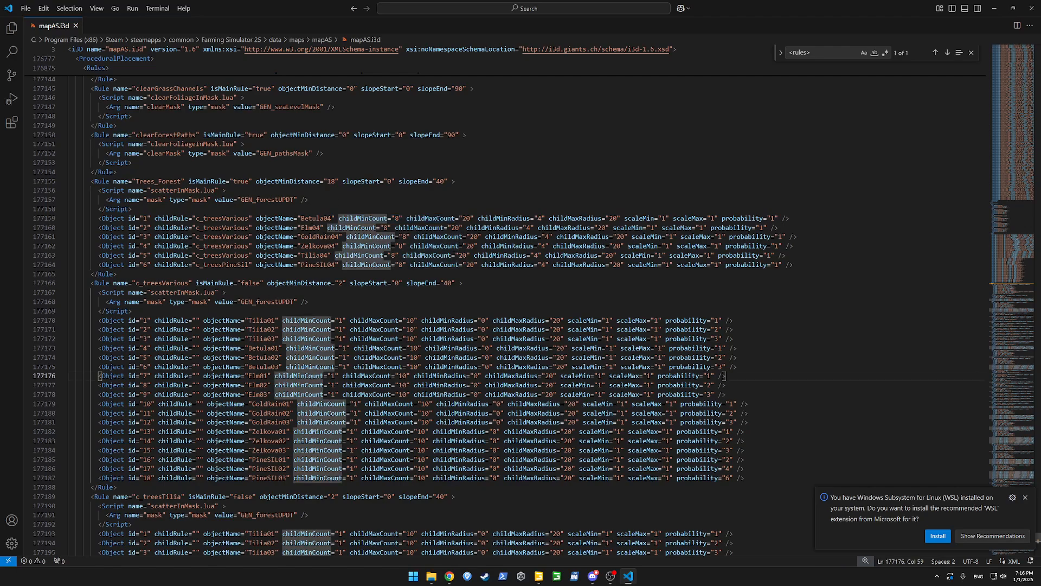
double_click(223, 255)
scroll(222, 255, "down", 3)
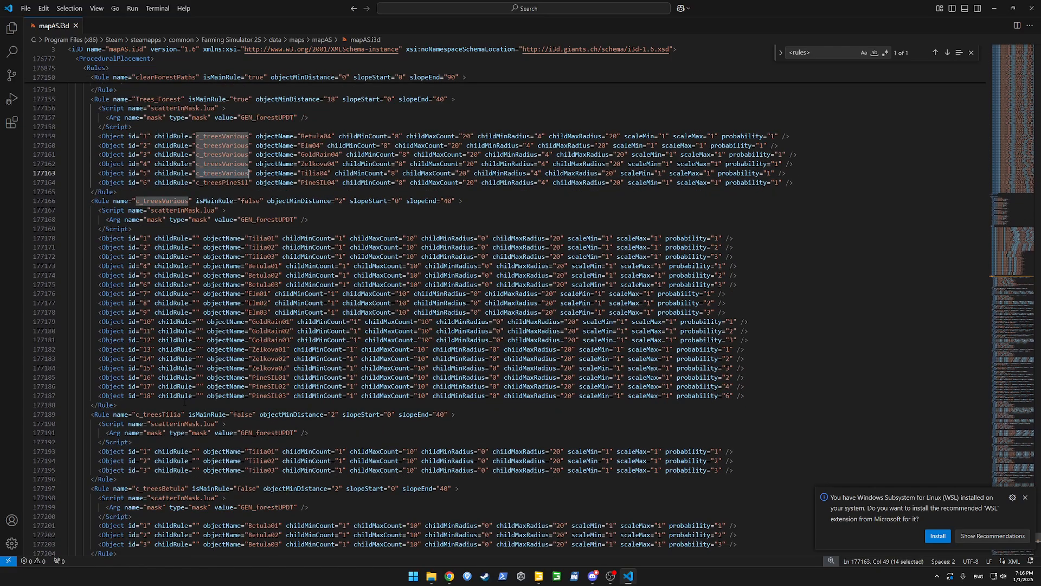
scroll(257, 296, "up", 3)
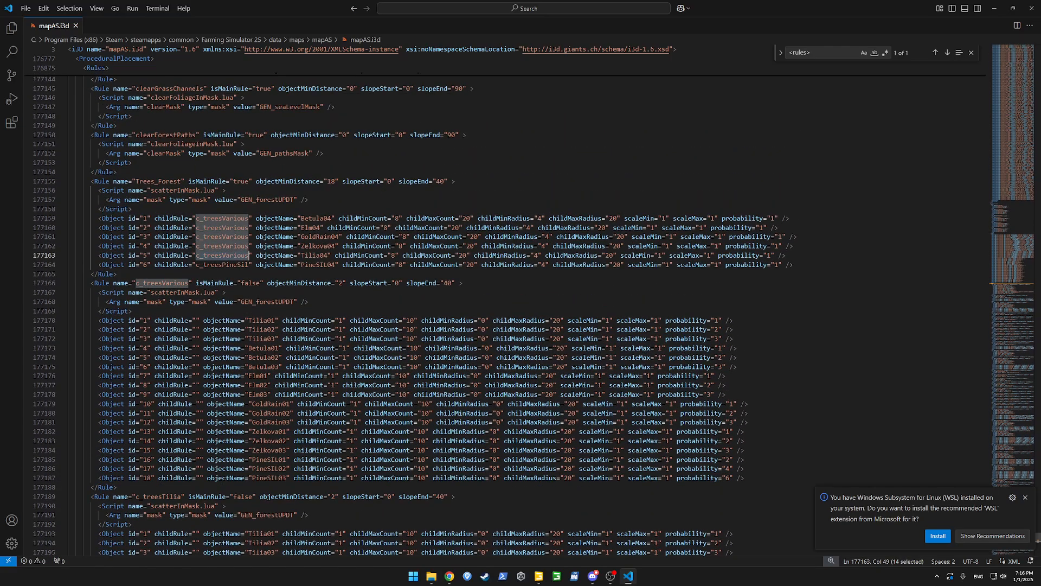
double_click(237, 183)
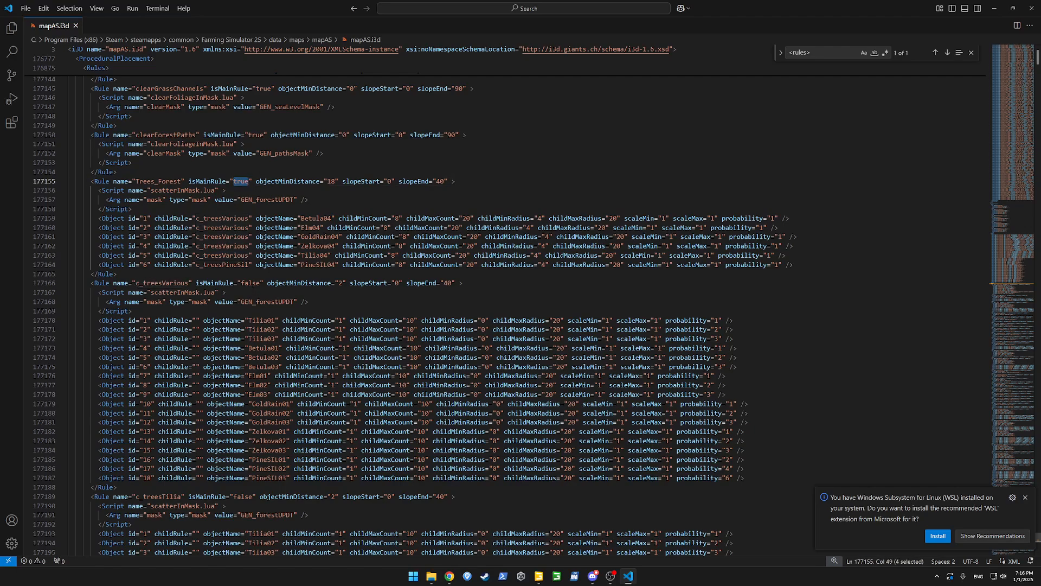
Examine the isMainRule value of the c_treesVarious rule and switch to GIANTS Editor.
double_click(243, 283)
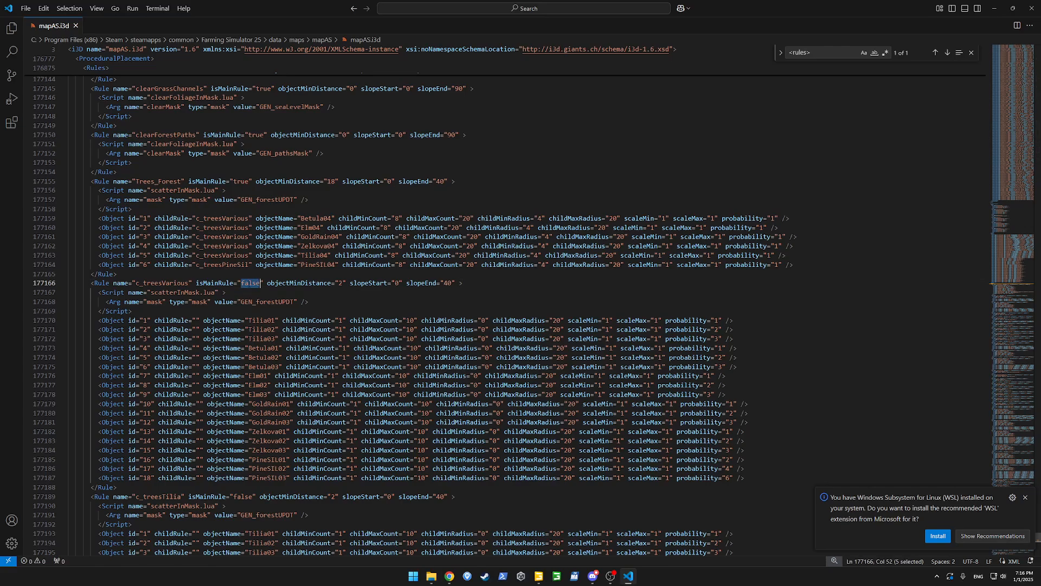
key("alt+Tab")
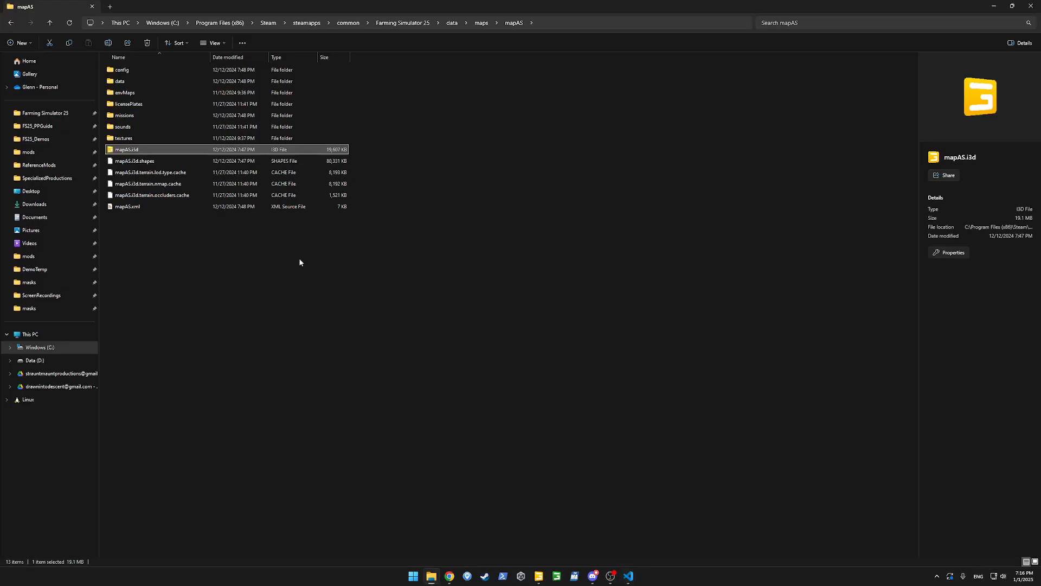
key("alt+Tab")
key("alt+Tab")
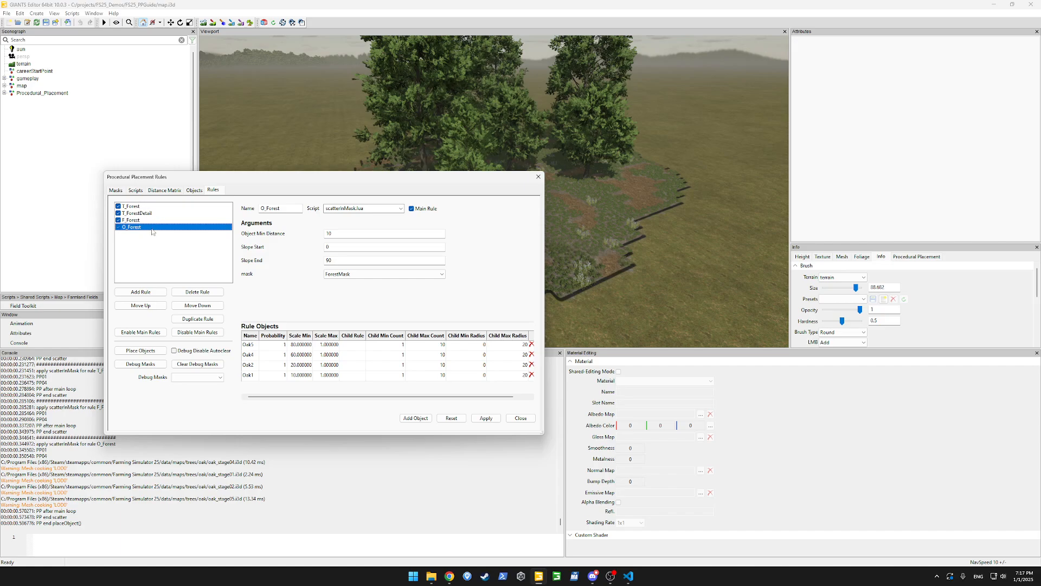
Move the T_Forest rule below T_ForestDetail in the procedural placement rule order.
left_click(135, 206)
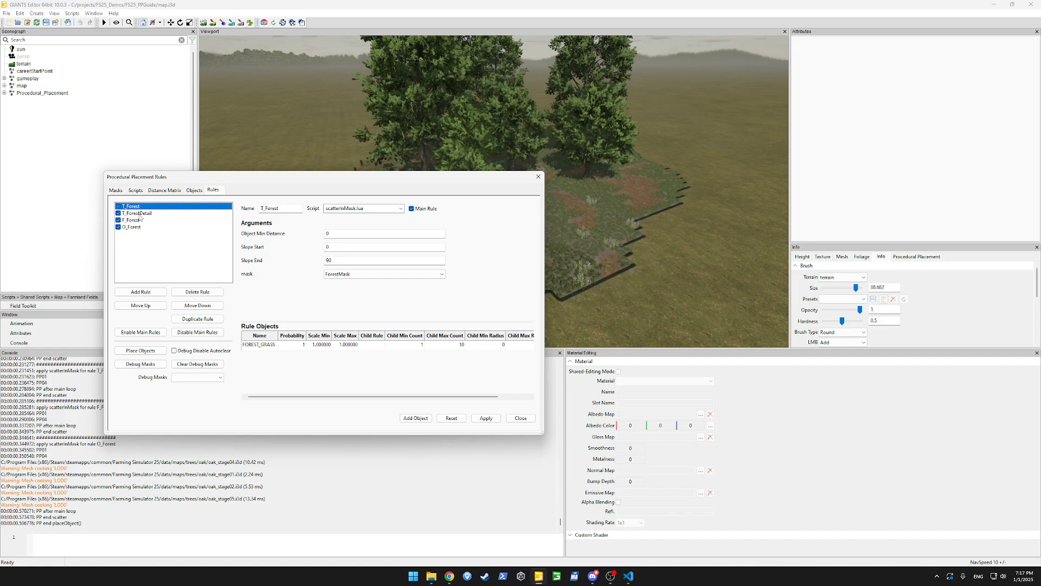
left_click(140, 213)
left_click(134, 206)
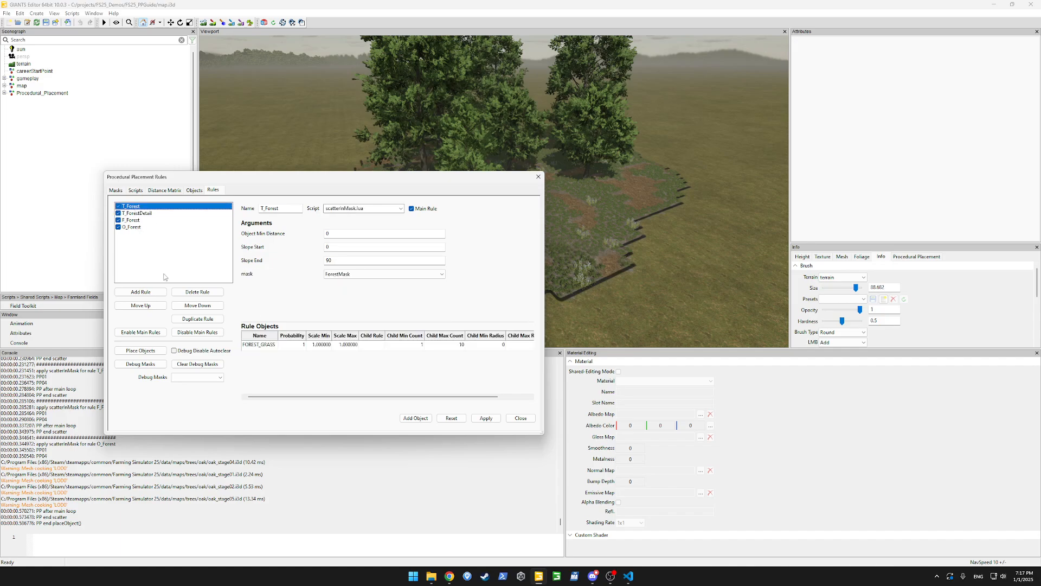
left_click(197, 305)
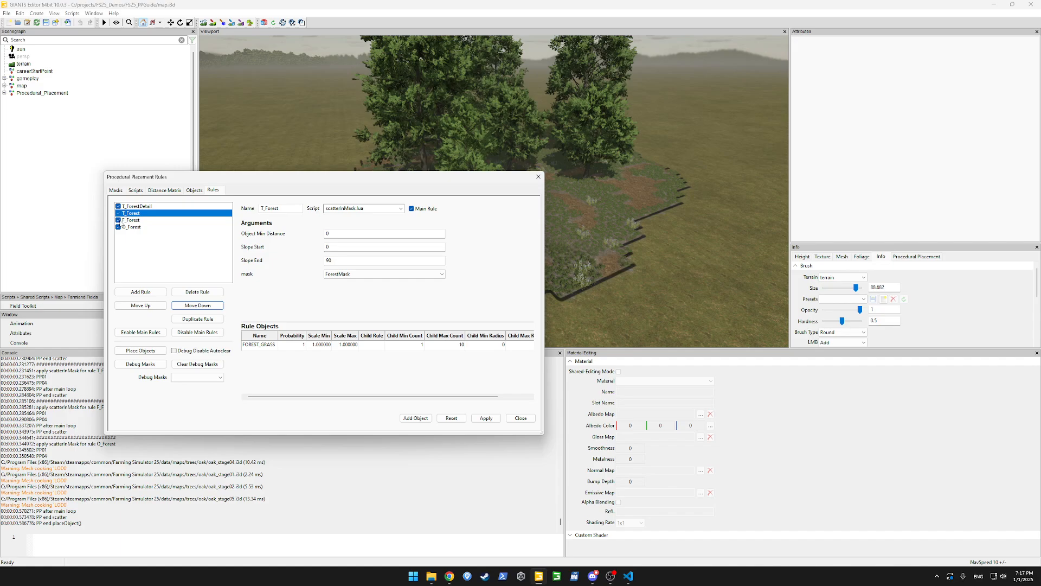
Turn off Main Rule for F_Forest and O_Forest, apply the changes, and place the objects.
left_click(132, 220)
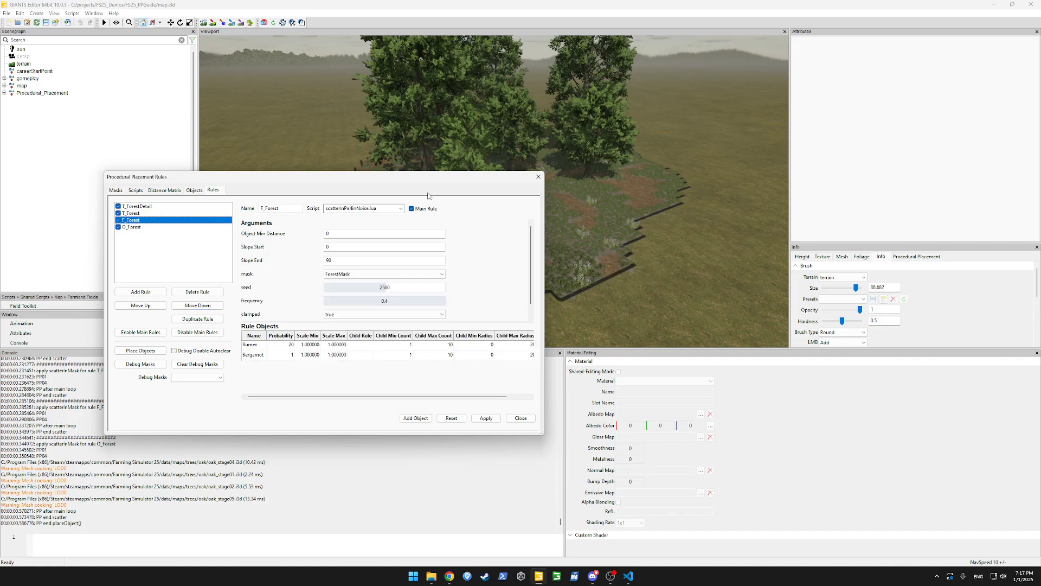
left_click(486, 418)
left_click(132, 227)
left_click(118, 221)
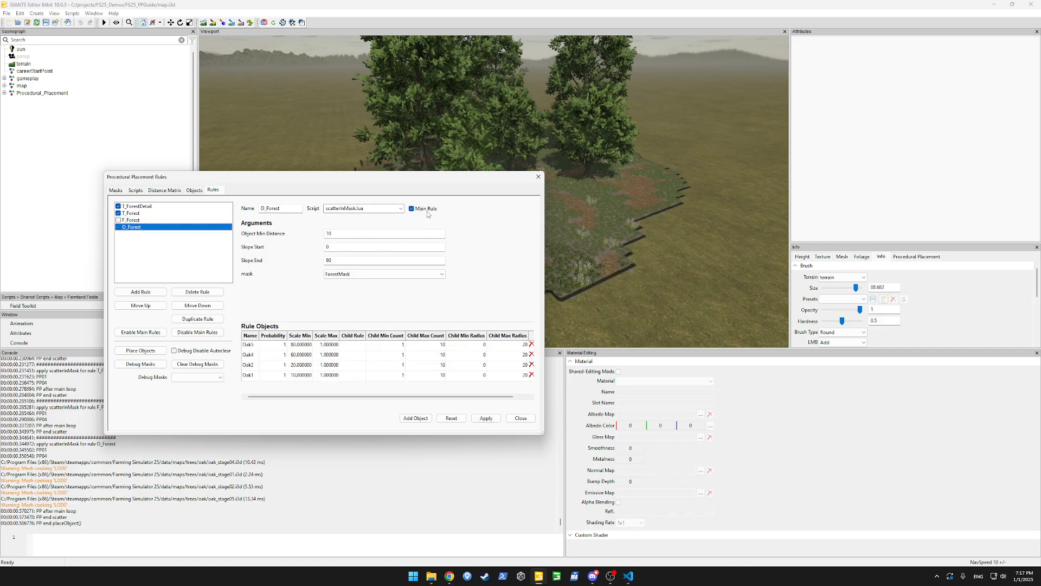
left_click(485, 418)
left_click(141, 351)
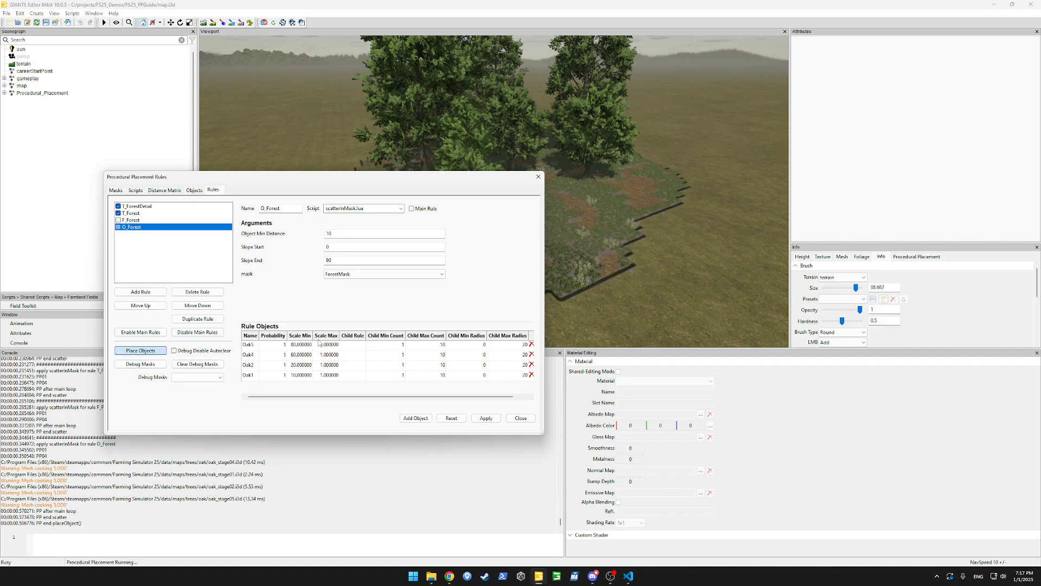
Move the T_Forest rule back above T_ForestDetail and apply the new order.
left_click(133, 213)
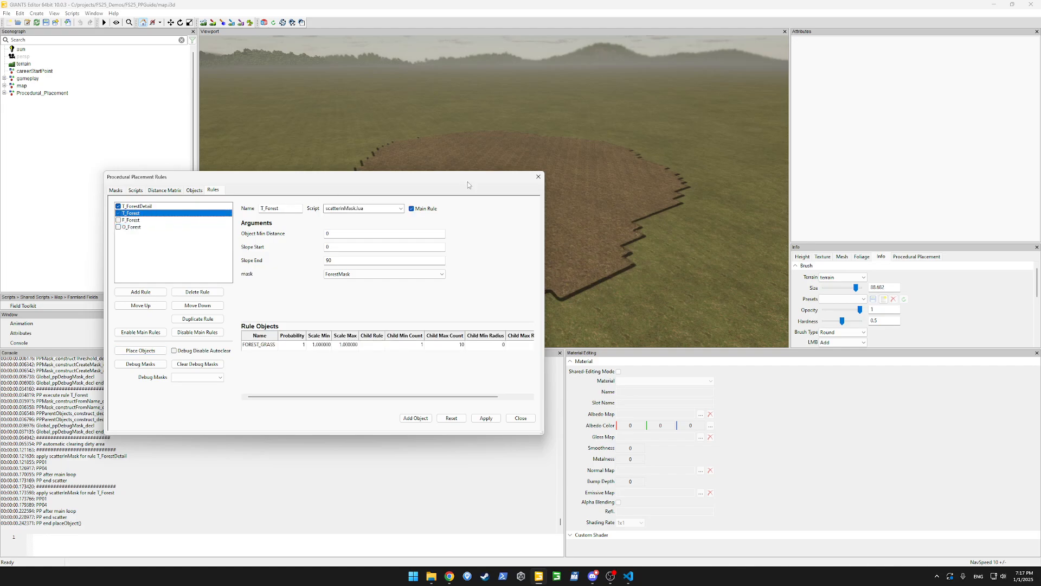
left_click_drag(468, 181, 276, 159)
scroll(402, 220, "up", 5)
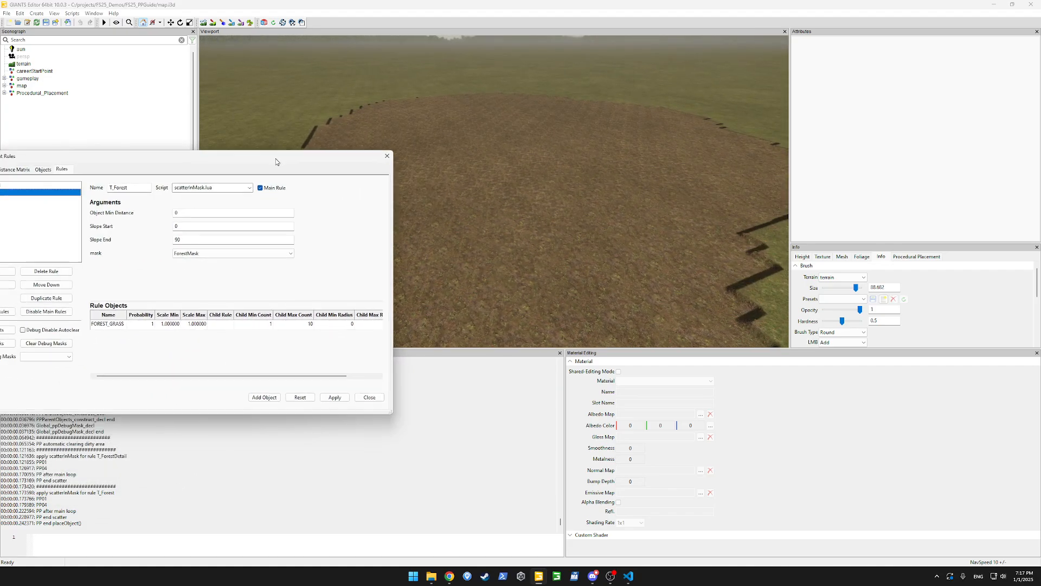
left_click_drag(115, 161, 255, 151)
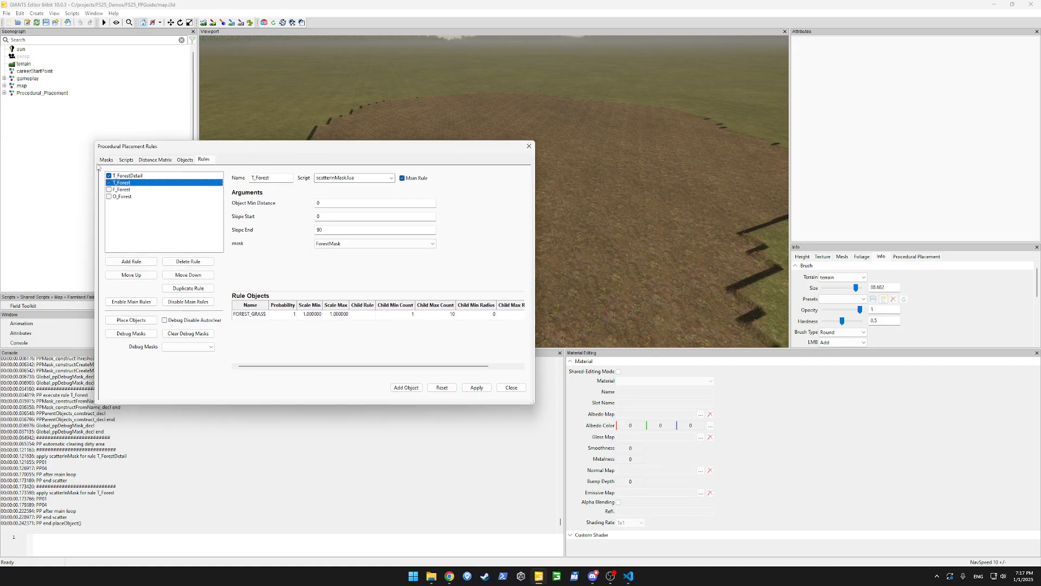
left_click(146, 275)
left_click(472, 386)
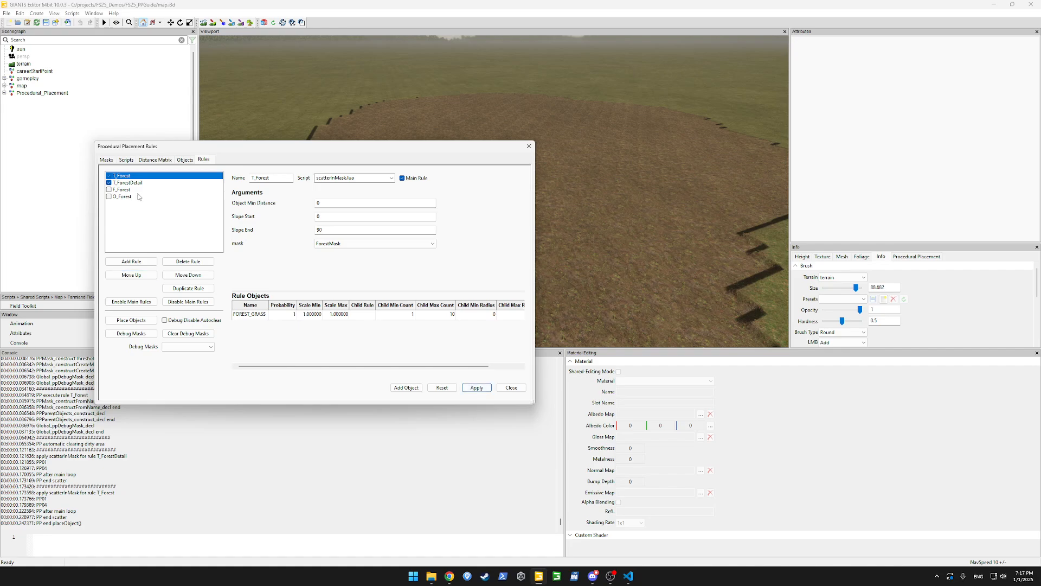
left_click(391, 179)
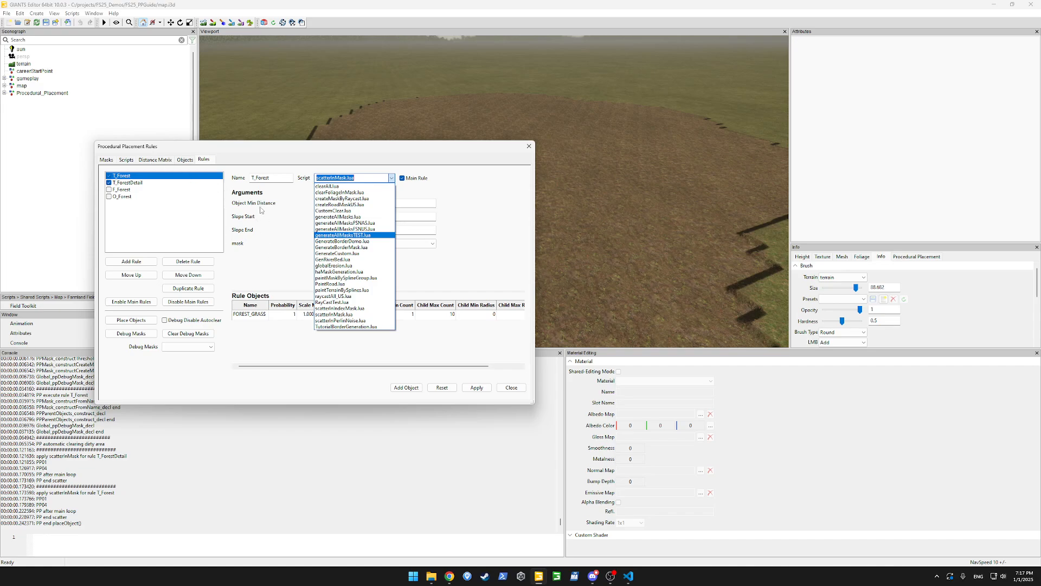
left_click(161, 235)
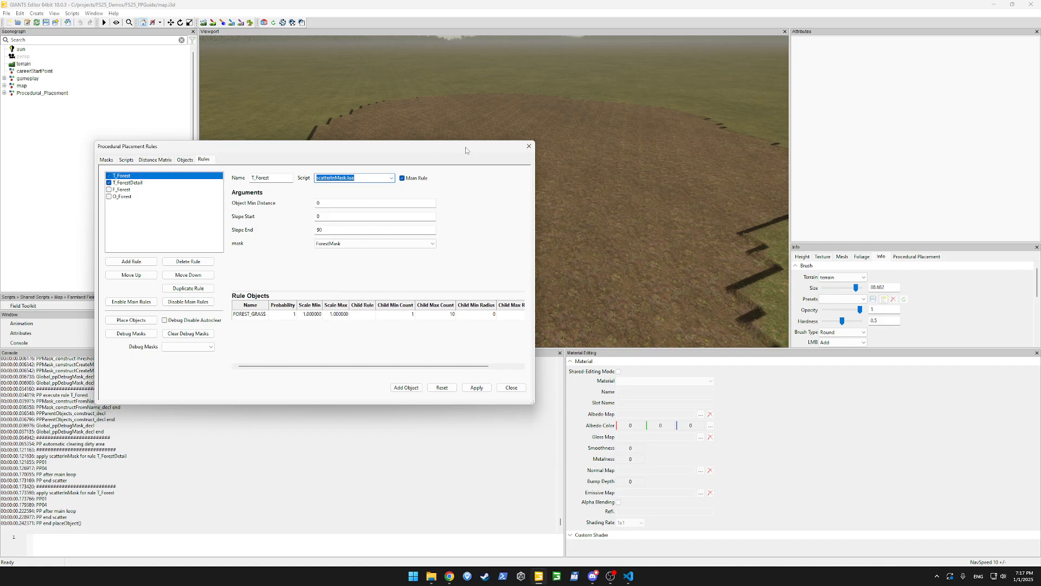
Enable Main Rule for F_Forest and O_Forest, apply the changes, and place the objects again.
left_click_drag(465, 148, 366, 178)
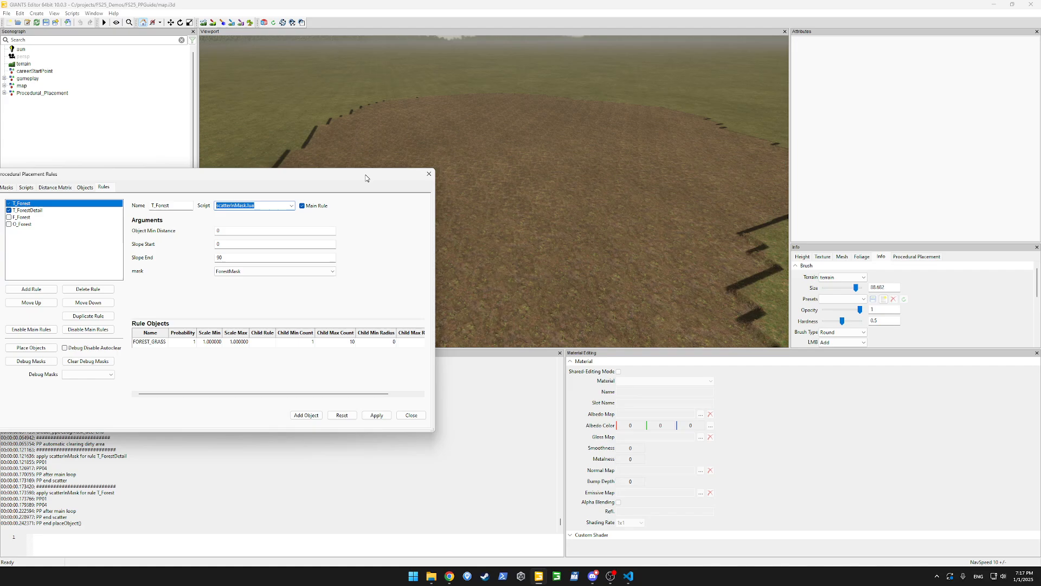
left_click(28, 217)
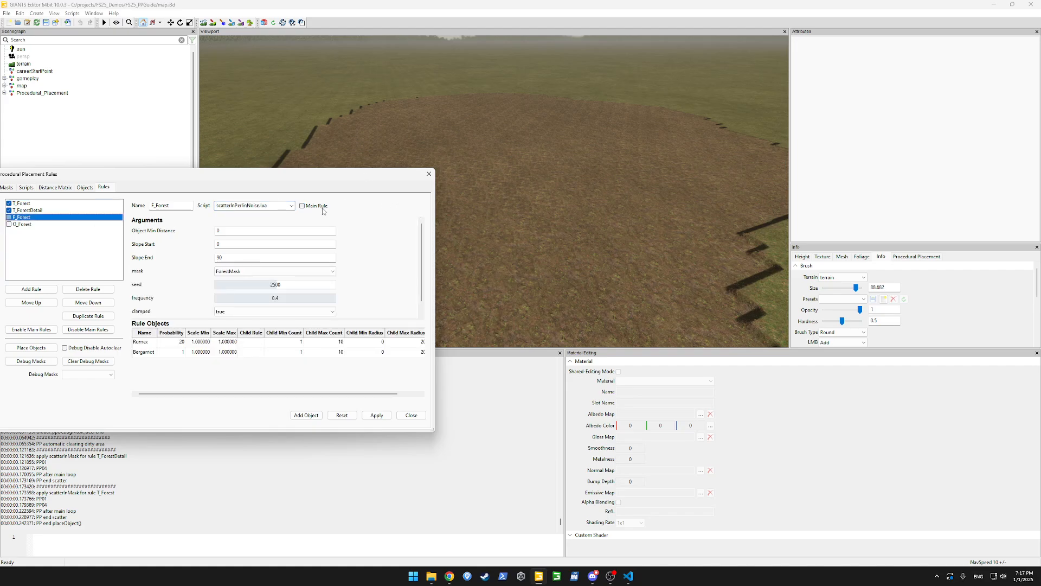
left_click(377, 415)
left_click(22, 224)
left_click(320, 207)
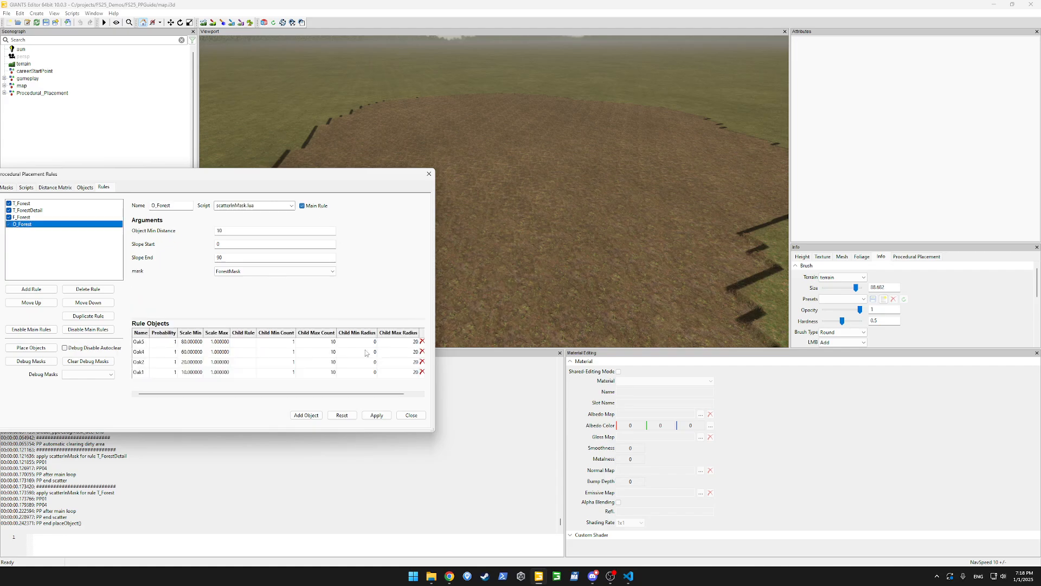
left_click(377, 416)
left_click(31, 347)
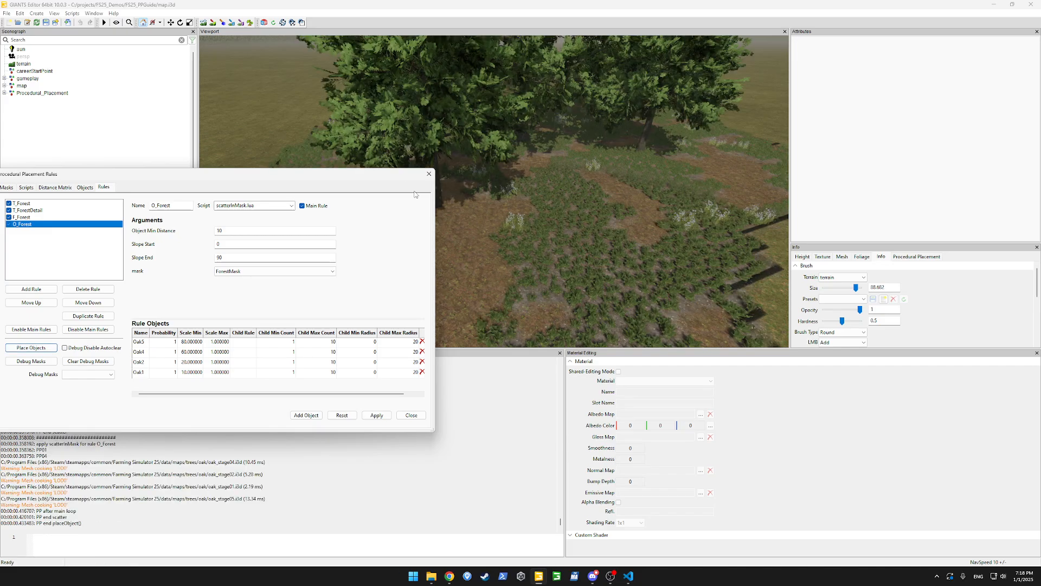
Inspect the generated forest's trees and ground foliage from several sides in the viewport.
left_click_drag(400, 181, 169, 302)
left_click_drag(326, 247, 431, 179, "alt")
scroll(479, 205, "down", 3)
scroll(479, 201, "up", 5)
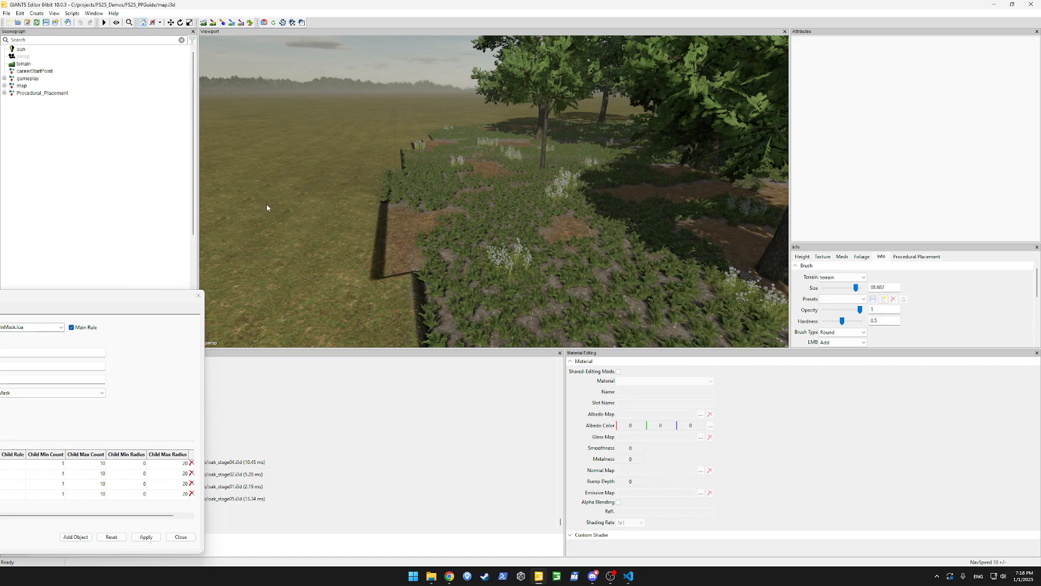
left_click_drag(410, 165, 439, 203, "alt")
scroll(470, 209, "down", 5)
scroll(479, 203, "up", 3)
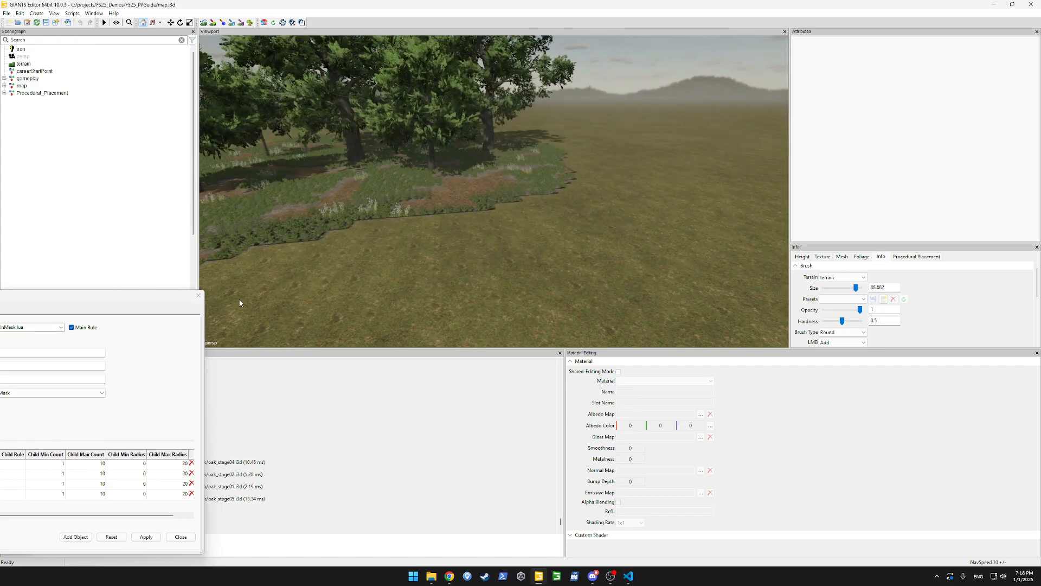
Open the generateAllMasksFSNAS.lua placement script and examine its arguments and its sea level, slope and road mask code.
left_click_drag(158, 300, 661, 138)
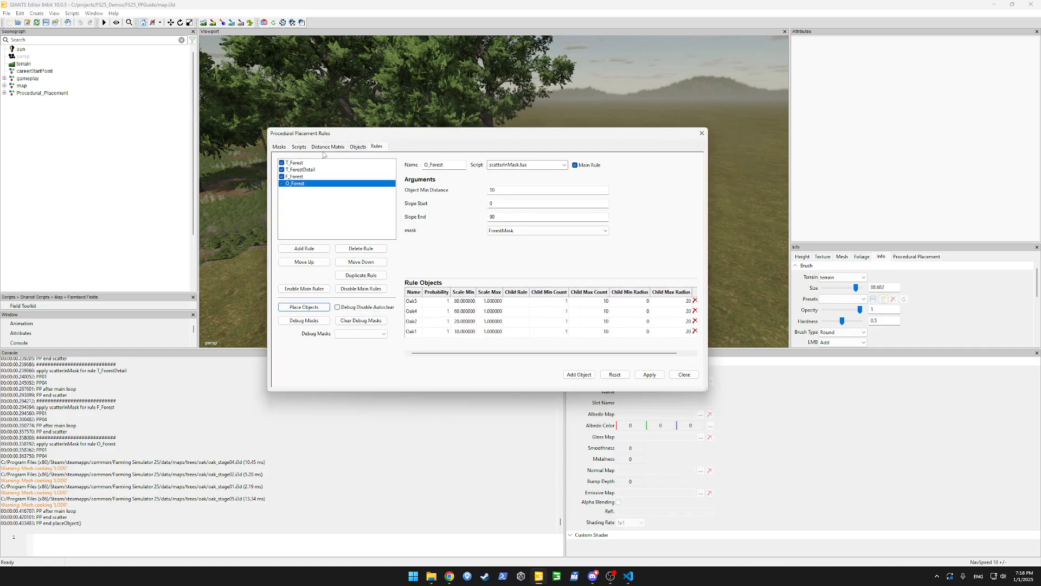
left_click(299, 146)
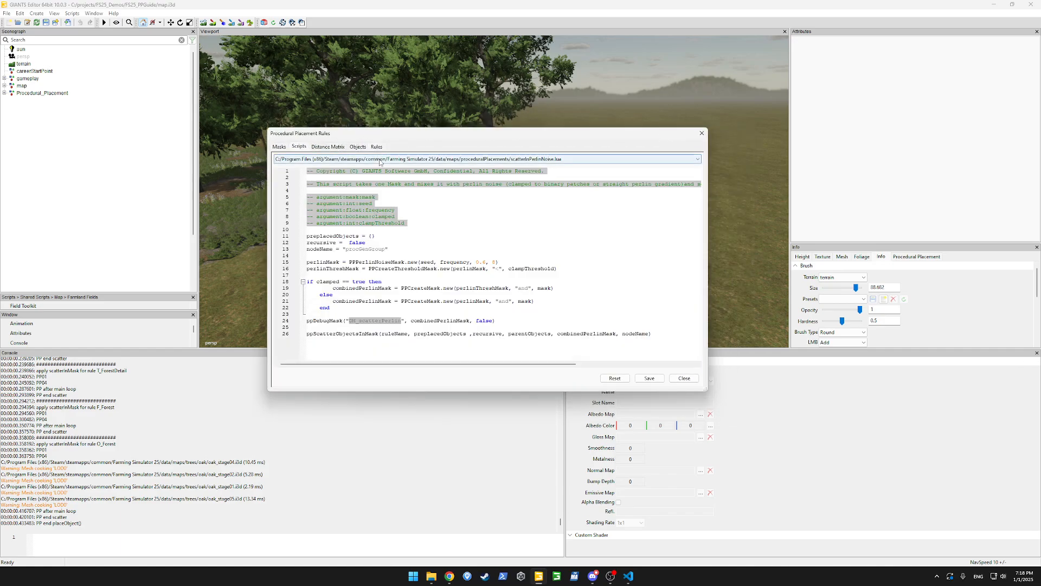
left_click(380, 159)
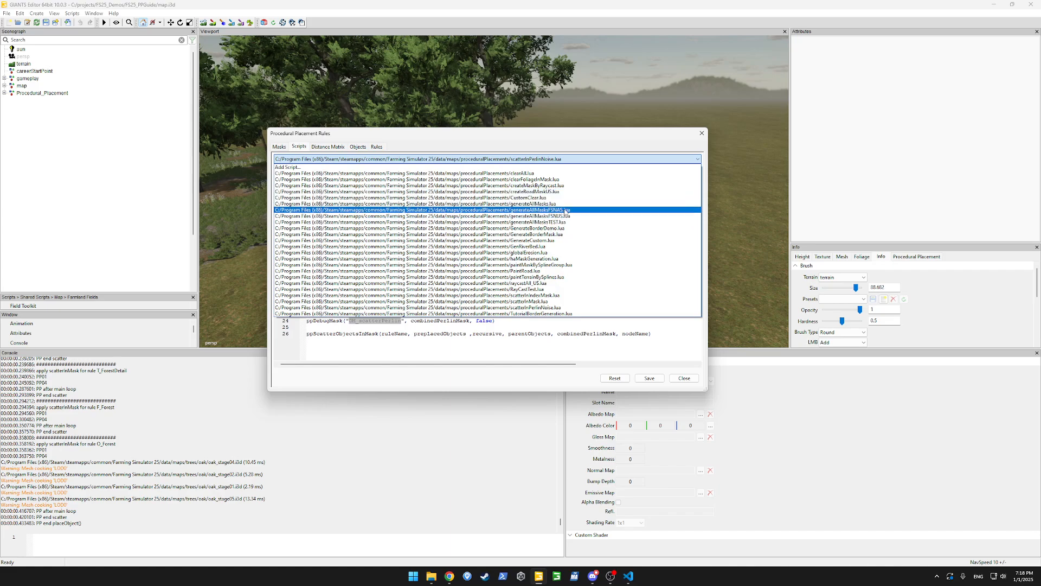
left_click(562, 209)
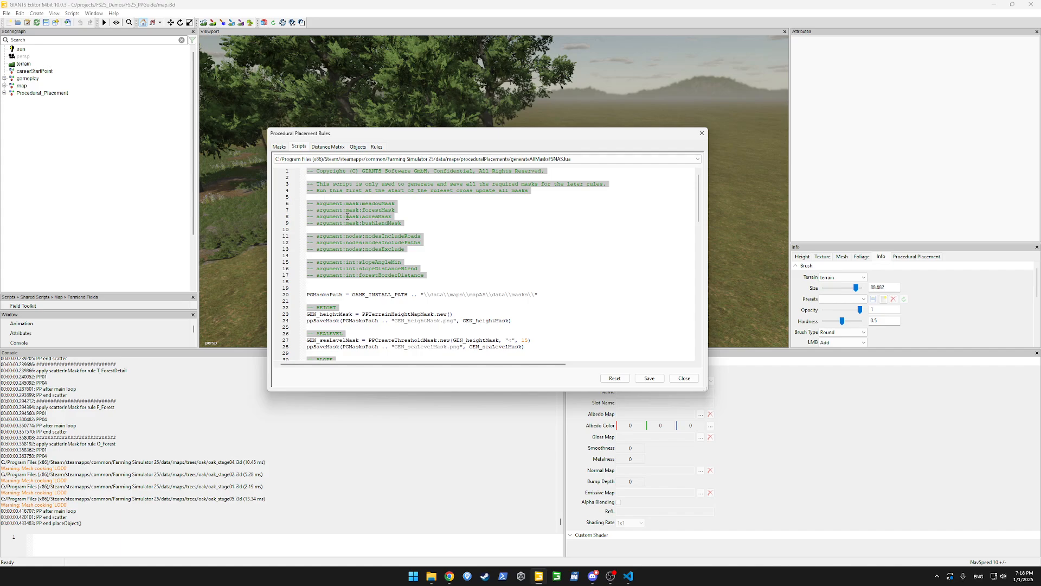
scroll(347, 216, "down", 4)
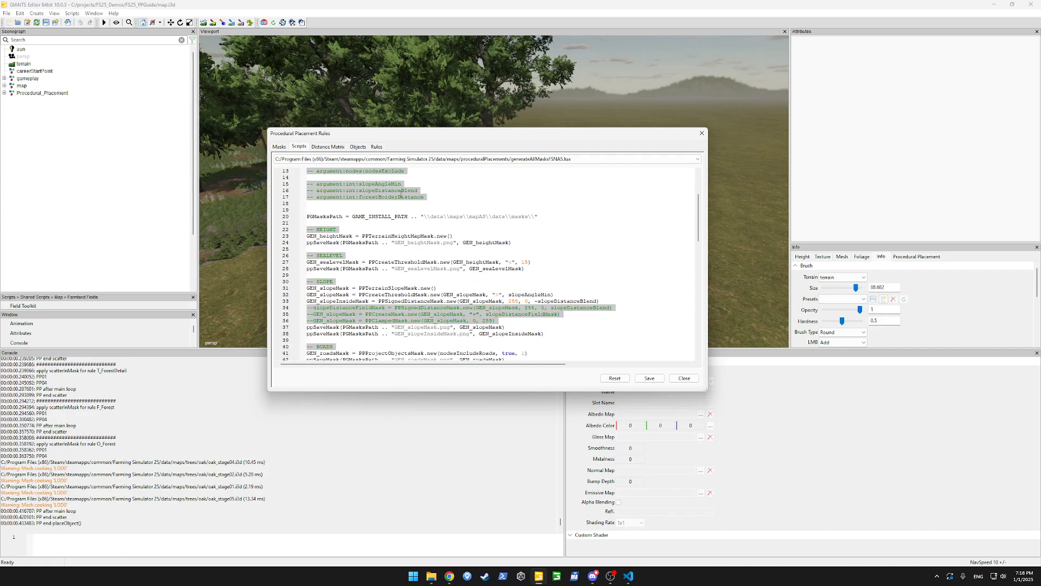
scroll(401, 196, "down", 3)
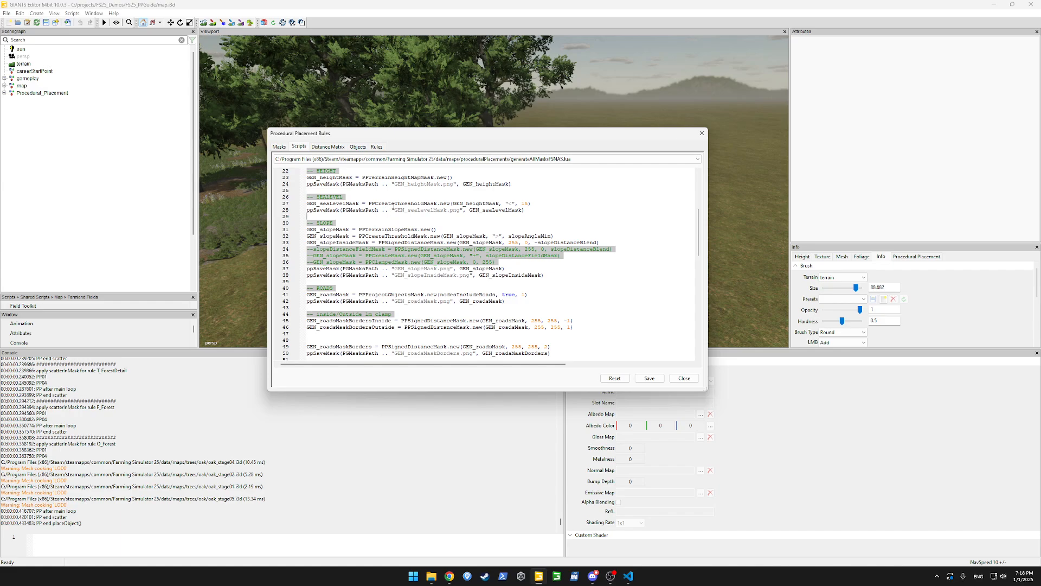
scroll(402, 198, "down", 3)
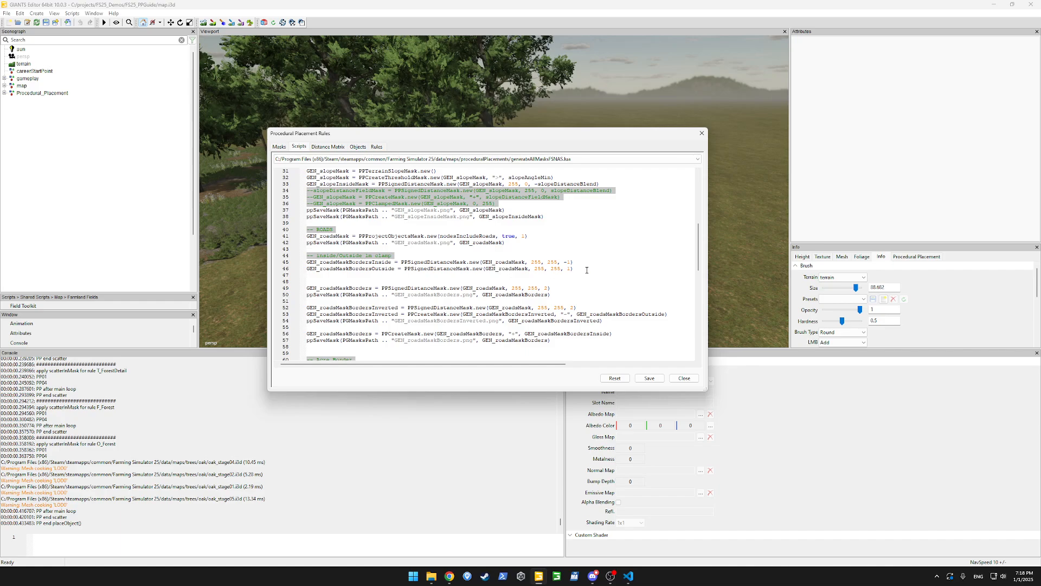
triple_click(571, 262)
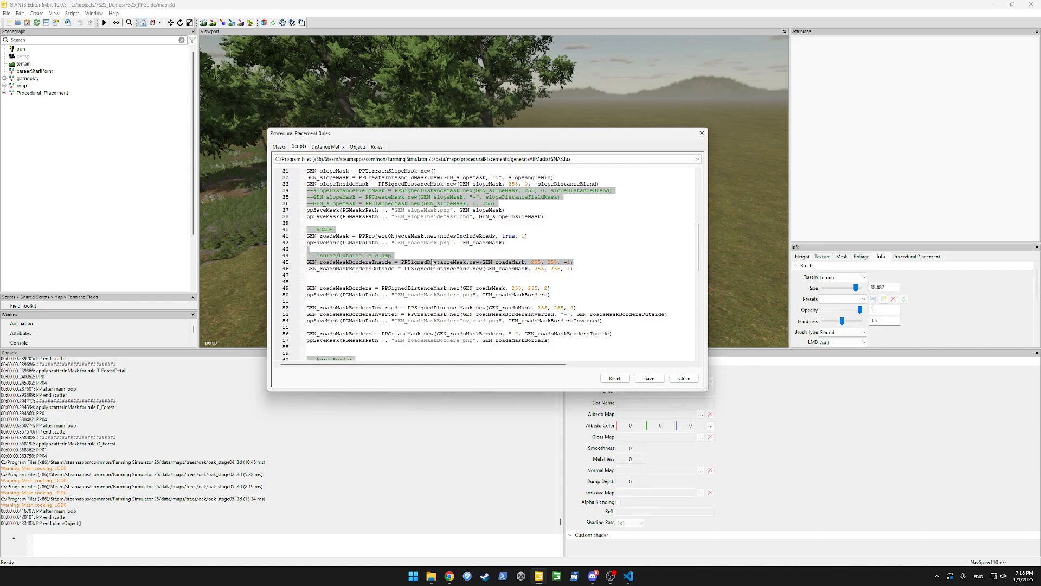
left_click(413, 236)
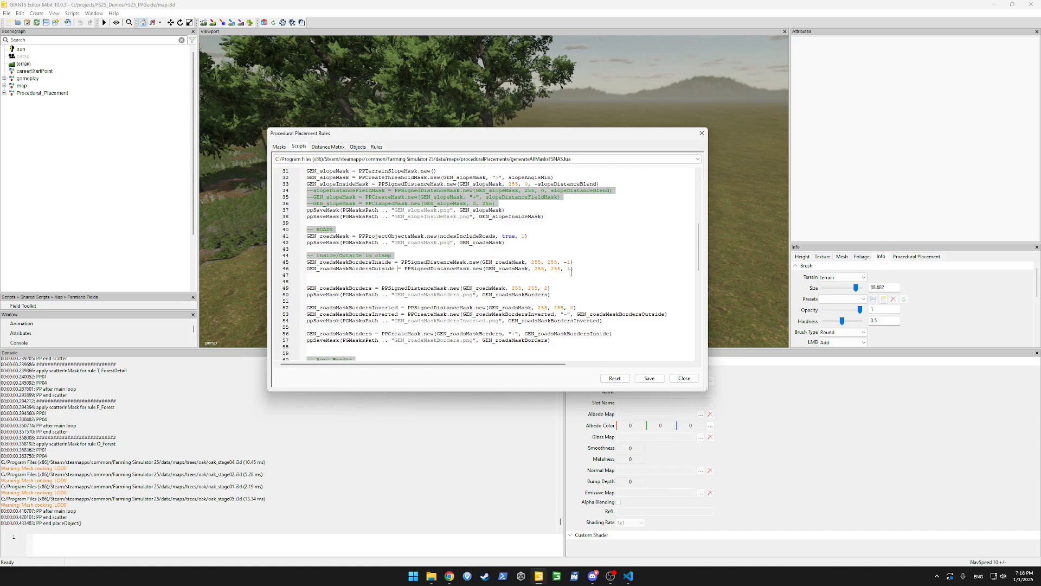
Copy the entire generateAllMasksFSNAS.lua code into a new script named PPGuideMaskGeneration, replacing its template content.
left_click_drag(562, 293, 268, 132)
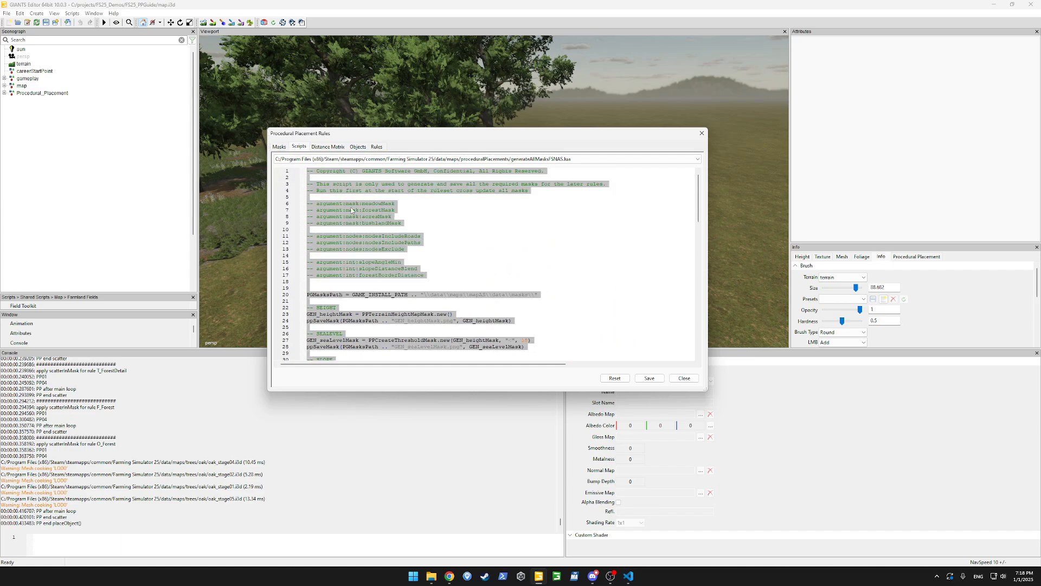
left_click(499, 158)
left_click(356, 163)
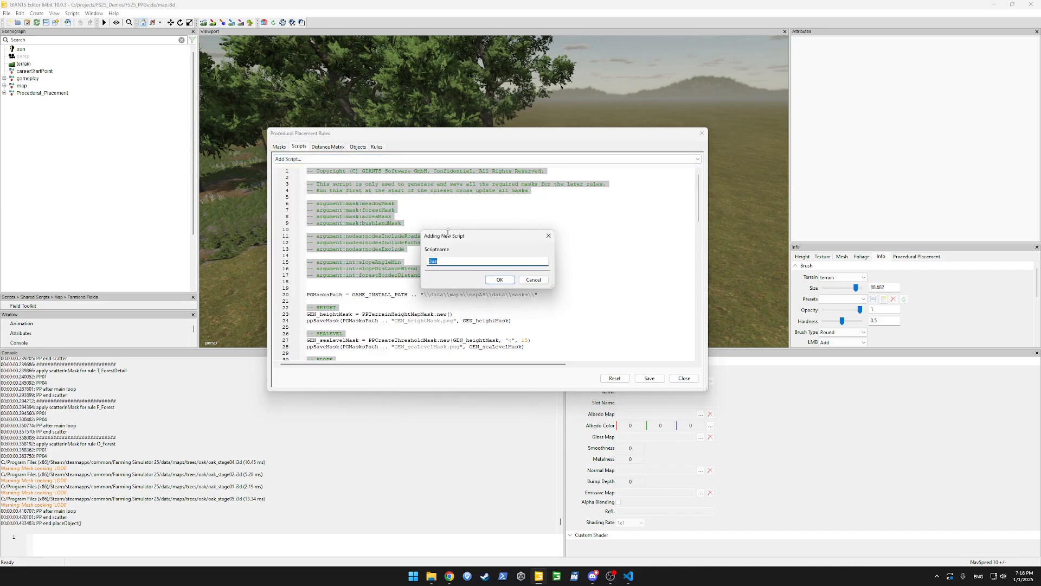
key("Home")
type("GenerateMasks")
key("shift+Home")
type("PPTutorial")
key("BackSpace")
key("BackSpace")
key("BackSpace")
key("BackSpace")
key("BackSpace")
type("GuideMaskGeneration")
key("Return")
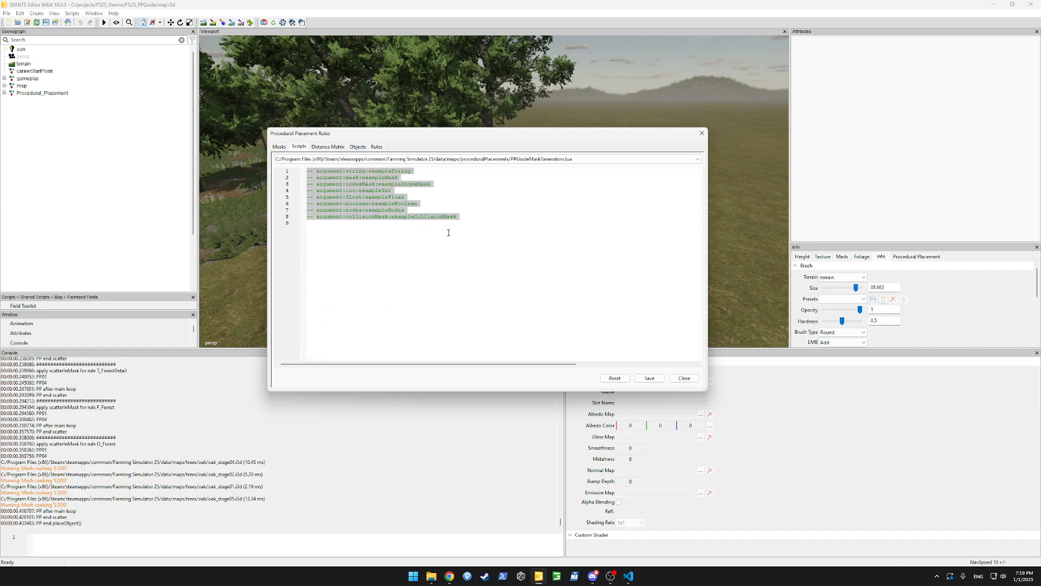
key("ctrl+v")
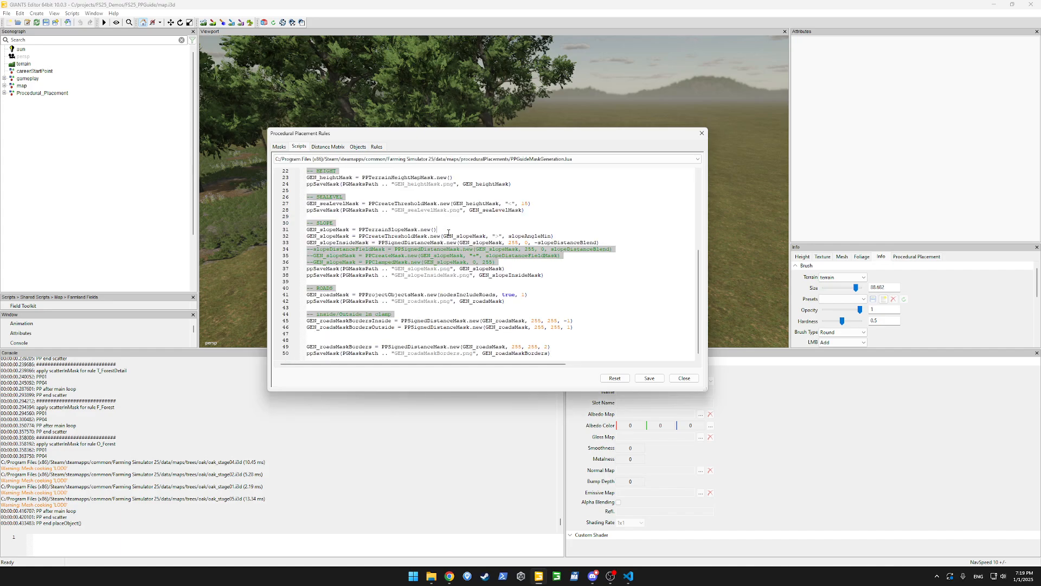
scroll(448, 233, "up", 7)
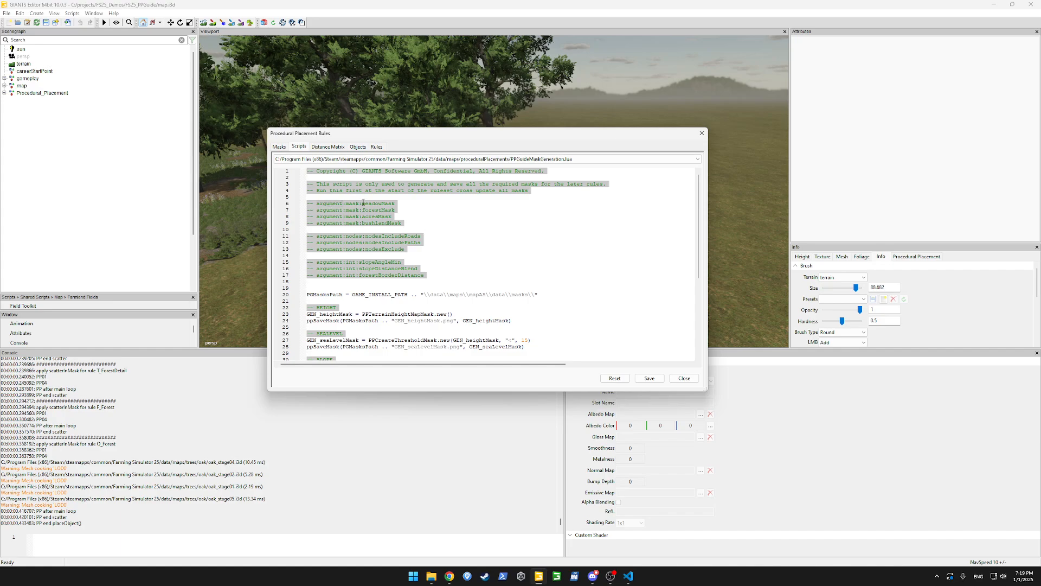
Save the script and add a rule named Generate Masks that uses PPGuideMaskGeneration.lua.
left_click(648, 380)
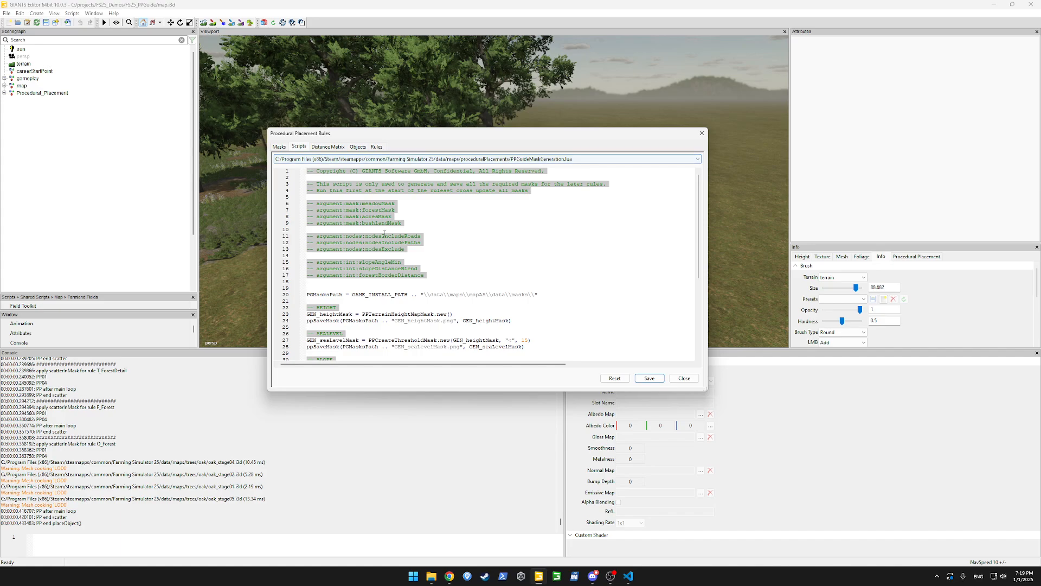
left_click(376, 146)
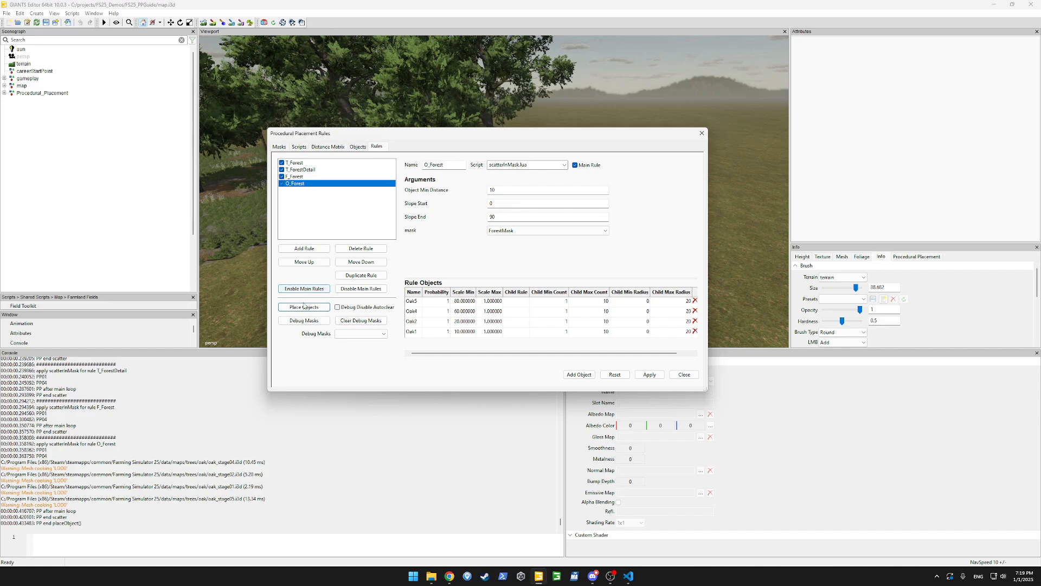
left_click(307, 248)
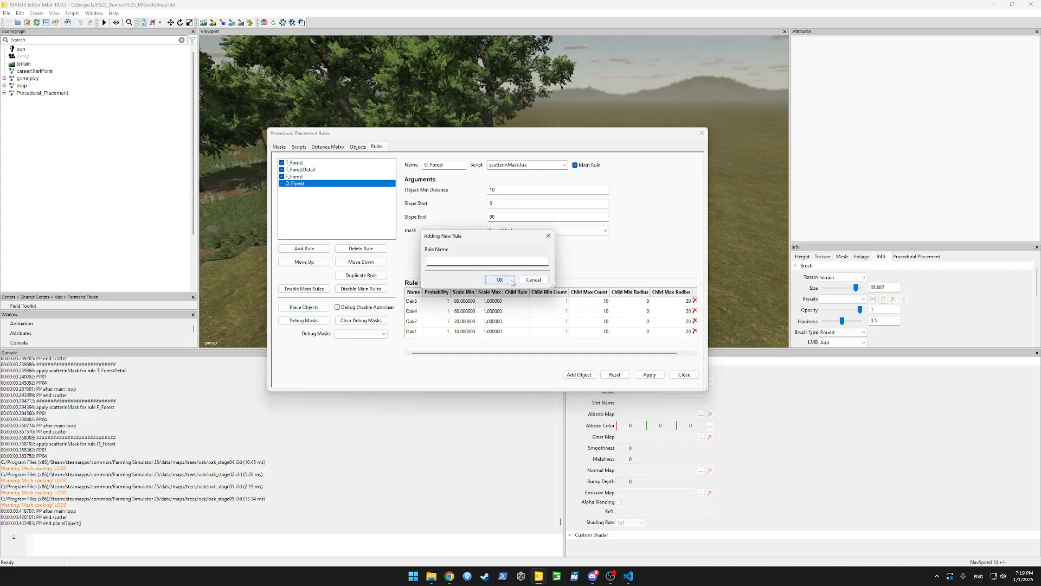
type("Generate Masks")
left_click(511, 279)
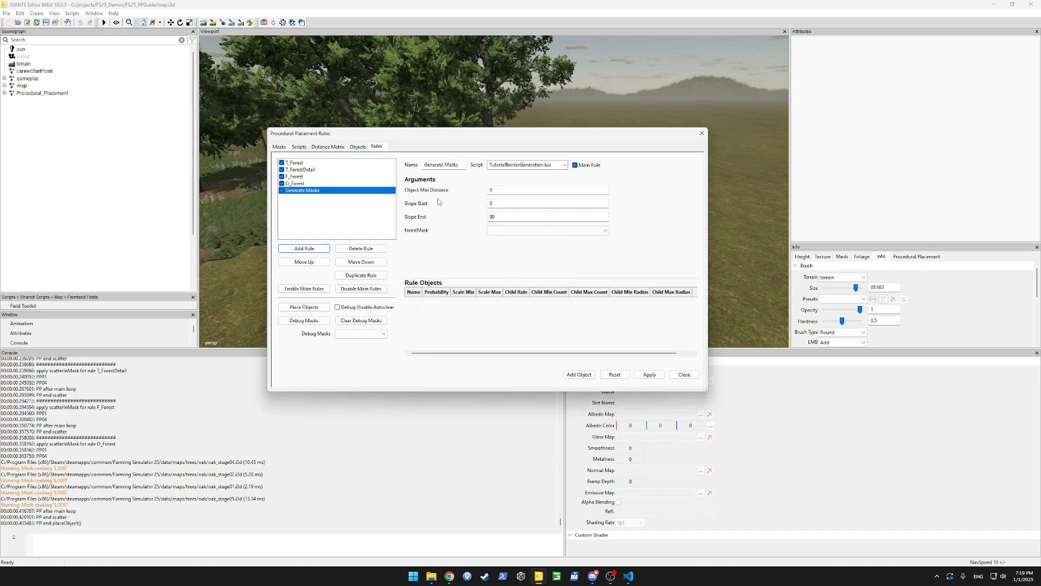
left_click(565, 166)
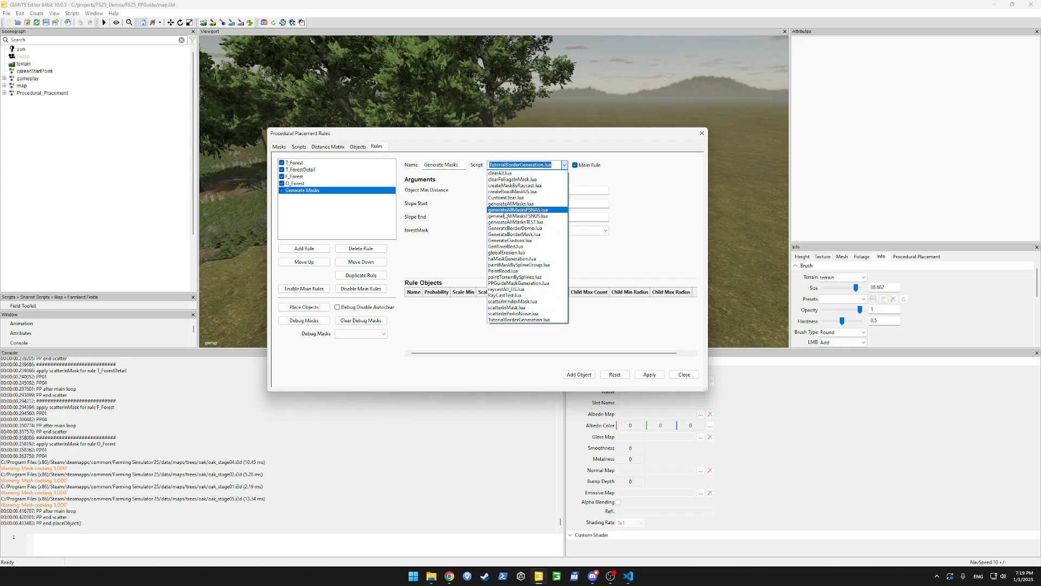
left_click(518, 284)
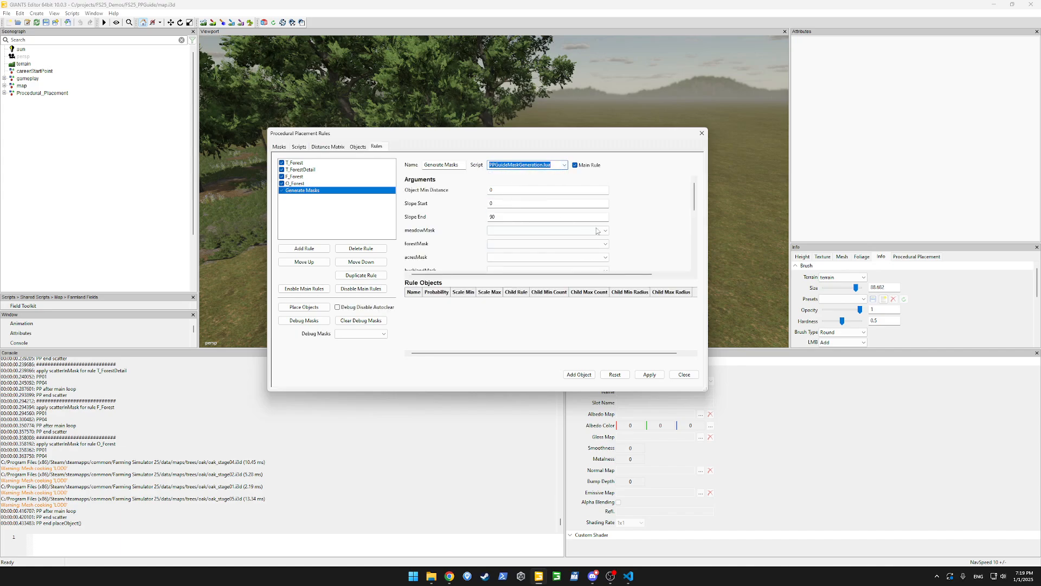
Set the Generate Masks rule's forestMask argument to ForestMask and return to the PPGuideMaskGeneration script.
scroll(603, 240, "down", 1)
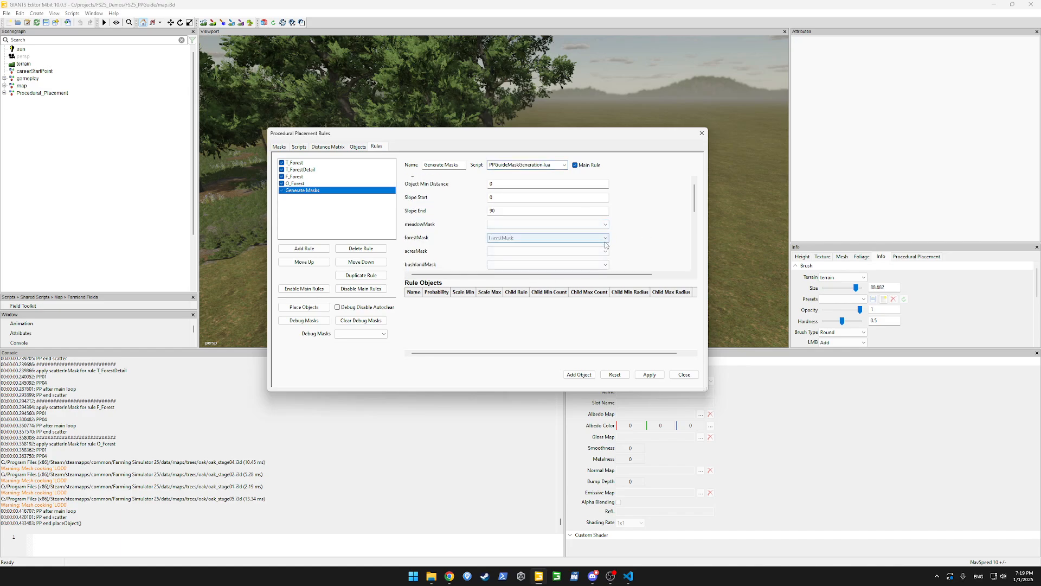
scroll(631, 243, "down", 1)
scroll(629, 243, "down", 1)
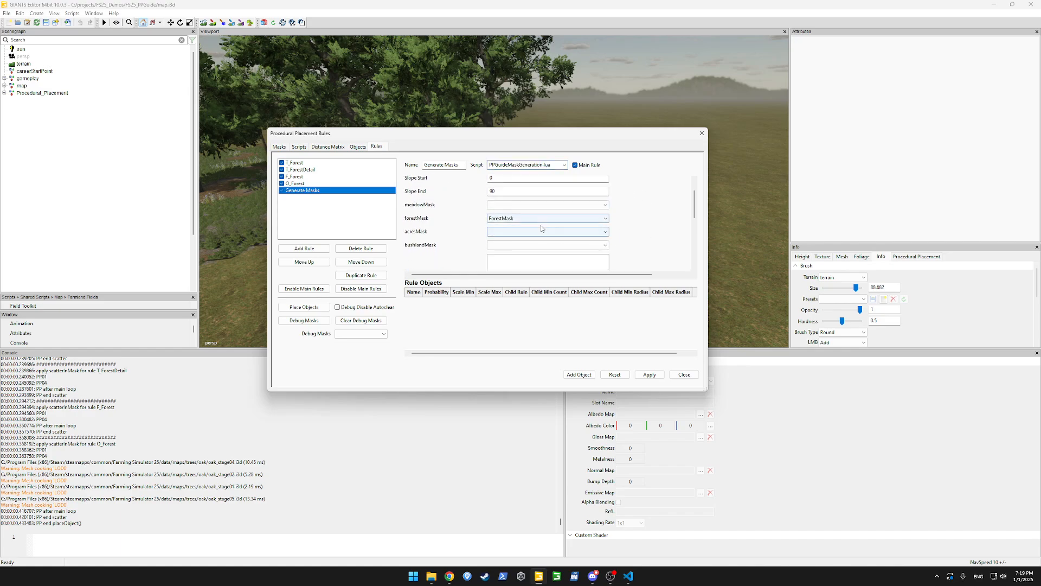
left_click(306, 149)
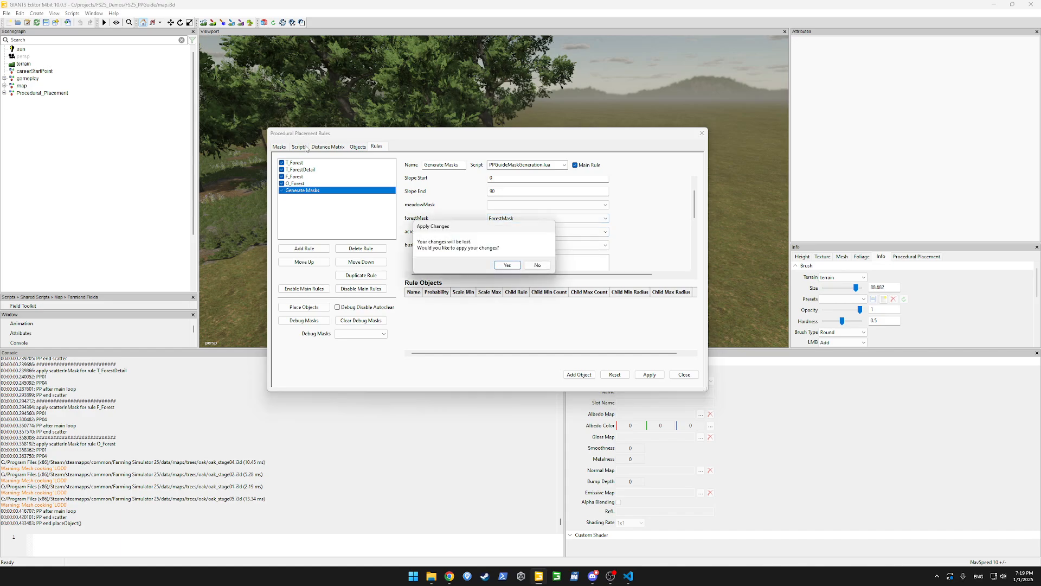
left_click(506, 264)
left_click(537, 264)
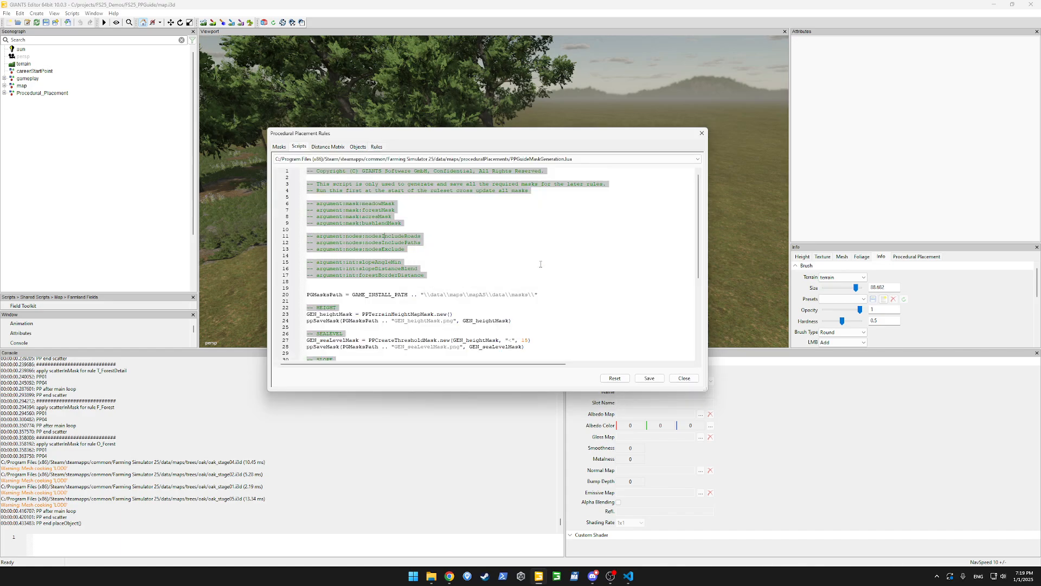
Delete the header comments, every argument except forestMask, and the height, sea level and slope code.
left_click(477, 263)
left_click_drag(437, 278, 256, 210)
key("BackSpace")
key("BackSpace")
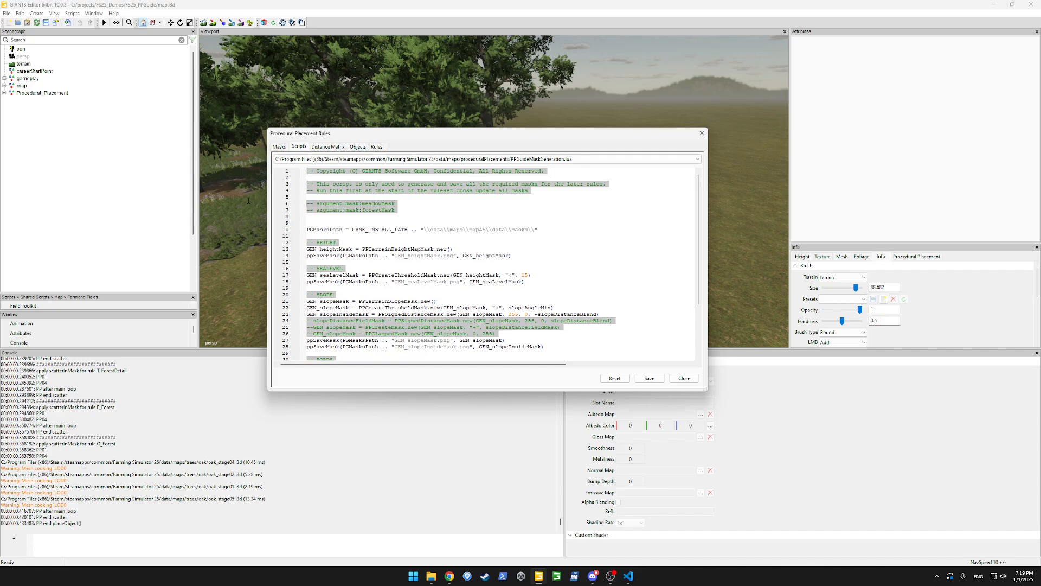
left_click_drag(248, 200, 255, 170)
key("Delete")
key("Delete")
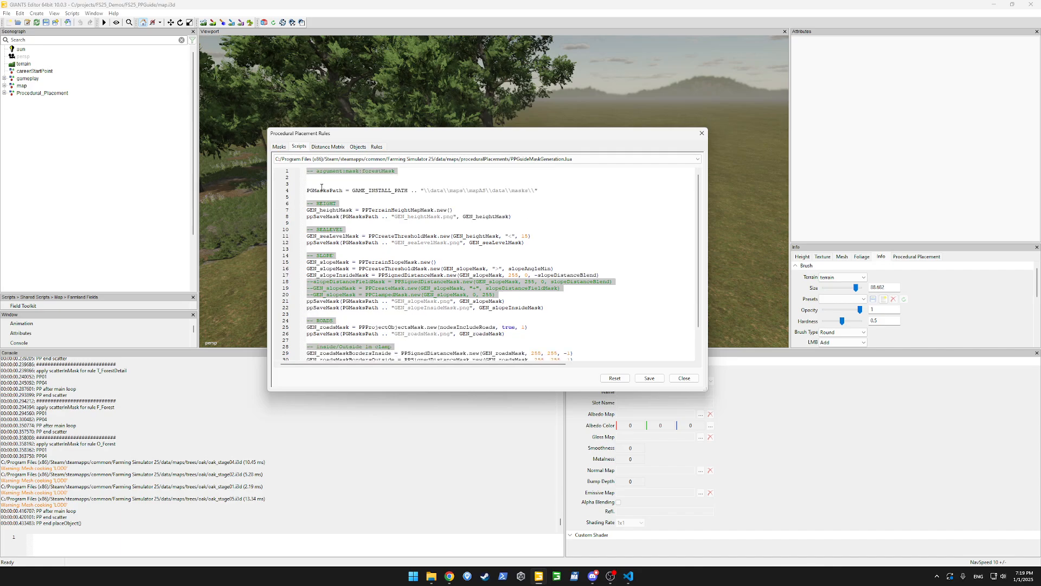
key("BackSpace")
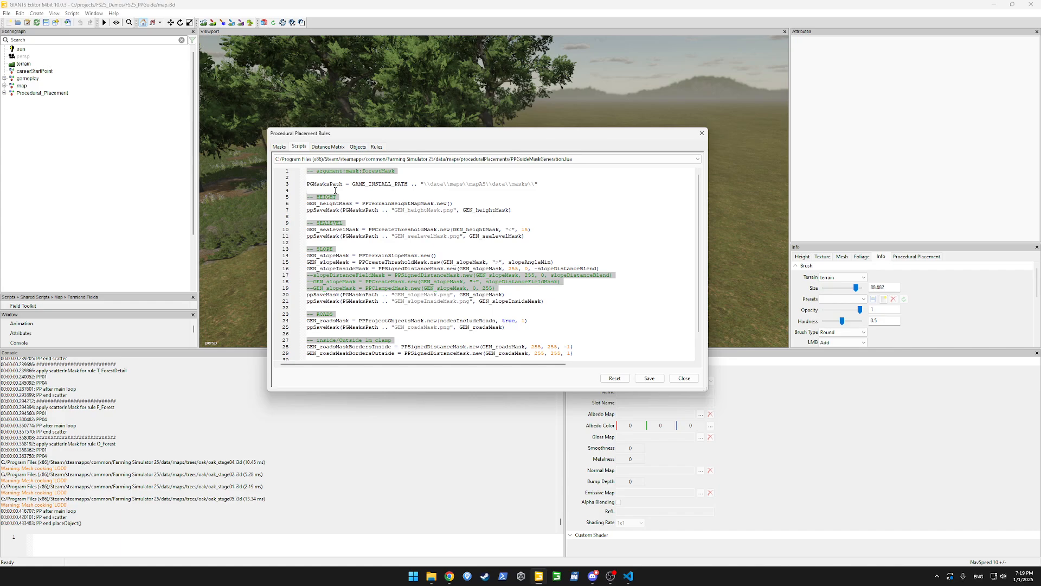
left_click_drag(335, 190, 441, 306)
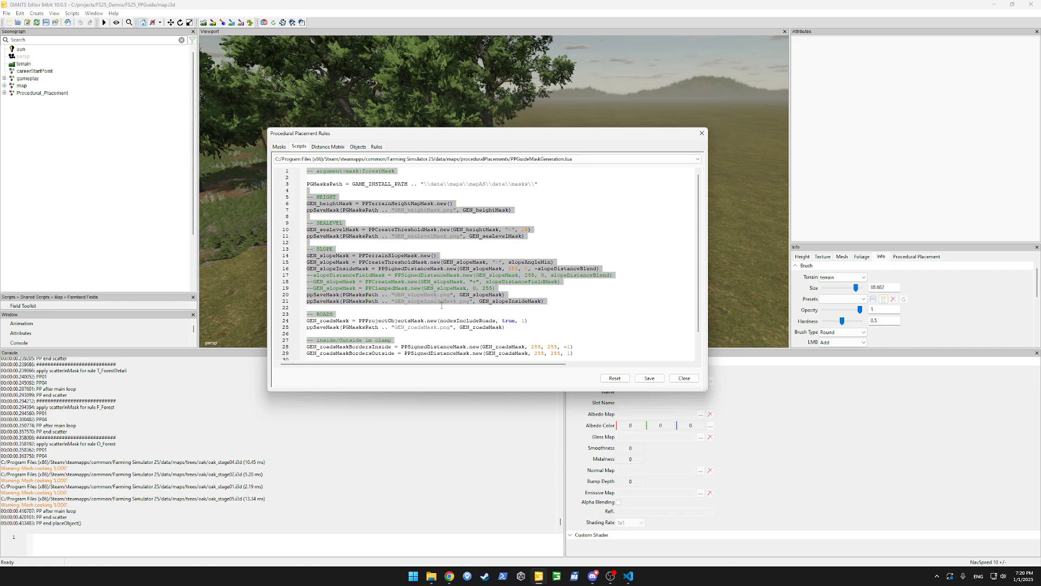
key("Delete")
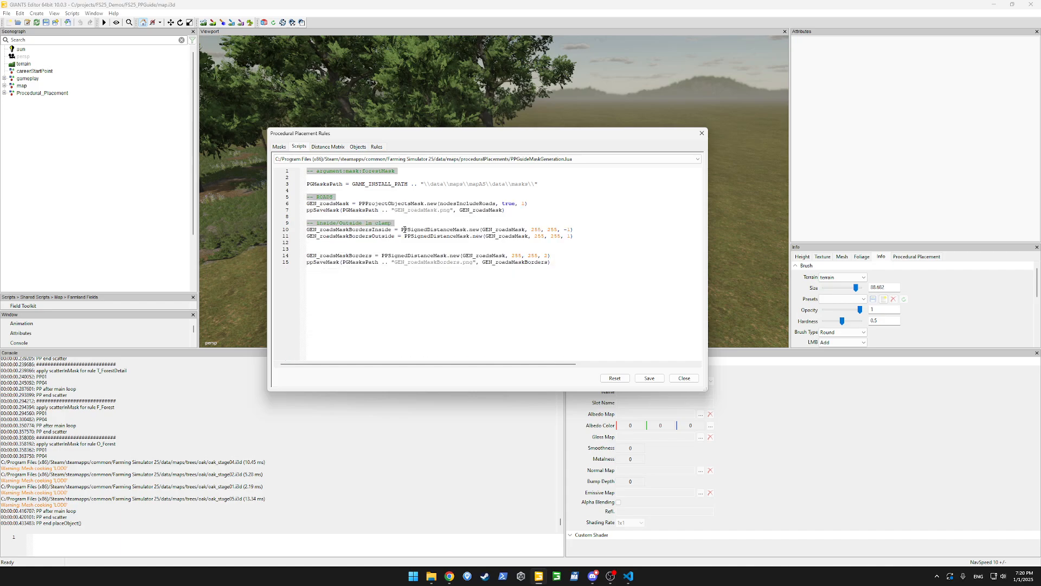
Copy the GEN_roadsMaskBordersInside line to directly above the final ppSaveMask line.
double_click(369, 230)
left_click(417, 231)
triple_click(411, 230)
key("ctrl+c")
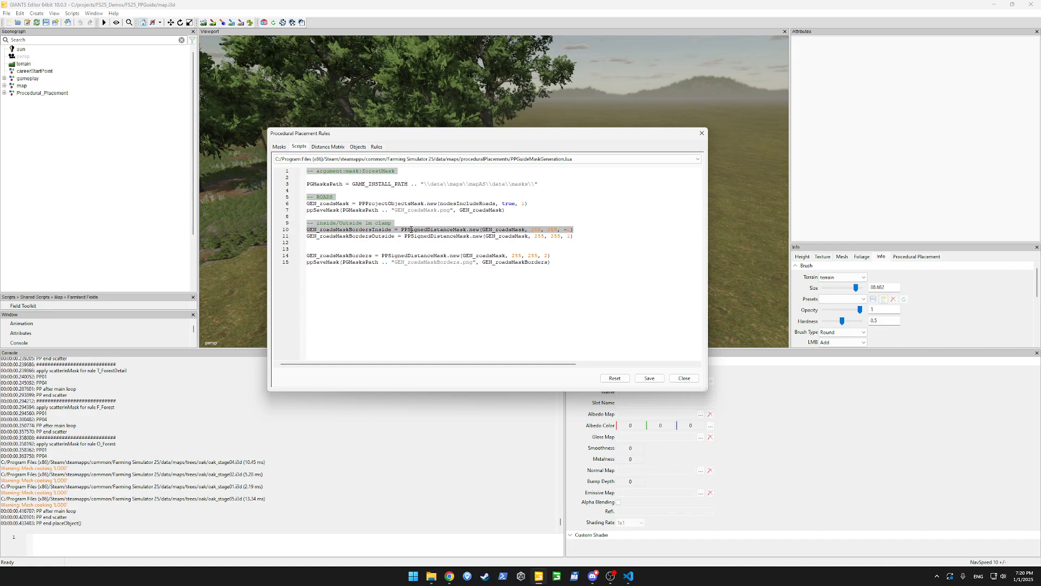
key("Down")
key("Down")
key("Return")
key("Return")
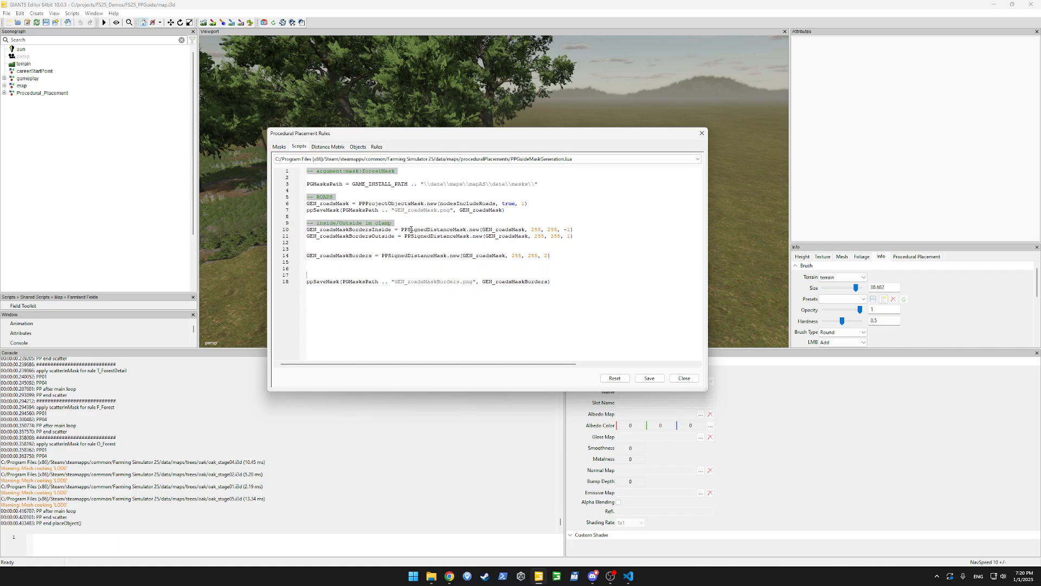
key("ctrl+v")
Delete the roads and border code above the copied GEN_roadsMaskBordersInside line, keeping the masks path.
key("shift+Up")
key("shift+Up")
key("shift+Up")
key("shift+Up")
key("shift+Up")
key("shift+Up")
key("shift+Up")
key("shift+Up")
key("shift+Up")
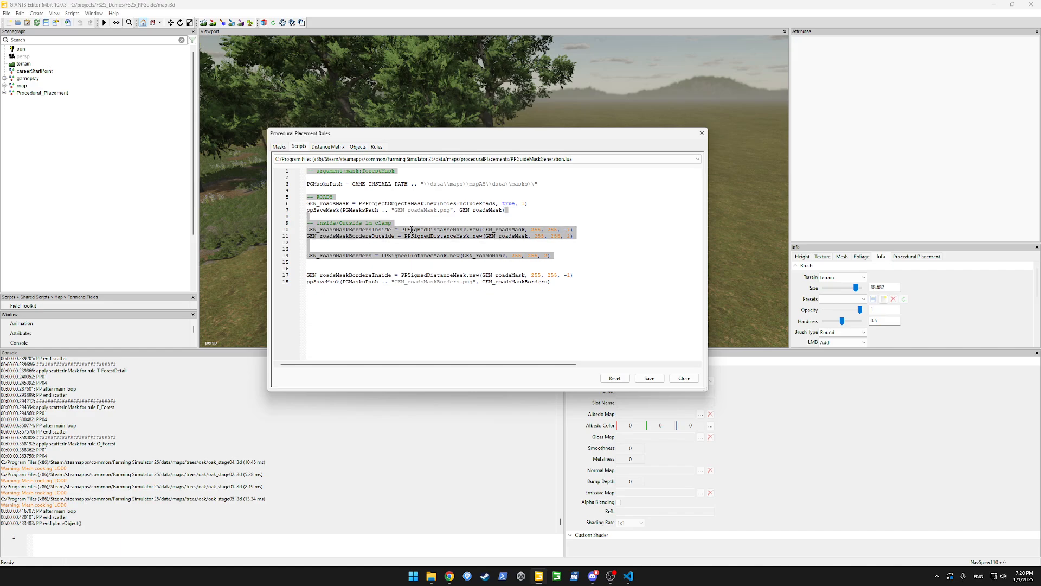
key("BackSpace")
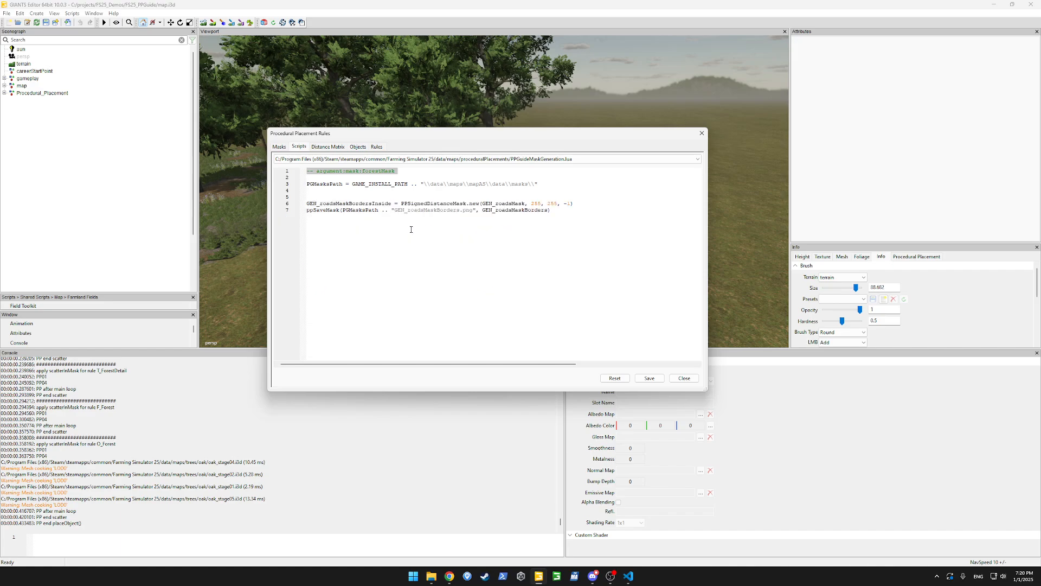
key("BackSpace")
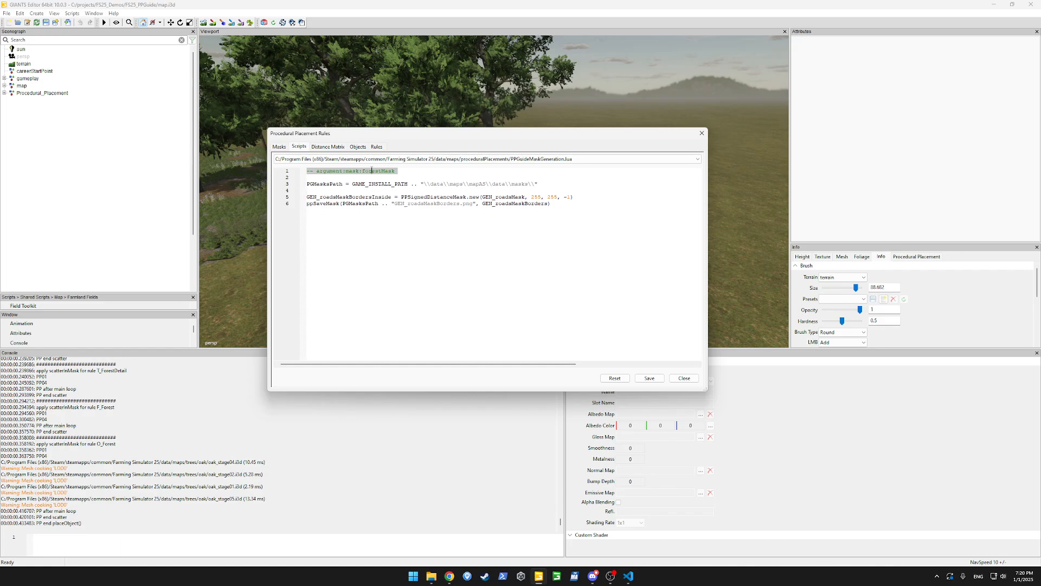
Replace GEN_roadsMask with forestMask in the PPSignedDistanceMask call and set its third argument to 0.
double_click(438, 197)
double_click(504, 196)
type("forestMask")
double_click(527, 196)
double_click(539, 199)
left_click(525, 198)
double_click(541, 198)
type("0")
Set the PPSignedDistanceMask call's last argument to 4 and restore its third argument to 255.
double_click(540, 198)
double_click(526, 198)
left_click_drag(547, 141, 408, 284)
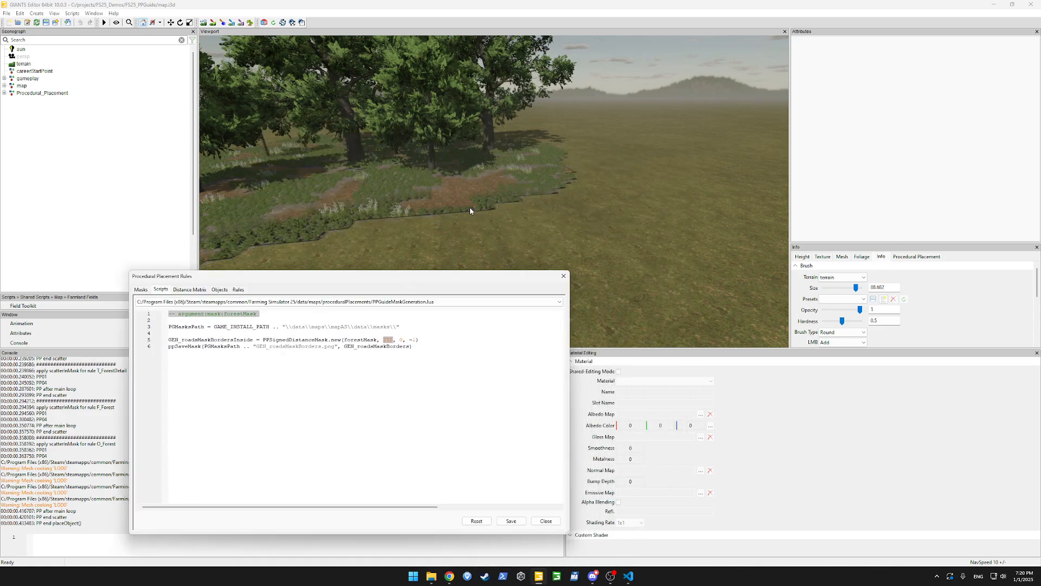
left_click(415, 341)
key("BackSpace")
key("BackSpace")
type("4")
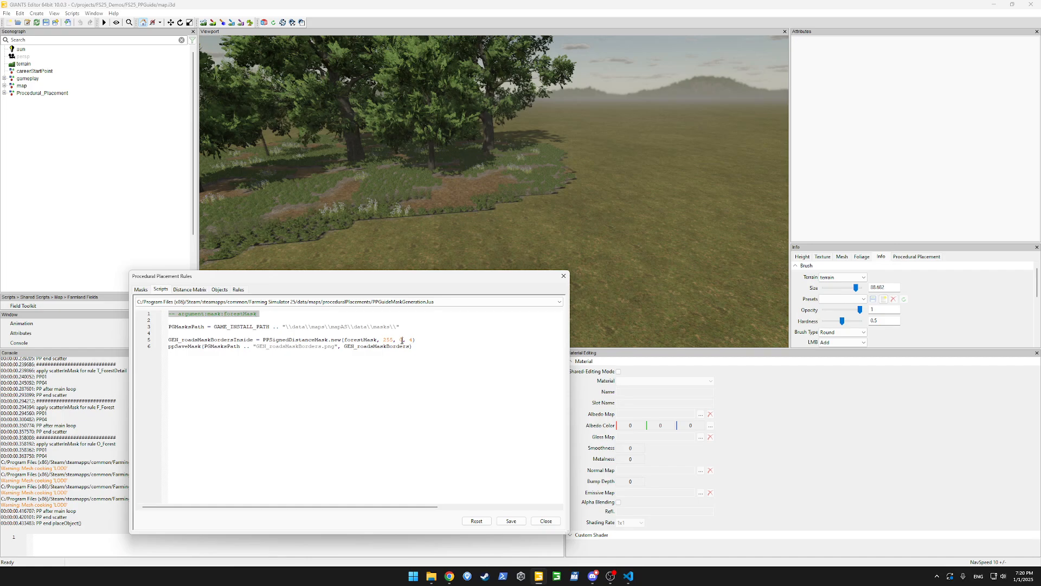
key("ctrl+z")
Rename the mask variable to GEN_forestBorders in its definition and in the ppSaveMask call.
left_click_drag(209, 340, 252, 340)
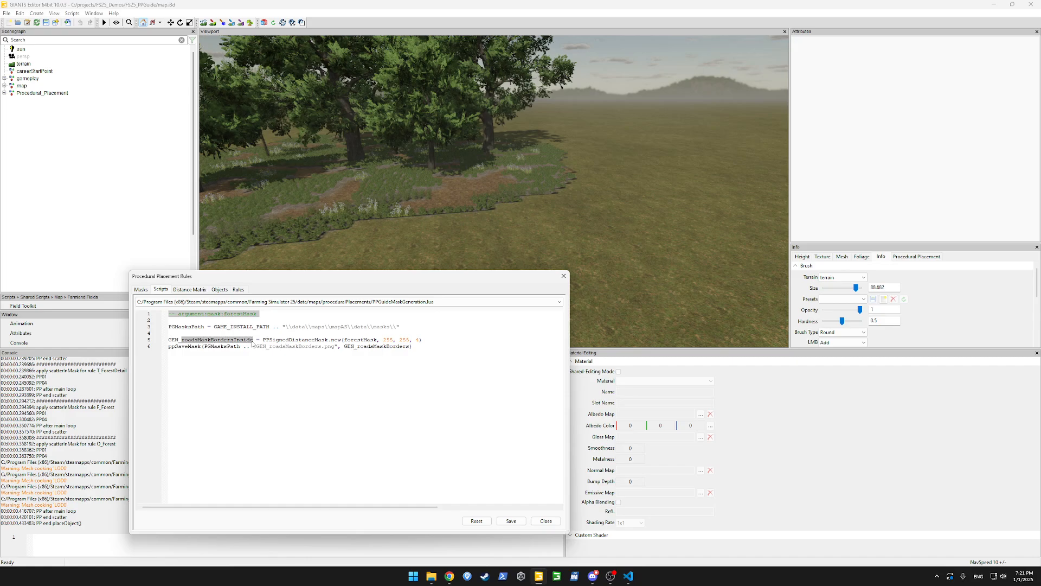
type("forestBor")
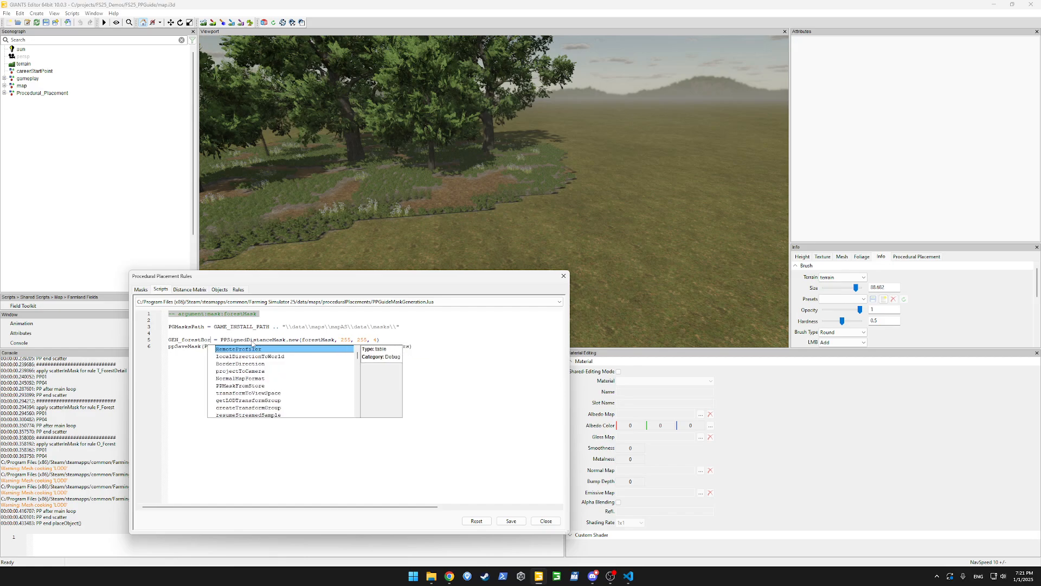
type("ders")
double_click(207, 340)
key("ctrl+c")
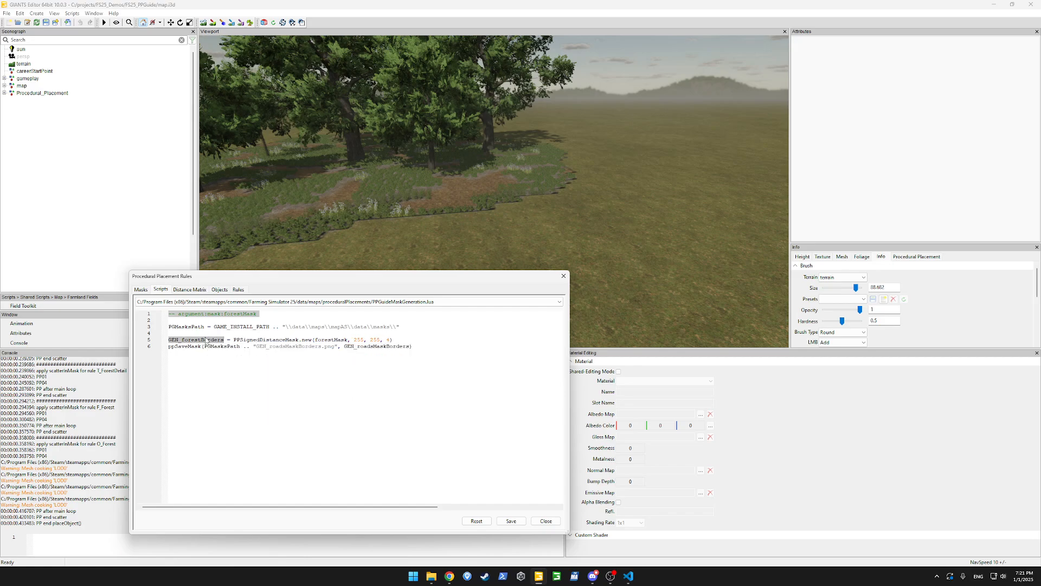
double_click(372, 345)
key("ctrl+v")
double_click(188, 346)
double_click(377, 346)
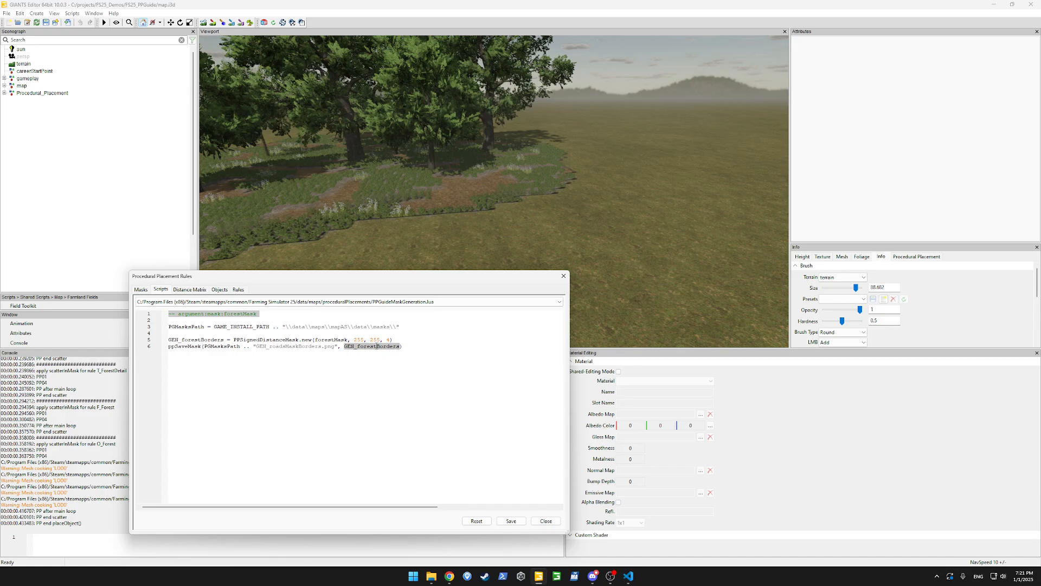
Change the image file name in the ppSaveMask call to GEN_forestBorders.png.
left_click(299, 395)
left_click_drag(269, 347, 302, 352)
type("forest")
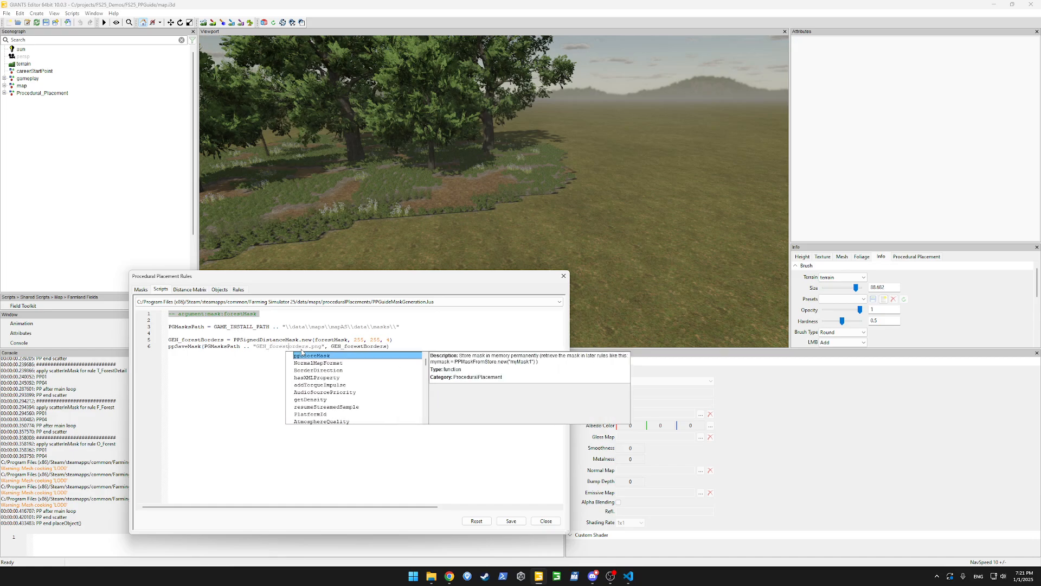
left_click(276, 365)
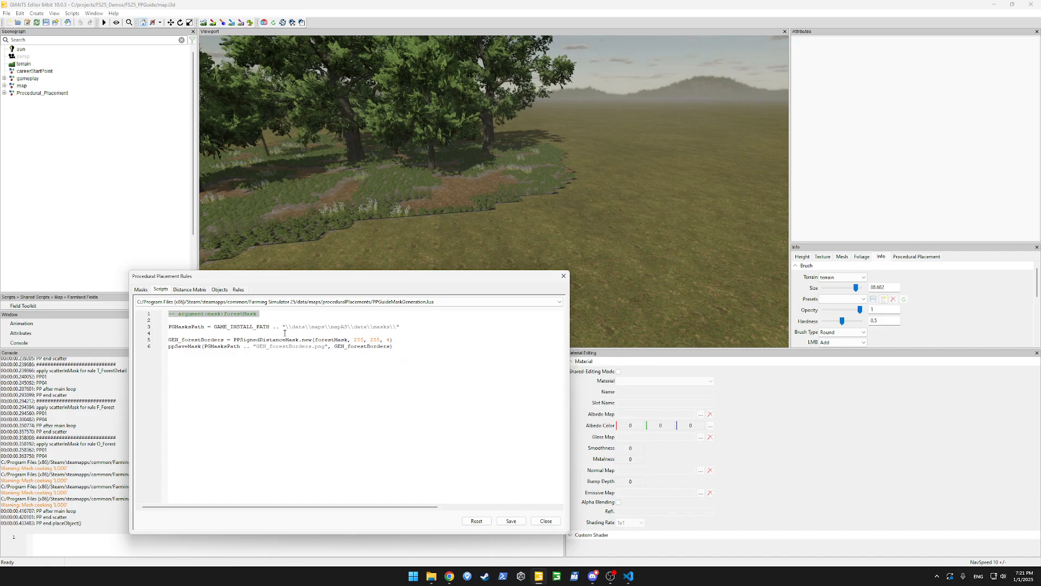
Copy the path of the FS25_PPGuide project's data\masks folder in File Explorer and return to the script in GIANTS Editor.
double_click(258, 326)
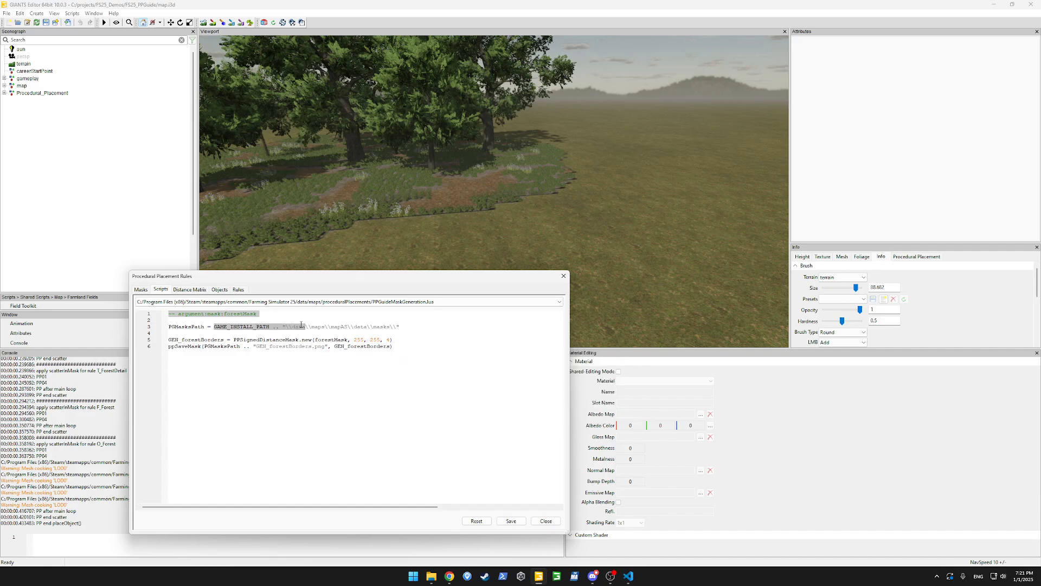
left_click(253, 331)
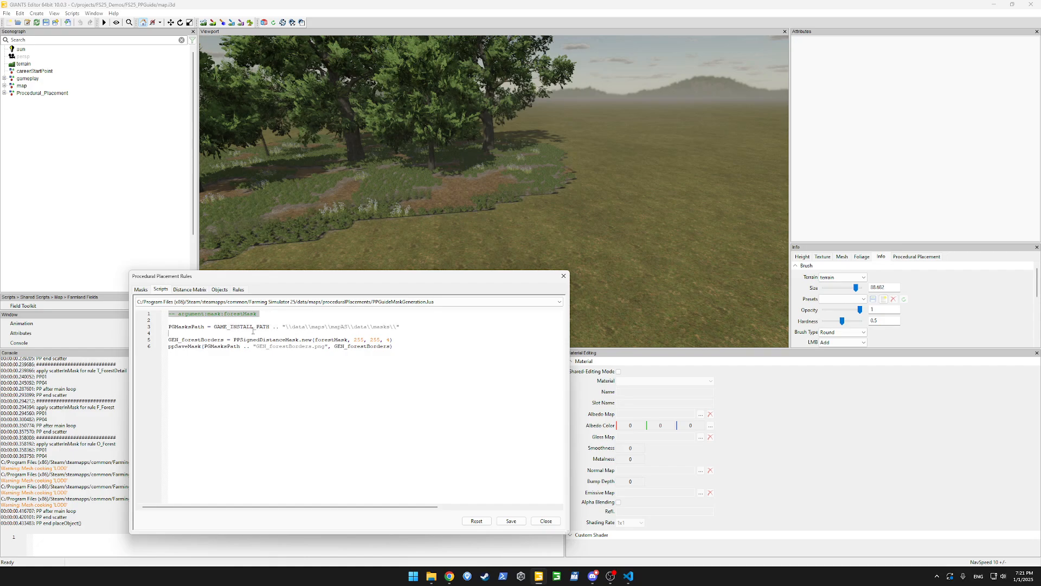
double_click(252, 327)
left_click(251, 370)
mouse_move(440, 579)
left_click(431, 526)
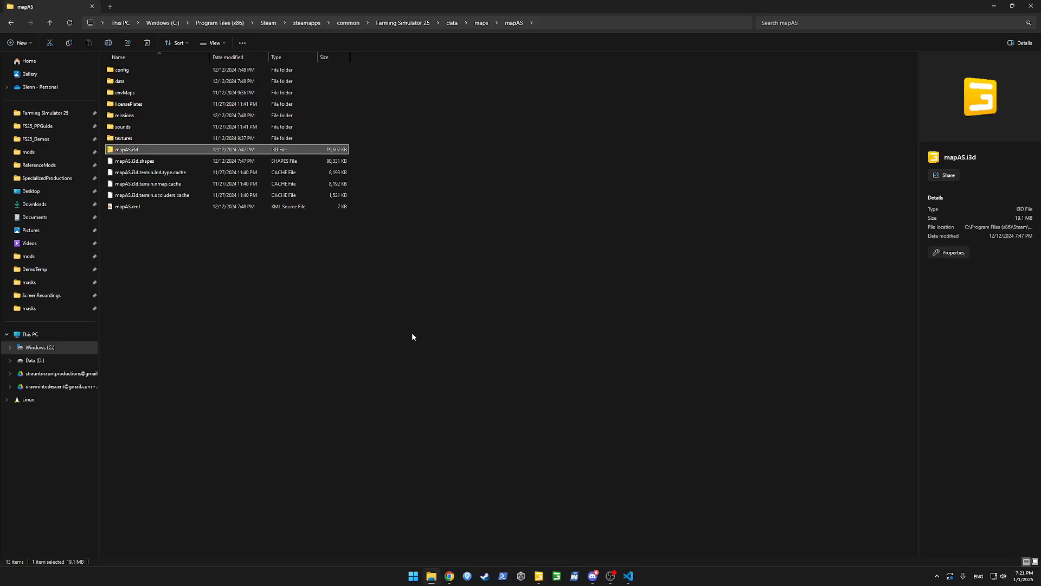
left_click(38, 126)
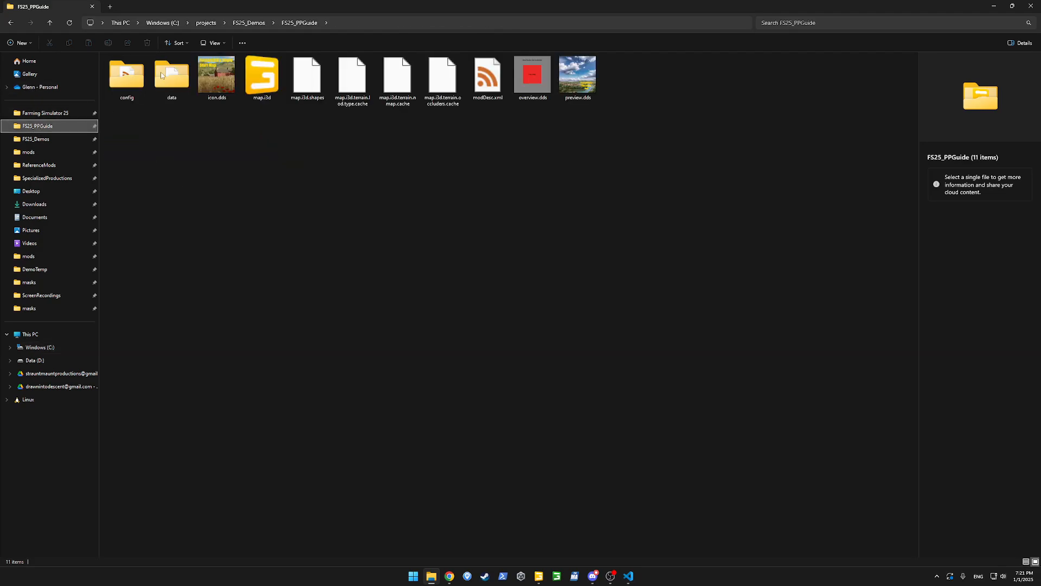
double_click(171, 73)
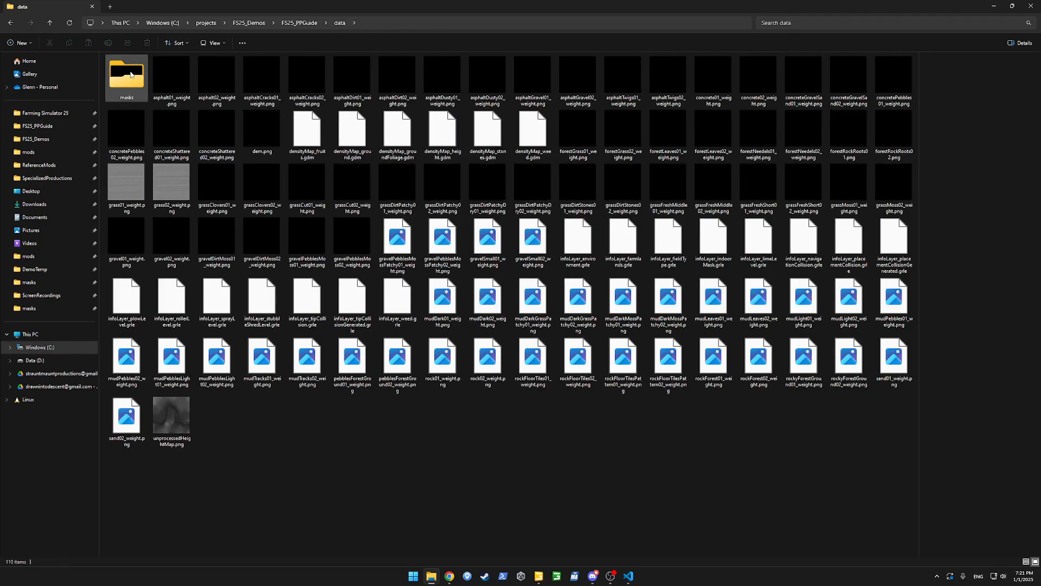
double_click(127, 76)
left_click(412, 24)
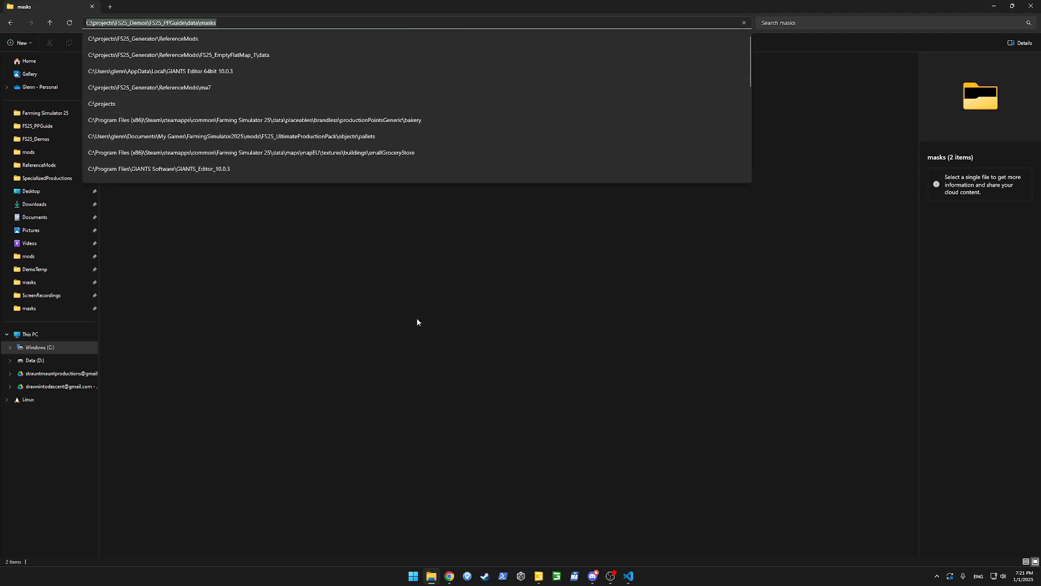
key("ctrl+c")
key("alt+Tab")
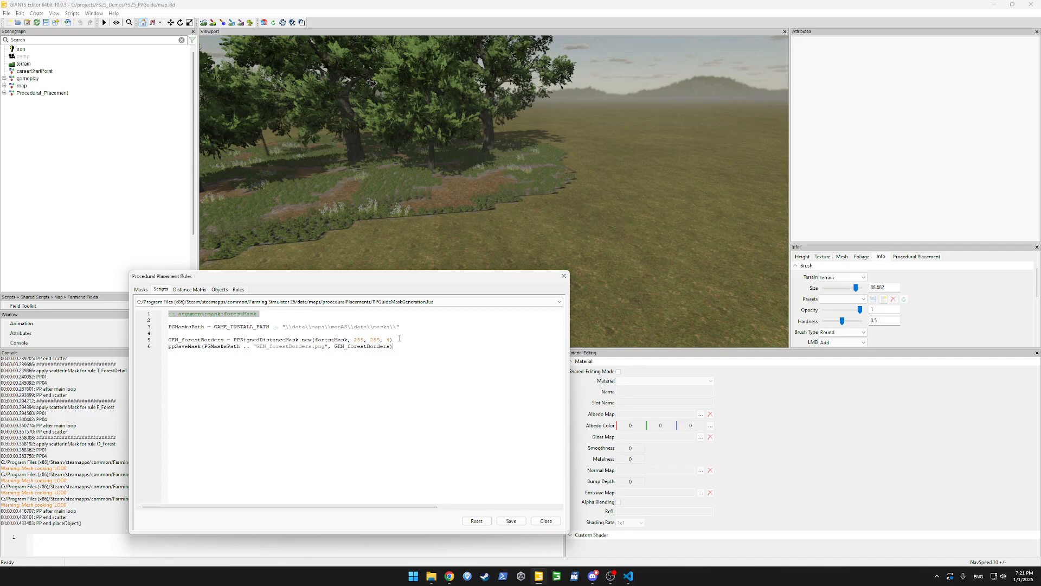
Replace the PGMasksPath value with "C:\\projects\\FS25_Demos\\FS25_PPGuide\\data\\masks\\", dropping GAME_INSTALL_PATH and doubling every backslash.
left_click_drag(397, 326, 214, 329)
key("ctrl+v")
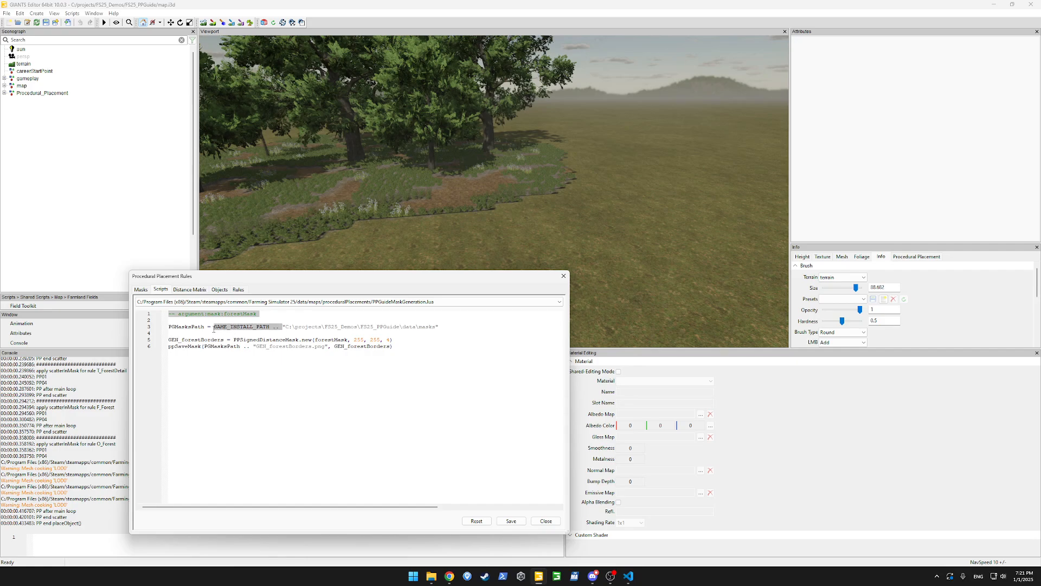
key("BackSpace")
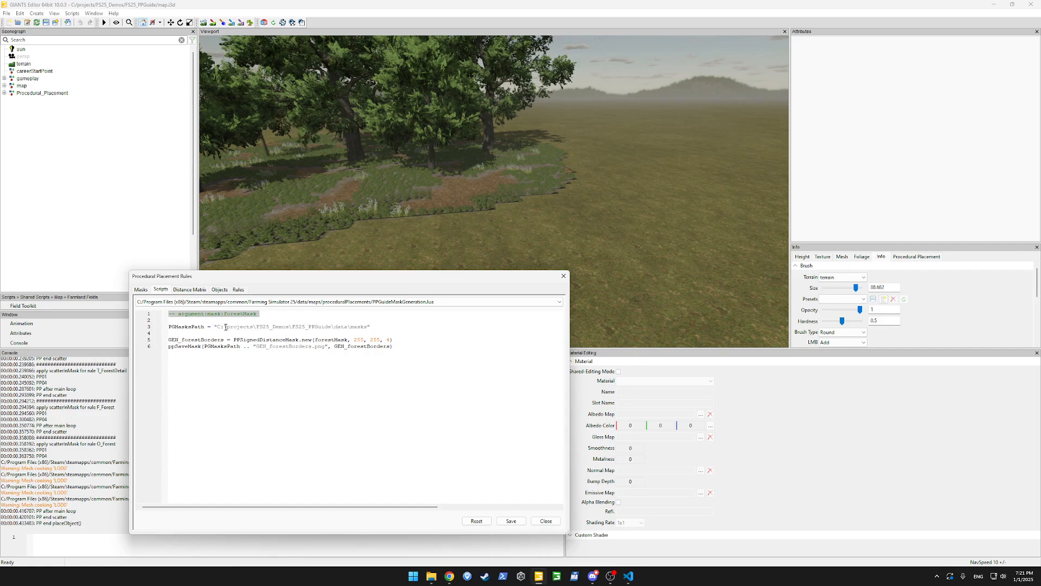
left_click(227, 327)
type("\\\\")
type("\\\\")
Review how the masks path, the GEN_forestBorders.png file name, forestMask and the GEN_forestBorders variable are used in the script.
double_click(238, 346)
key("End")
double_click(265, 346)
double_click(235, 346)
double_click(353, 327)
left_click(361, 346)
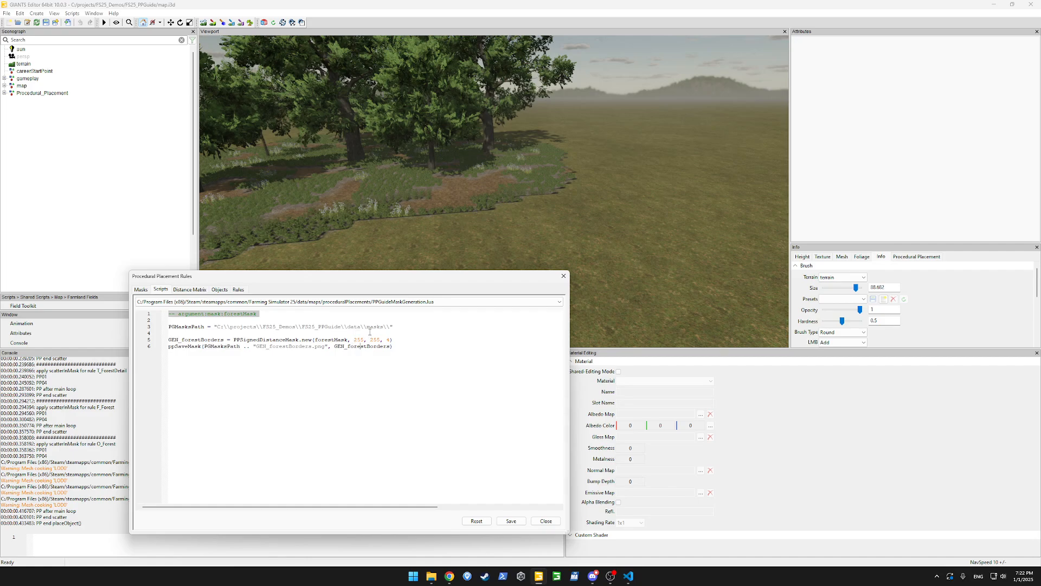
double_click(266, 346)
left_click(381, 326)
left_click(424, 364)
double_click(327, 340)
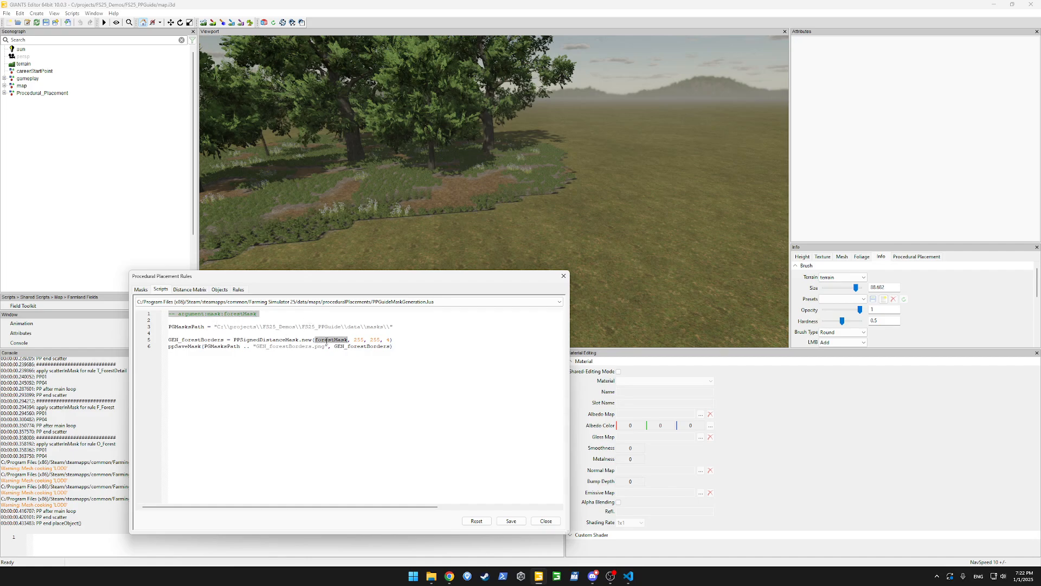
double_click(188, 340)
double_click(366, 348)
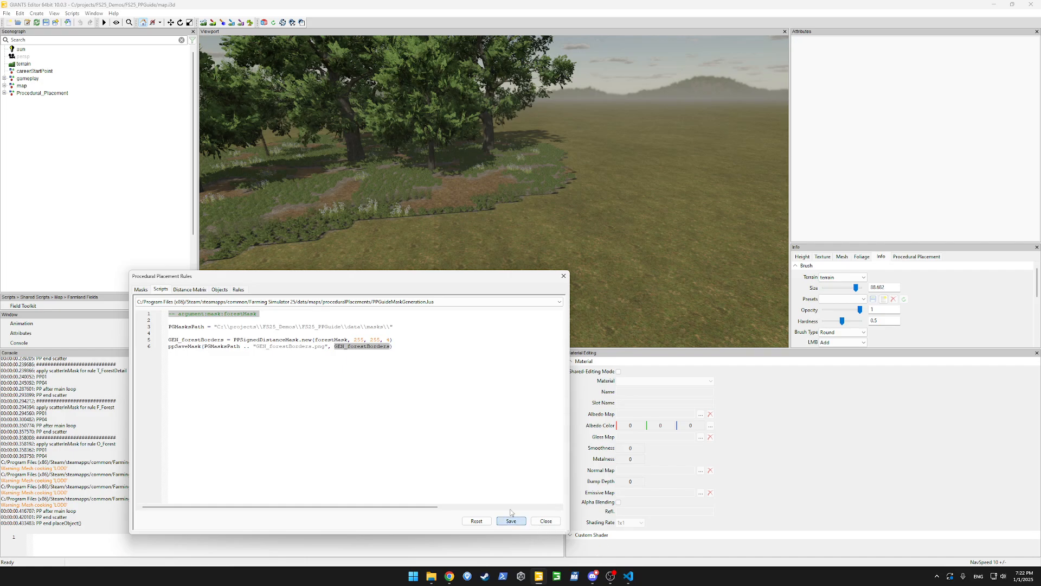
Refresh the Generate Masks rule's arguments by switching its script to createMaskByRaycast.lua and back to PPGuideMaskGeneration.lua.
left_click(237, 290)
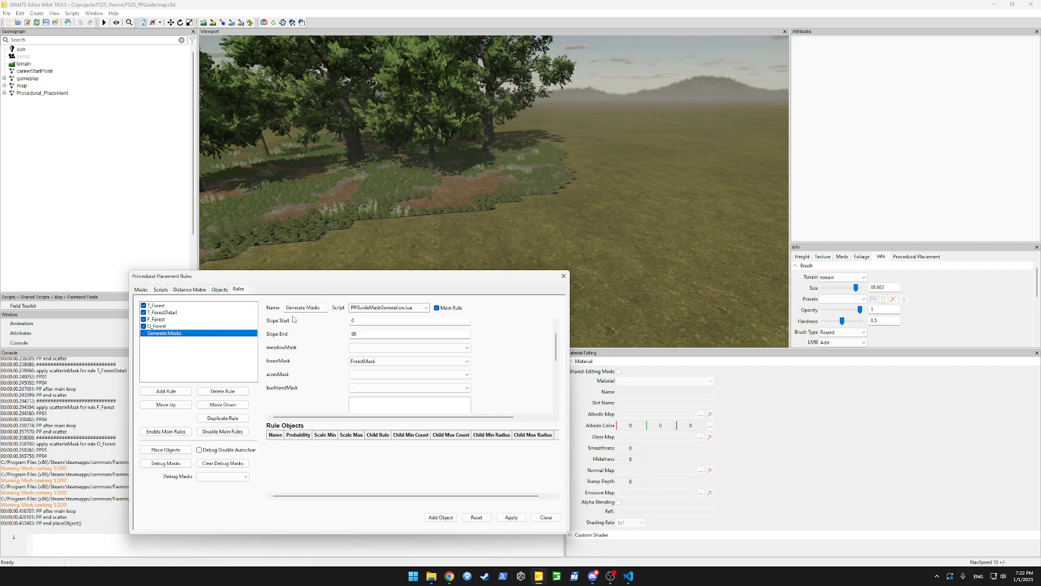
left_click(422, 307)
left_click(377, 328)
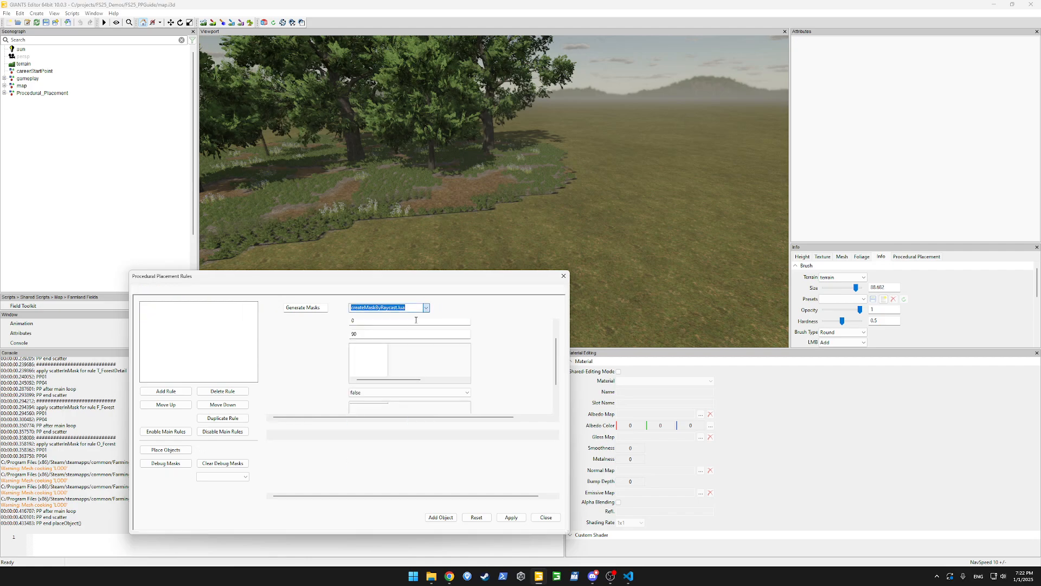
left_click(408, 307)
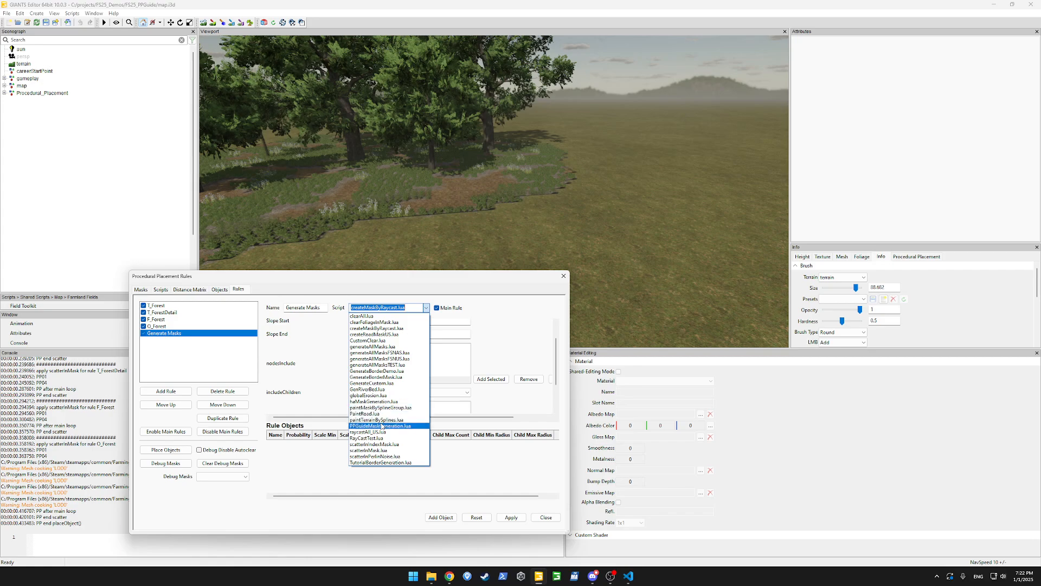
left_click(380, 425)
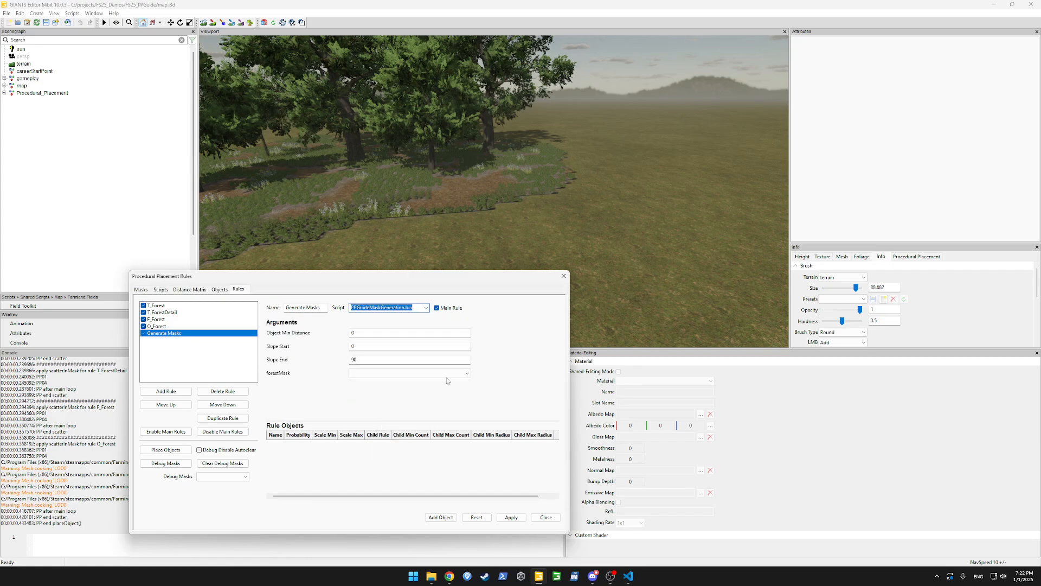
Set the Generate Masks rule's forestMask argument to ForestMask and apply the rule changes.
left_click(373, 375)
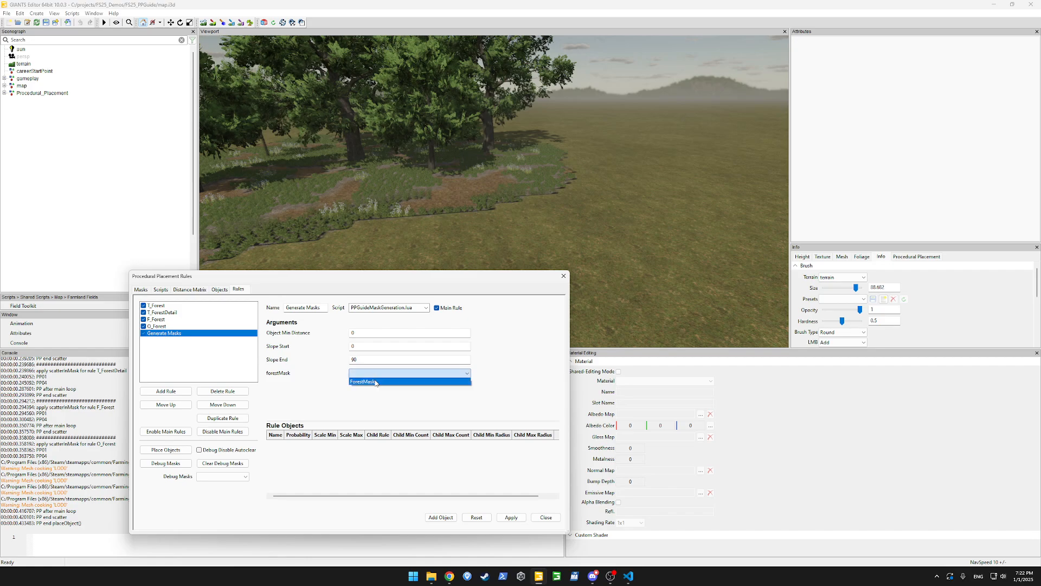
left_click(374, 381)
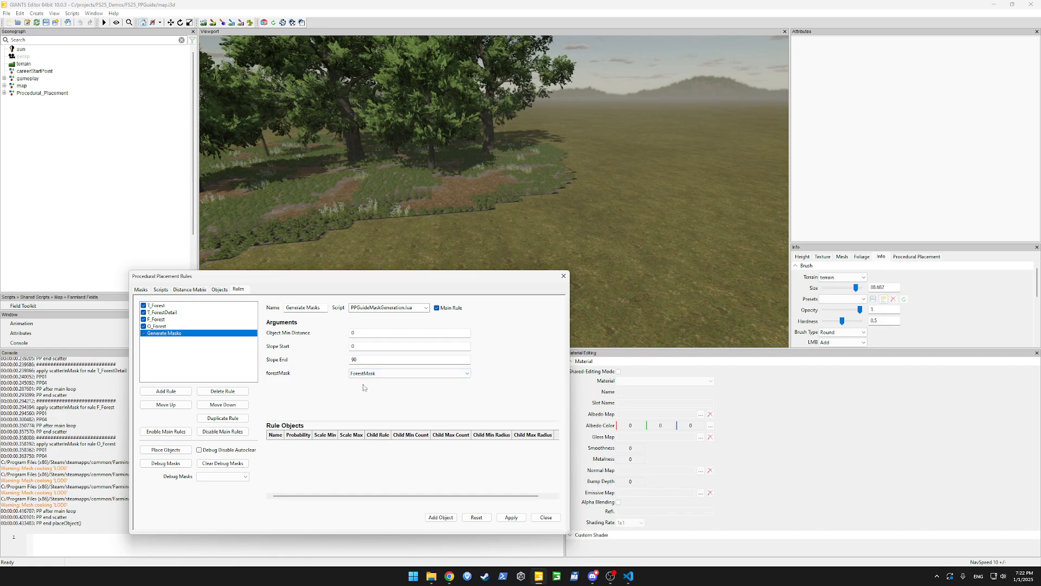
left_click(511, 522)
Move the Generate Masks rule to the top of the rule list and run object placement on the forest area.
left_click(179, 405)
left_click(179, 404)
left_click(179, 404)
left_click(179, 404)
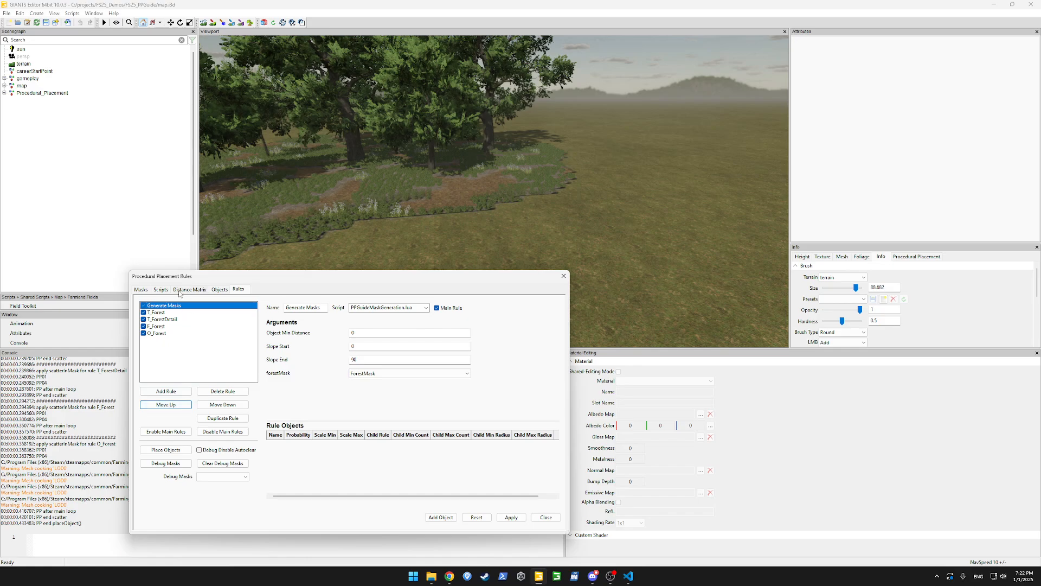
left_click(419, 136)
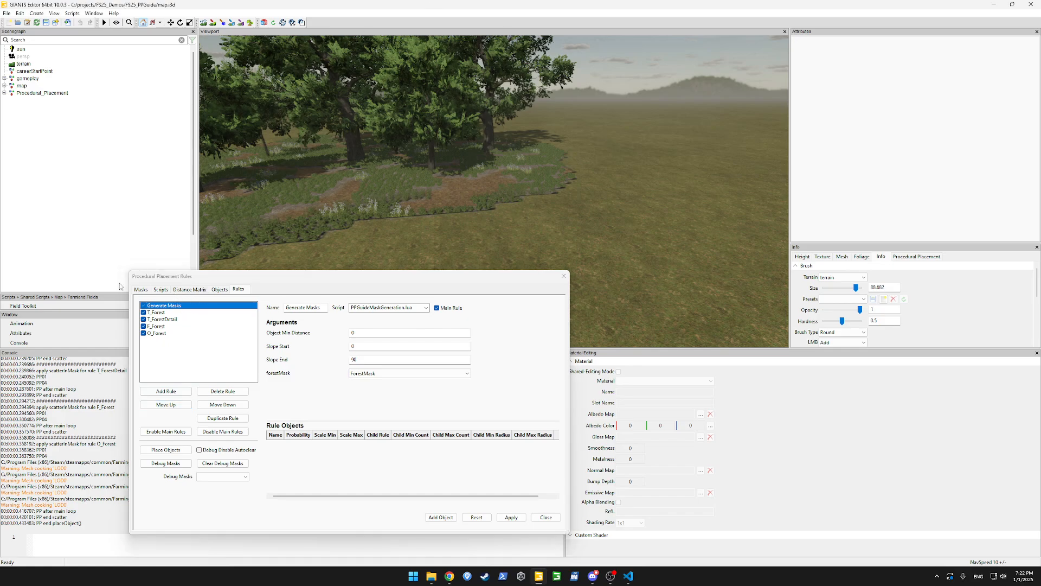
left_click(177, 452)
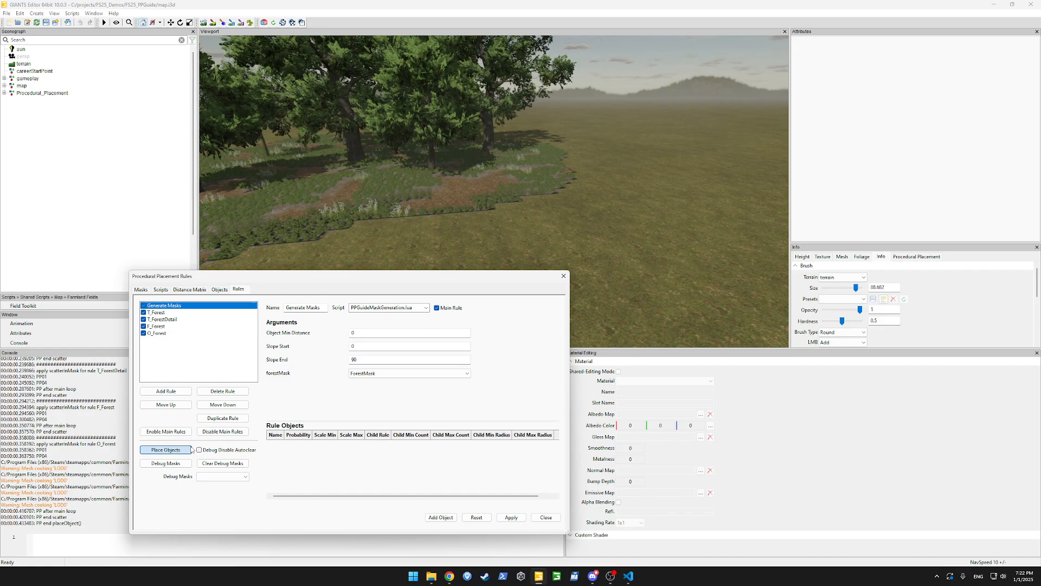
Switch to File Explorer and compare the generated GEN_forestBorders.png image with Forest.png in the project's masks folder.
mouse_move(432, 577)
left_click(431, 523)
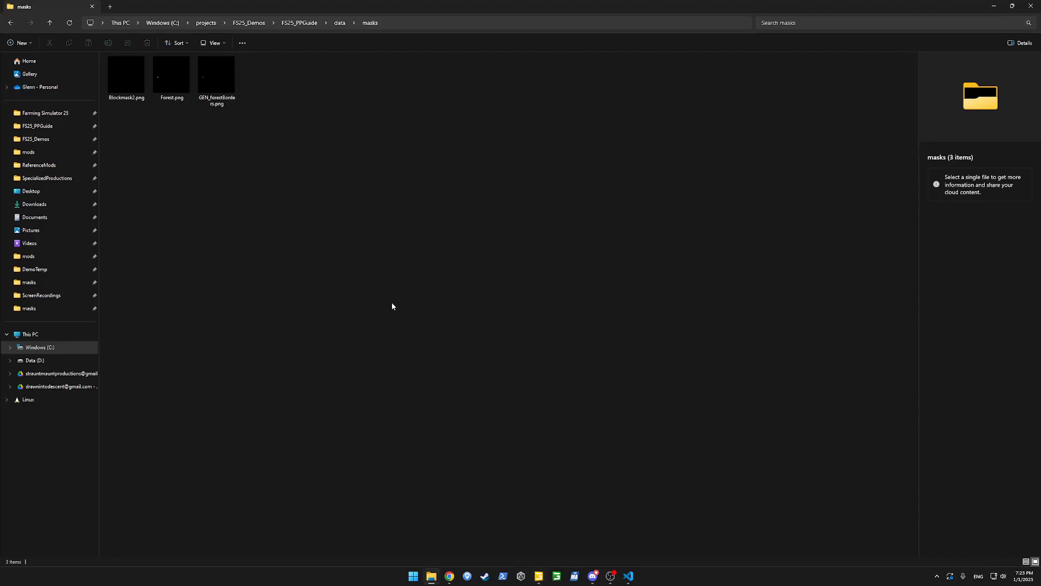
left_click(226, 83)
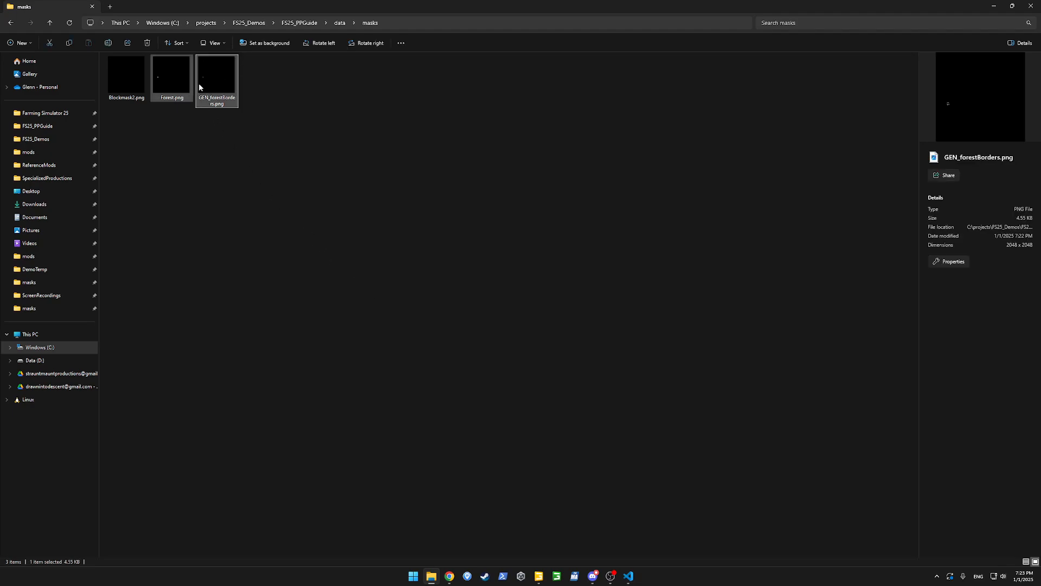
double_click(209, 83)
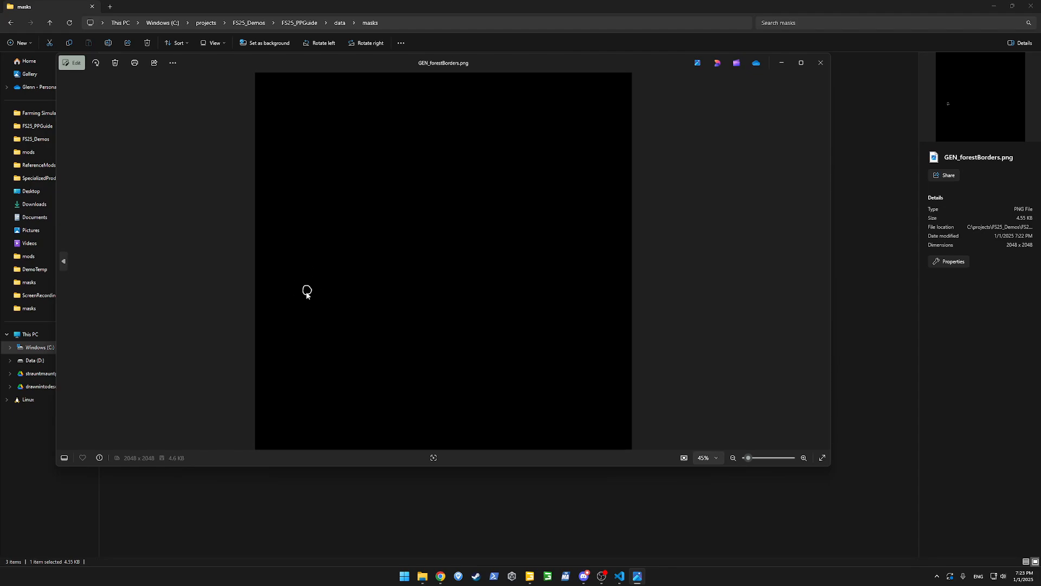
left_click(820, 62)
double_click(172, 77)
key("Right")
left_click(812, 68)
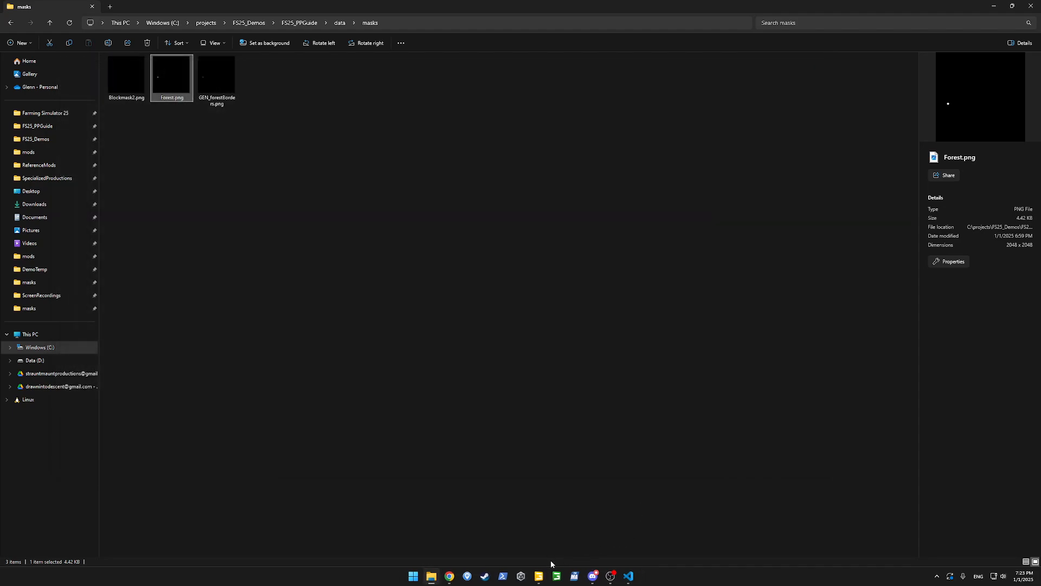
Return to GIANTS Editor and add a new procedural placement mask named ForestBorderMask.
left_click(538, 576)
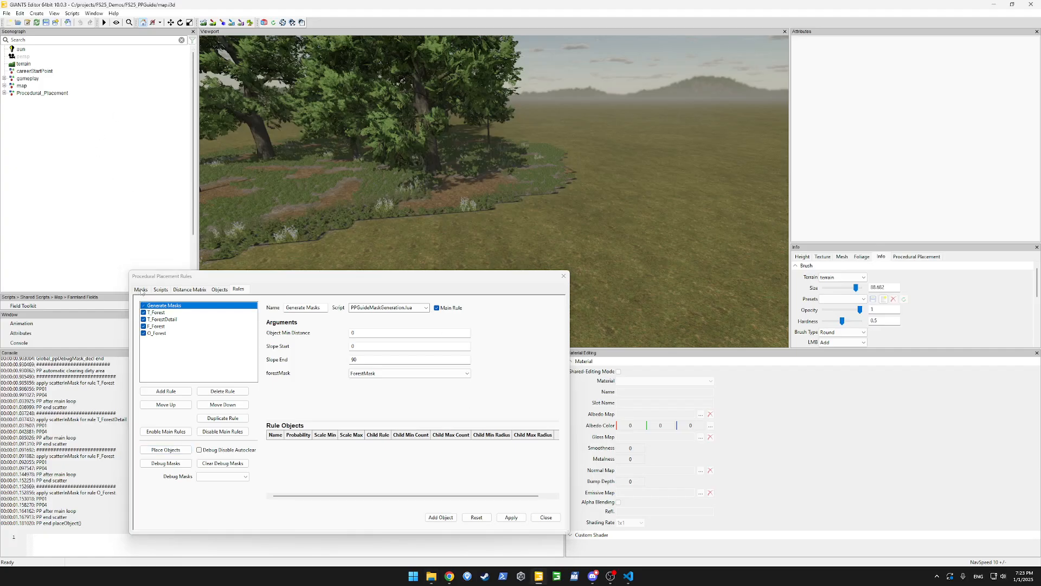
left_click(141, 290)
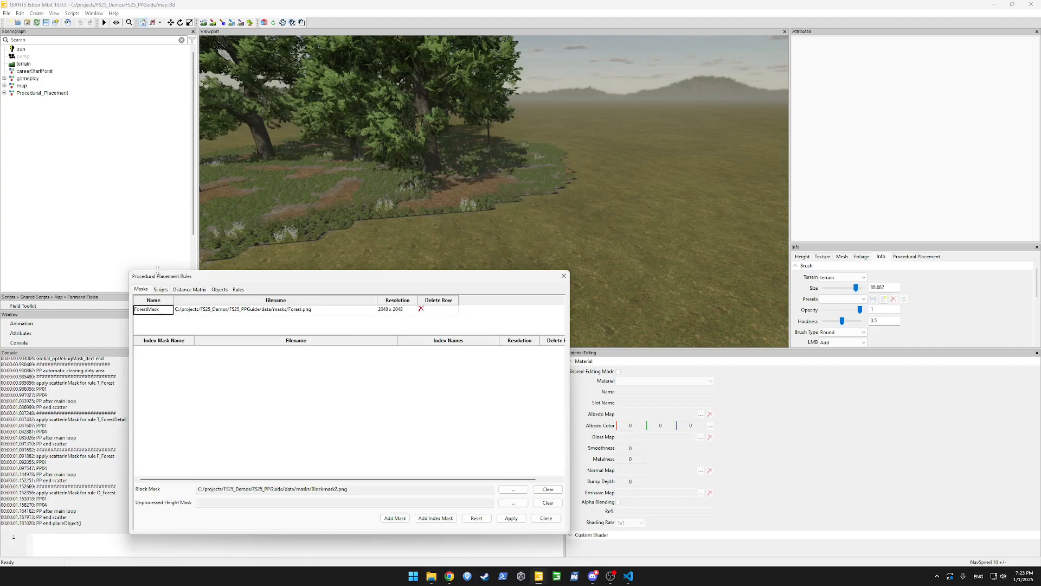
left_click(395, 518)
double_click(146, 319)
type("ForestBorderMask")
Assign GEN_forestBorders.png from FS25_PPGuide's data\masks folder to ForestBorderMask and apply the mask changes.
double_click(198, 320)
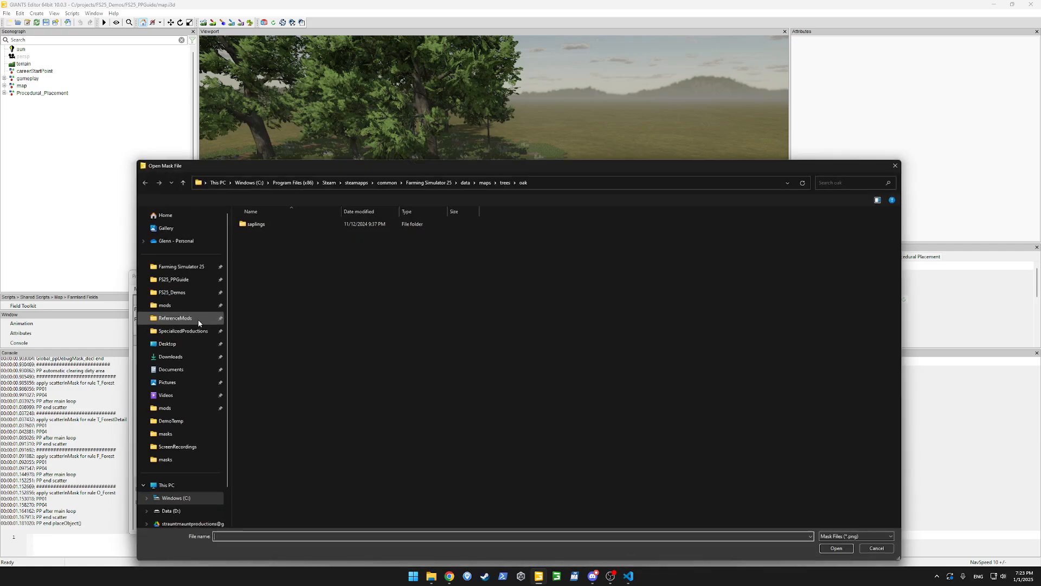
left_click(149, 275)
double_click(251, 233)
double_click(252, 219)
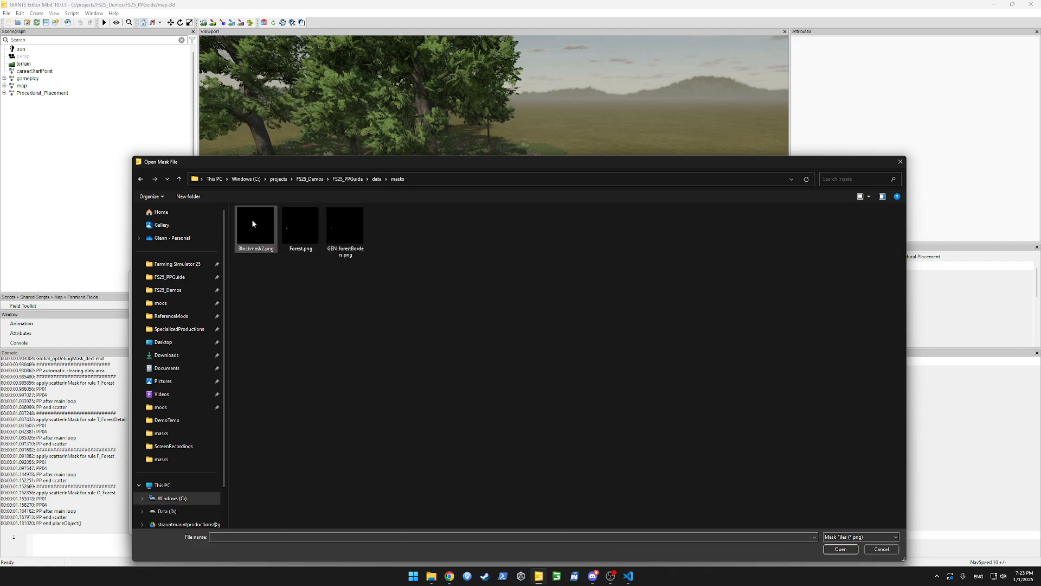
left_click(333, 231)
double_click(334, 233)
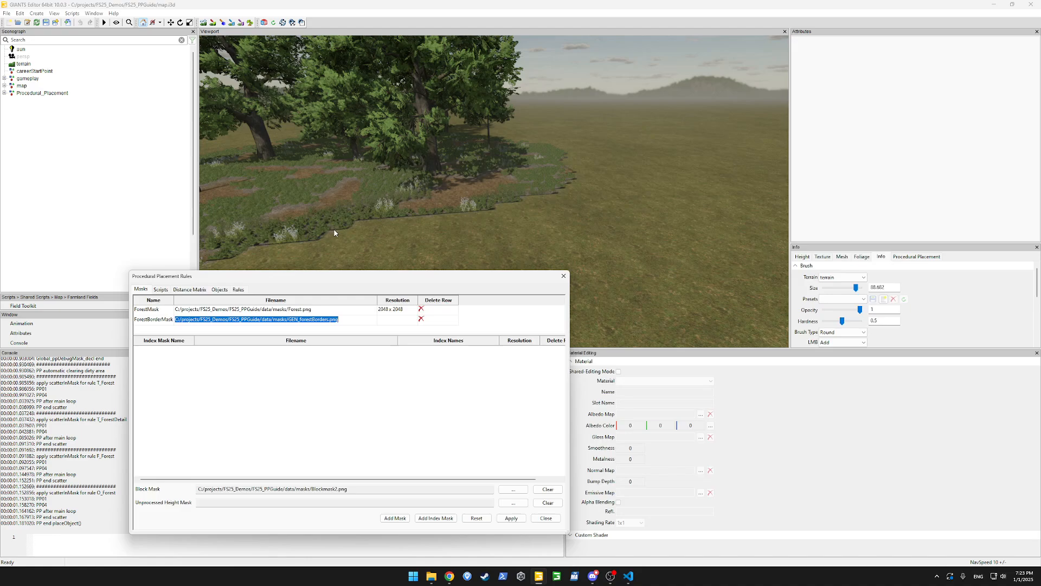
left_click(512, 519)
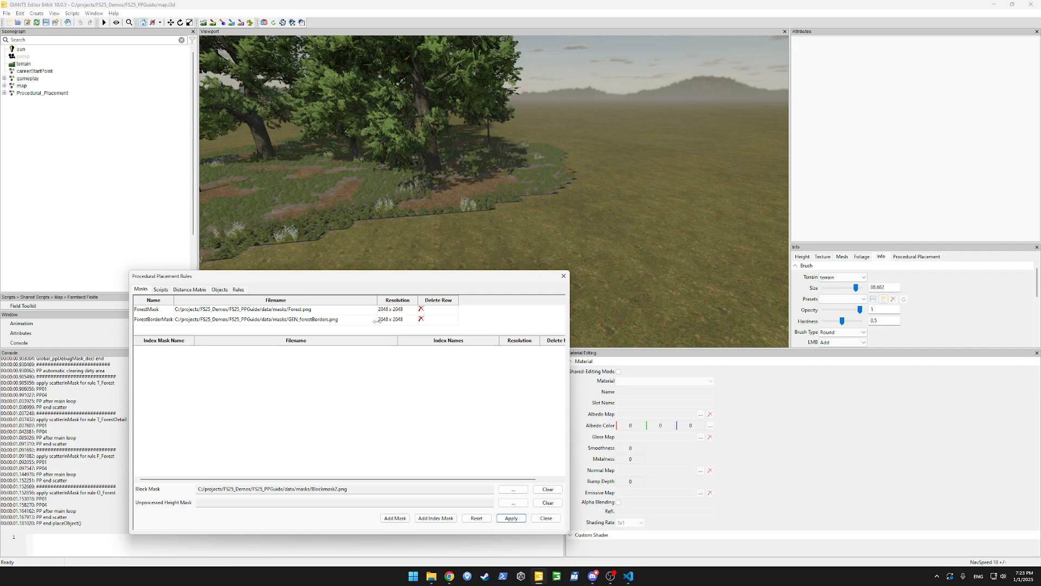
Add a rule named T_ForestBorder that uses the scatterInMask.lua script with its mask set to ForestBorderMask.
left_click(239, 289)
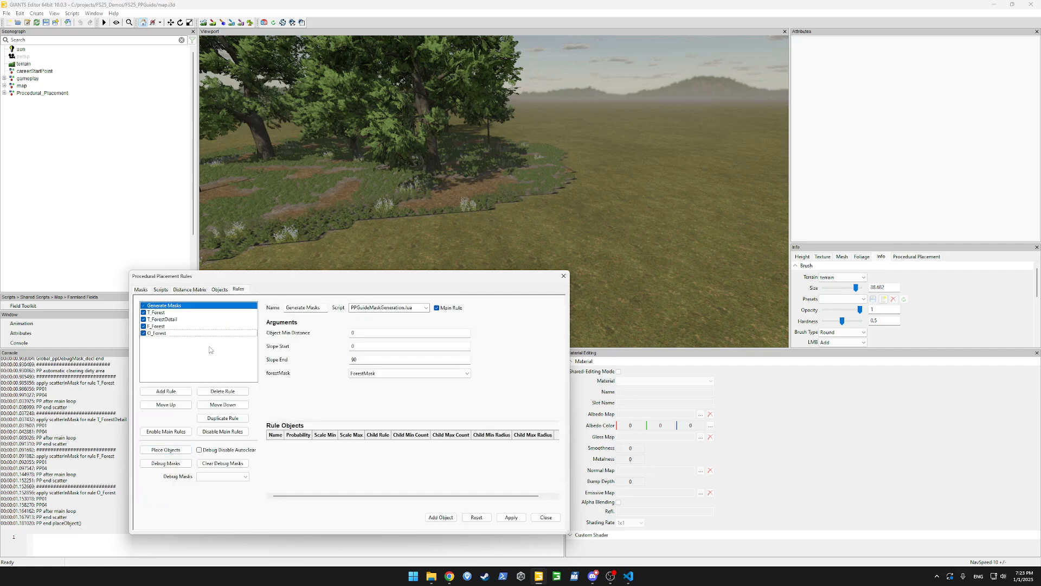
left_click(166, 391)
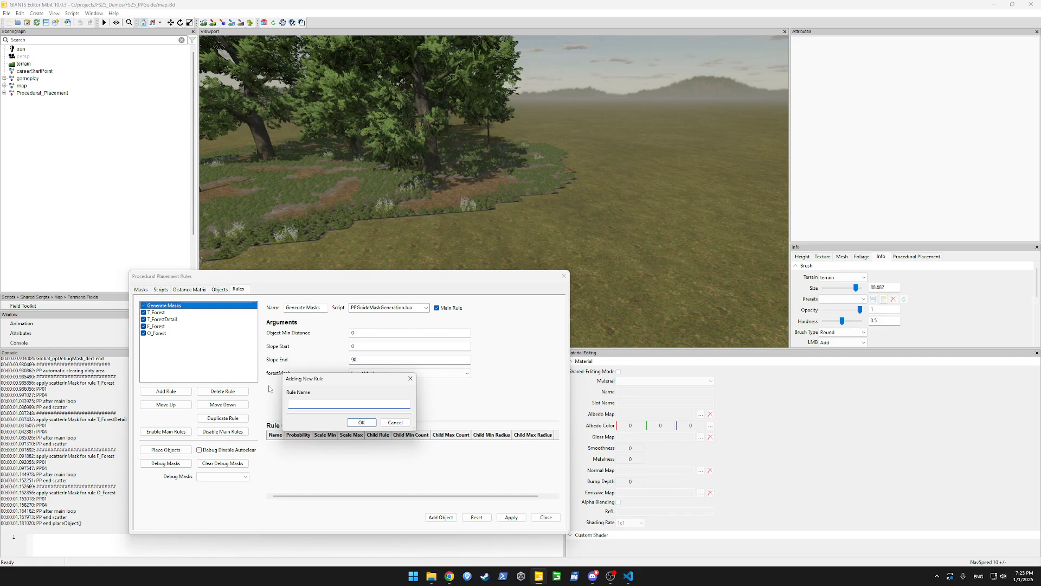
type("T_ForestBorder")
key("Return")
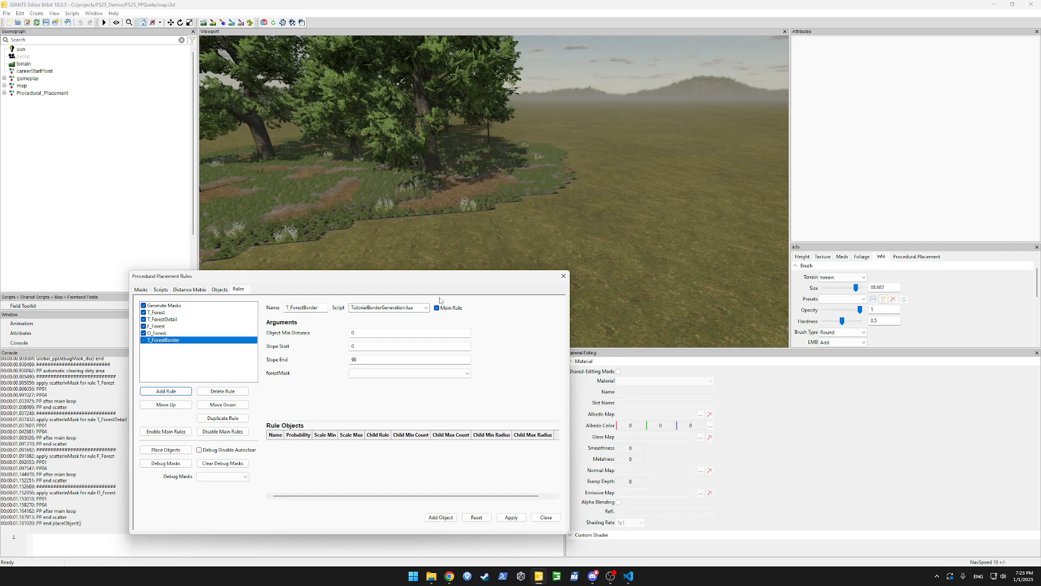
left_click(427, 308)
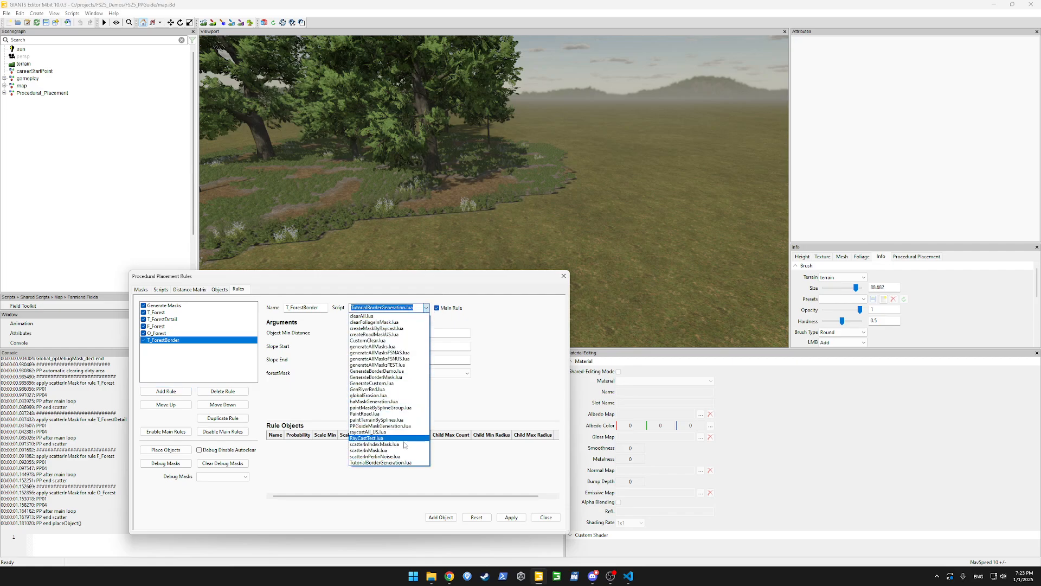
left_click(403, 451)
left_click(392, 374)
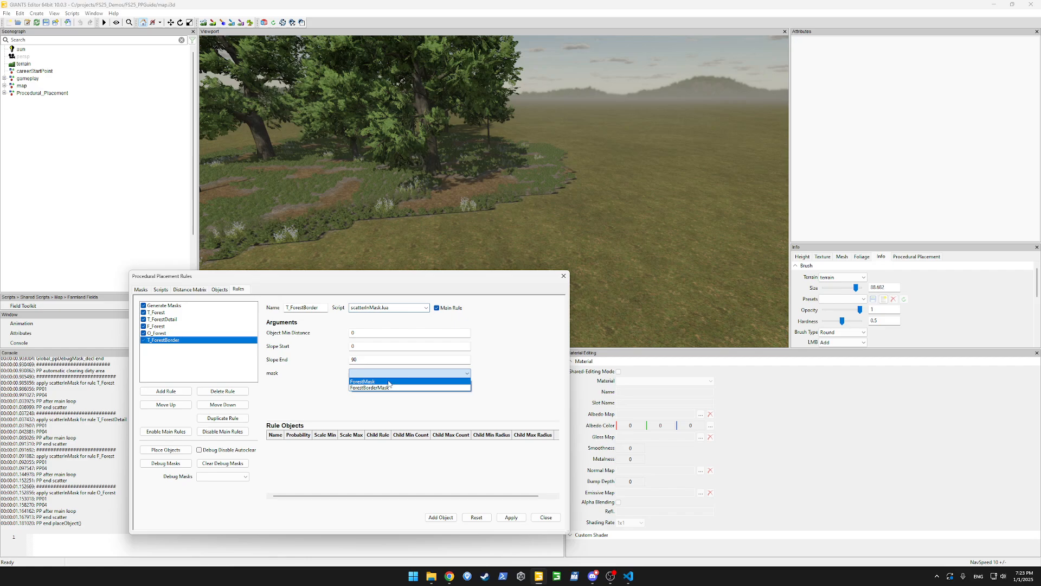
left_click(384, 383)
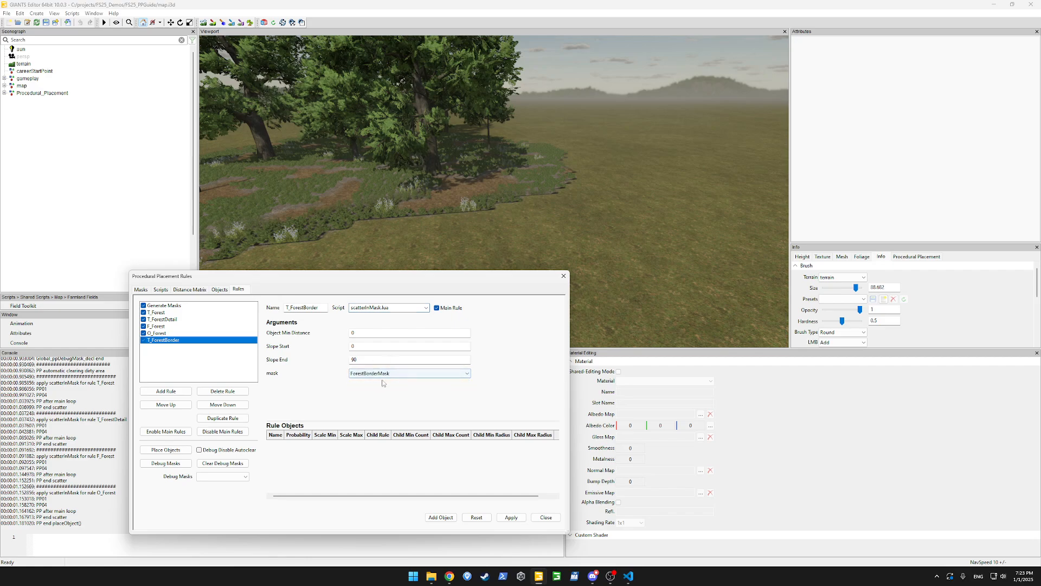
Add GRASS_PATCHY as the T_ForestBorder rule's object, apply the change and run object placement.
left_click(440, 516)
left_click(326, 445)
left_click(326, 445)
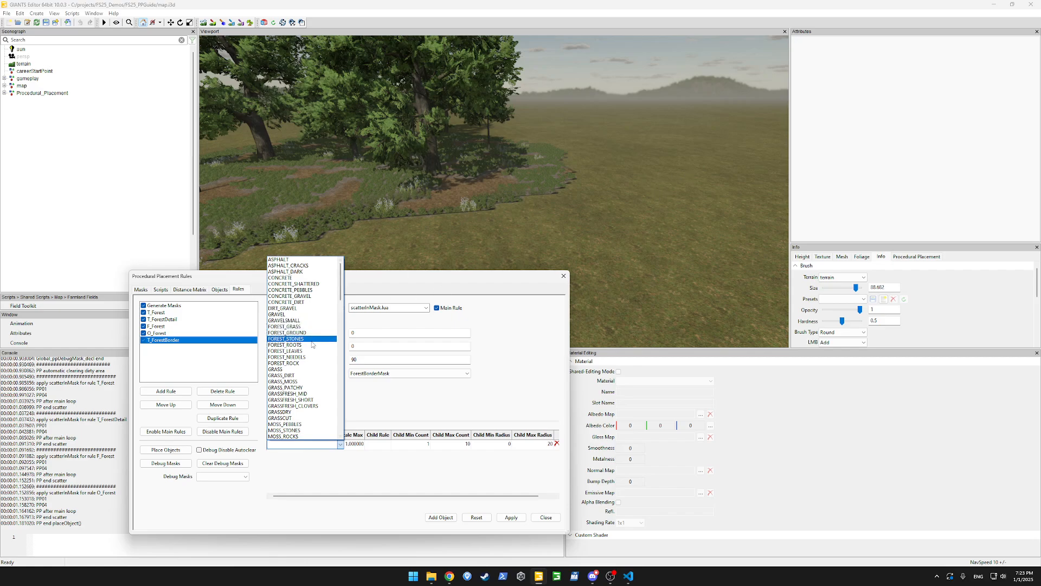
left_click(298, 387)
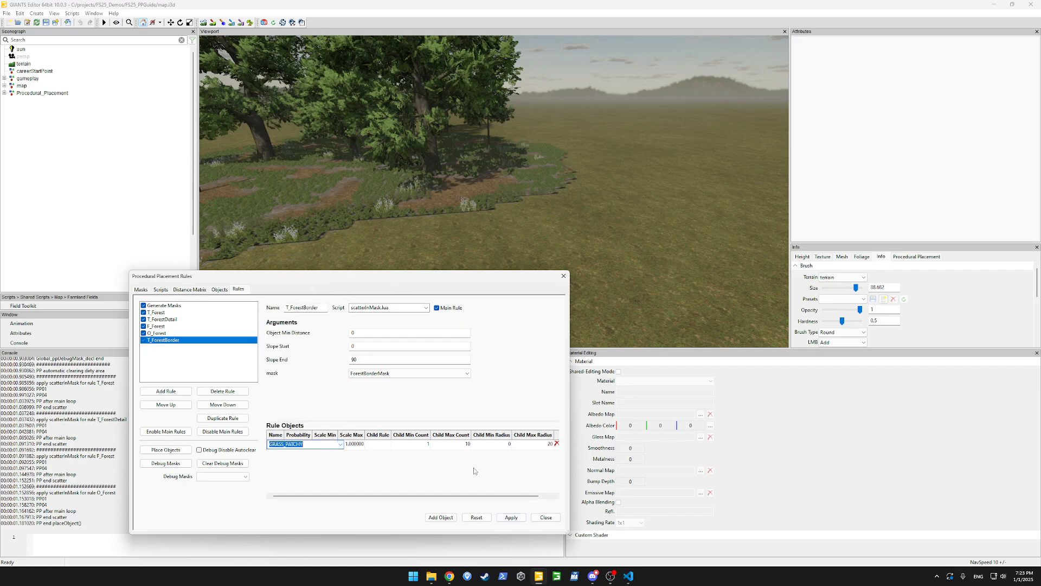
left_click(511, 516)
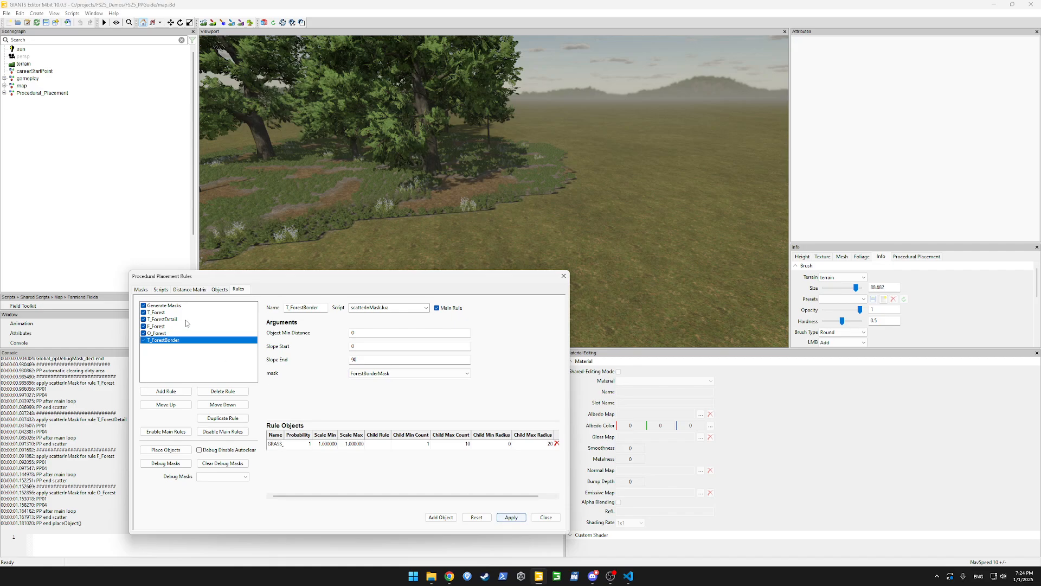
left_click(167, 450)
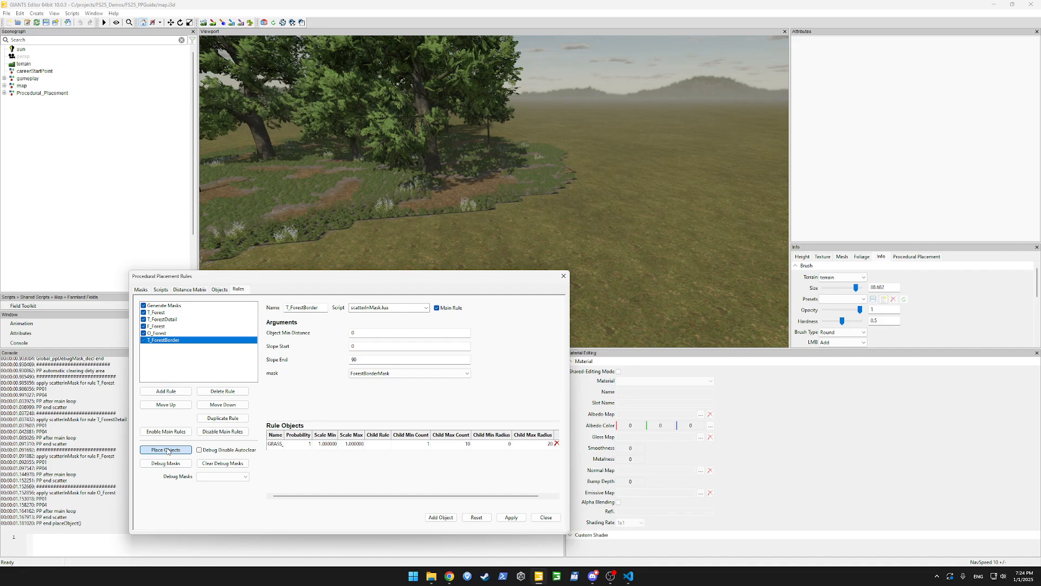
left_click(167, 450)
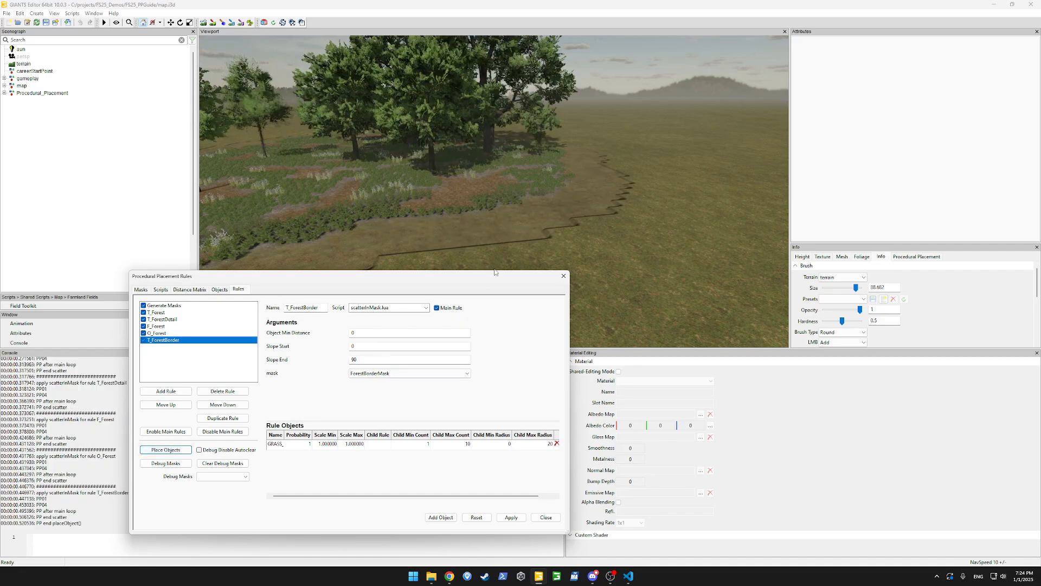
Set the third argument of the script's PPSignedDistanceMask.new call to 0, save the script and rerun object placement.
left_click_drag(493, 276, 355, 331)
left_click_drag(467, 246, 546, 250, "alt")
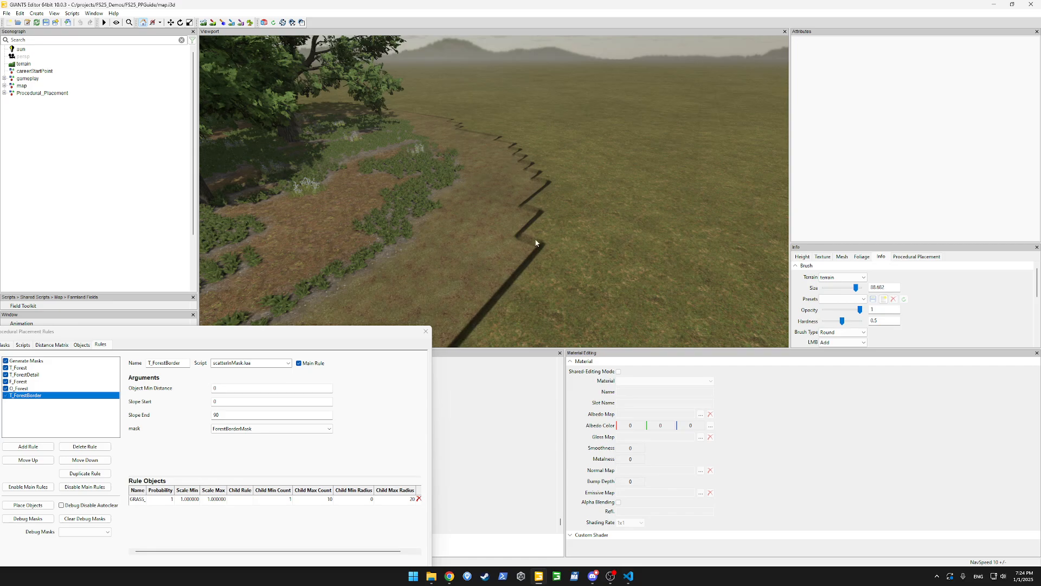
left_click_drag(540, 231, 665, 140, "alt")
left_click(363, 153)
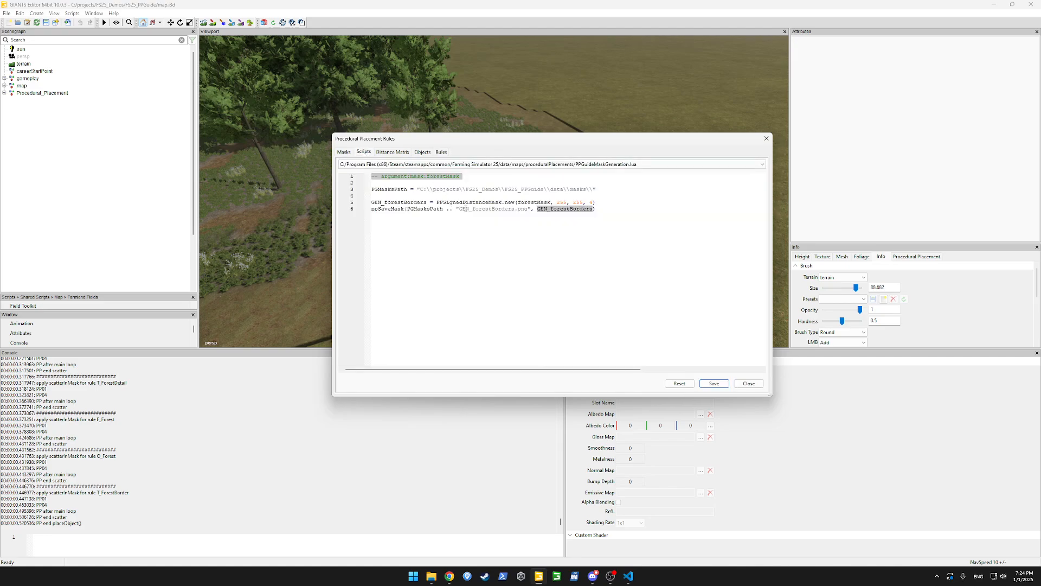
double_click(578, 202)
type("0")
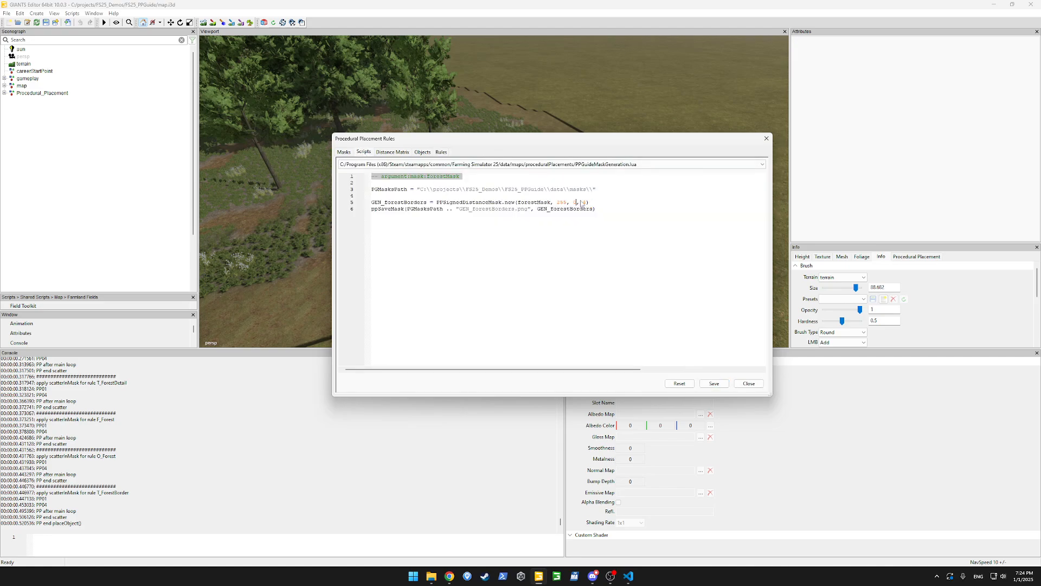
left_click(639, 284)
left_click(714, 383)
left_click(442, 153)
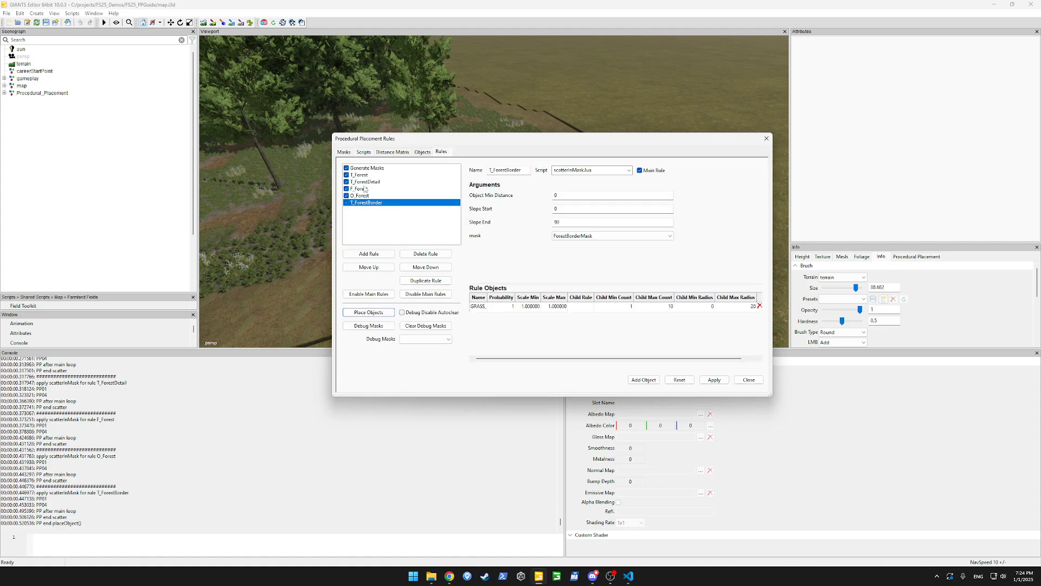
left_click(371, 312)
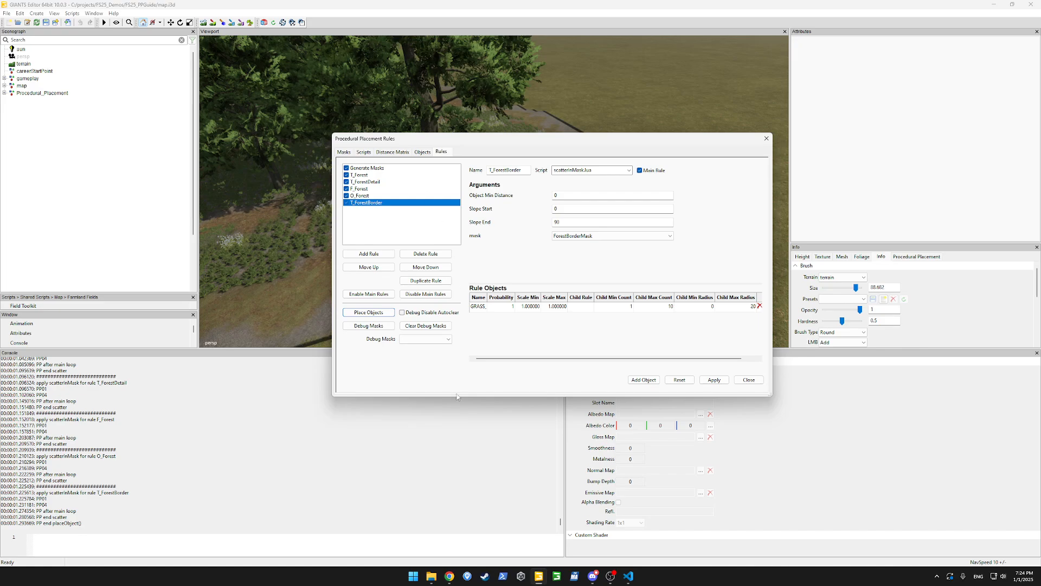
Switch to File Explorer, open GEN_forestBorders.png from the masks folder and examine the border outline up close.
mouse_move(431, 574)
left_click(419, 539)
left_click(256, 144)
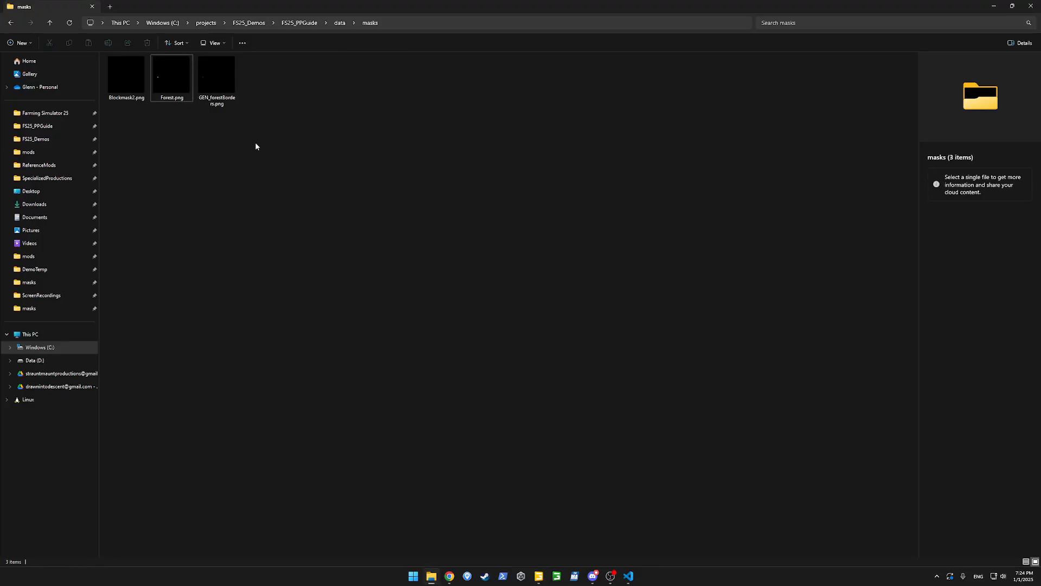
double_click(211, 75)
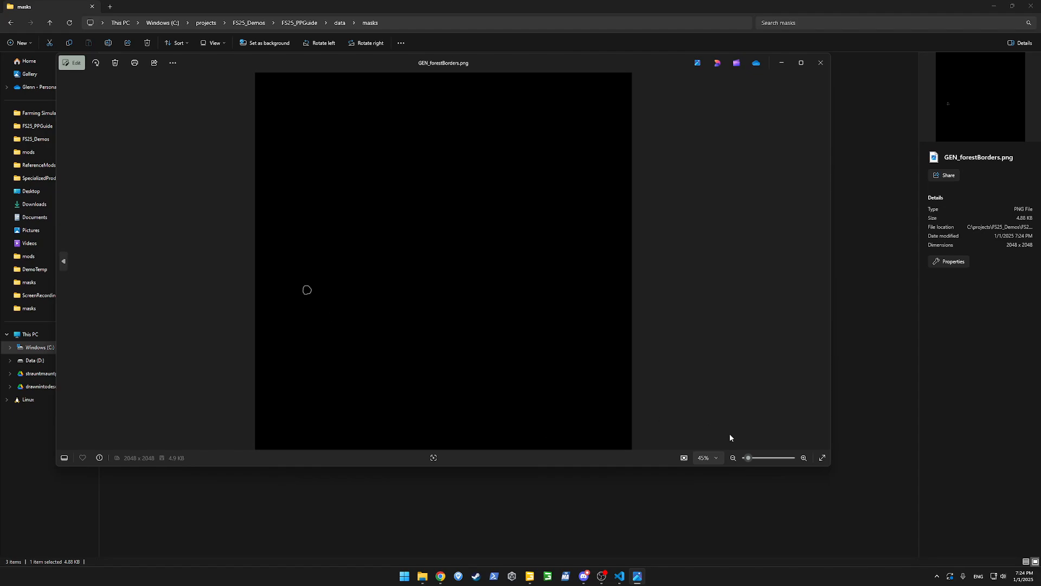
left_click(770, 457)
left_click(801, 63)
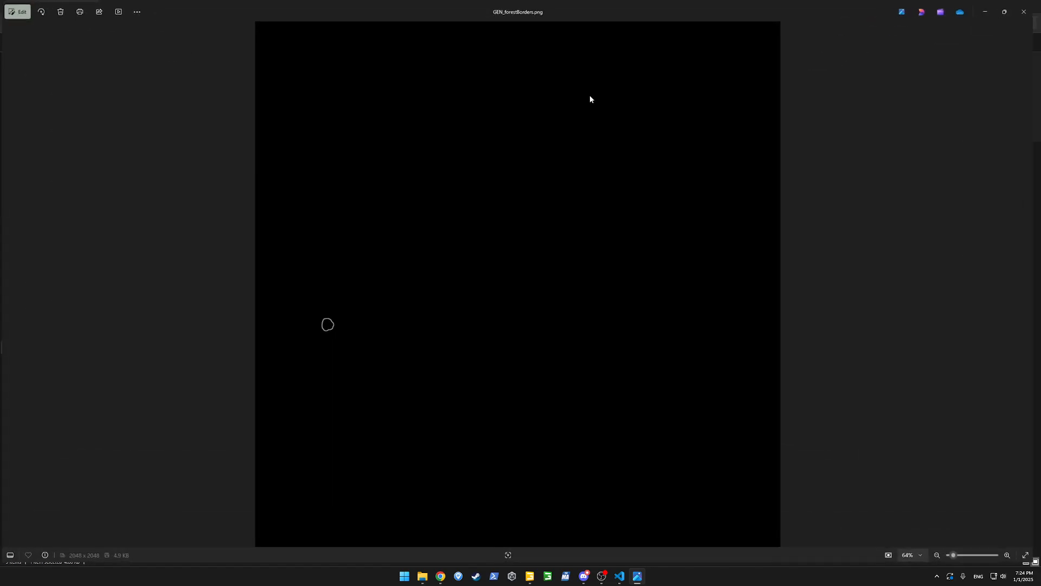
scroll(309, 320, "up", 5)
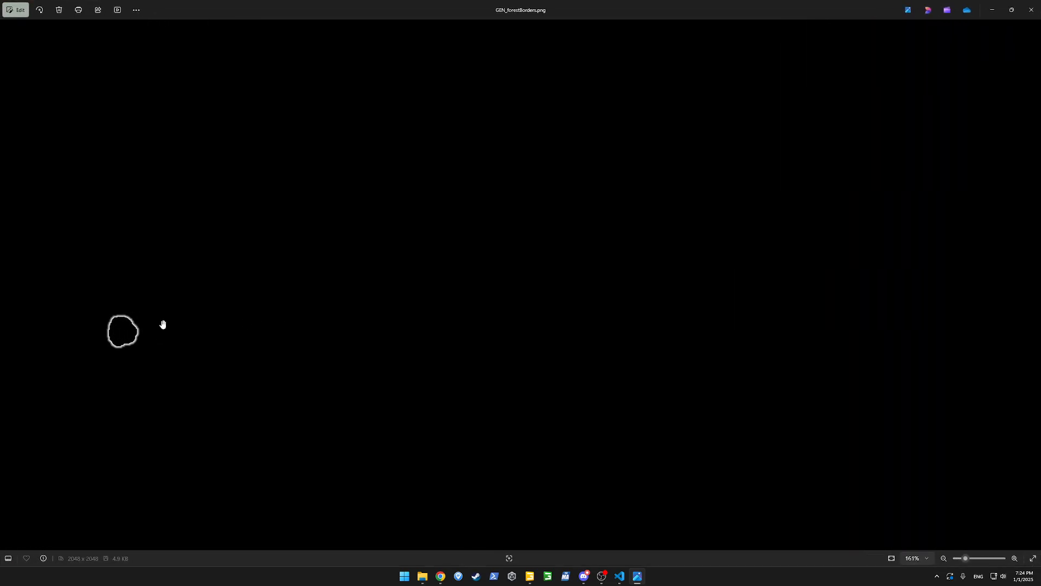
scroll(209, 302, "up", 8)
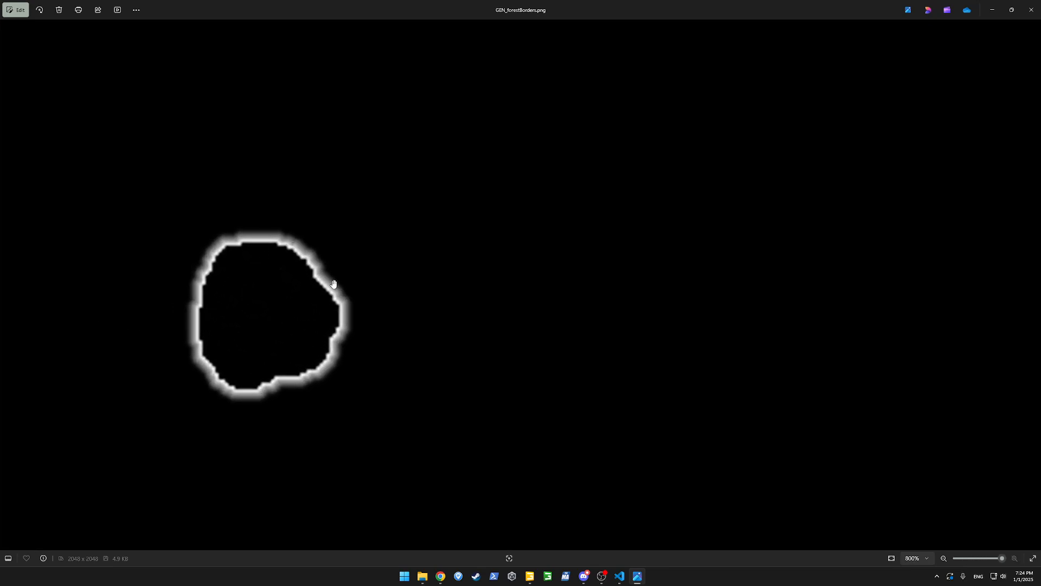
left_click(1029, 9)
left_click(248, 348)
Return to GIANTS Editor and examine the texture painted along the forest border from several angles.
key("alt+Tab")
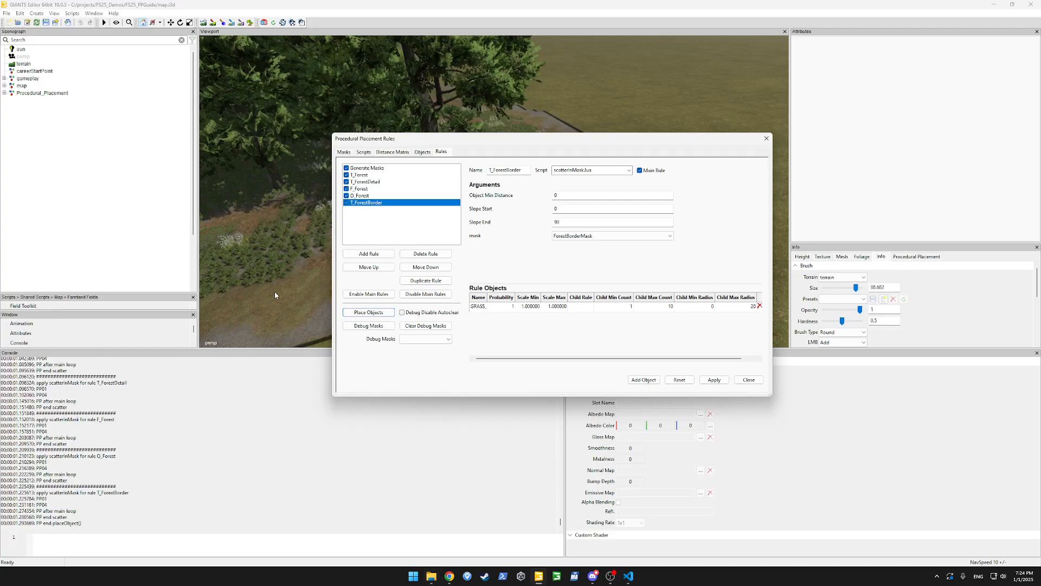
left_click_drag(724, 140, 232, 271)
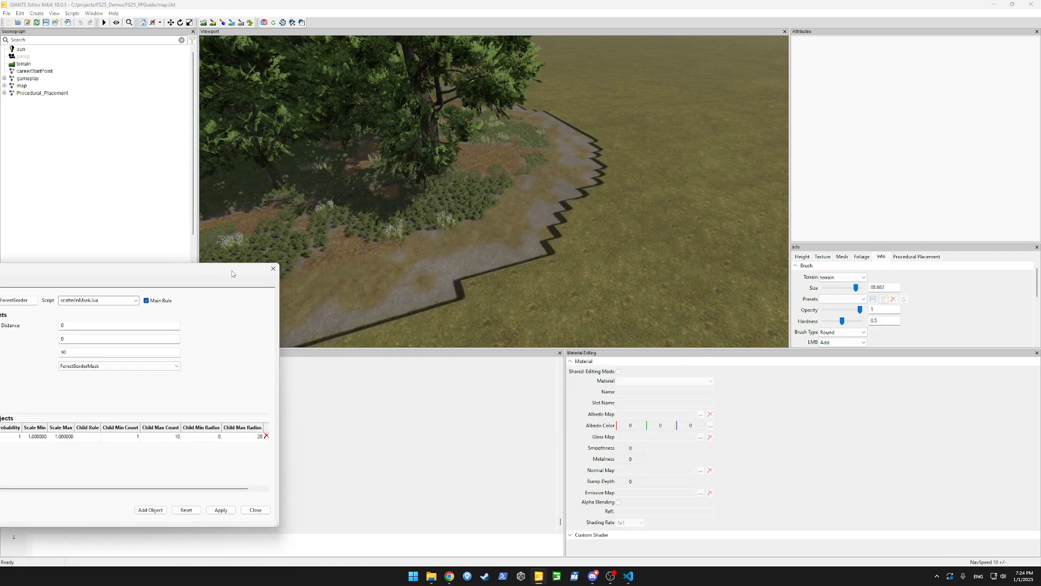
left_click_drag(536, 196, 444, 211, "alt")
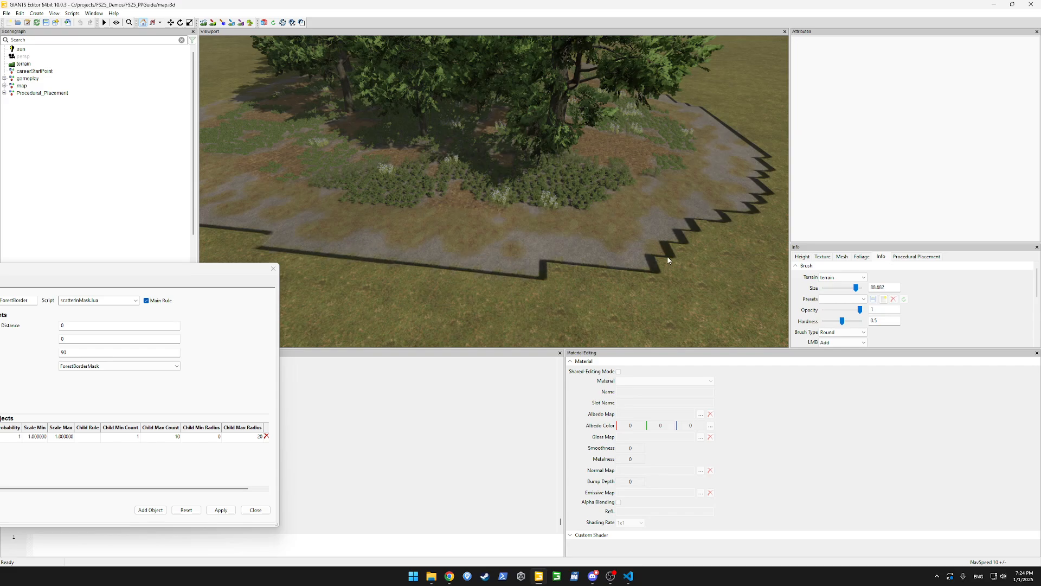
left_click_drag(410, 246, 304, 239, "alt")
left_click_drag(428, 234, 471, 237, "alt")
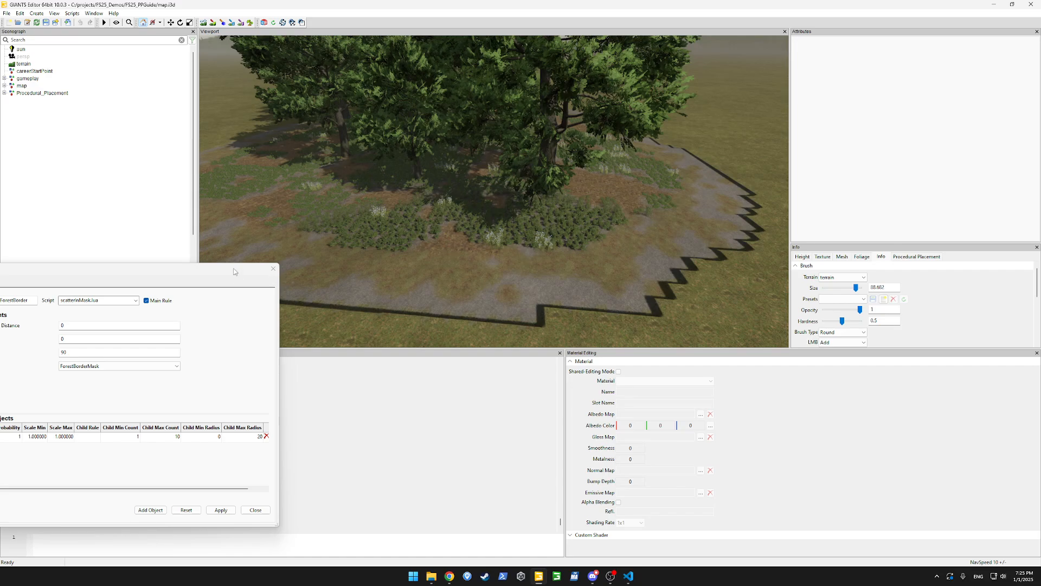
left_click_drag(251, 274, 508, 221)
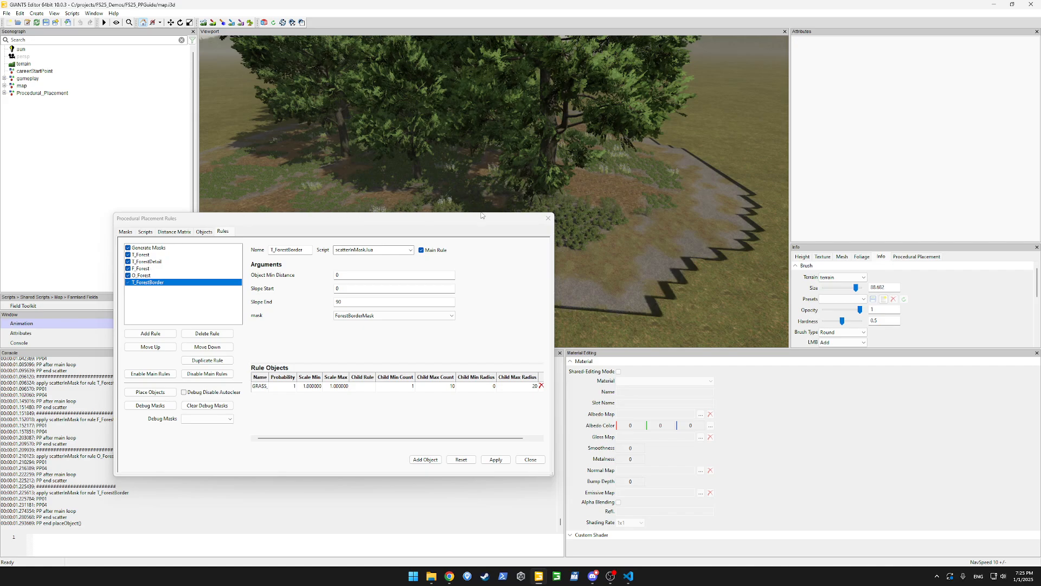
left_click_drag(477, 222, 254, 231)
left_click_drag(590, 248, 613, 257, "alt")
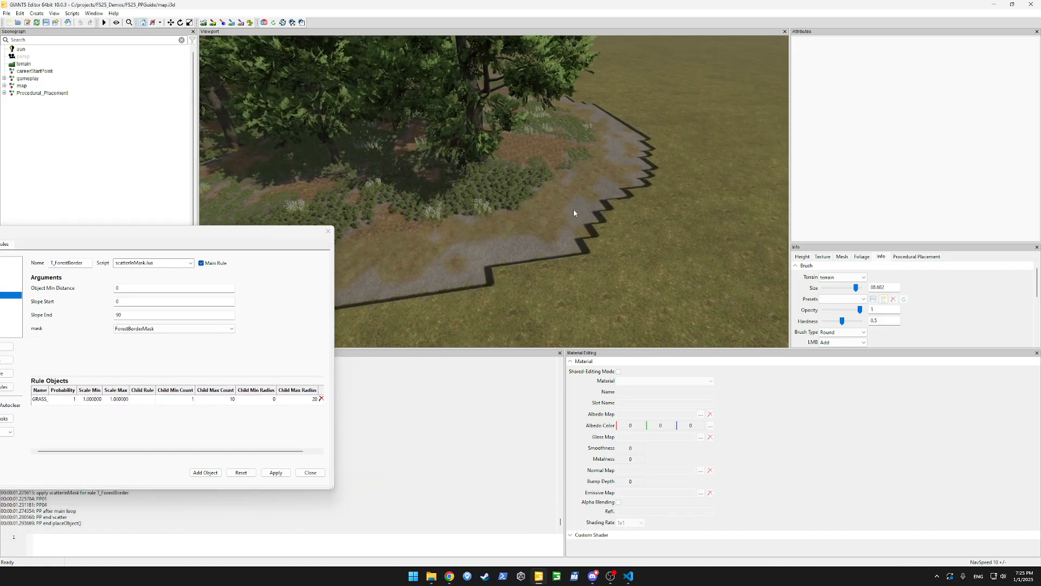
left_click_drag(286, 233, 370, 229)
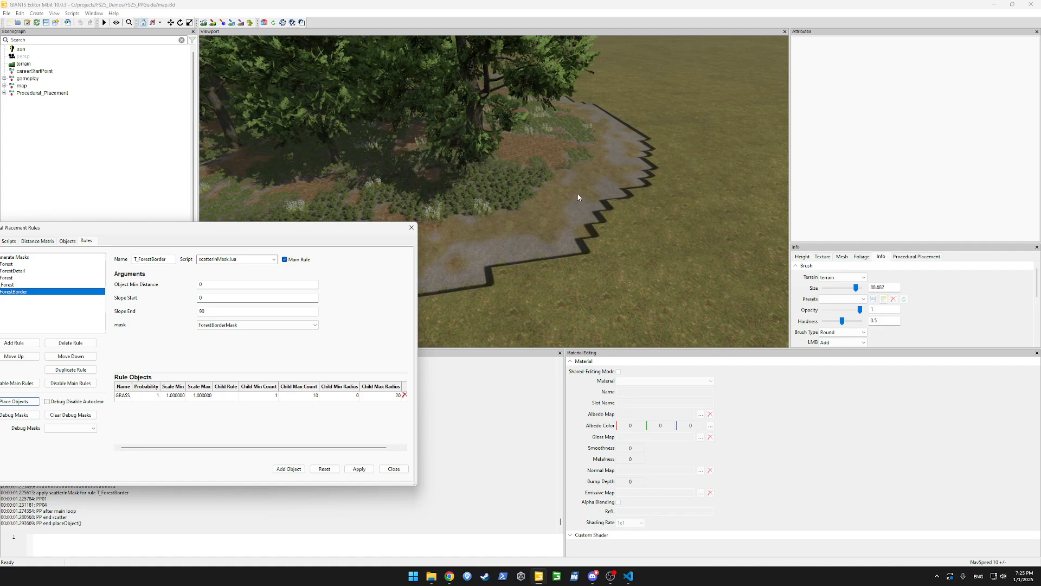
Duplicate the GEN_forestBorders = PPSignedDistanceMask.new line in the PPGuideMaskGeneration.lua script.
left_click_drag(335, 229, 486, 195)
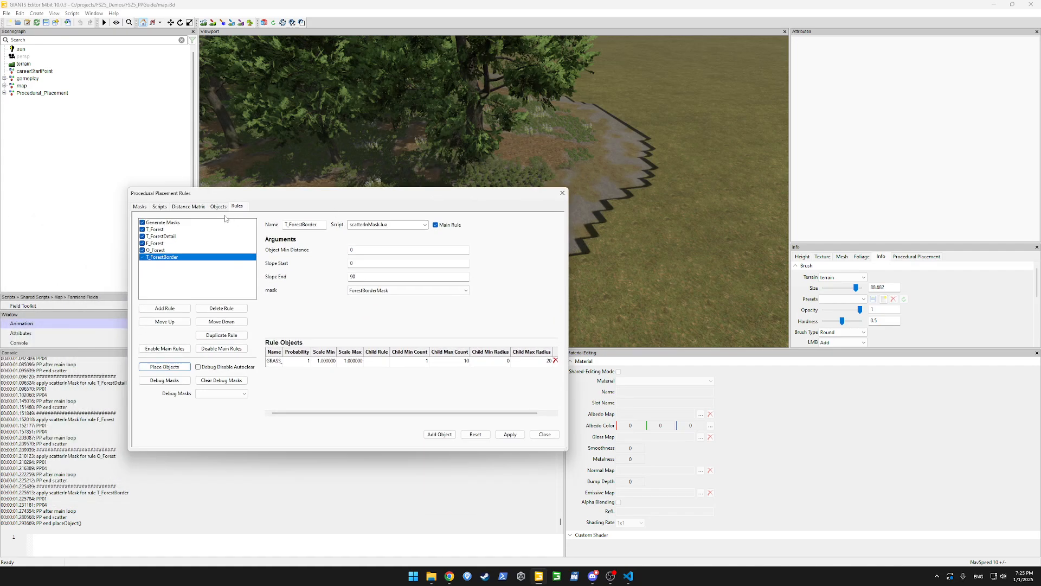
left_click(160, 207)
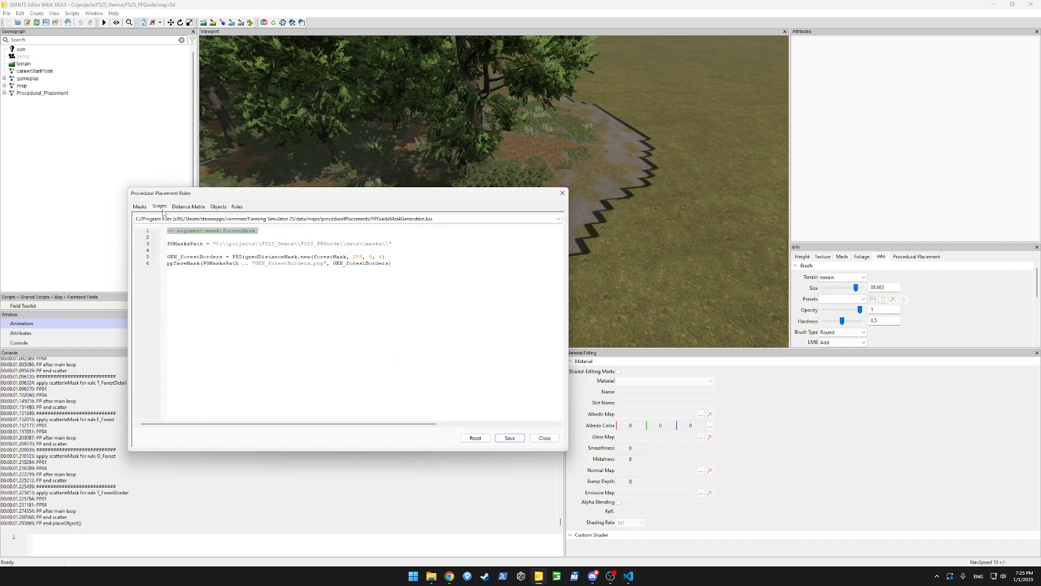
left_click(408, 257)
key("shift+Home")
key("ctrl+c")
key("End")
key("Return")
key("ctrl+v")
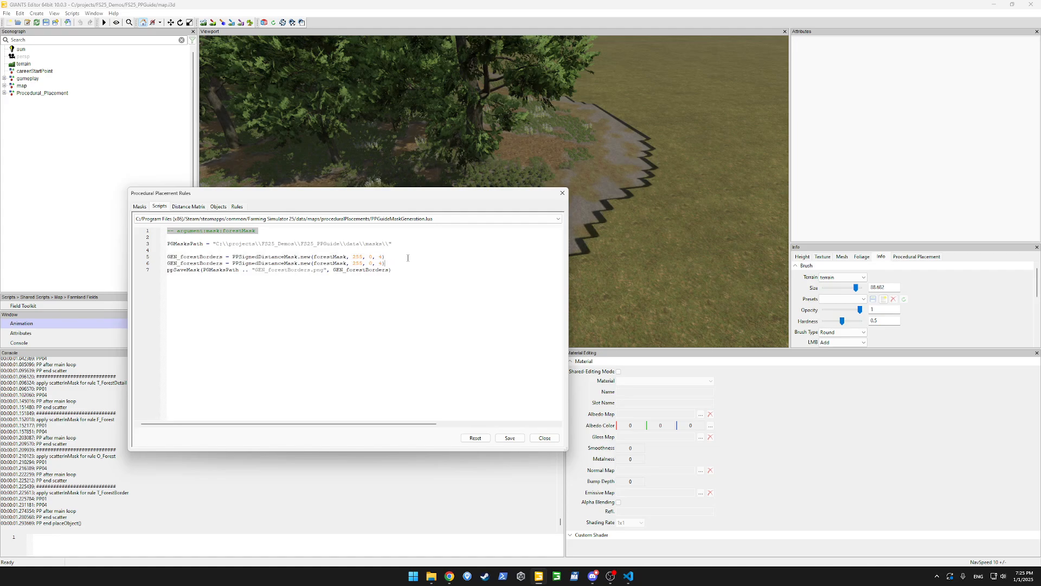
Rename the two mask variables GEN_forestBordersFilled and GEN_forestBordersFaded, and set the filled mask's third argument to 255.
left_click(223, 257)
type("Filled")
type("Faded")
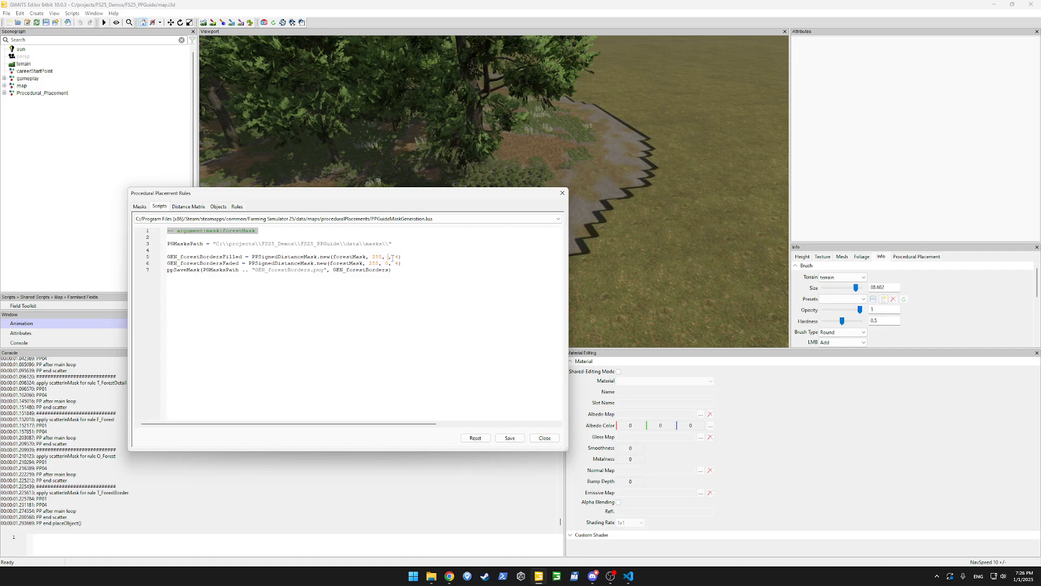
type("255")
Duplicate the ppSaveMask line directly below the existing one in the script.
key("shift+Home")
key("ctrl+c")
key("End")
key("Return")
key("ctrl+v")
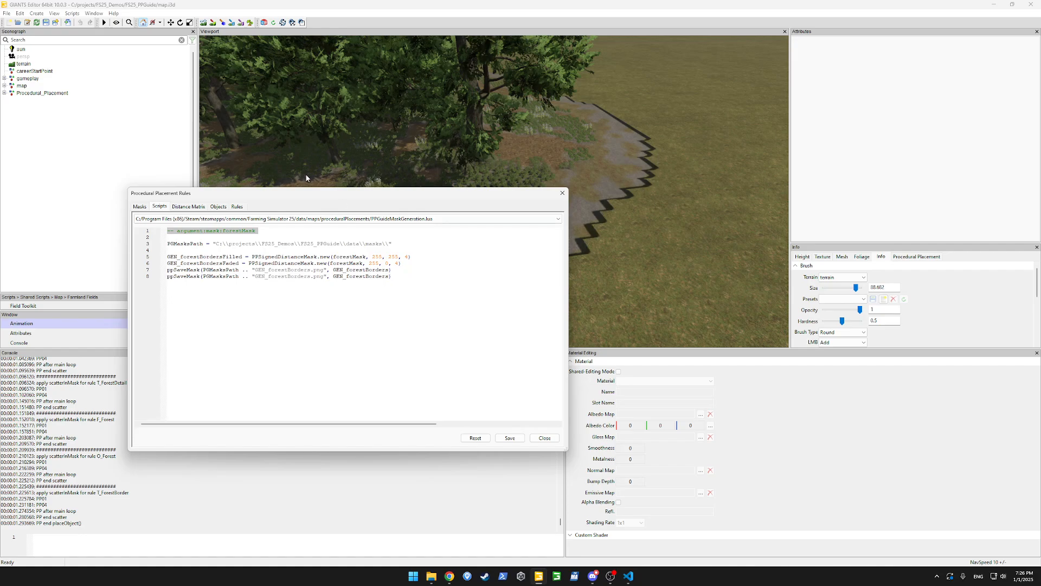
Pass GEN_forestBordersFilled to the first ppSaveMask call and GEN_forestBordersFaded to the second.
double_click(211, 257)
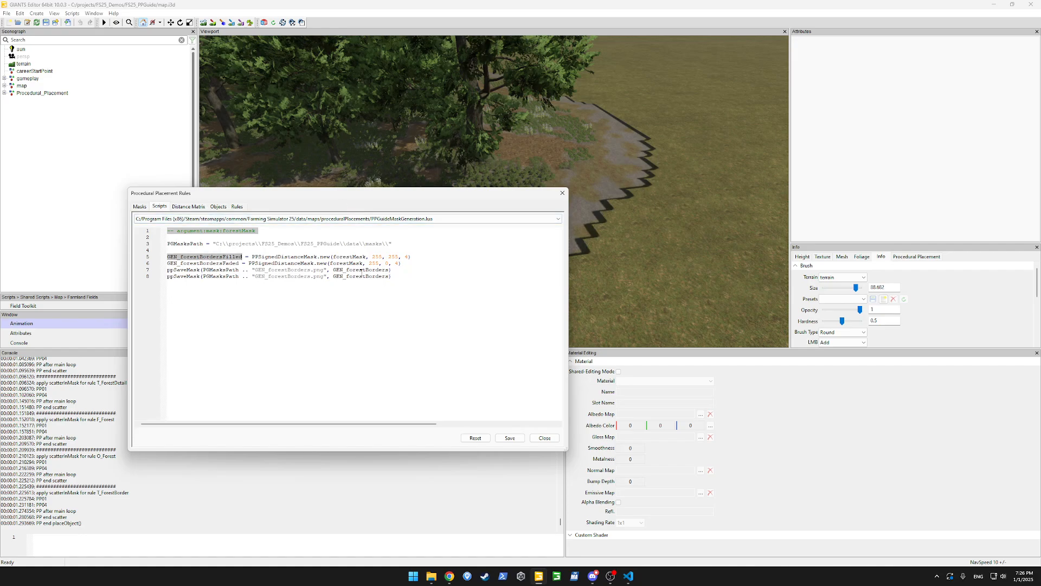
key("ctrl+c")
double_click(378, 270)
key("ctrl+v")
double_click(223, 263)
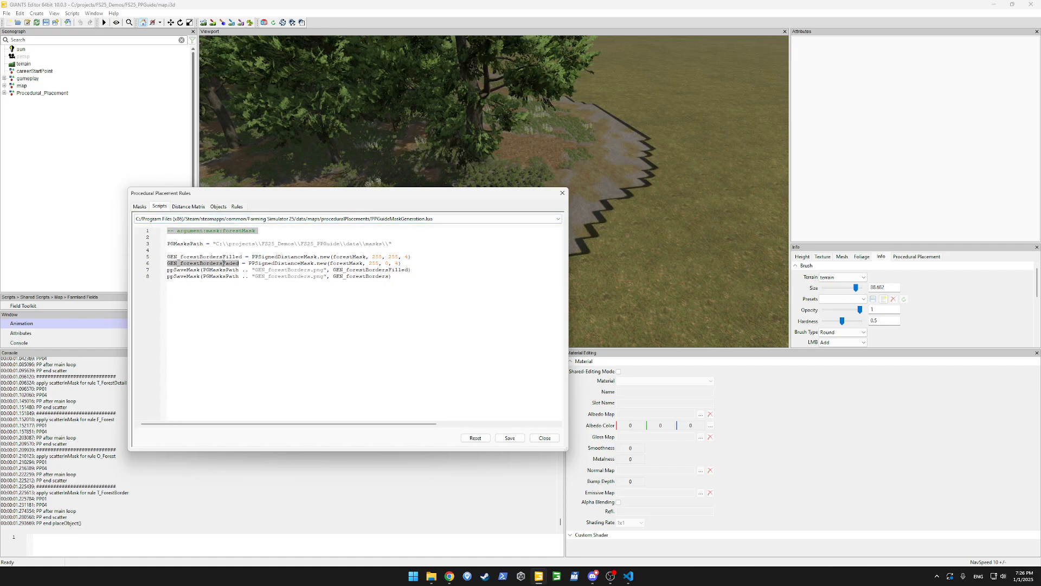
key("ctrl+c")
double_click(354, 276)
key("ctrl+v")
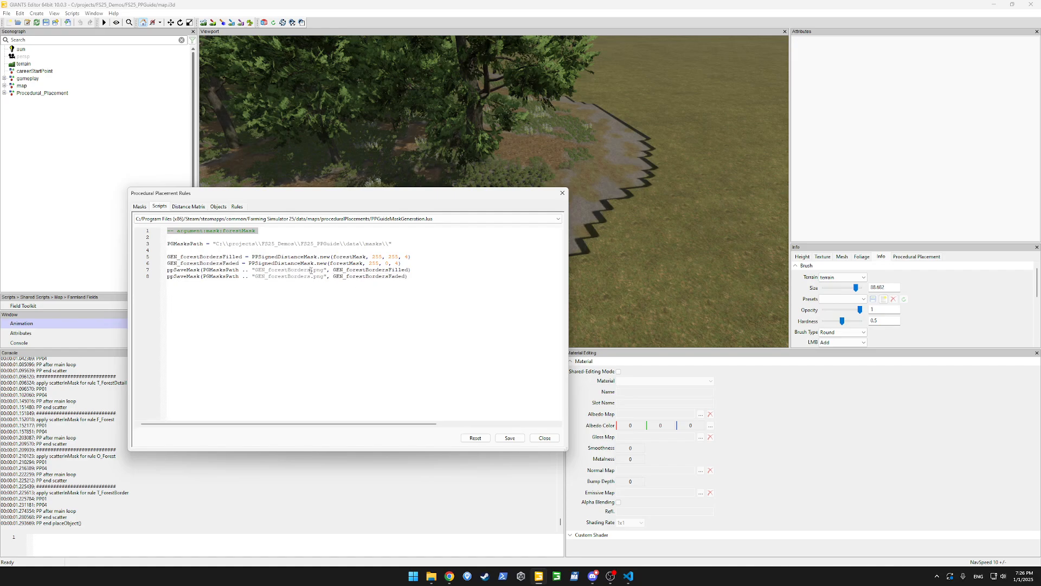
Rename the output files to GEN_forestBordersFilled.png and GEN_forestBordersFaded.png in the ppSaveMask calls and save the script.
type("Filled")
key("Left")
key("Down")
type("Faded")
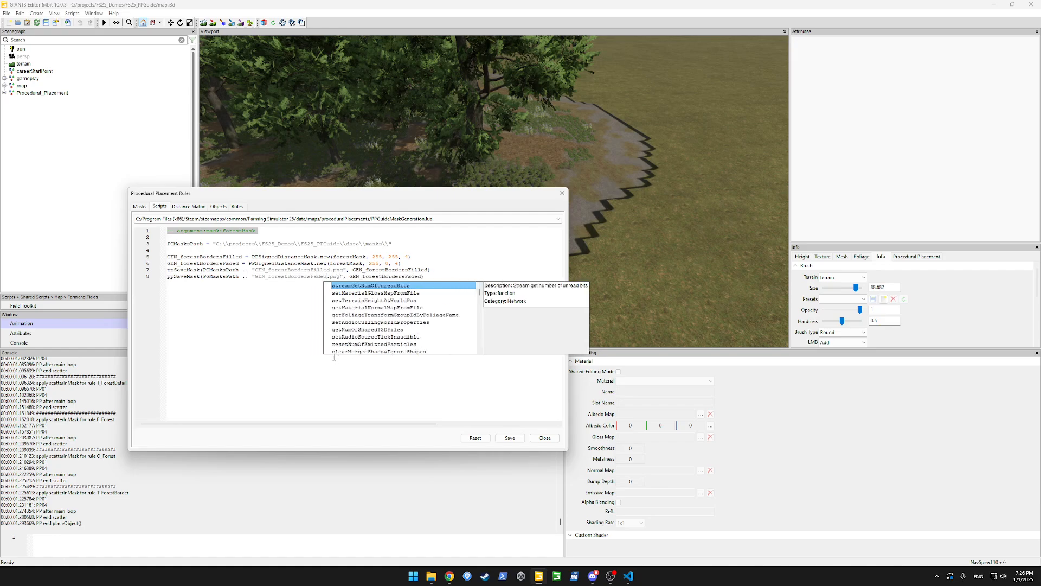
left_click(510, 438)
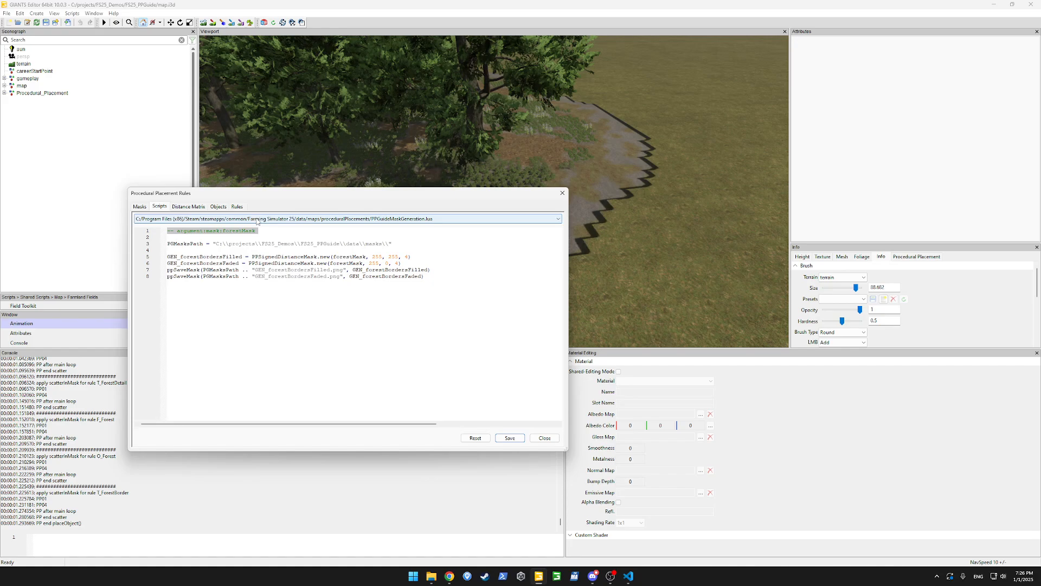
Run object placement from the placement rules to generate the filled and faded border masks.
left_click(237, 206)
left_click(172, 368)
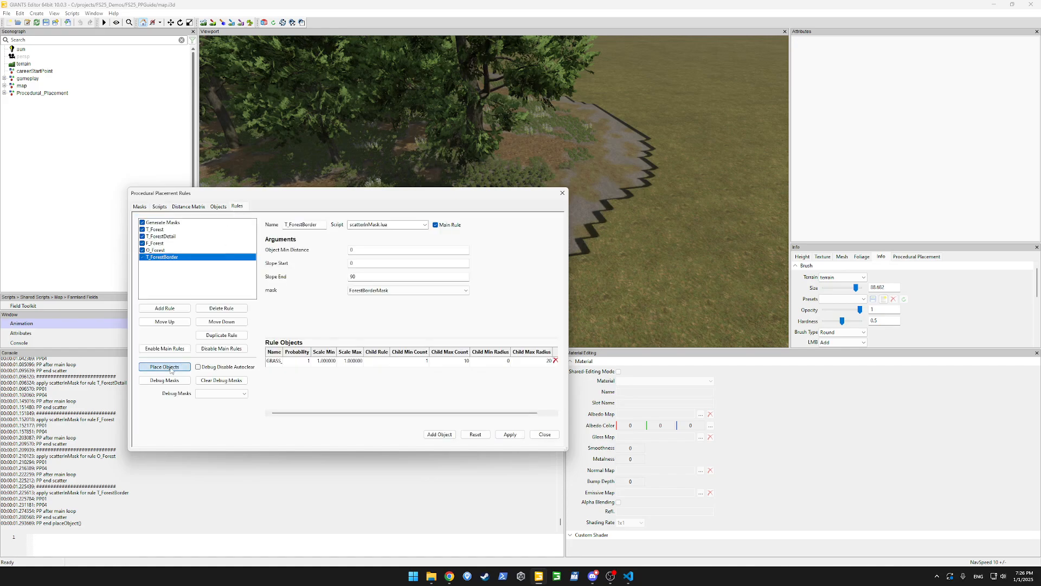
left_click(171, 368)
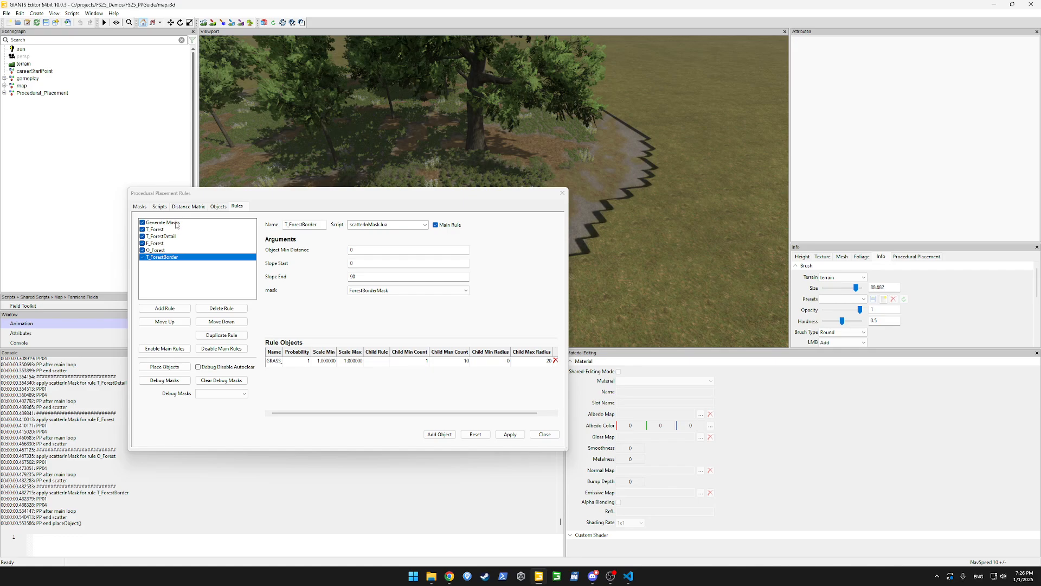
Switch to File Explorer and look through the mask images in the masks folder.
left_click(431, 576)
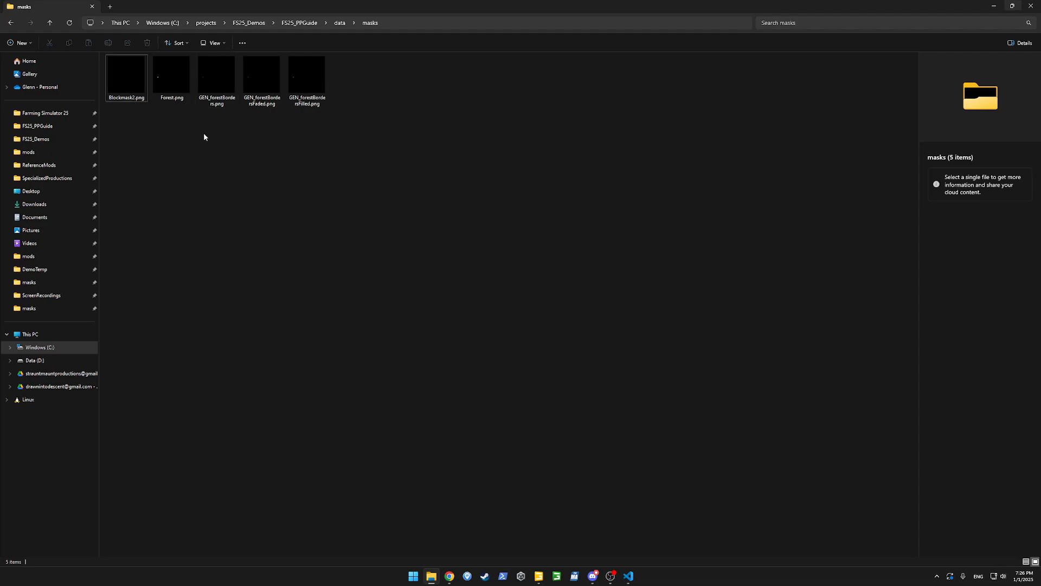
left_click(129, 83)
left_click(174, 140)
left_click(174, 89)
left_click(223, 92)
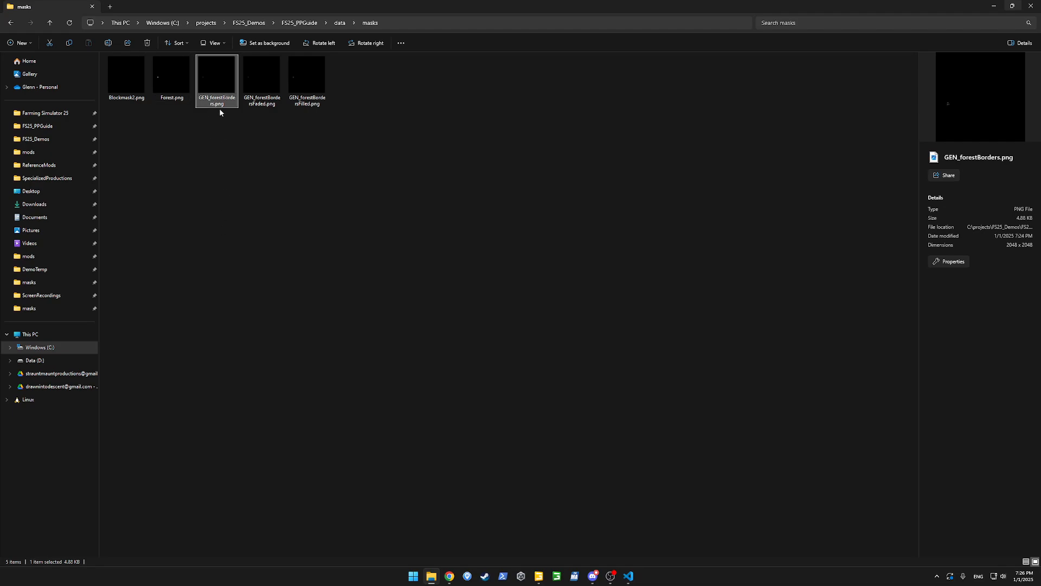
left_click(271, 77)
left_click(317, 75)
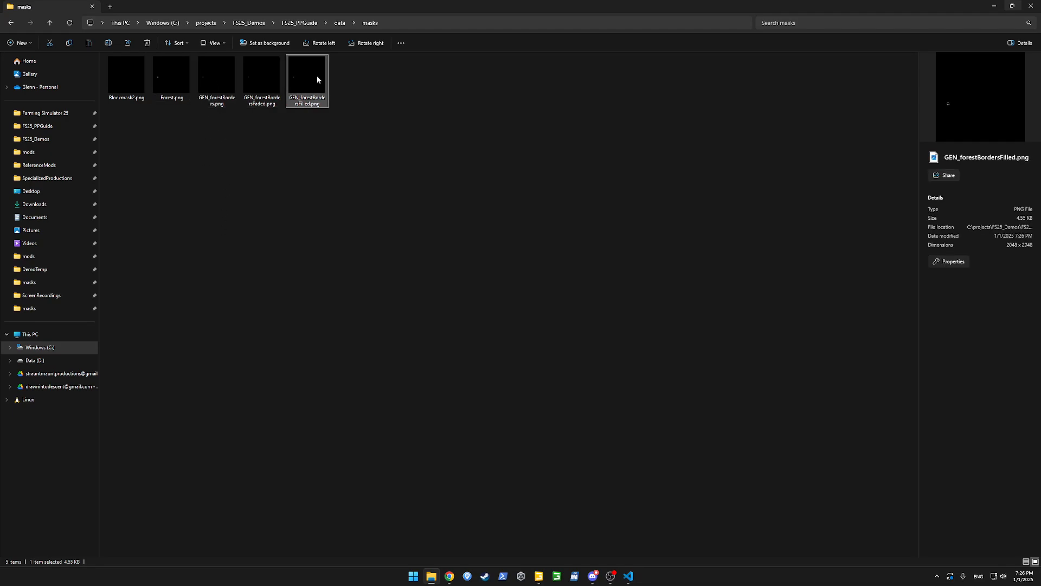
Open the generated mask images and compare GEN_forestBordersFaded.png with GEN_forestBordersFilled.png.
left_click(263, 79)
double_click(263, 82)
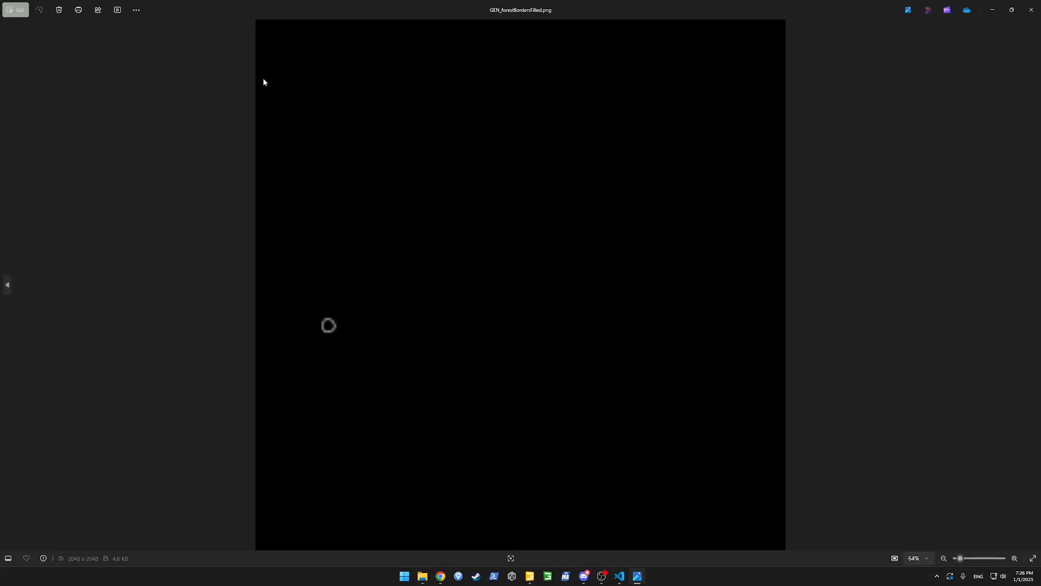
key("Left")
key("Right")
key("Left")
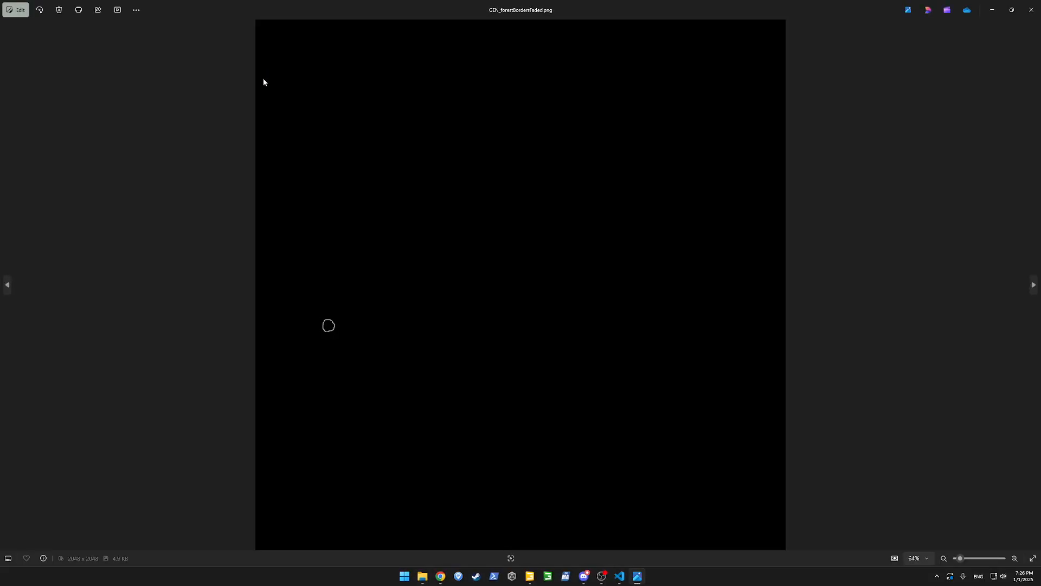
key("Right")
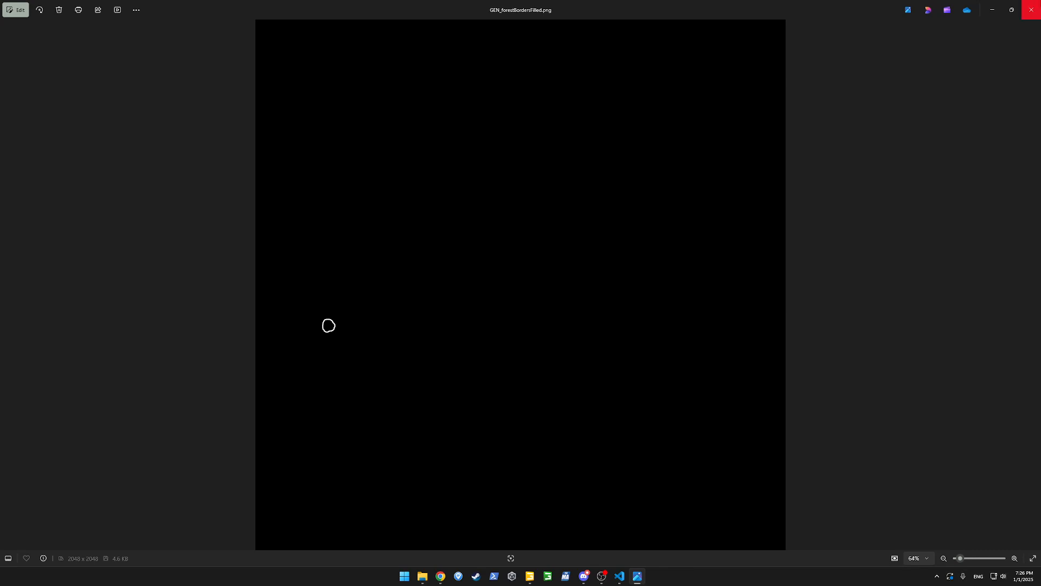
Close the image viewer and permanently delete the outdated GEN_forestBorders.png from the masks folder.
left_click(1031, 10)
key("Left")
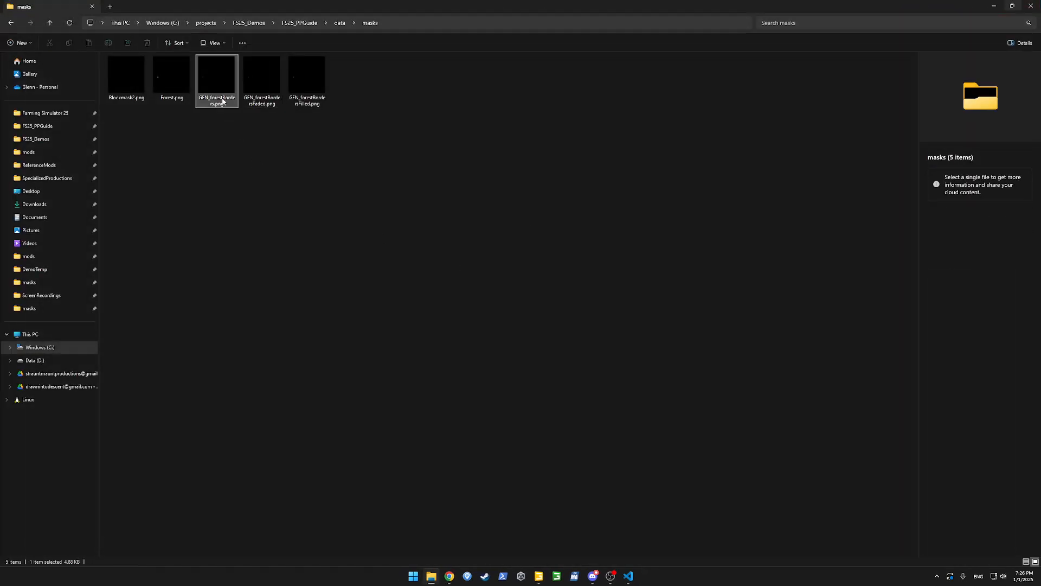
key("shift+Delete")
key("Return")
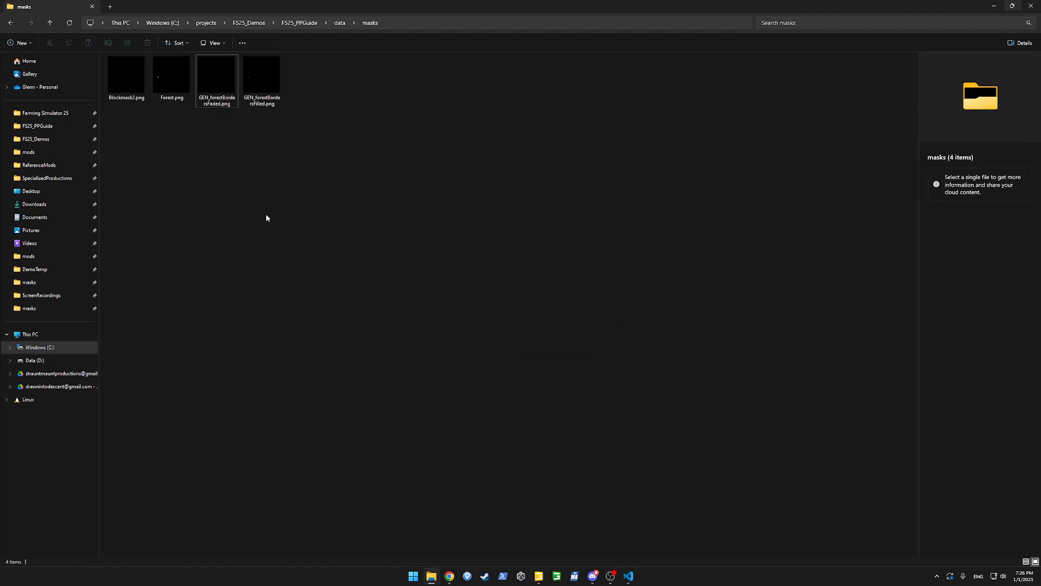
Switch to GIANTS Editor and remove the ForestBorderMask entry from the procedural placement masks.
key("alt+Tab")
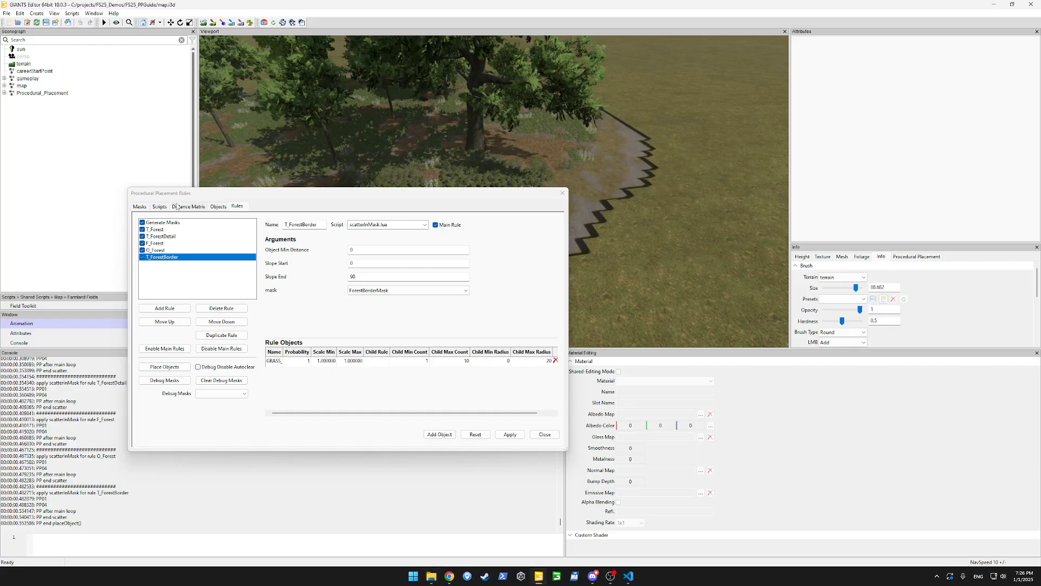
left_click(140, 206)
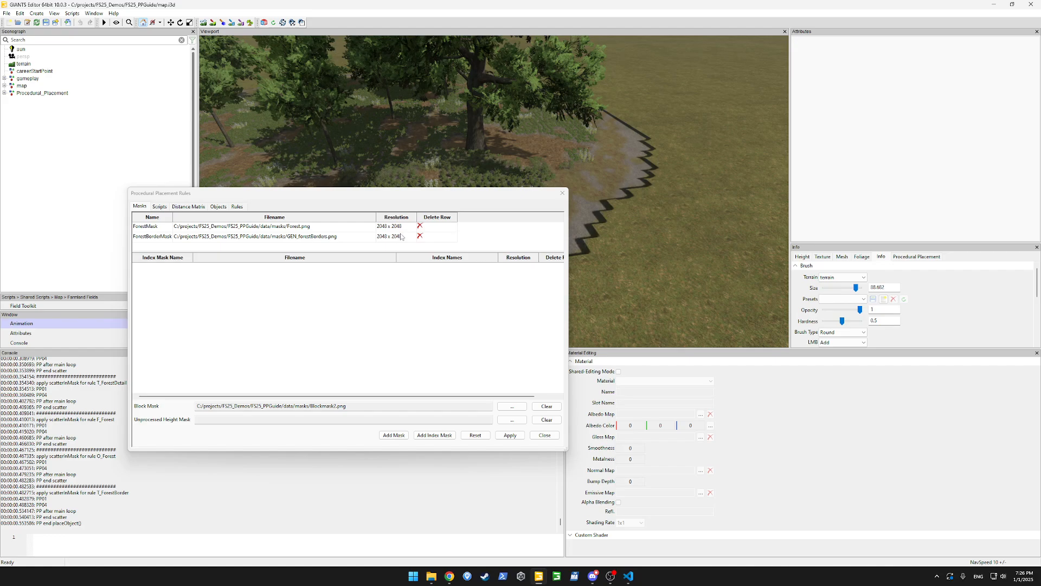
left_click(419, 236)
key("Return")
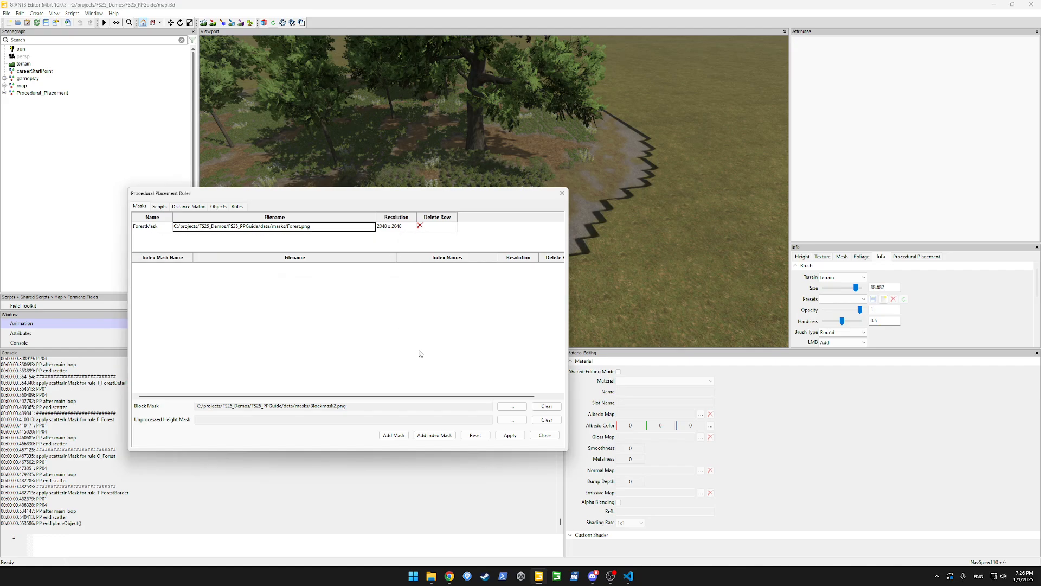
Add a mask that uses GEN_forestBordersFaded.png and name it ForestBorderFadedMask.
left_click(394, 435)
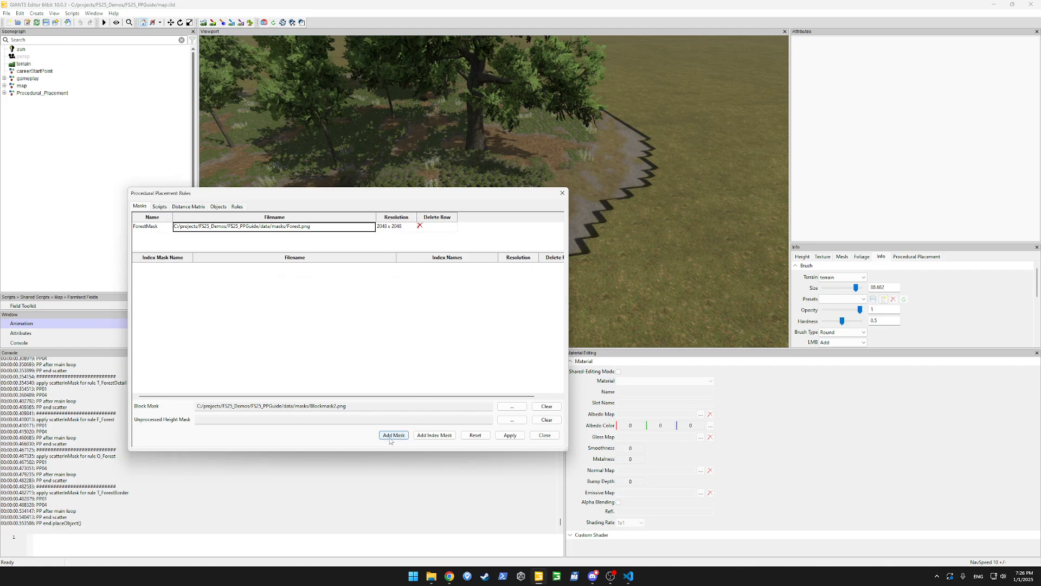
double_click(196, 237)
left_click(338, 228)
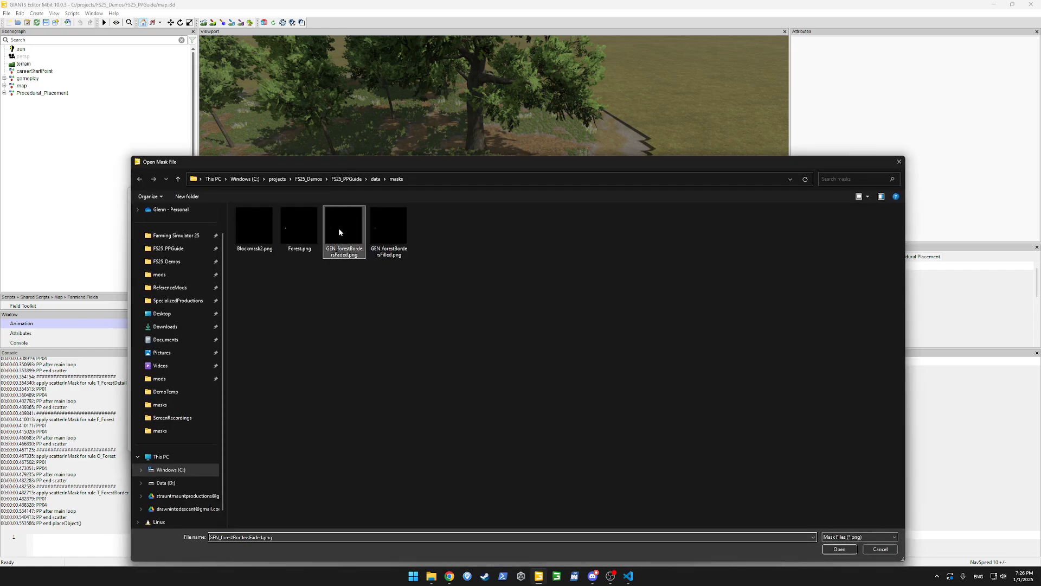
double_click(339, 229)
double_click(142, 236)
type("Fo")
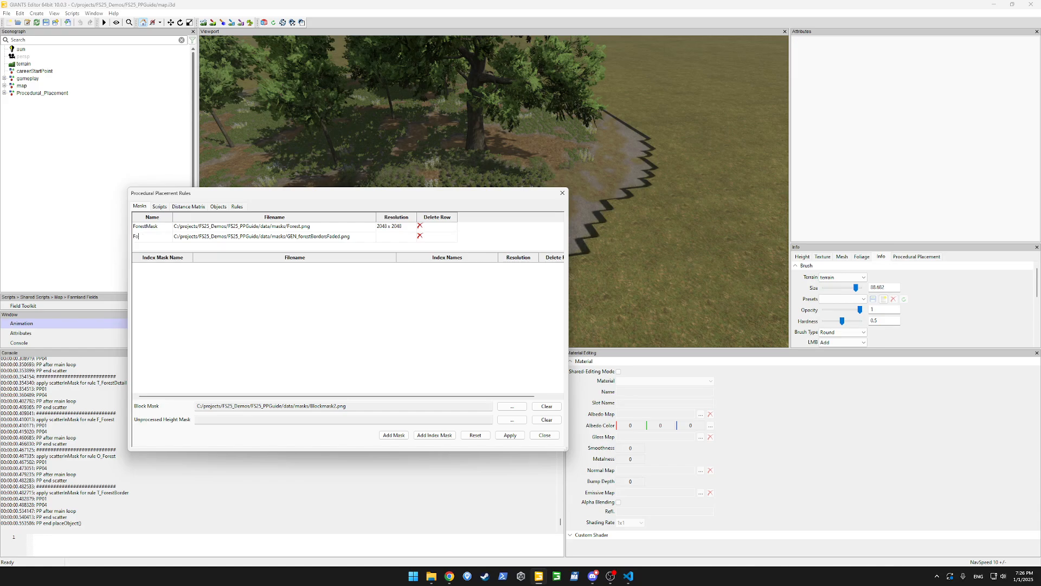
type("restBorderFaded")
key("Return")
Add a mask that uses GEN_forestBordersFilled.png, name it ForestBorderFilled, and apply the mask list.
left_click(394, 435)
double_click(194, 244)
double_click(408, 253)
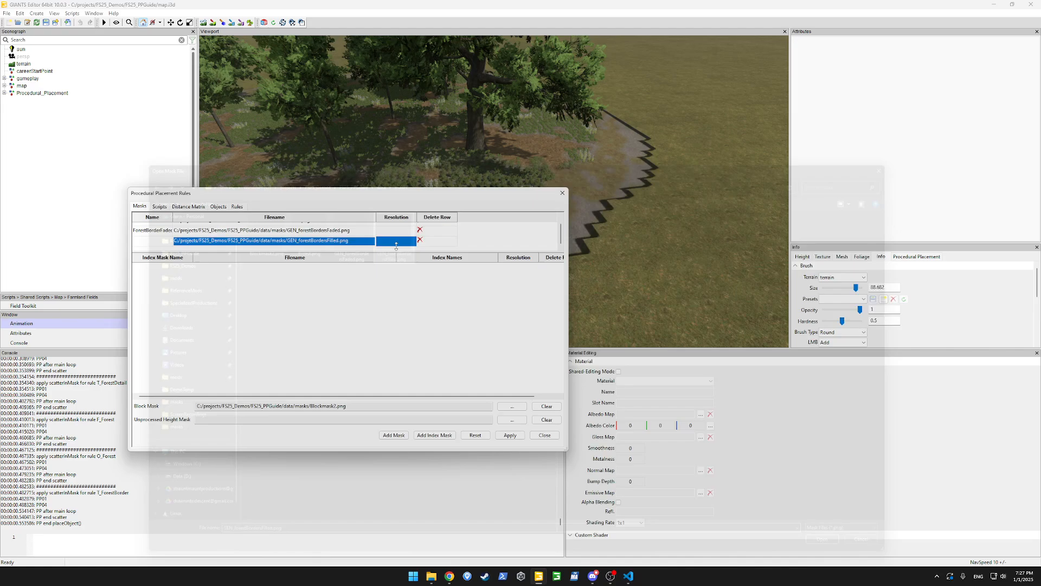
double_click(161, 241)
type("Fores")
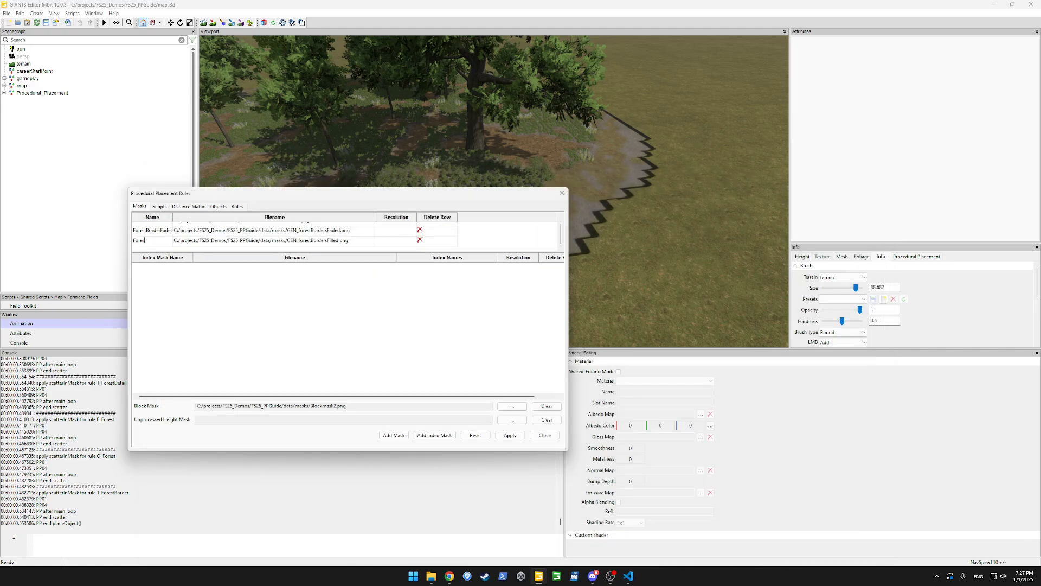
type("tBorderFilled")
left_click(509, 435)
Add a placement rule named T_ForestBorderBase and set its forest mask to ForestBorderFilled.
left_click(237, 207)
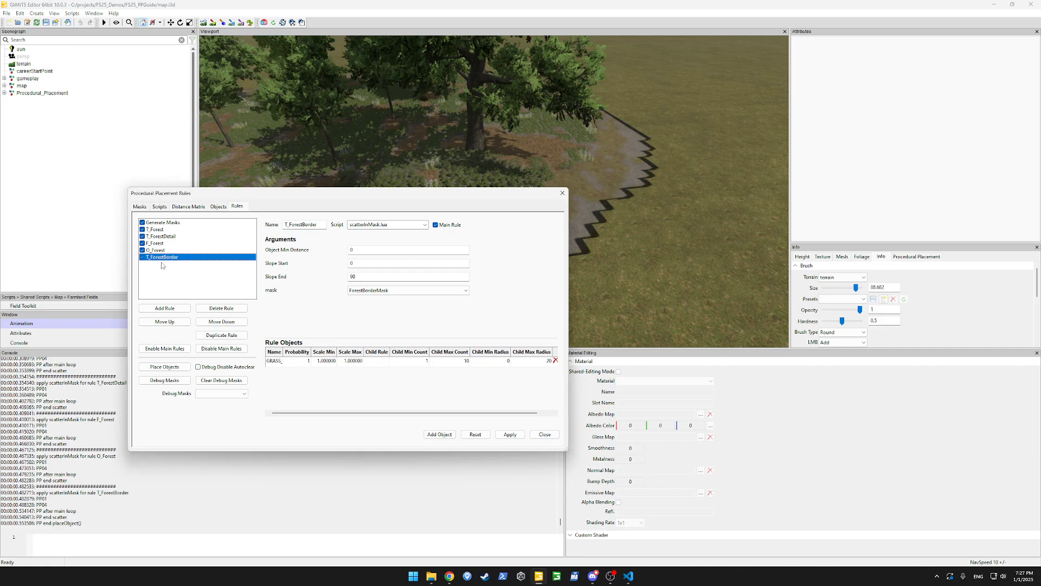
left_click(166, 308)
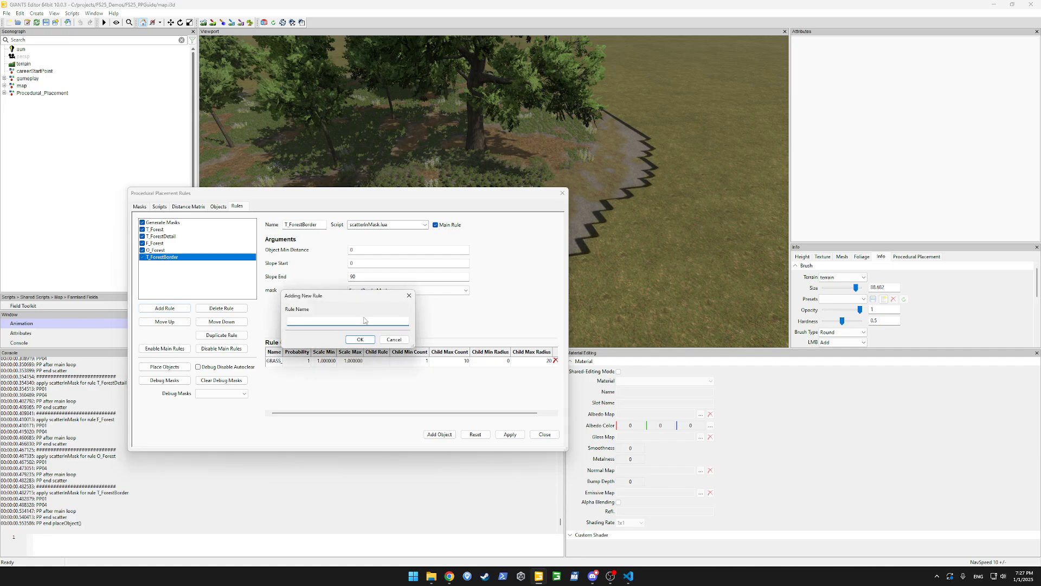
type("T_ForestBorderBase")
key("Return")
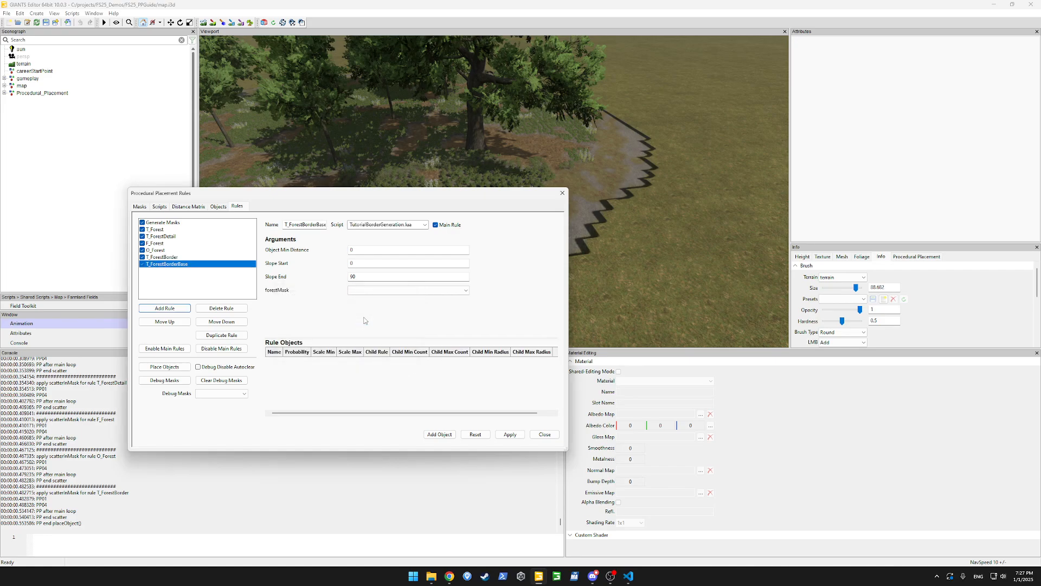
left_click(386, 290)
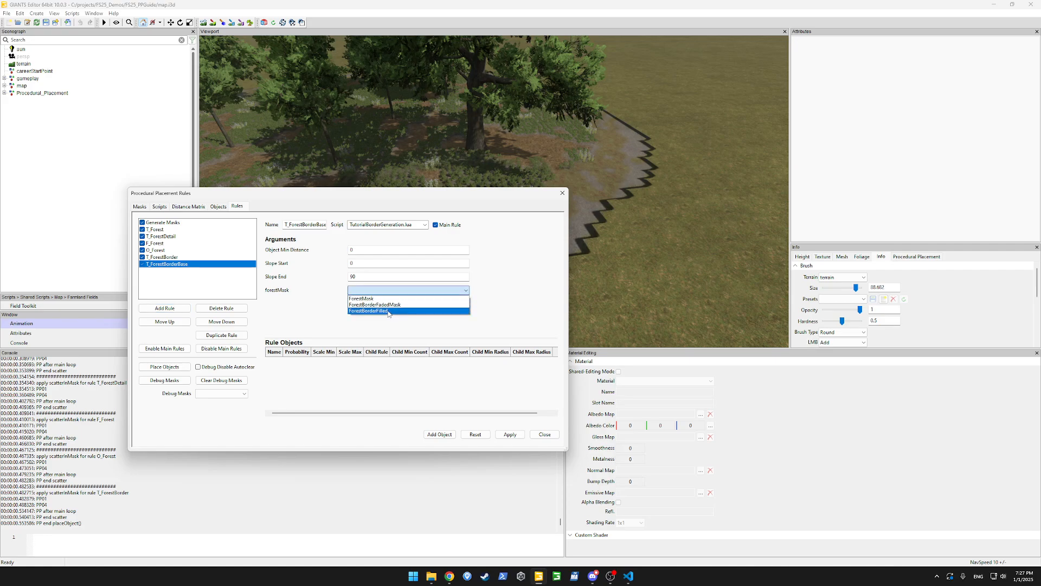
left_click(388, 310)
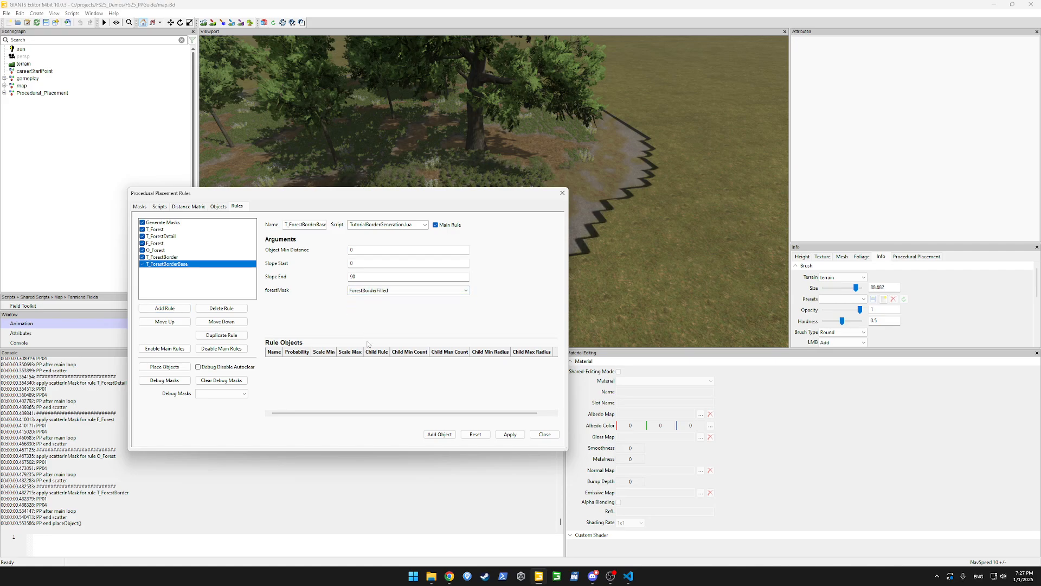
Add a GRASS object to the T_ForestBorderBase rule, apply it, and move the rule above T_ForestBorder.
left_click(437, 435)
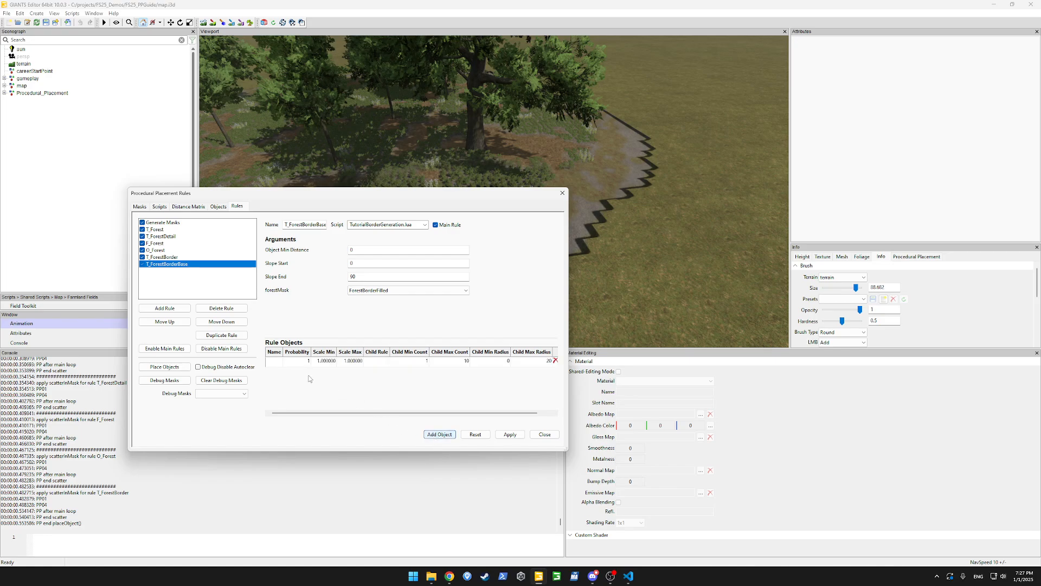
left_click(270, 361)
left_click(338, 361)
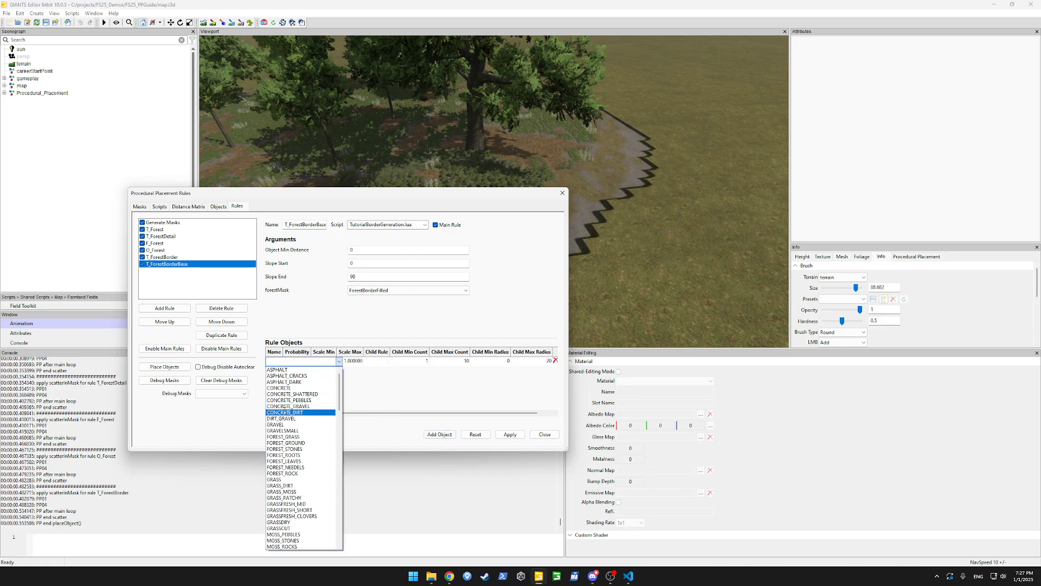
left_click(277, 479)
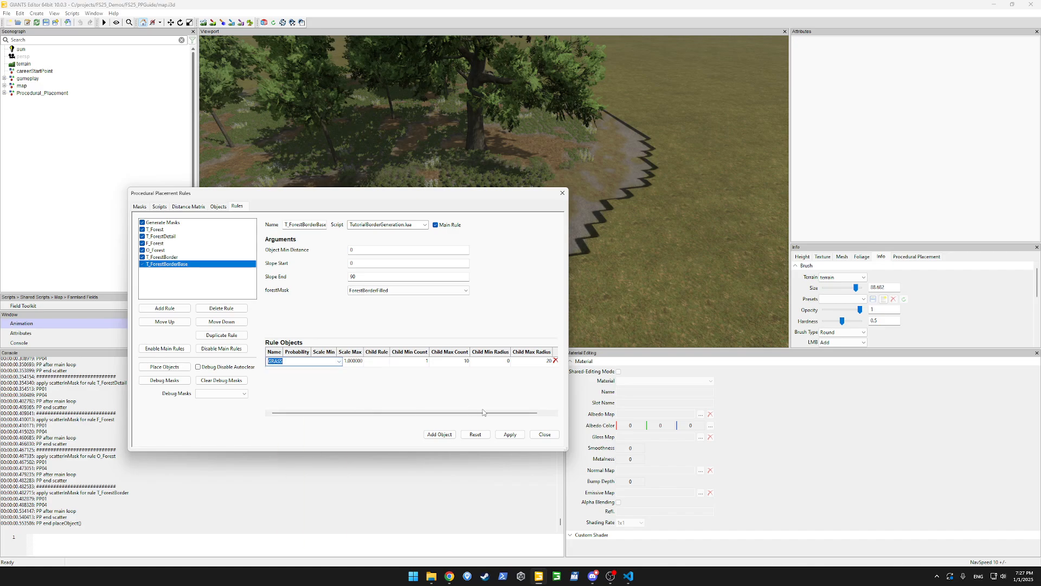
left_click(452, 360)
left_click(510, 437)
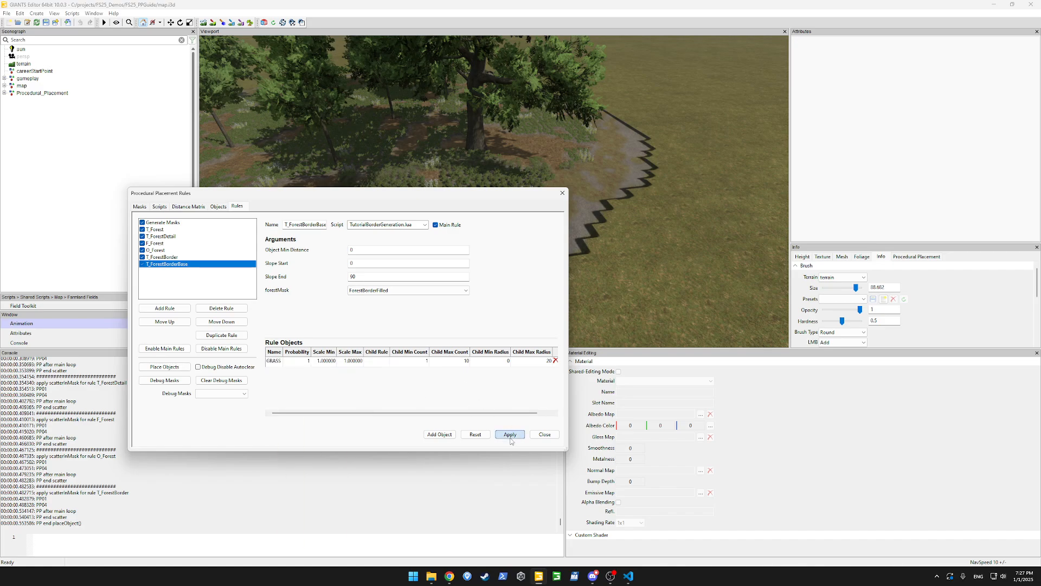
left_click(165, 322)
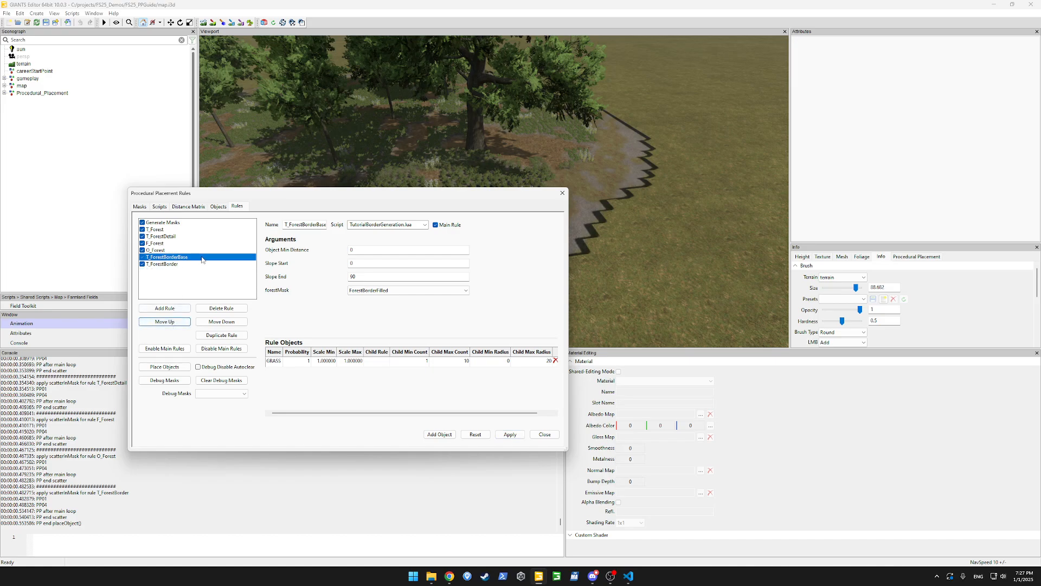
left_click(170, 271)
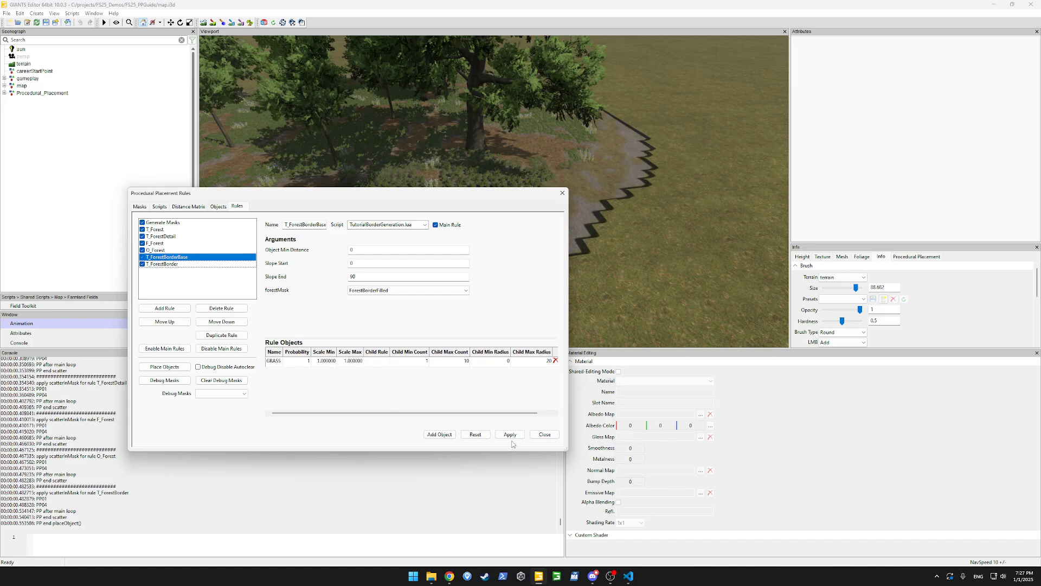
Run object placement and check the console log for mask errors.
left_click(164, 366)
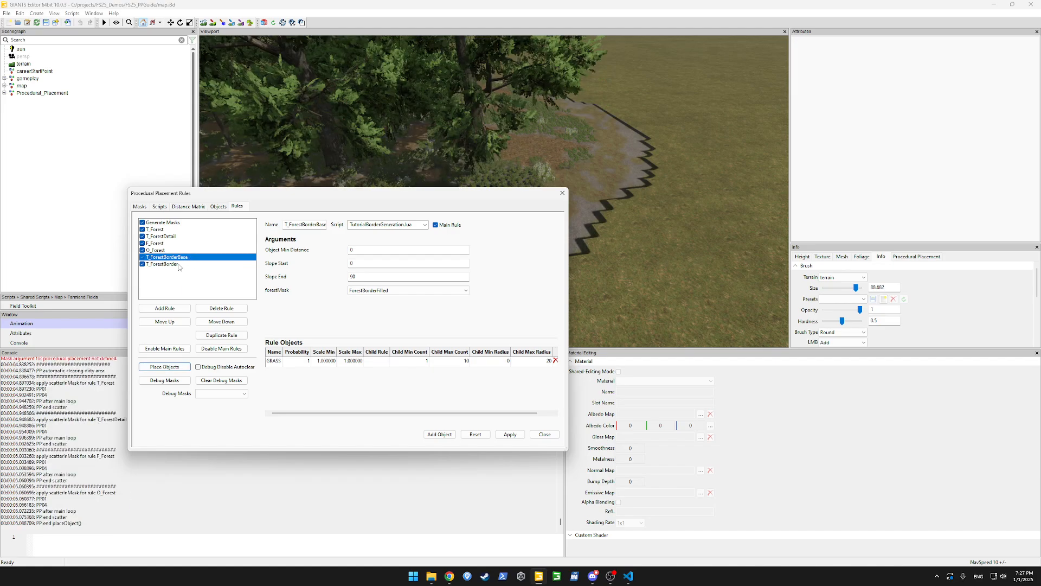
scroll(33, 404, "up", 2)
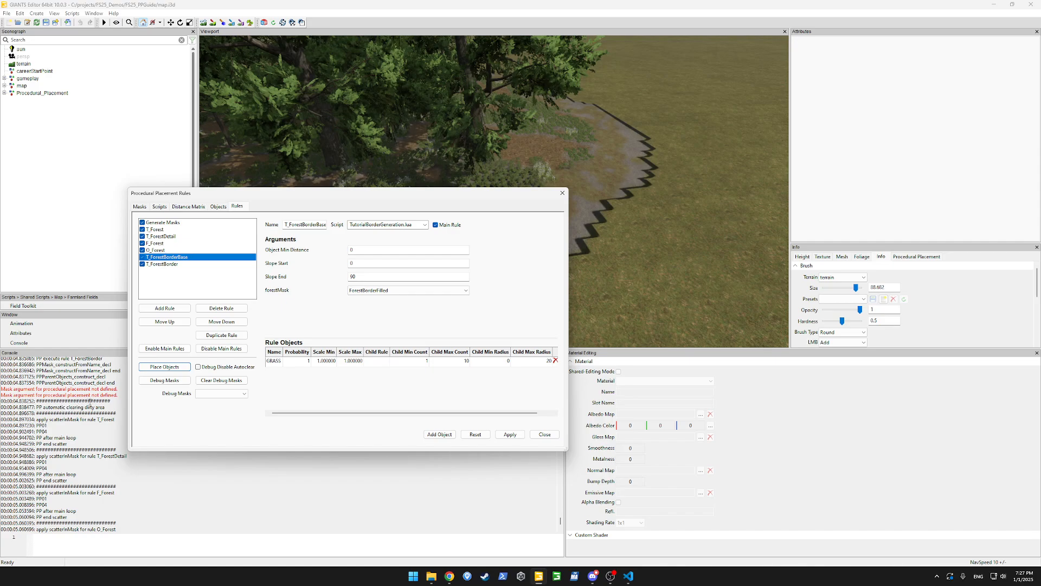
scroll(49, 411, "up", 2)
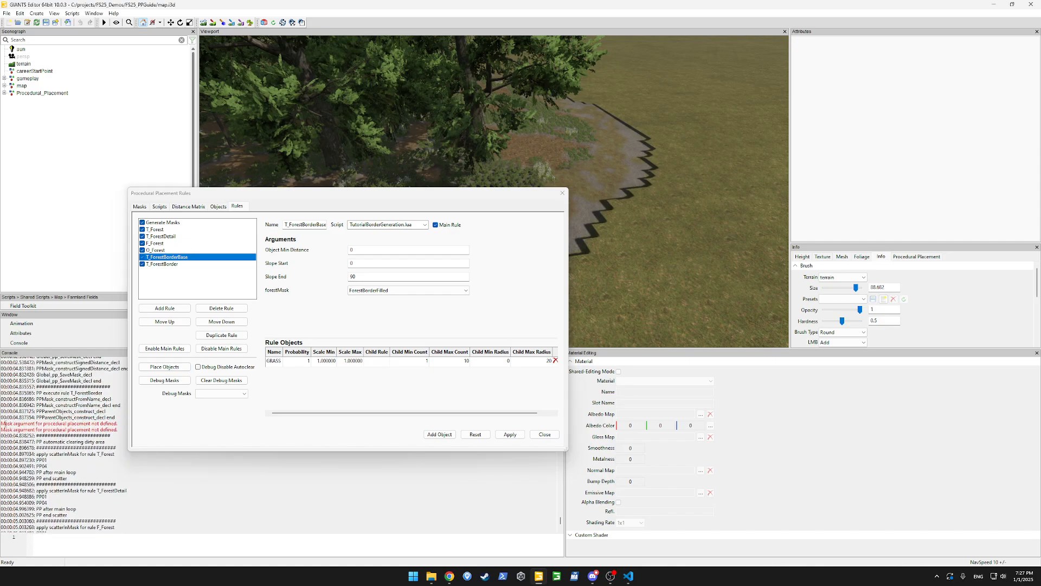
scroll(62, 416, "down", 3)
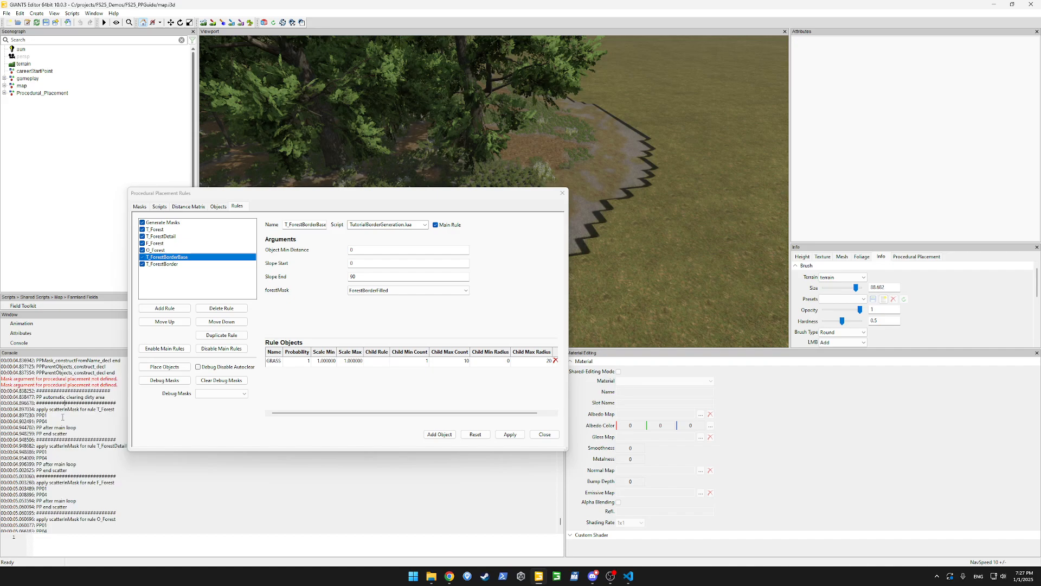
scroll(63, 416, "down", 2)
Set the T_ForestBorder rule's mask to ForestBorderFadedMask, apply it, and rerun object placement.
left_click(166, 264)
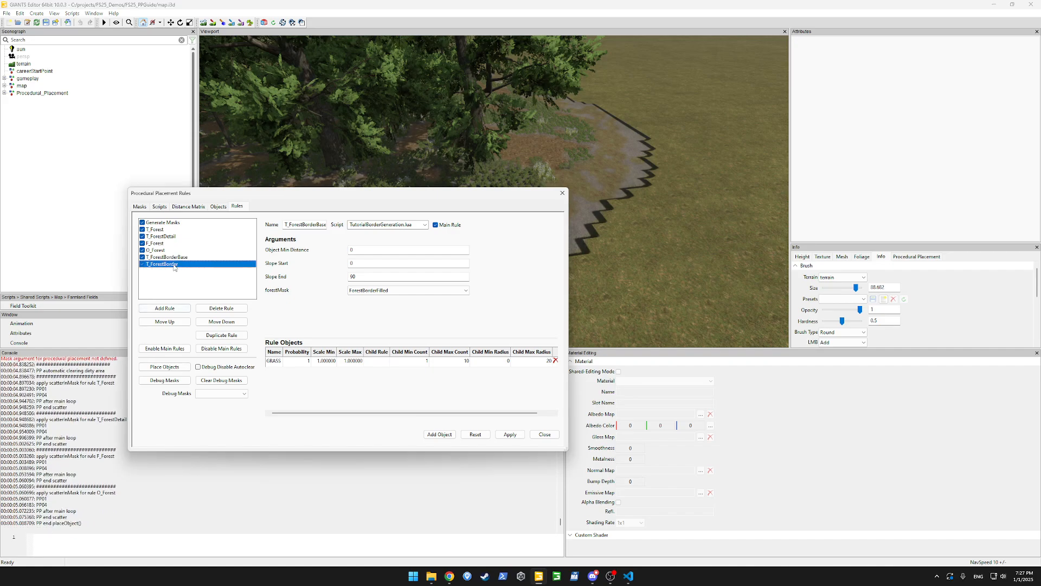
left_click(389, 288)
left_click(388, 311)
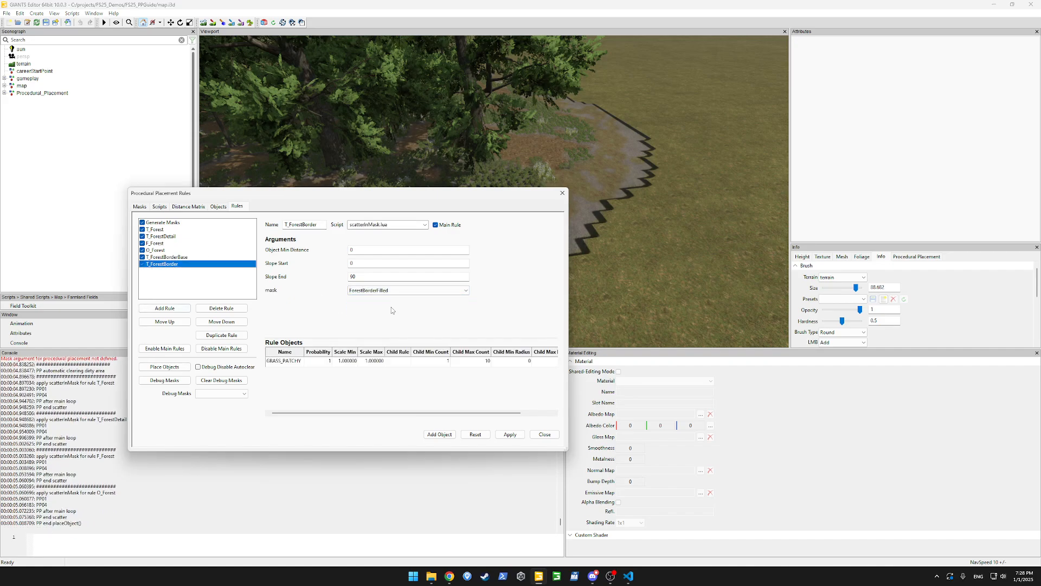
left_click(393, 290)
left_click(379, 305)
left_click(511, 434)
left_click(80, 320)
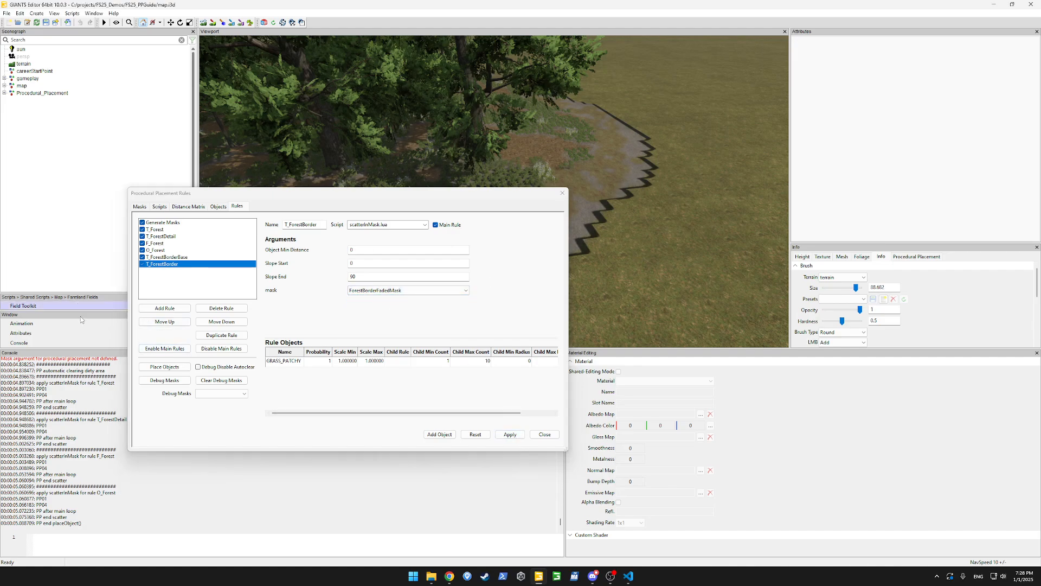
left_click(164, 367)
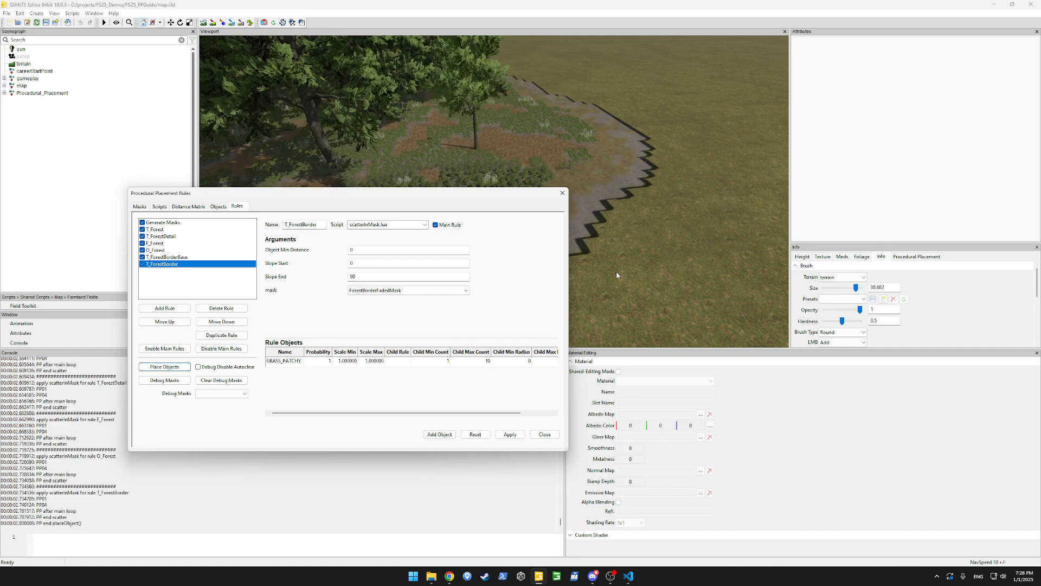
Change the T_ForestBorderBase rule's script to scatterInMask.lua, set its mask to ForestBorderFilled, and apply the change.
left_click(184, 258)
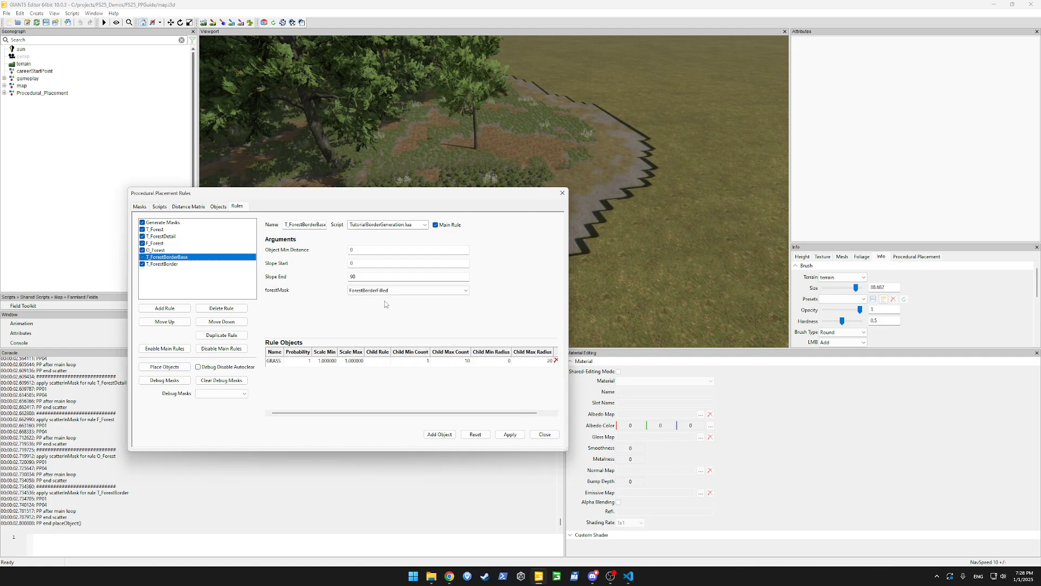
left_click(416, 227)
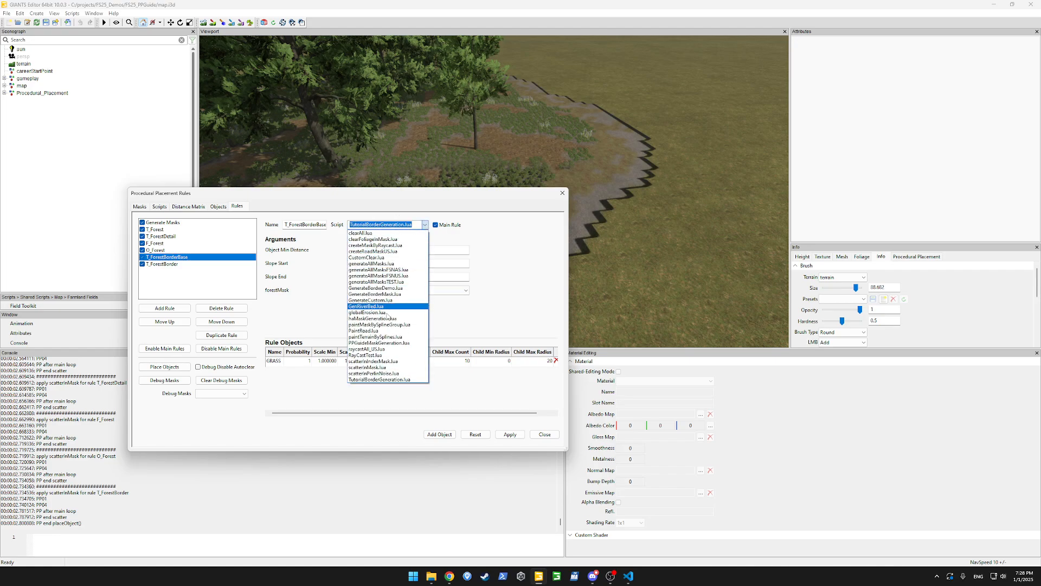
left_click(383, 364)
left_click(450, 290)
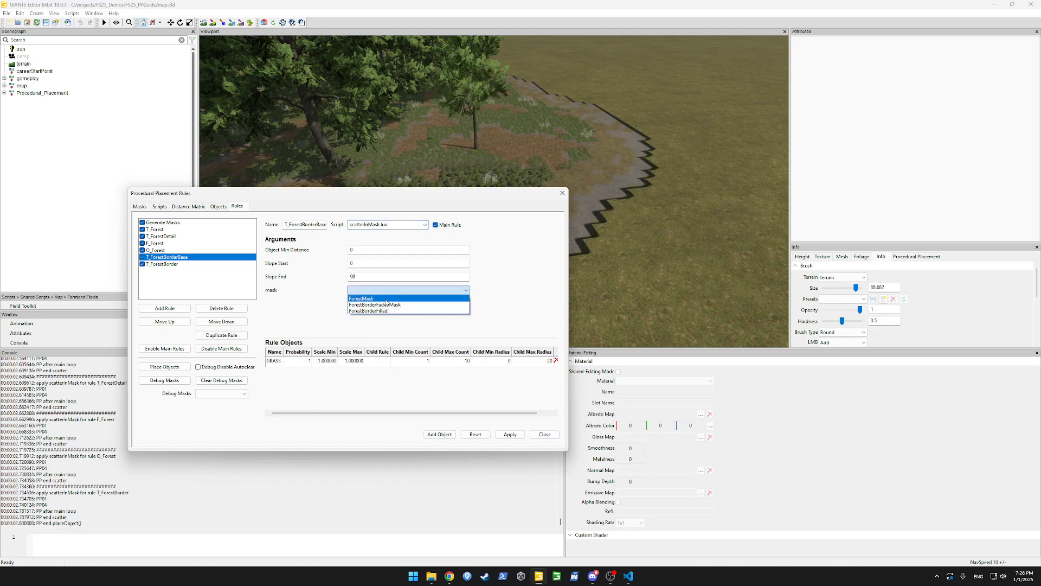
left_click(379, 299)
left_click(376, 292)
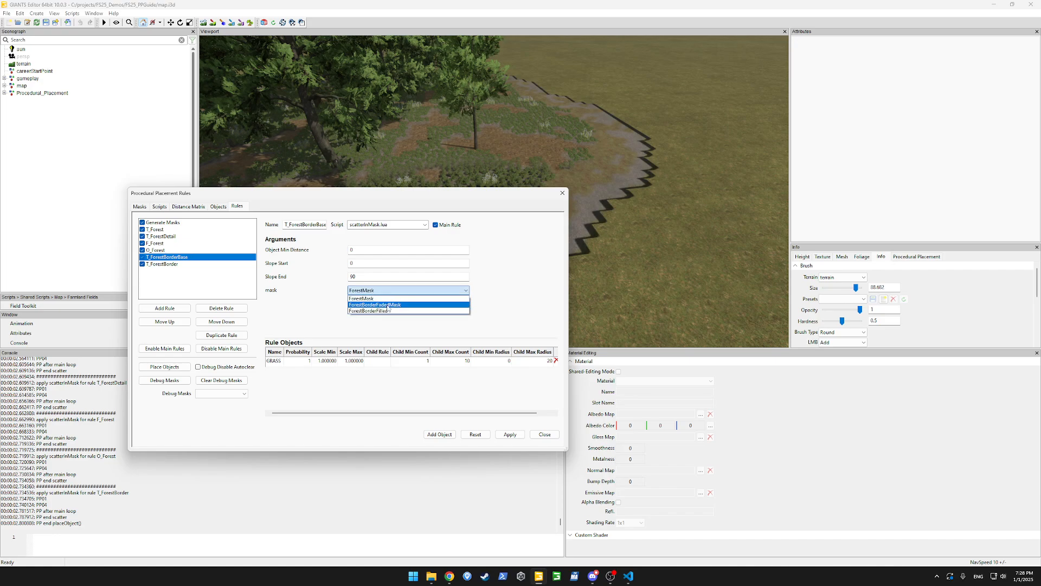
left_click(388, 311)
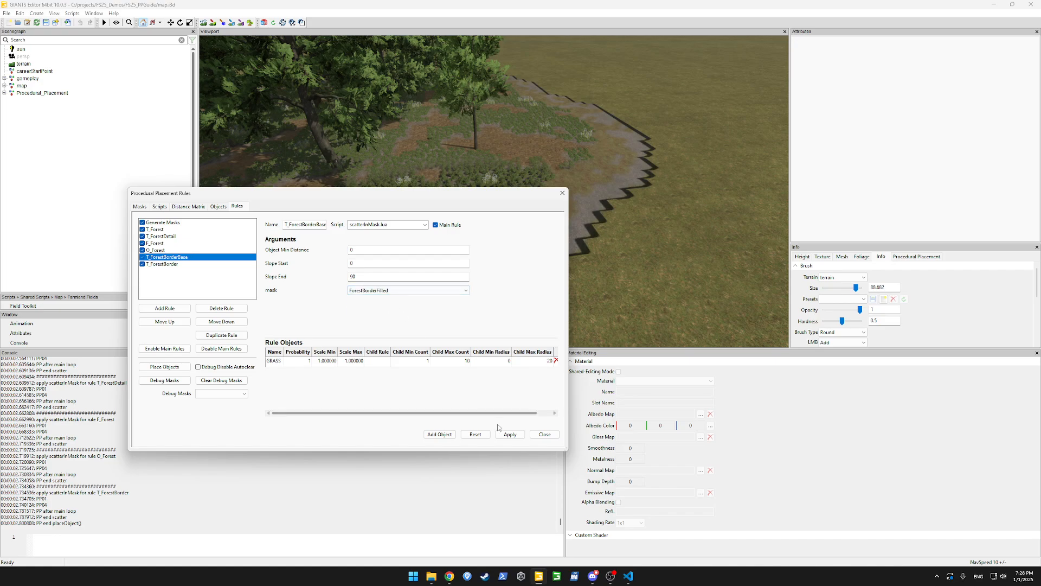
left_click(509, 434)
left_click(162, 264)
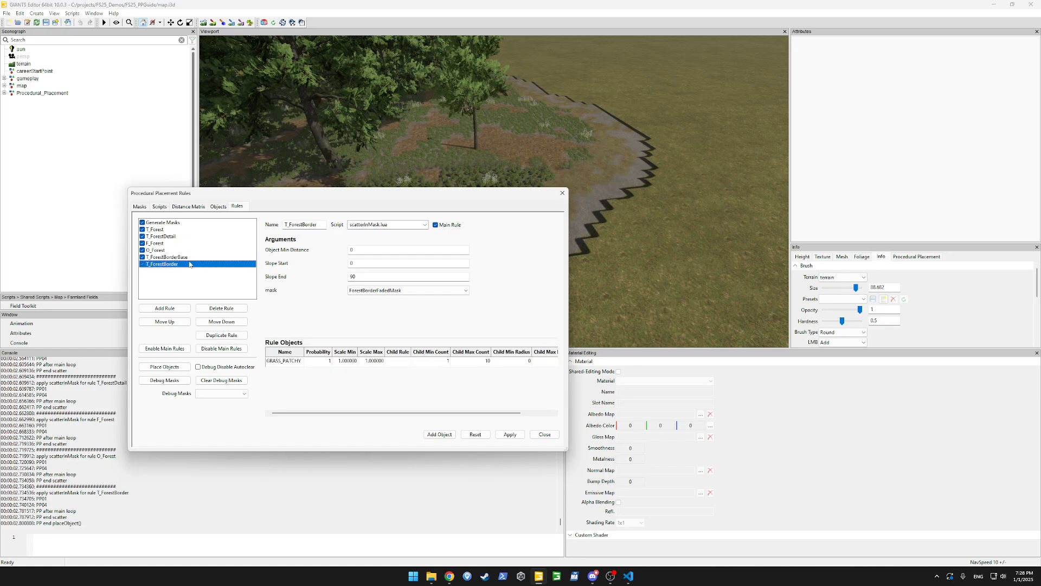
Apply the T_ForestBorderBase rule, rerun object placement, and examine the painted grass around the forest.
left_click(184, 256)
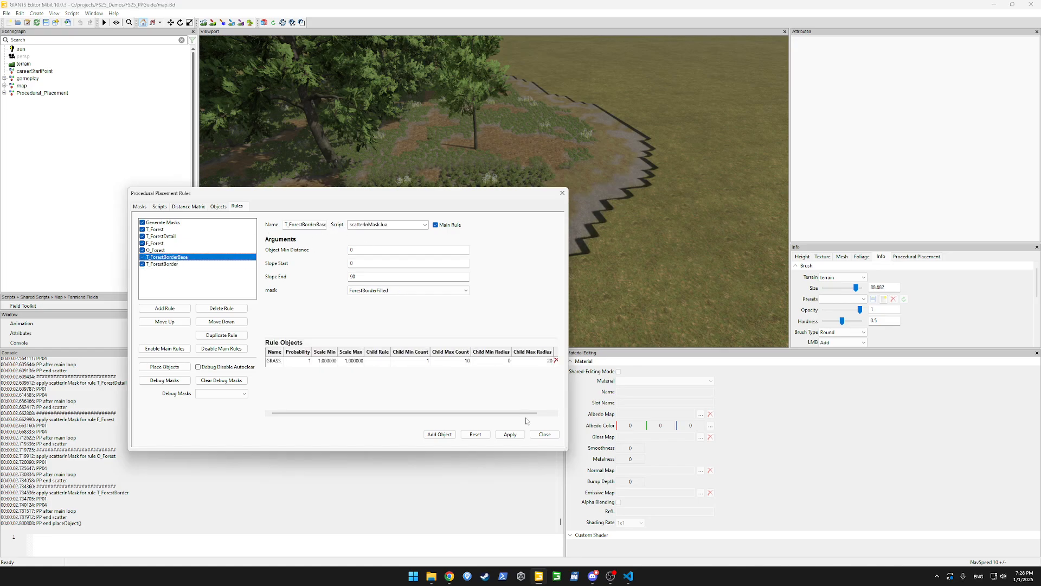
left_click(510, 435)
left_click(179, 369)
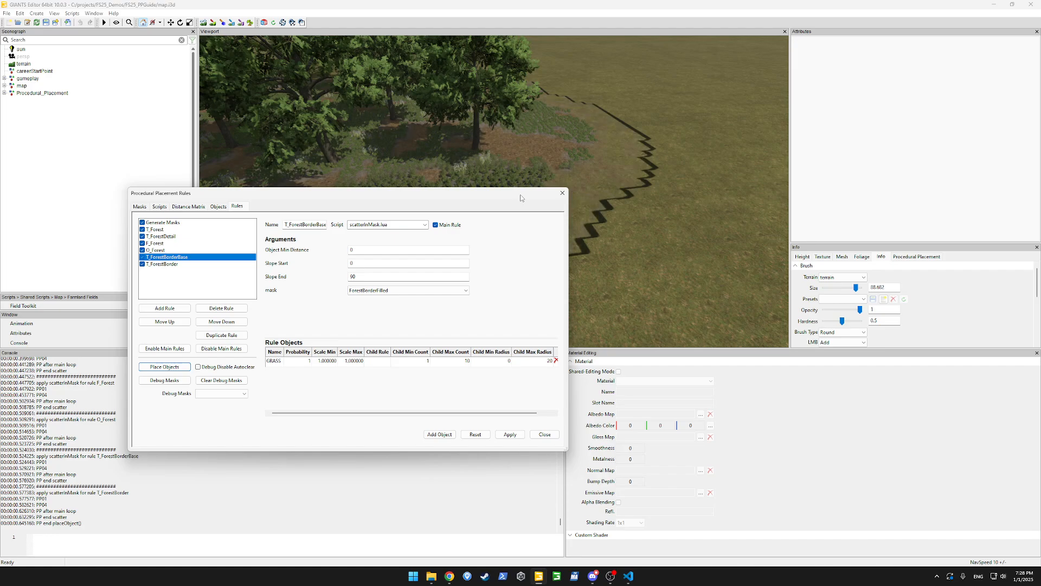
left_click_drag(520, 194, 315, 248)
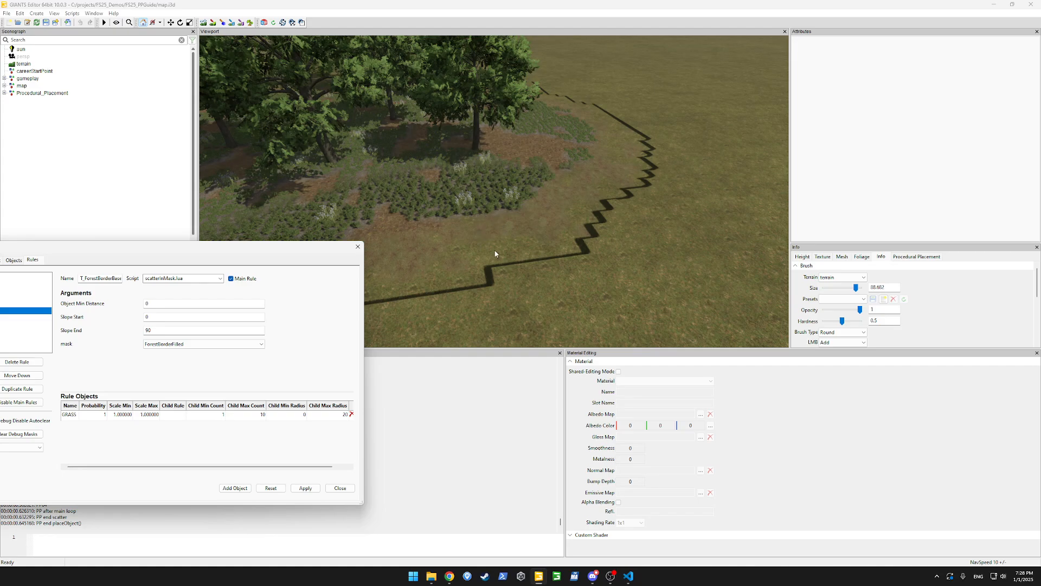
left_click_drag(494, 250, 577, 265, "alt")
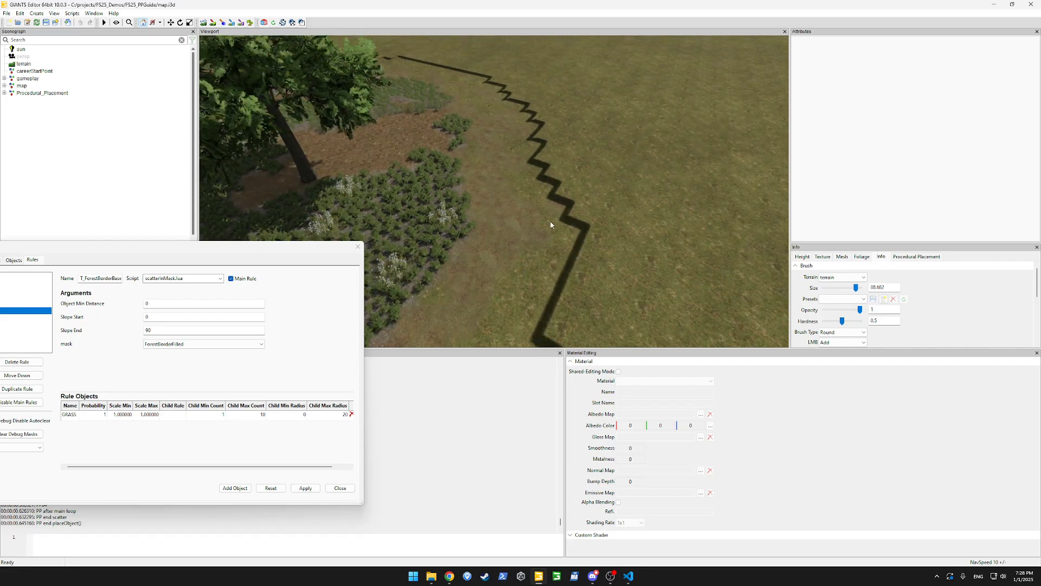
left_click_drag(655, 245, 538, 231, "alt")
scroll(538, 231, "down", 10)
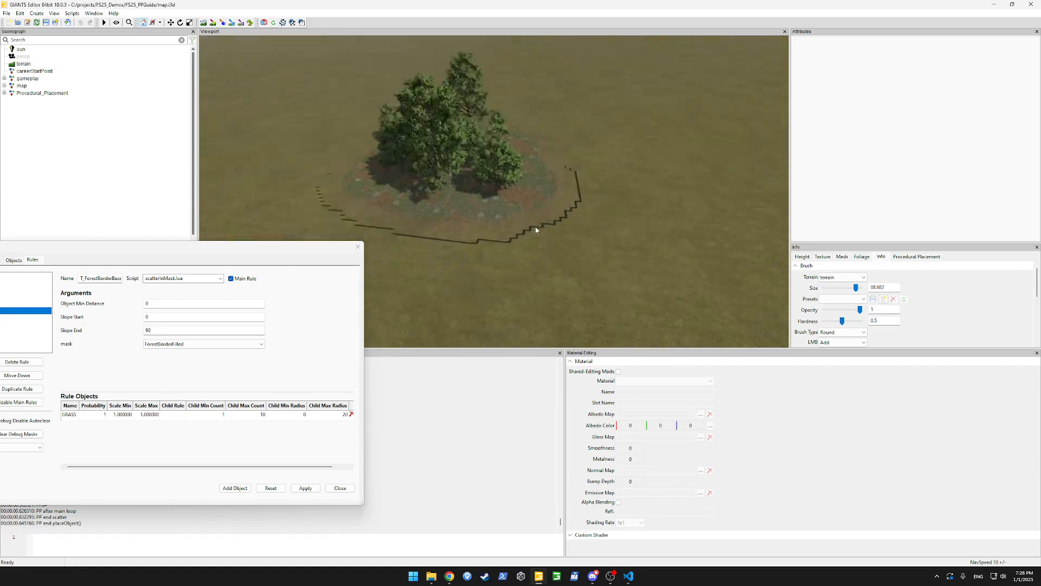
scroll(517, 227, "up", 5)
scroll(517, 227, "up", 3)
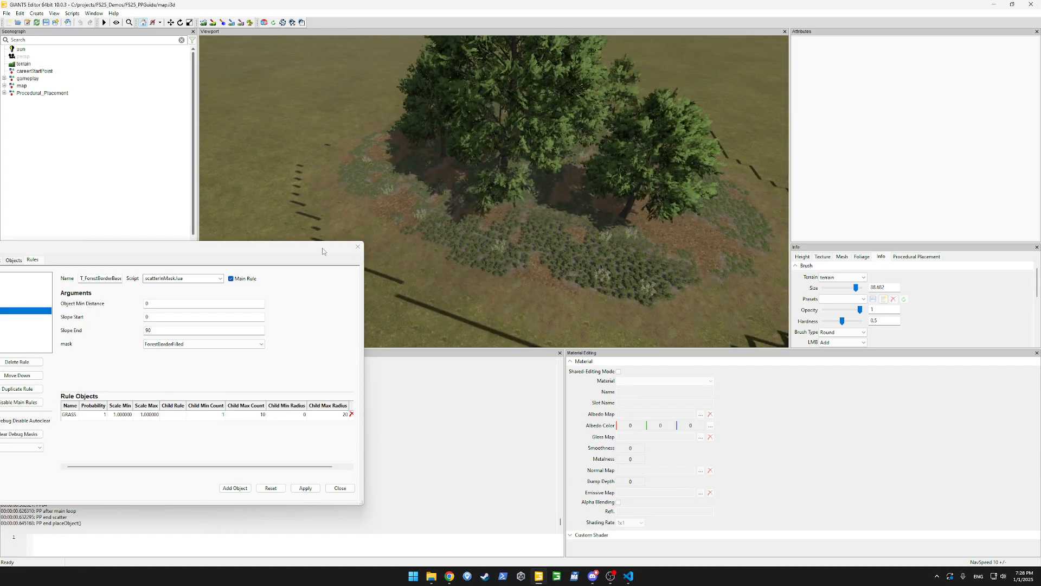
Add a new placement rule named F_ForestBorder.
left_click_drag(281, 251, 408, 223)
left_click(101, 333)
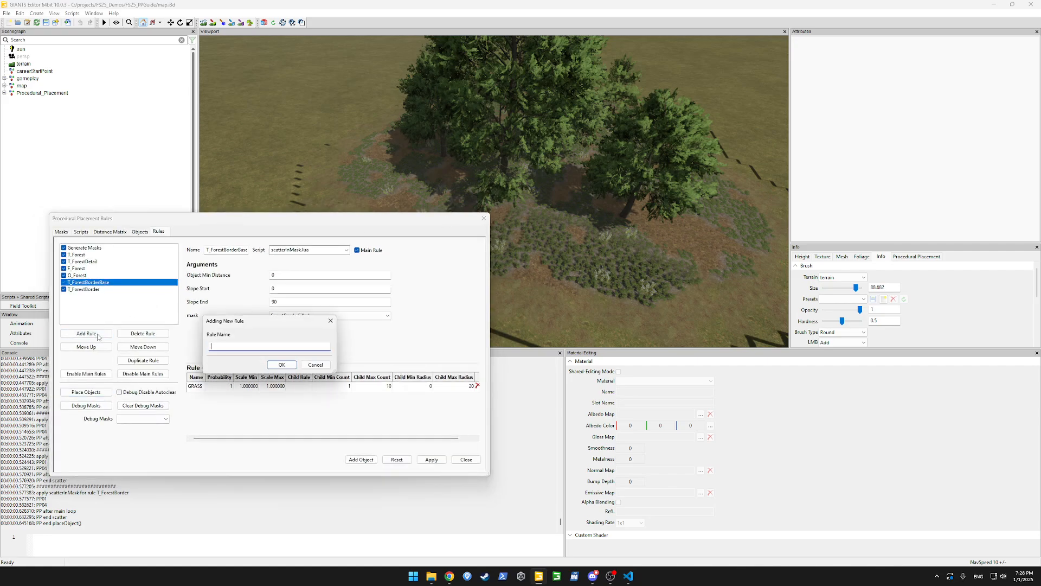
type("F_ForestBorder")
key("Return")
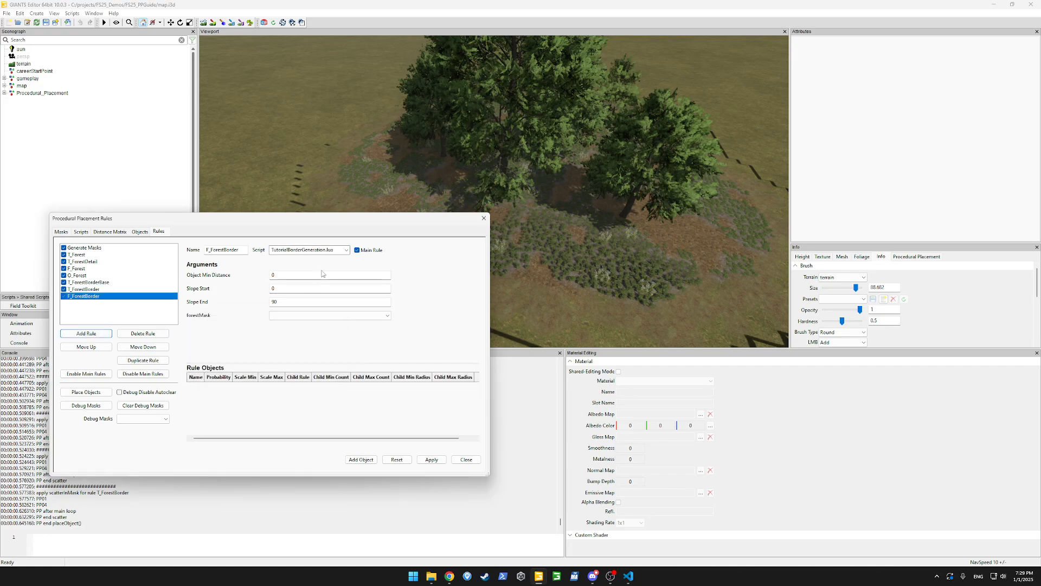
left_click_drag(343, 224, 311, 246)
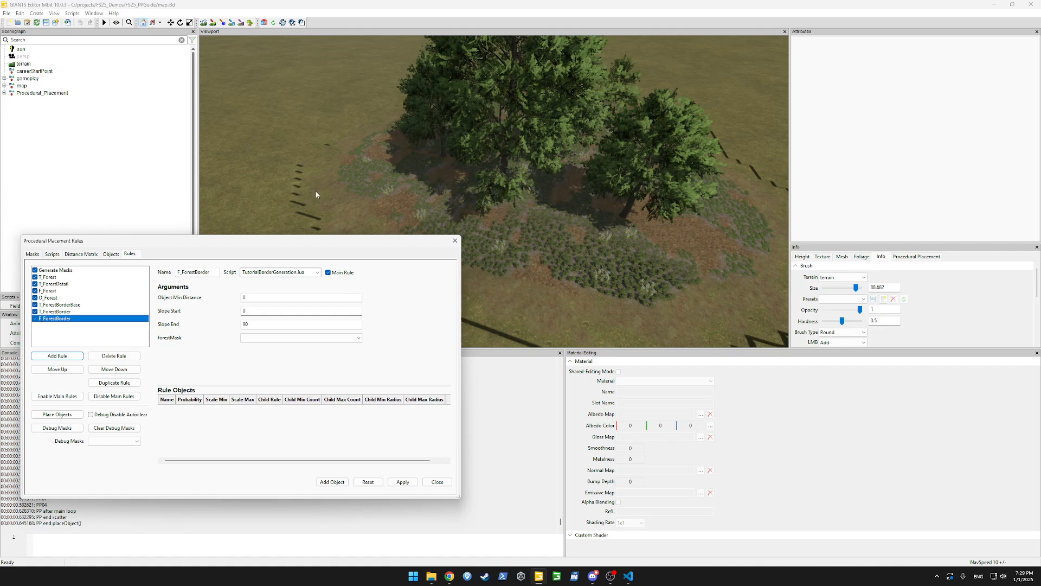
left_click_drag(251, 242, 453, 203)
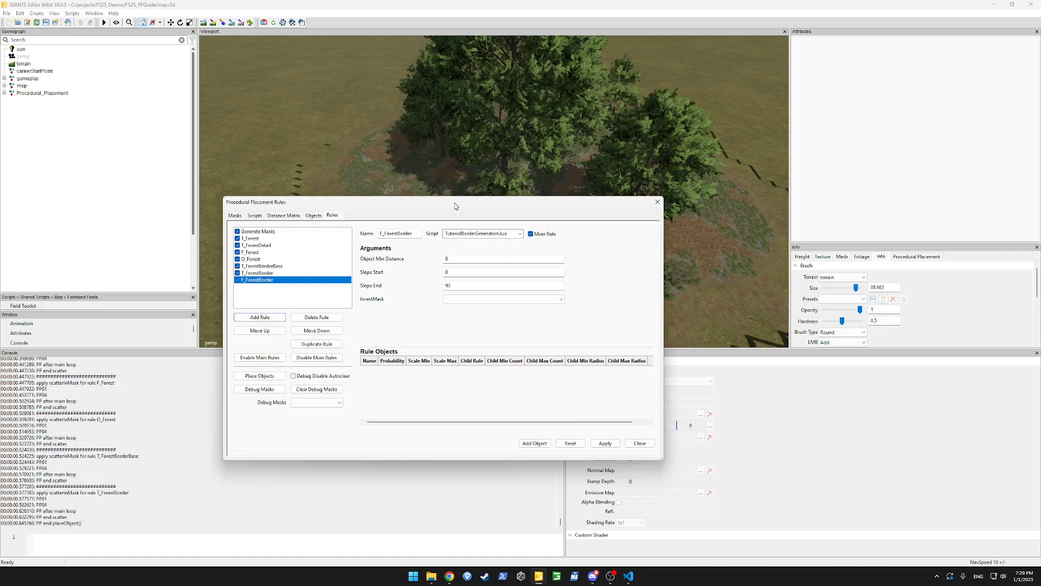
Leave the rule settings, dismissing the missing-parameter error, and open the PPGuideMaskGeneration.lua script.
left_click(253, 216)
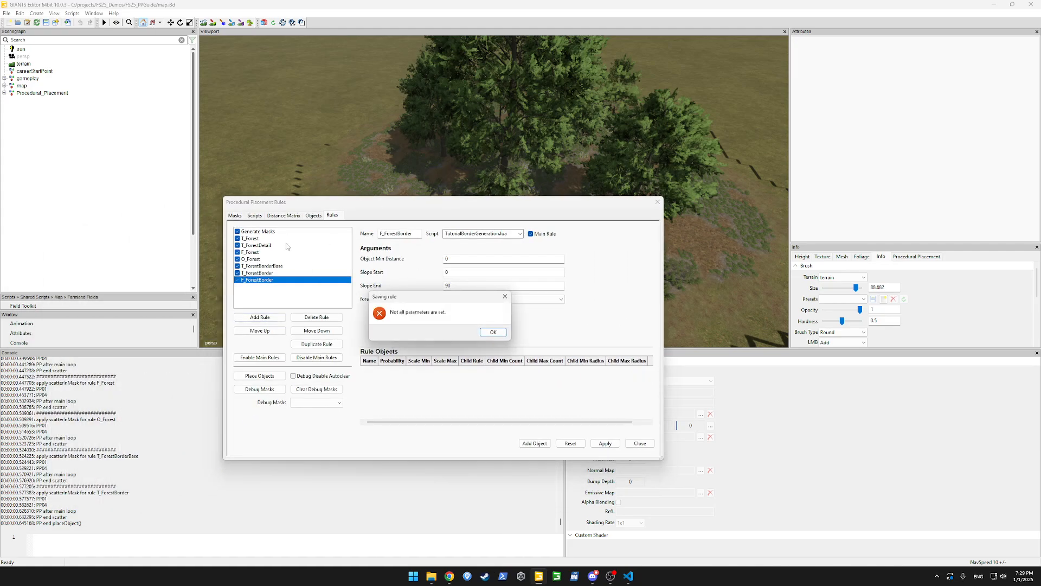
left_click(502, 333)
left_click(355, 335)
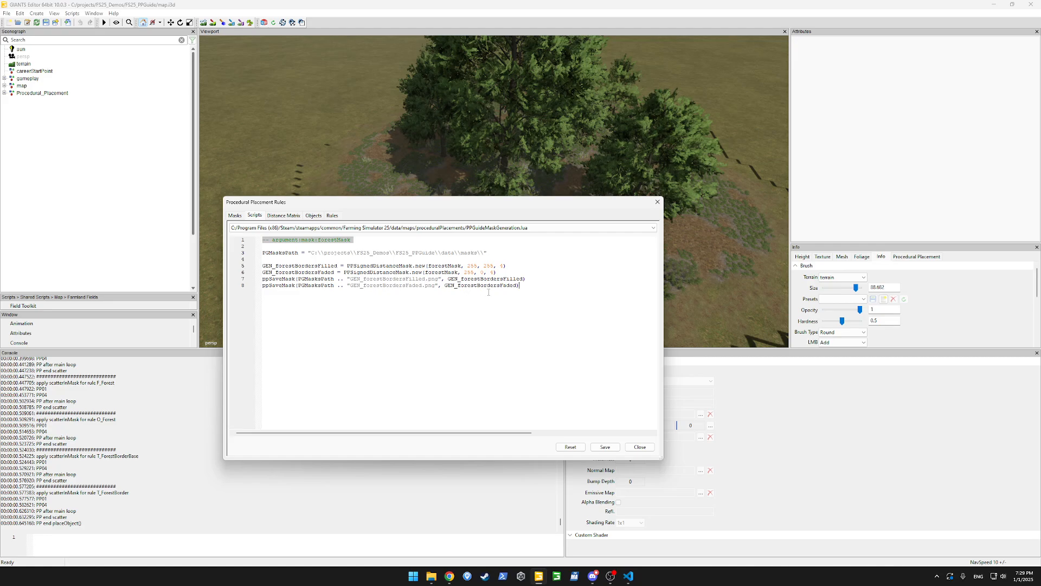
key("Up")
key("Up")
left_click(513, 275)
left_click(515, 266)
Copy the three lines that create and save GEN_roadsMaskBordersInverted from the generateAllMasksFSNAS.lua script.
left_click(554, 229)
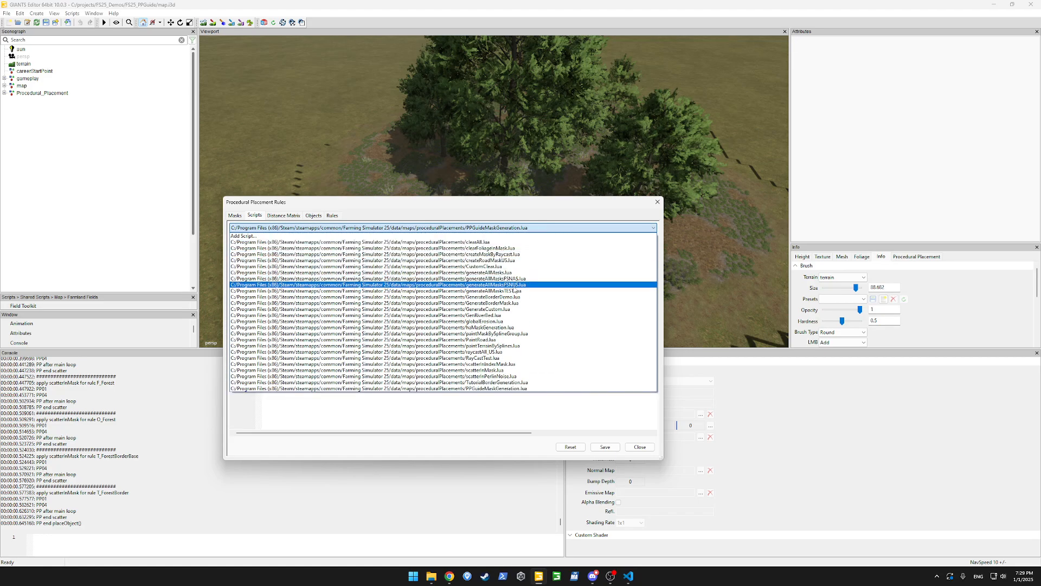
left_click(518, 279)
scroll(519, 304, "down", 8)
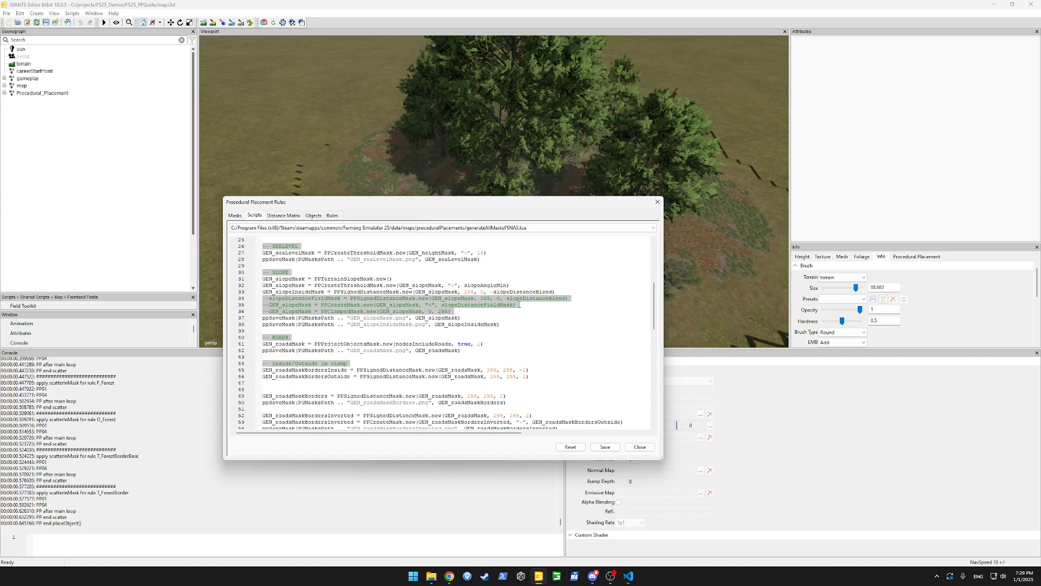
scroll(519, 305, "down", 3)
scroll(519, 306, "down", 2)
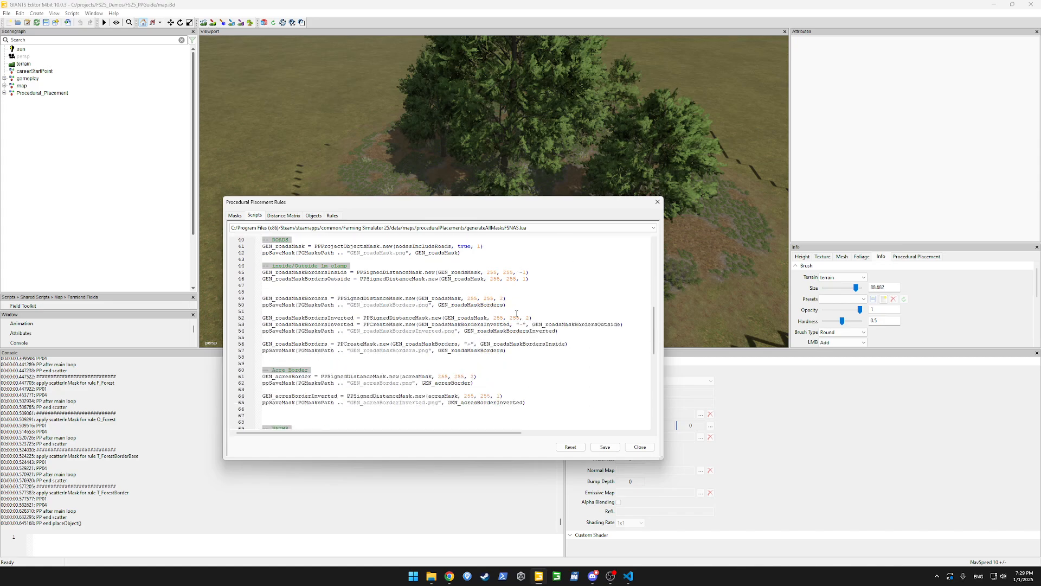
left_click_drag(515, 324, 262, 318)
key("ctrl+c")
left_click(522, 343)
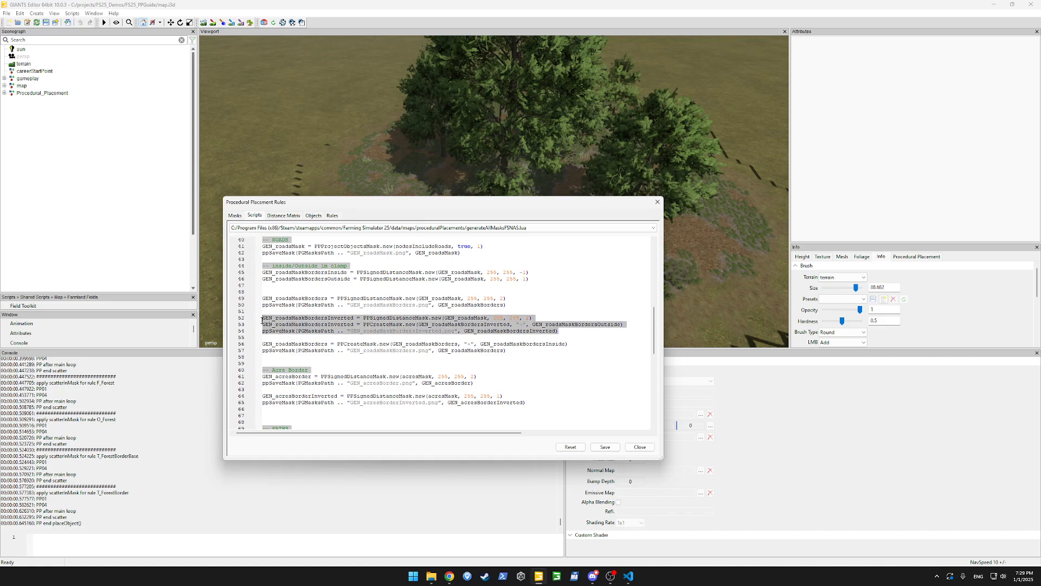
Paste the copied inverted road border lines at the end of PPGuideMaskGeneration.lua.
left_click(454, 229)
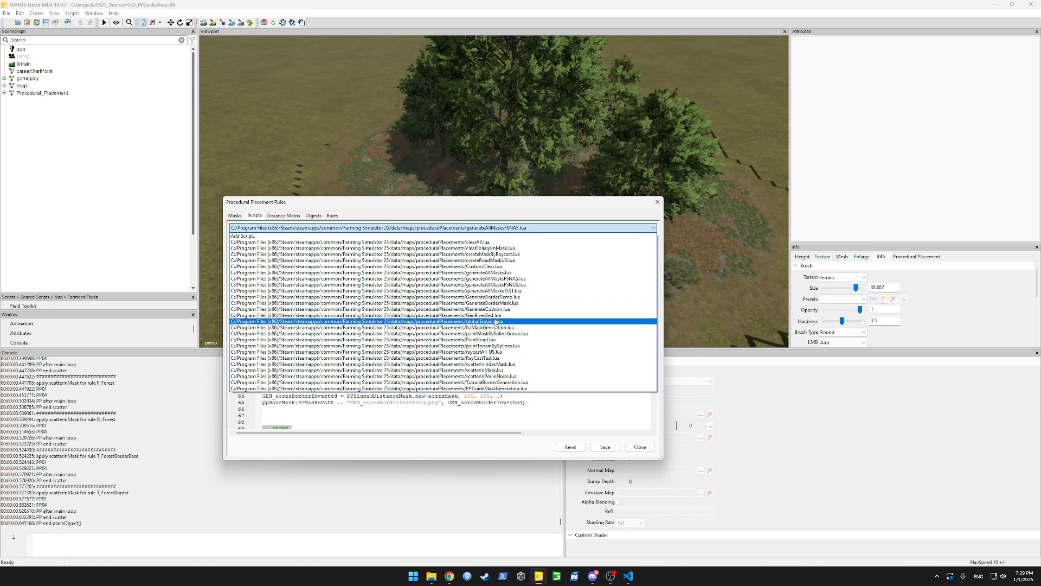
left_click(493, 389)
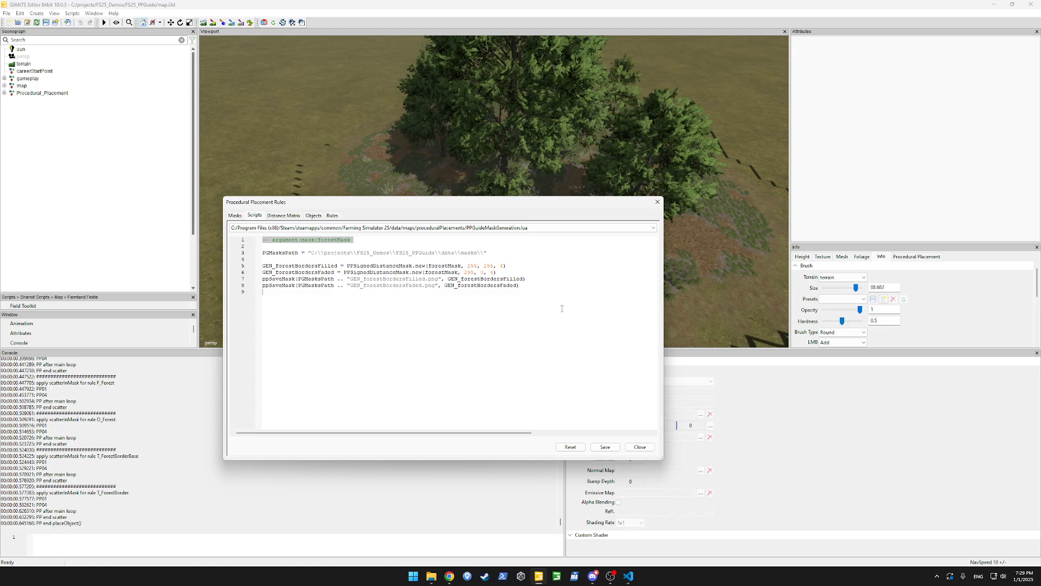
key("ctrl+v")
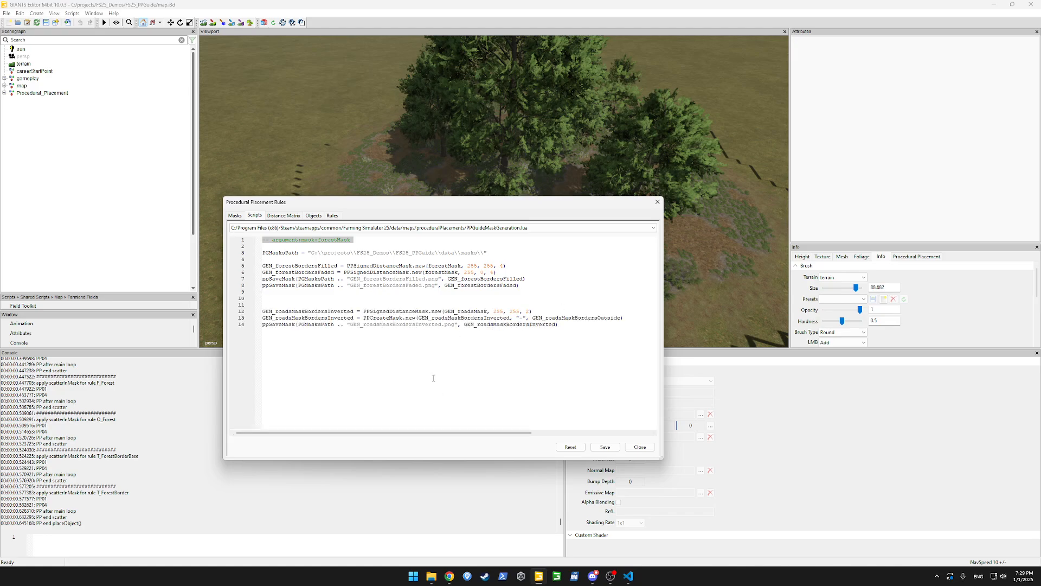
double_click(406, 311)
left_click(509, 311)
double_click(462, 317)
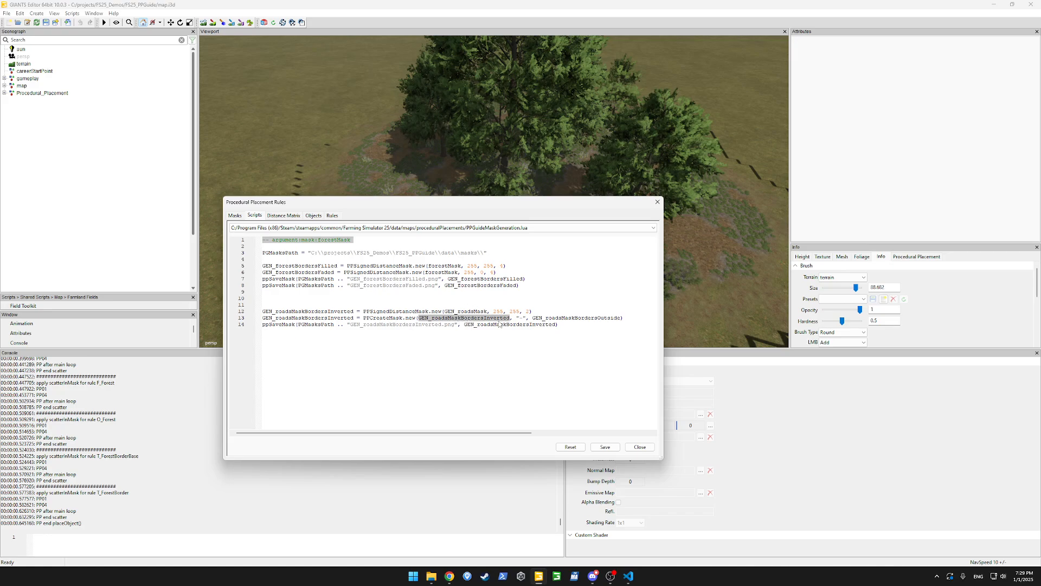
left_click(520, 318)
double_click(576, 315)
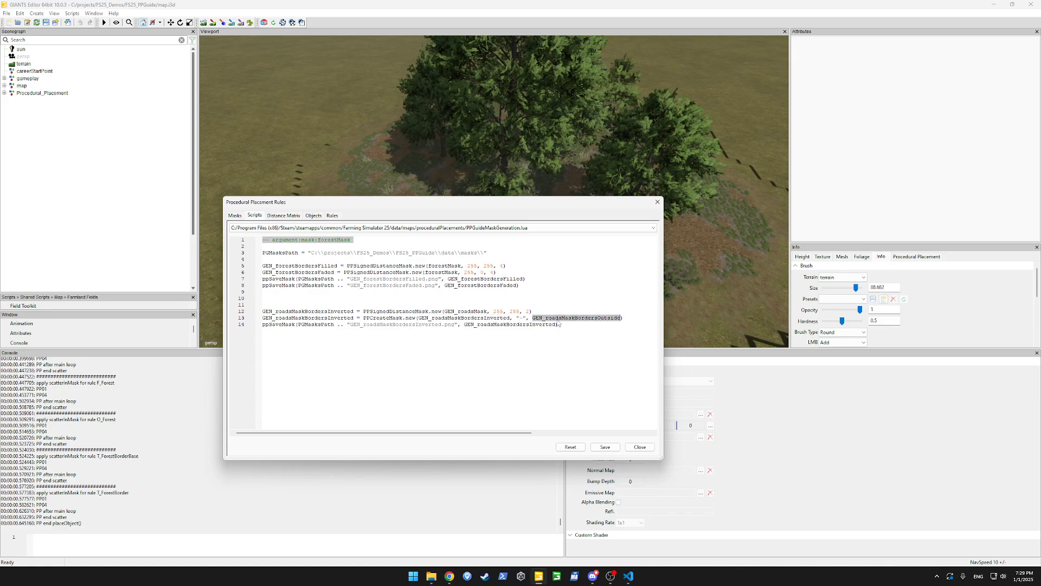
left_click(545, 332)
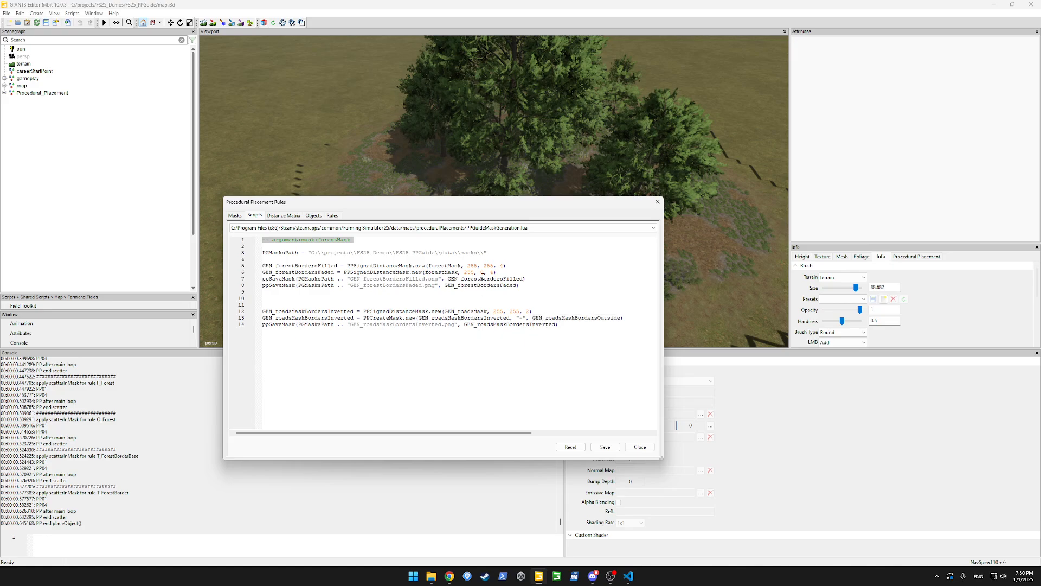
Replace the first mask in the pasted PPCreateMask.new call with GEN_forestBordersFilled.
double_click(324, 268)
key("ctrl+c")
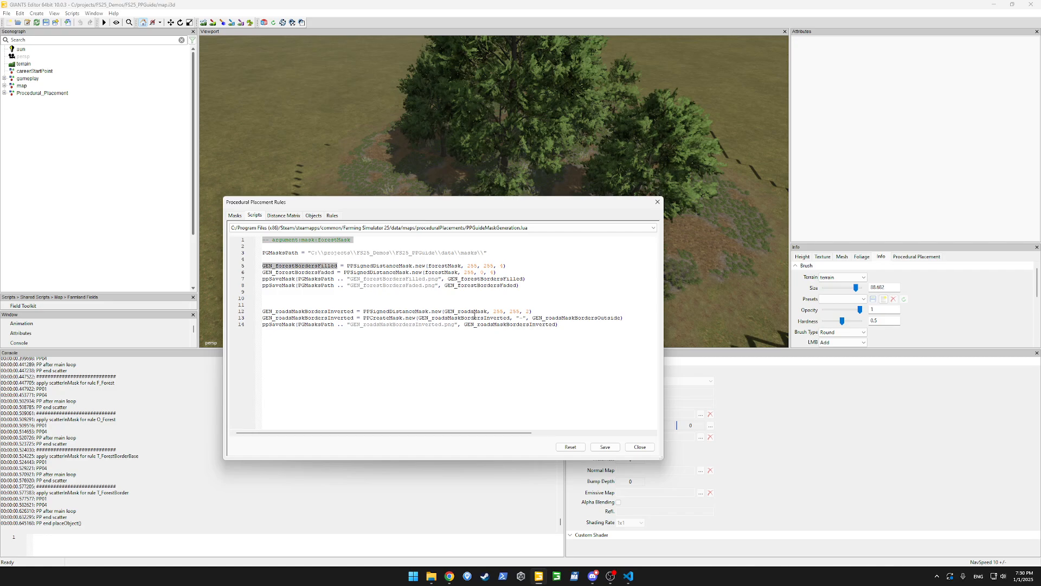
double_click(467, 317)
key("ctrl+v")
left_click(456, 337)
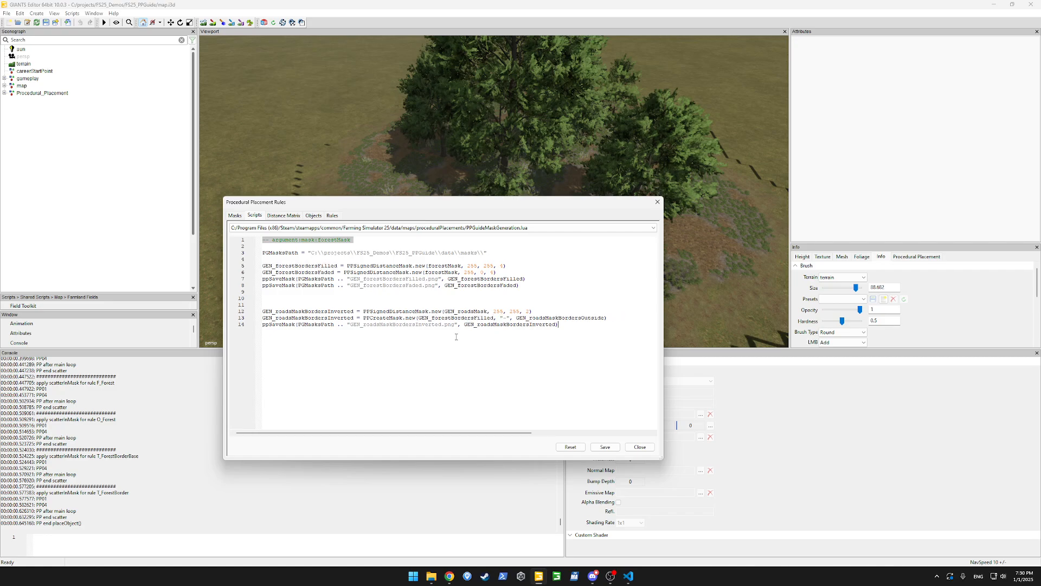
Rename the variable in the pasted PPSignedDistanceMask line to GEN_forestBordersFadedInverted.
double_click(336, 310)
key("ctrl+v")
key("BackSpace")
key("BackSpace")
key("BackSpace")
key("BackSpace")
key("BackSpace")
type("ad")
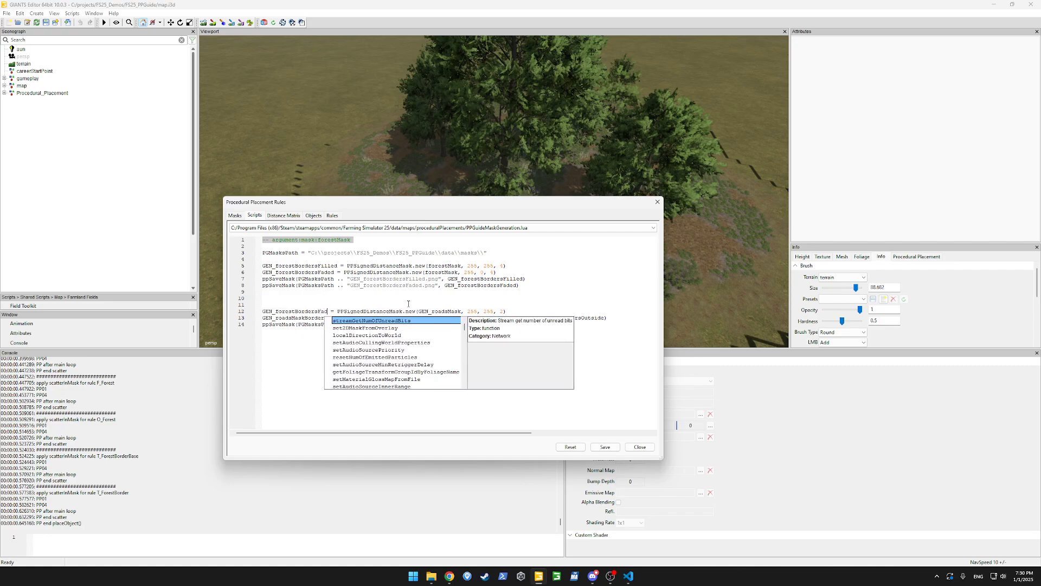
type("edInverted")
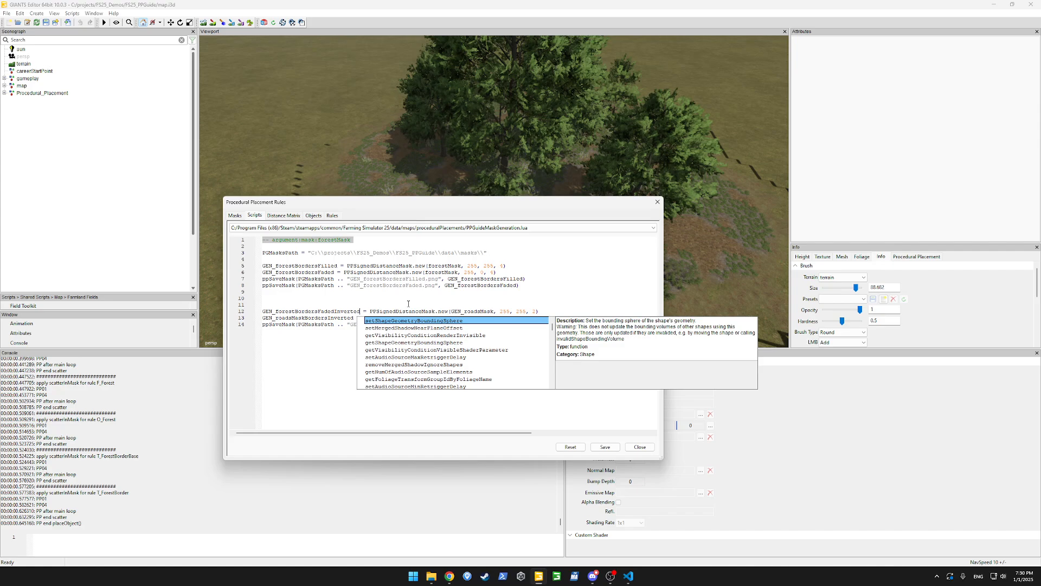
Delete the pasted PPSignedDistanceMask line and the surplus blank lines above the PPCreateMask line.
key("shift+Home")
key("BackSpace")
key("BackSpace")
key("BackSpace")
key("BackSpace")
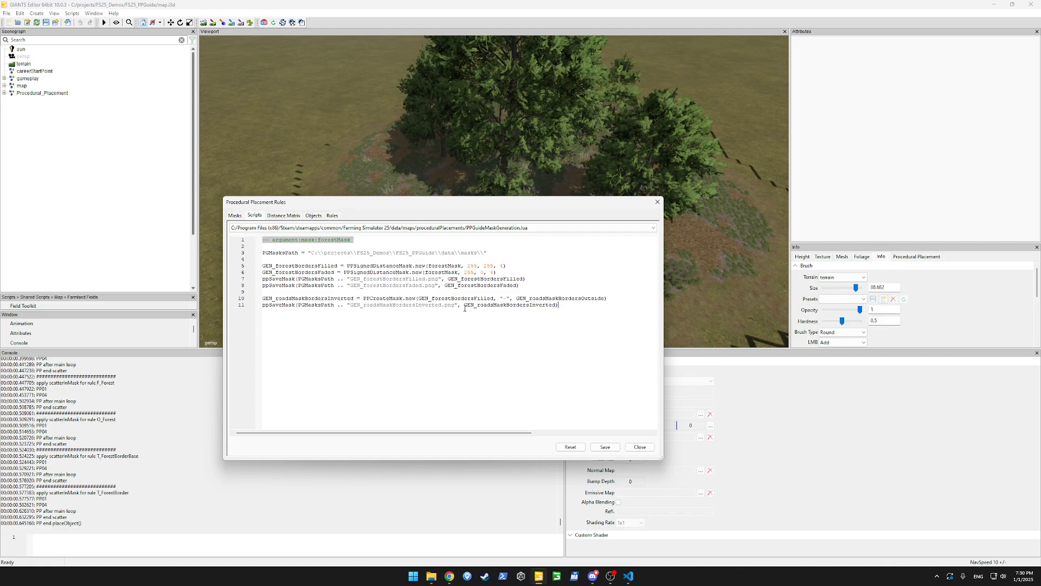
Replace the subtracted mask in the PPCreateMask.new call with GEN_forestBordersFaded.
double_click(503, 284)
double_click(293, 272)
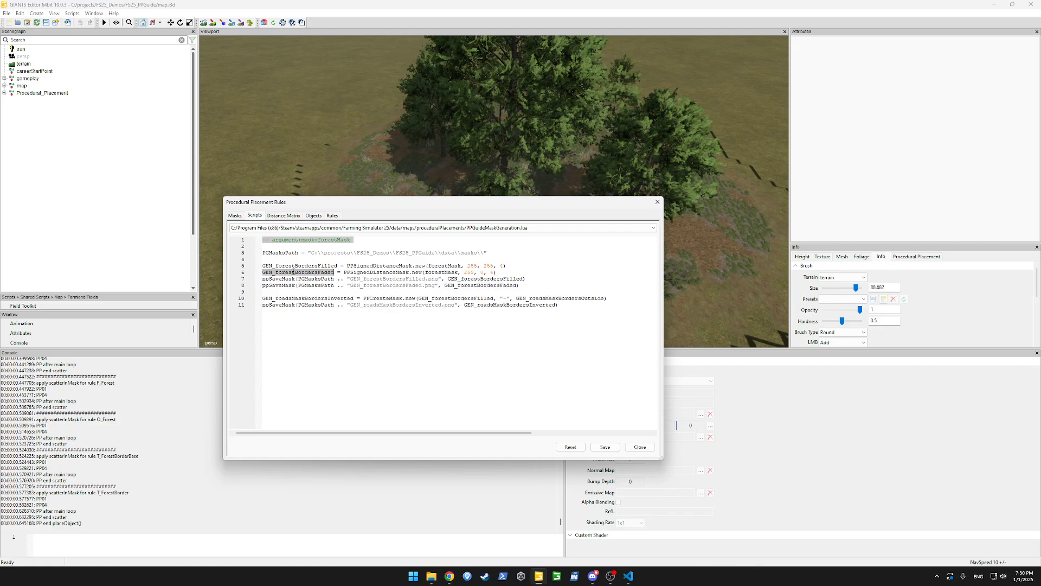
left_click(571, 299)
double_click(571, 299)
key("ctrl+v")
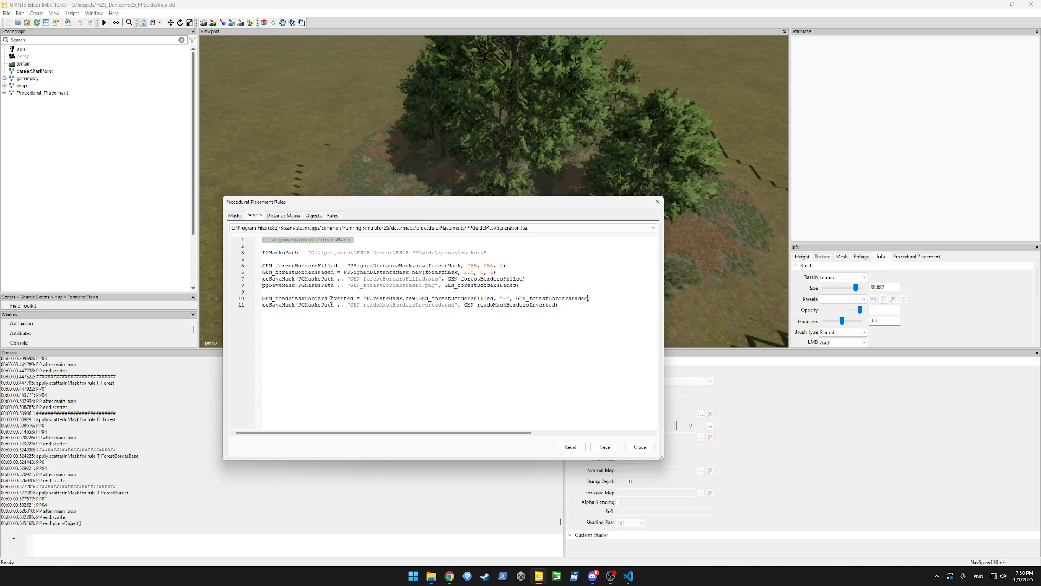
Rename the variable that stores the PPCreateMask result to GEN_roadsMaskInvertedBorders.
double_click(329, 299)
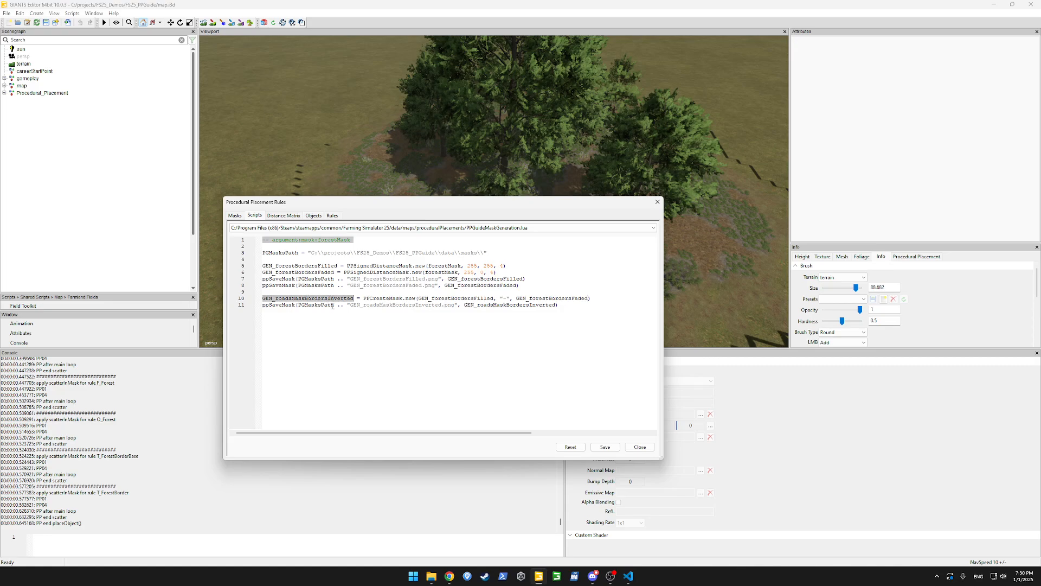
left_click(305, 299)
type("Inv")
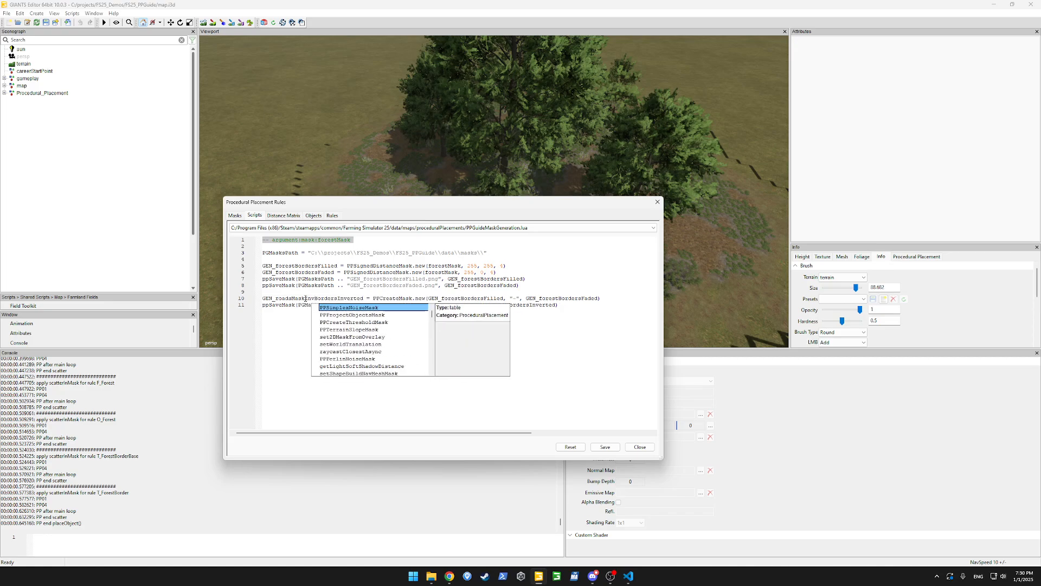
type("erted")
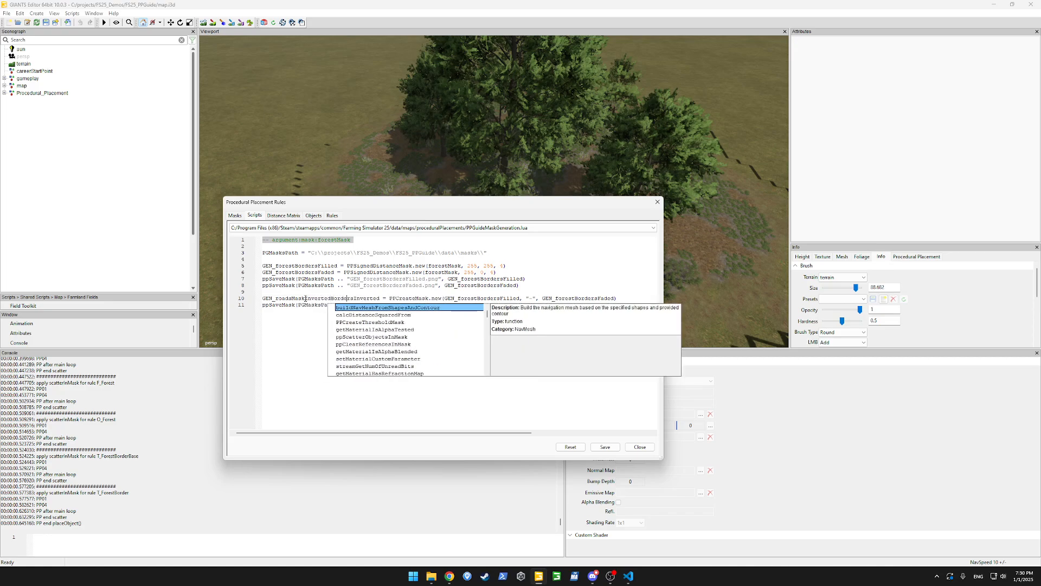
key("Delete")
key("Delete")
key("Delete")
key("Delete")
key("Delete")
key("Delete")
key("Delete")
key("Delete")
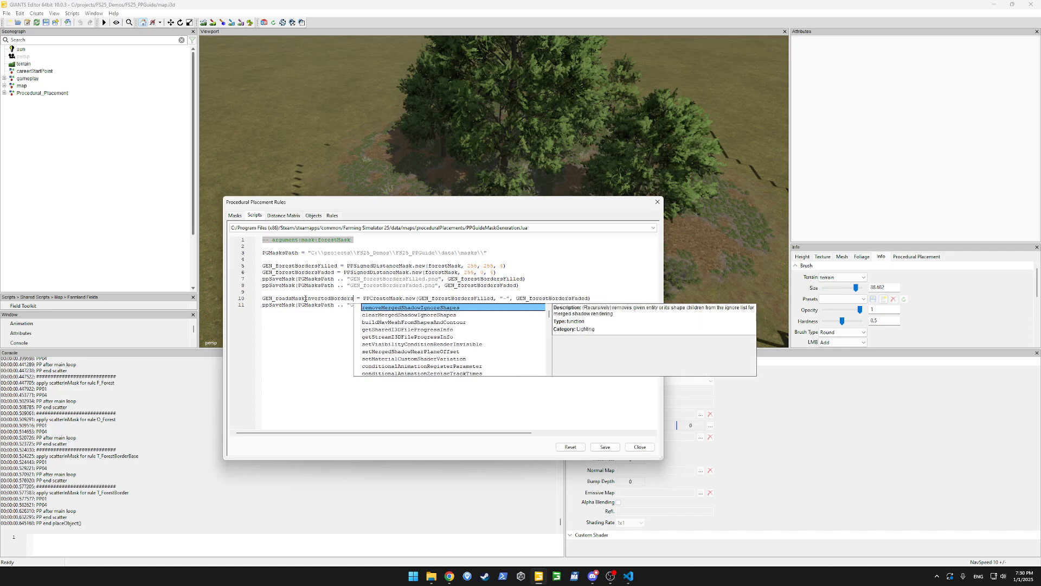
Use GEN_roadsMaskInvertedBorders as both the mask and the .png file name in the last ppSaveMask line.
double_click(305, 298)
key("ctrl+c")
double_click(541, 305)
key("ctrl+v")
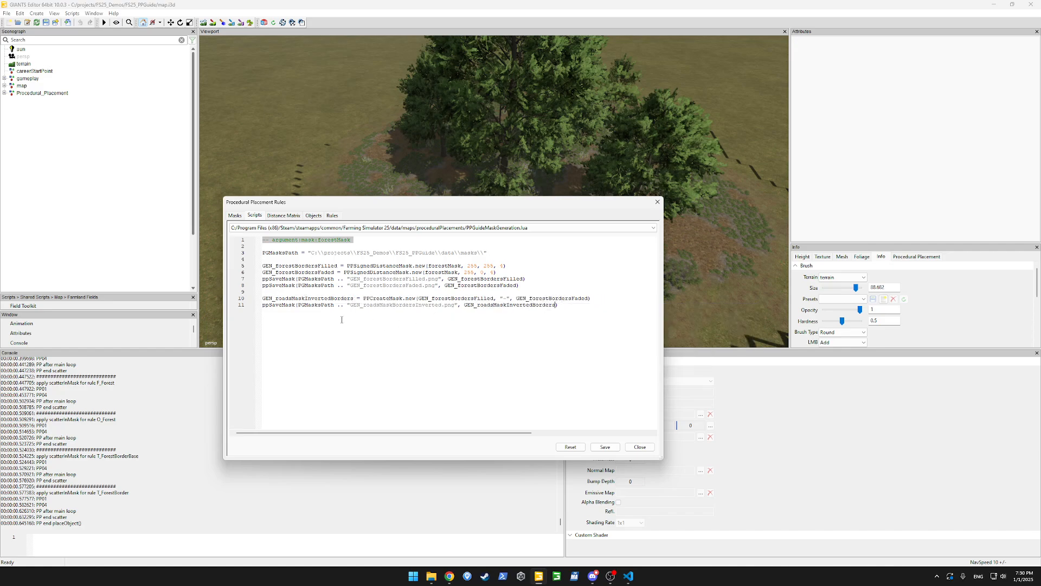
left_click_drag(364, 304, 442, 304)
key("ctrl+v")
key("BackSpace")
key("BackSpace")
key("BackSpace")
key("BackSpace")
triple_click(296, 299)
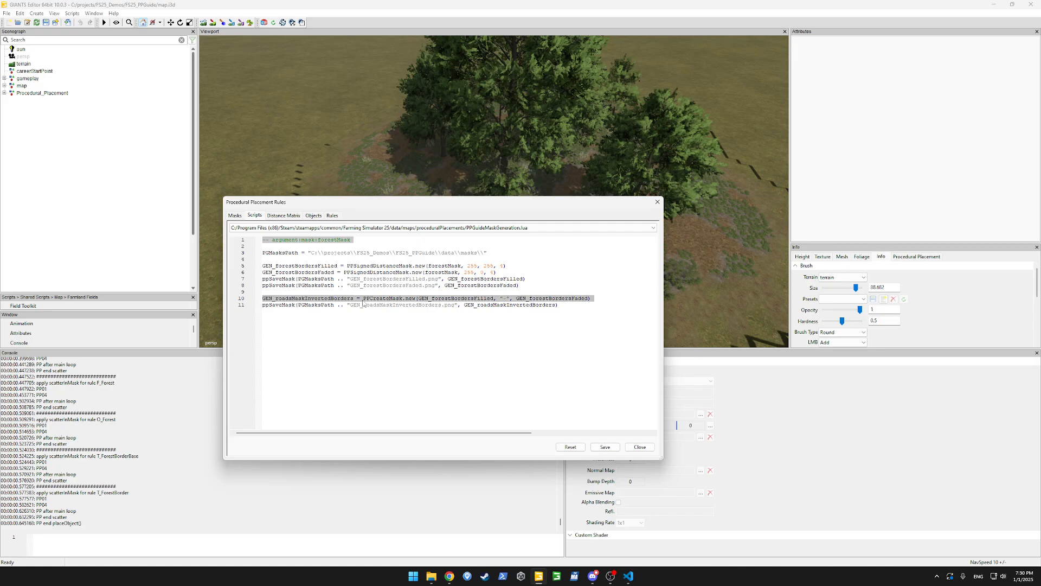
Rename the variable that stores the PPCreateMask result to GEN_forestInvertedBorders.
left_click(292, 298)
key("BackSpace")
key("BackSpace")
key("BackSpace")
key("BackSpace")
key("BackSpace")
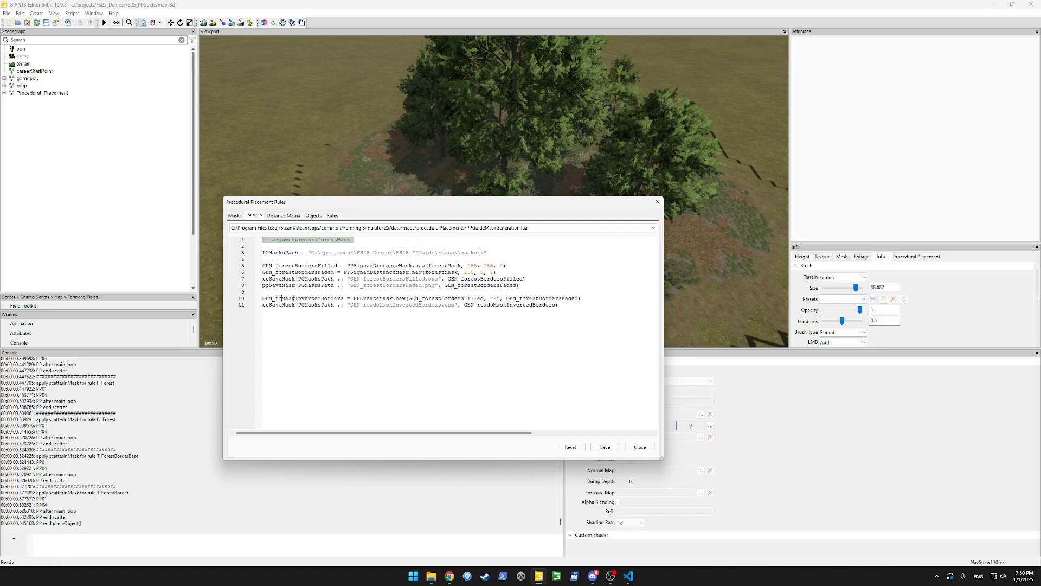
key("ctrl+space")
type("forest")
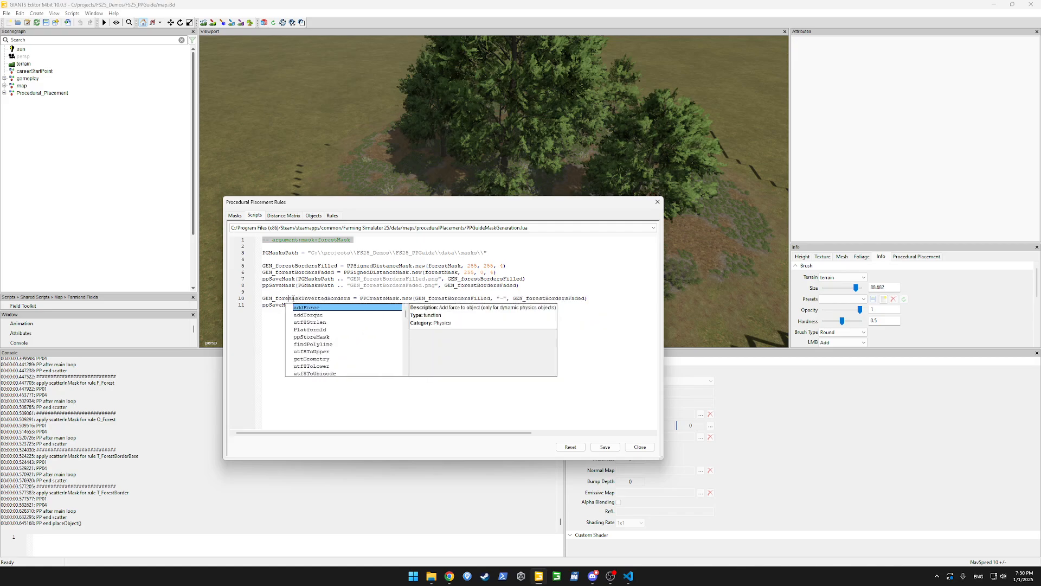
key("Escape")
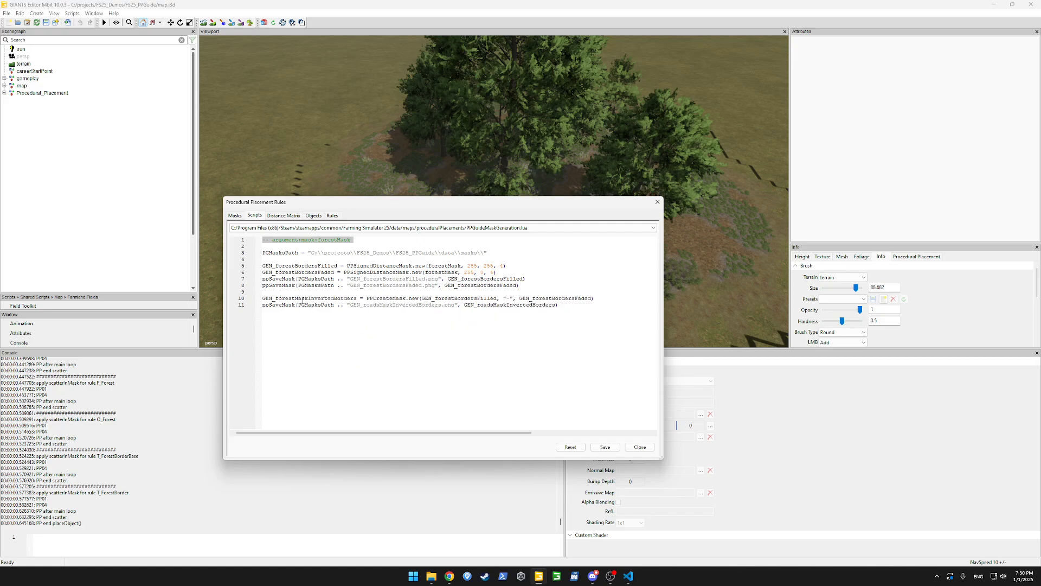
key("Delete")
key("Delete")
key("Delete")
key("Delete")
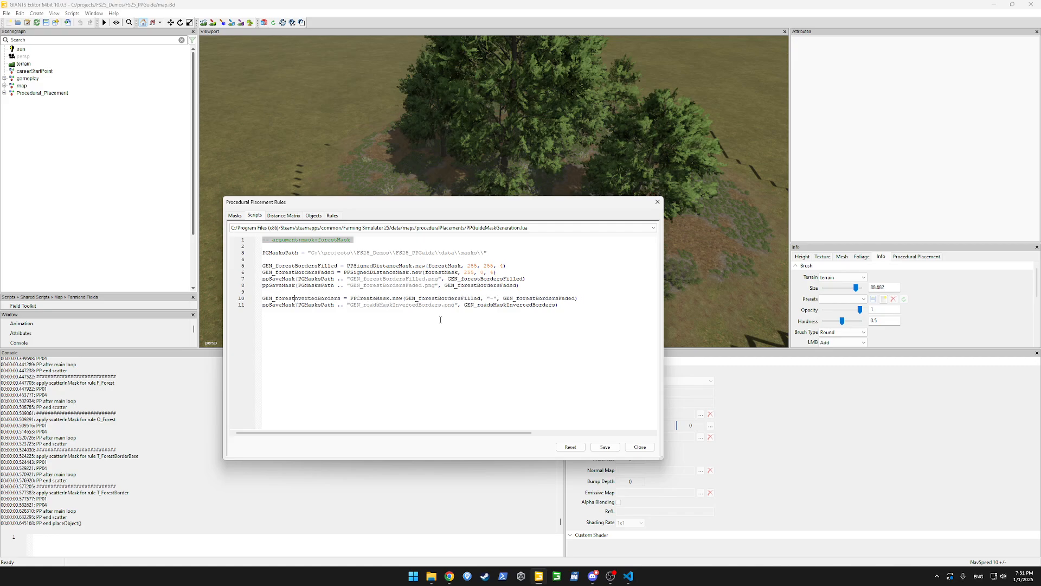
type("I")
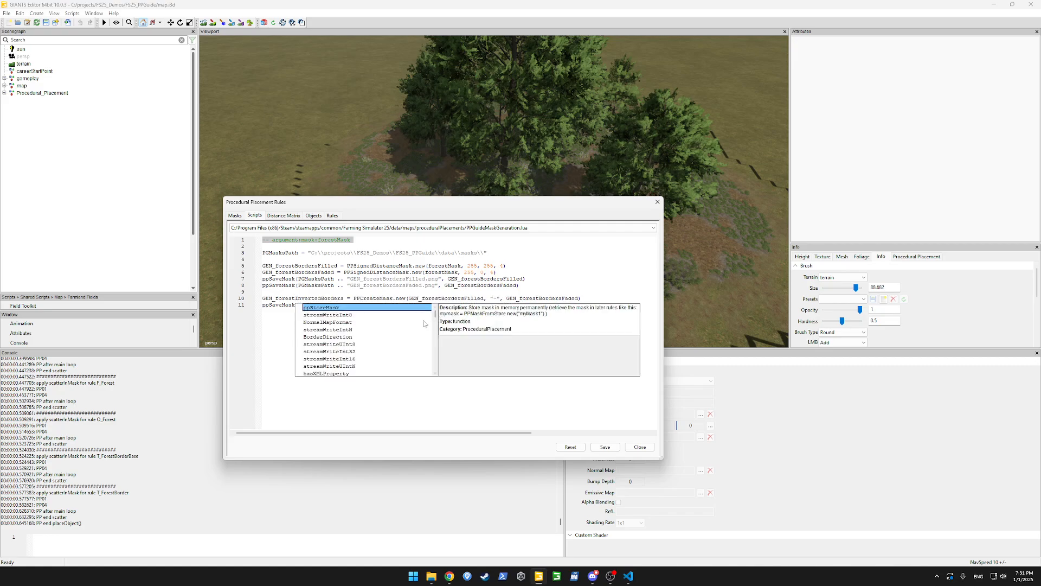
key("Escape")
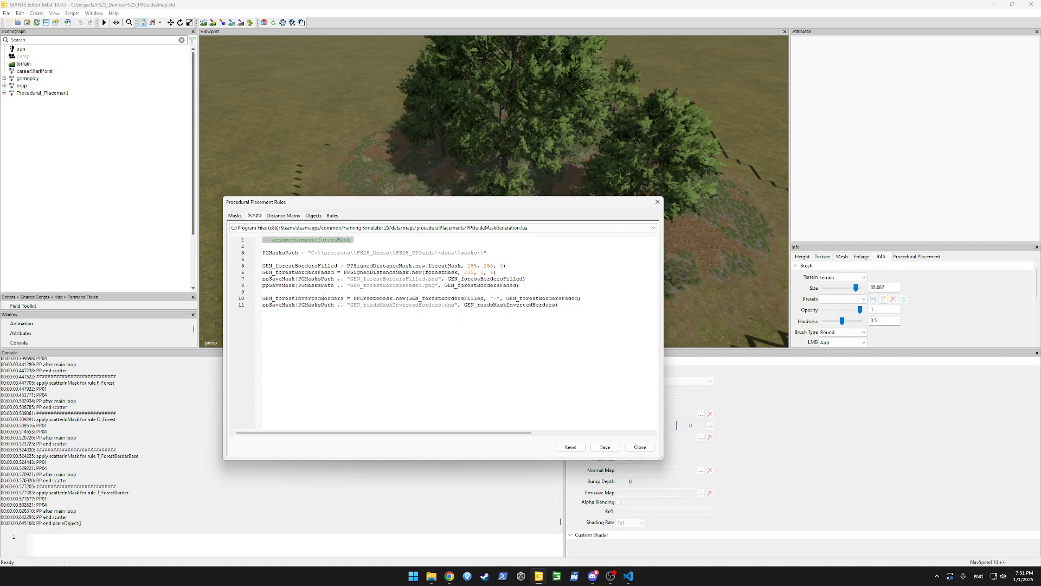
Use GEN_forestInvertedBorders as both the mask and the .png file name in the last ppSaveMask line, and save the script.
double_click(537, 305)
key("ctrl+v")
double_click(434, 299)
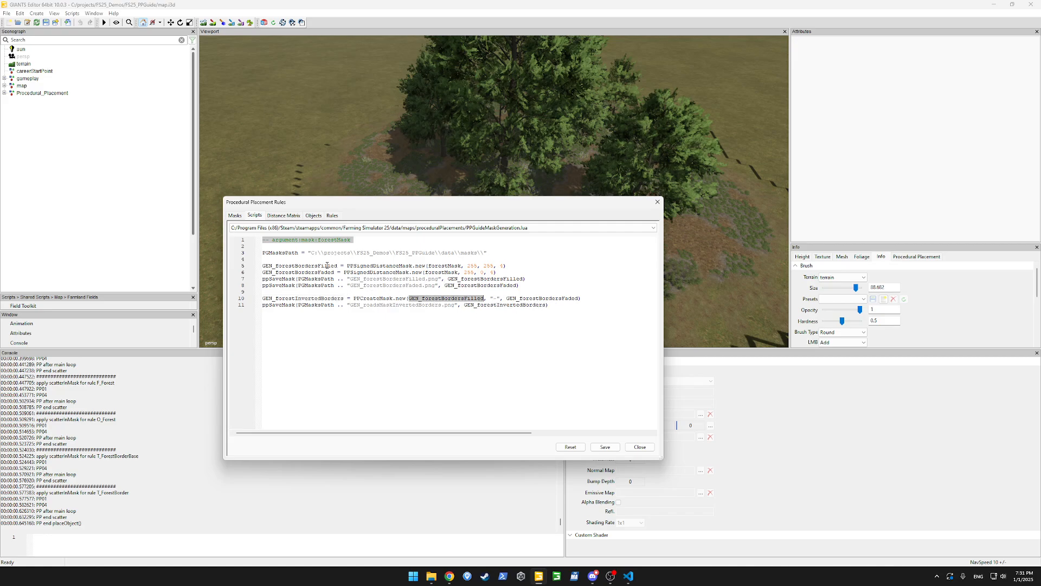
double_click(551, 297)
left_click(339, 312)
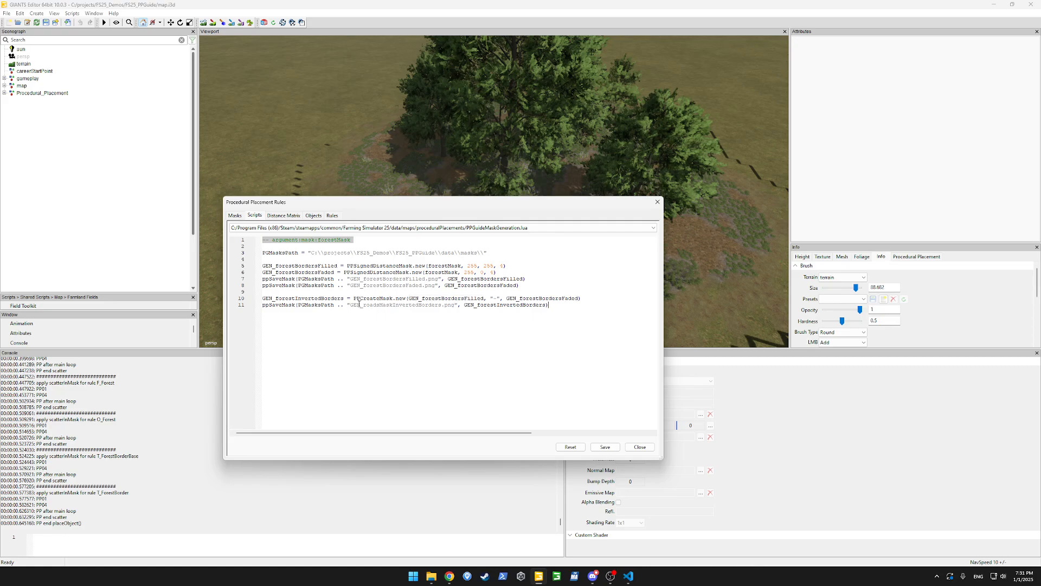
left_click_drag(363, 305, 442, 305)
key("ctrl+v")
key("BackSpace")
key("BackSpace")
key("BackSpace")
key("BackSpace")
key("BackSpace")
left_click(605, 447)
Exclude F_ForestBorder from the main rules without applying its incomplete settings, and run object placement to generate the masks.
left_click(332, 215)
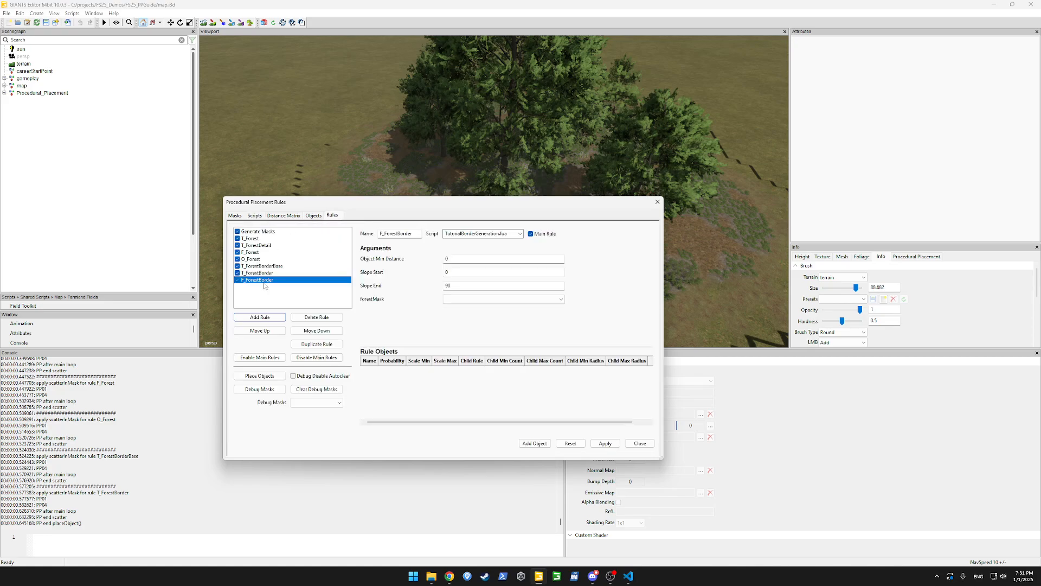
left_click(543, 235)
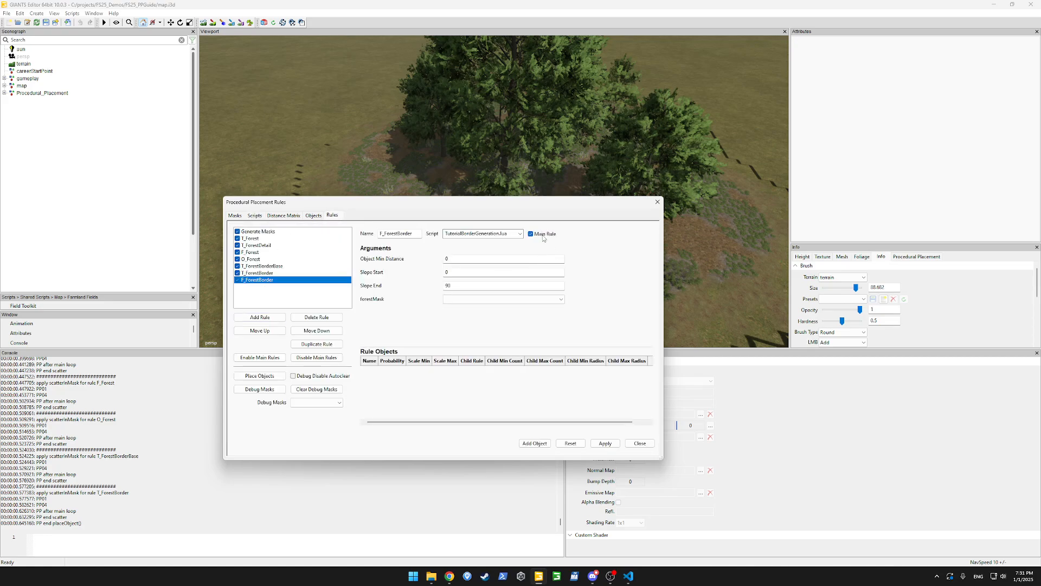
left_click(605, 443)
left_click(494, 333)
left_click(263, 232)
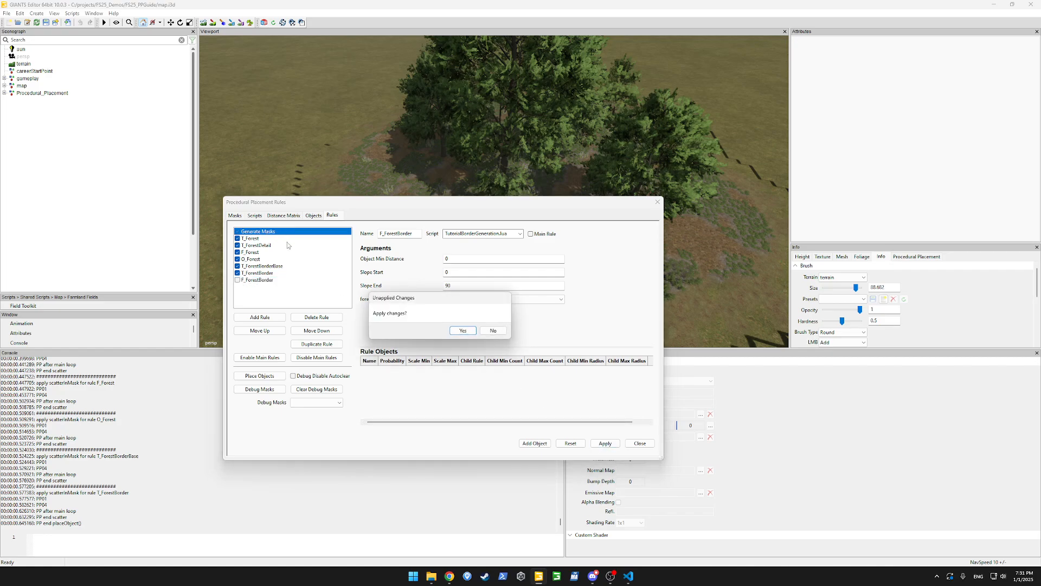
left_click(491, 330)
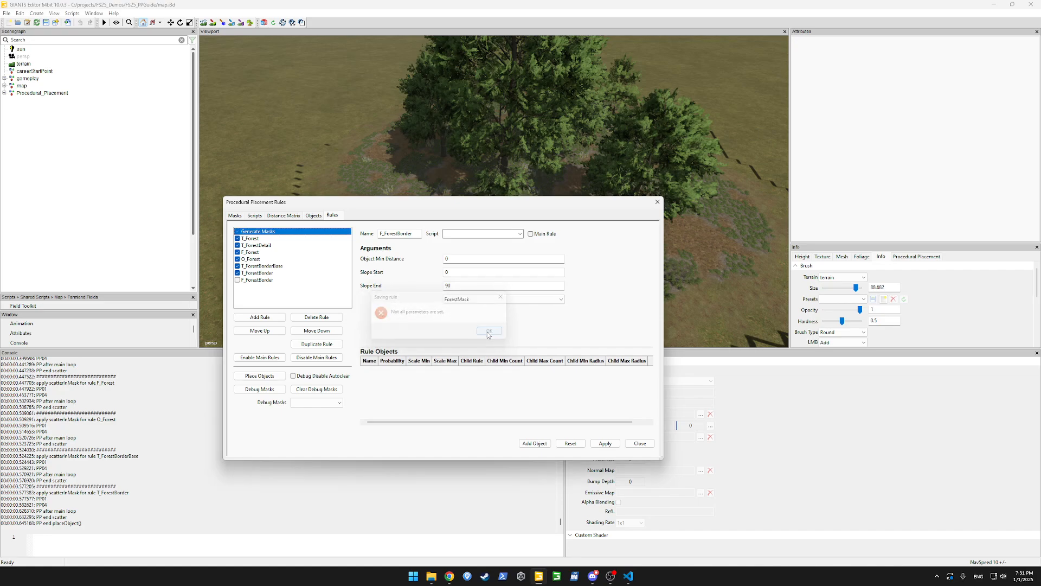
left_click(259, 376)
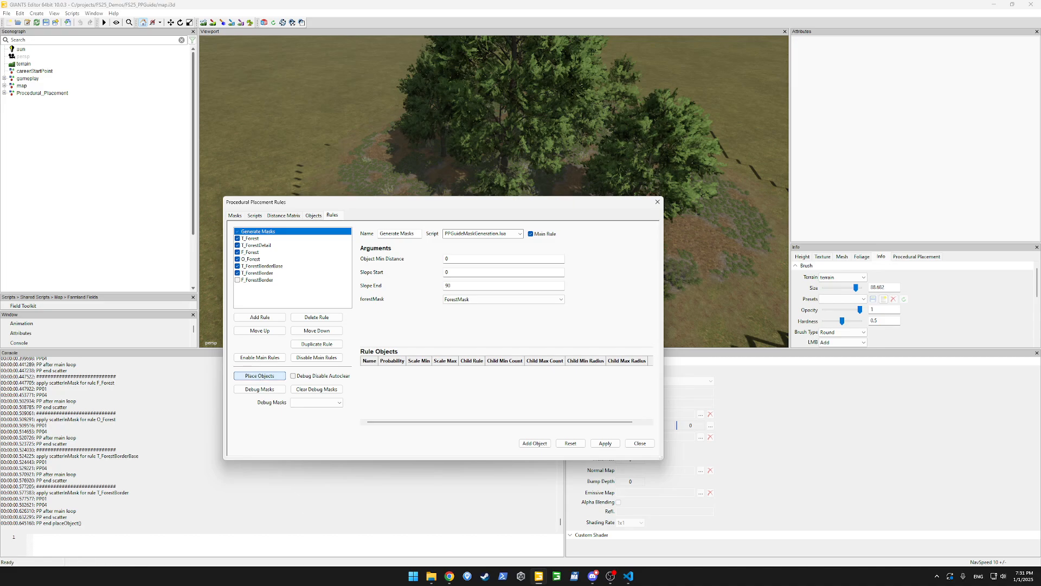
Open GEN_forestInvertedBorders.png from the masks folder in File Explorer, examine the forest outline closely, and return to GIANTS Editor.
mouse_move(432, 576)
left_click(433, 537)
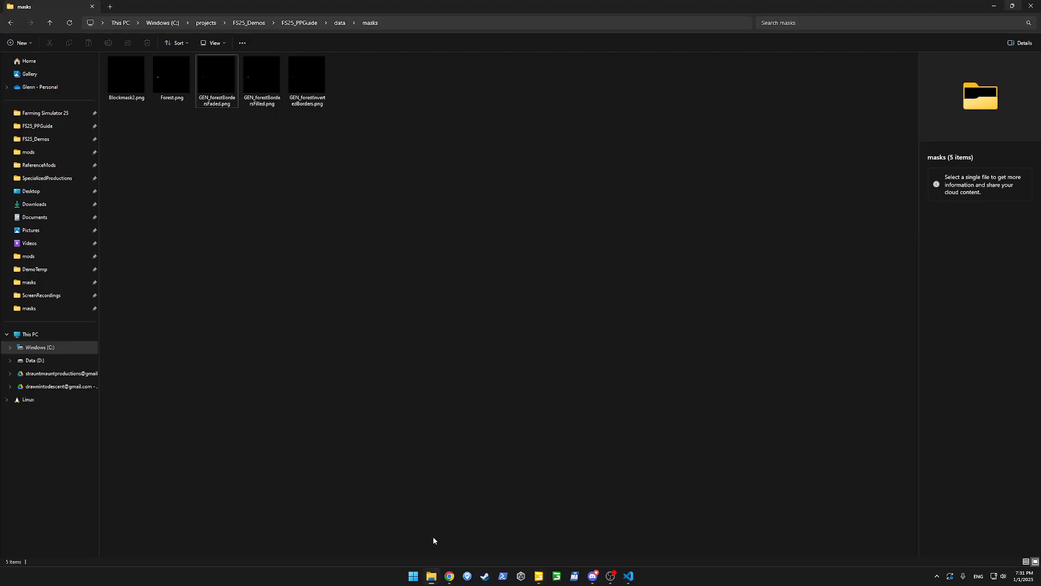
double_click(293, 79)
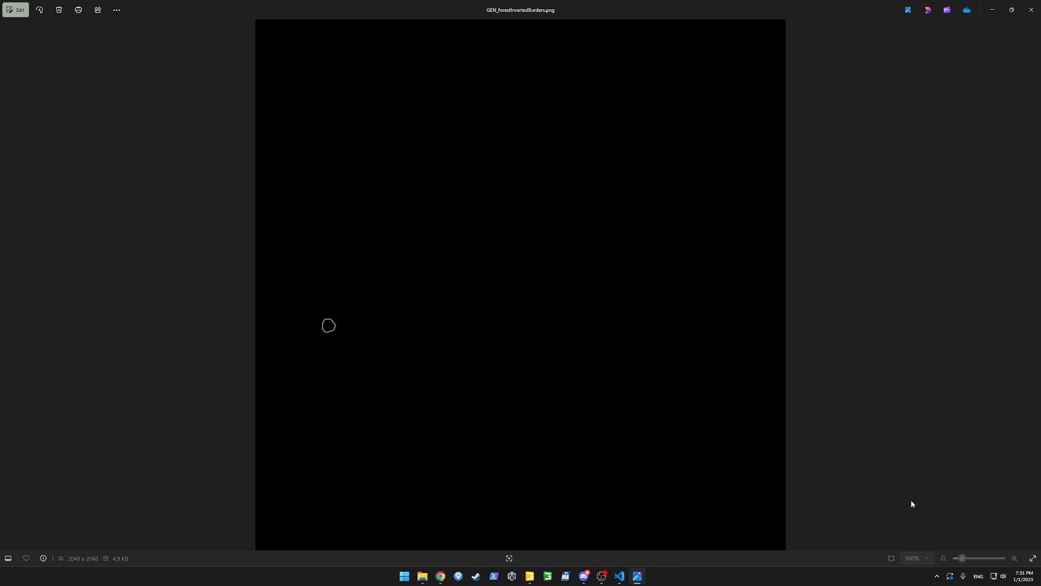
double_click(782, 13)
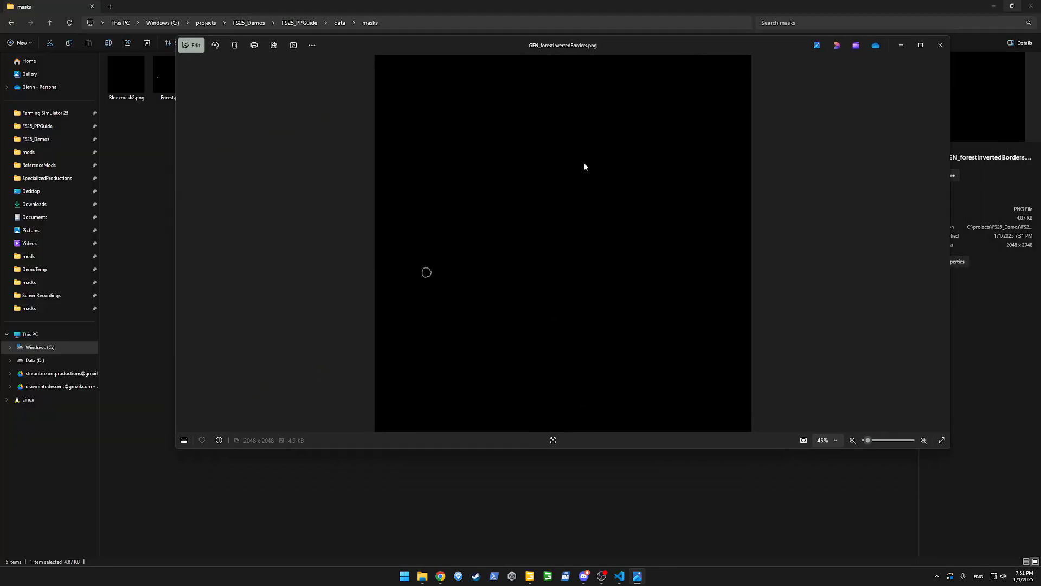
scroll(482, 277, "up", 5)
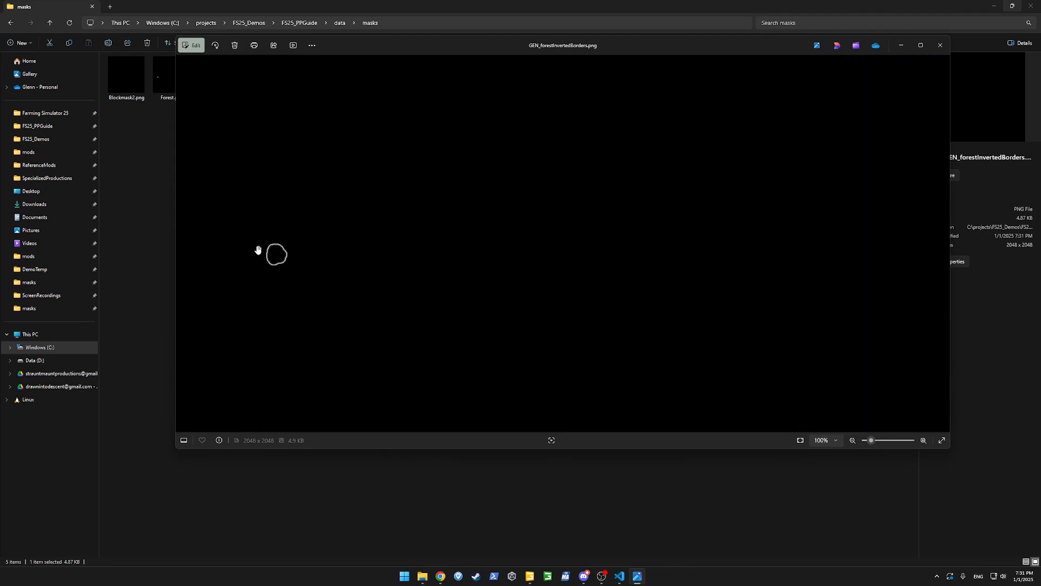
scroll(257, 251, "up", 3)
scroll(268, 262, "up", 2)
scroll(372, 269, "up", 6)
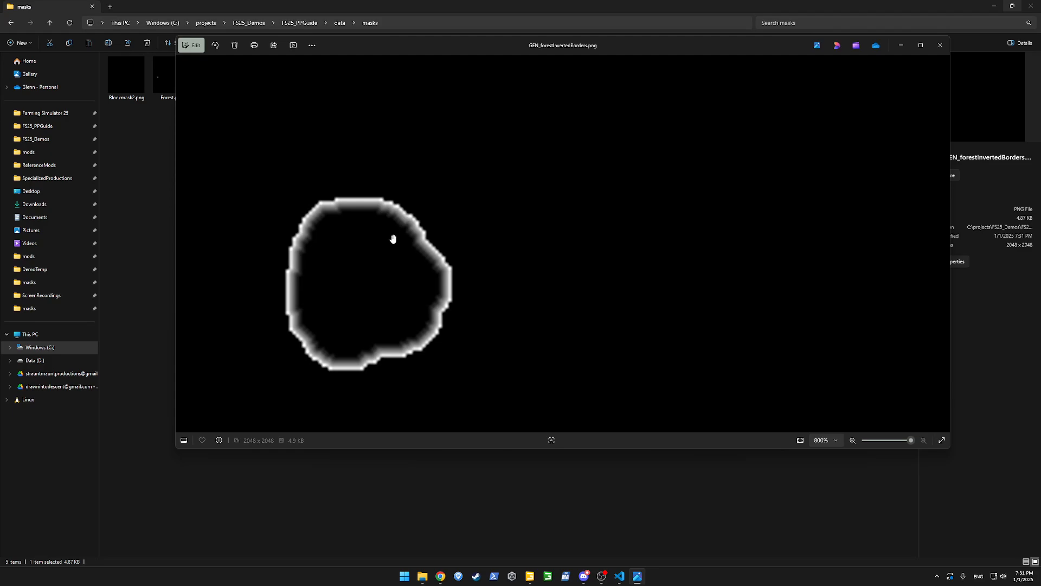
left_click(941, 45)
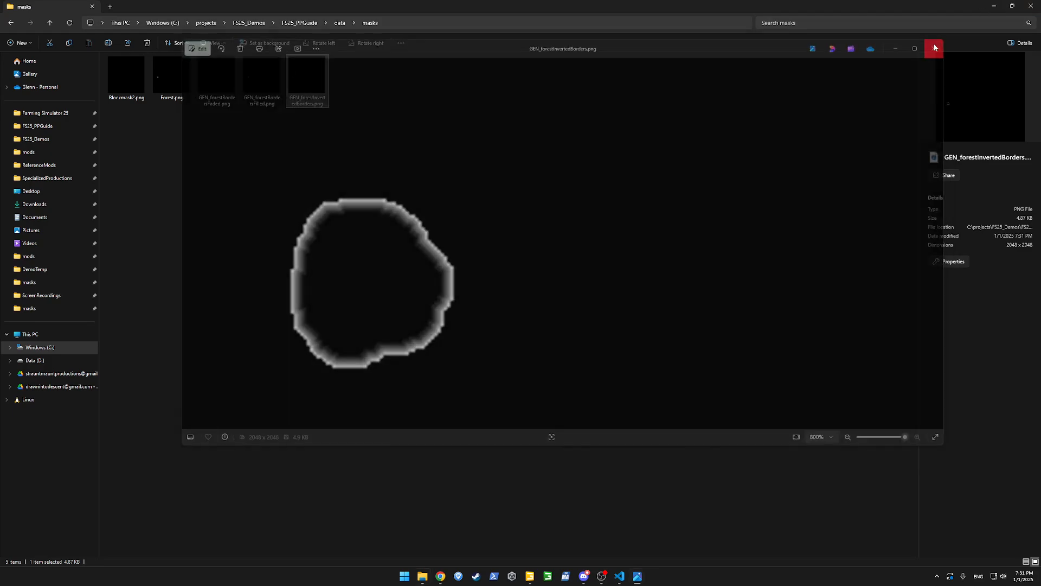
key("alt+Tab")
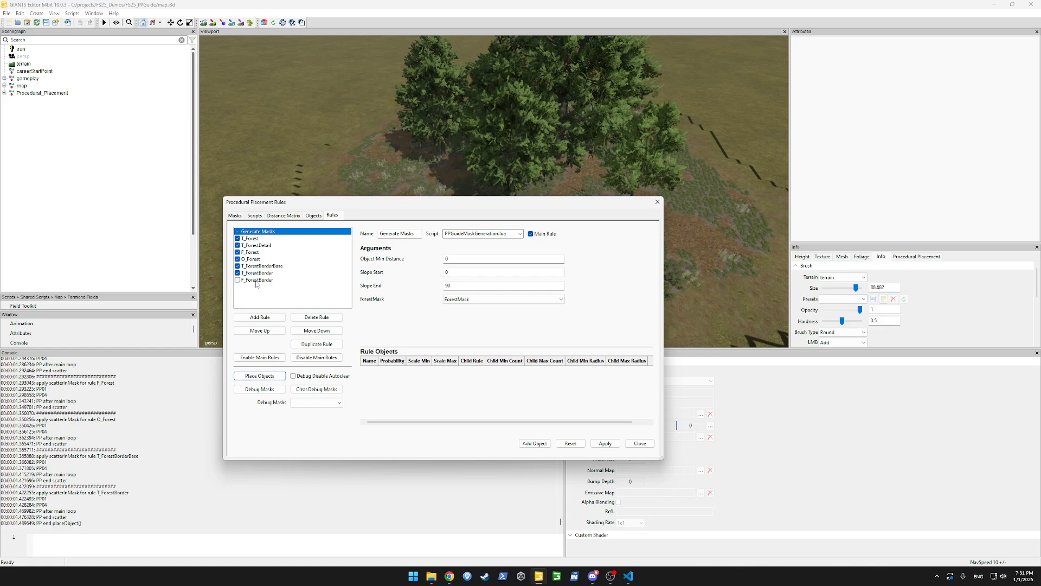
left_click(254, 279)
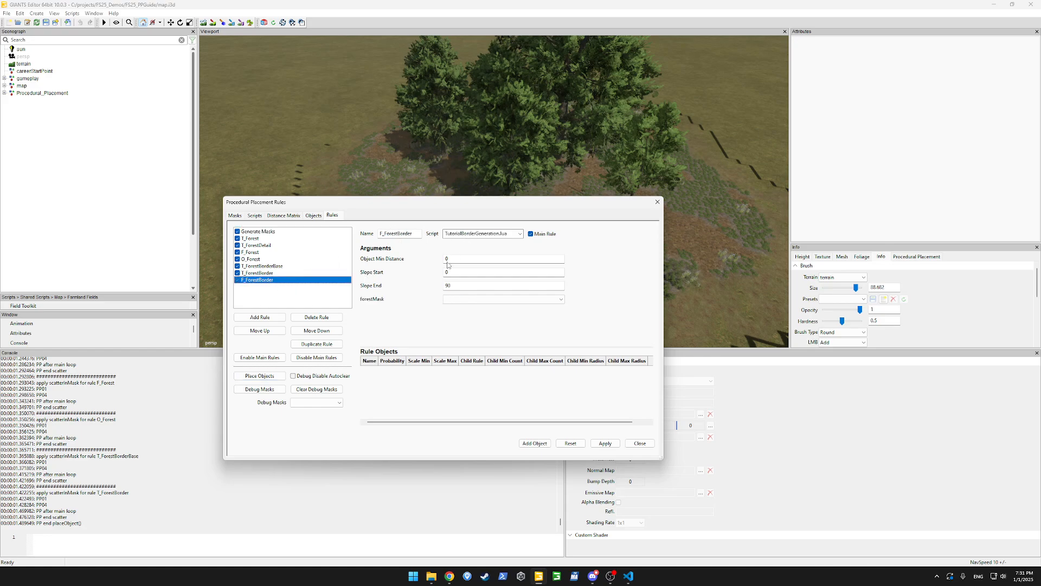
left_click(457, 300)
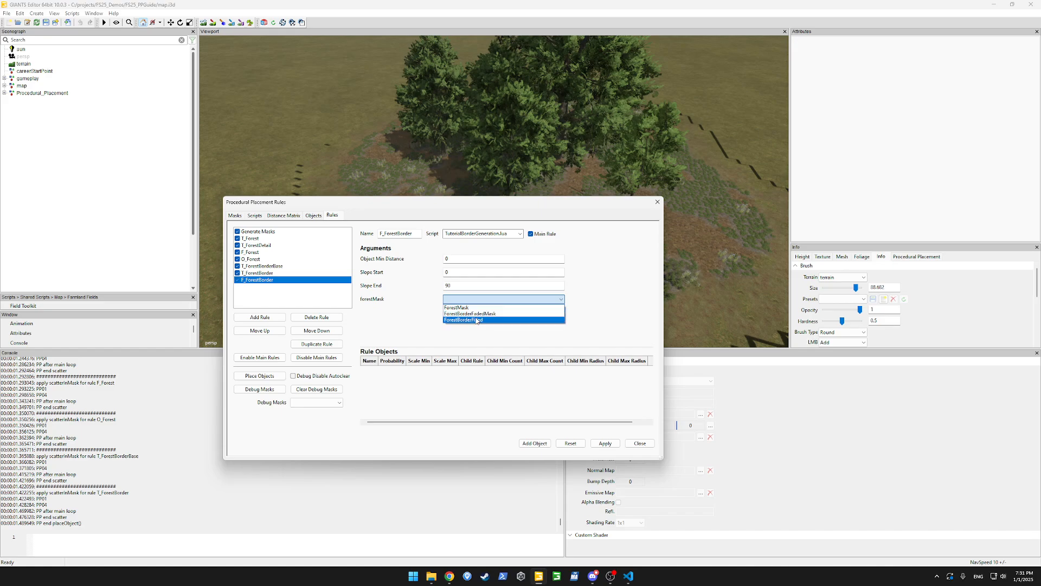
left_click(476, 320)
Add a mask named ForestBorderInverted that uses GEN_forestInvertedBorders.png, and apply the mask list.
left_click(235, 217)
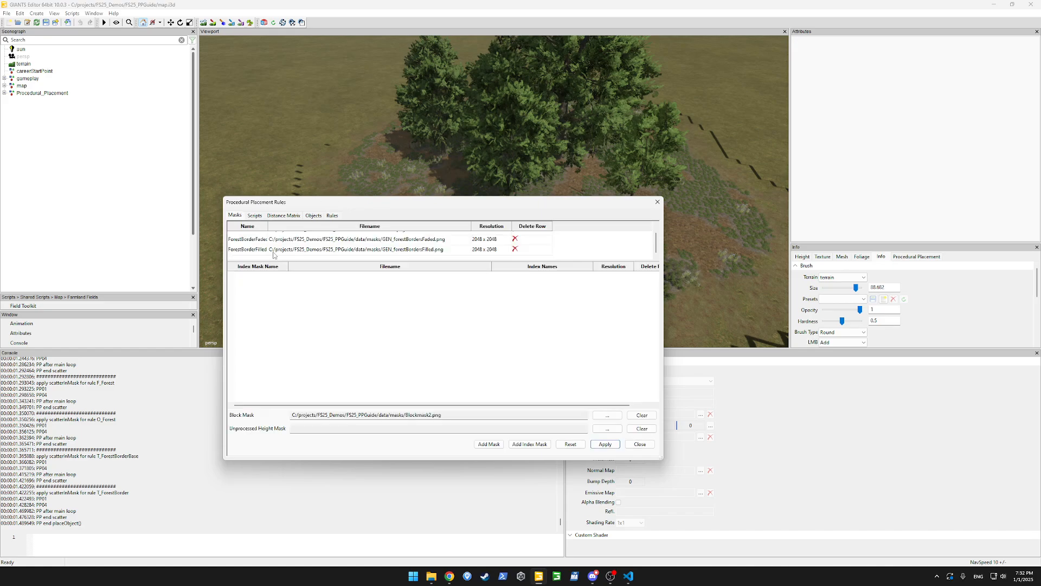
left_click_drag(427, 263, 430, 325)
left_click(481, 445)
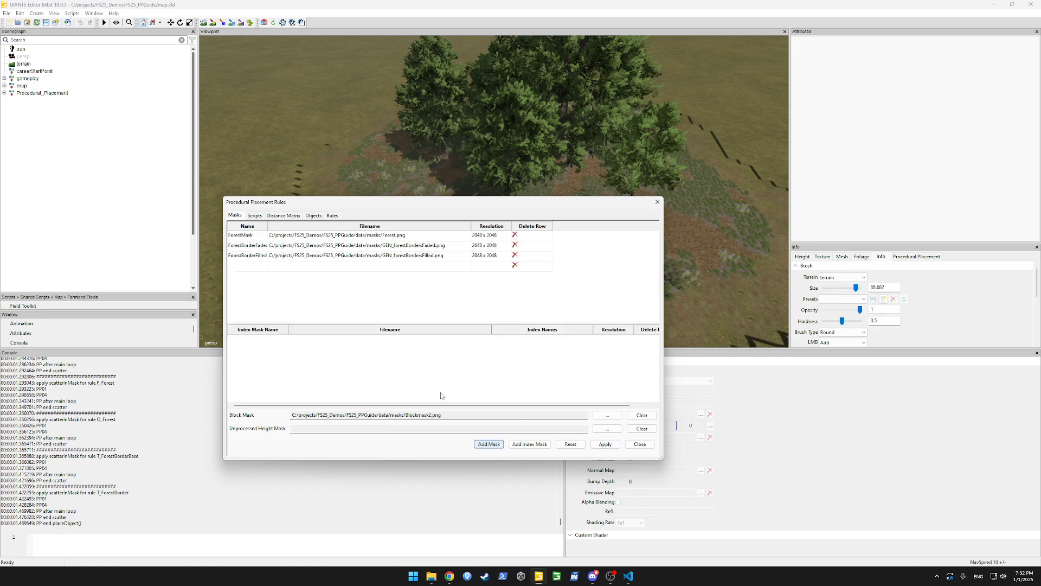
double_click(240, 266)
type("ForestBorderInver")
double_click(278, 265)
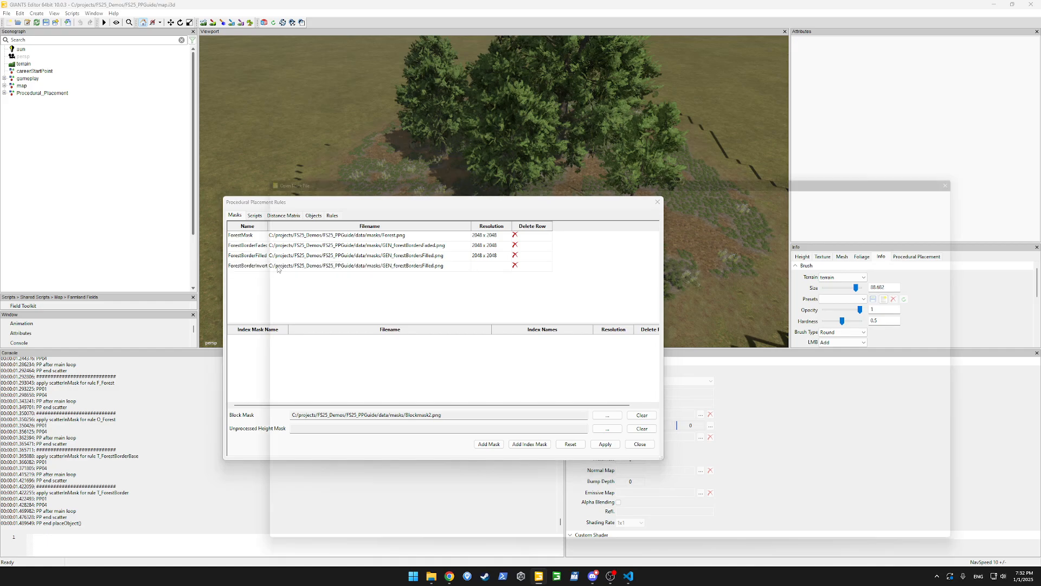
double_click(529, 227)
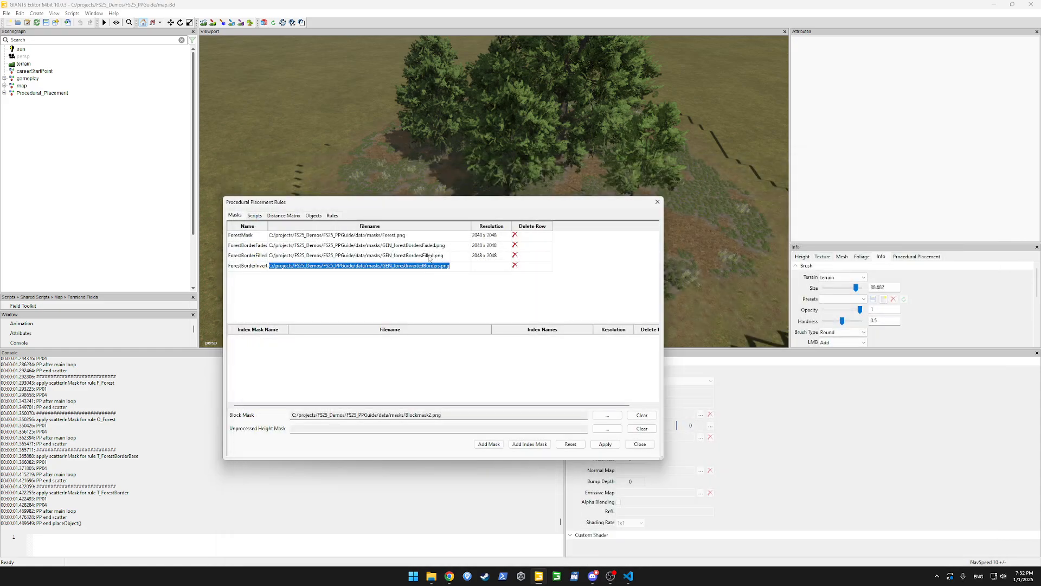
left_click(604, 444)
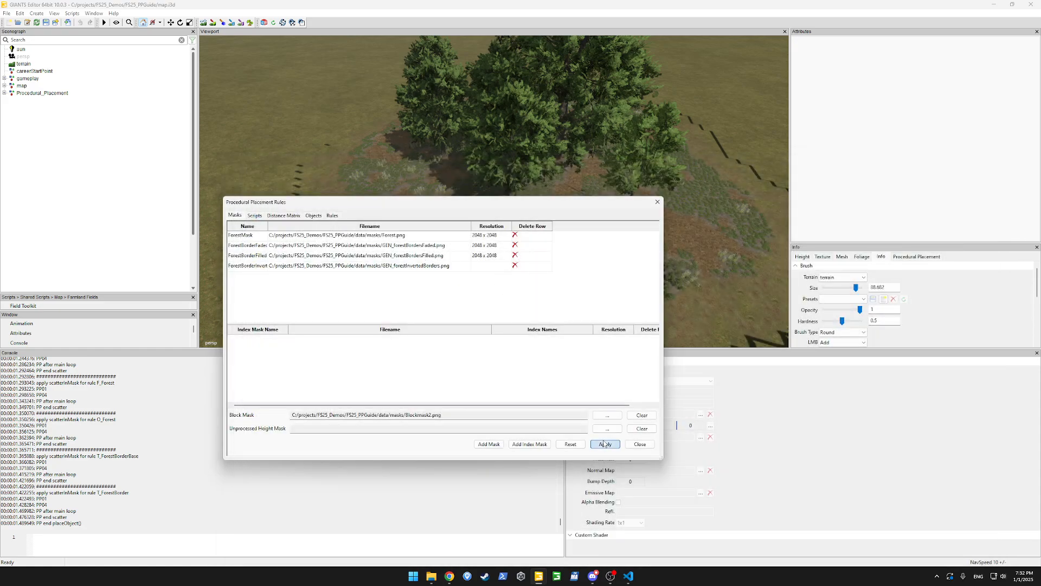
Set the F_ForestBorder rule's script to scatterInMask.lua and its mask to ForestBorderInverted, and apply the rule.
left_click(333, 216)
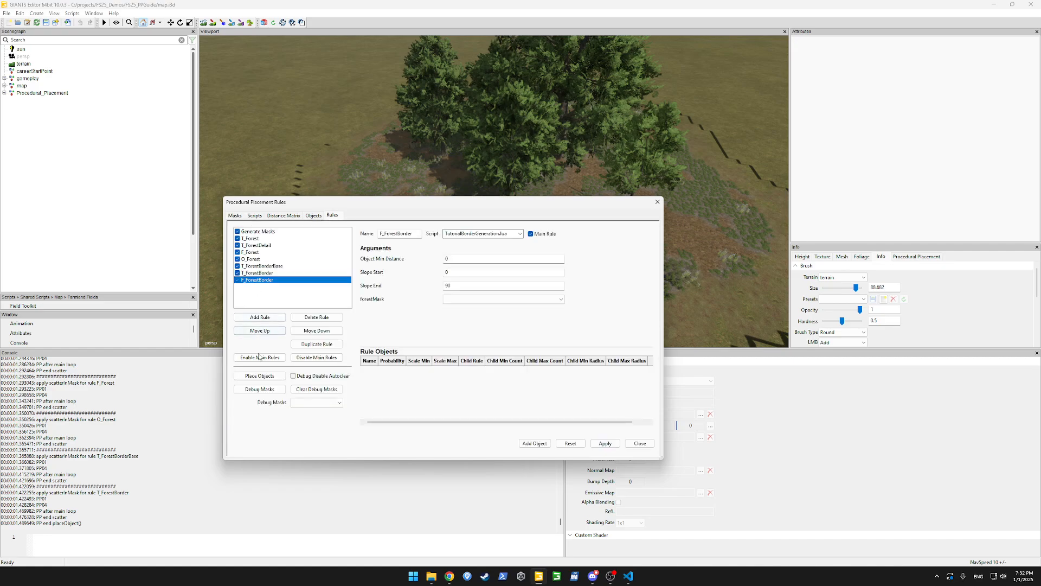
left_click(473, 299)
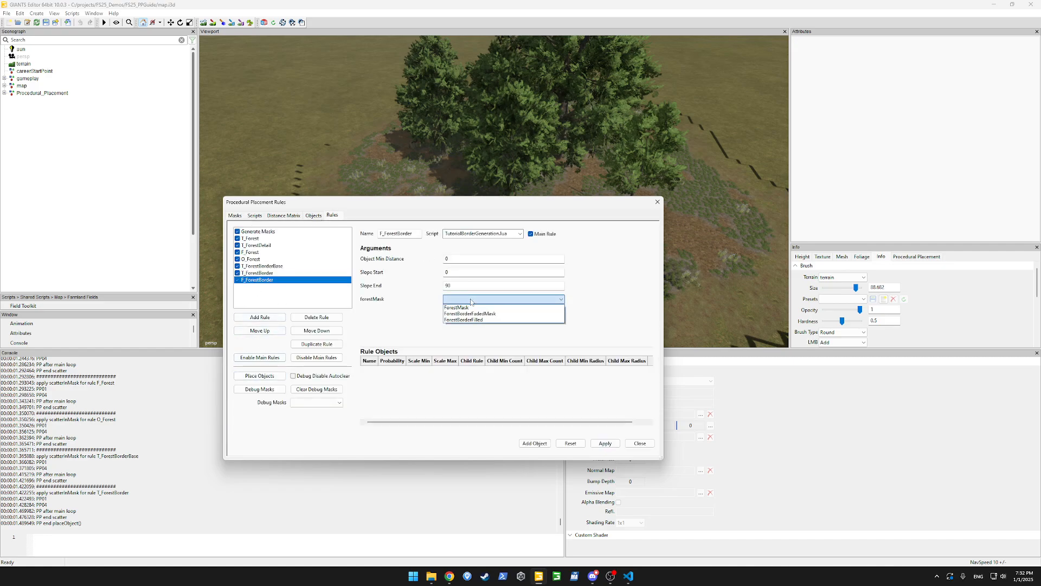
left_click(476, 300)
double_click(489, 234)
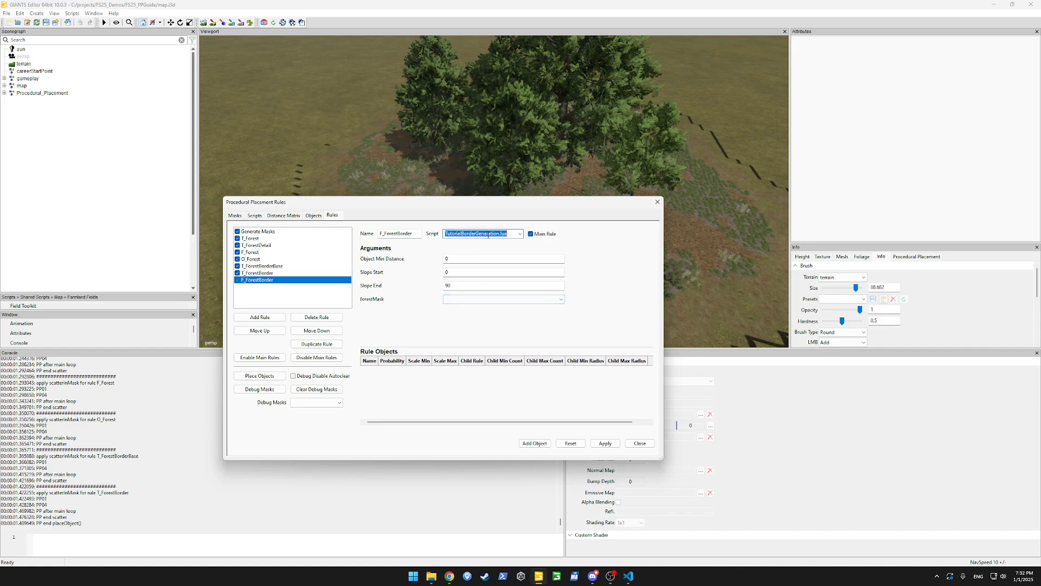
left_click(521, 234)
left_click(473, 382)
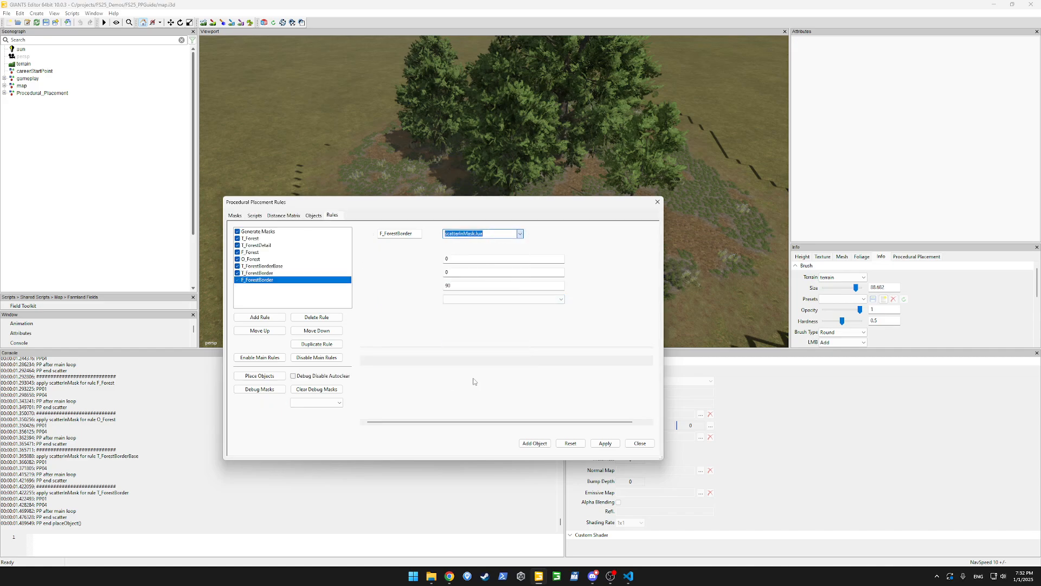
left_click(490, 299)
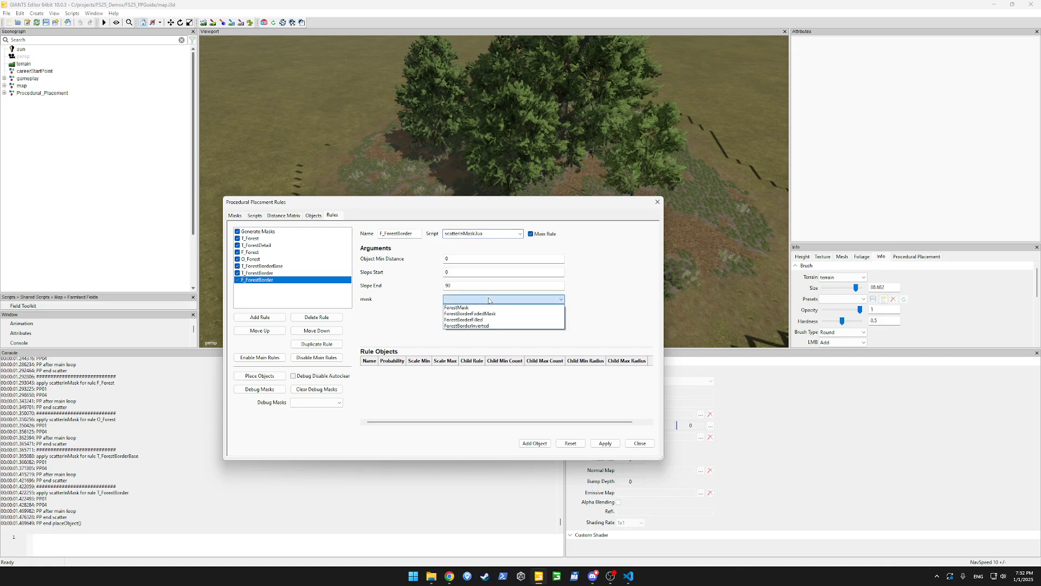
left_click(487, 326)
left_click(604, 444)
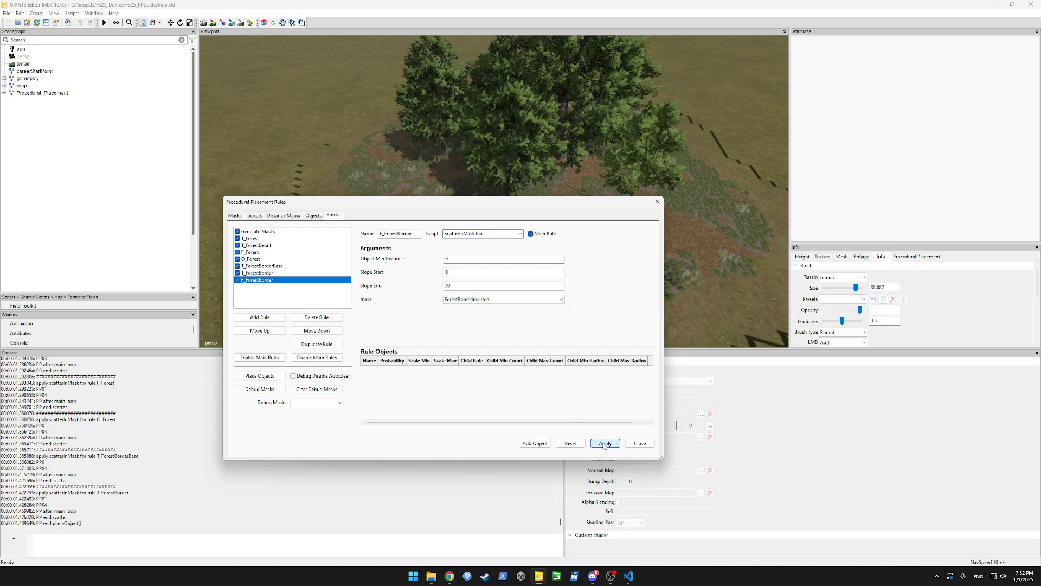
Add a rule object to F_ForestBorder and choose Grass as its name.
left_click(534, 443)
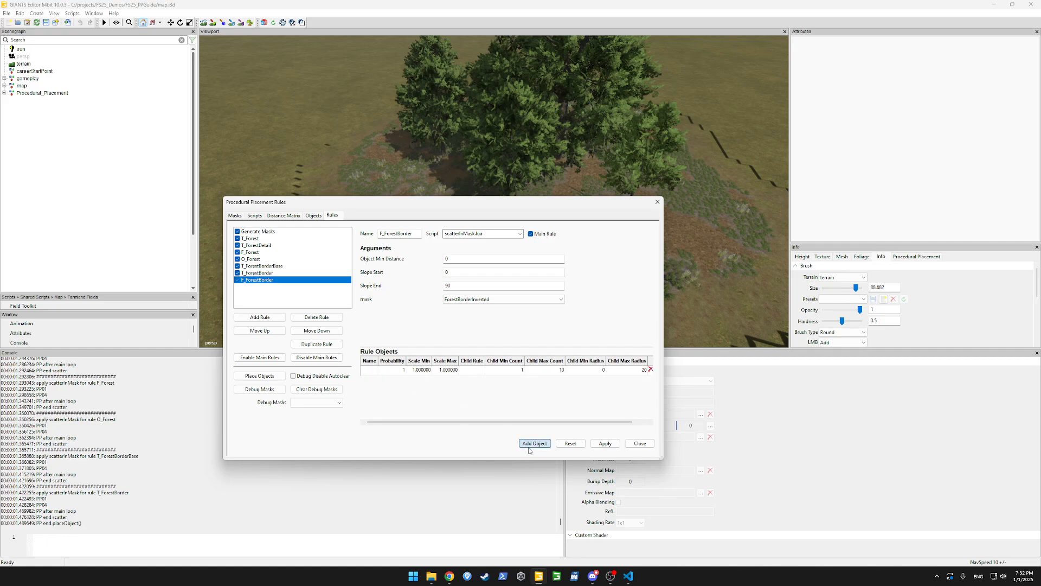
left_click(374, 372)
left_click(434, 370)
left_click_drag(436, 396, 437, 456)
left_click(379, 521)
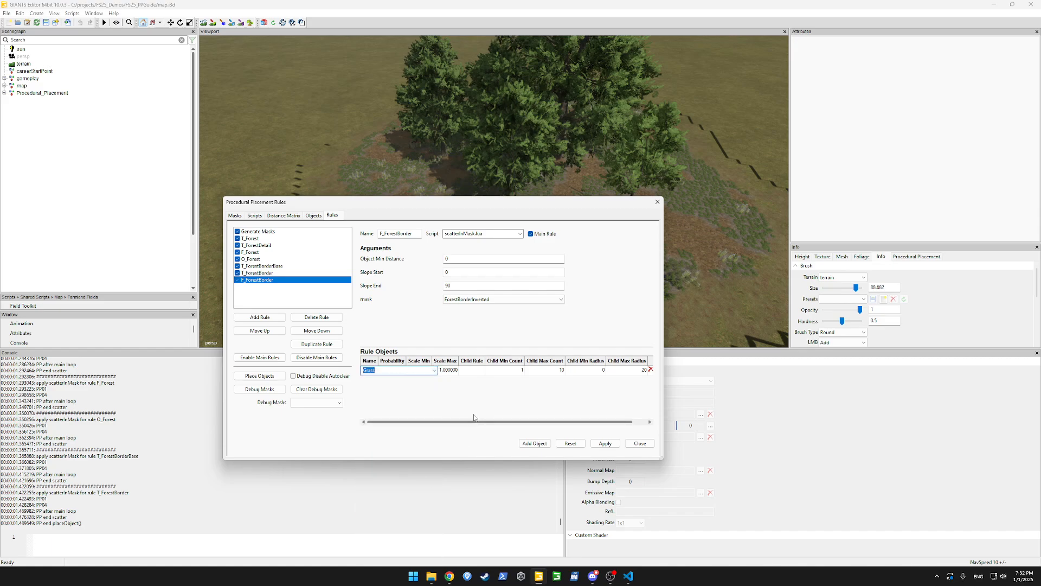
Apply the F_ForestBorder rule with its Grass object, place the objects, and move the rules dialog clear of the viewport.
left_click(451, 373)
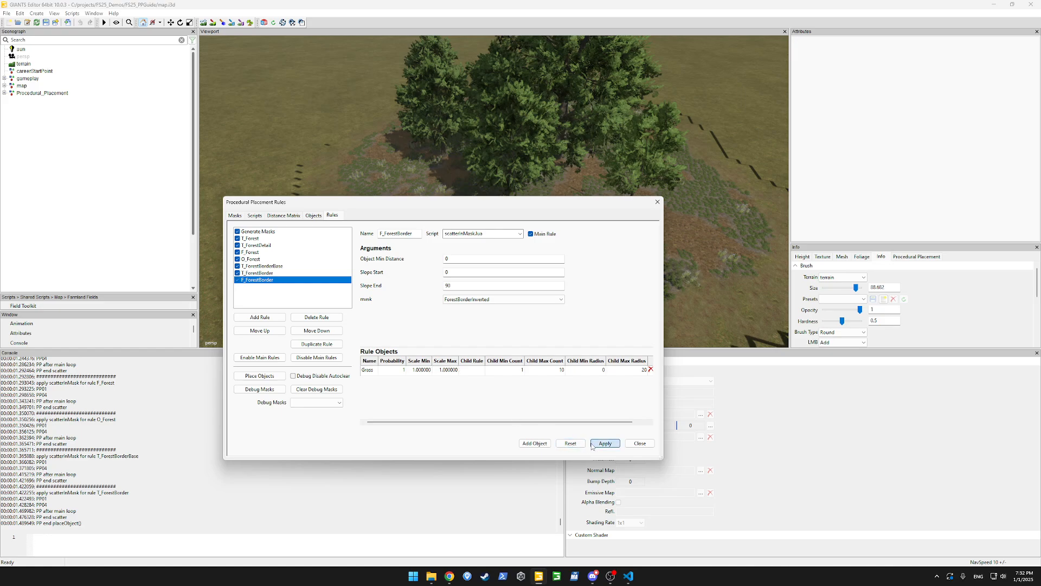
left_click(260, 375)
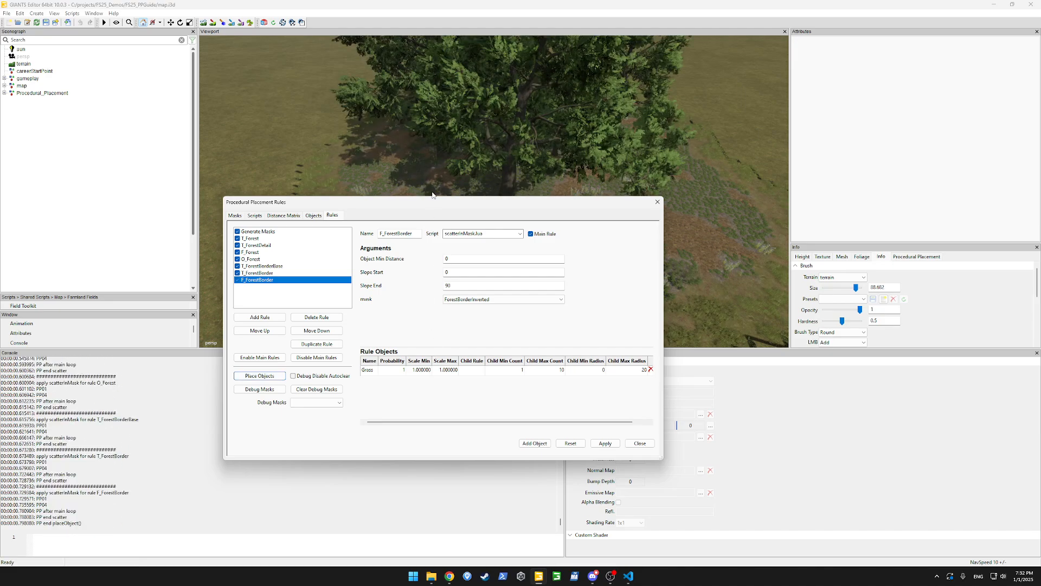
left_click_drag(581, 207, 259, 349)
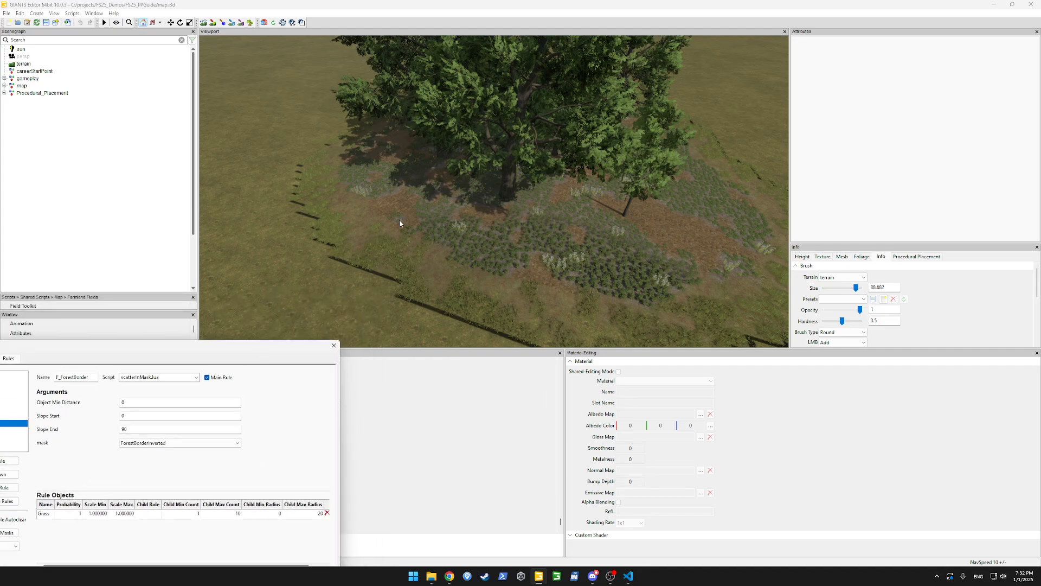
Examine the scattered grass around the forest border from several distances and review the list of masks.
mouse_move(400, 220)
left_mouse_down("alt")
mouse_move(379, 216)
mouse_move(387, 205)
left_mouse_up("alt")
scroll(386, 205, "up", 2)
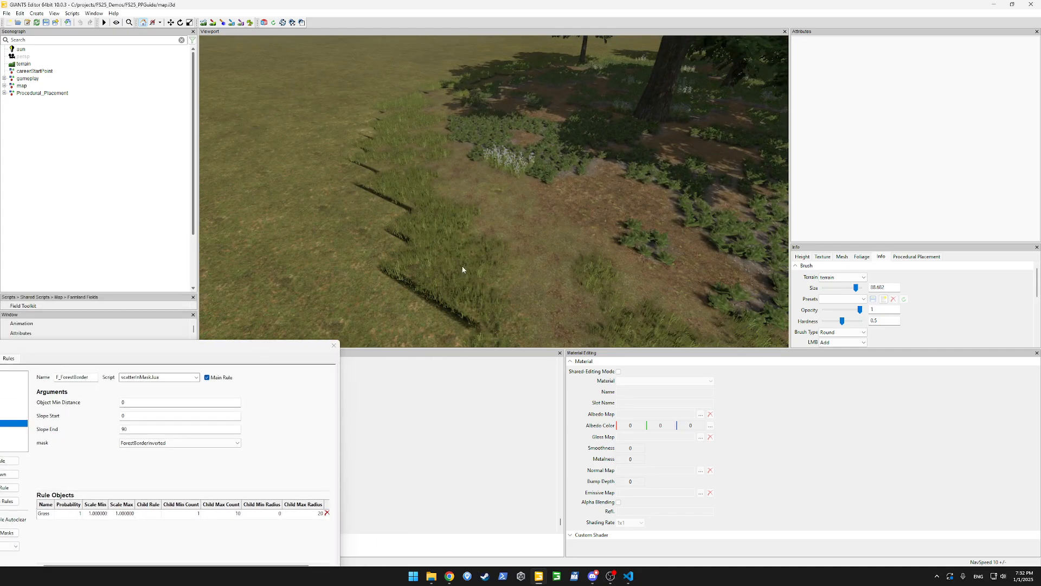
scroll(483, 149, "down", 6)
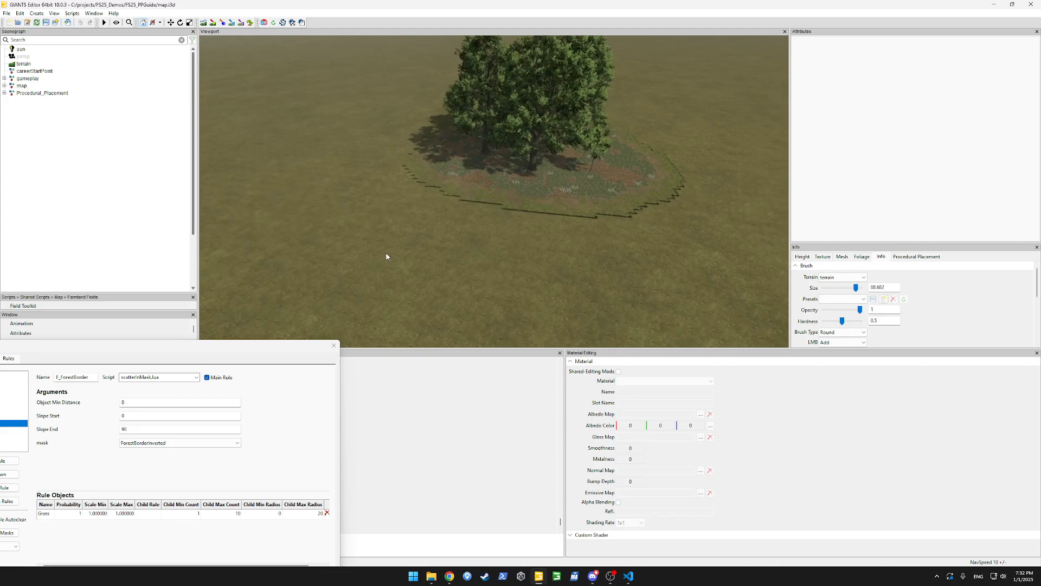
left_click_drag(279, 348, 530, 215)
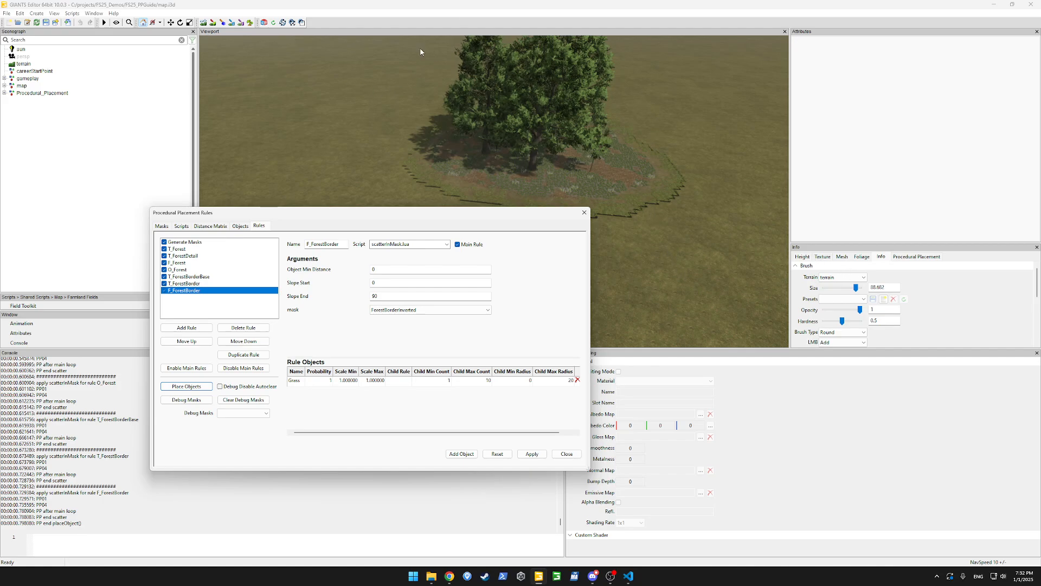
left_click_drag(493, 139, 524, 142, "alt")
scroll(523, 142, "up", 5)
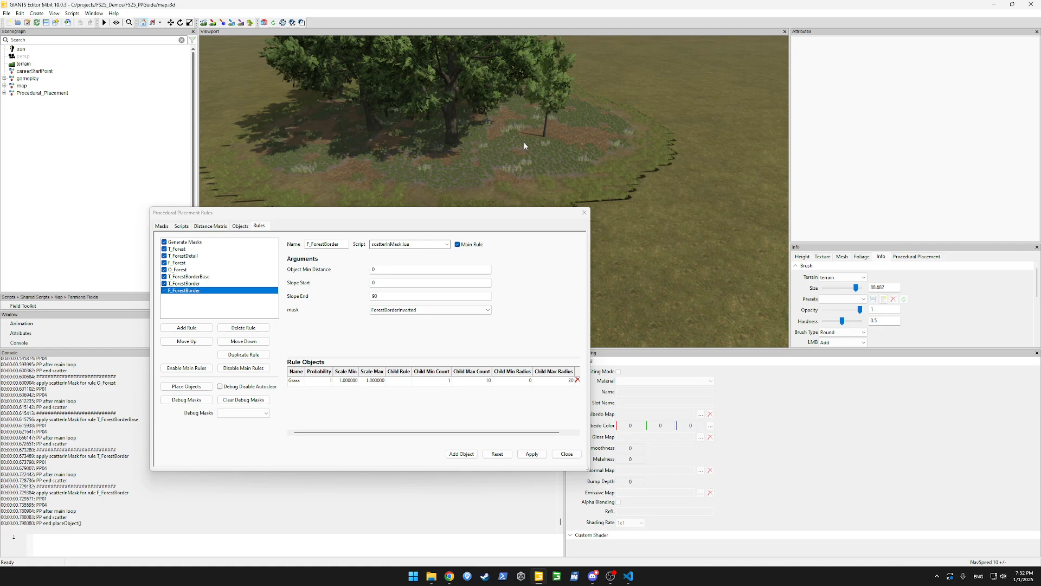
scroll(521, 128, "up", 2)
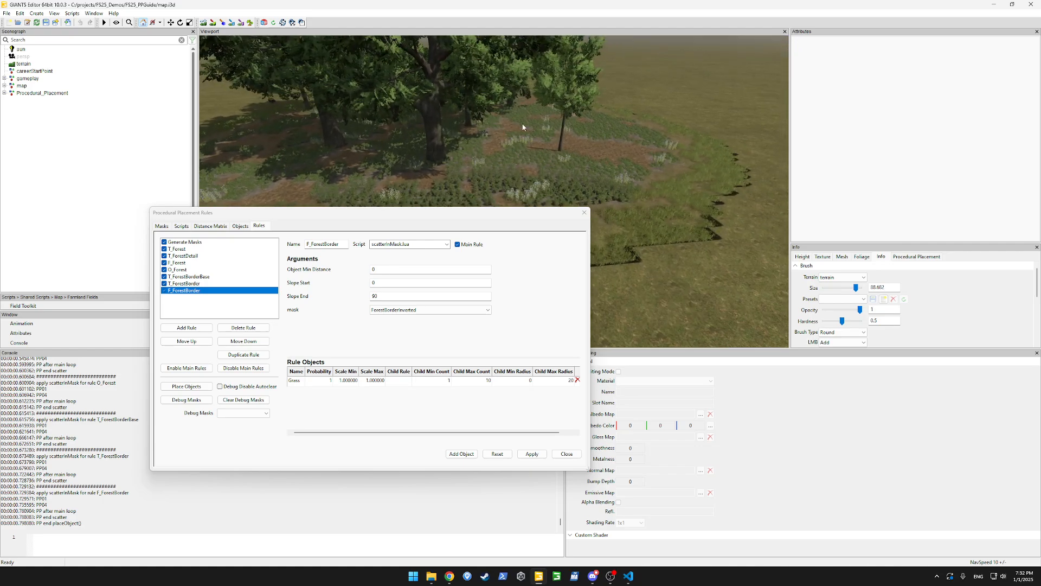
left_click(162, 226)
left_click(180, 174)
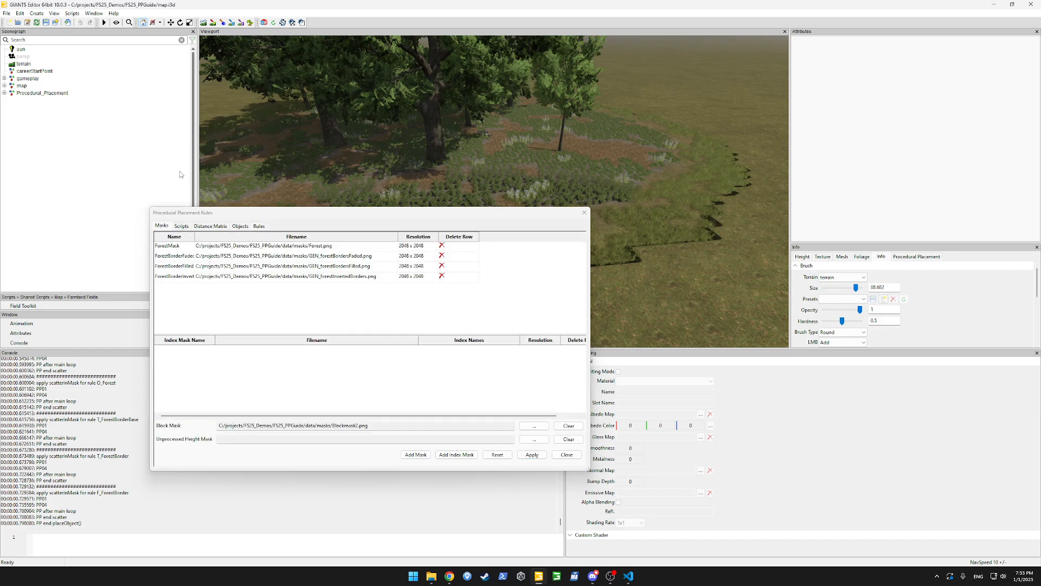
left_click_drag(702, 55, 581, 155, "alt")
scroll(582, 155, "down", 5)
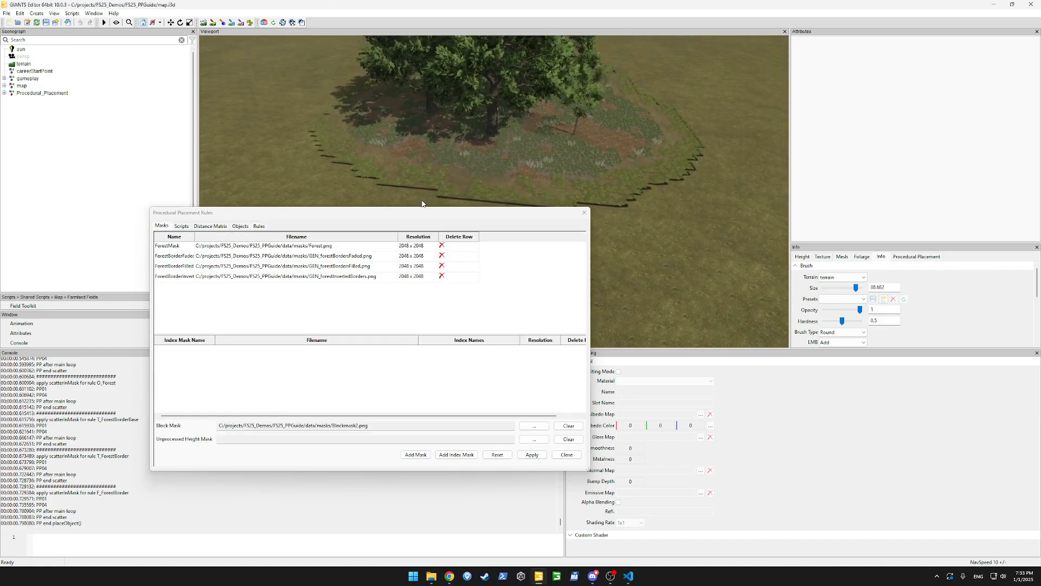
Add a new placement rule named T_Grass after F_ForestBorder.
left_click(239, 226)
left_click(259, 226)
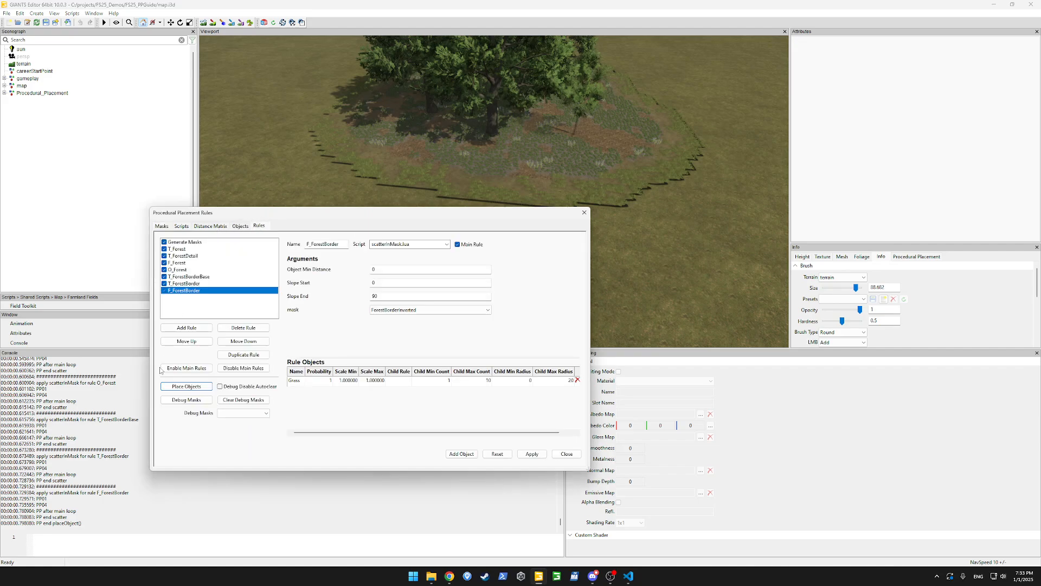
left_click(187, 327)
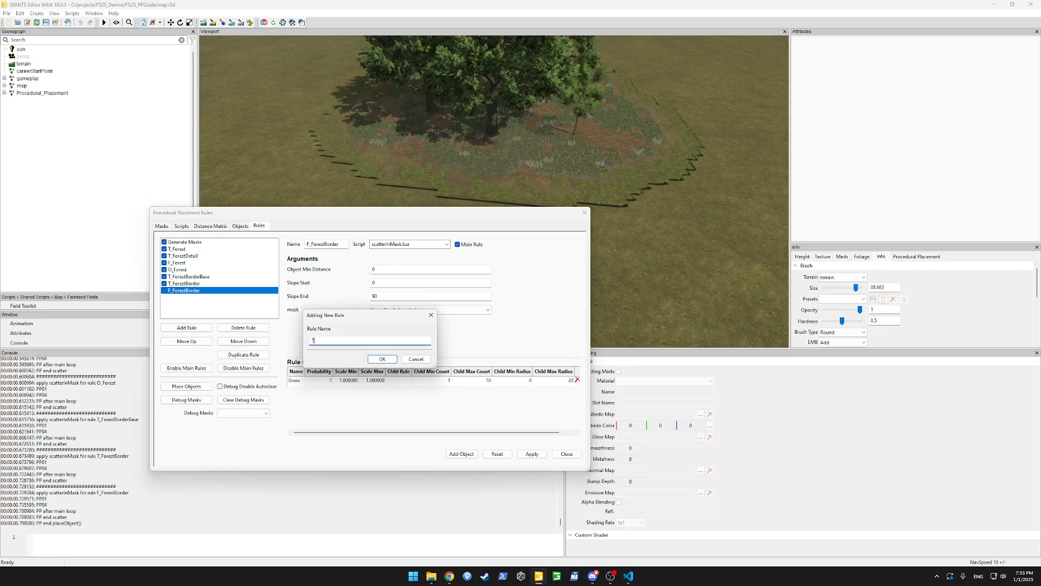
type("T_E")
key("BackSpace")
key("BackSpace")
key("BackSpace")
key("BackSpace")
key("BackSpace")
key("BackSpace")
key("Return")
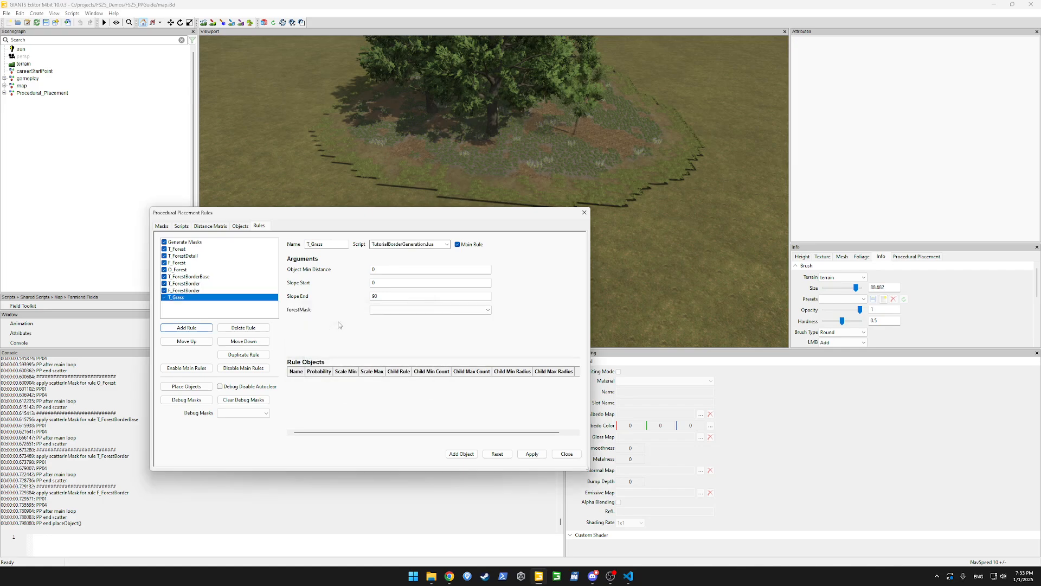
Set the T_Grass rule's script to scatterInMask.lua, try to apply it without a mask, and return to the mask list.
left_click(450, 245)
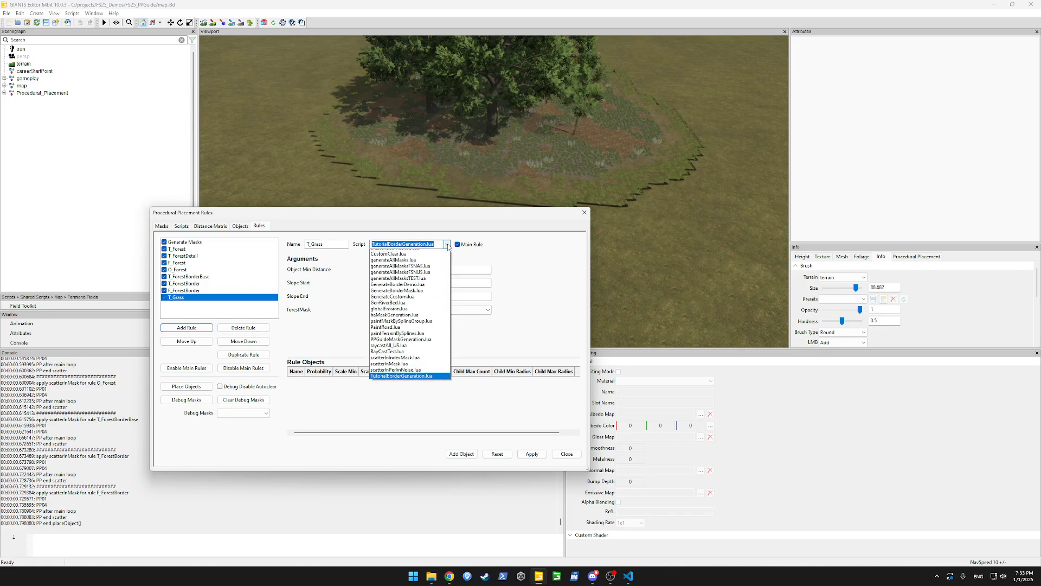
left_click(410, 384)
left_click(461, 310)
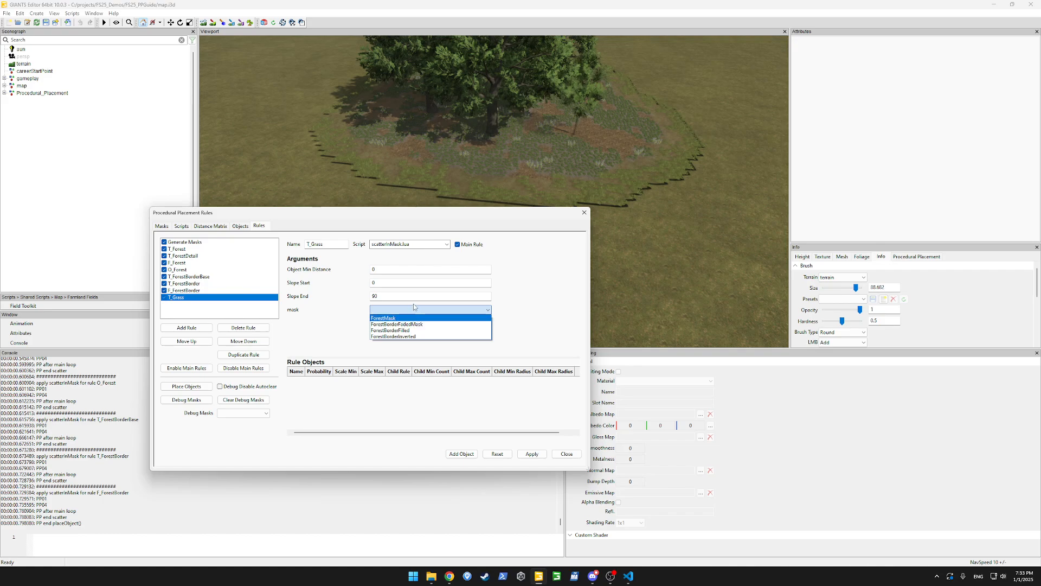
left_click(499, 328)
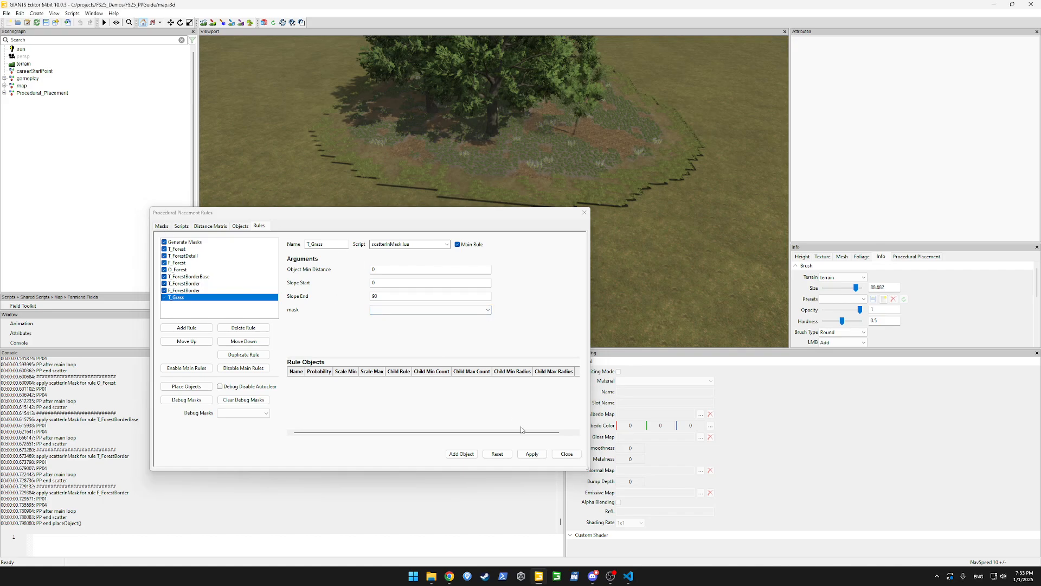
left_click(533, 454)
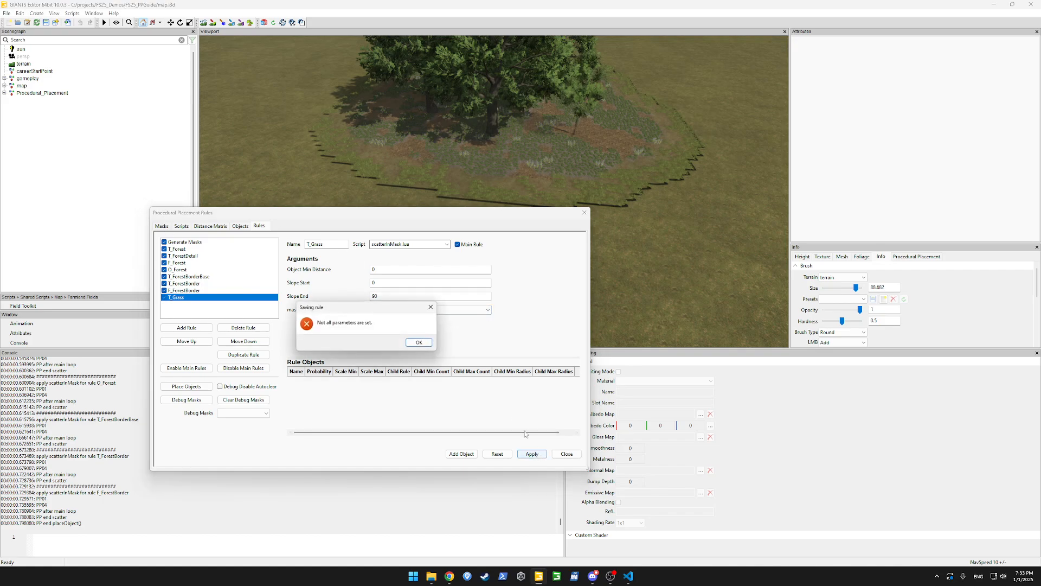
left_click(419, 342)
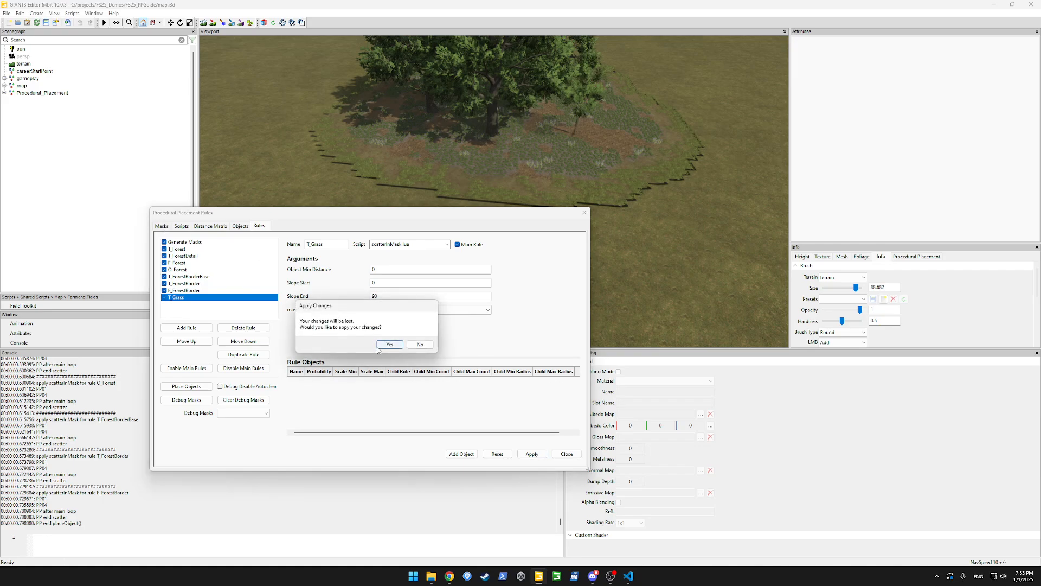
left_click(379, 345)
left_click(419, 342)
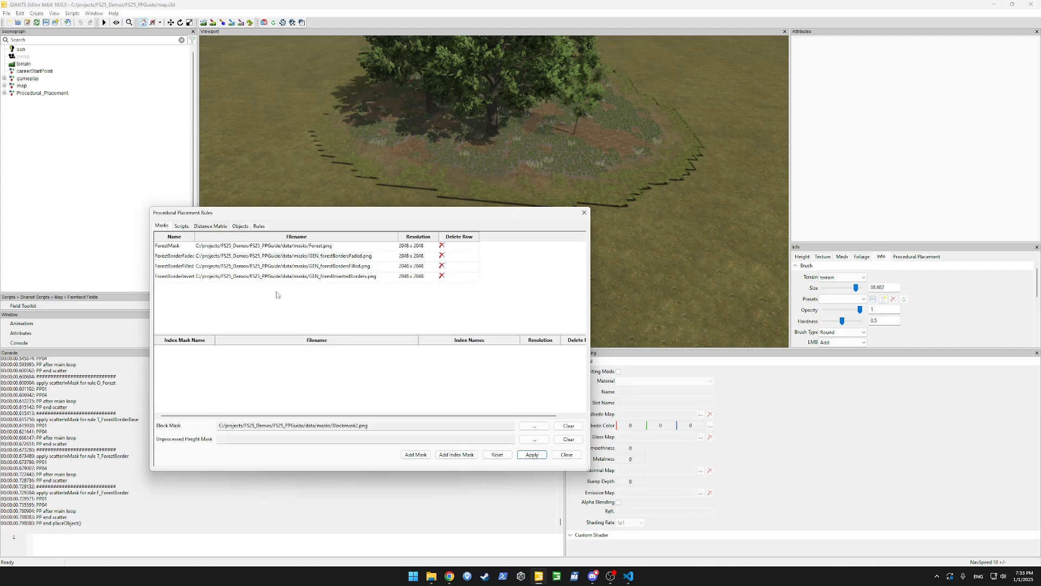
Add a mask named Everything that uses a new 2048 file, Everything.png, in the masks folder, and apply the mask list.
left_click(410, 452)
double_click(172, 287)
type("Everything")
key("Return")
double_click(371, 289)
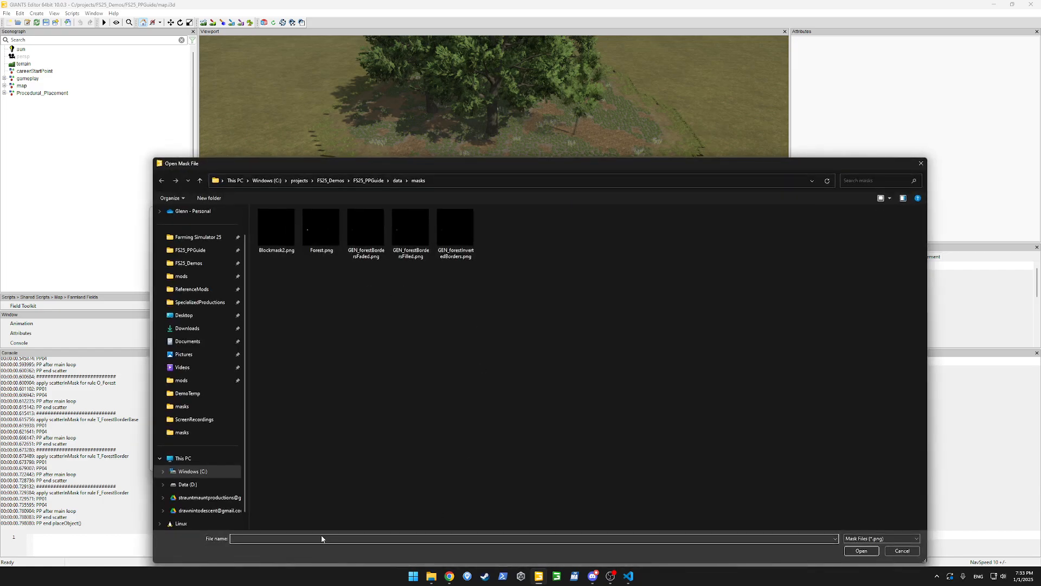
type("Everything")
key("Return")
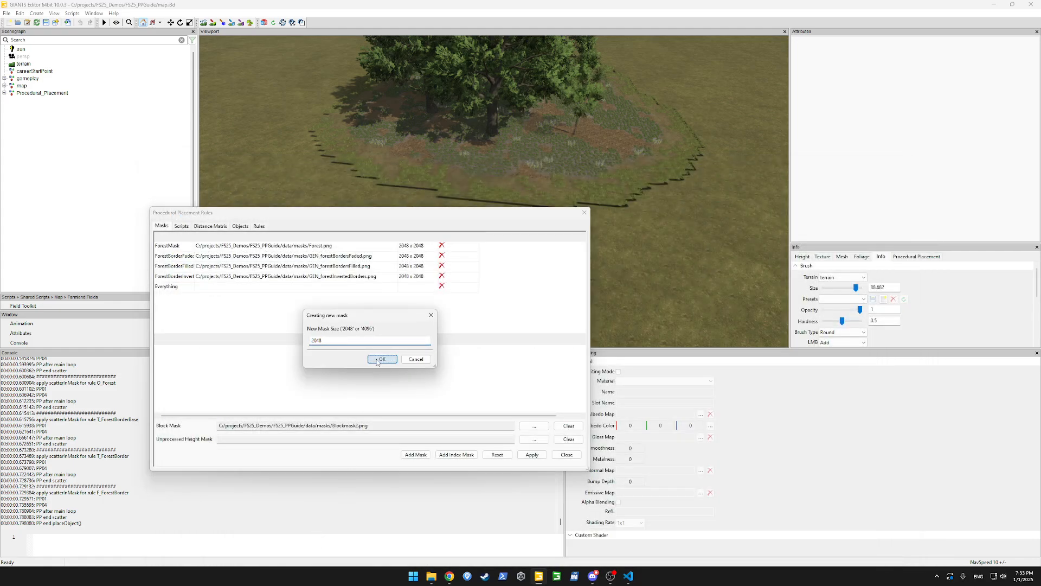
left_click(378, 359)
left_click(532, 455)
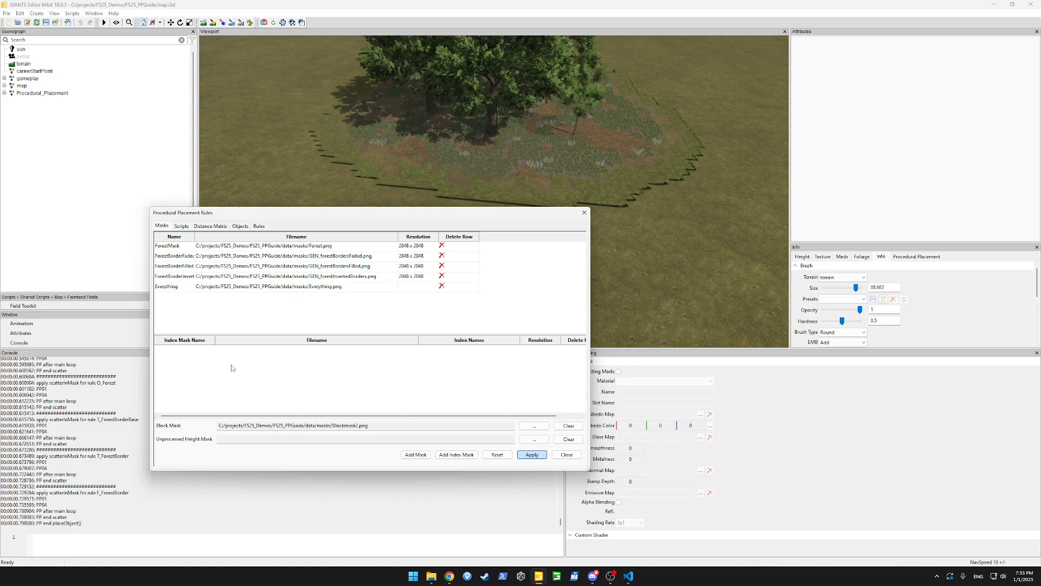
Add a second mask argument named everythingMask below the forestMask argument in PPGuideMaskGeneration.lua.
left_click(182, 227)
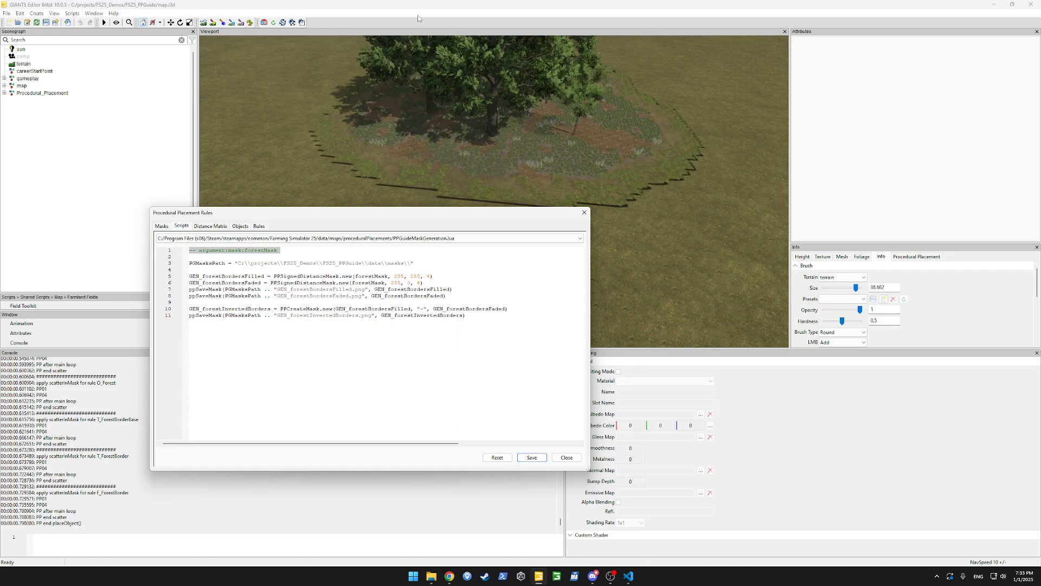
left_click(195, 226)
left_click(180, 226)
key("Return")
type("-- argument:mask:forestMask")
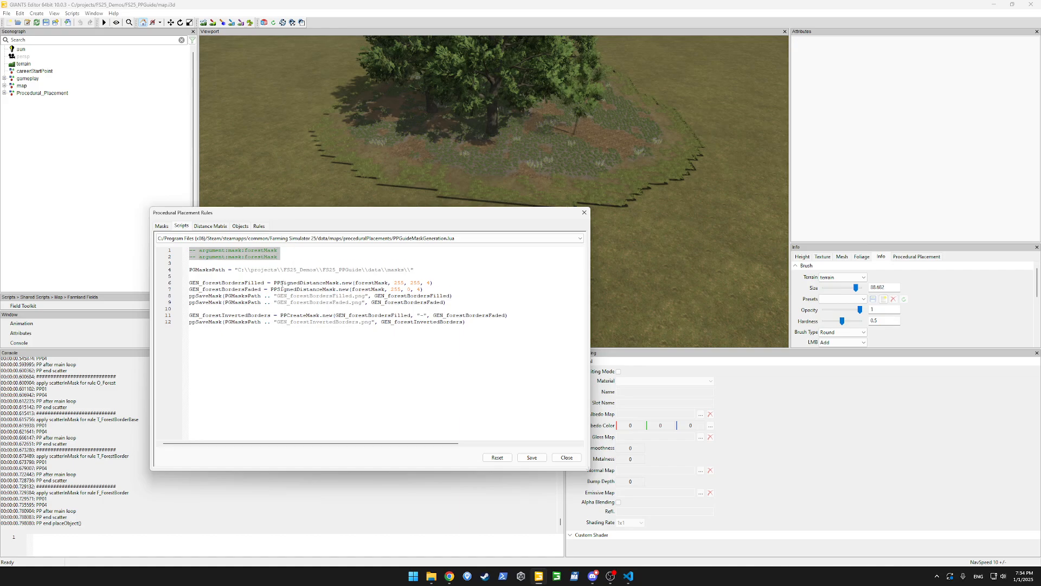
type("everything")
key("Delete")
key("Delete")
key("Delete")
key("Delete")
key("Delete")
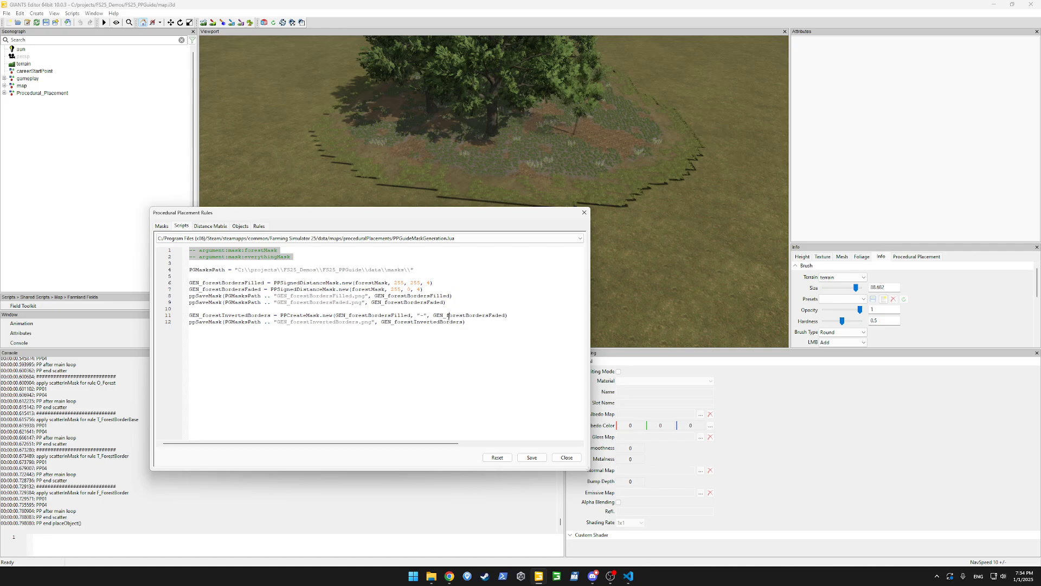
Duplicate the two GEN_forestInvertedBorders lines, mask creation and saving, at the end of the script.
double_click(469, 319)
left_click(493, 320)
key("shift+Up")
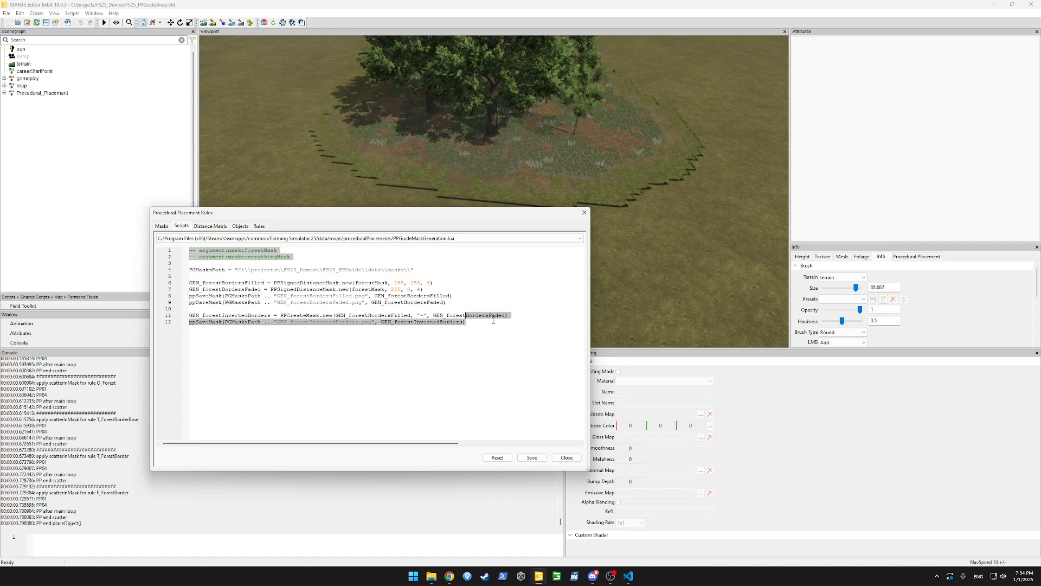
key("shift+Home")
key("ctrl+c")
left_click(494, 321)
key("Return")
key("ctrl+v")
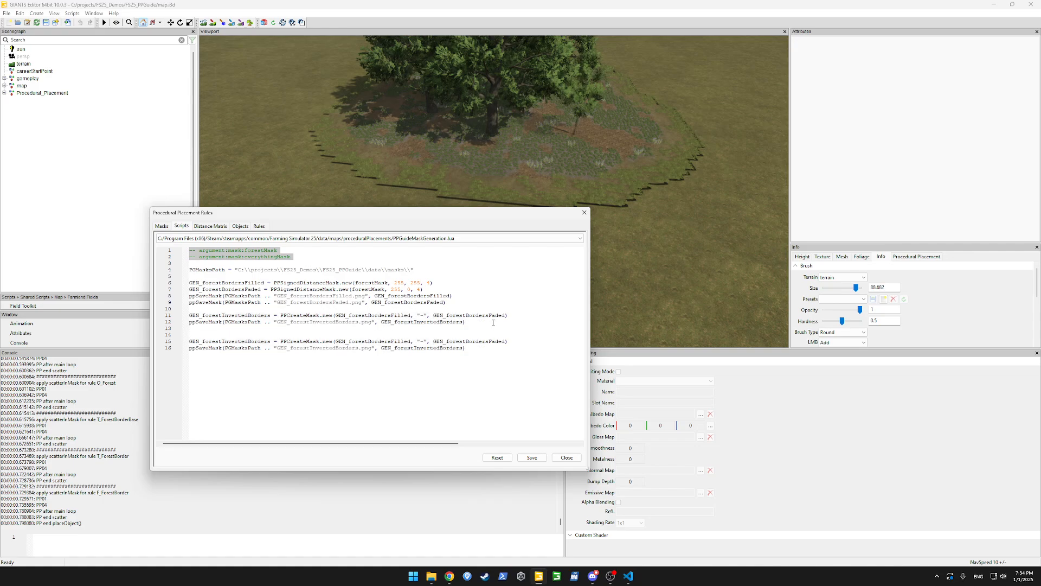
Turn the copied creation line into GEN_meadow = PPCreateMask.new(everythingMask, "-", forestMask).
left_click_drag(202, 342, 270, 343)
type("meadow")
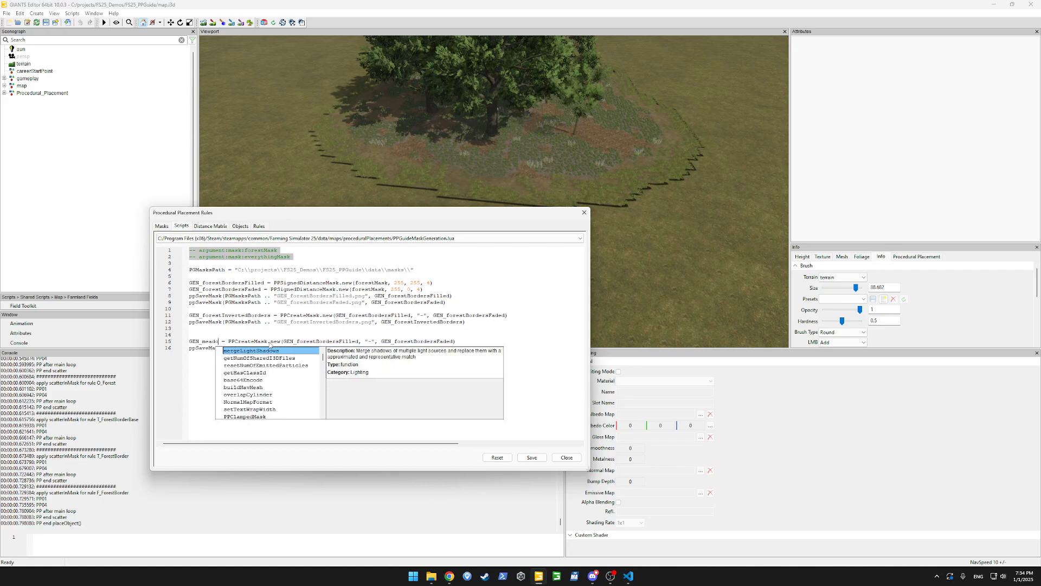
left_click(273, 336)
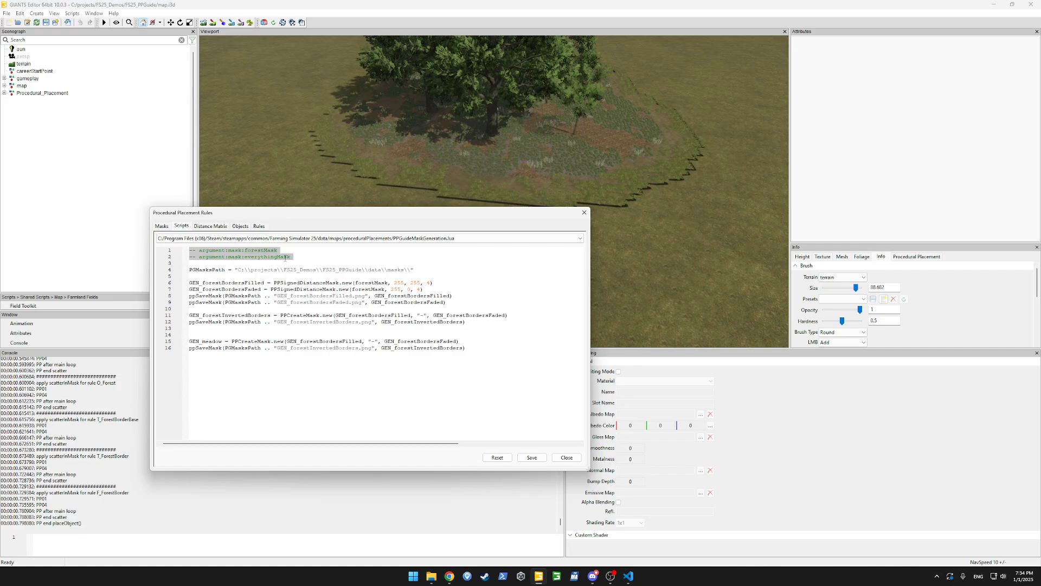
type("everythingMask")
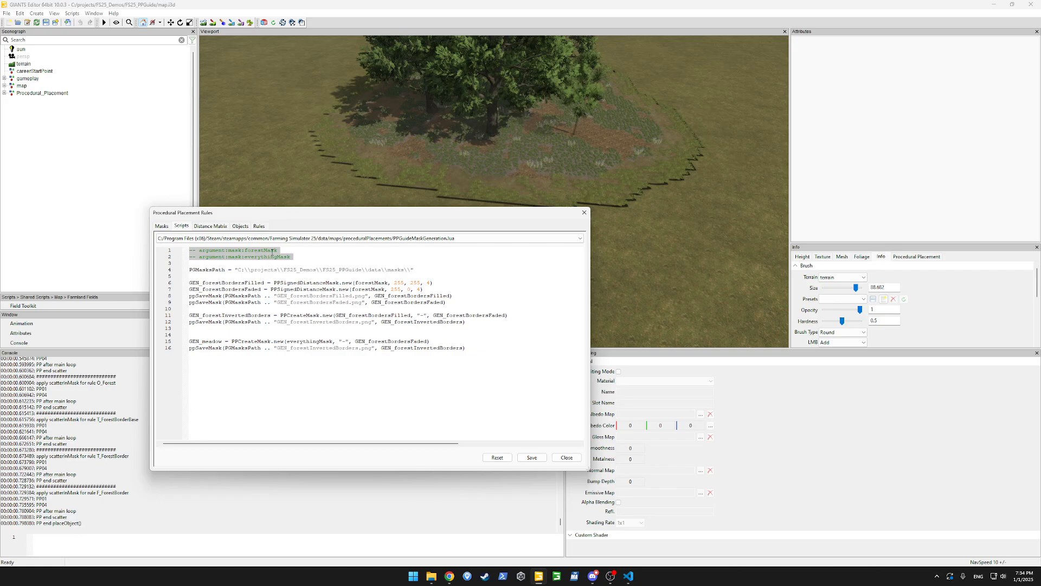
double_click(402, 341)
type("forestMask")
left_click(401, 342)
key("Return")
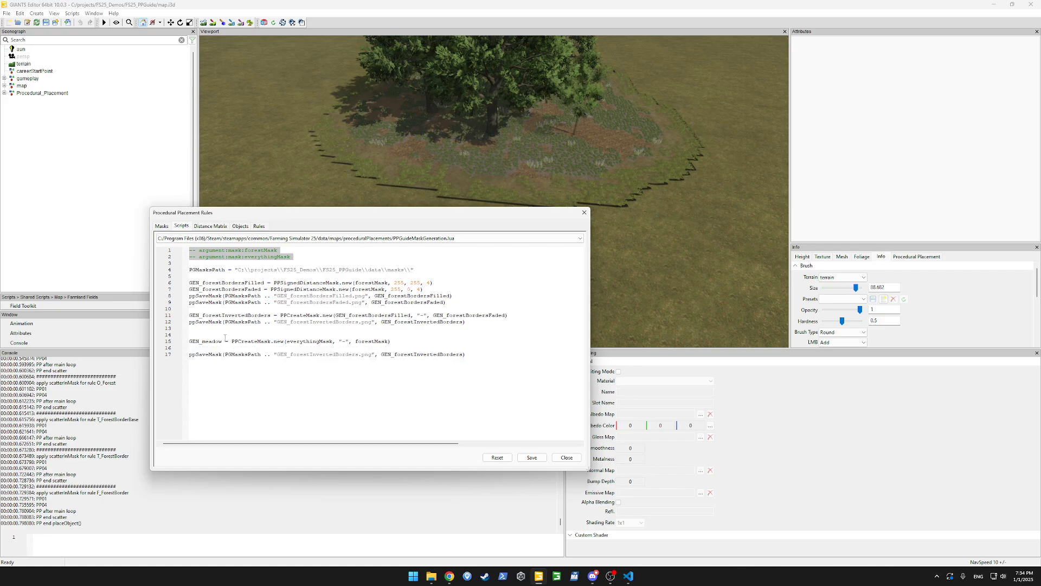
Make the copied save line write GEN_meadow to GEN_meadow.png, and remove the blank line above it.
double_click(217, 342)
key("ctrl+c")
double_click(398, 355)
key("ctrl+v")
left_click_drag(292, 354, 358, 357)
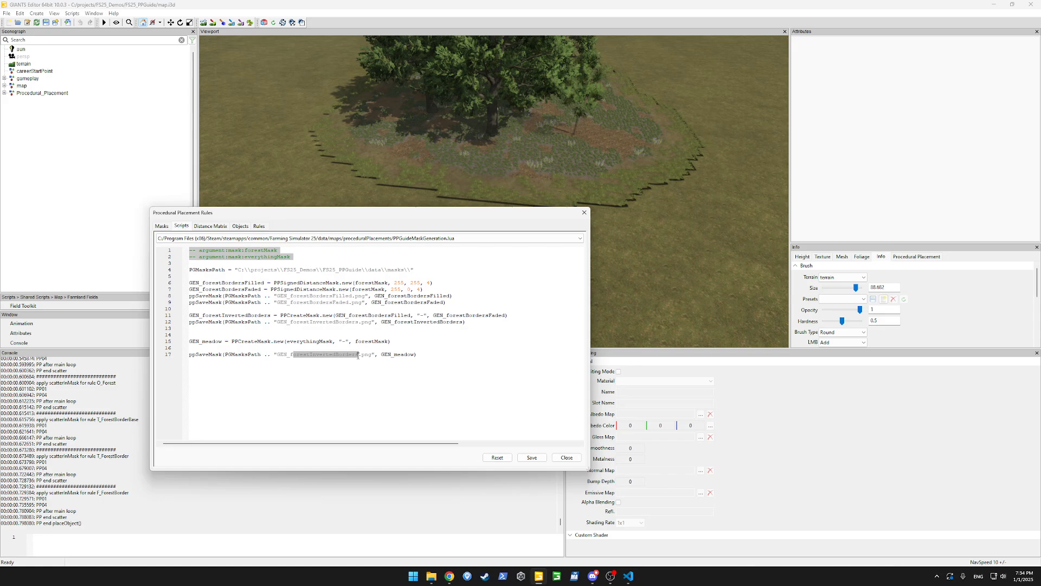
type("mead")
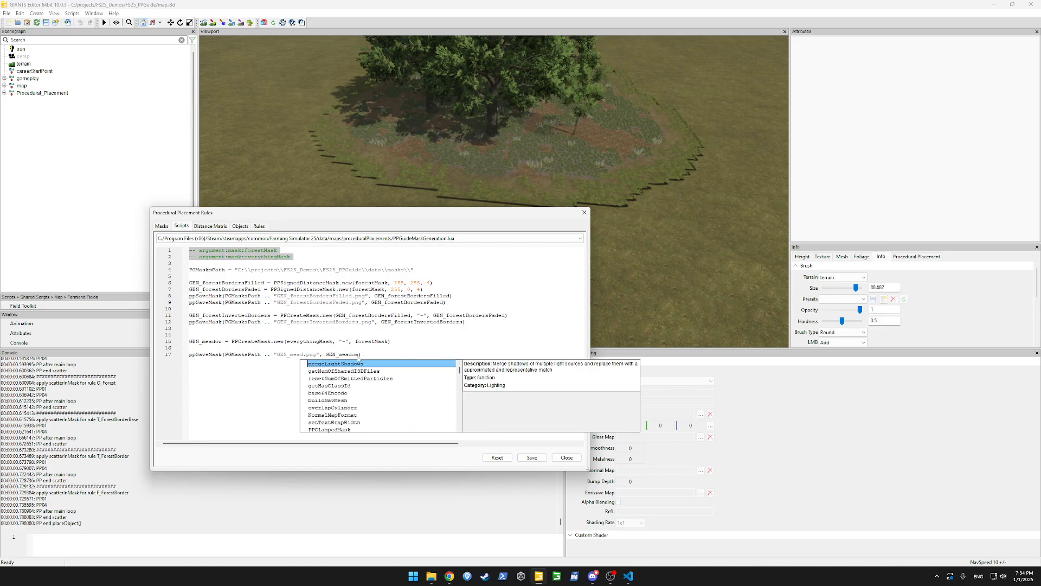
type("ow")
left_click(362, 322)
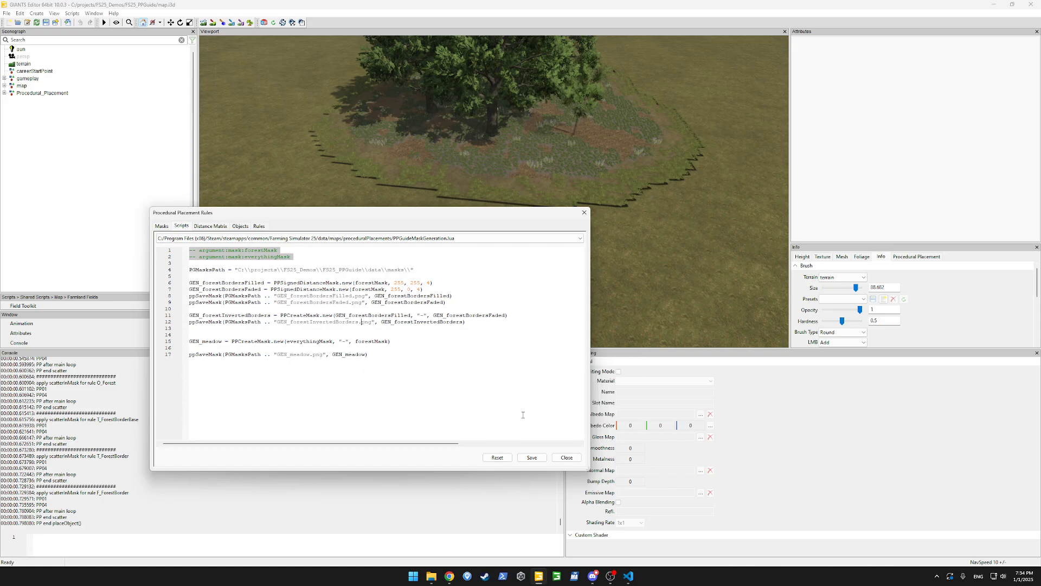
key("BackSpace")
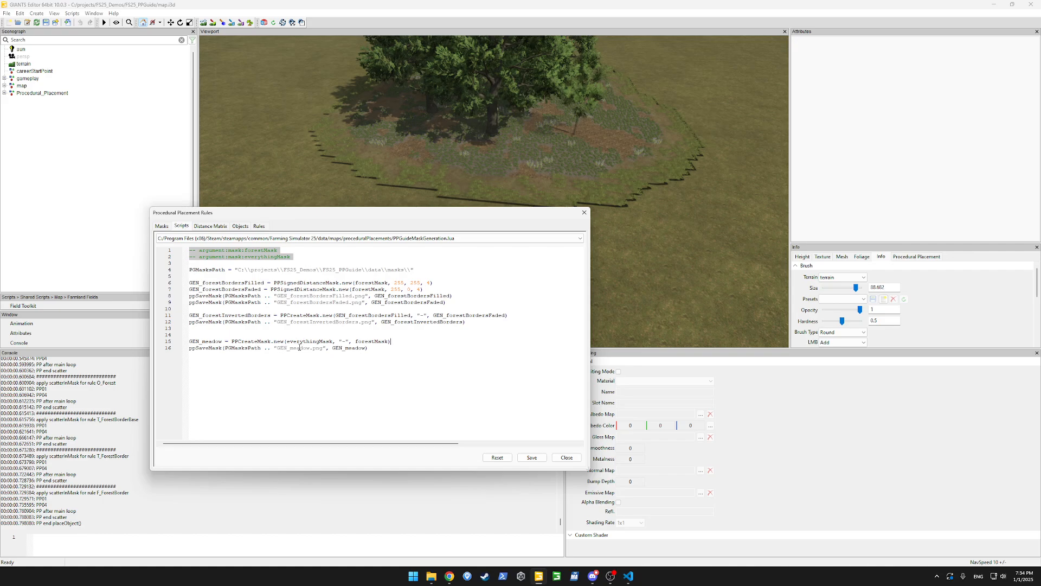
Save the edited mask generation script and move the rules window aside to uncover the viewport.
left_click(532, 458)
left_click_drag(531, 212, 9, 328)
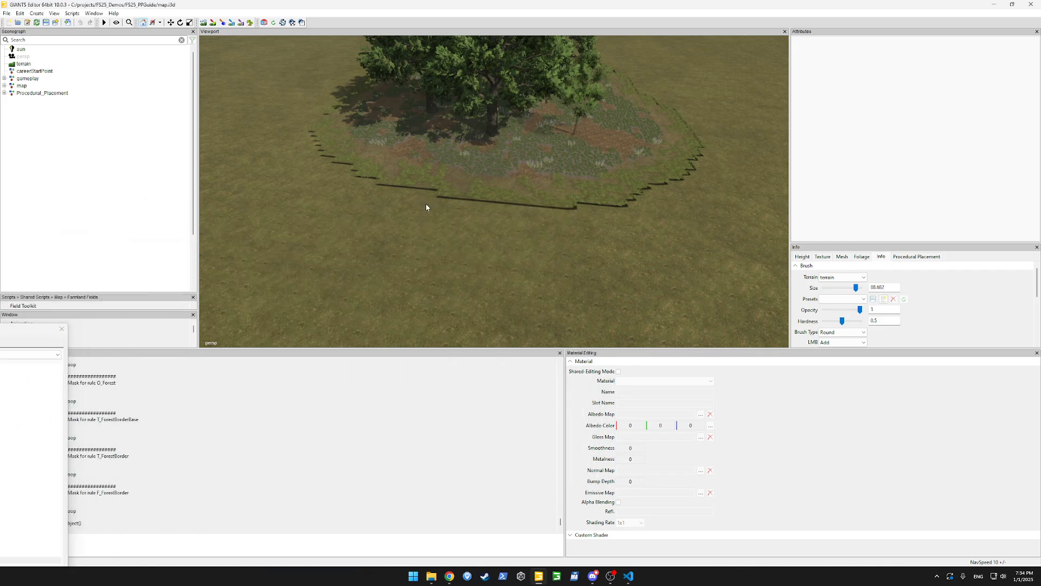
Frame the whole terrain for procedural placement painting and choose Everything as the placement area.
left_click_drag(425, 204, 412, 120, "alt")
scroll(393, 184, "down", 5)
scroll(393, 183, "down", 3)
scroll(396, 157, "down", 4)
left_click(240, 23)
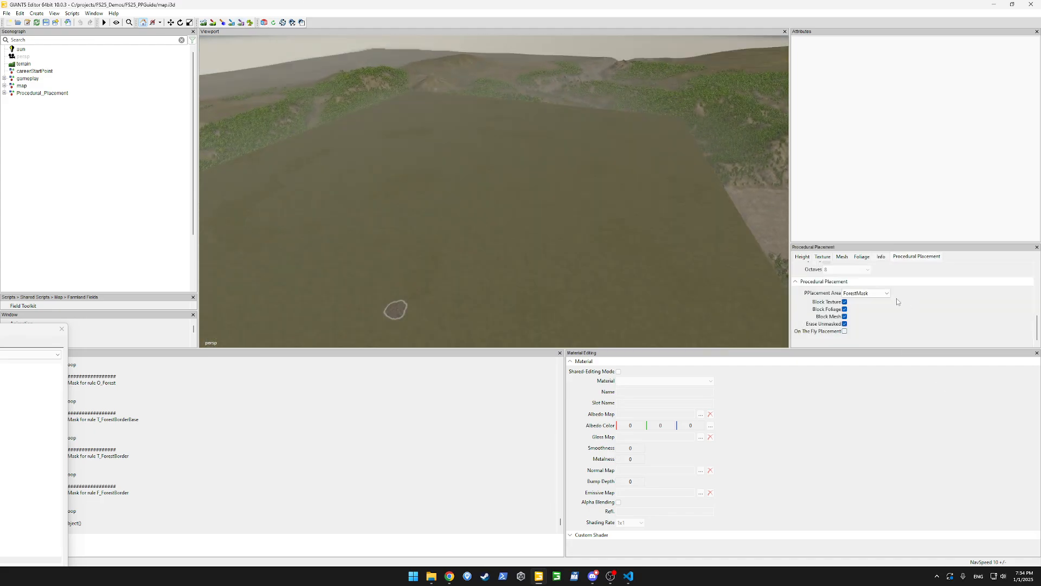
left_click(866, 293)
left_click(870, 325)
Paint the Everything area over the entire terrain with the brush size set to 1000.
left_click_drag(946, 244, 946, 69)
left_click_drag(859, 112, 880, 112)
double_click(876, 111)
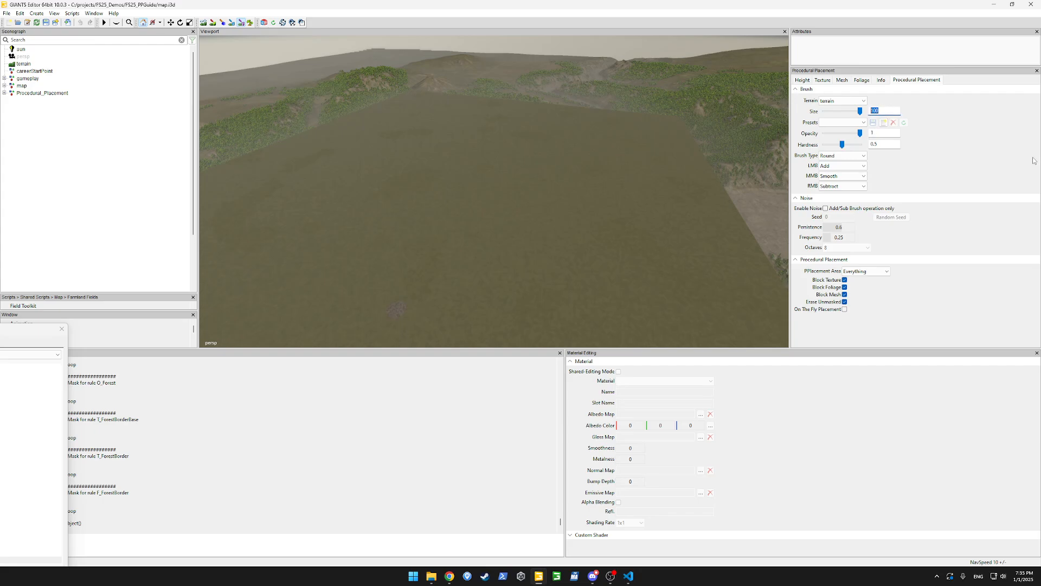
type("10")
key("Return")
mouse_move(606, 140)
left_mouse_down()
mouse_move(630, 113)
mouse_move(391, 92)
left_mouse_up()
left_click_drag(361, 155, 658, 183)
mouse_move(636, 329)
left_mouse_down()
mouse_move(245, 260)
mouse_move(218, 174)
mouse_move(334, 206)
mouse_move(336, 185)
left_mouse_up()
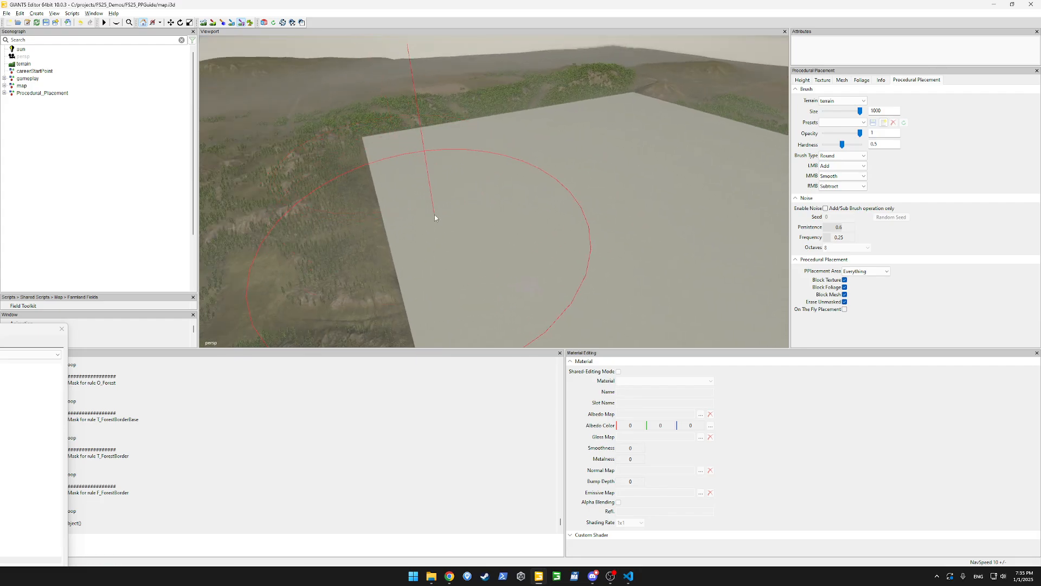
mouse_move(434, 214)
left_mouse_down("alt")
mouse_move(659, 280)
mouse_move(600, 224)
left_mouse_up("alt")
left_click(599, 223)
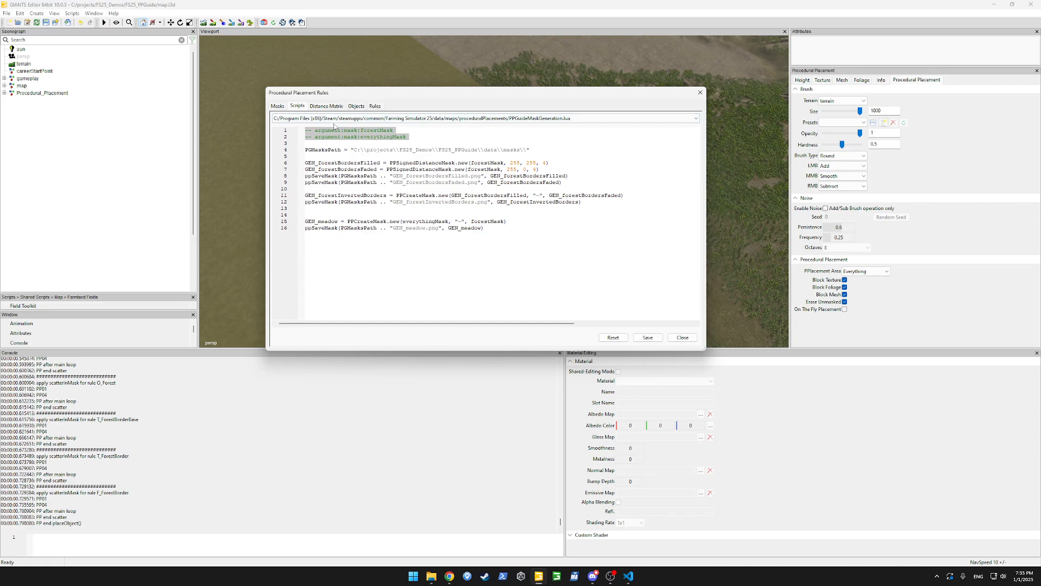
Save the script and the map, and check the Everything.png mask in the masks folder in File Explorer.
left_click(648, 337)
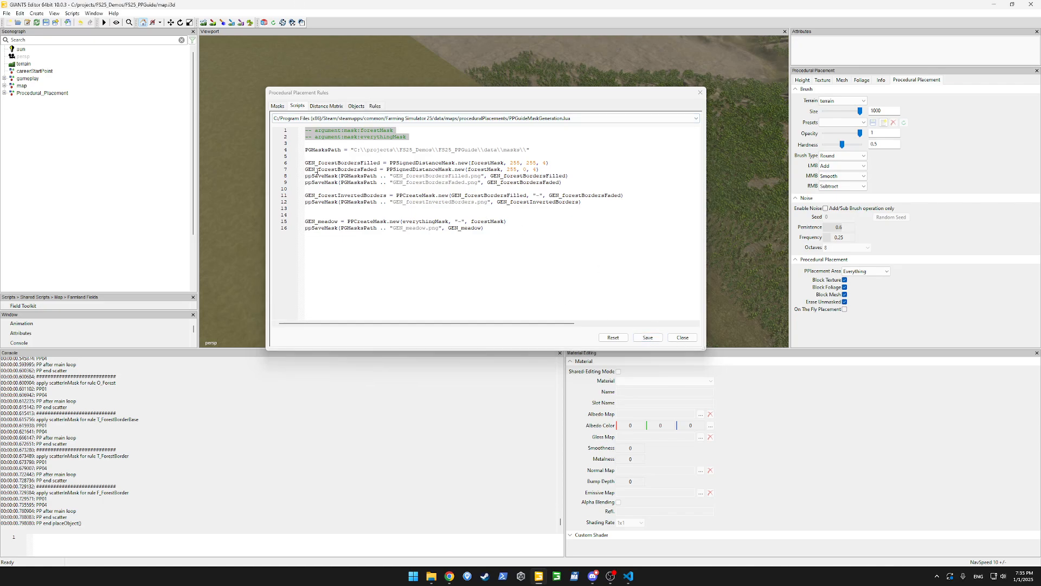
mouse_move(431, 576)
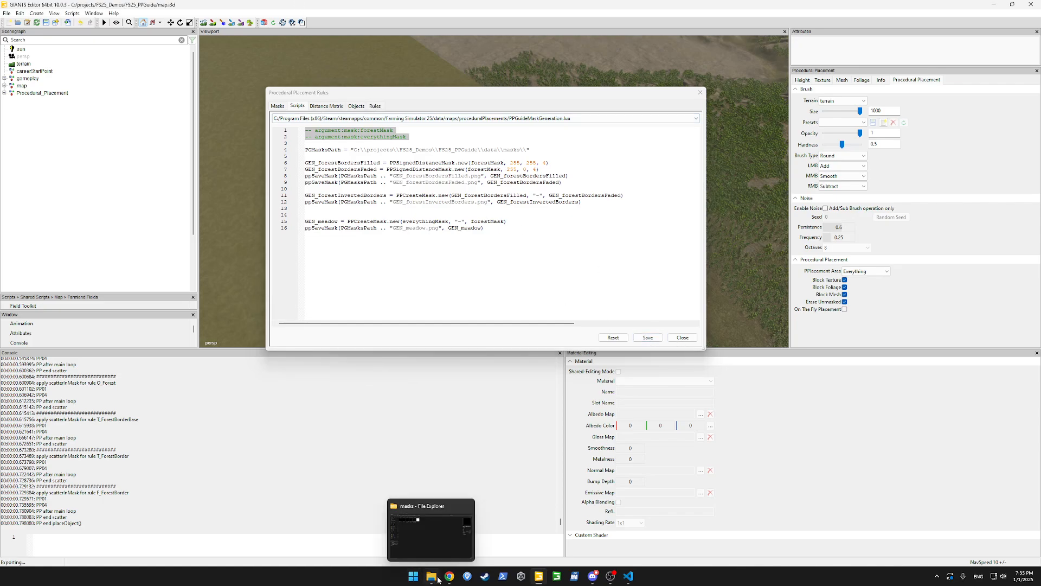
left_click(436, 545)
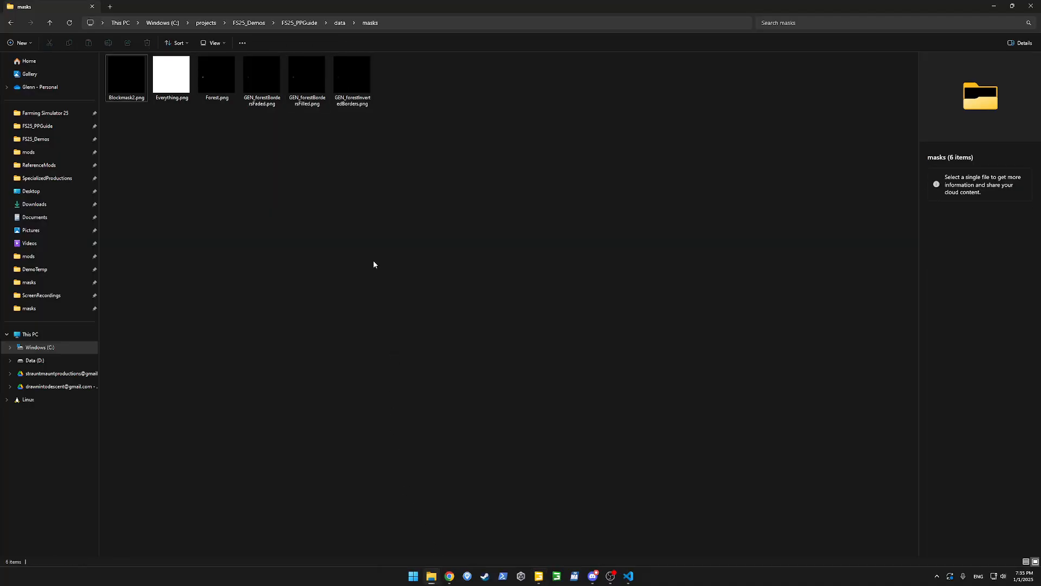
left_click(183, 99)
left_click(401, 271)
key("alt+Tab")
left_click(408, 243)
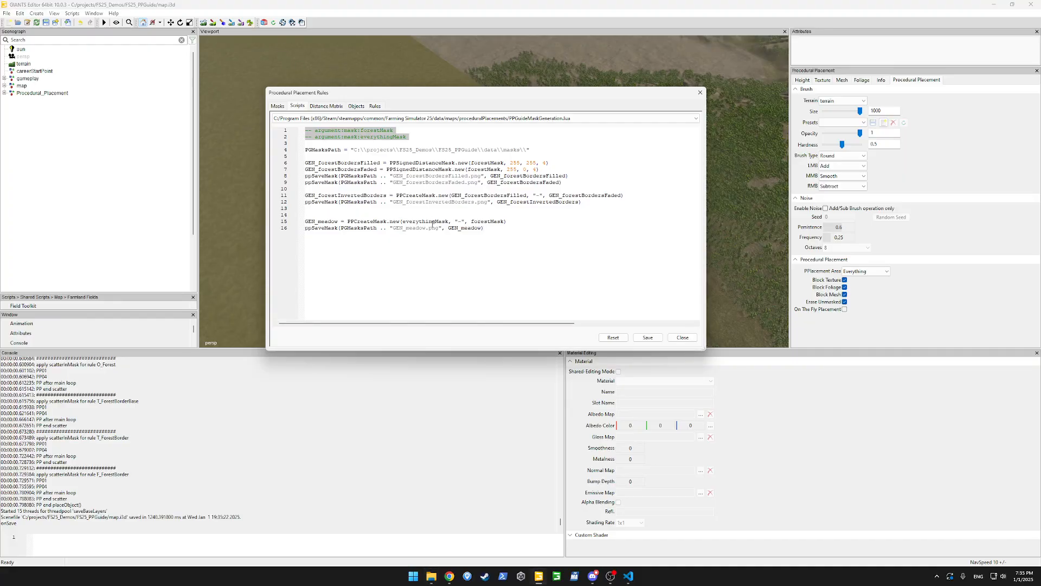
double_click(433, 222)
left_click(500, 227)
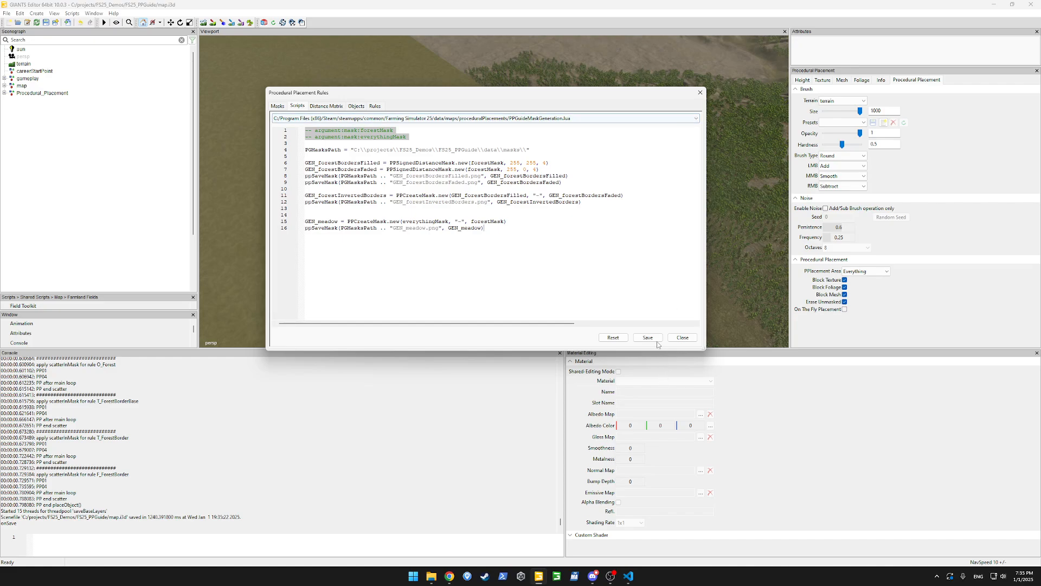
Copy the GEN_meadowUPDT = PPClampedMask.new(GEN_meadowUPDT, 0, 255) line from generateAllMasksFSNAS.lua.
left_click(695, 119)
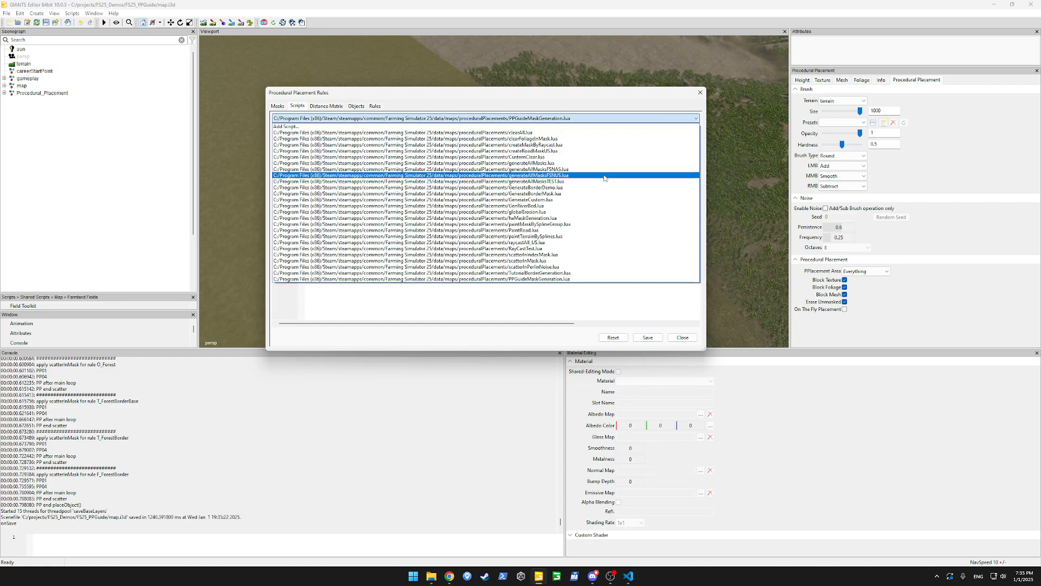
left_click(512, 174)
scroll(512, 209, "down", 11)
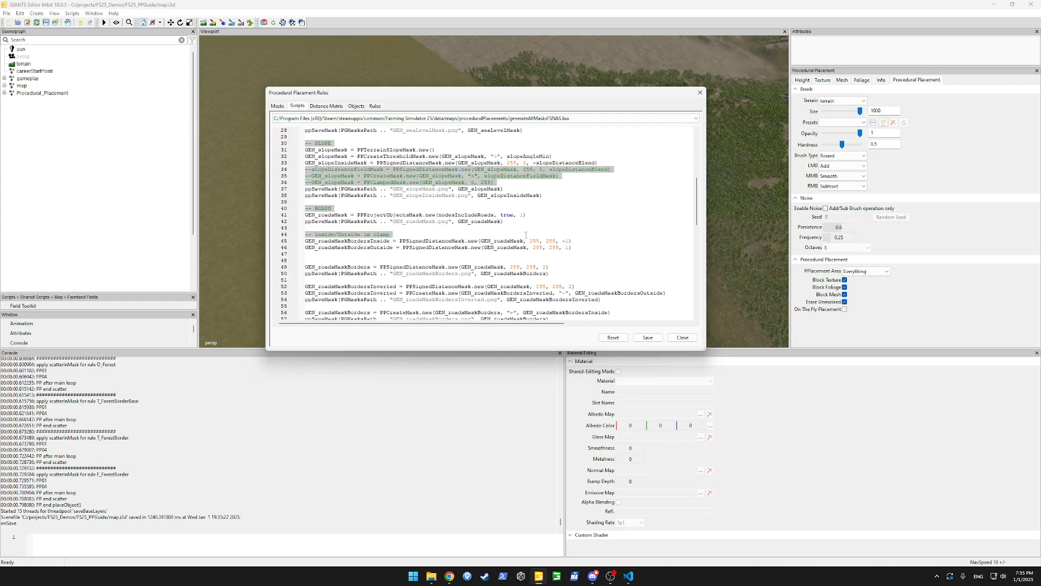
scroll(528, 230, "down", 5)
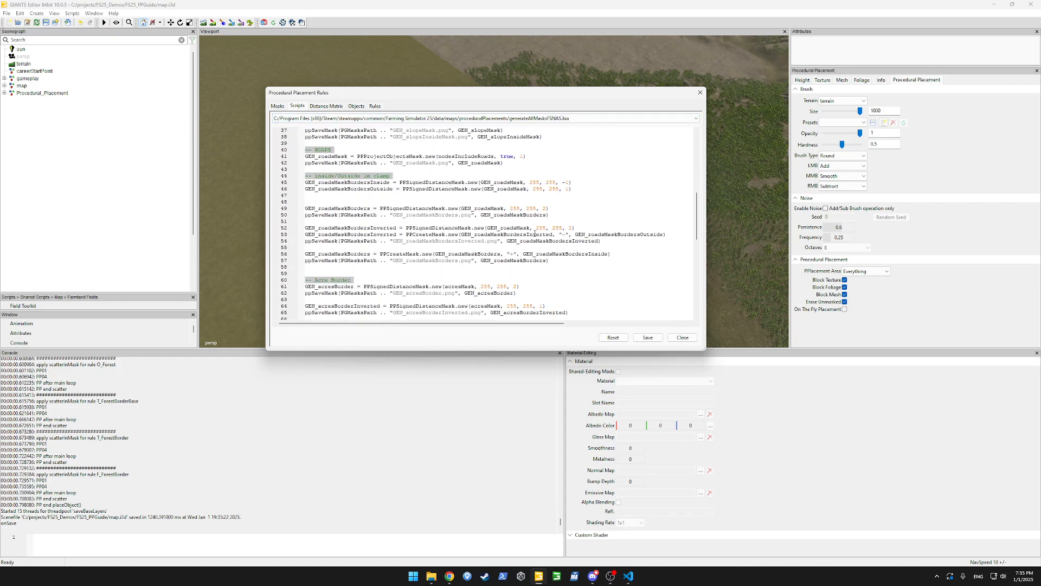
scroll(568, 272, "down", 7)
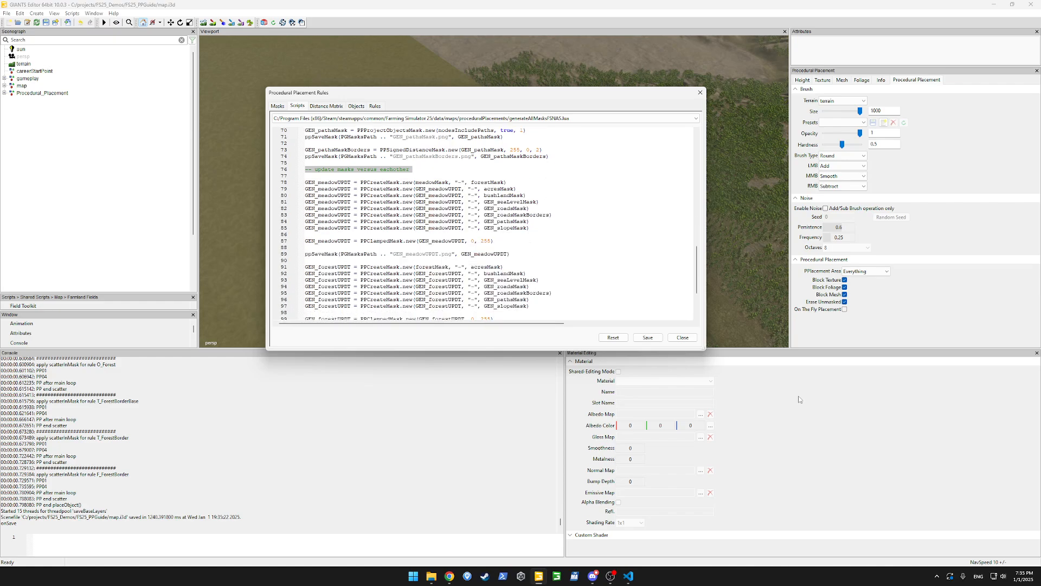
key("shift+Home")
key("ctrl+c")
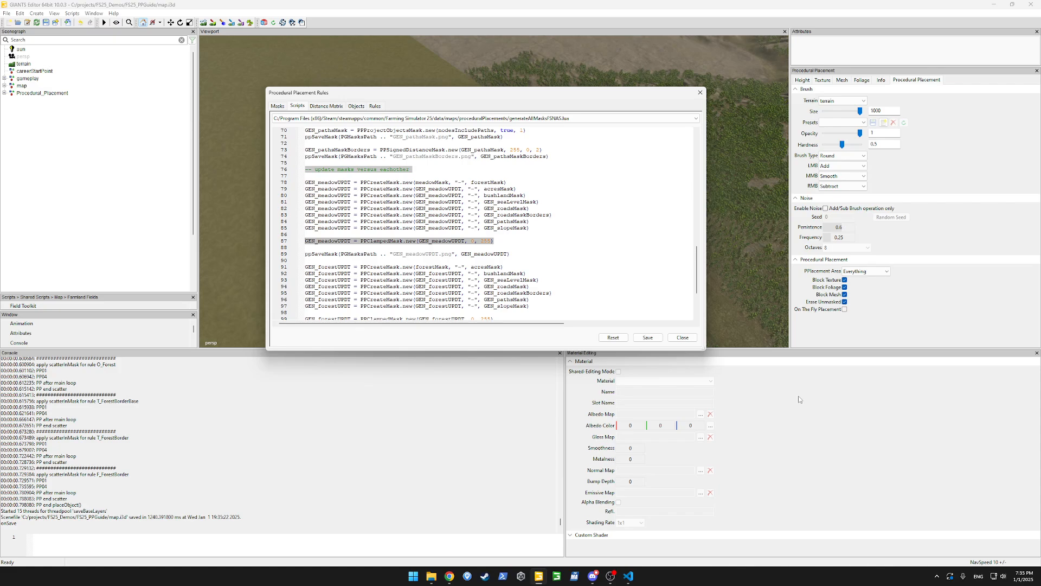
Paste the clamp line below the GEN_meadow creation line in PPGuideMaskGeneration.lua, followed by a blank line.
left_click(540, 119)
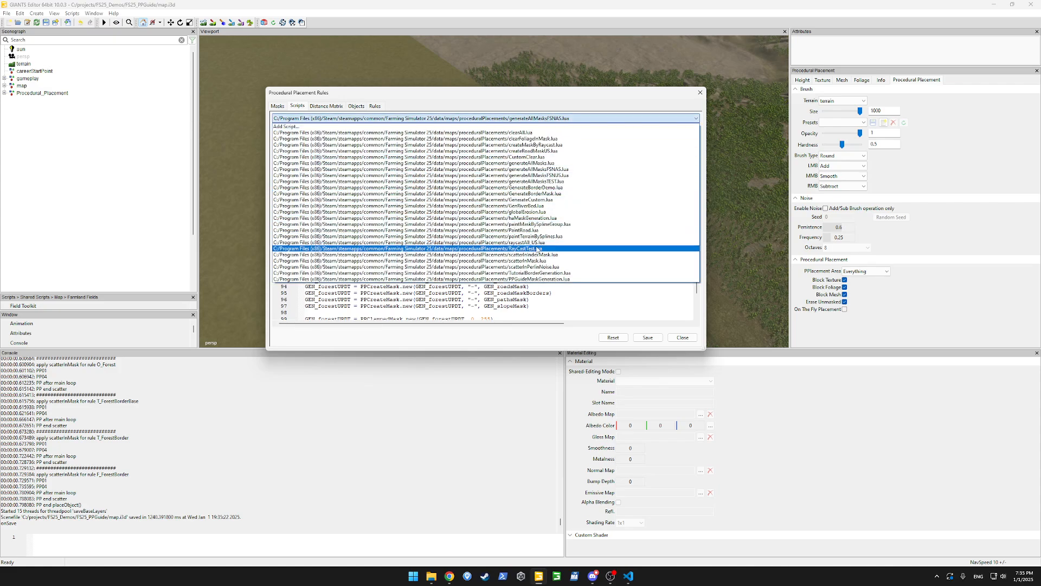
left_click(541, 279)
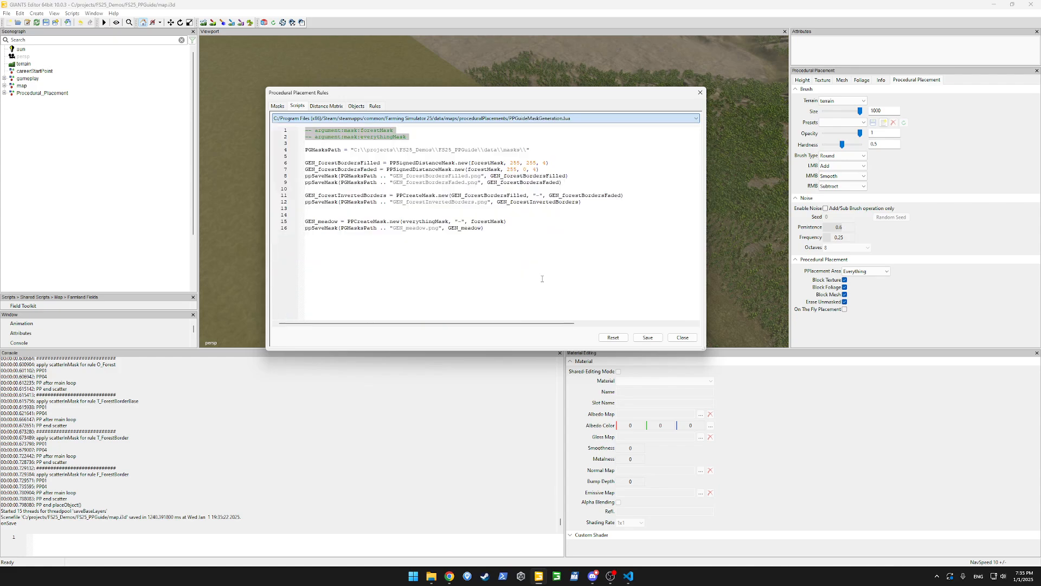
left_click(483, 250)
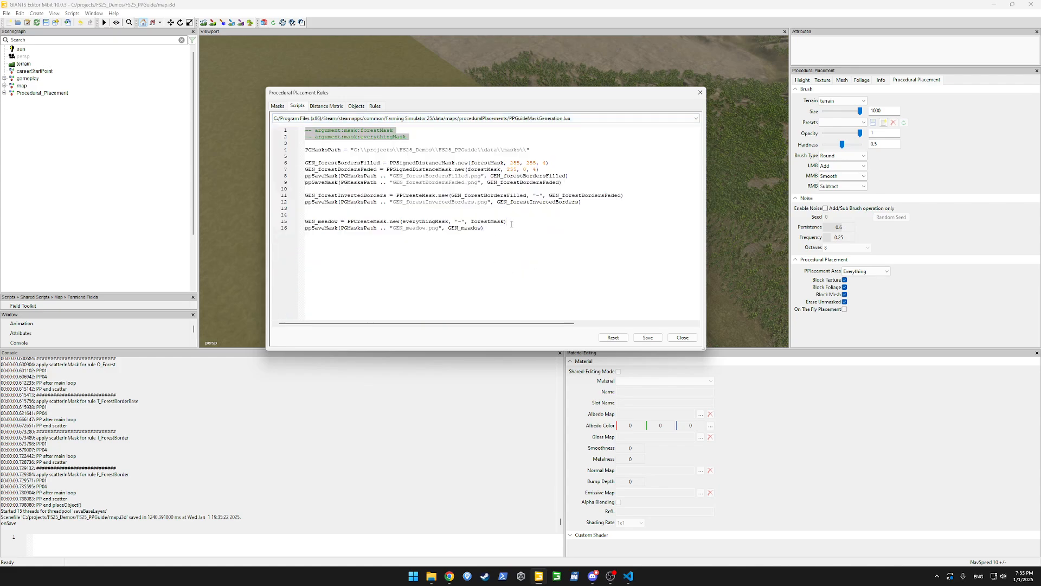
key("Return")
key("ctrl+v")
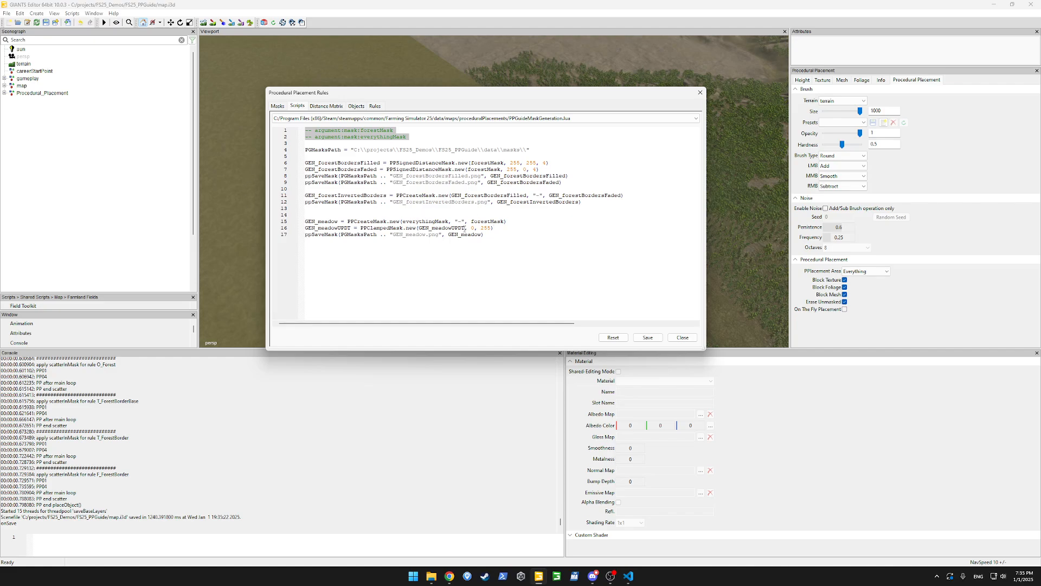
left_click_drag(471, 228, 477, 236)
left_click(442, 220)
key("Return")
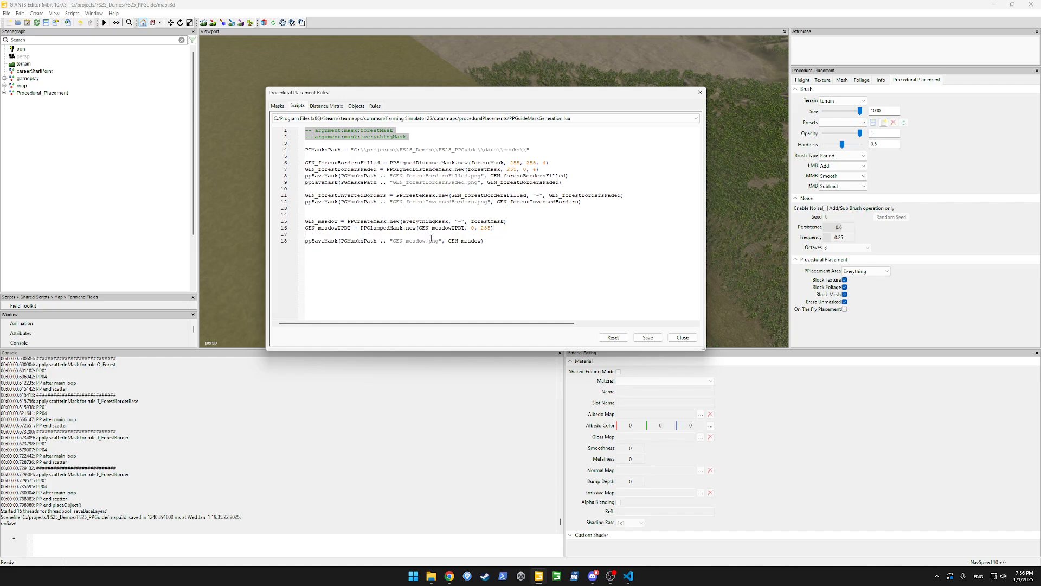
Replace both GEN_meadowUPDT names in the clamp line with GEN_meadow and save the script.
double_click(328, 222)
key("ctrl+c")
double_click(442, 228)
key("ctrl+v")
double_click(325, 228)
key("ctrl+v")
left_click(647, 337)
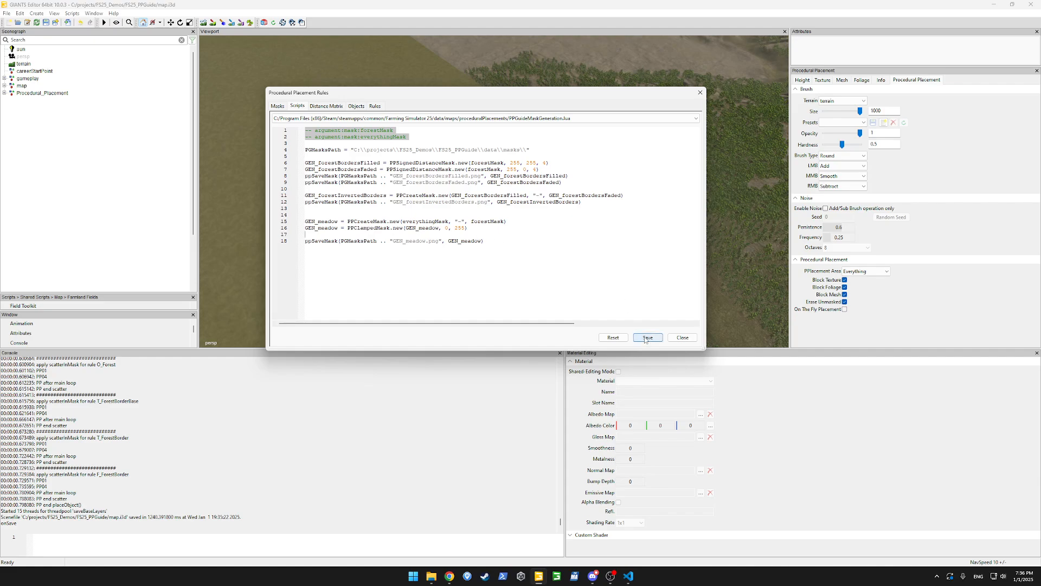
Run object placement with the enabled rules and open the mask choices of the T_Grass rule.
left_click(375, 106)
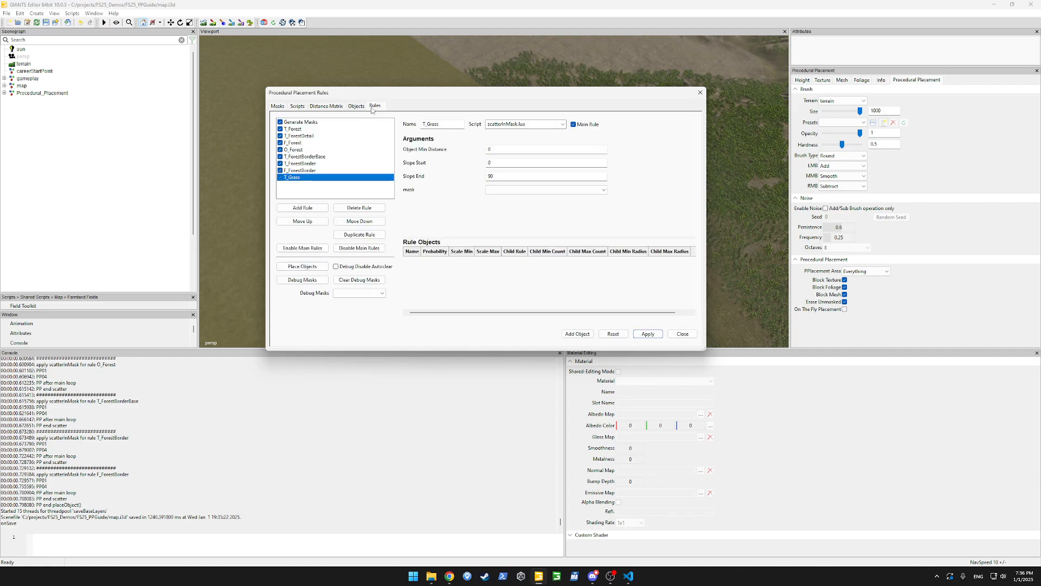
left_click(307, 266)
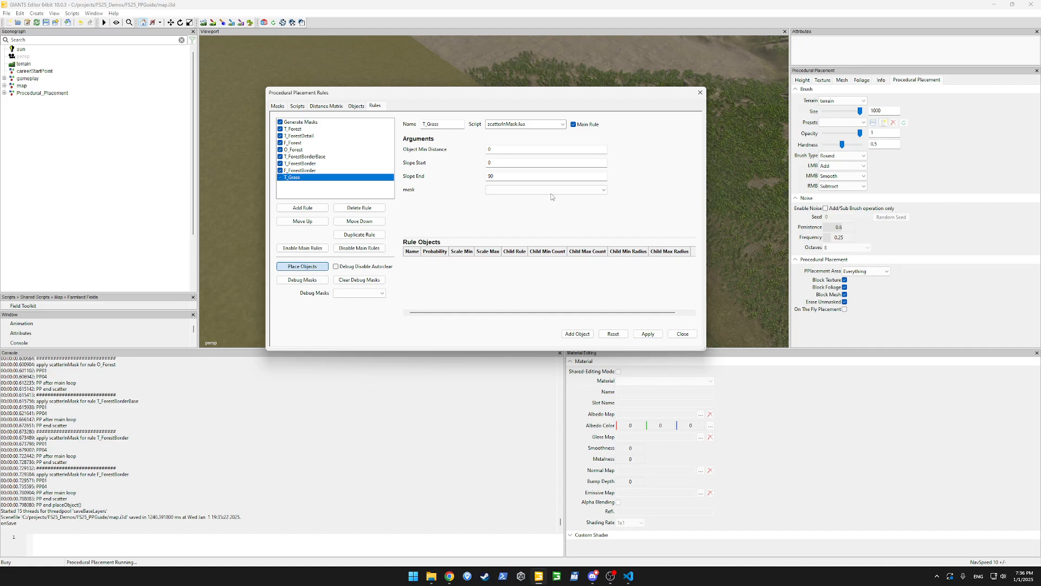
left_click(524, 191)
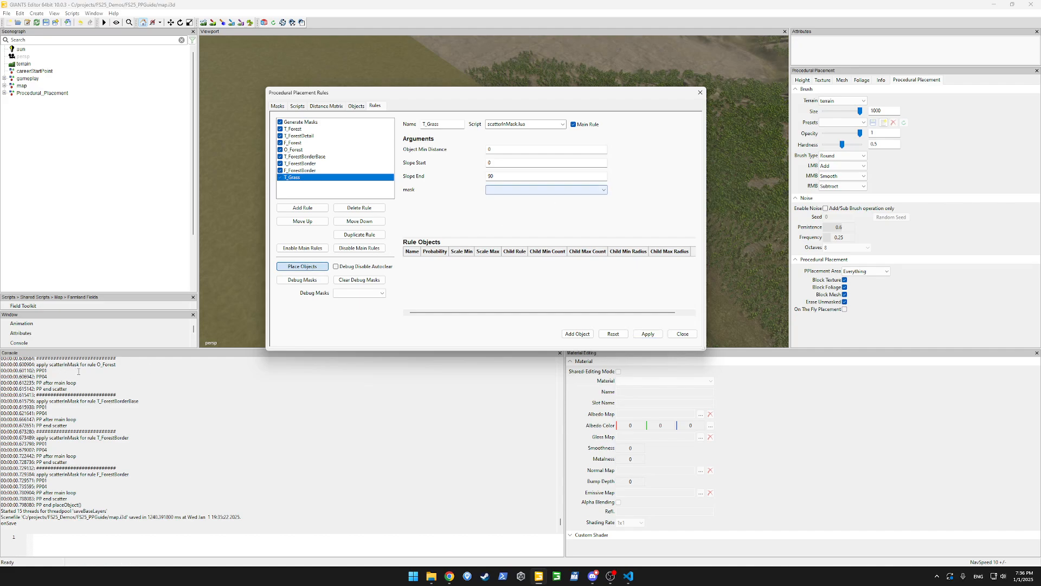
Examine the console output of the placement run and check the refreshed masks folder for the GEN_meadow mask.
scroll(73, 401, "up", 9)
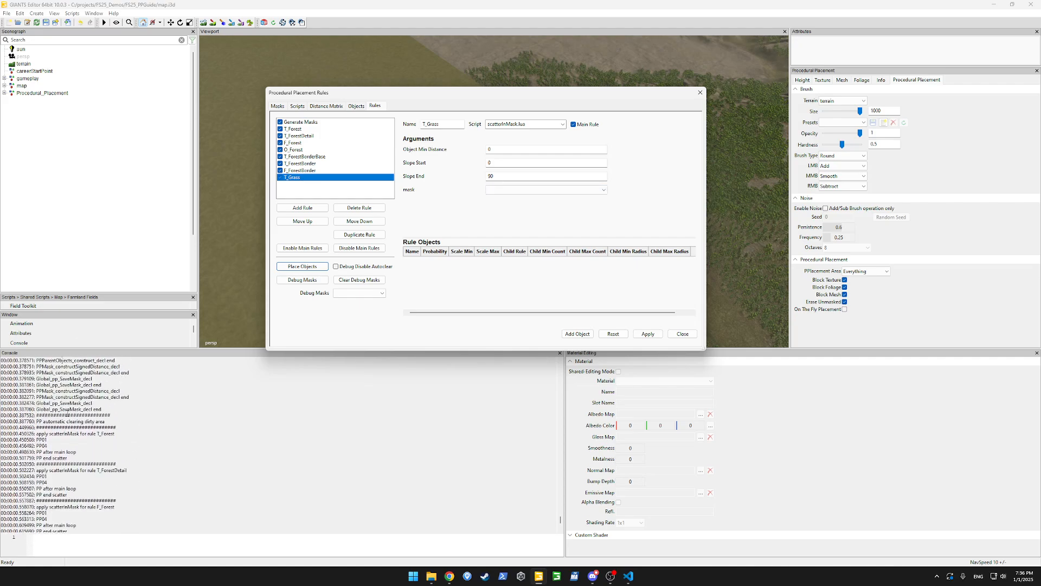
scroll(67, 414, "up", 10)
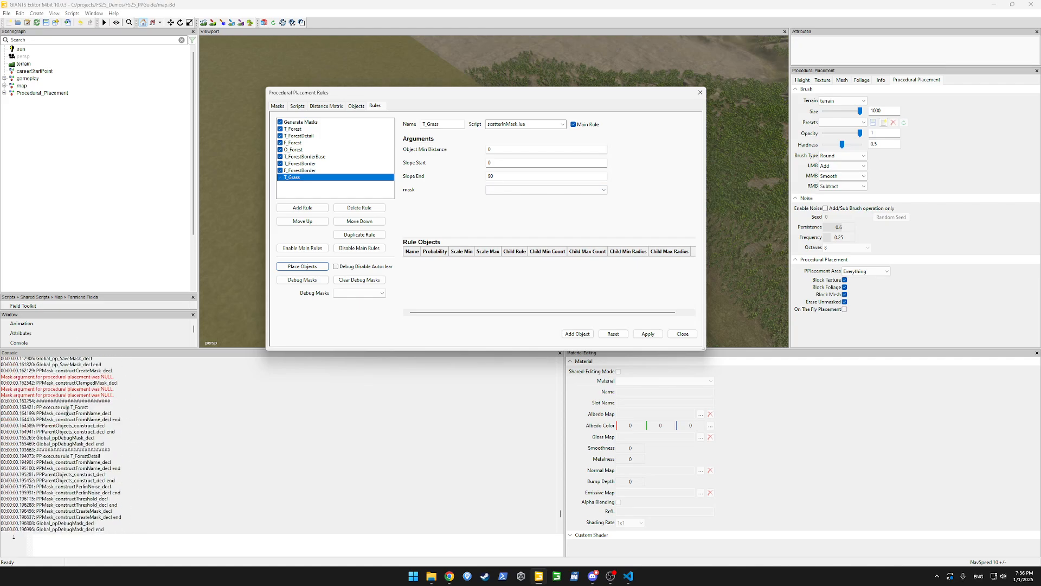
scroll(80, 385, "down", 10)
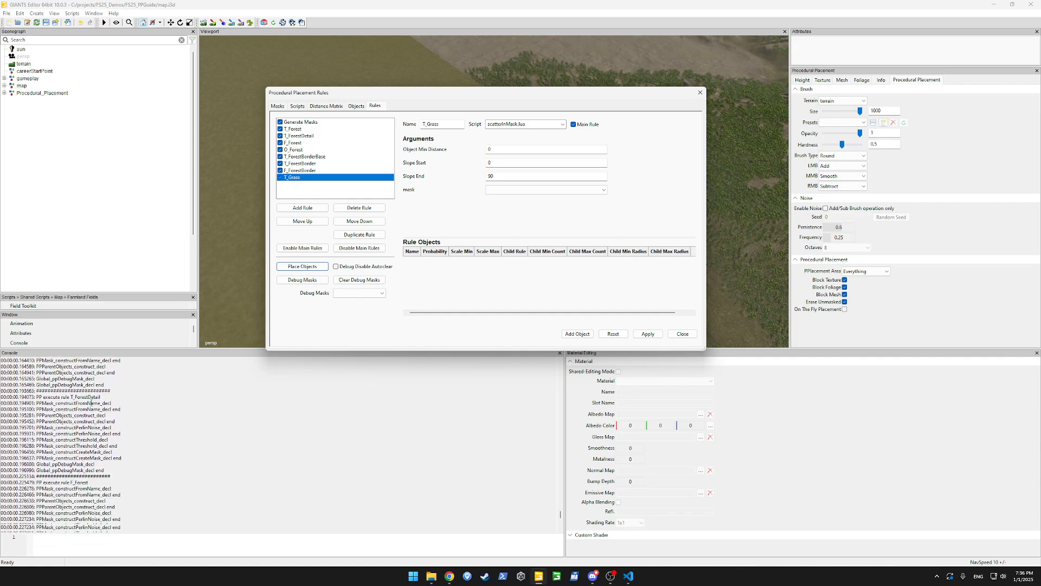
mouse_move(434, 576)
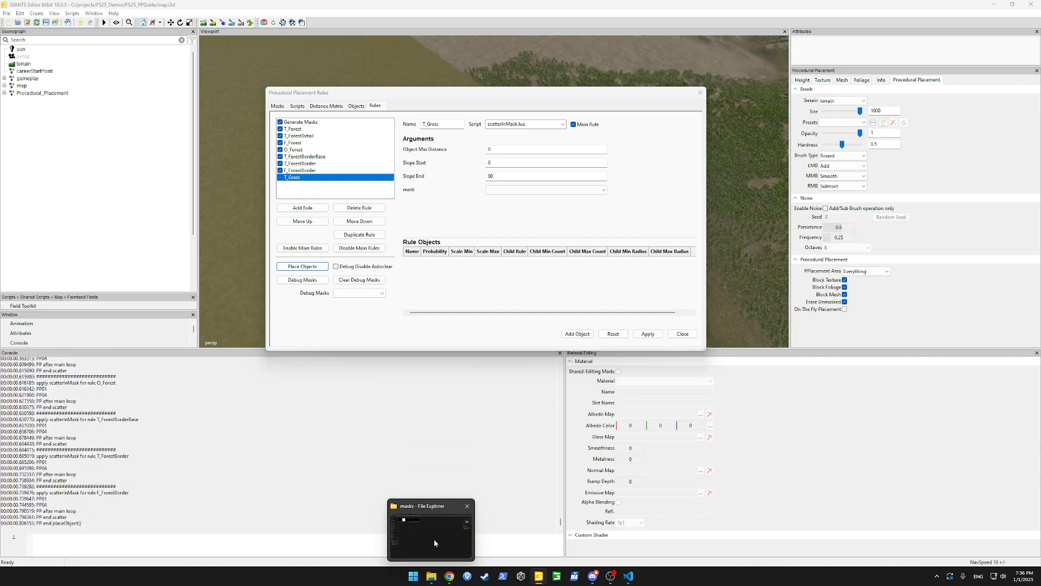
left_click(434, 537)
key("F5")
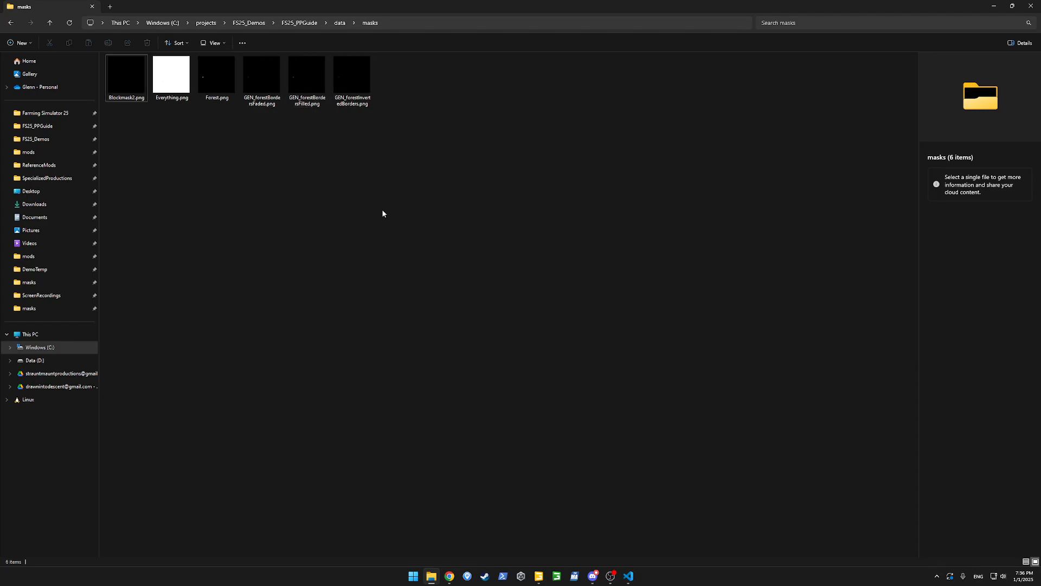
key("alt+Tab")
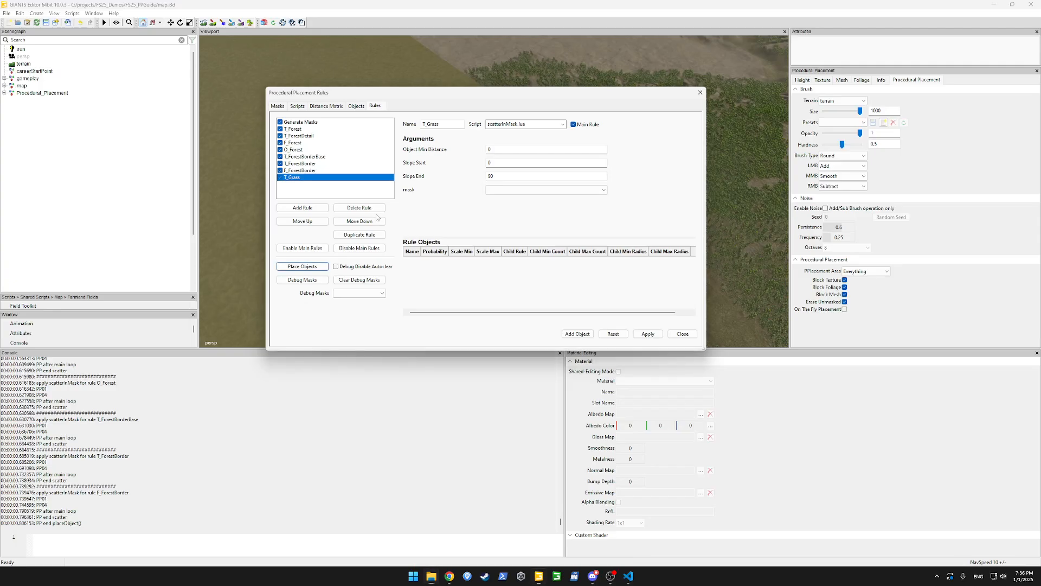
Set the everythingMask argument of the Generate Masks rule to Everything and apply the change.
left_click(304, 123)
left_click(534, 203)
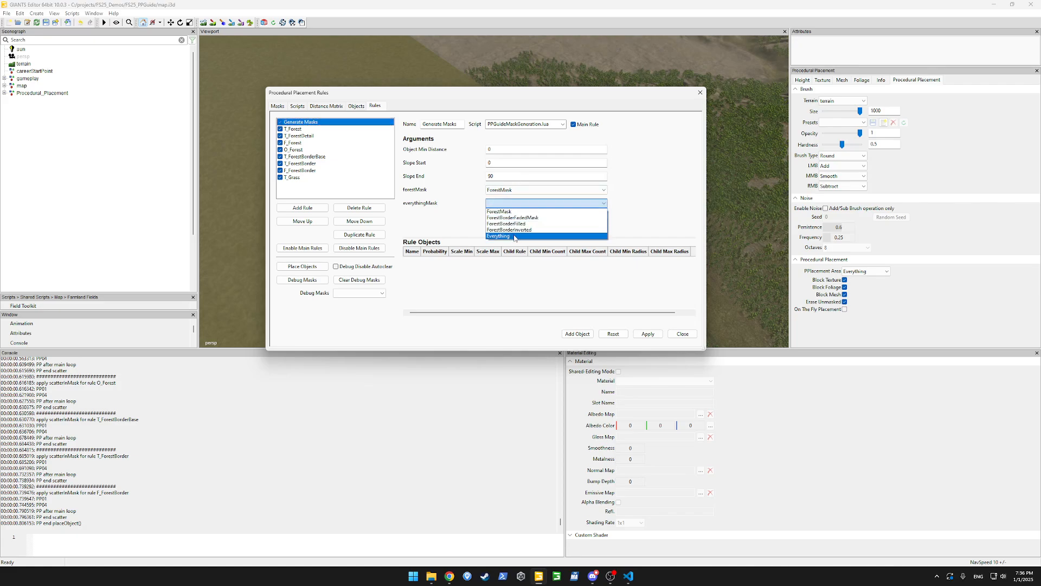
left_click(515, 237)
left_click(321, 444)
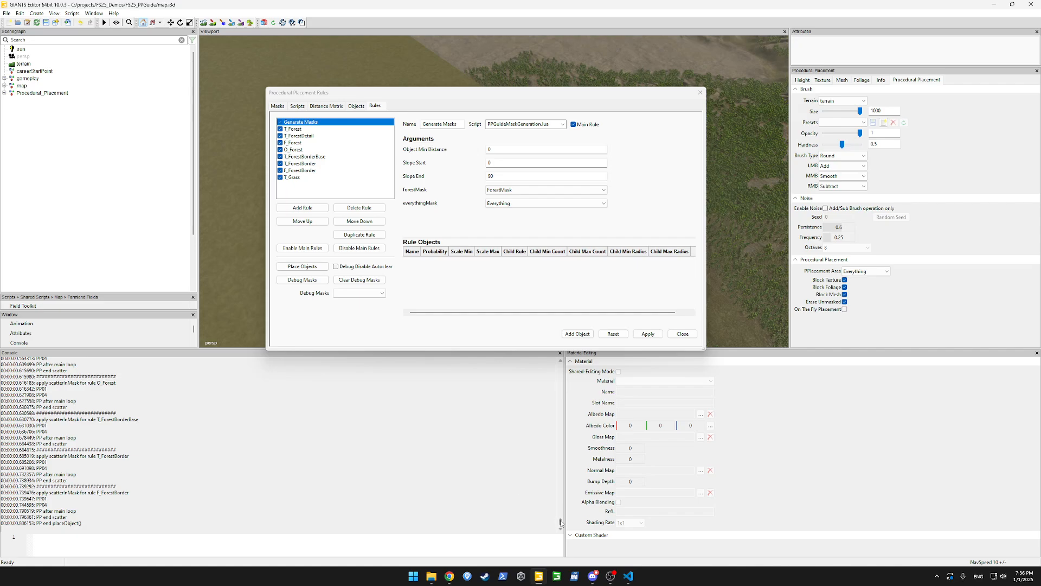
left_click_drag(561, 520, 562, 515)
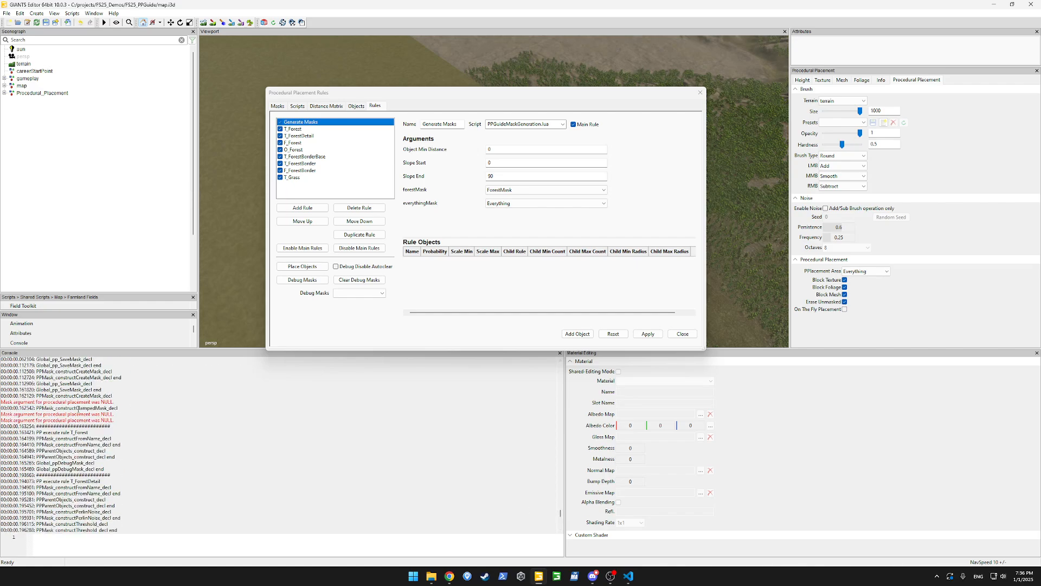
left_click(652, 333)
Rerun object placement with the updated Generate Masks rule and check the latest console output.
left_click(308, 269)
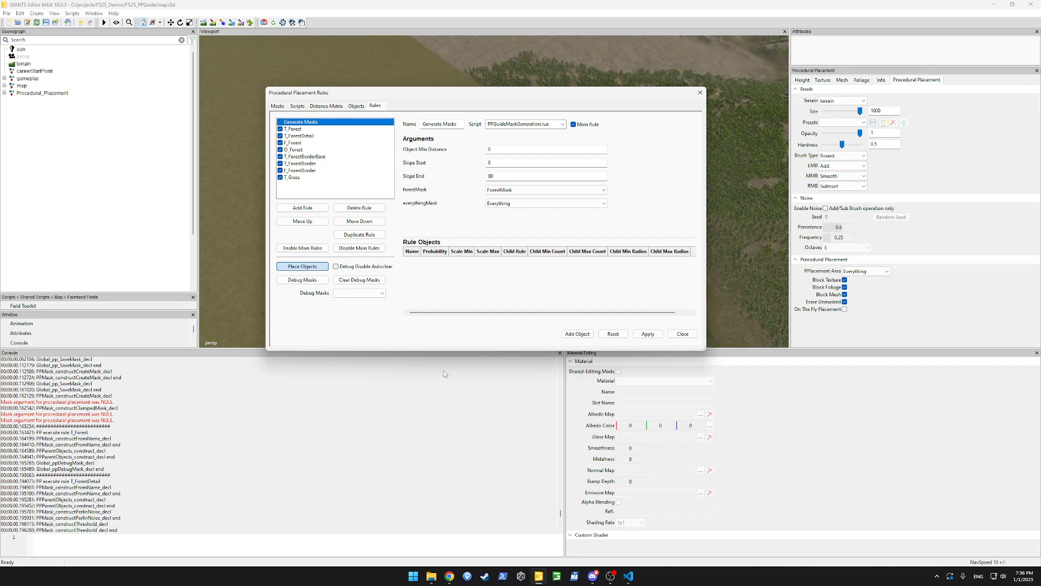
left_click_drag(560, 513, 563, 546)
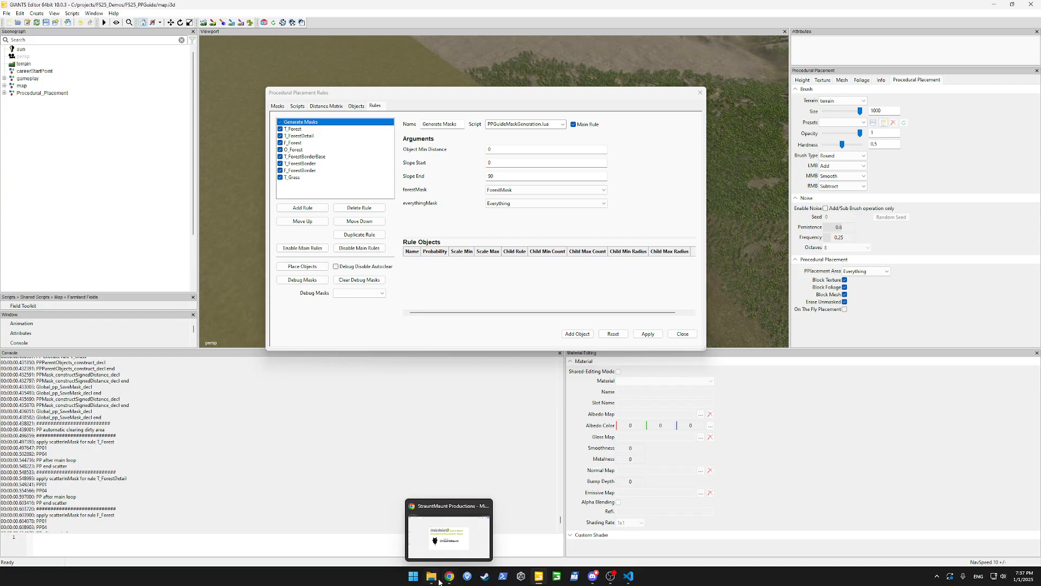
View the generated GEN_meadow.png from the masks folder in File Explorer, close it and return to GIANTS Editor.
mouse_move(434, 575)
left_click(425, 502)
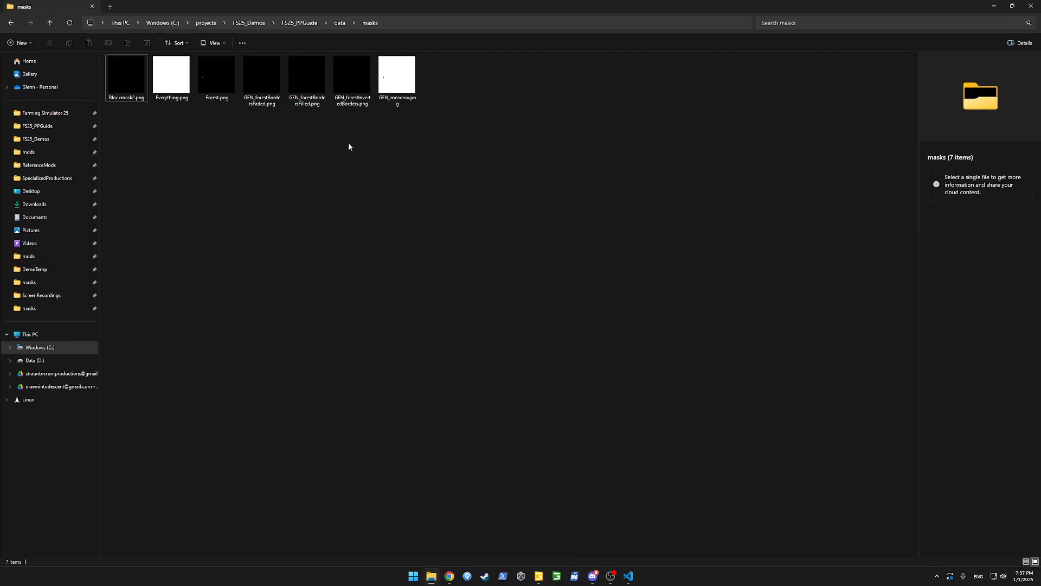
double_click(396, 82)
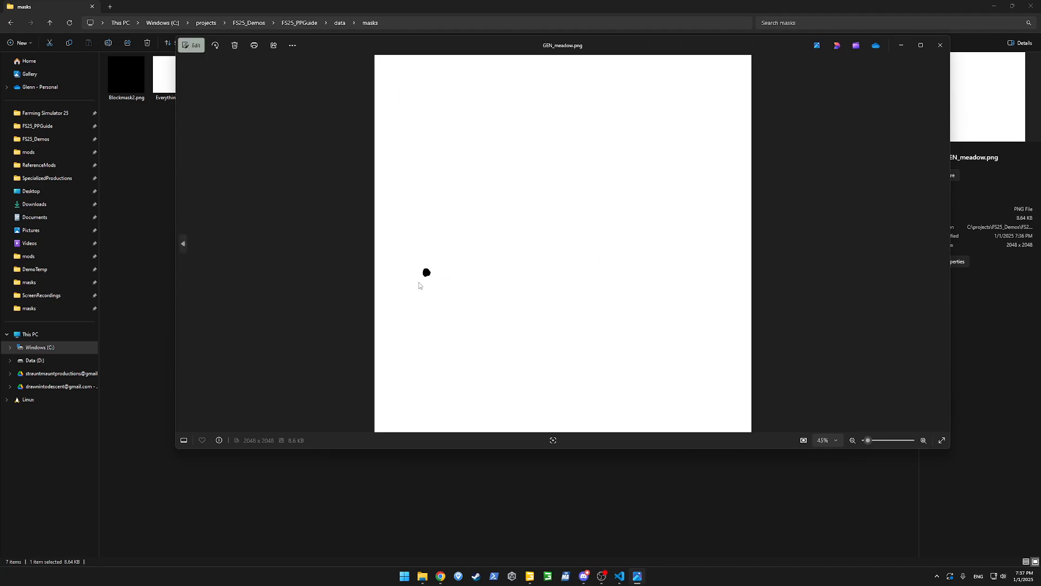
left_click(936, 47)
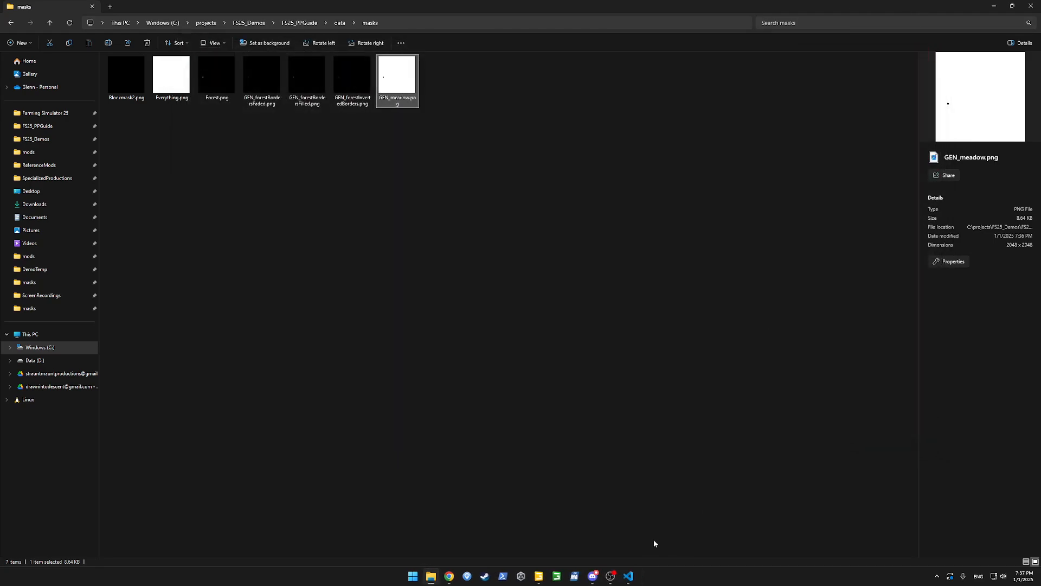
left_click(539, 579)
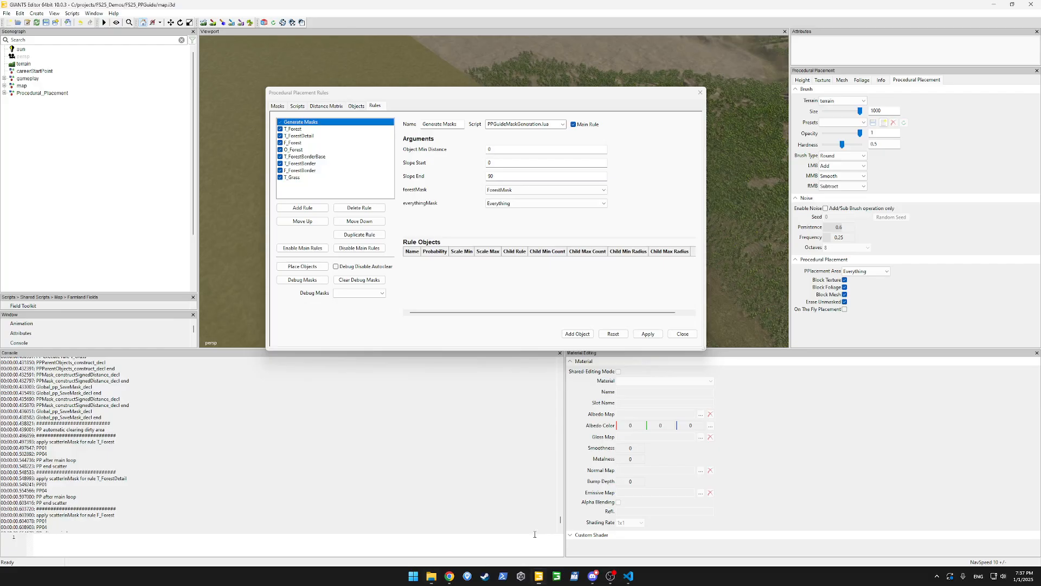
Check the mask choices available to the T_Grass rule without changing its forestMask argument.
left_click(292, 177)
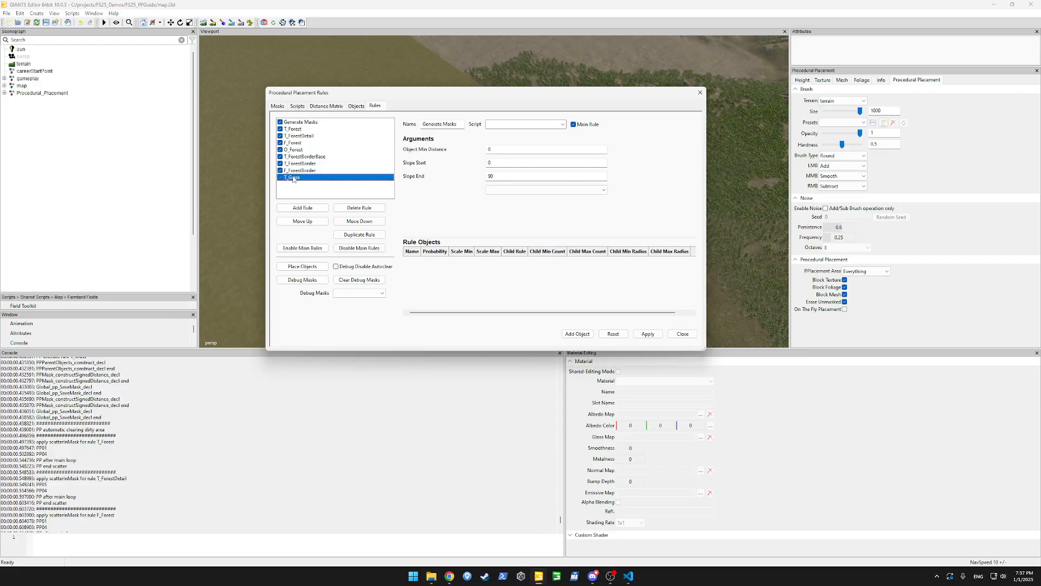
left_click(543, 189)
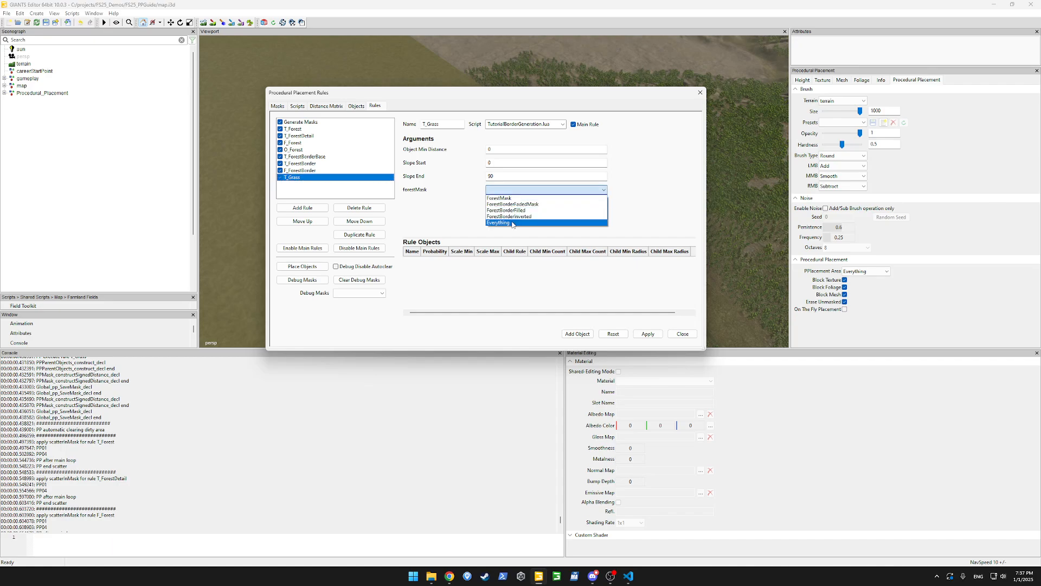
left_click(604, 222)
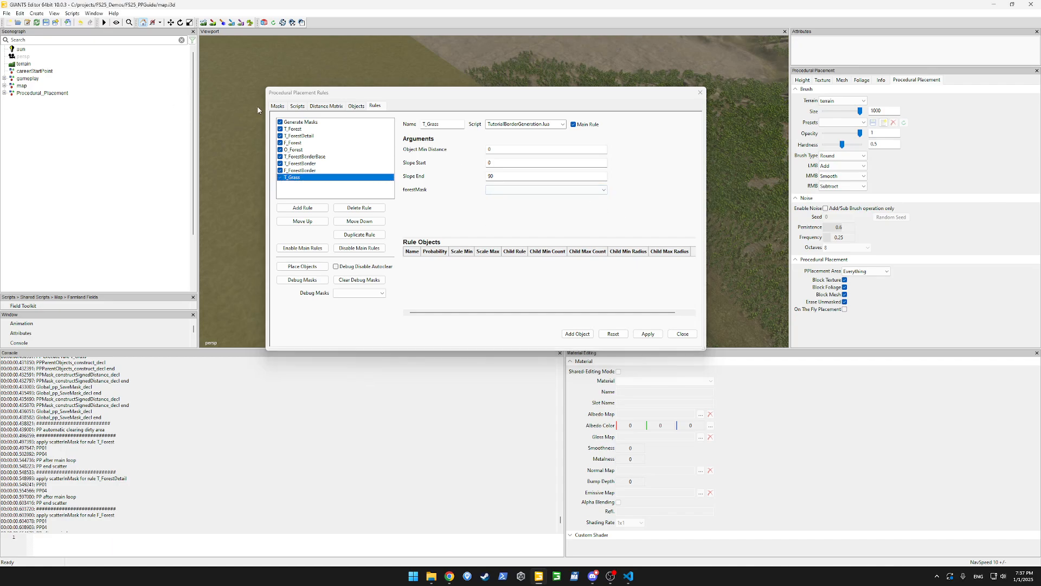
Add a mask named Meadow that uses GEN_meadow.png and apply the mask list.
left_click(277, 106)
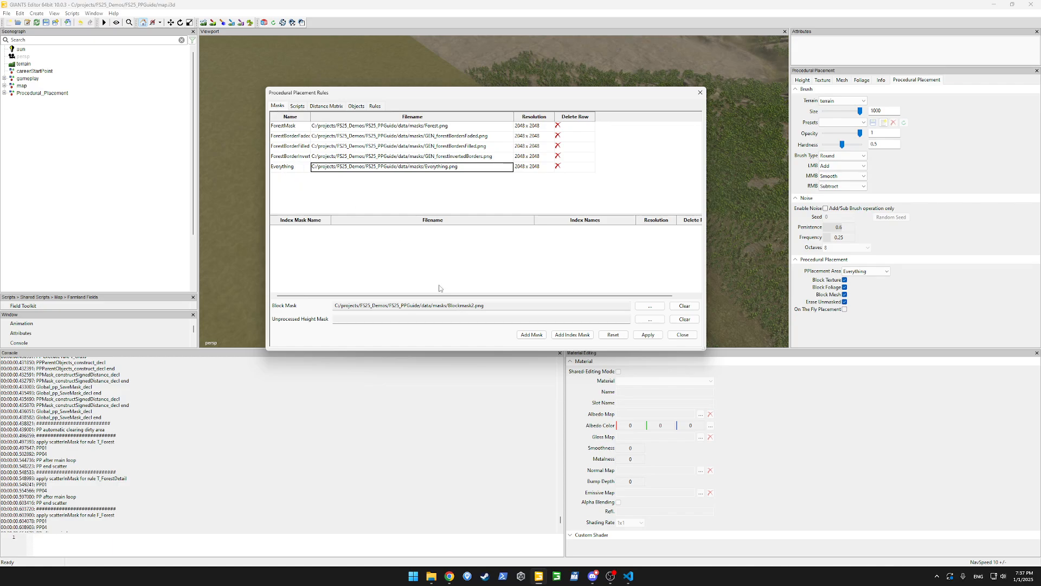
left_click(531, 334)
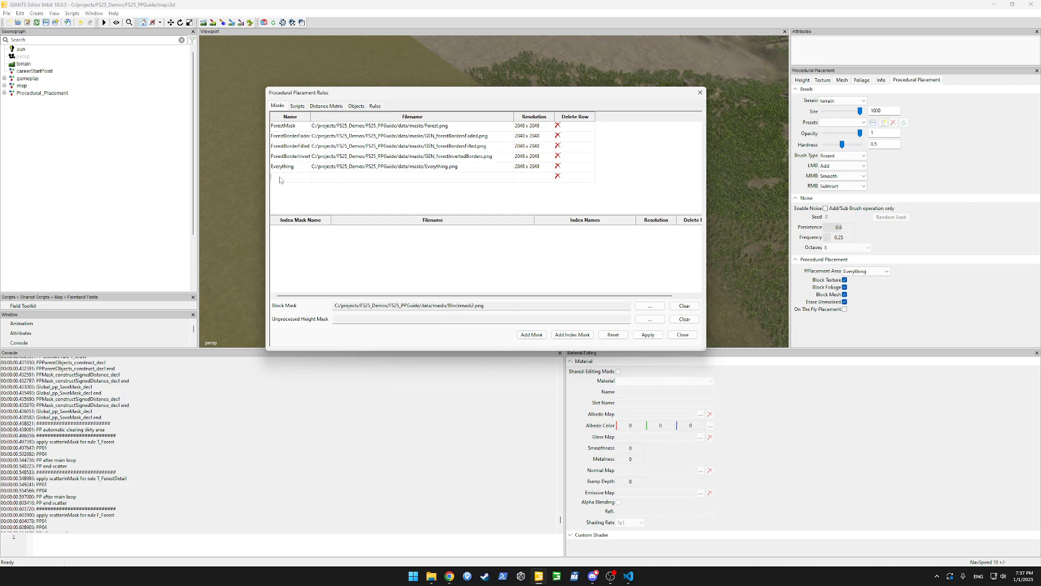
double_click(281, 179)
type("Meadow")
double_click(333, 177)
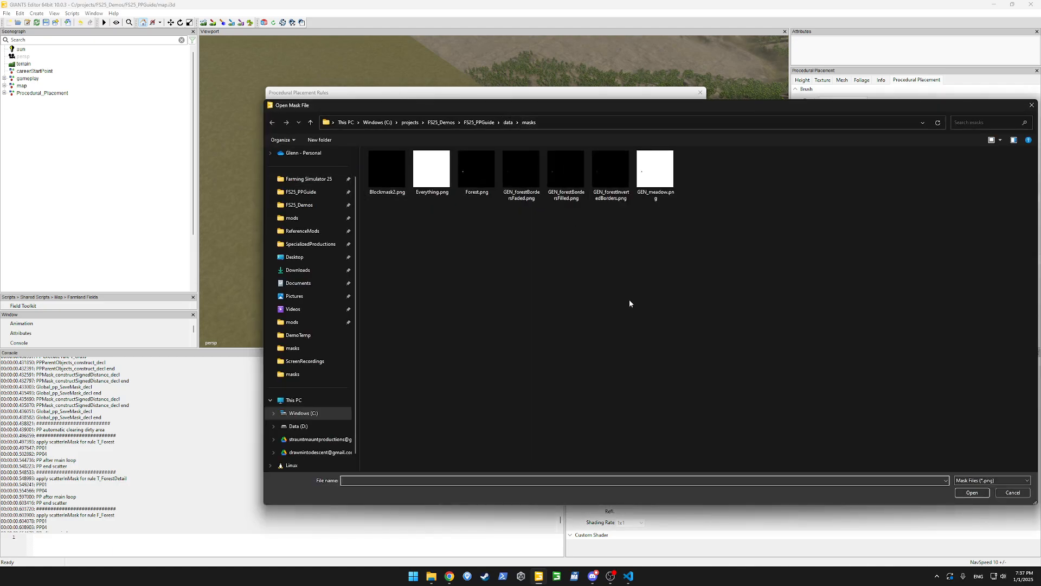
double_click(655, 171)
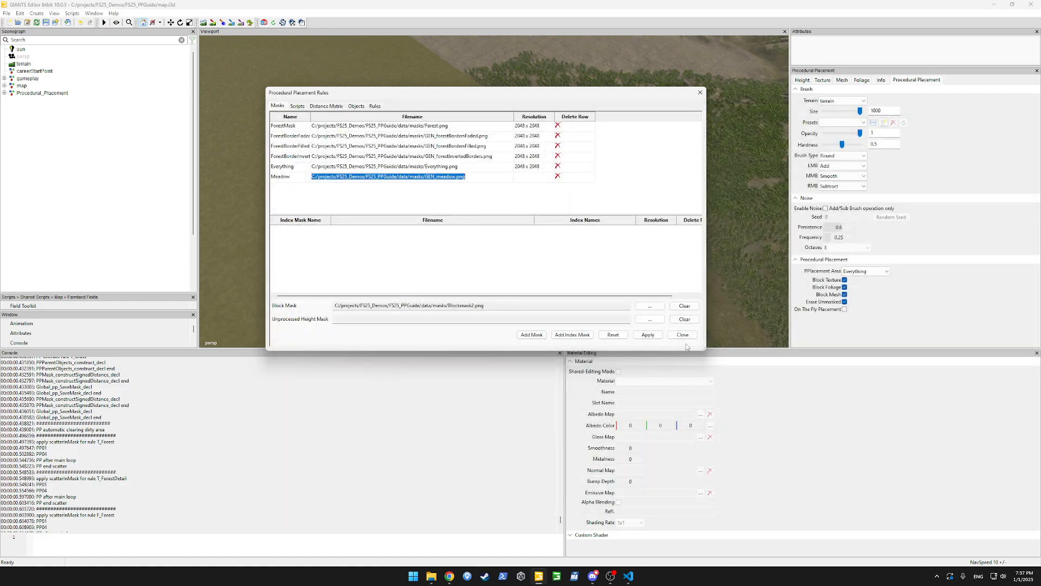
left_click(648, 335)
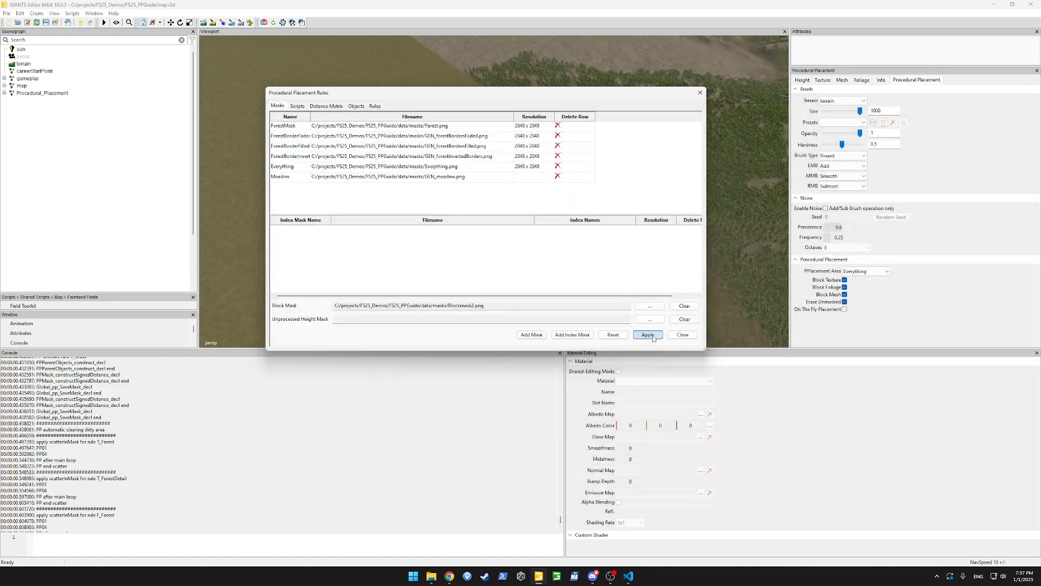
Switch the T_Grass rule's script to scatterInMask.lua and set its mask argument to Meadow.
left_click(375, 107)
left_click(508, 190)
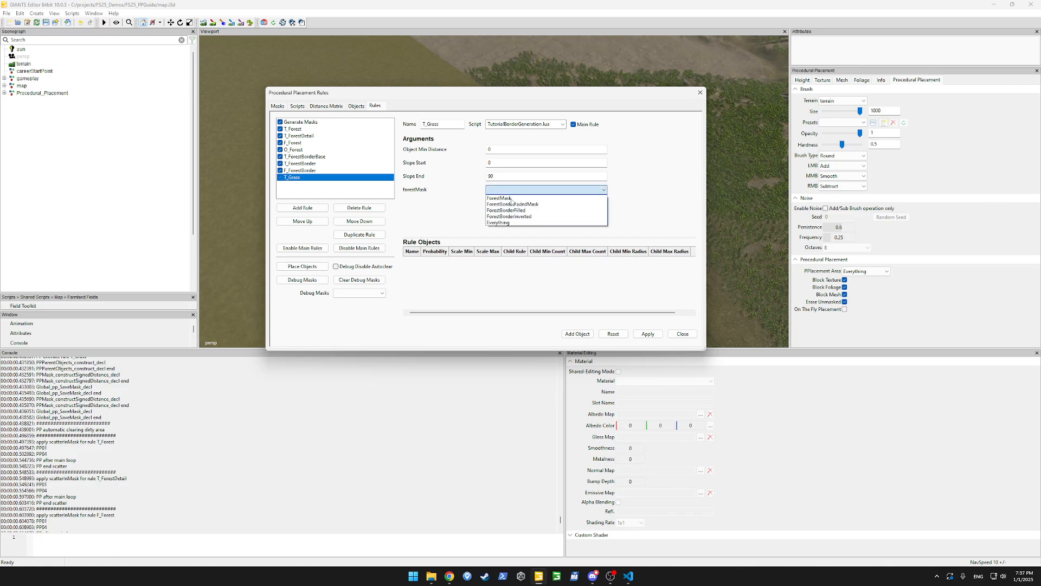
left_click(543, 128)
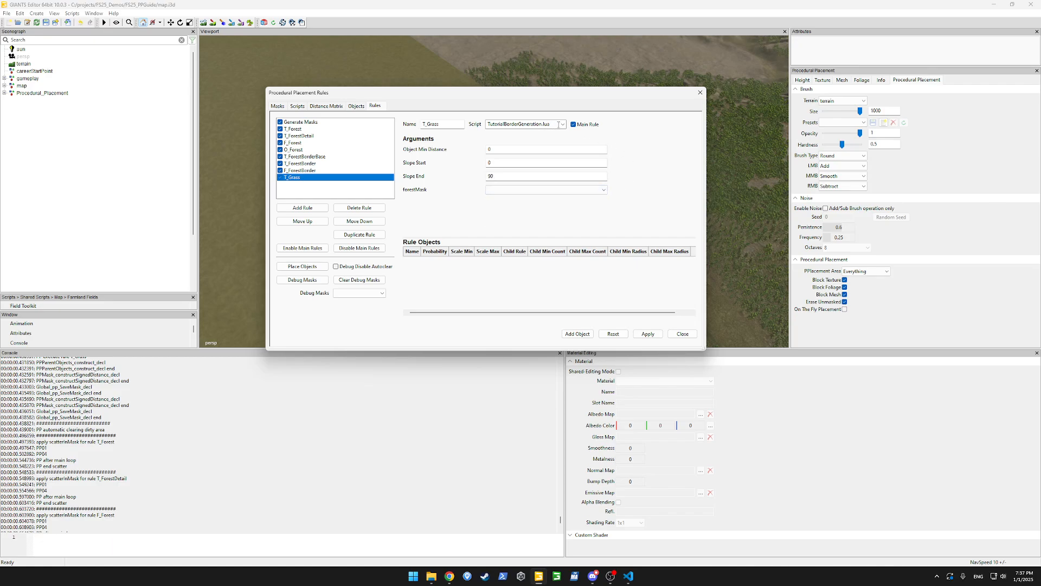
left_click(558, 125)
left_click(537, 264)
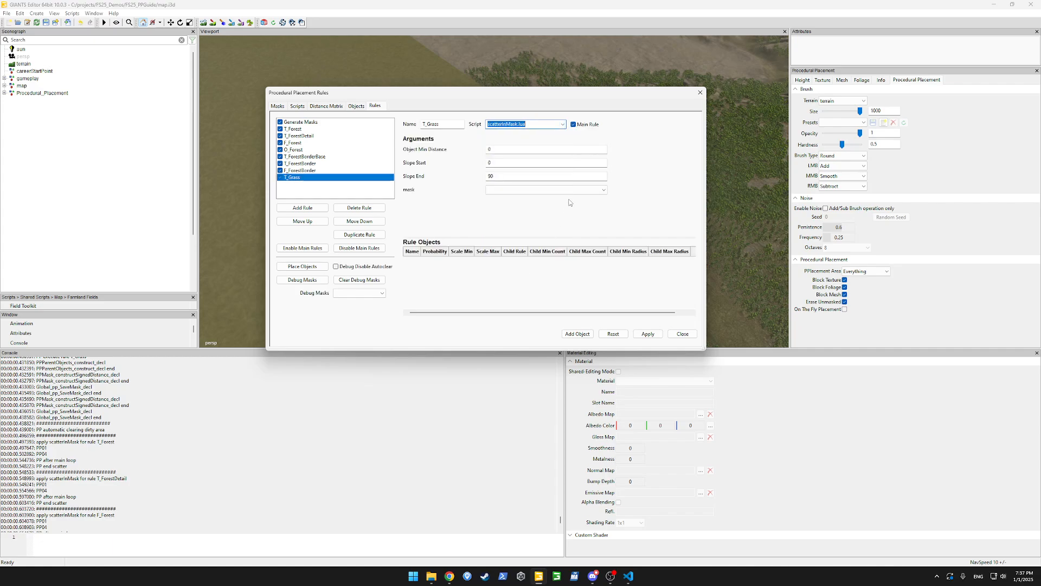
left_click(548, 190)
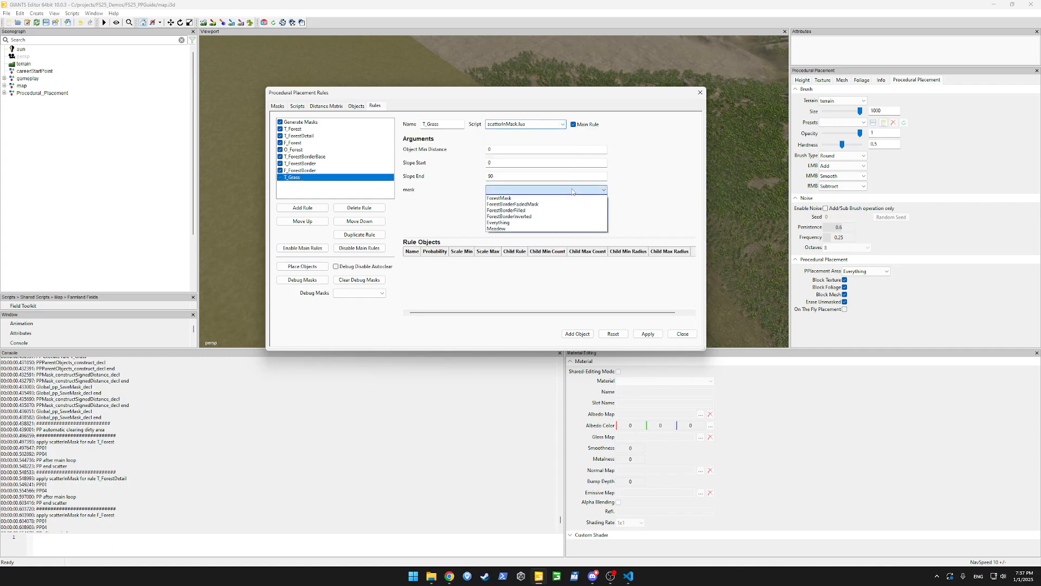
left_click(518, 229)
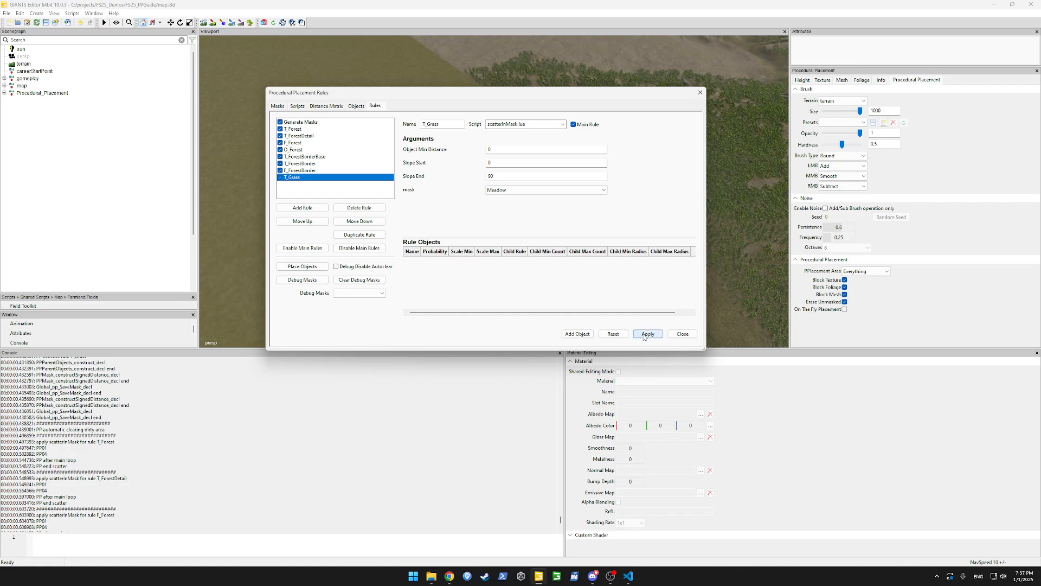
Add the GRASS texture as a rule object of T_Grass and apply the rule.
left_click(577, 334)
double_click(417, 262)
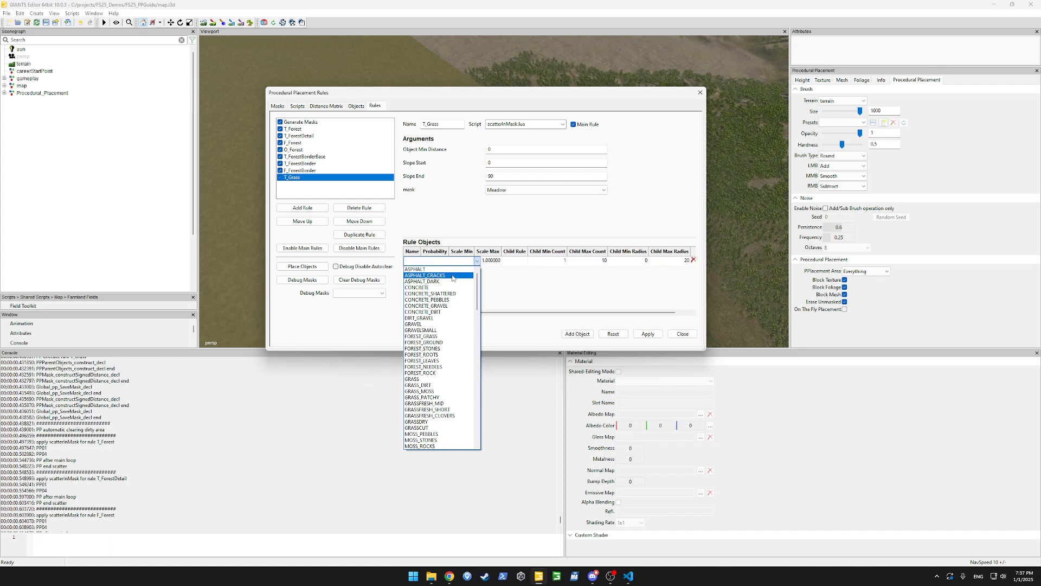
left_click(428, 379)
left_click(645, 334)
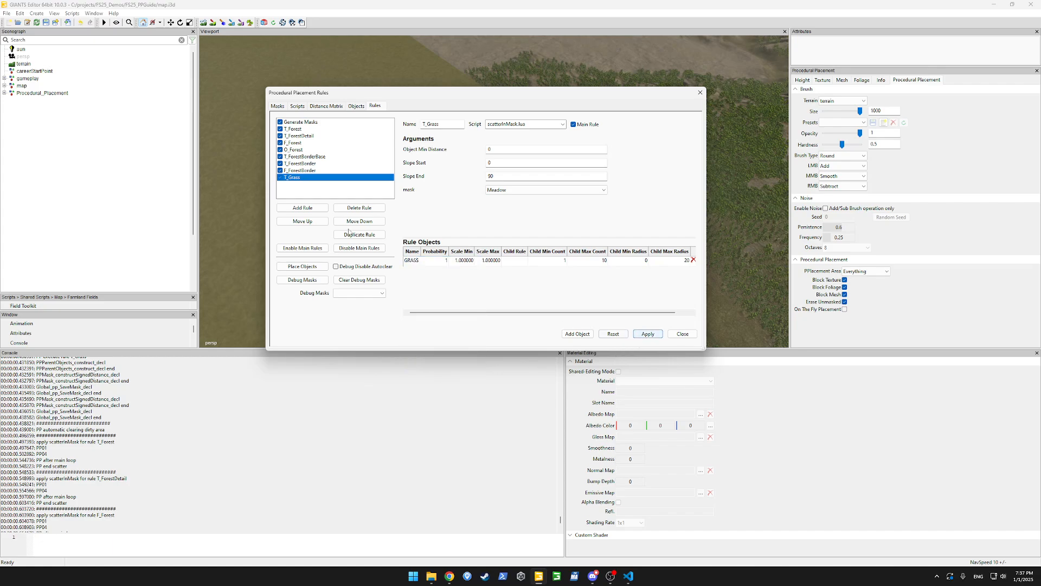
Create a new placement rule named F_Grass.
left_click(312, 209)
type("F_Gr")
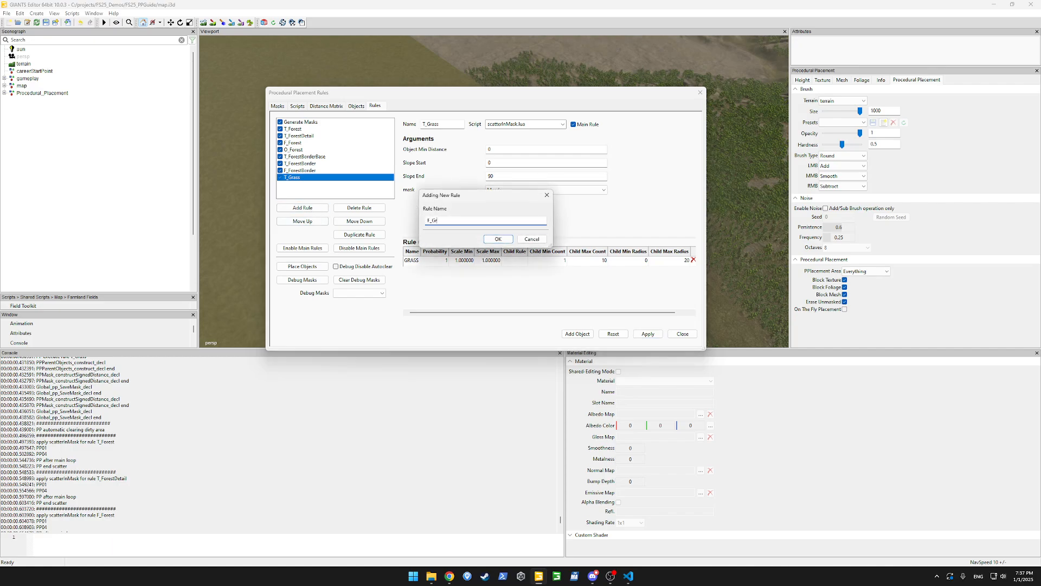
type("ass")
key("Return")
Assign scatterInMask.lua to the F_Grass rule and set its mask argument to Meadow.
triple_click(557, 124)
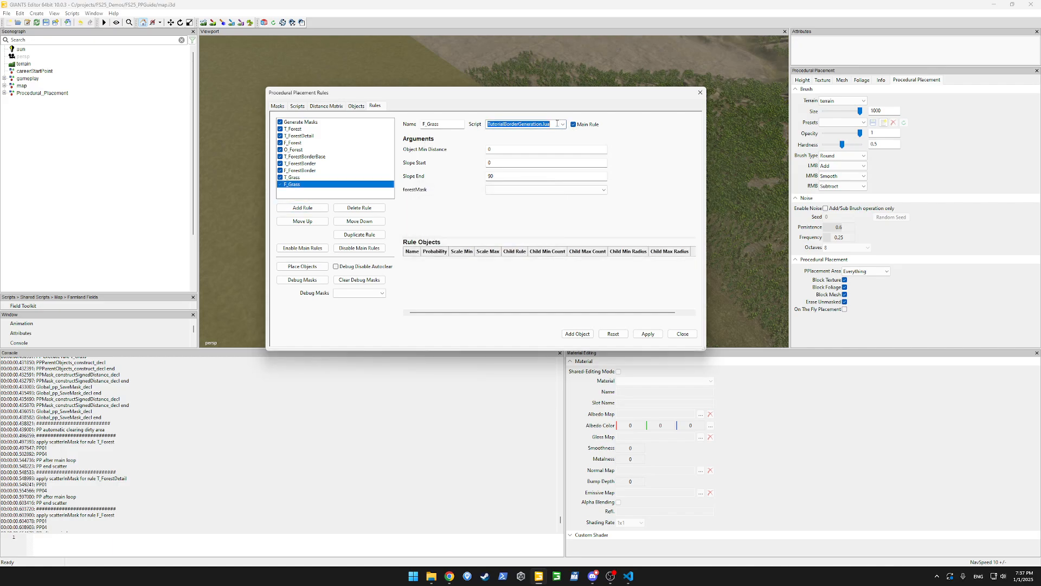
left_click(563, 125)
left_click(527, 267)
left_click(530, 190)
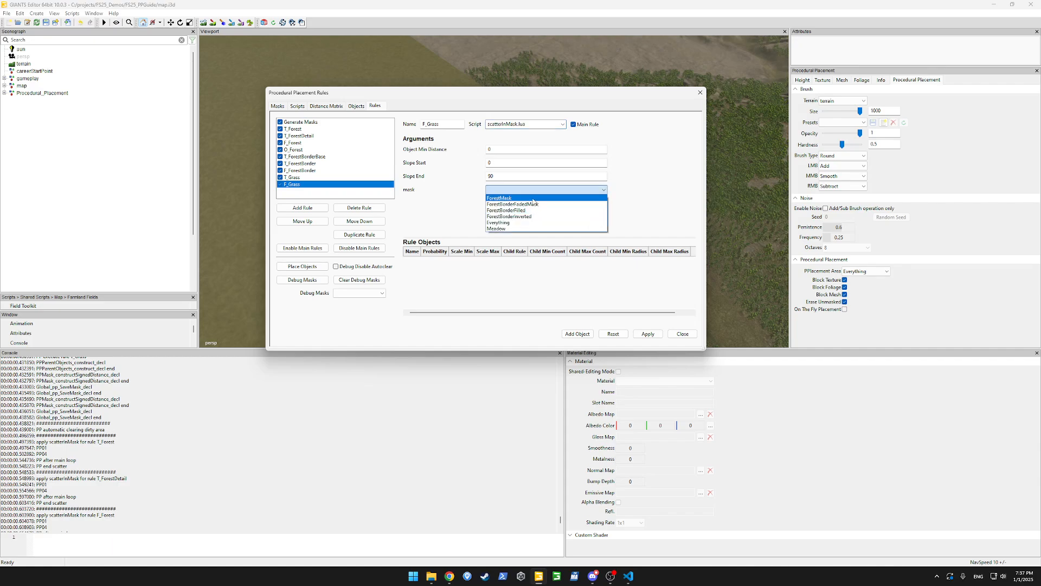
left_click(528, 229)
Add the Grass foliage as a rule object of F_Grass, apply it and run object placement.
left_click(572, 334)
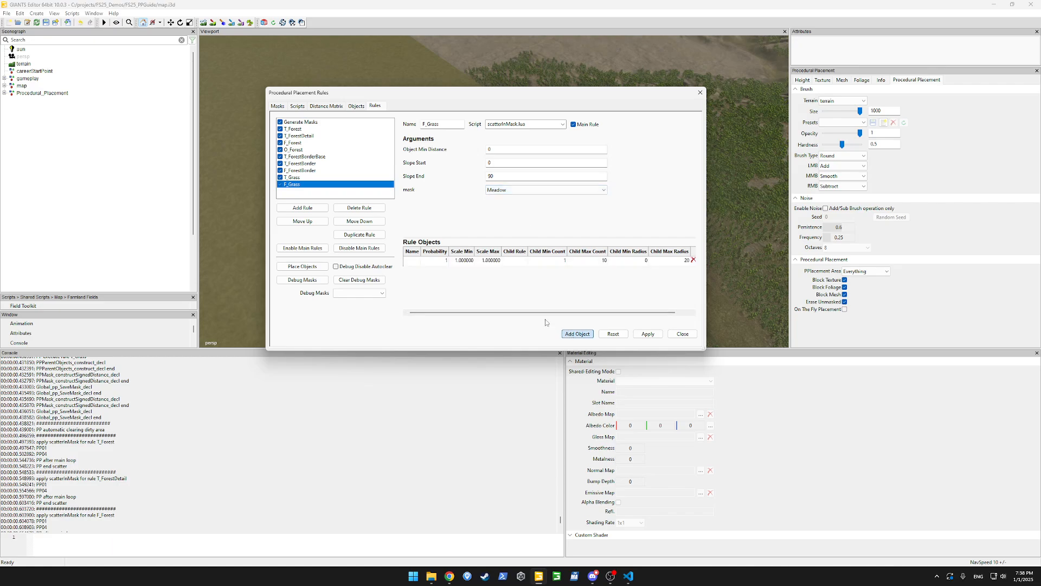
double_click(415, 260)
left_click(477, 261)
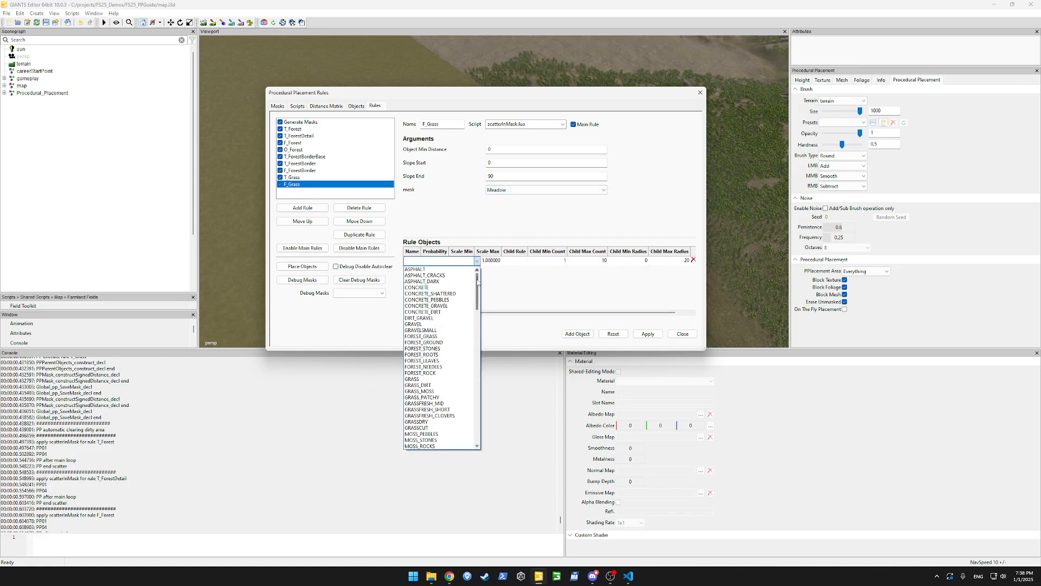
left_click_drag(477, 280, 480, 421)
left_click(434, 412)
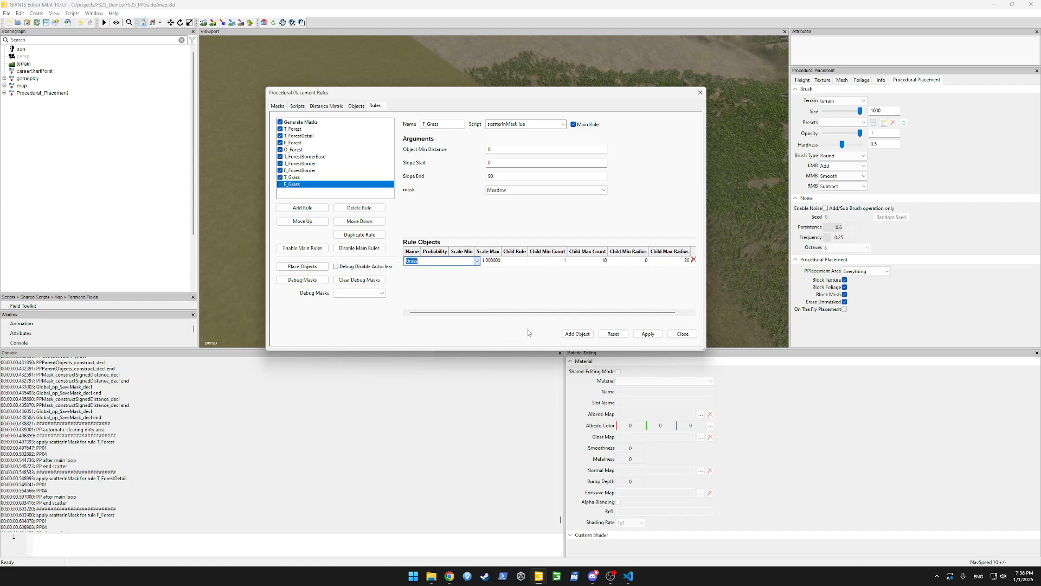
left_click(646, 335)
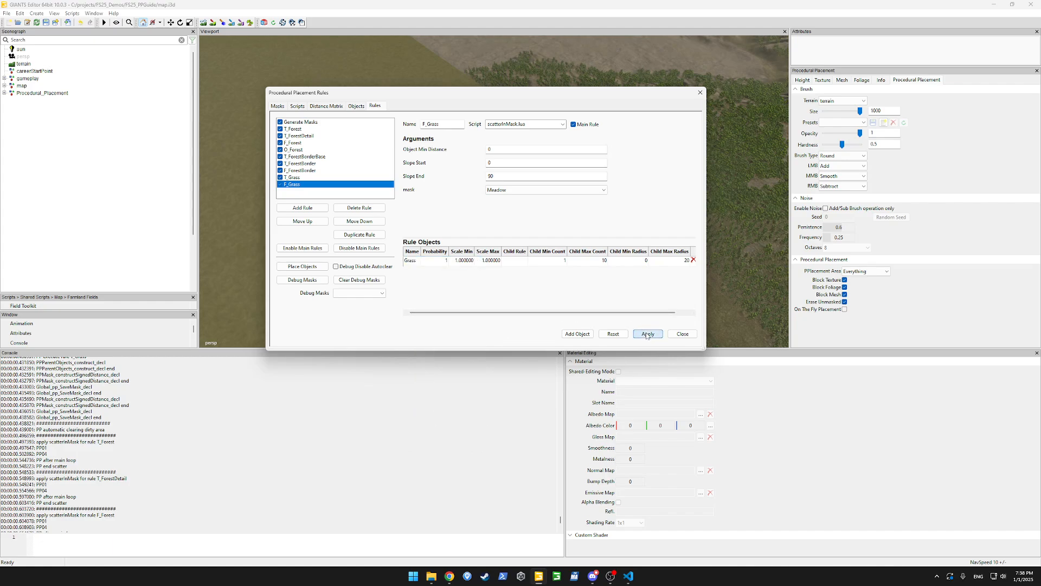
left_click(296, 267)
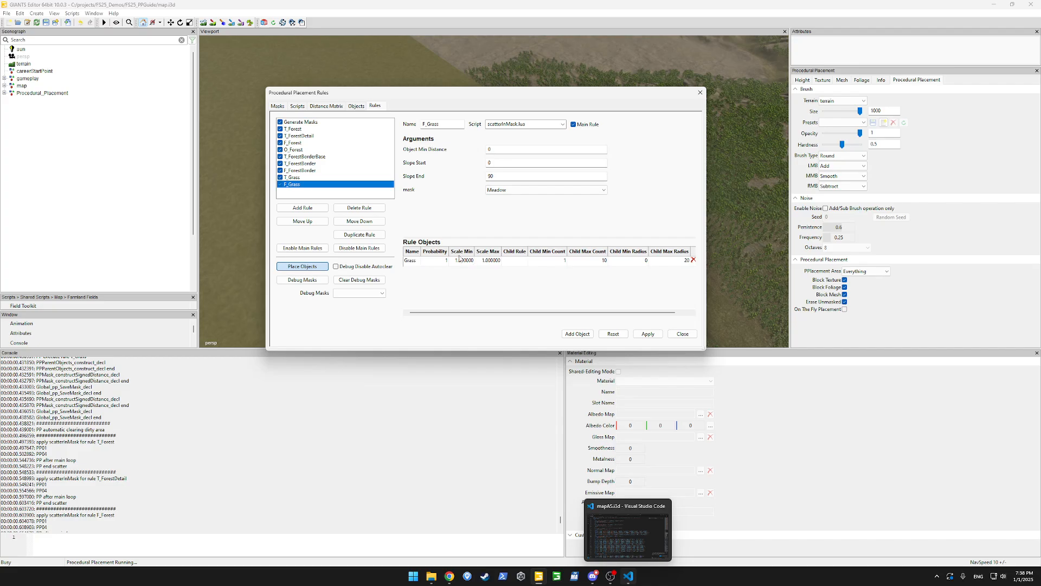
Switch to Visual Studio Code, look over the Trees_Forest rule in mapAS.i3d and minimize the window.
left_click(629, 522)
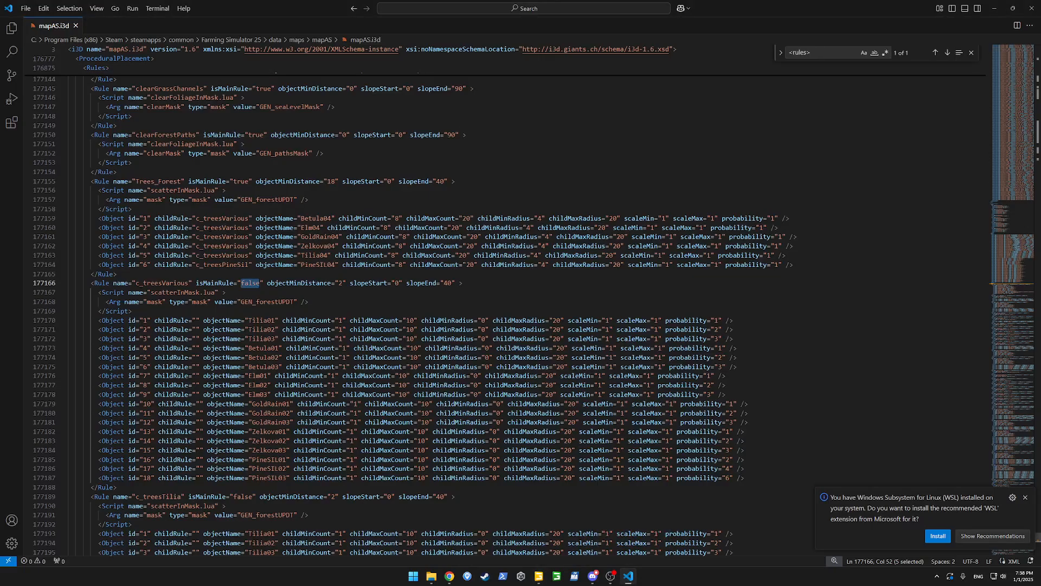
left_click(255, 264)
left_click_drag(102, 172, 132, 200)
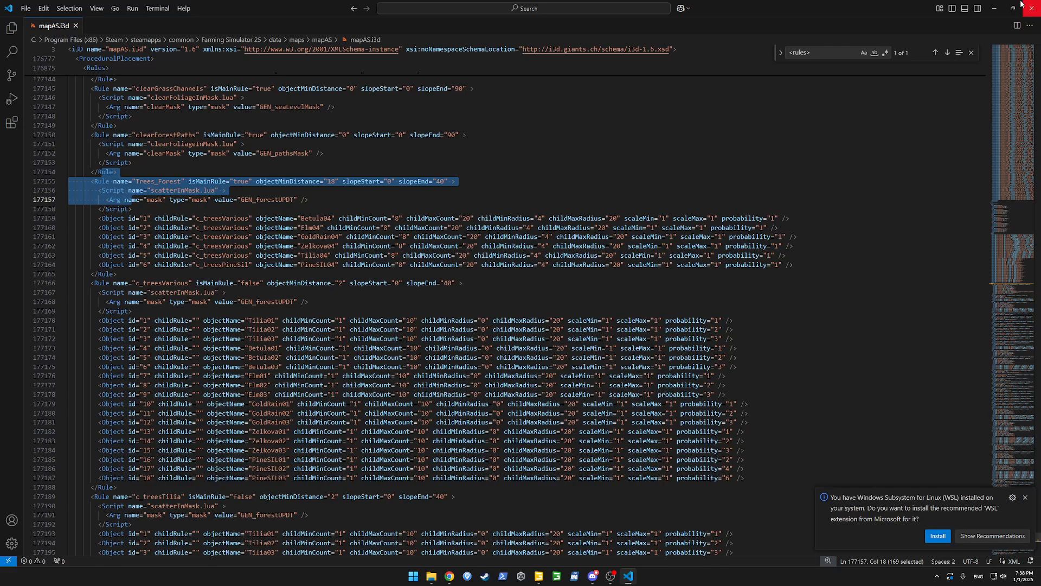
left_click(994, 8)
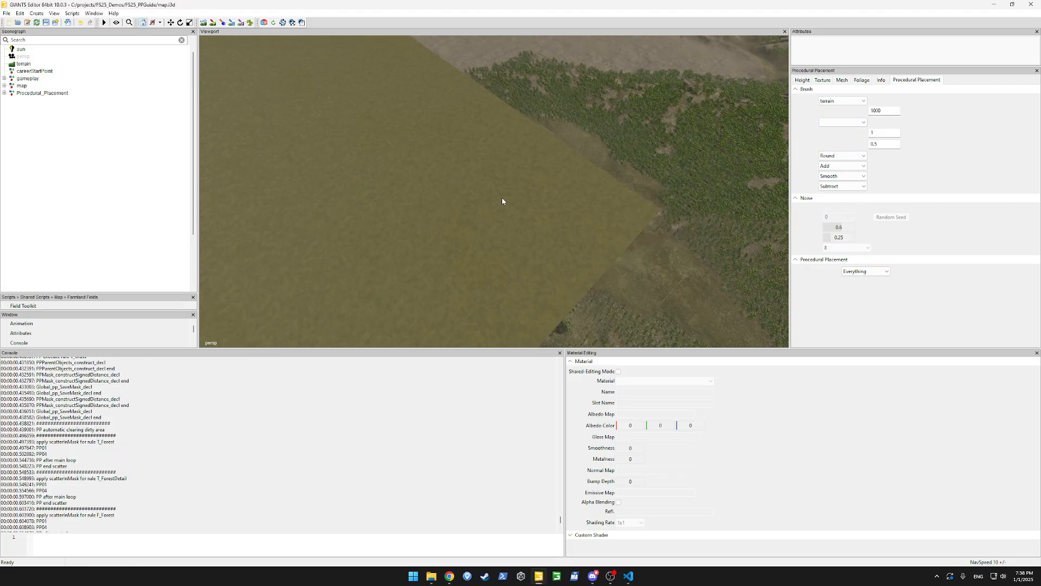
Examine the placed meadow grass and the forest patch's border up close and from a distance in the viewport.
left_click_drag(502, 201, 114, 160, "alt")
scroll(325, 200, "up", 8)
scroll(399, 179, "up", 10)
scroll(98, 166, "up", 6)
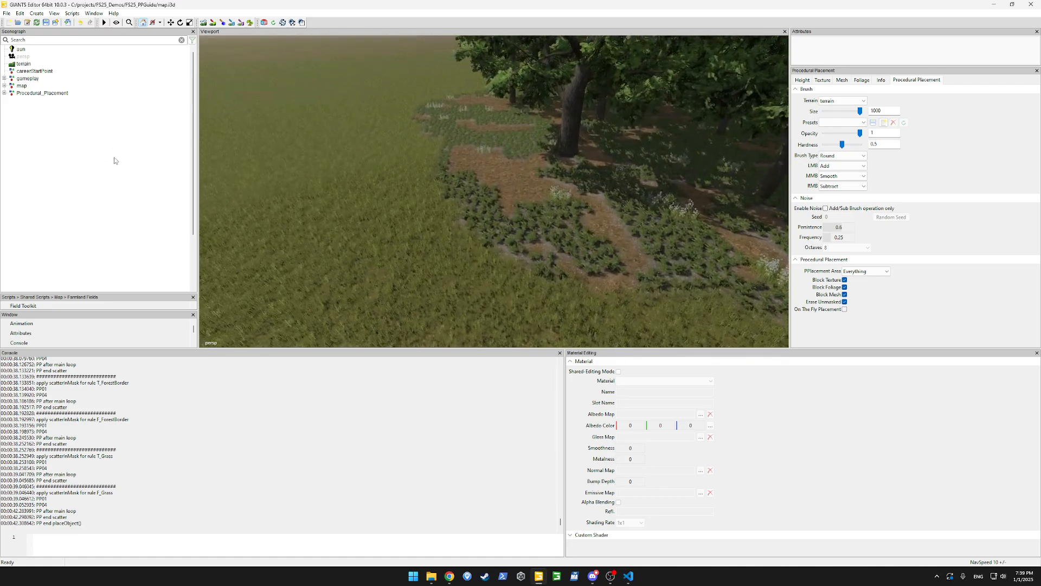
scroll(114, 160, "up", 2)
left_click_drag(429, 216, 791, 192, "alt")
scroll(474, 204, "down", 6)
scroll(619, 191, "up", 3)
scroll(770, 192, "down", 4)
Reopen the procedural placement rules, enlarge the mask list to review all masks and show the distance matrix.
left_click(94, 13)
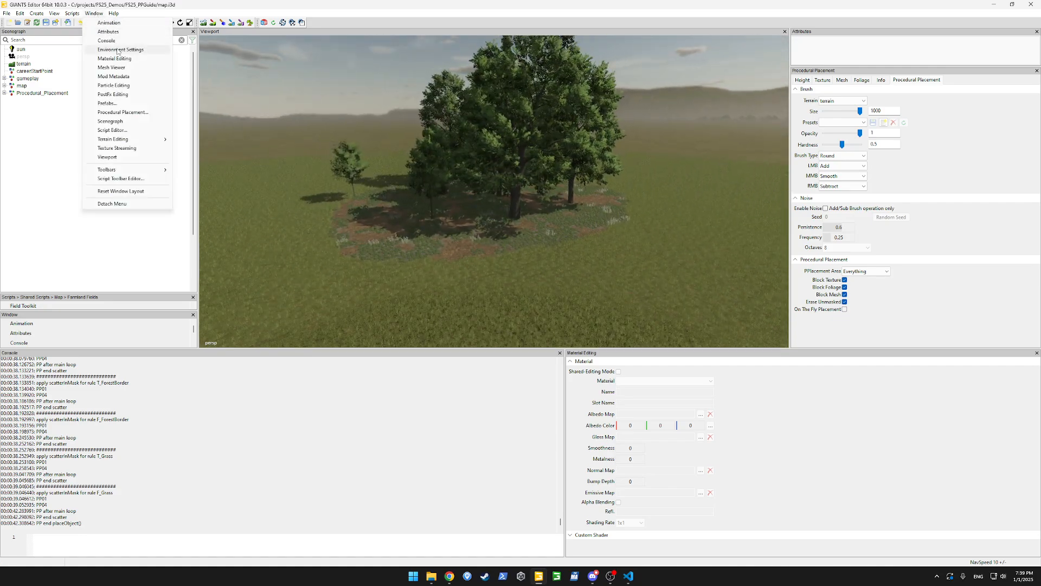
left_click(132, 112)
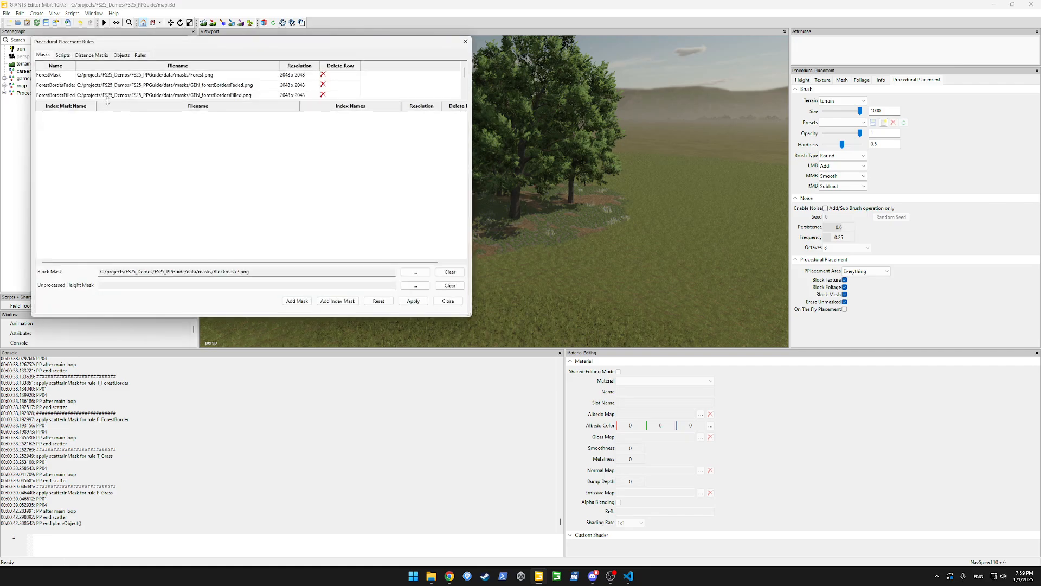
left_click_drag(108, 101, 105, 168)
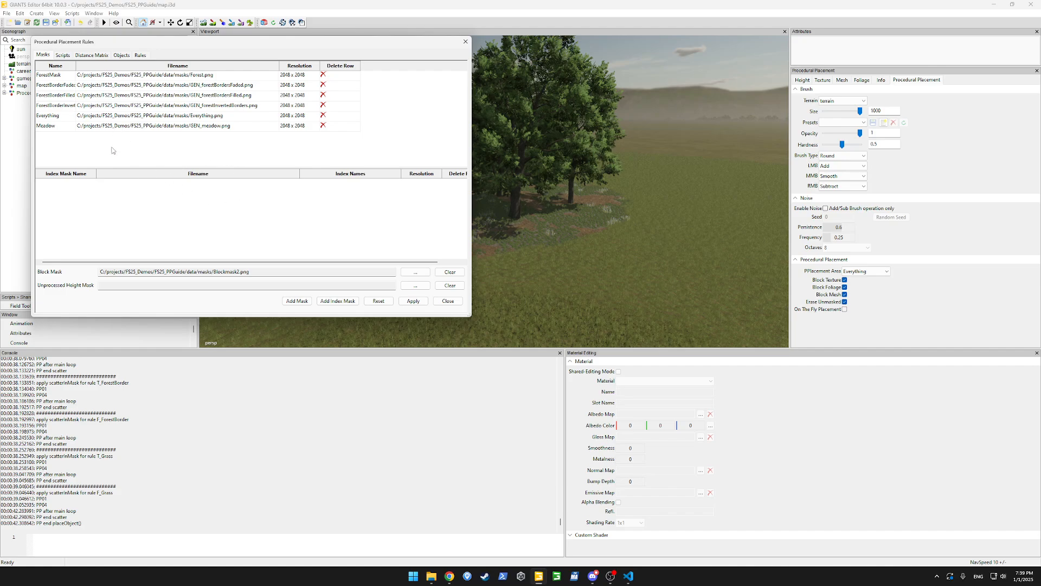
left_click(84, 56)
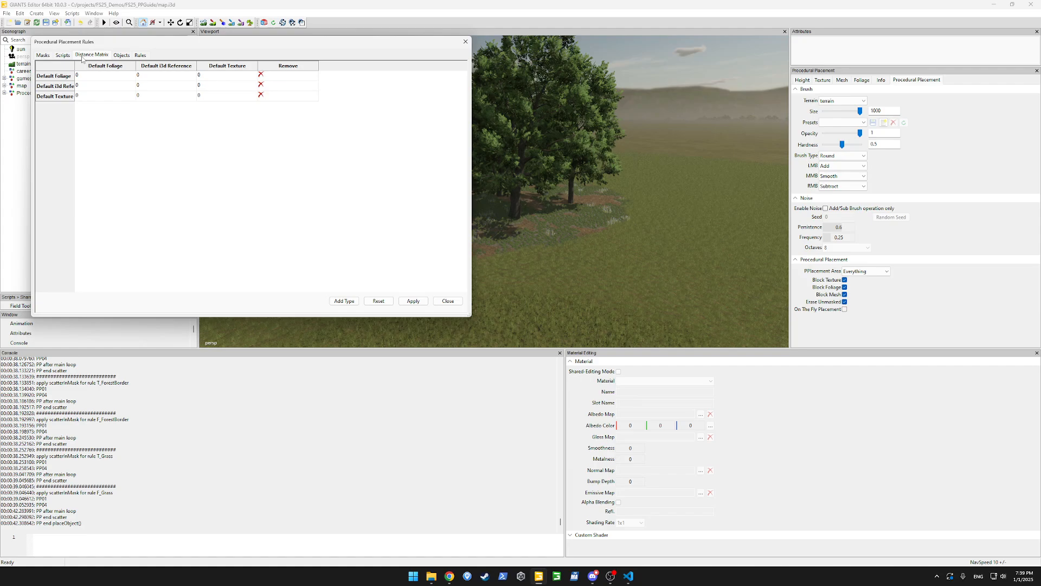
Look over the placement objects, distance matrix and rules, and show the arguments of the O_Forest rule.
left_click(124, 57)
left_click(92, 55)
left_click(139, 56)
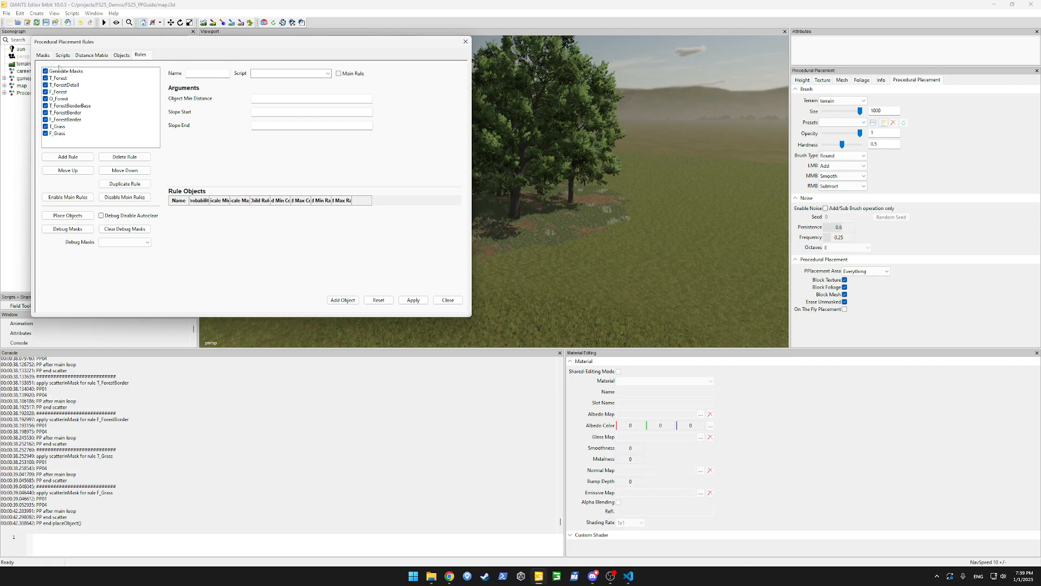
left_click(66, 100)
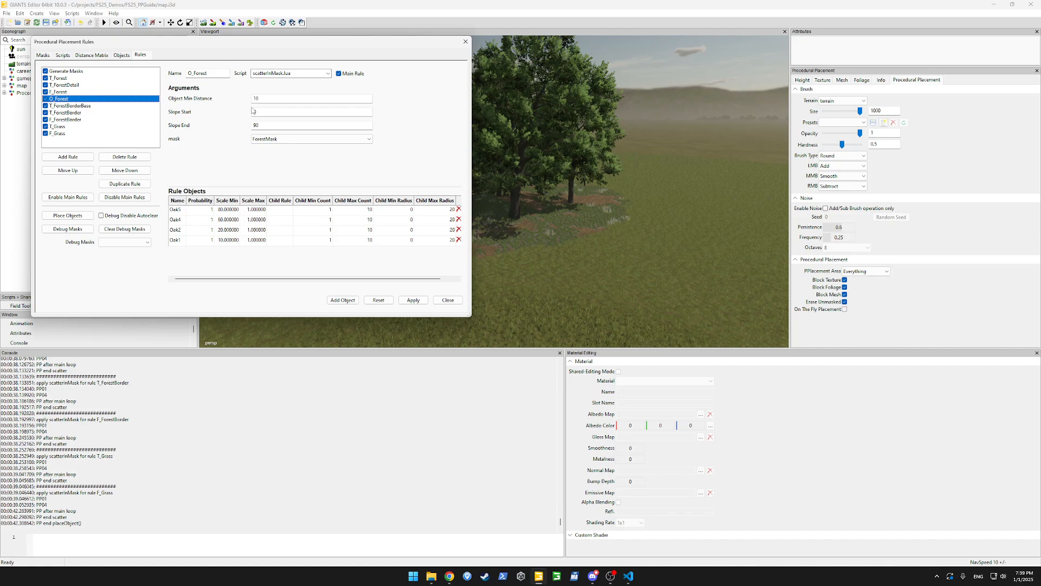
Set the distance between Default i3d Reference objects to 5 in the distance matrix.
left_click(91, 54)
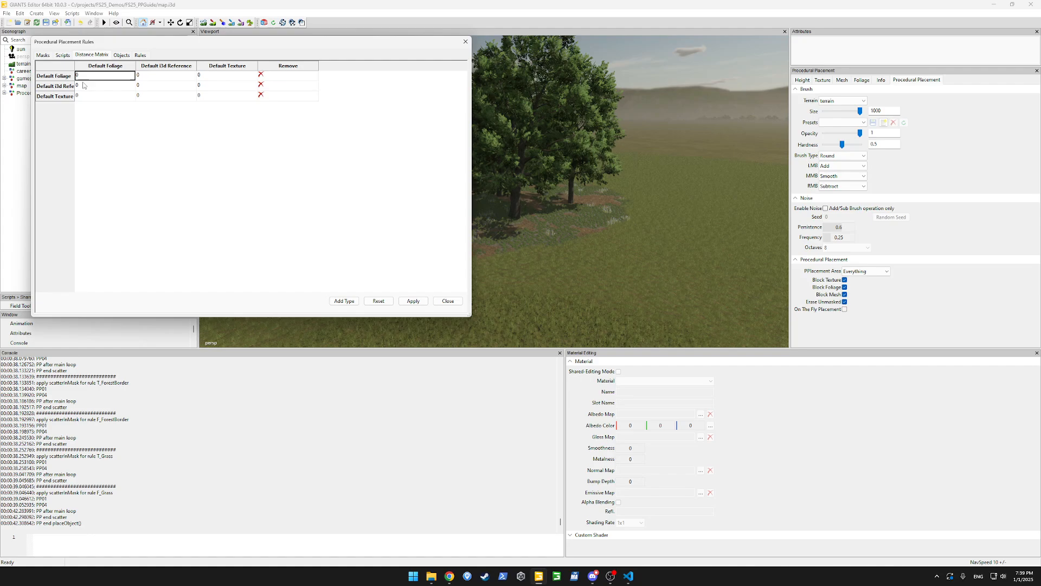
double_click(141, 86)
key("Return")
left_click(144, 87)
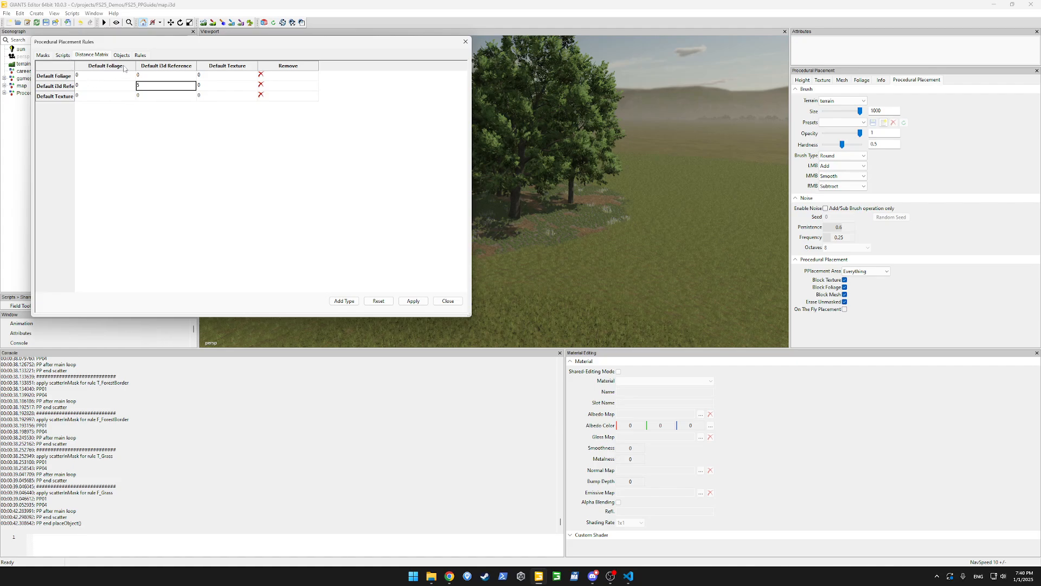
Add a new distance matrix type named TreesBig.
left_click_drag(509, 177, 542, 197, "alt")
scroll(553, 196, "up", 5)
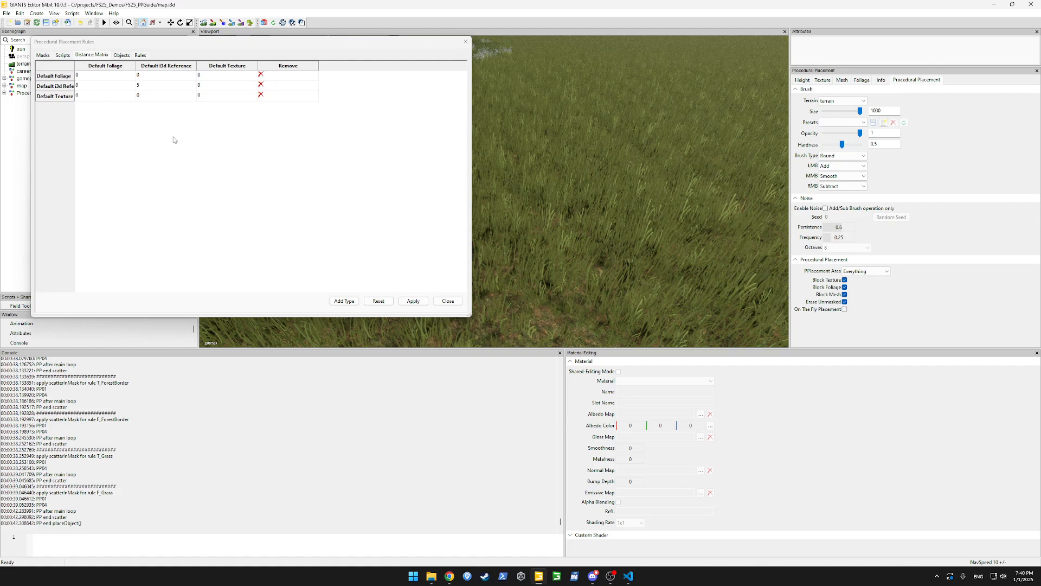
left_click(347, 301)
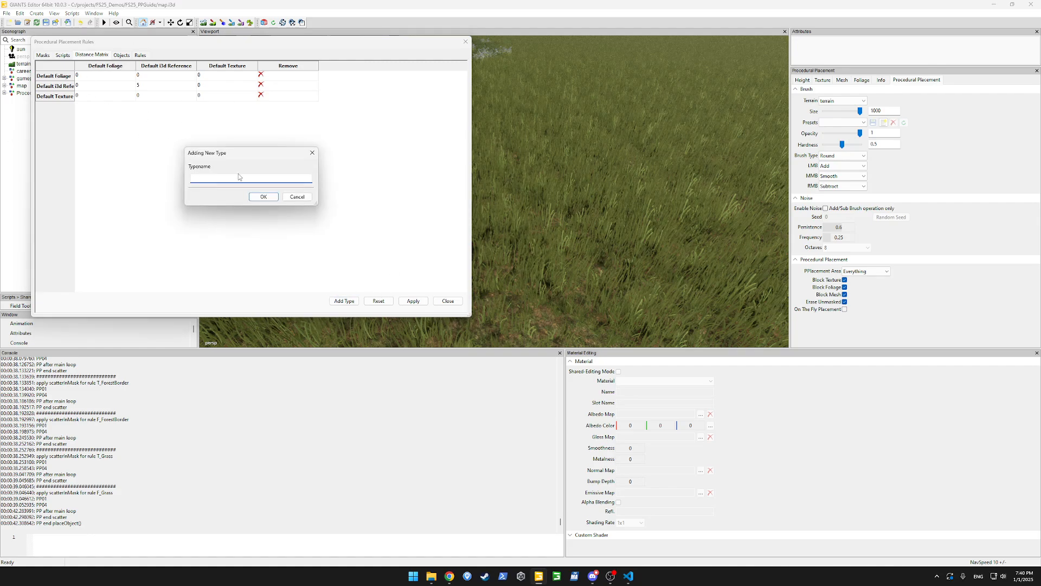
type("TreesBig")
key("Return")
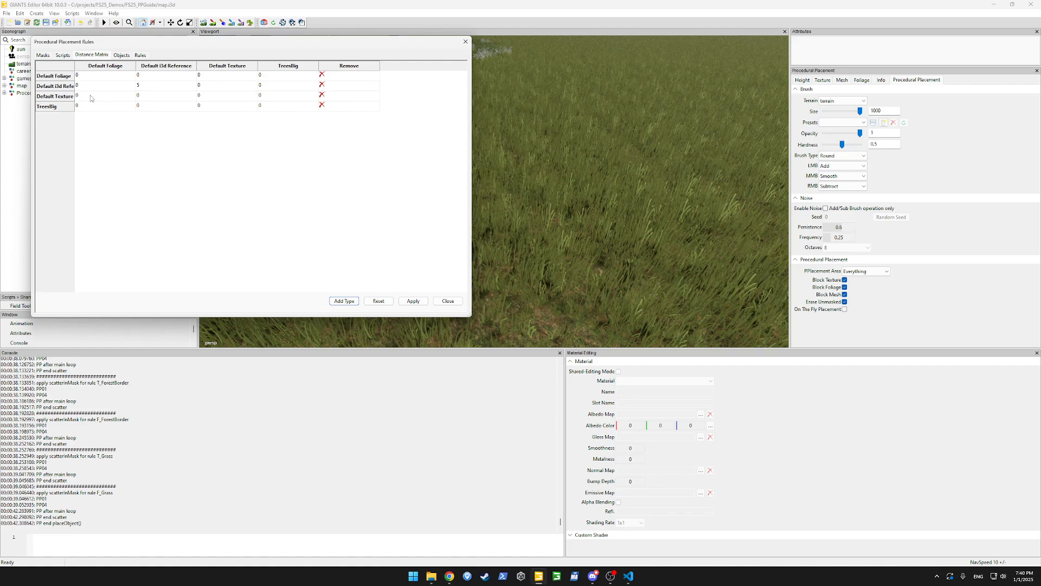
Set the TreesBig distances to 2 for Default i3d Reference and 1 for Default Foliage.
double_click(146, 108)
type("2")
double_click(79, 108)
type("1")
Delete the TreesBig type from the distance matrix.
left_click(322, 106)
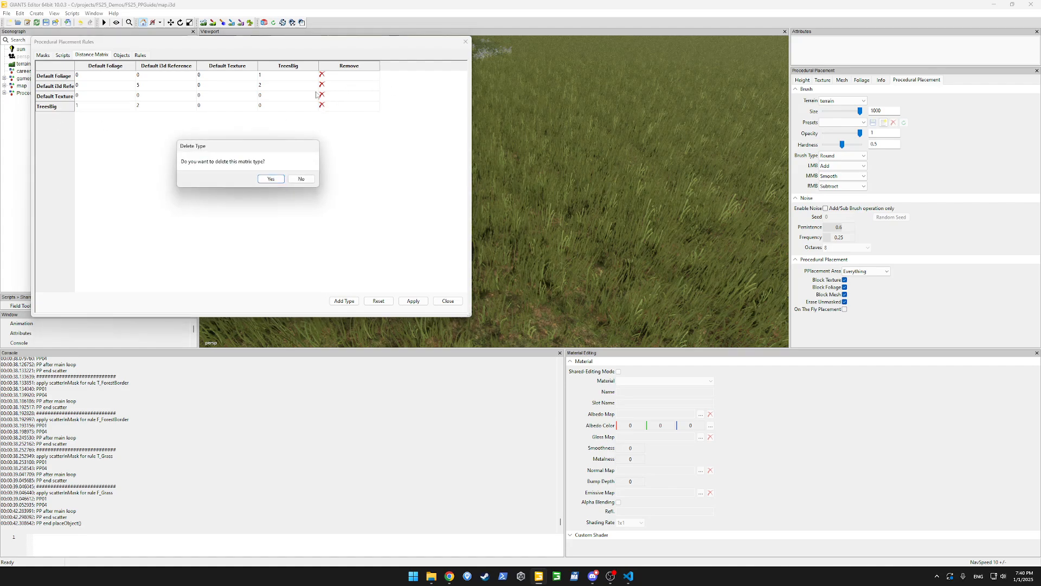
left_click(271, 178)
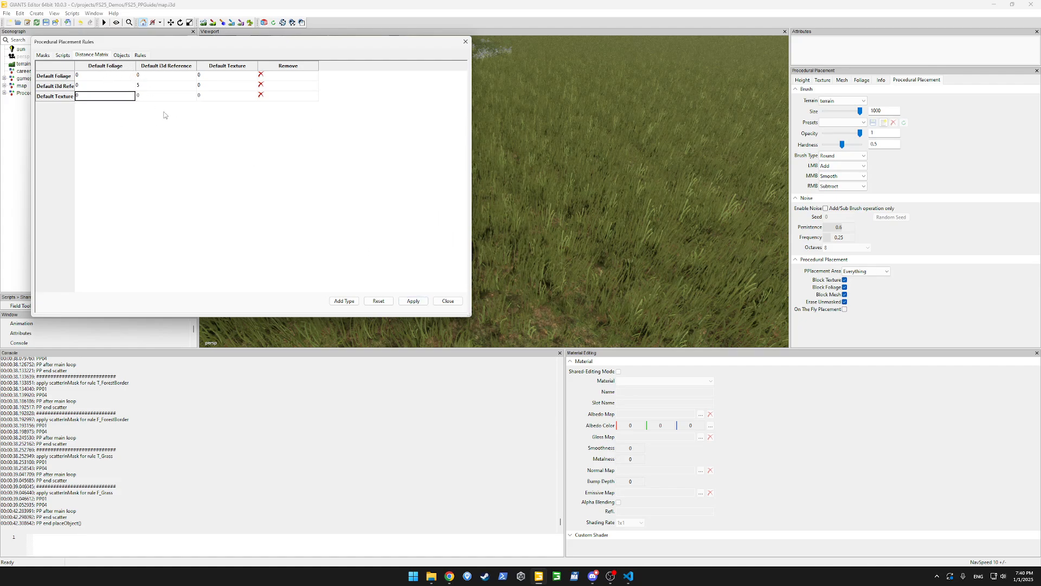
Compare the O_Forest rule, the distance matrix and the objects' matrix types, and view the forest patch from a distance.
left_click(142, 55)
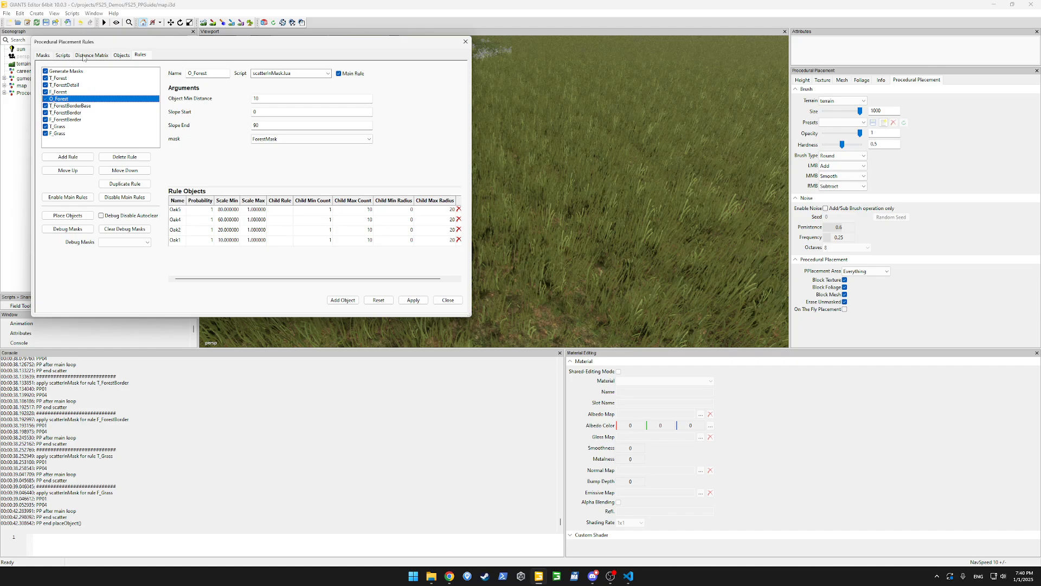
left_click(100, 56)
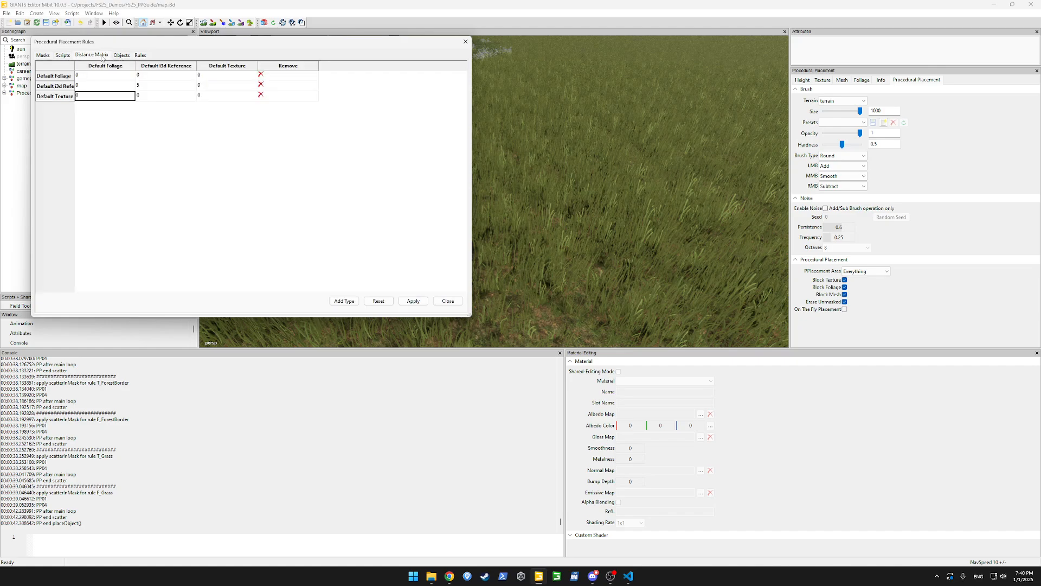
left_click(122, 56)
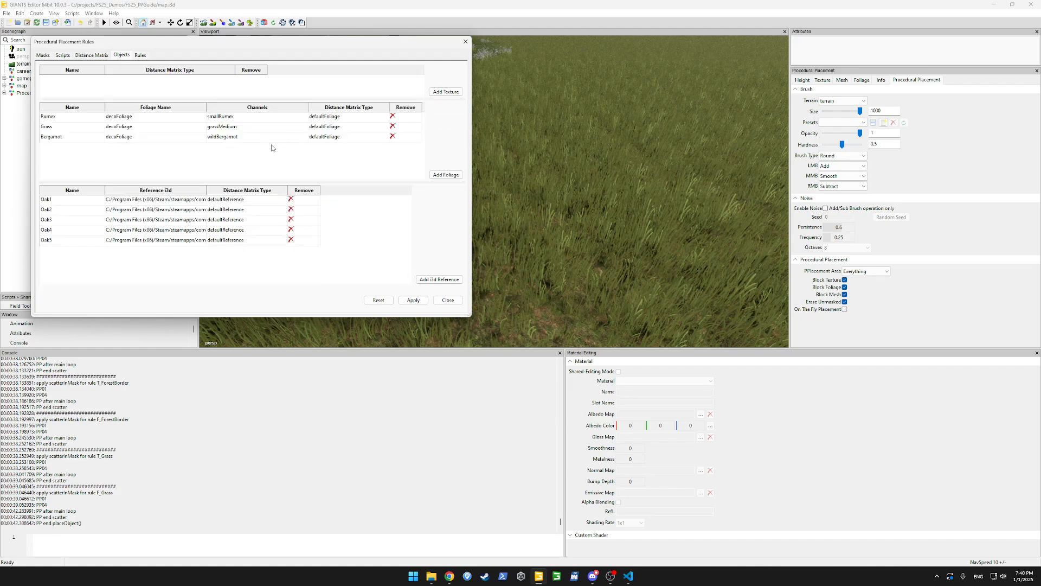
left_click(243, 157)
left_click_drag(272, 44, 65, 126)
scroll(436, 181, "down", 5)
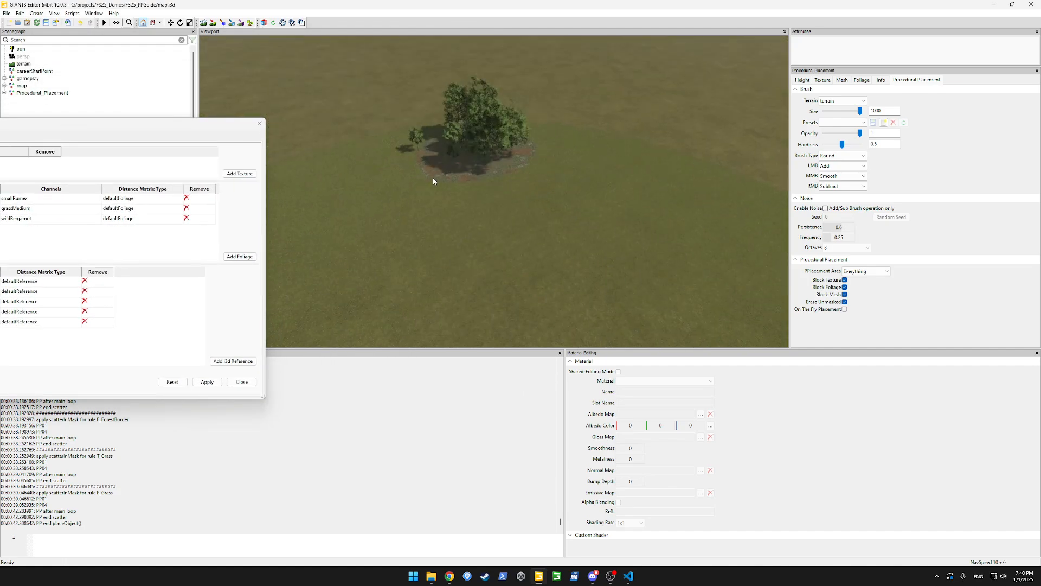
scroll(529, 162, "up", 5)
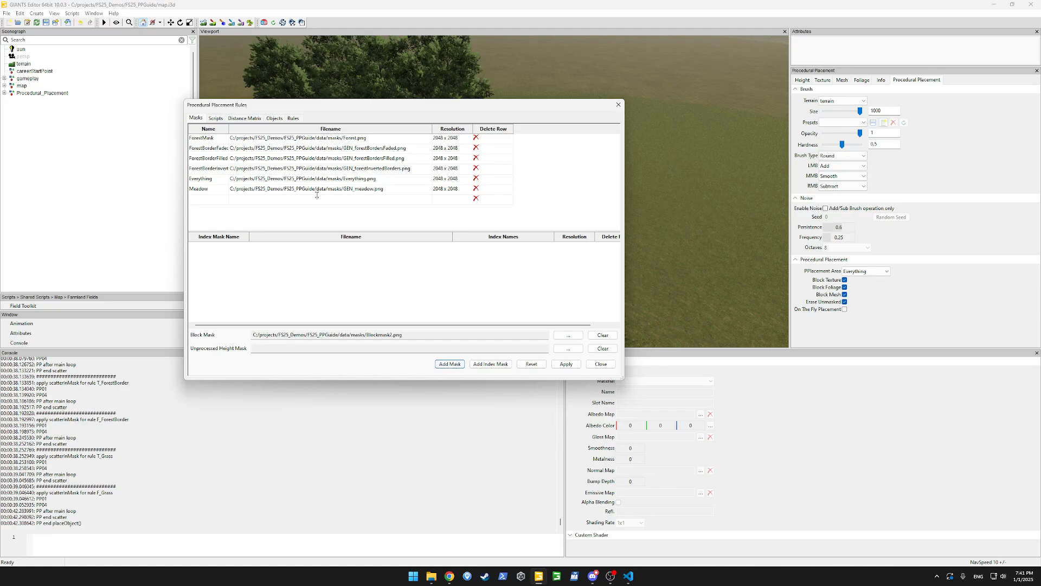
Name the new empty mask Fields, assign it the file Fields.png in the masks folder, and apply the masks.
double_click(217, 200)
type("Fields")
double_click(241, 200)
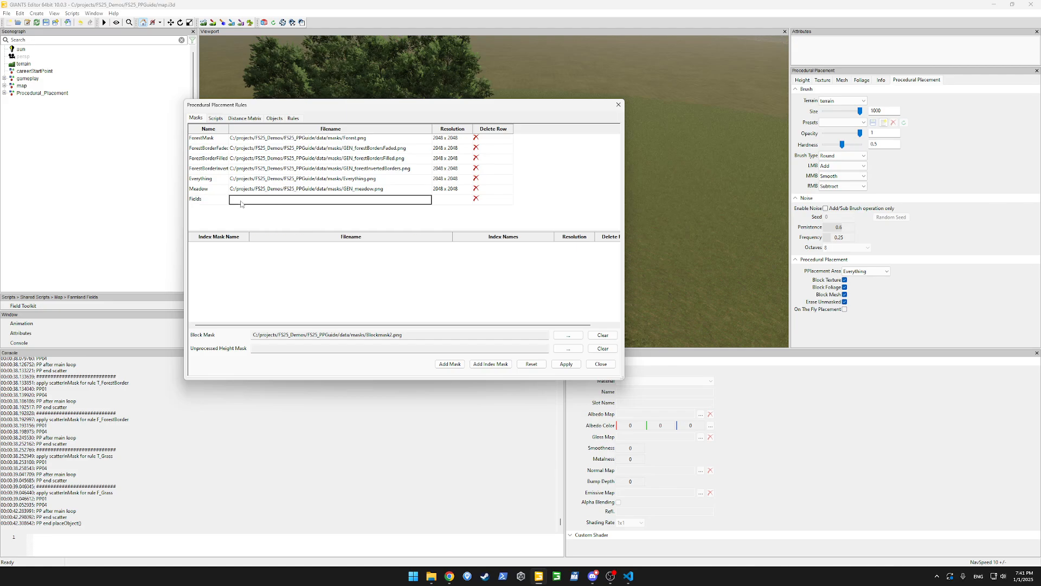
type("Fiel")
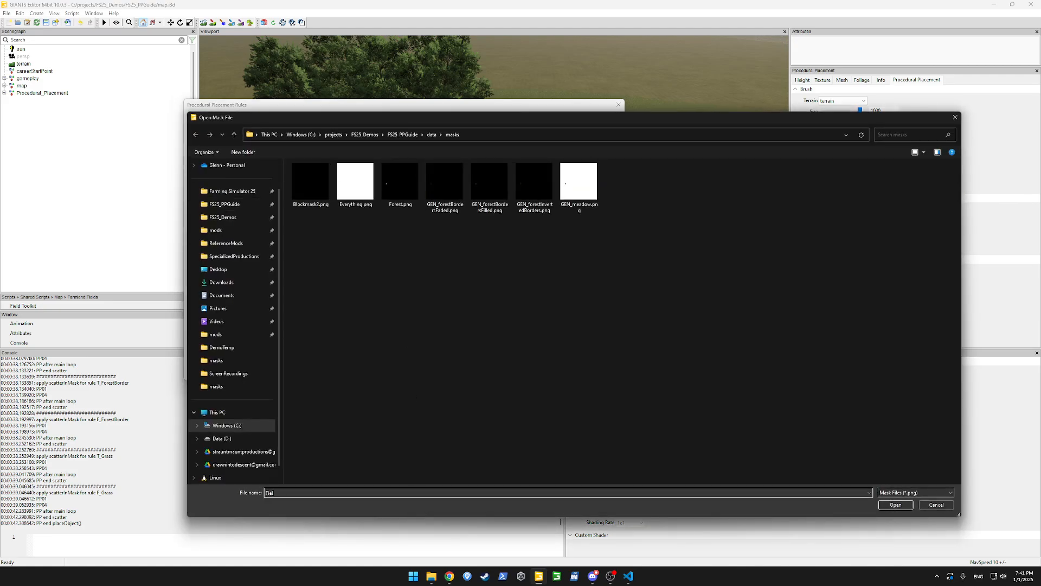
type("ds")
key("Return")
key("Return")
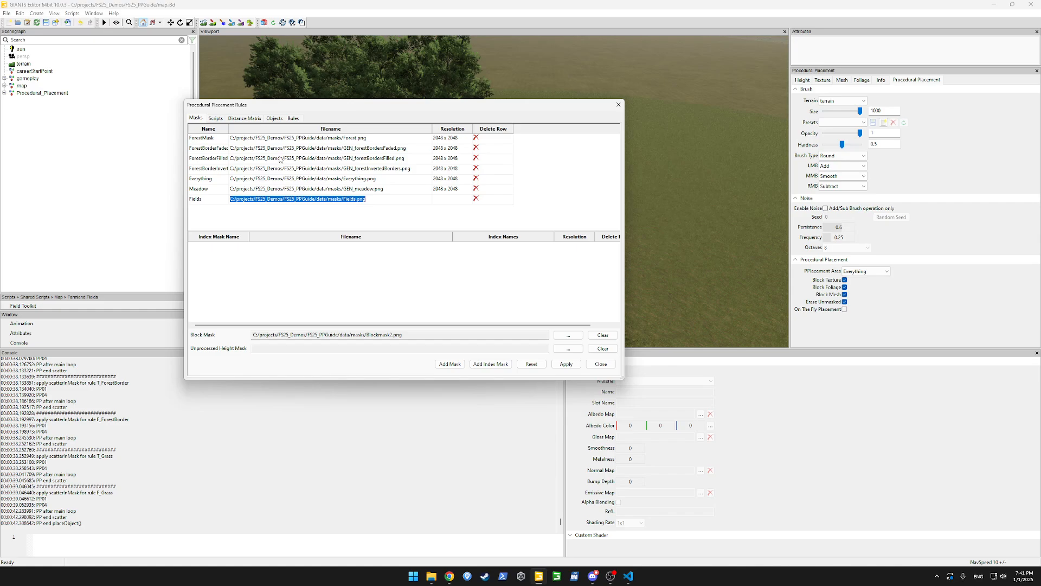
left_click(574, 366)
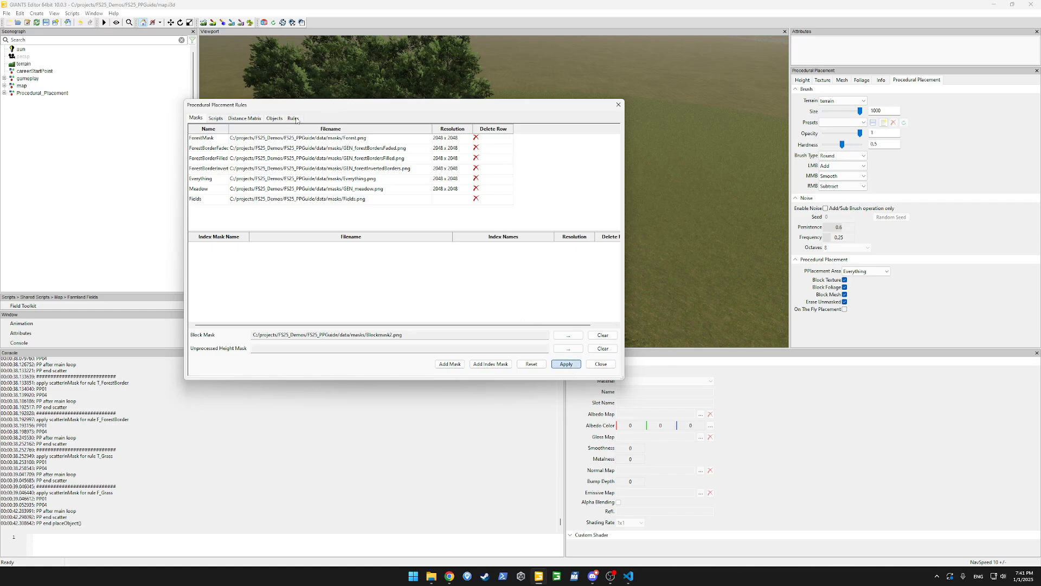
Add a foliage object that uses the terrainDetail layer with the Cultivated ground type.
left_click(274, 118)
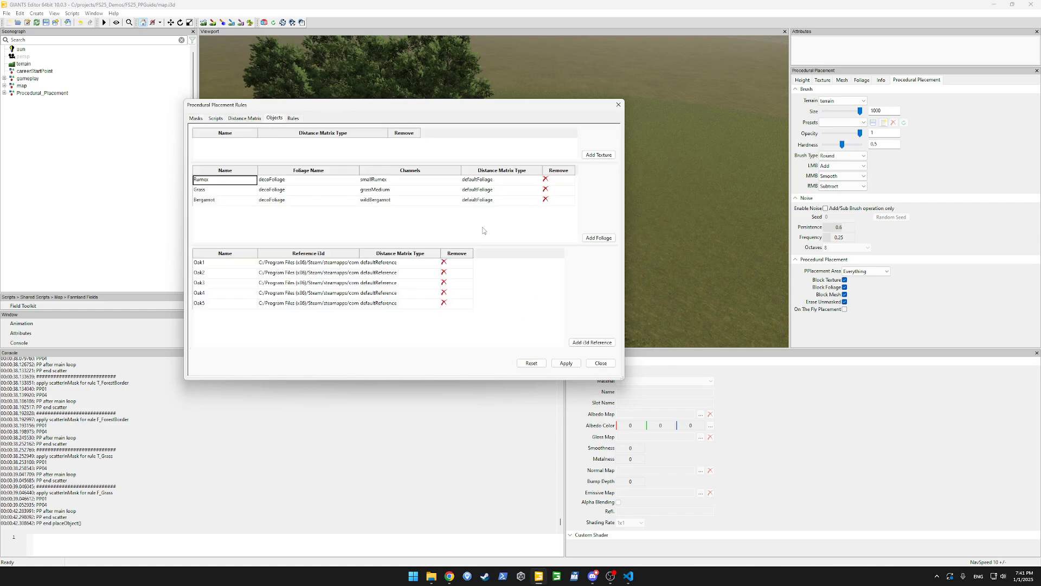
left_click(598, 237)
left_click(278, 149)
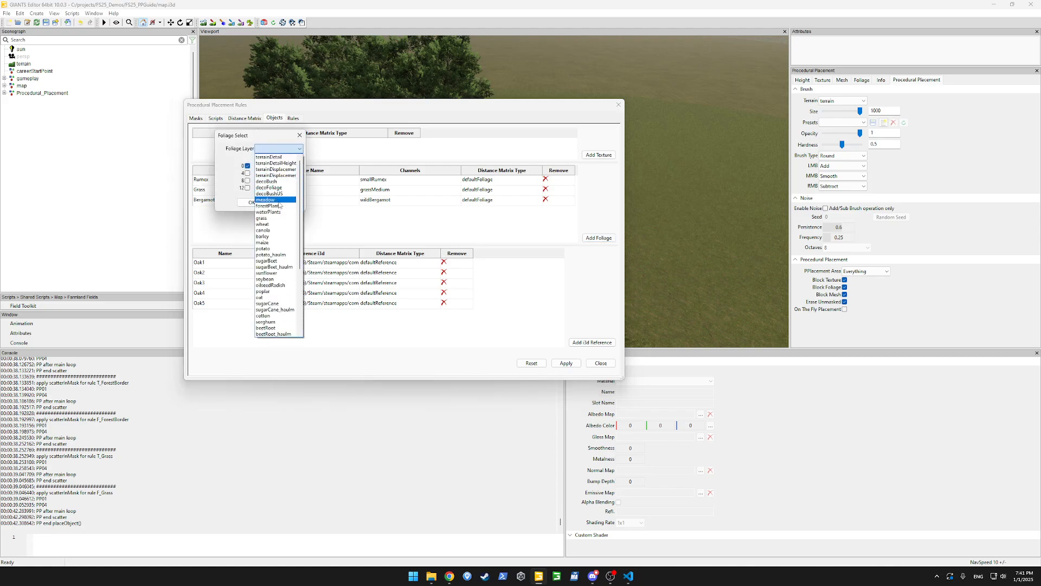
left_click(277, 157)
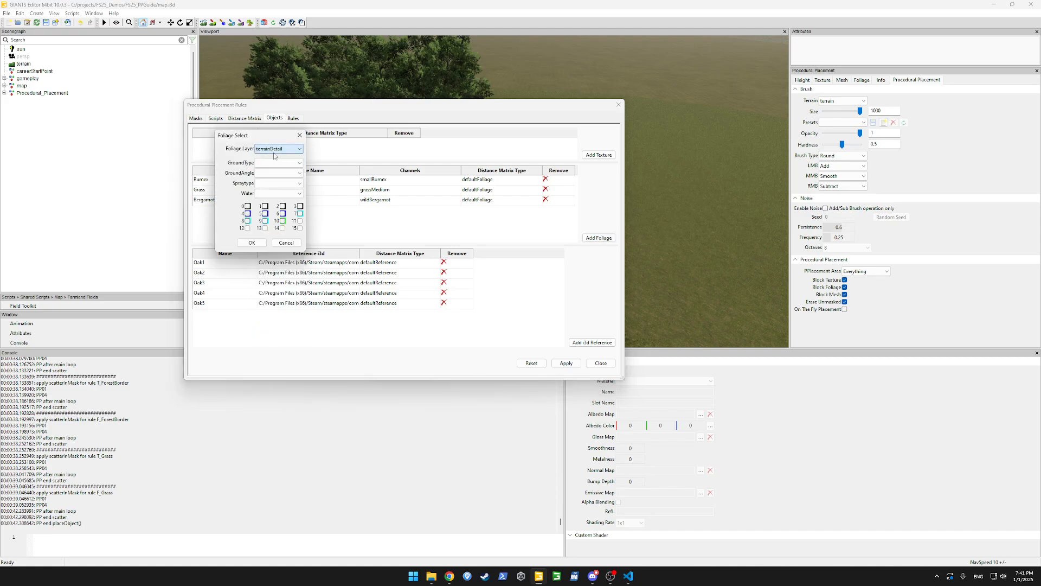
left_click(277, 163)
left_click(271, 184)
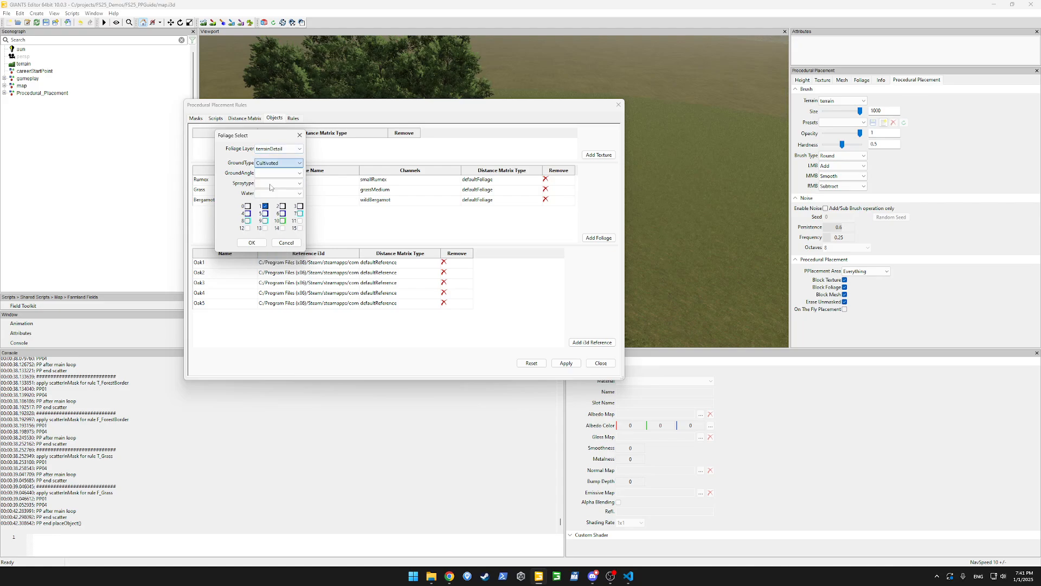
left_click(249, 243)
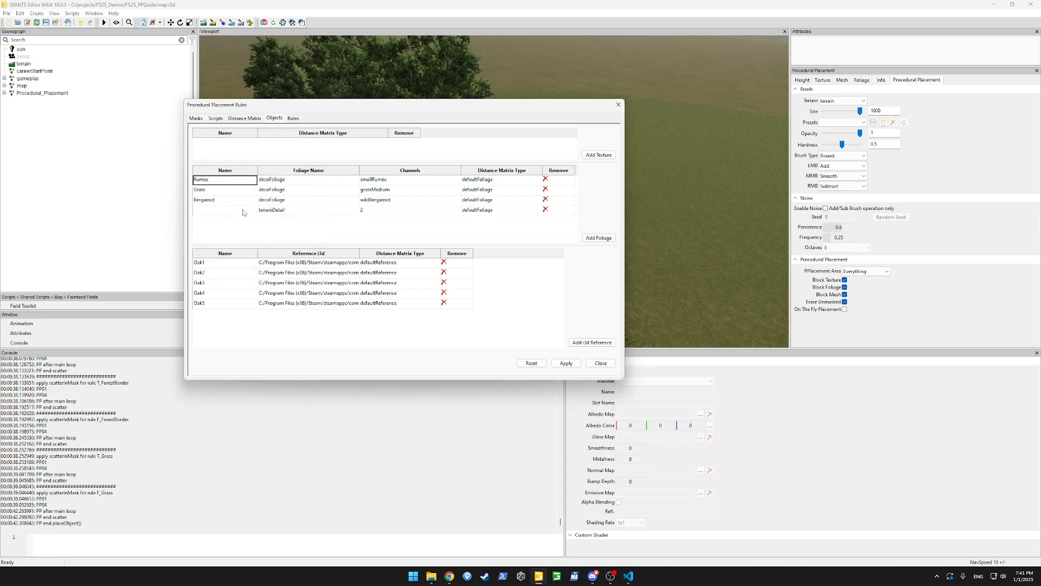
Name the new terrainDetail foliage object CultivatedSoil and apply the objects.
double_click(235, 213)
type("CultivatedSoil")
left_click(566, 363)
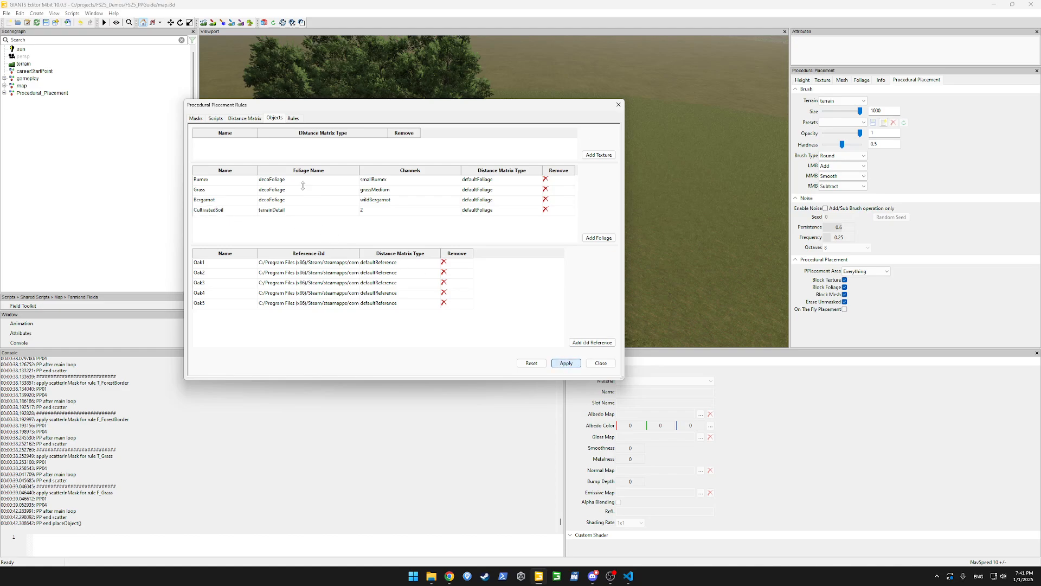
Start adding a new rule to the procedural placement rules.
left_click(293, 118)
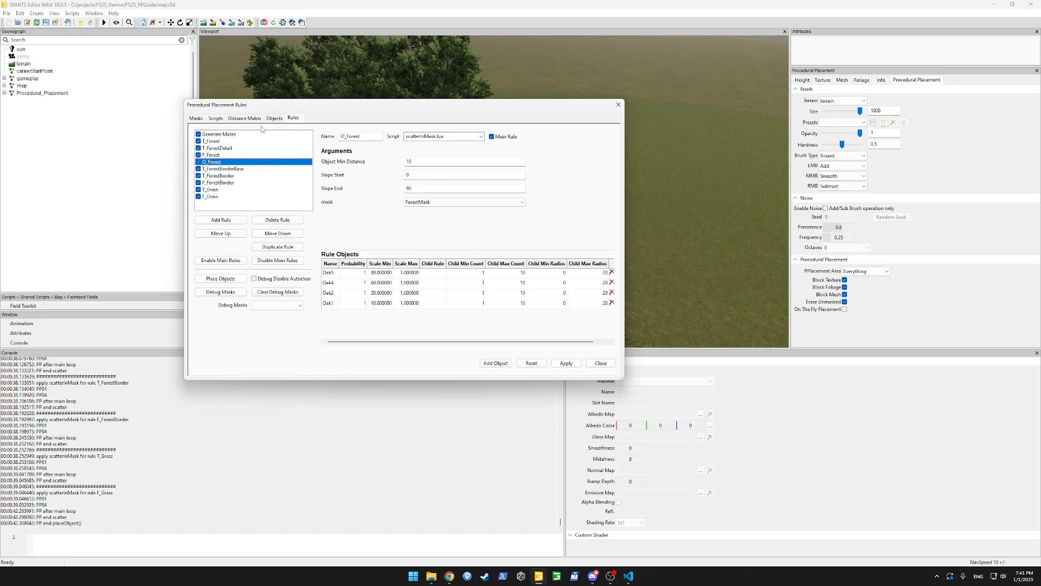
left_click(222, 220)
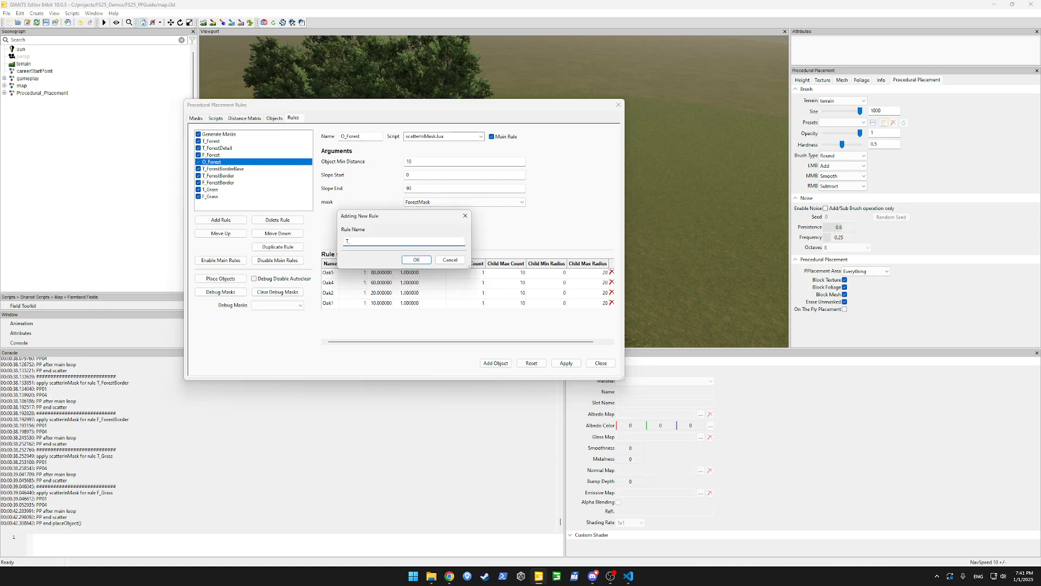
Create a rule named T_Fields that uses the scatterInMask.lua script with the Fields mask.
type("T_Fields")
key("Return")
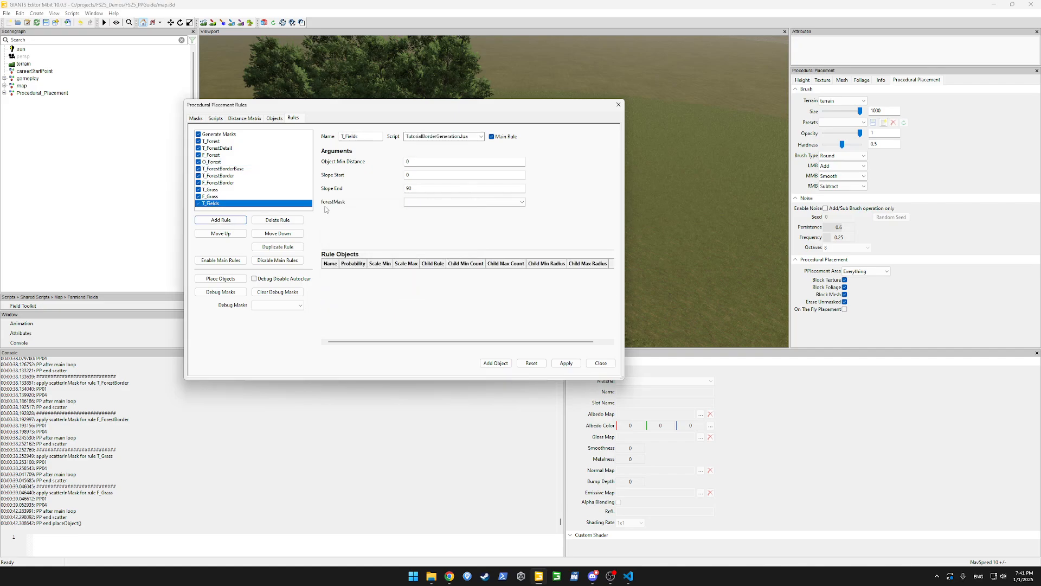
left_click(467, 137)
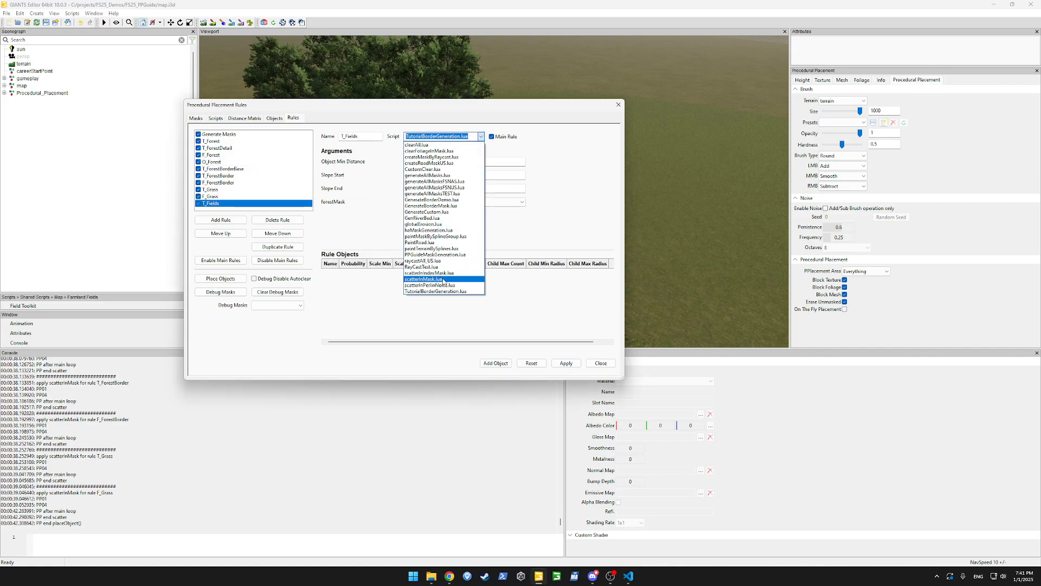
left_click(442, 282)
left_click(491, 202)
left_click(461, 245)
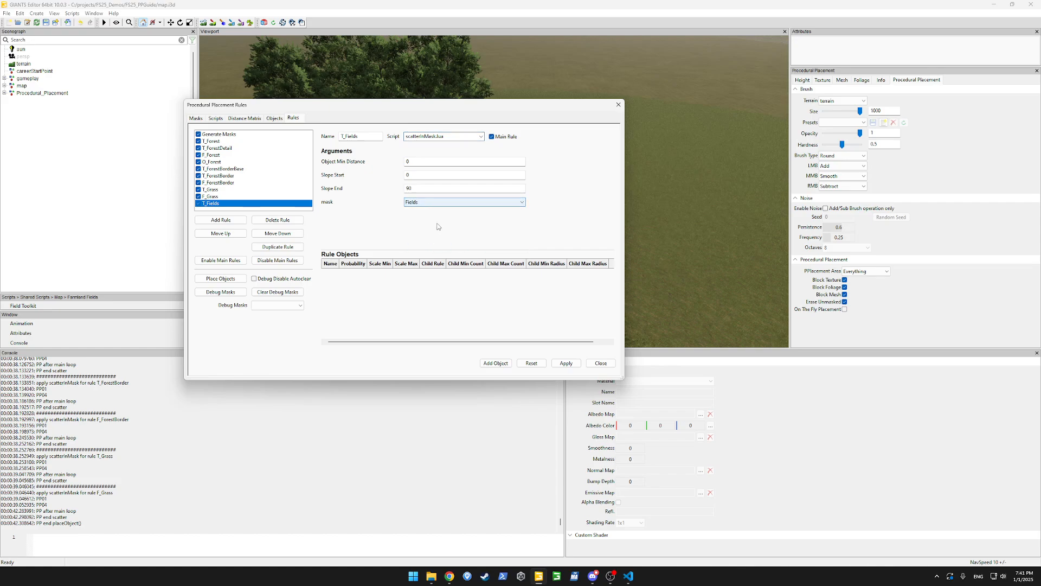
Add the CultivatedSoil object to the T_Fields rule and apply the rule.
left_click(495, 362)
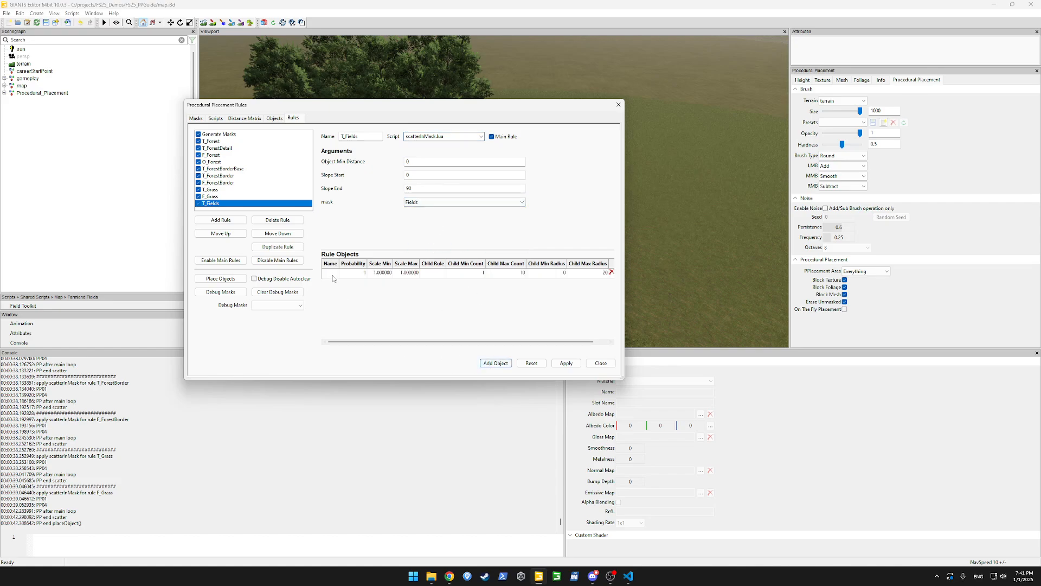
left_click(359, 273)
left_click(362, 274)
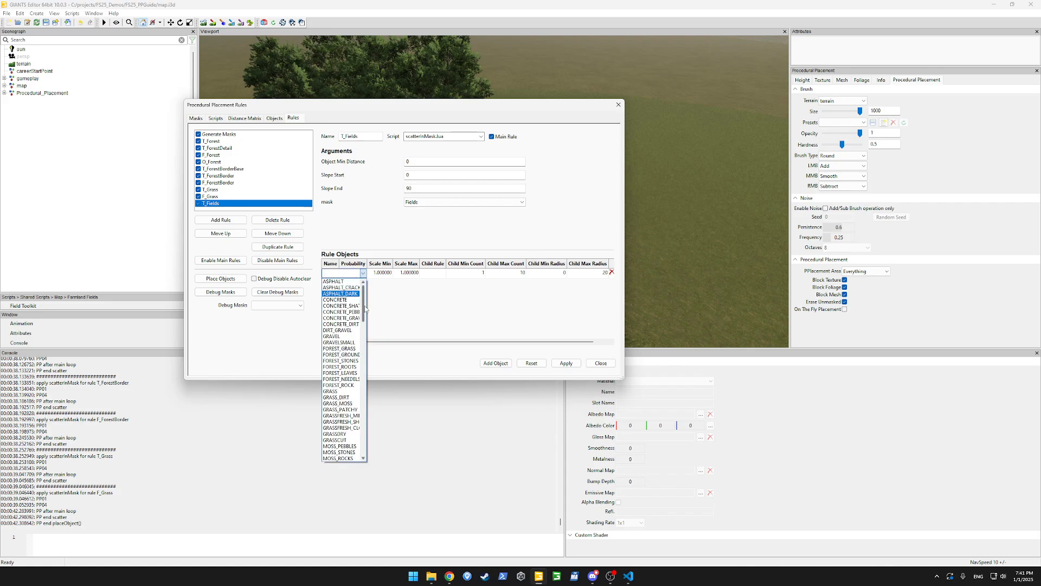
left_click_drag(364, 304, 383, 447)
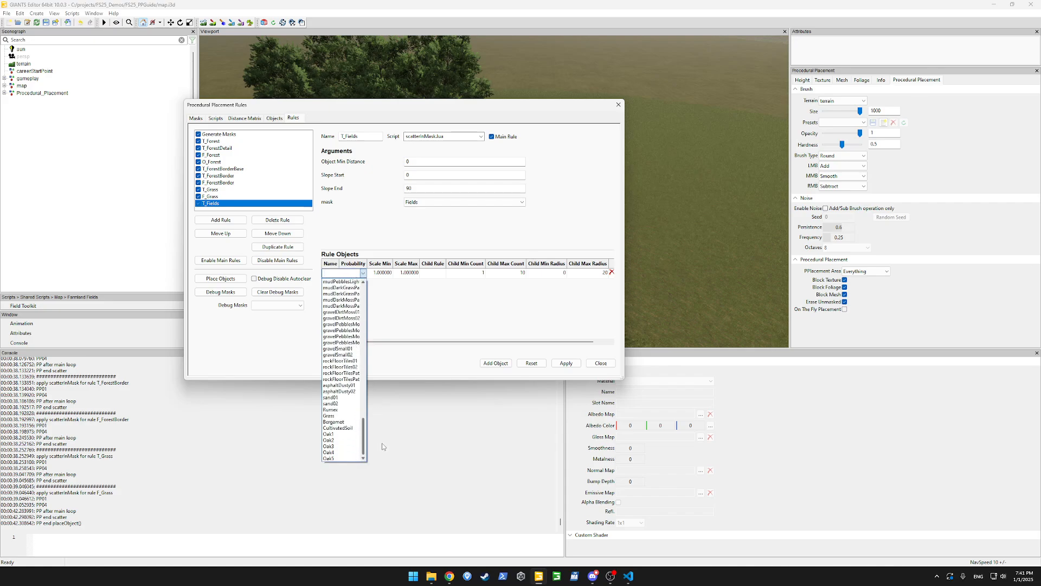
left_click(336, 428)
left_click(565, 363)
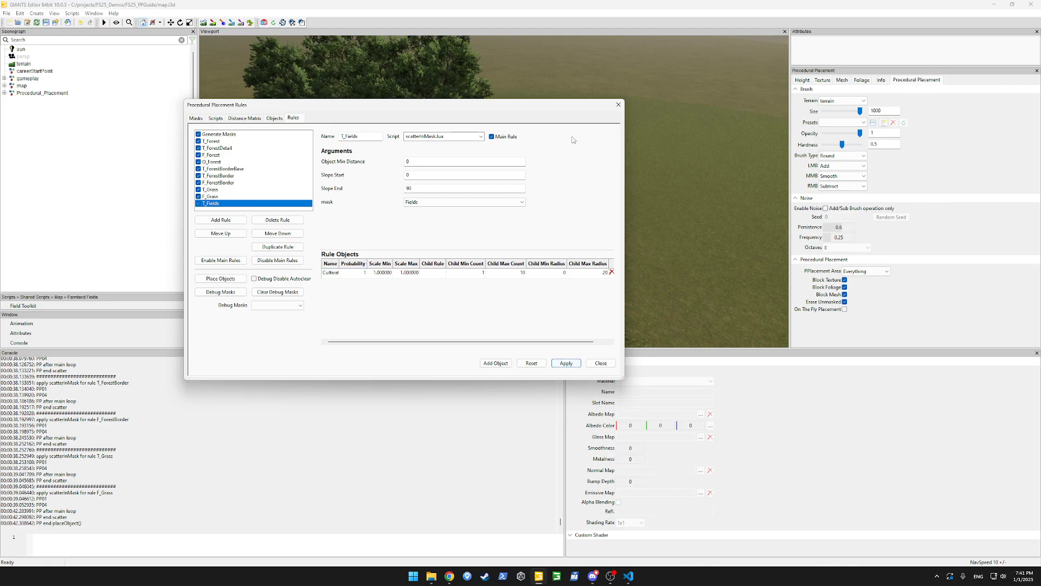
Activate procedural placement mask painting and set the placement area to Fields.
left_click_drag(588, 106, 174, 306)
scroll(523, 170, "down", 3)
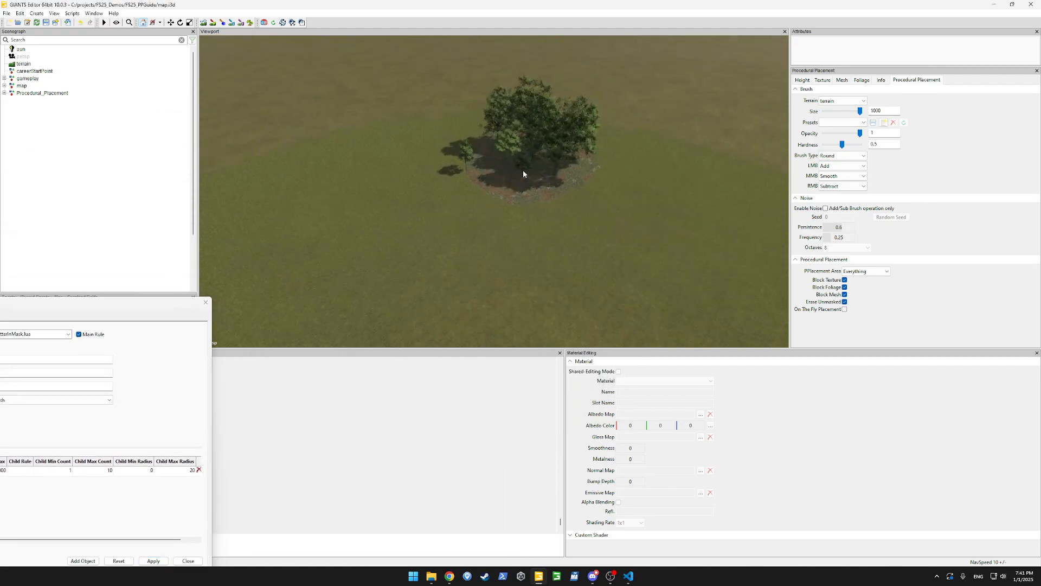
left_click_drag(523, 170, 485, 206, "alt")
scroll(486, 212, "down", 2)
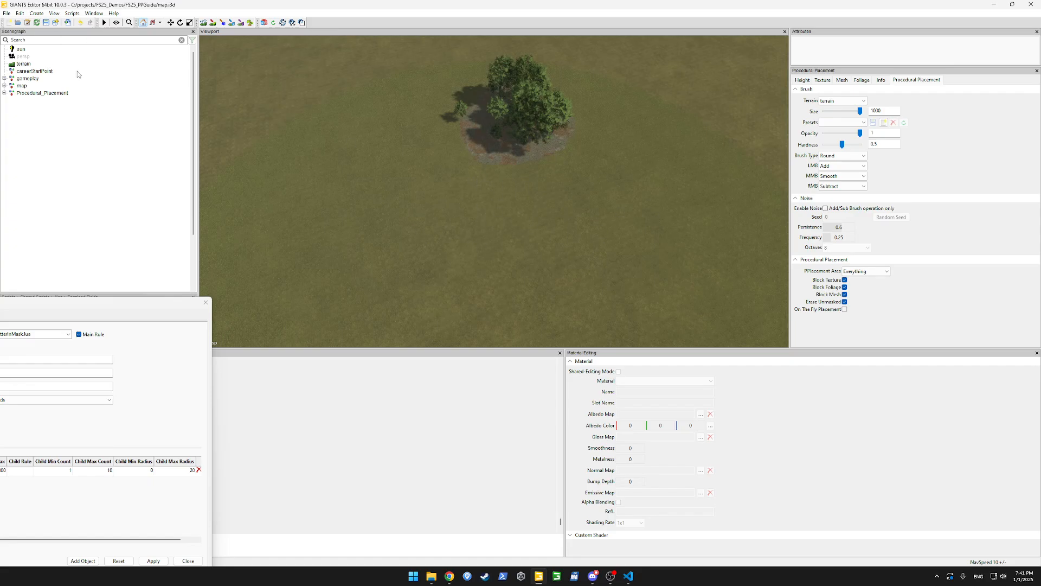
left_click(241, 23)
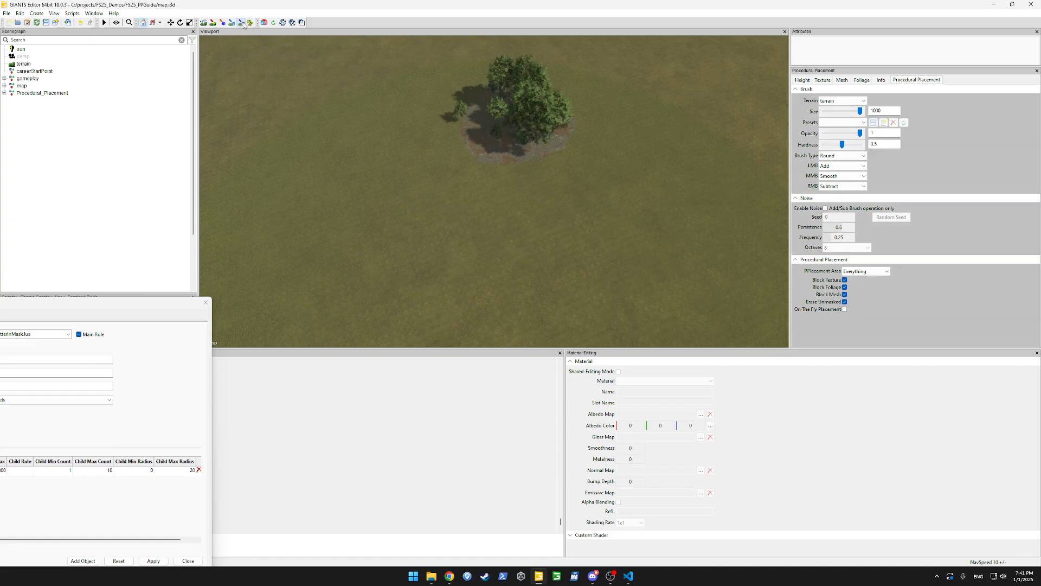
left_click(867, 271)
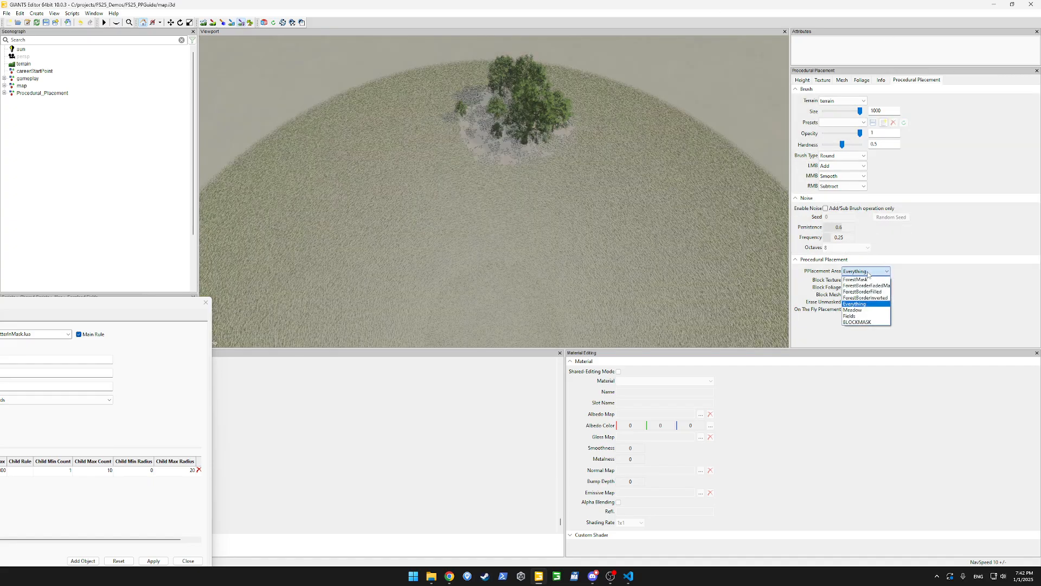
left_click(869, 317)
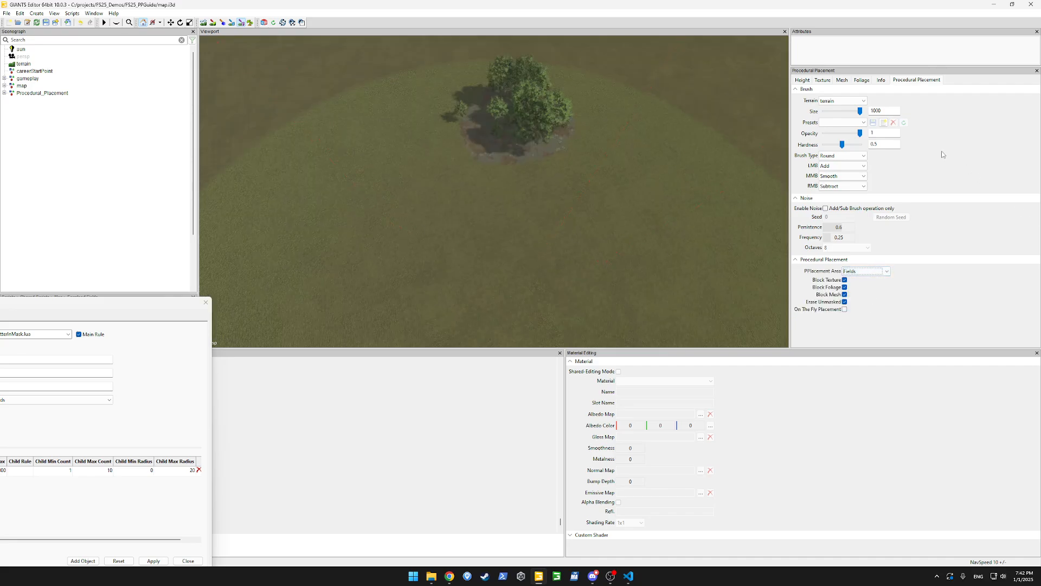
Paint a field area beside the forest with a brush size of about 33.2, and erase its edges to form a roughly square plot.
left_click_drag(859, 111, 836, 111)
mouse_move(511, 262)
left_mouse_down()
mouse_move(612, 213)
mouse_move(593, 210)
mouse_move(471, 244)
mouse_move(519, 308)
mouse_move(683, 274)
mouse_move(690, 229)
mouse_move(668, 197)
mouse_move(498, 236)
mouse_move(562, 226)
mouse_move(655, 182)
left_mouse_up()
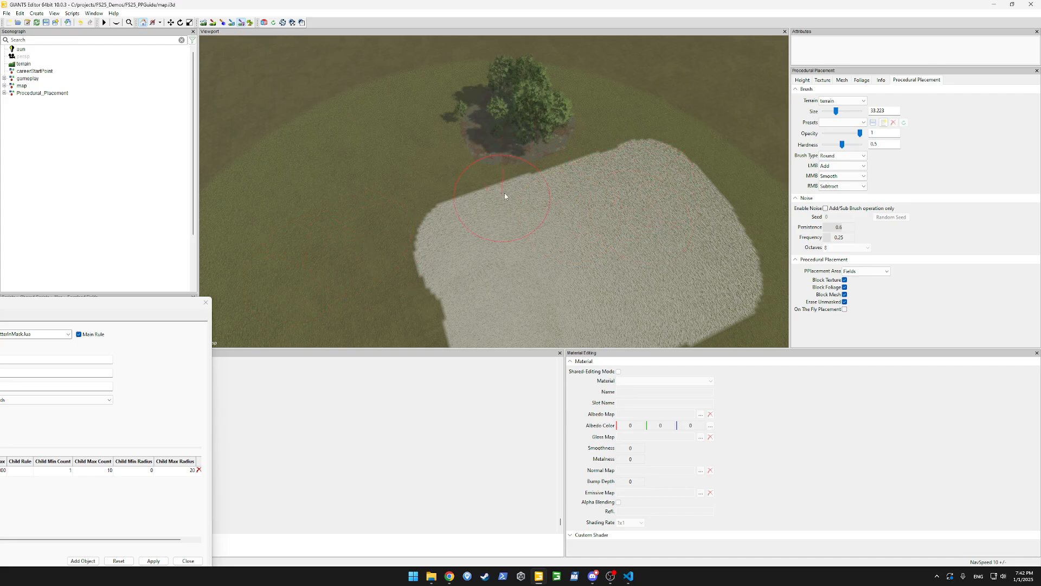
left_click_drag(504, 194, 524, 207, "alt")
mouse_move(408, 131)
right_mouse_down()
mouse_move(412, 203)
mouse_move(440, 280)
right_mouse_up()
mouse_move(721, 77)
right_mouse_down()
mouse_move(704, 70)
mouse_move(732, 190)
mouse_move(744, 159)
right_mouse_up()
right_click_drag(710, 116, 681, 49)
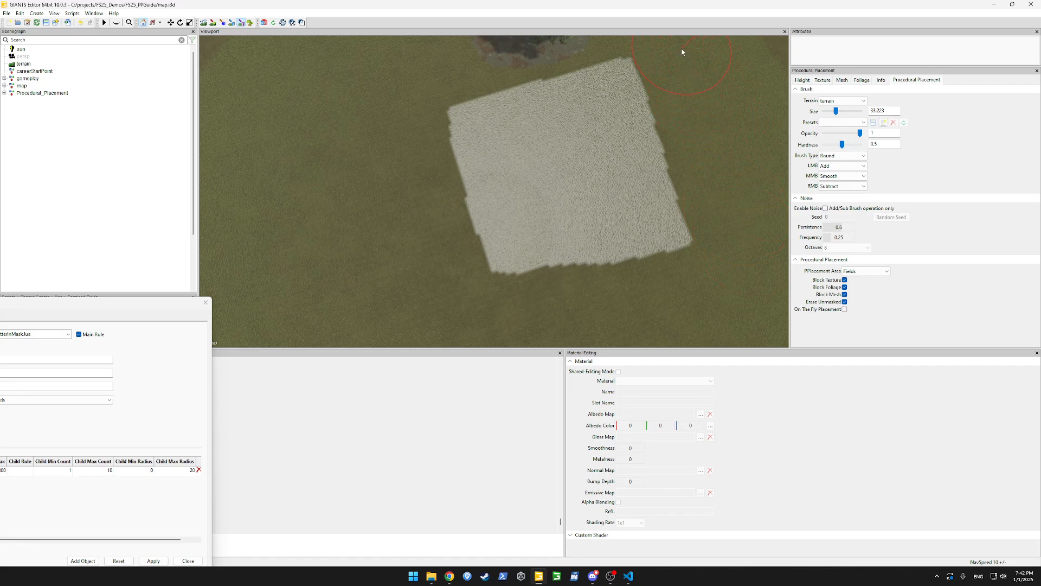
Leave mask painting and run object placement to generate the cultivated field.
left_click(237, 22)
left_click_drag(148, 304, 410, 114)
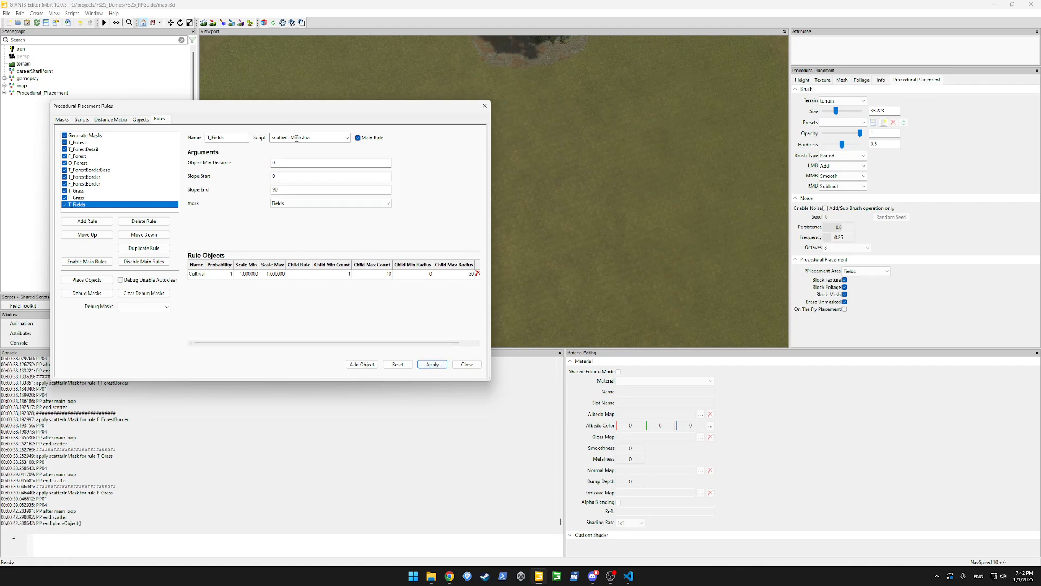
left_click(84, 280)
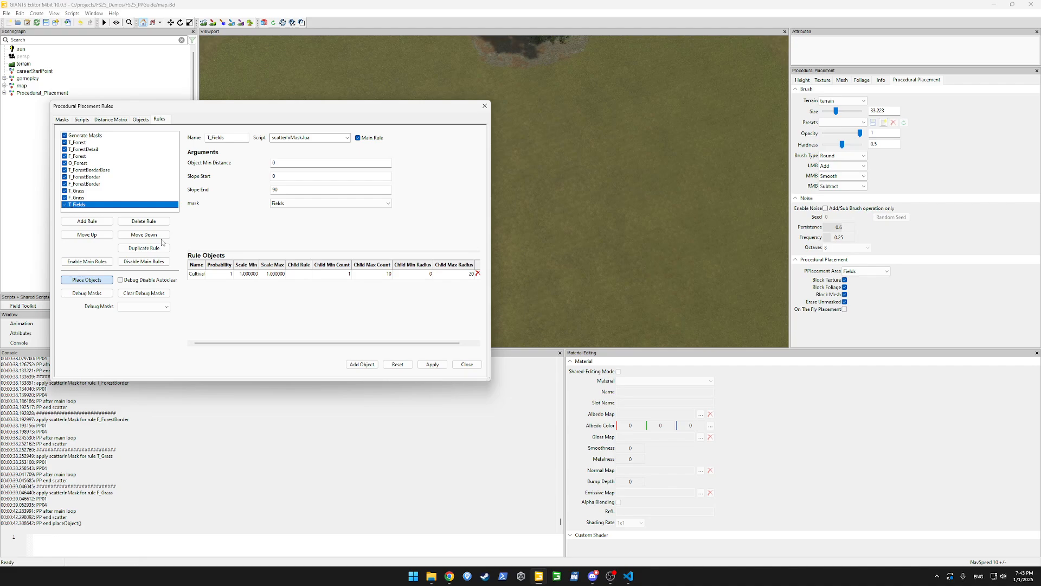
left_click_drag(444, 111, 143, 189)
scroll(450, 200, "up", 5)
left_click_drag(440, 196, 637, 137, "alt")
scroll(580, 97, "down", 4)
scroll(584, 77, "up", 3)
scroll(626, 156, "down", 5)
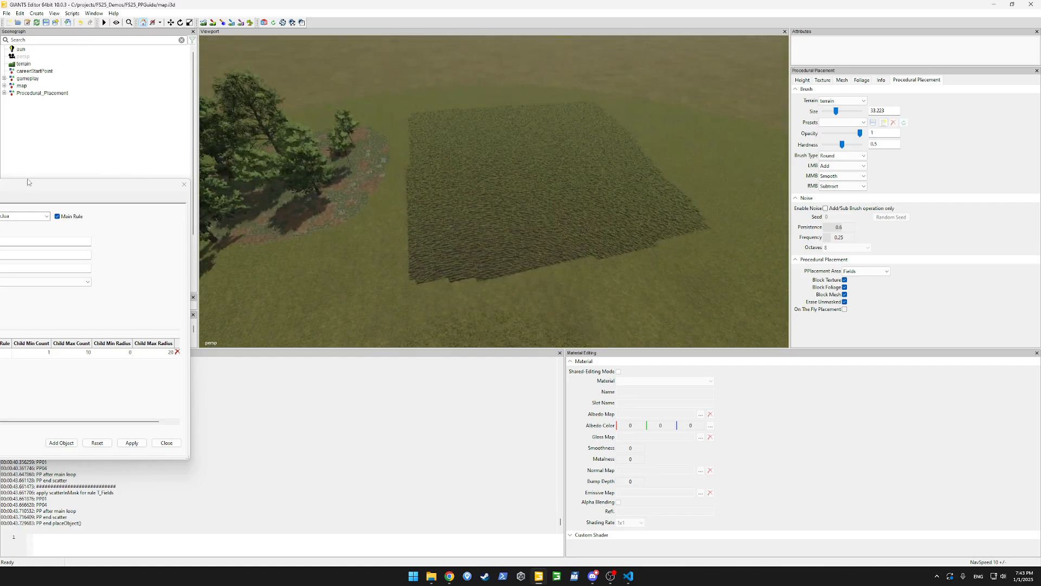
Create and apply a rule named ClearFoliageFields using the clearFoliageInMask.lua script, with Fields as the clearMask.
left_click_drag(29, 184, 329, 98)
left_click(86, 213)
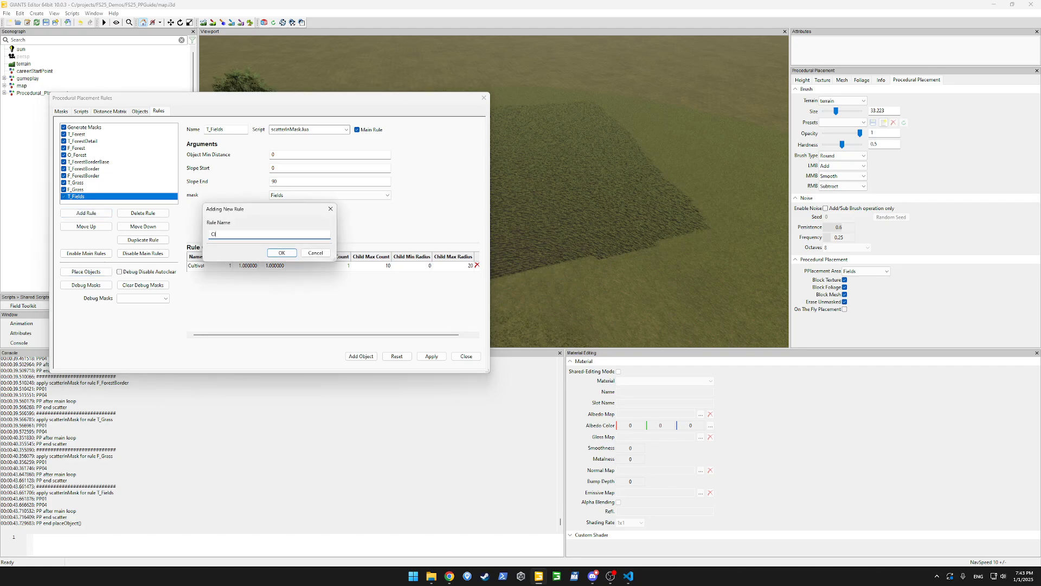
type("ClearFoliageFields")
key("Return")
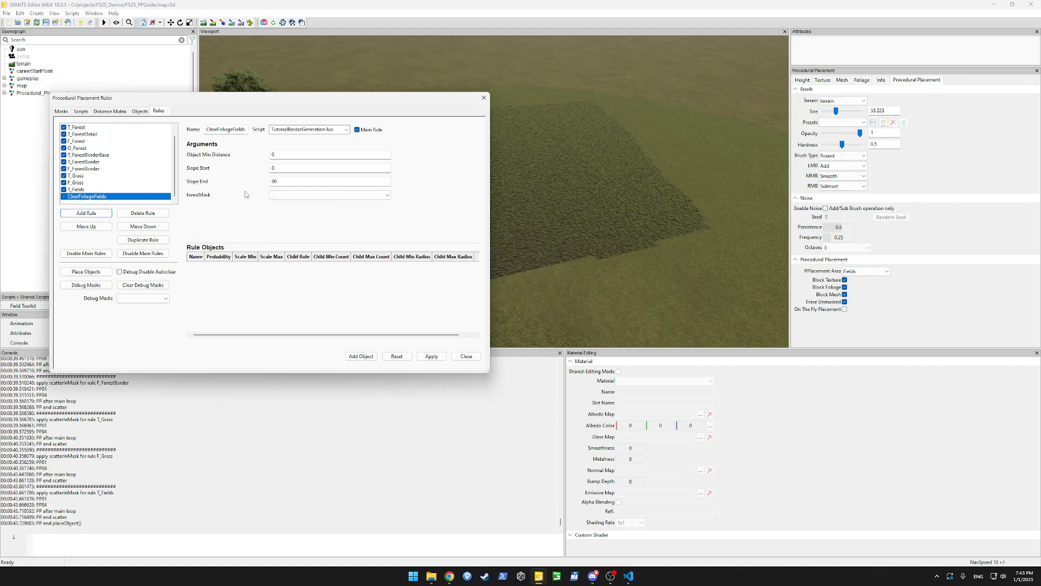
left_click(346, 129)
left_click(306, 144)
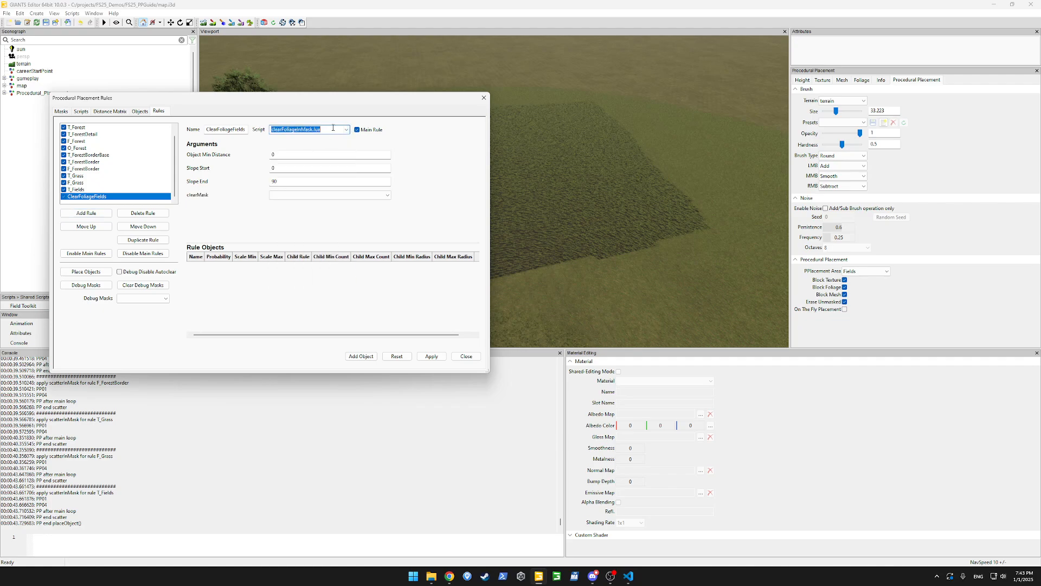
left_click(379, 195)
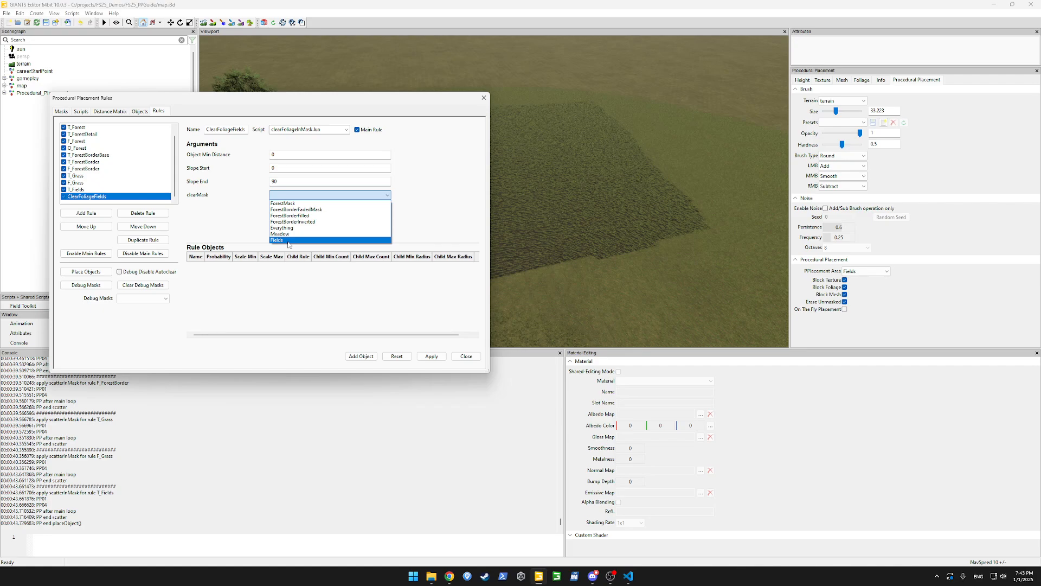
left_click(295, 232)
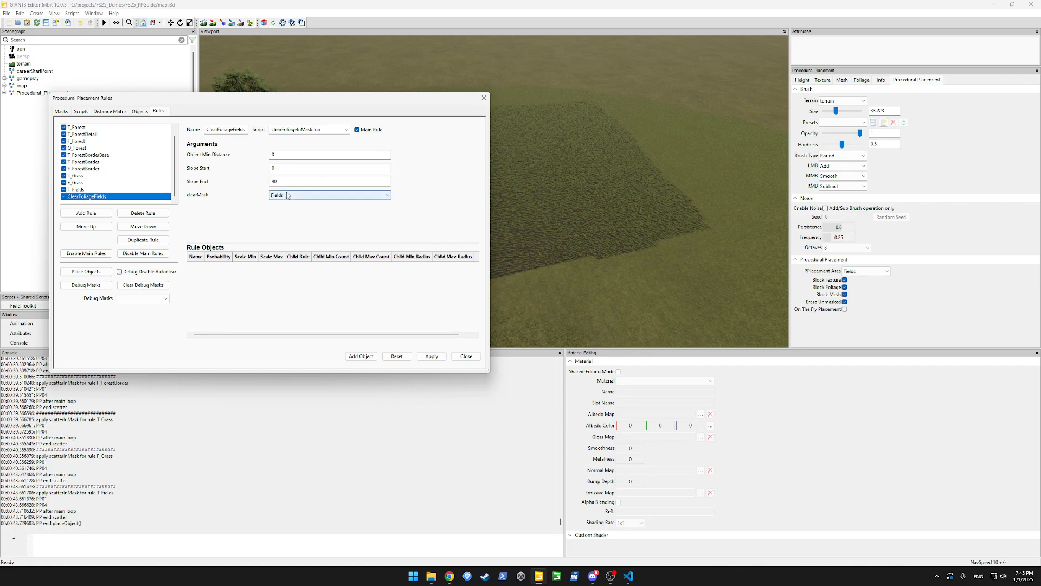
left_click(431, 356)
Review the code of the clearFoliageInMask.lua script, including its ppClearFoliageInMask call, and return to the rules.
left_click(81, 111)
left_click(177, 123)
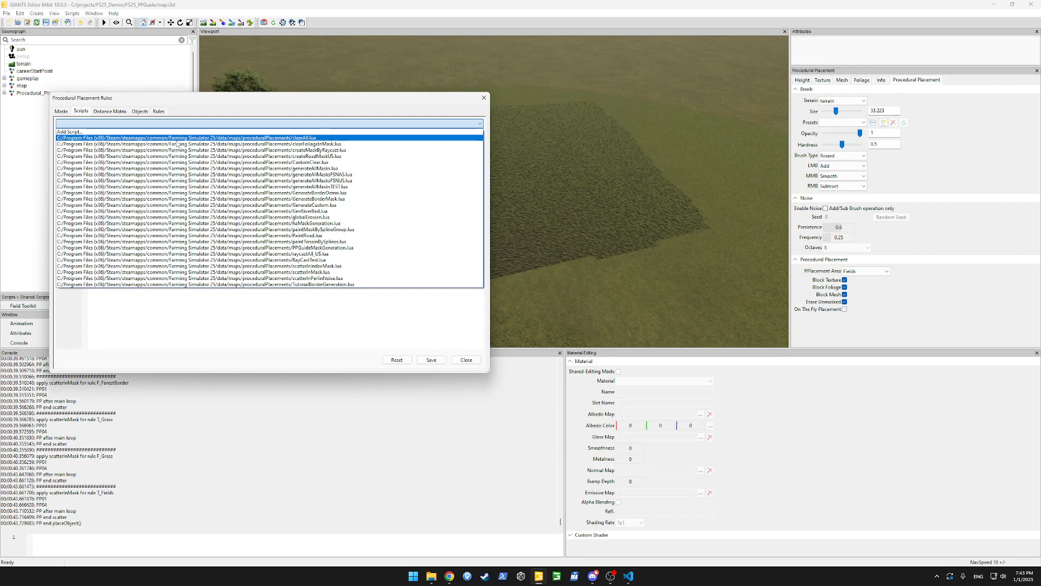
left_click(177, 144)
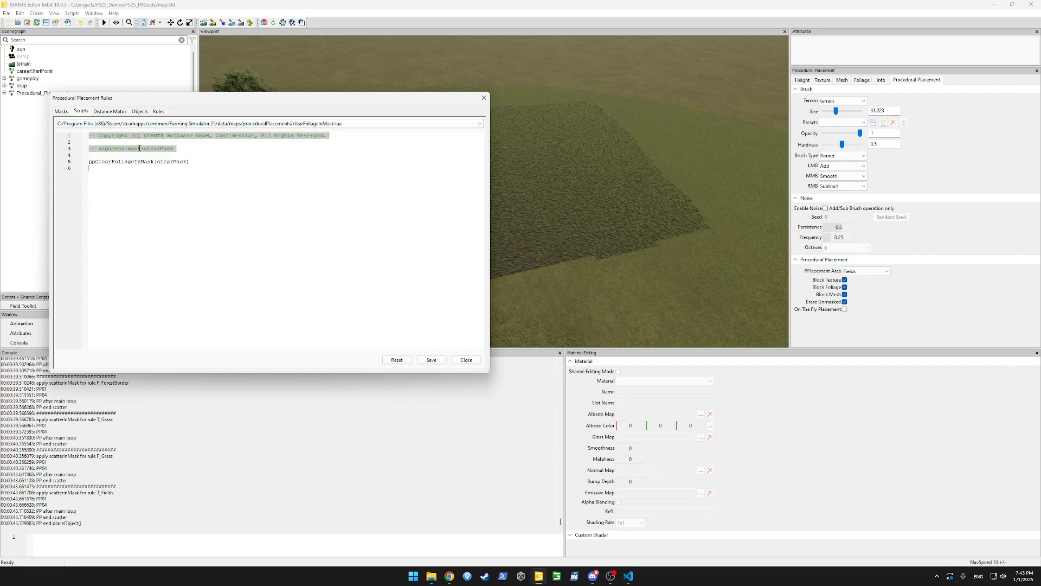
double_click(129, 163)
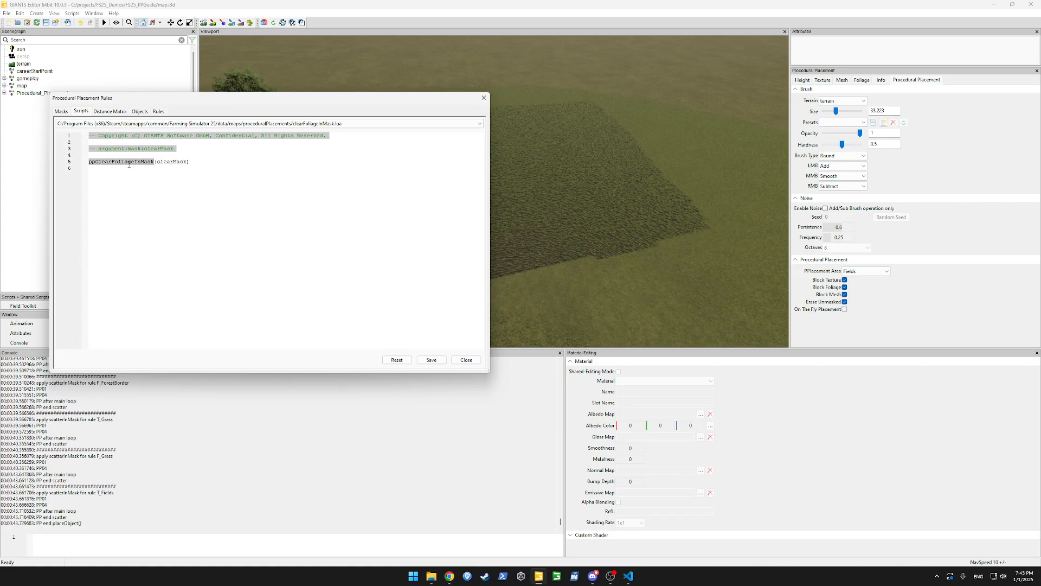
left_click(159, 112)
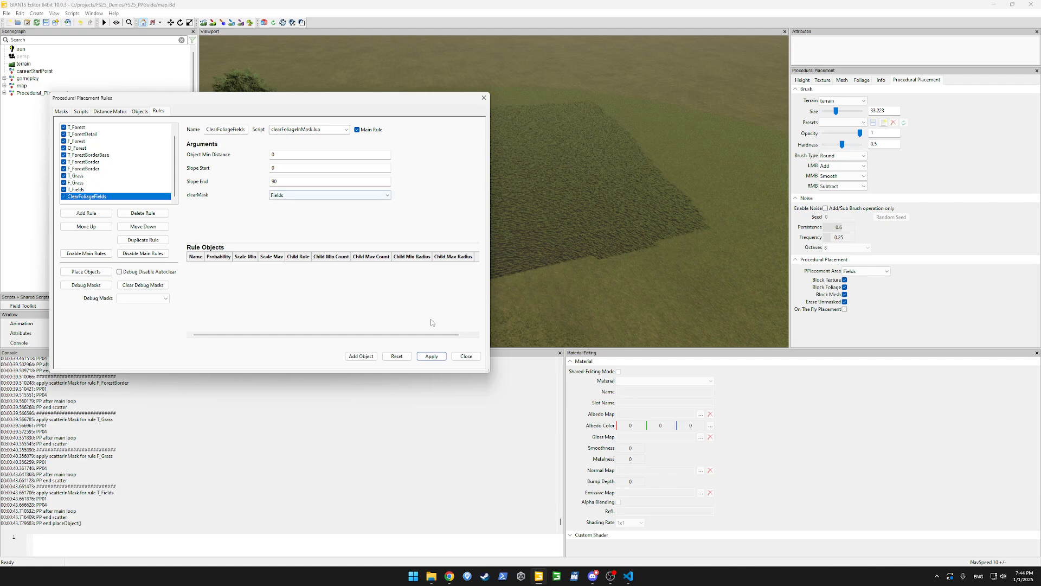
Apply the ClearFoliageFields rule and run object placement to clear foliage from the field.
left_click(435, 357)
left_click(85, 272)
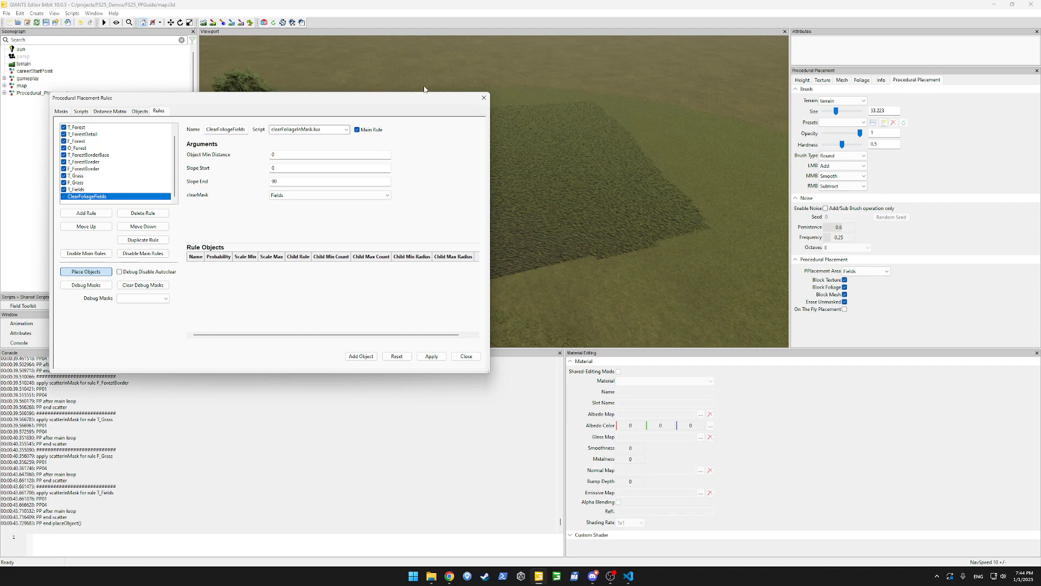
left_click_drag(442, 106, 246, 151)
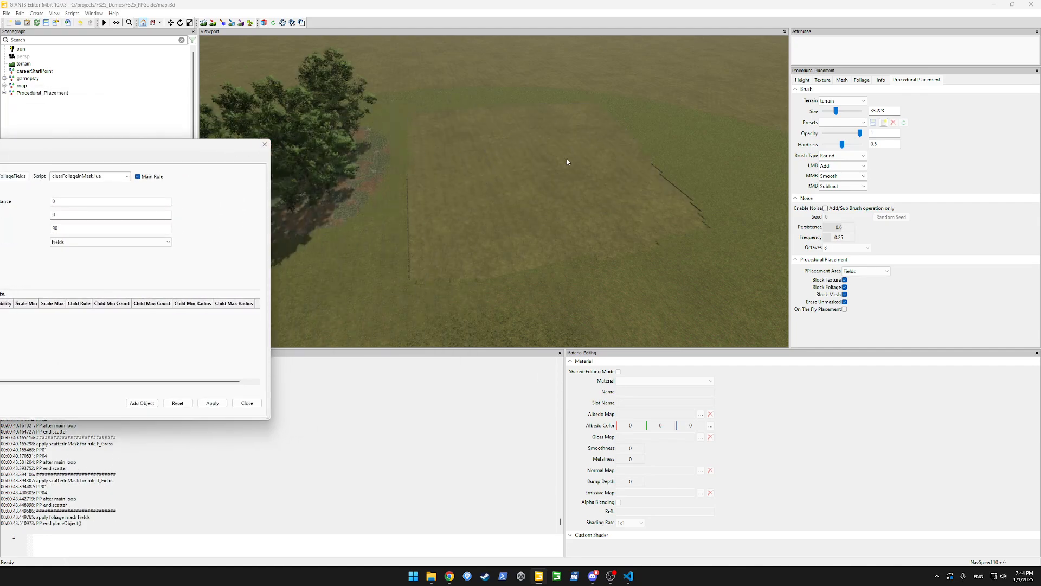
Move the ClearFoliageFields rule one place up, above T_Fields, in the rule order.
left_click_drag(202, 148, 414, 125)
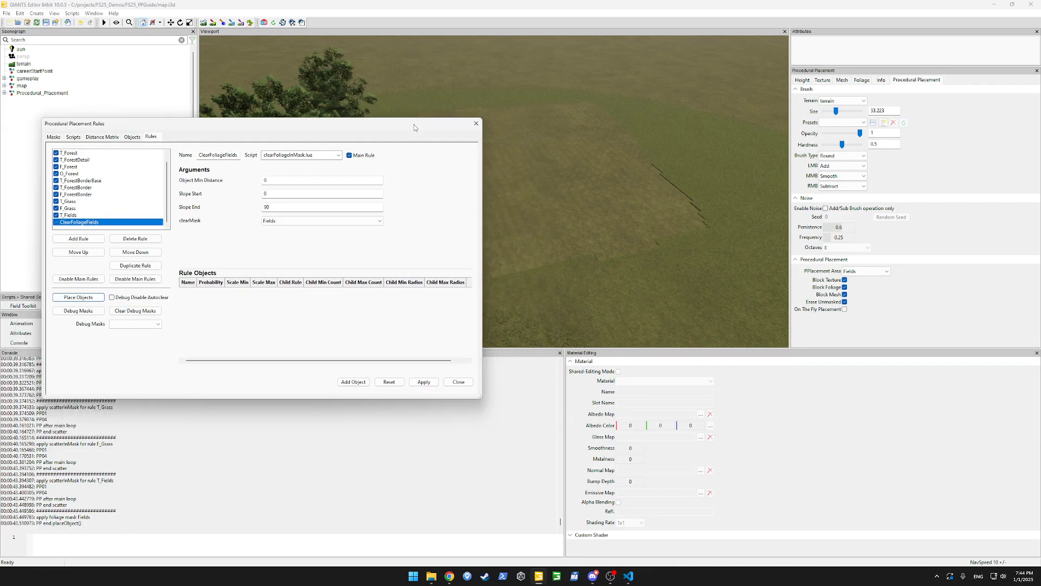
left_click(75, 216)
scroll(76, 220, "down", 1)
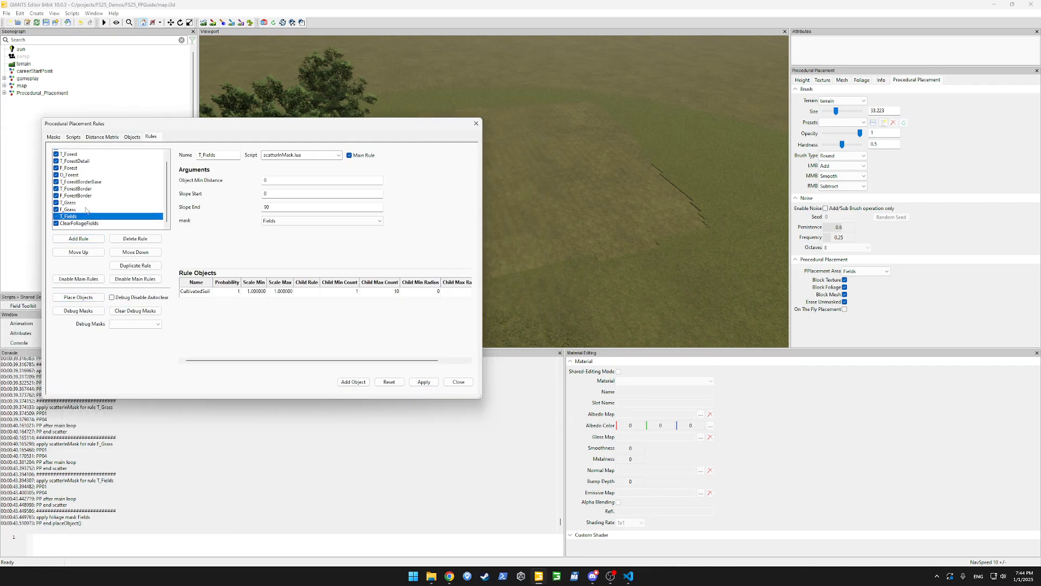
left_click(82, 223)
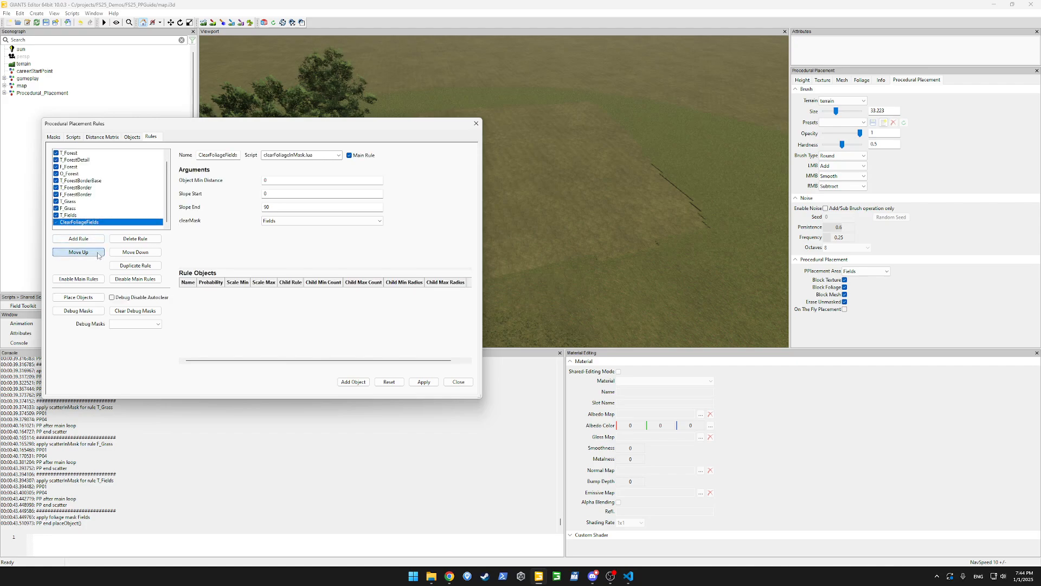
left_click(78, 252)
scroll(122, 200, "down", 1)
left_click(76, 222)
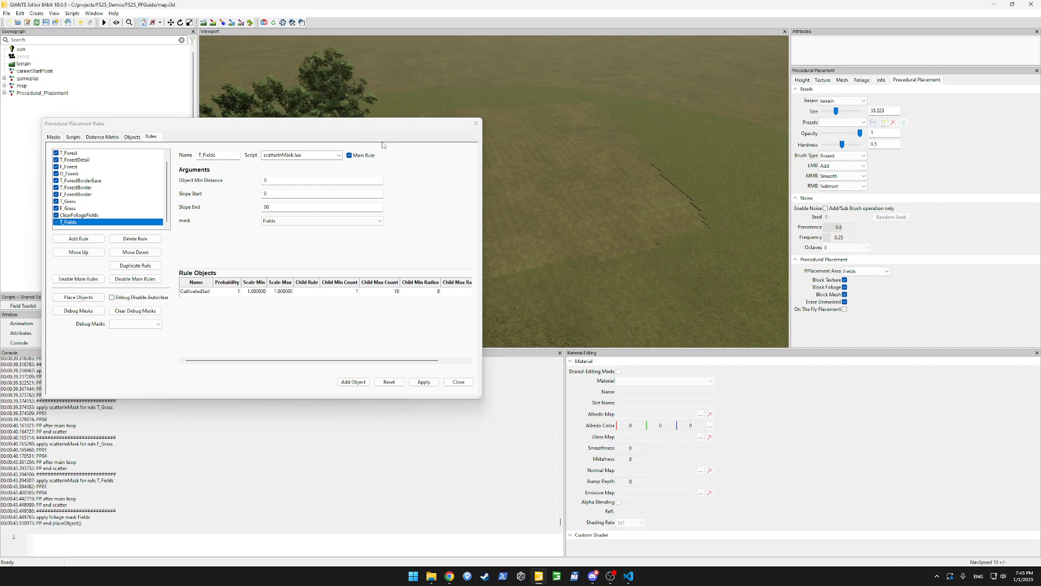
Open the generateAllMasksFSNAS.lua script and examine its HEIGHT section, which creates and saves GEN_heightMask.
left_click_drag(392, 124, 191, 217)
mouse_move(408, 195)
left_mouse_down("alt")
mouse_move(343, 176)
mouse_move(469, 158)
mouse_move(395, 182)
left_mouse_up("alt")
left_click_drag(251, 223, 552, 137)
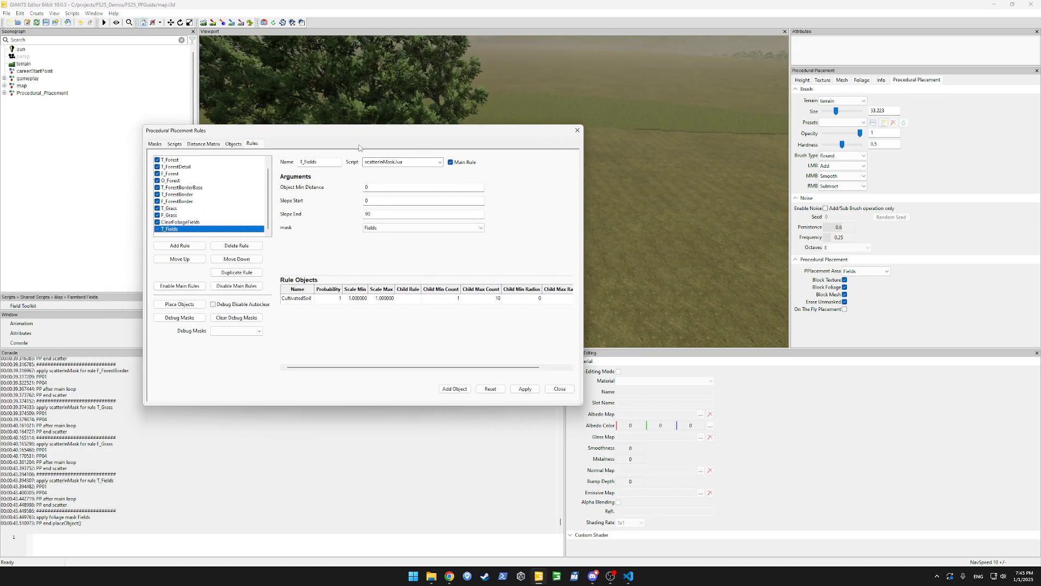
left_click(429, 161)
left_click(174, 144)
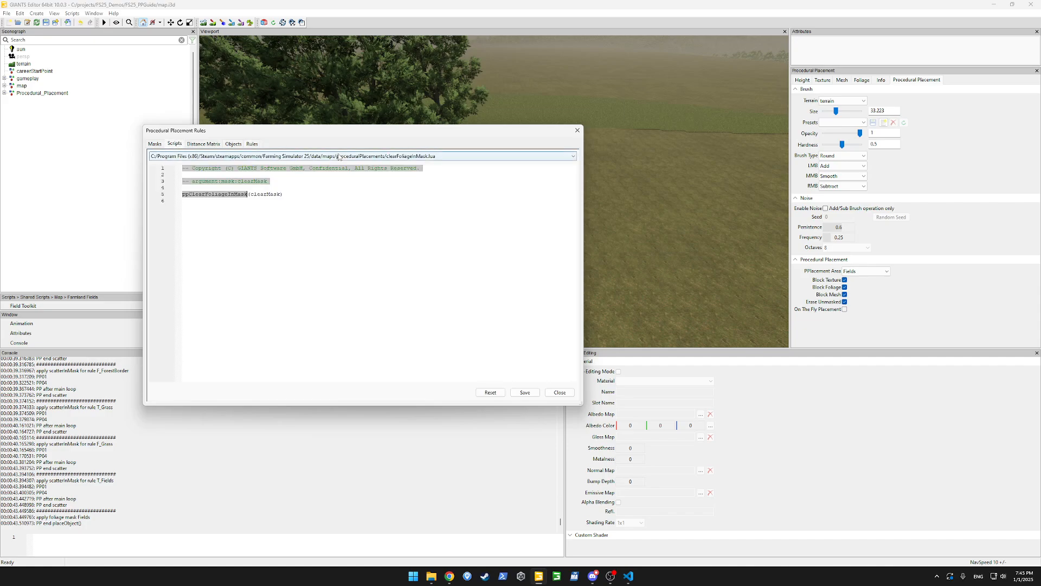
left_click(500, 155)
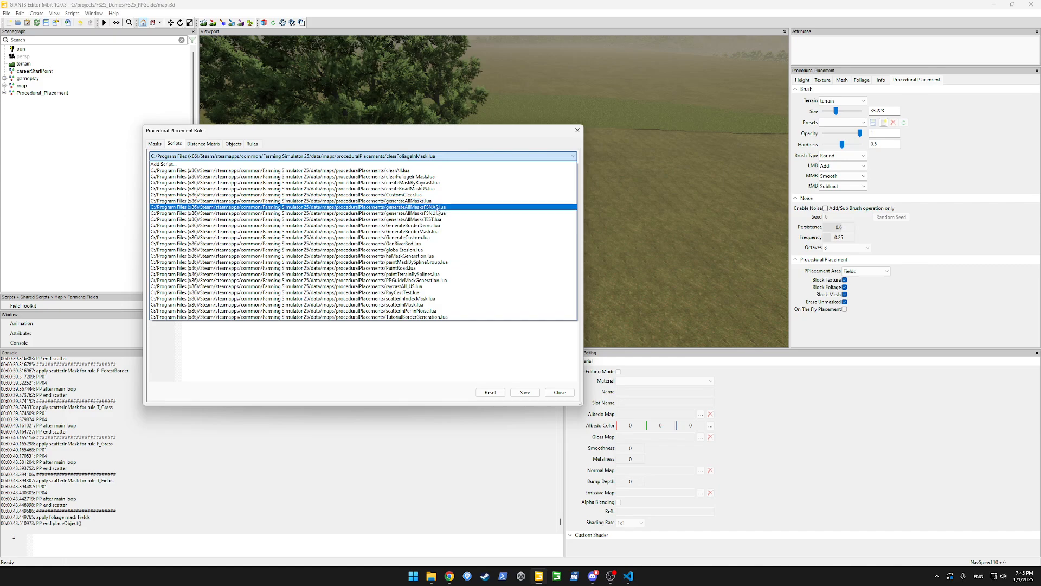
left_click(303, 207)
scroll(304, 271, "down", 5)
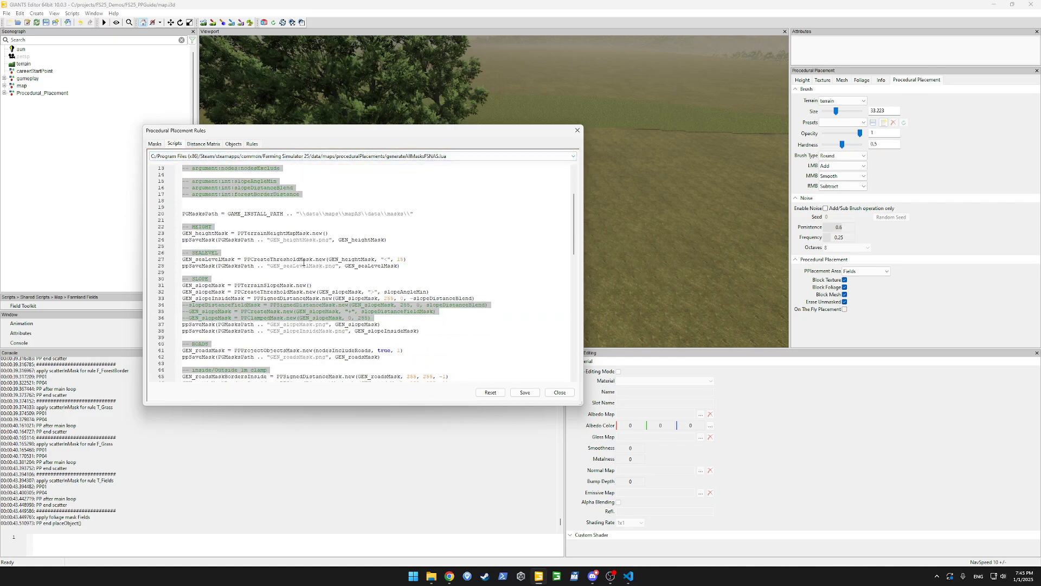
left_click_drag(400, 226, 128, 208)
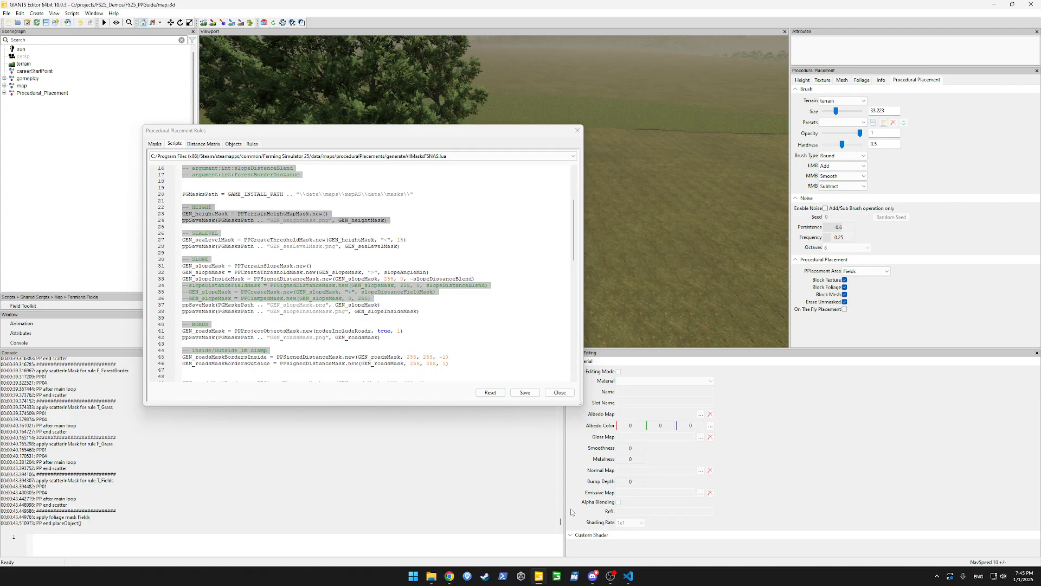
Switch to File Explorer and view the unprocessedHeightMap.png image in the FS25_PPGuide data folder.
left_click(428, 515)
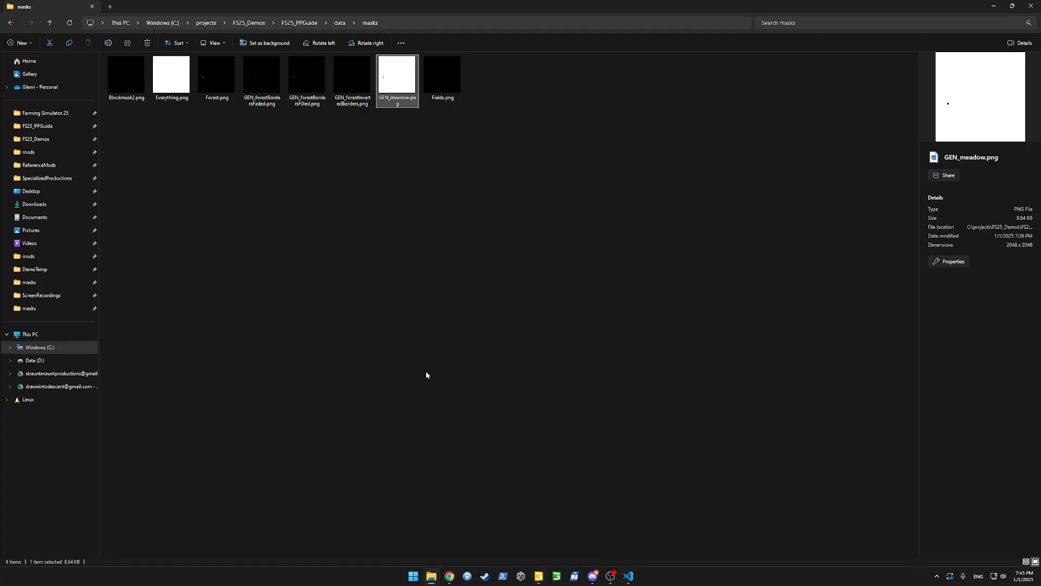
left_click(340, 23)
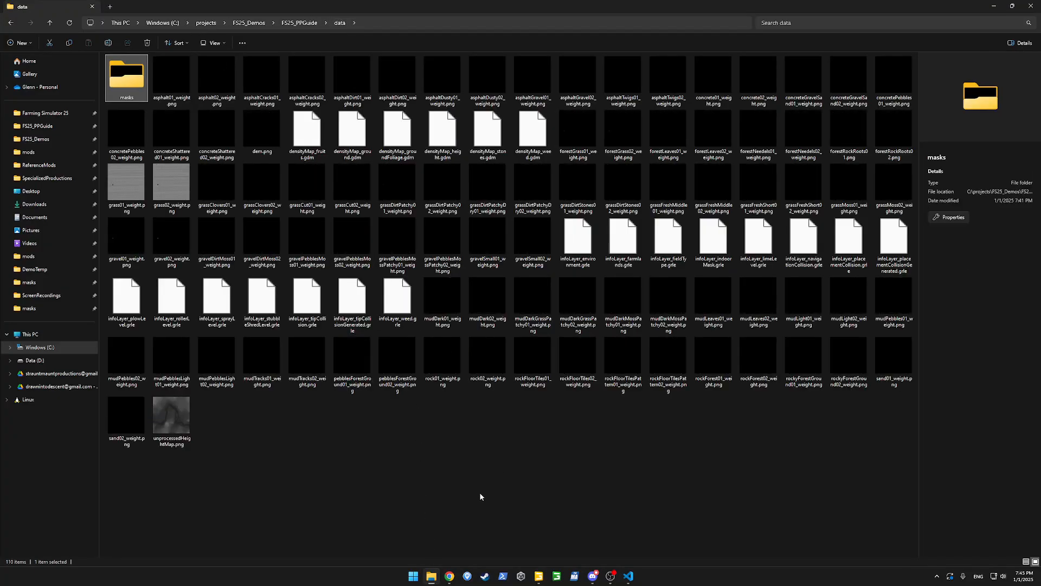
double_click(171, 415)
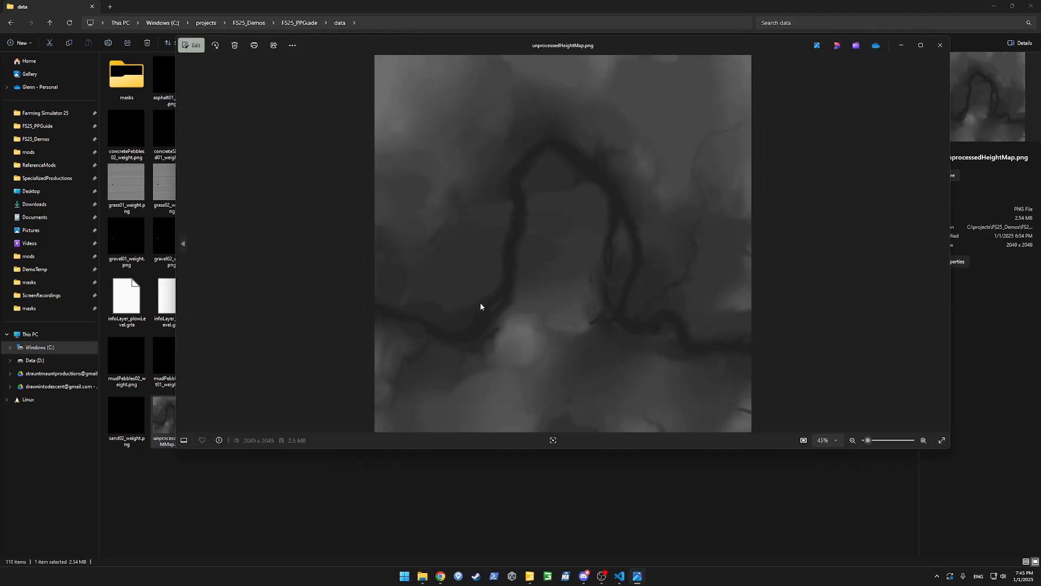
left_click(939, 45)
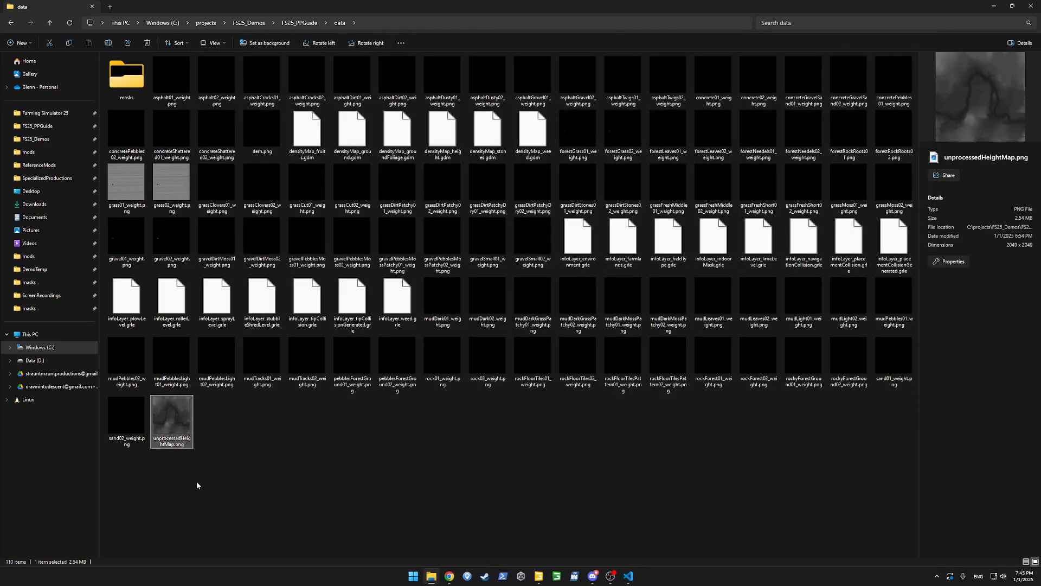
left_click(172, 425)
left_click(412, 469)
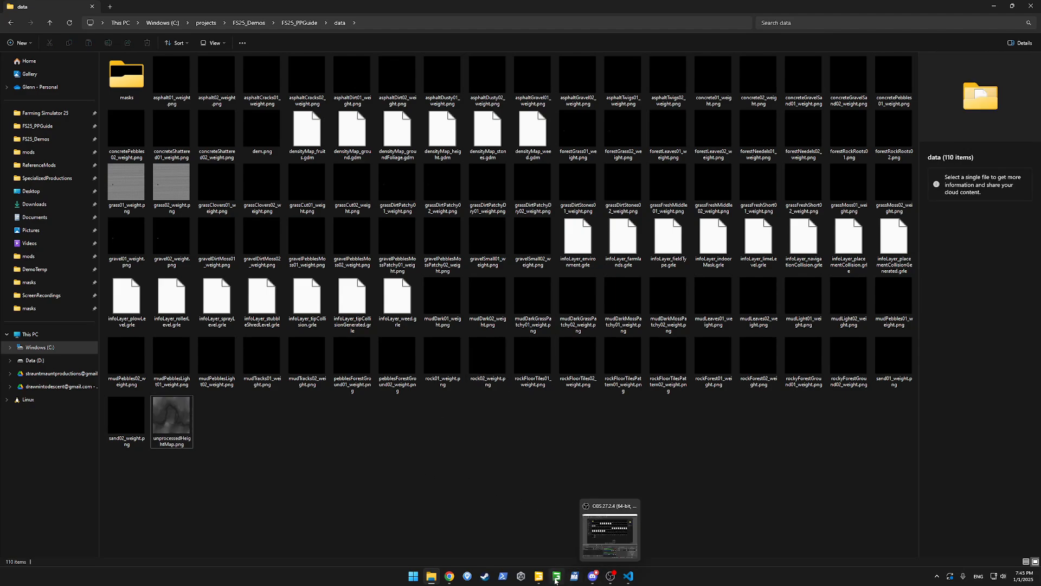
Back in GIANTS Editor, set the Unprocessed Height Mask to unprocessedHeightMap.png from the data folder and apply it.
left_click(537, 577)
left_click(155, 145)
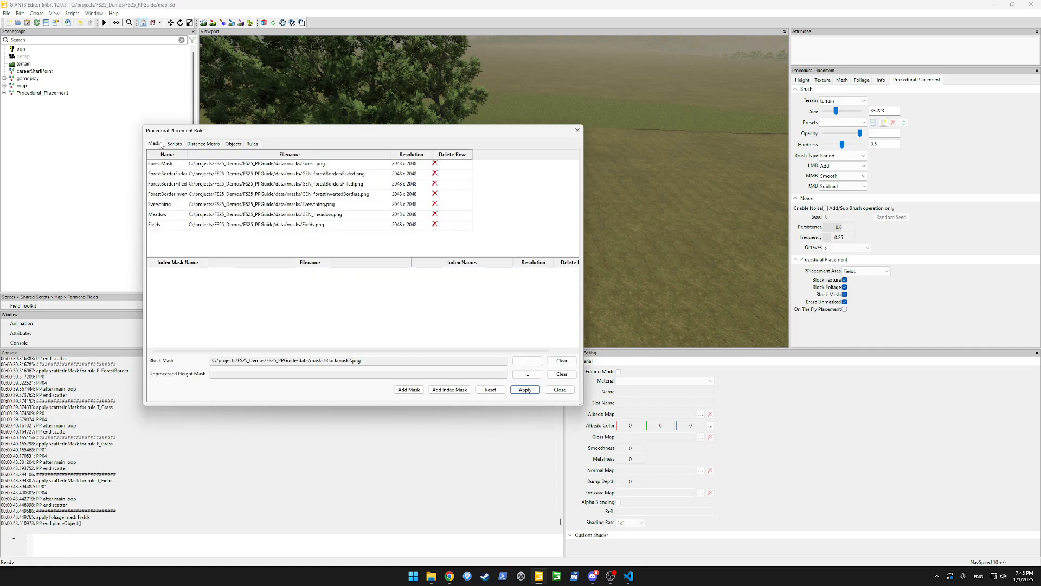
left_click(527, 375)
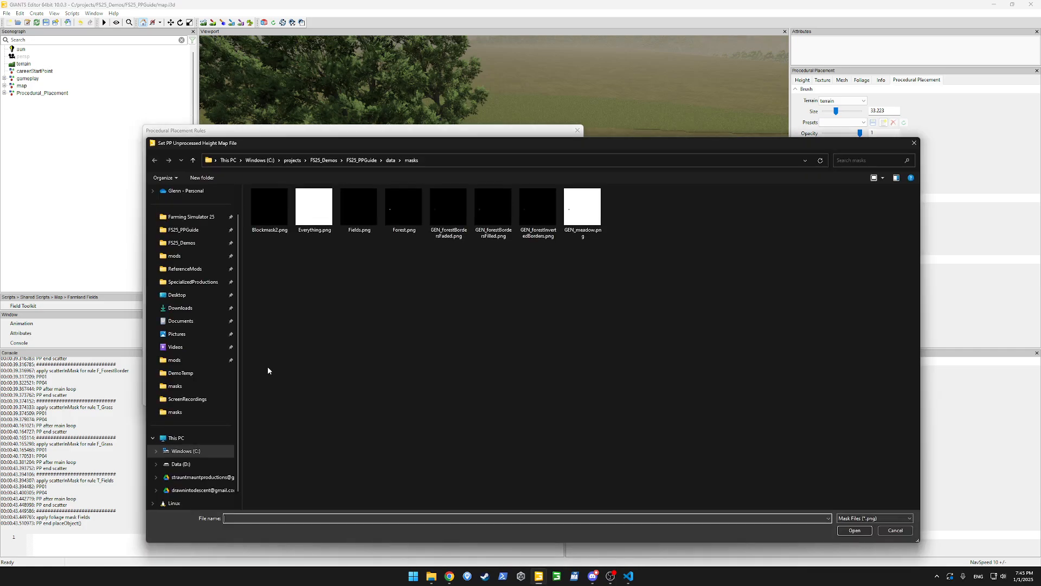
left_click(395, 164)
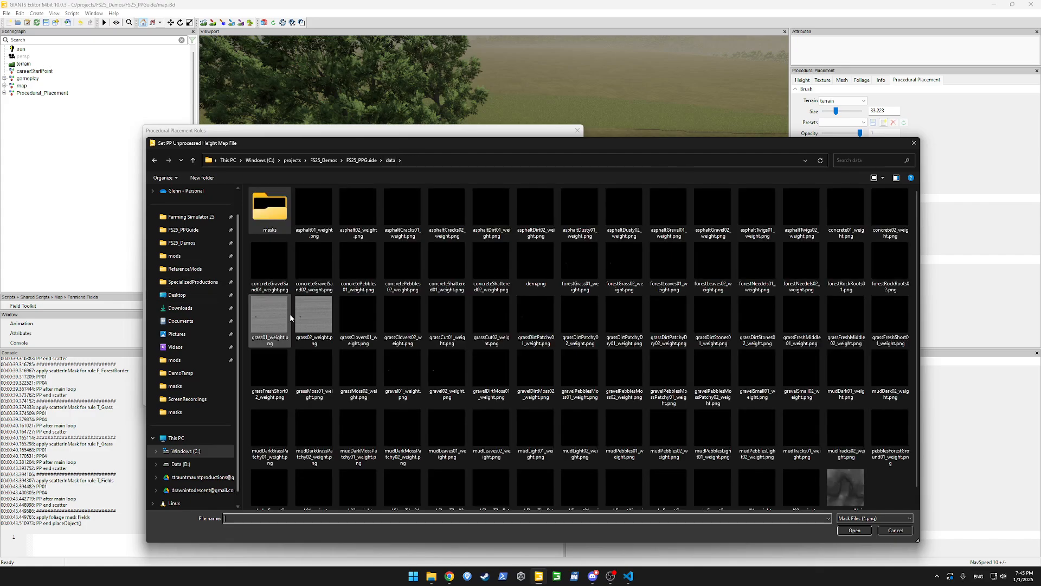
scroll(359, 346, "down", 1)
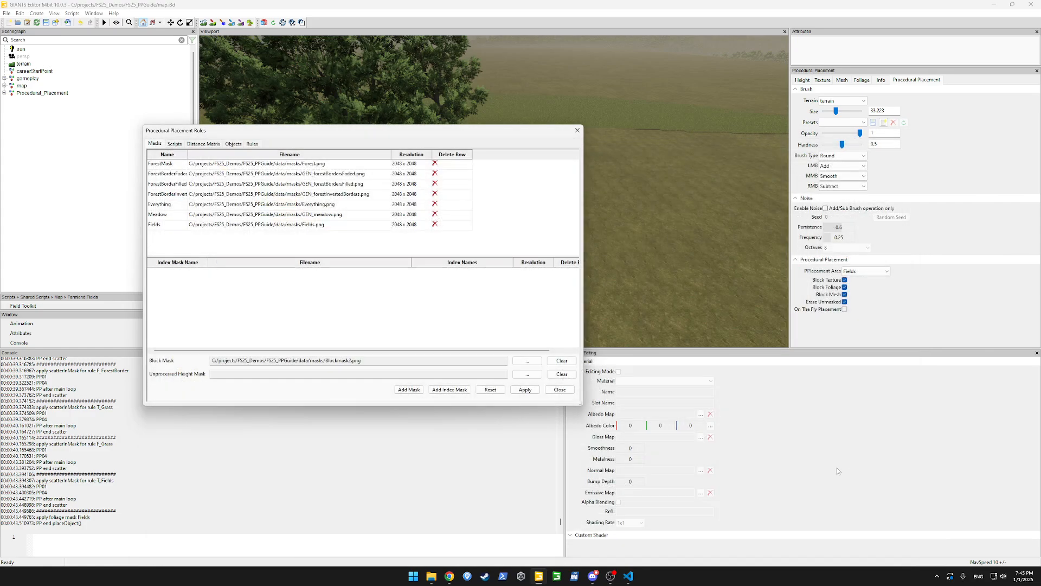
double_click(837, 467)
left_click(518, 390)
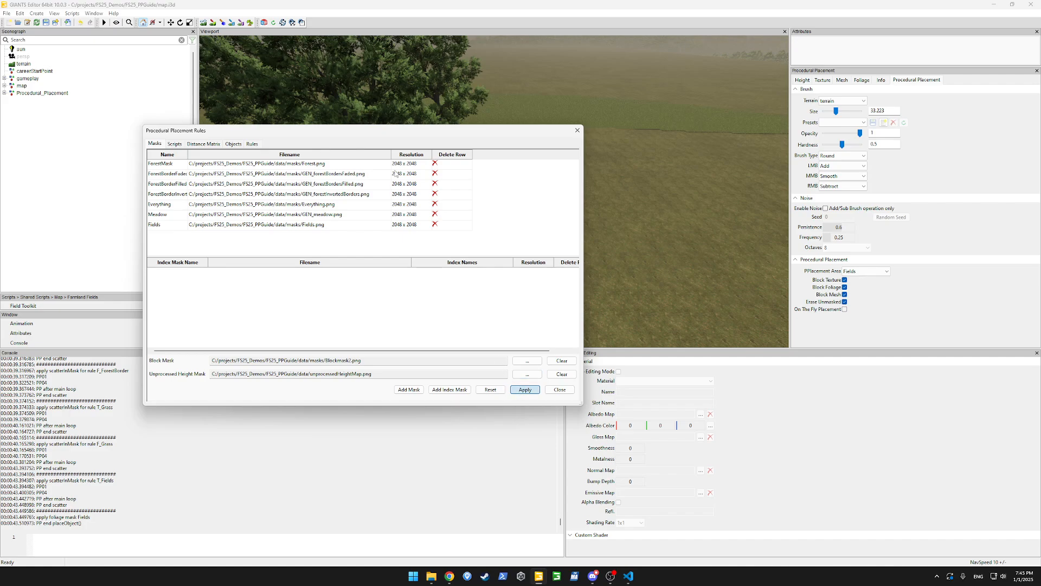
Return to the placement rules and run object placement.
left_click(253, 144)
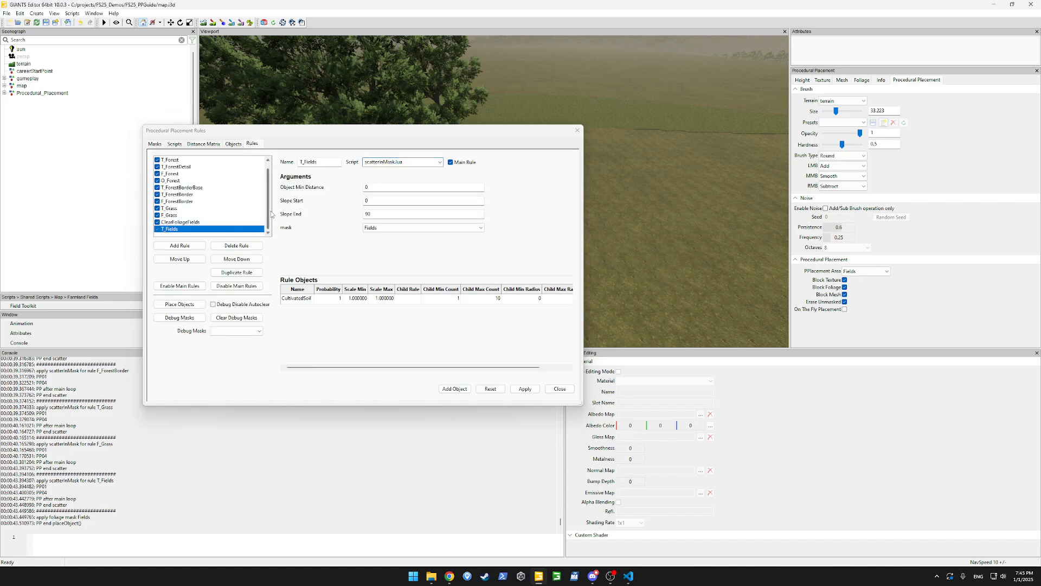
left_click_drag(449, 131, 295, 171)
scroll(492, 184, "down", 8)
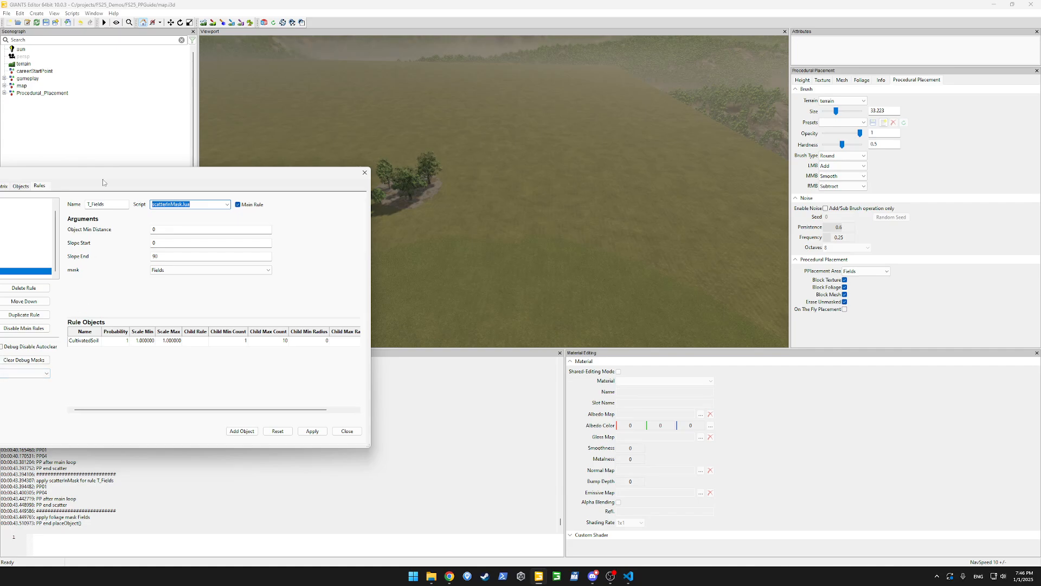
left_click_drag(102, 179, 215, 164)
left_click(71, 332)
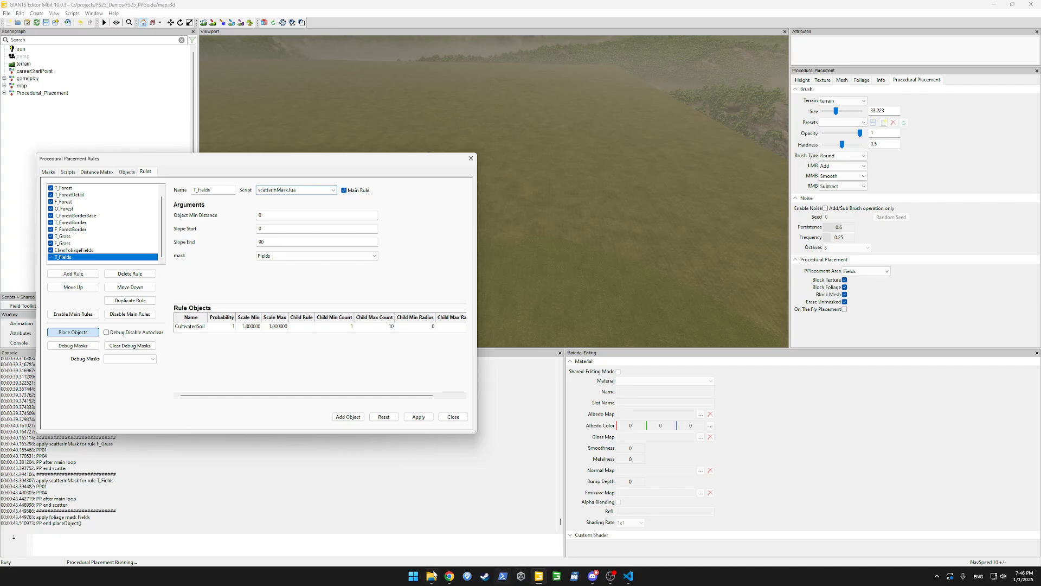
View unprocessedHeightMap.png again from the data folder in File Explorer, and return to GIANTS Editor.
left_click(430, 521)
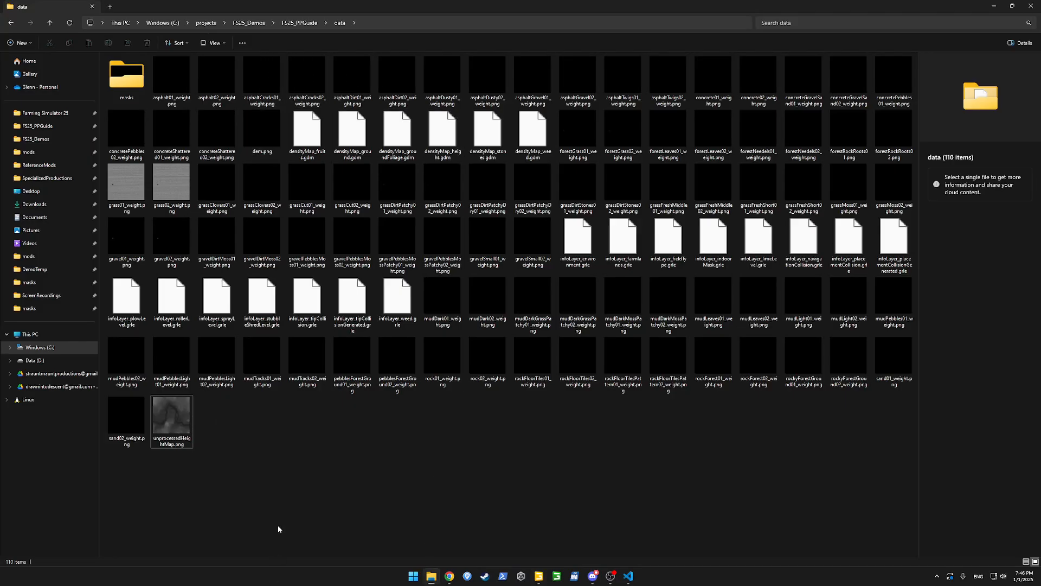
left_click(177, 427)
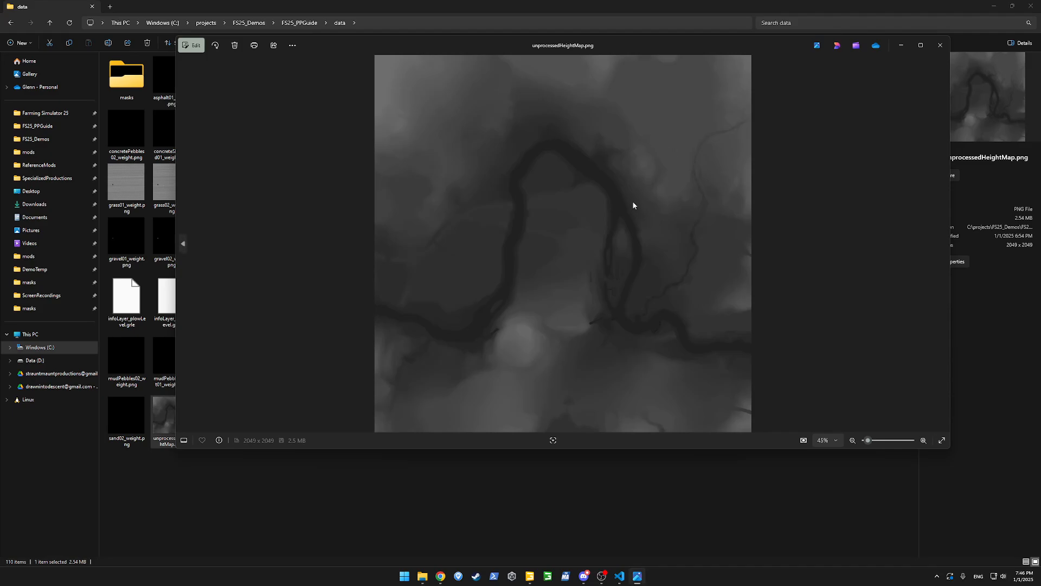
left_click(902, 47)
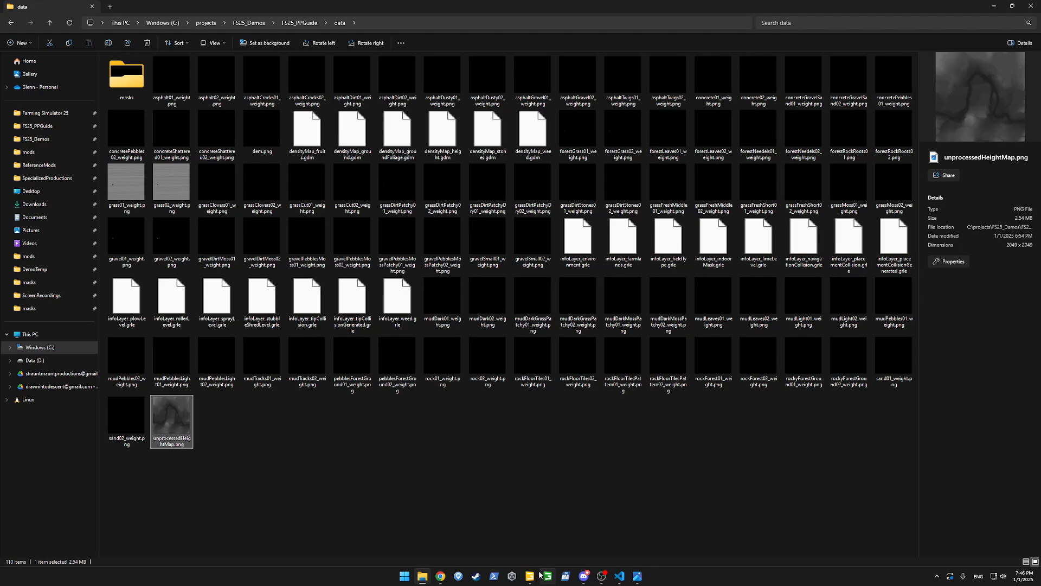
mouse_move(529, 576)
left_click(520, 549)
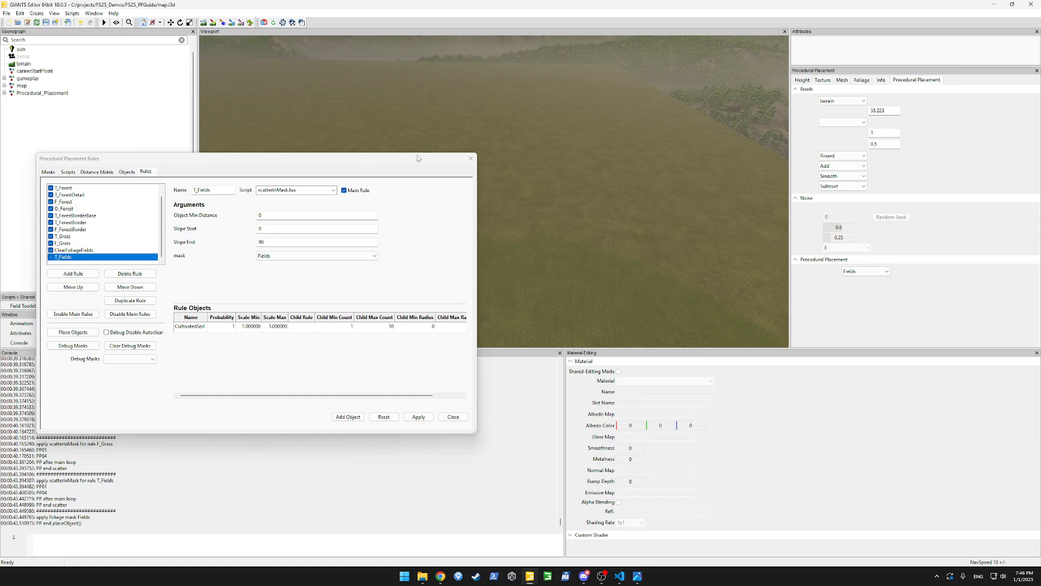
Inspect the generated field and surrounding terrain, and check the files assigned in the mask settings.
left_click_drag(325, 158, 34, 201)
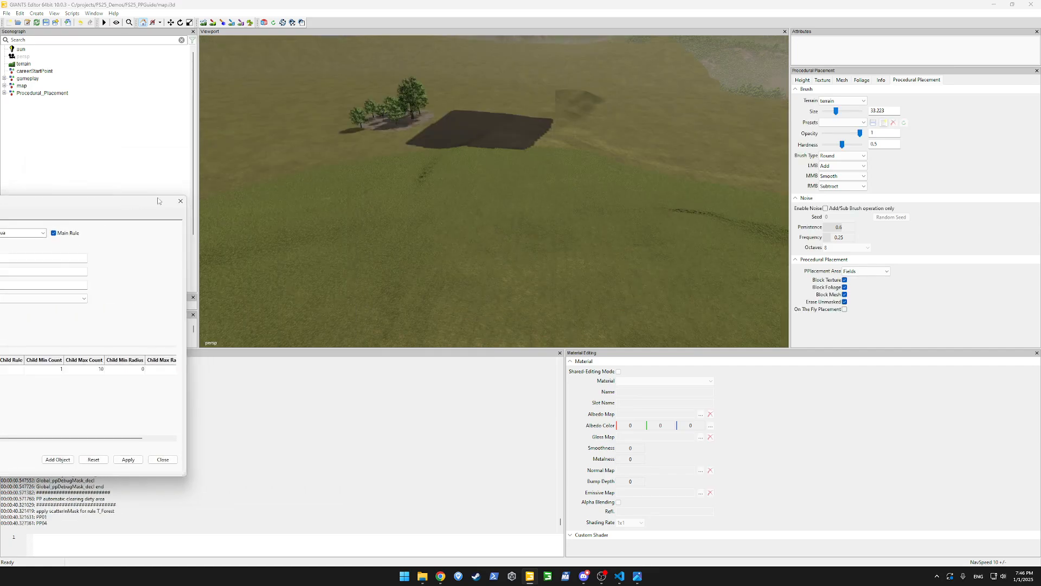
left_click_drag(494, 134, 457, 206, "alt")
scroll(450, 168, "up", 5)
left_click_drag(527, 161, 206, 105, "alt")
scroll(402, 188, "down", 10)
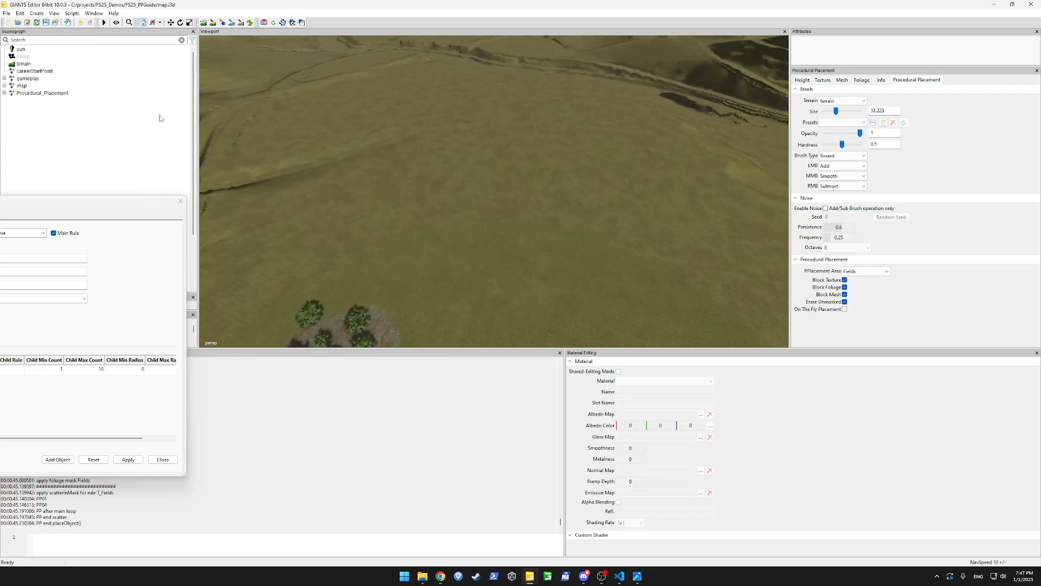
left_click_drag(128, 205, 676, 79)
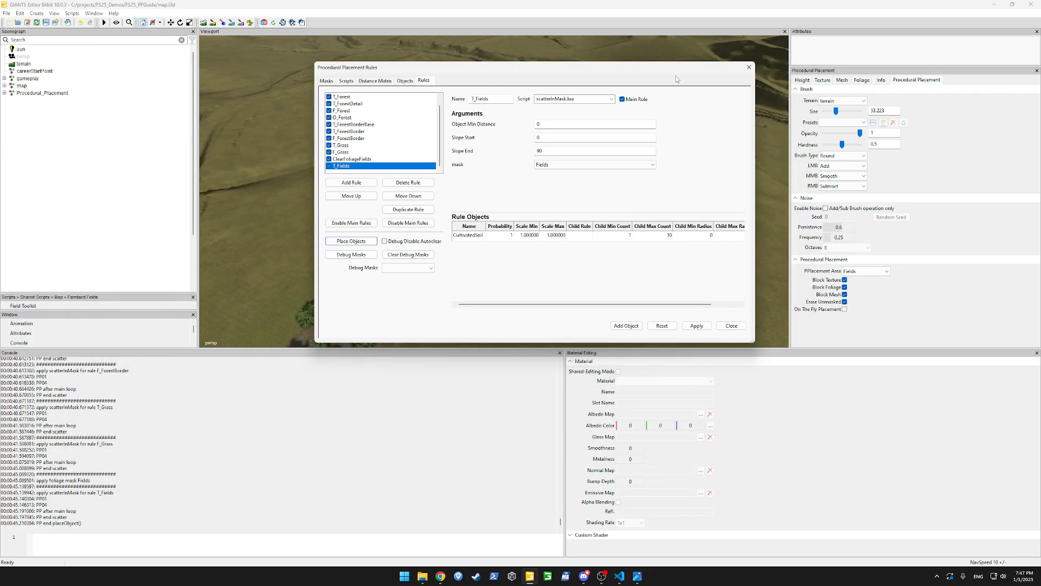
left_click(331, 81)
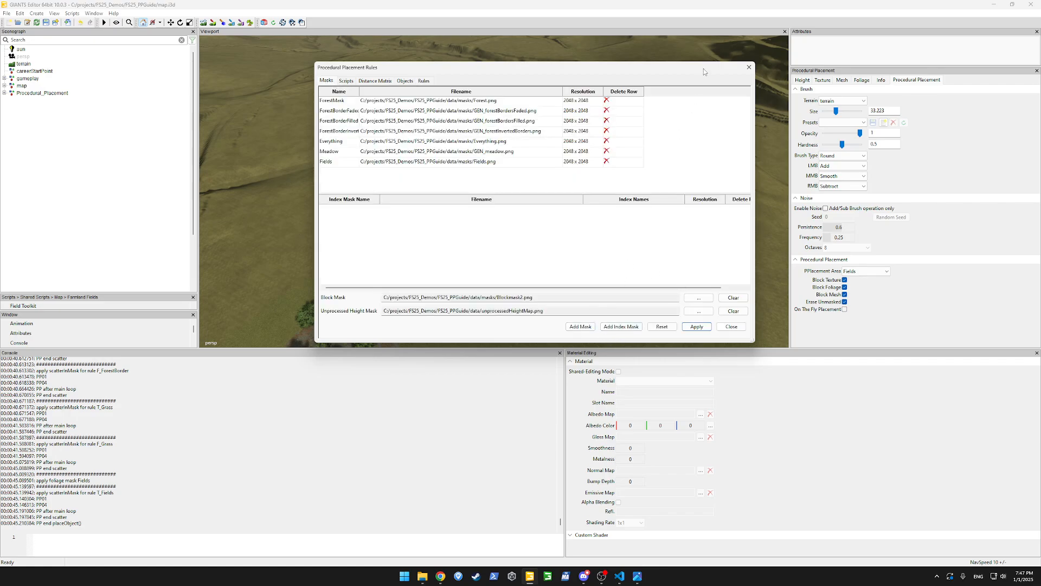
Try sculpting the grassy slope with the terrain height brush in Add mode, and undo the change.
left_click_drag(704, 72, 216, 205)
left_click_drag(529, 161, 421, 118, "alt")
scroll(421, 118, "up", 8)
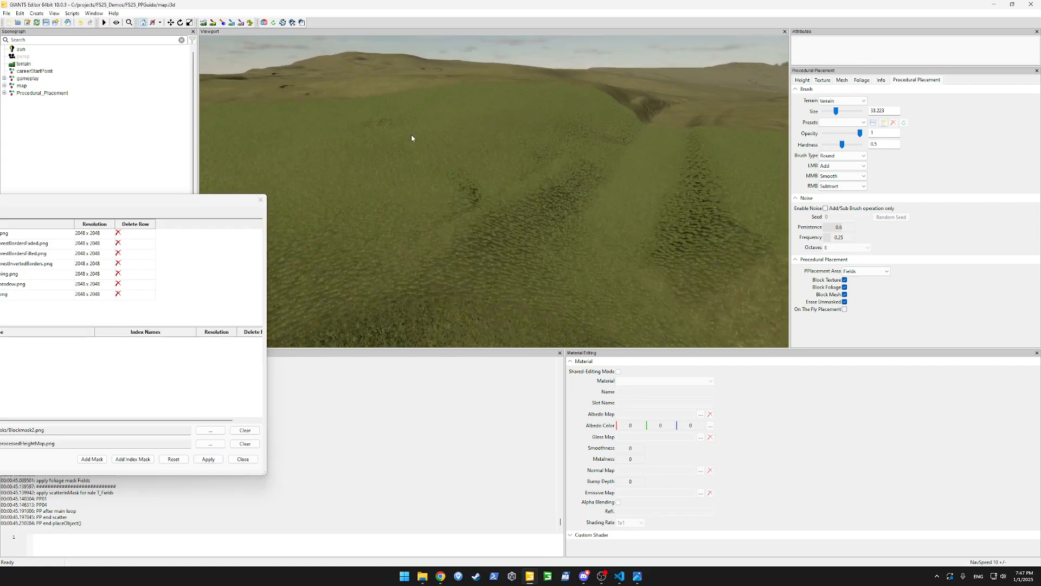
left_click(203, 22)
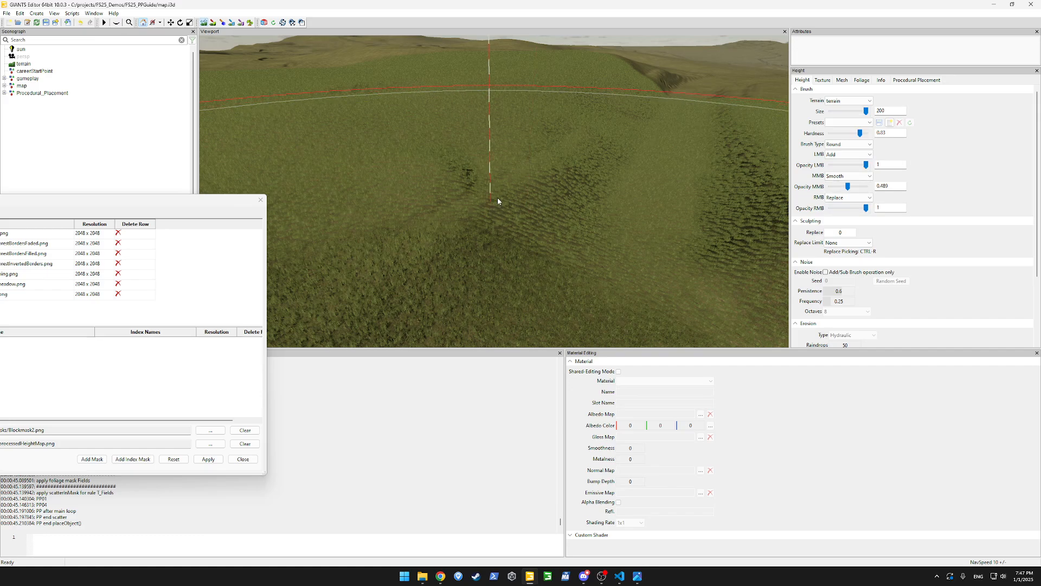
mouse_move(519, 177)
left_mouse_down()
mouse_move(512, 154)
mouse_move(508, 186)
mouse_move(550, 184)
mouse_move(372, 138)
left_mouse_up()
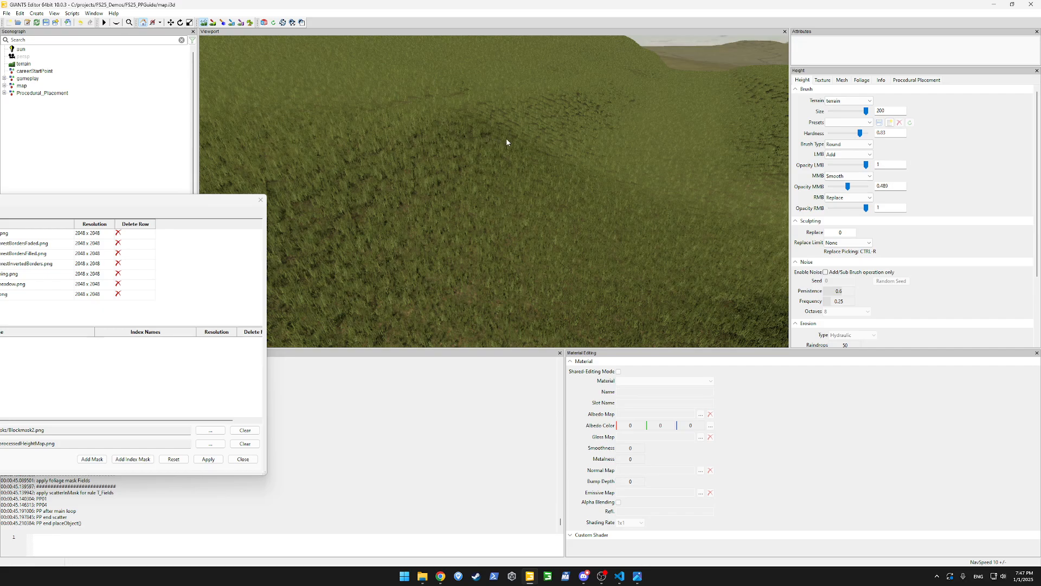
key("ctrl+z")
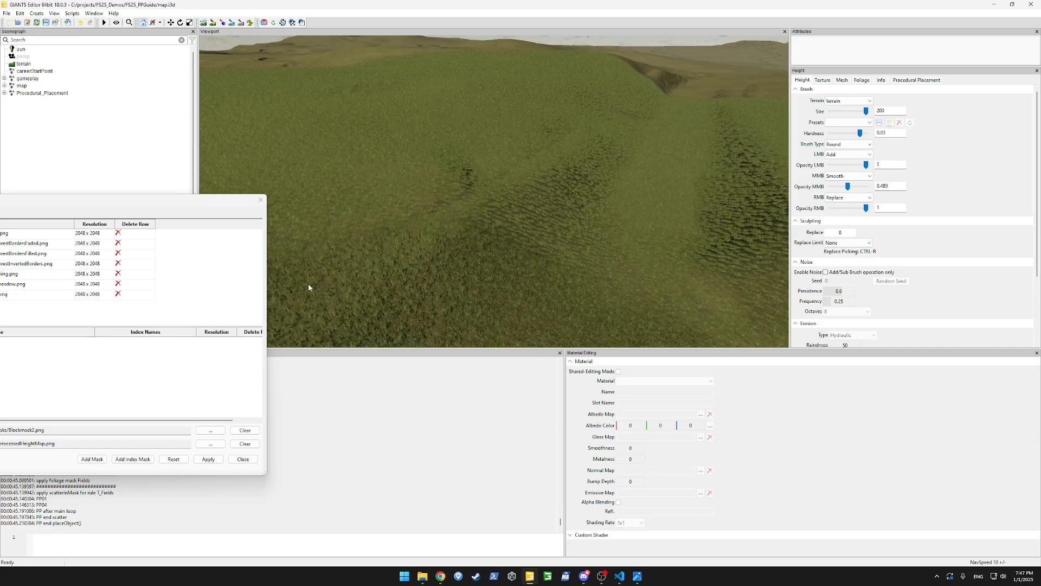
Clear the Unprocessed Height Mask, agreeing to disable all height manipulation methods, and apply the mask settings.
left_click_drag(213, 203, 540, 89)
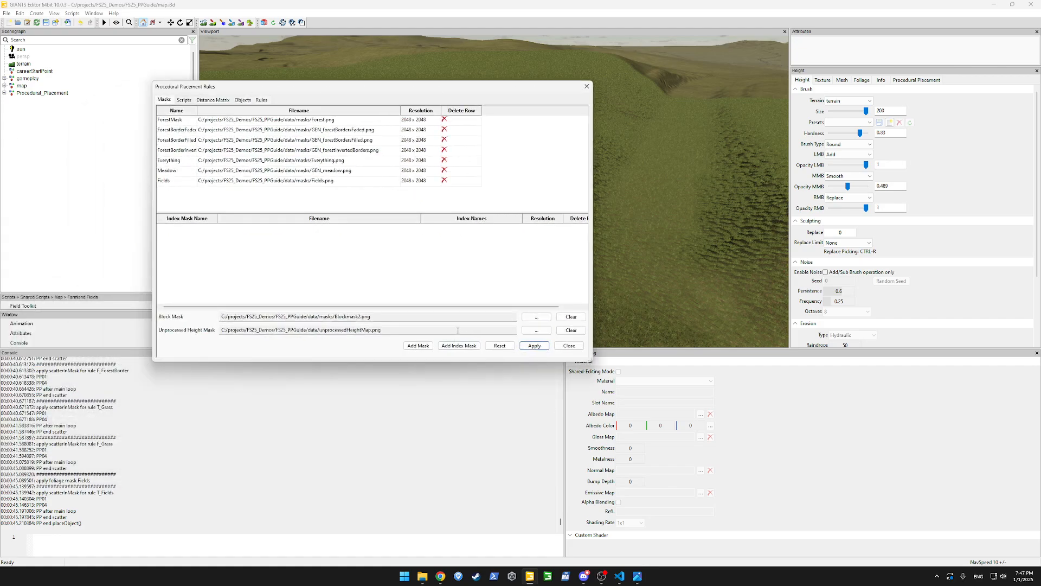
left_click(570, 330)
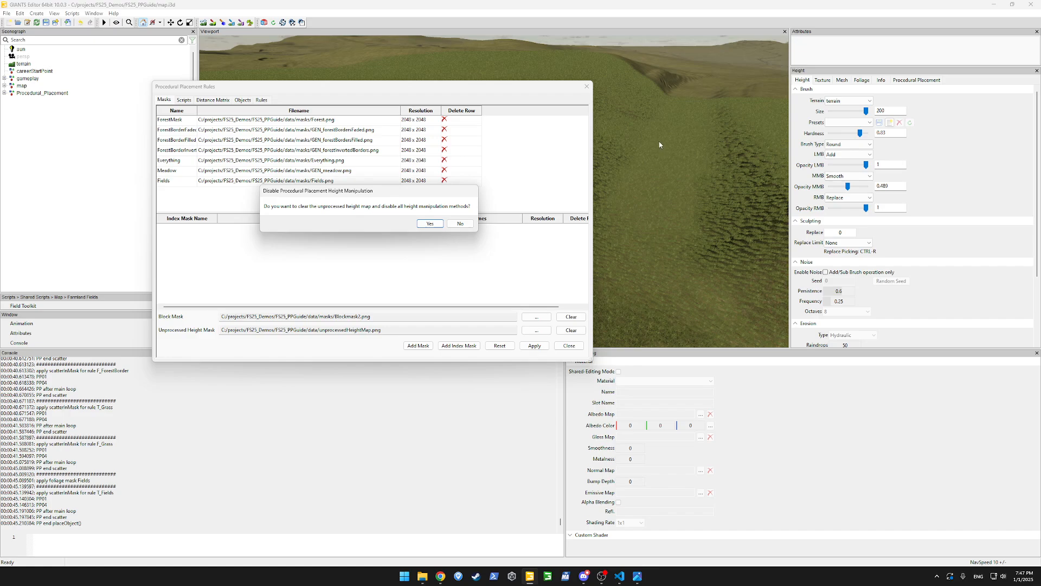
left_click(430, 224)
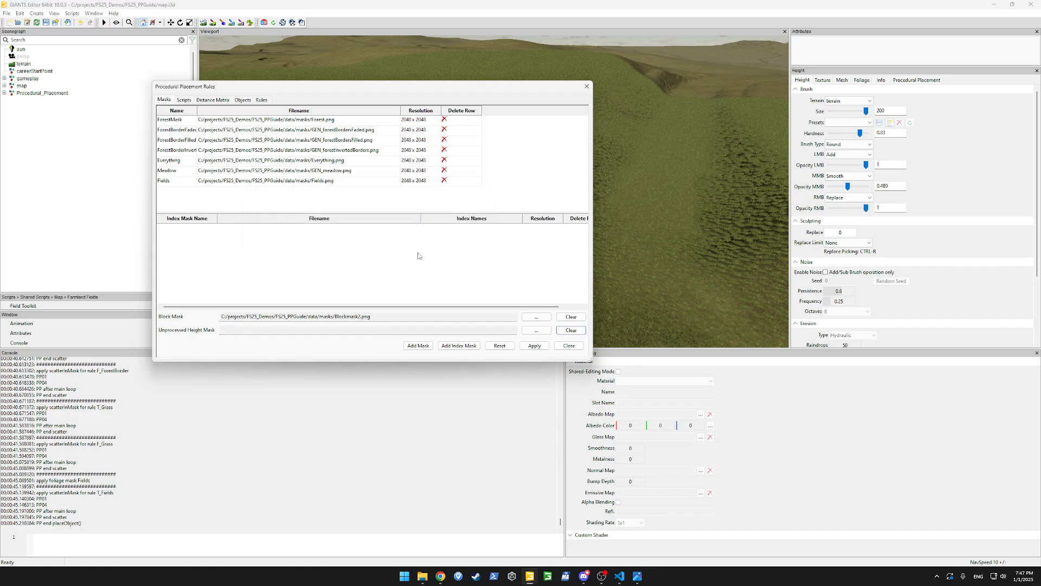
left_click(537, 346)
Raise the grassy slope with the terrain height brush in Add mode while the Unprocessed Height Mask is empty, and look over the surrounding terrain.
left_click_drag(560, 93, 190, 210)
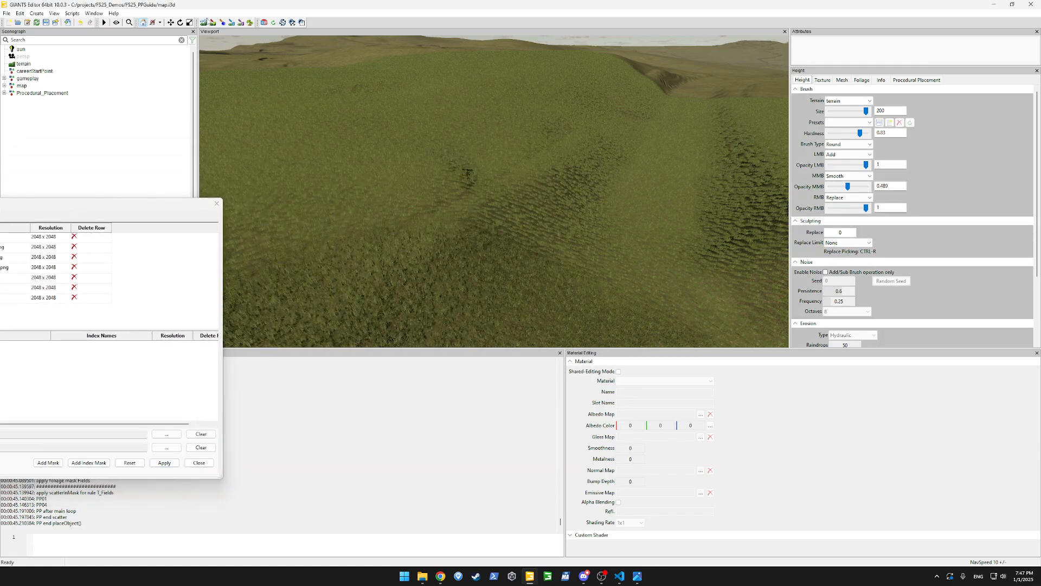
left_click(205, 23)
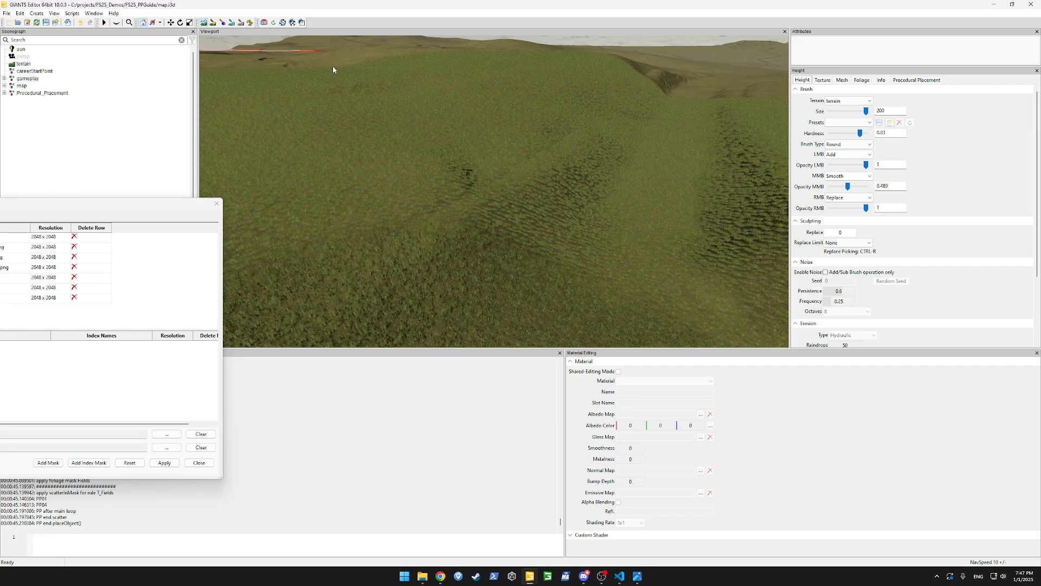
mouse_move(506, 167)
left_mouse_down()
mouse_move(559, 143)
mouse_move(502, 157)
left_mouse_up()
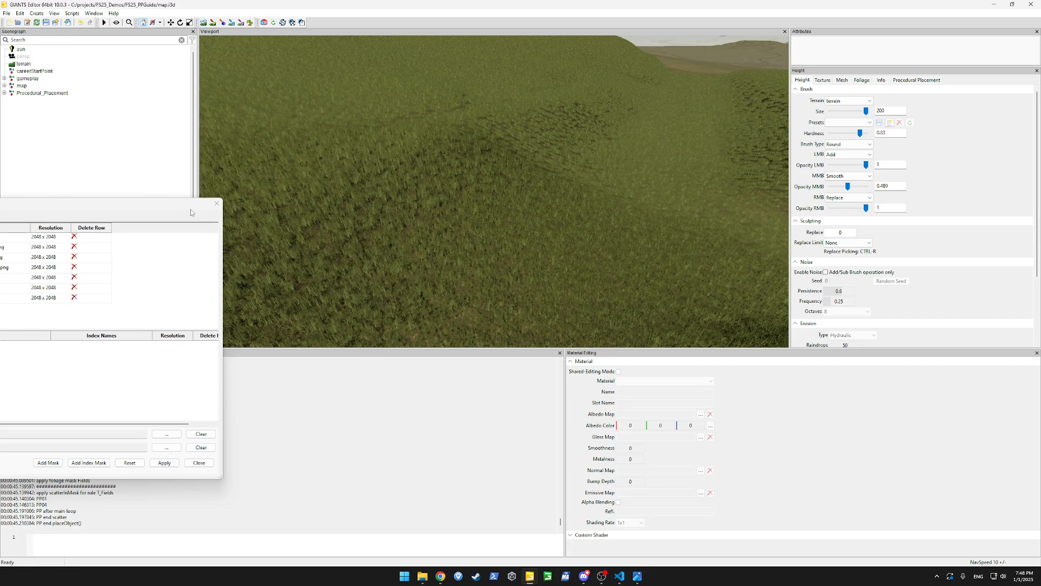
left_click_drag(191, 207, 433, 189)
left_click_drag(607, 158, 709, 145, "alt")
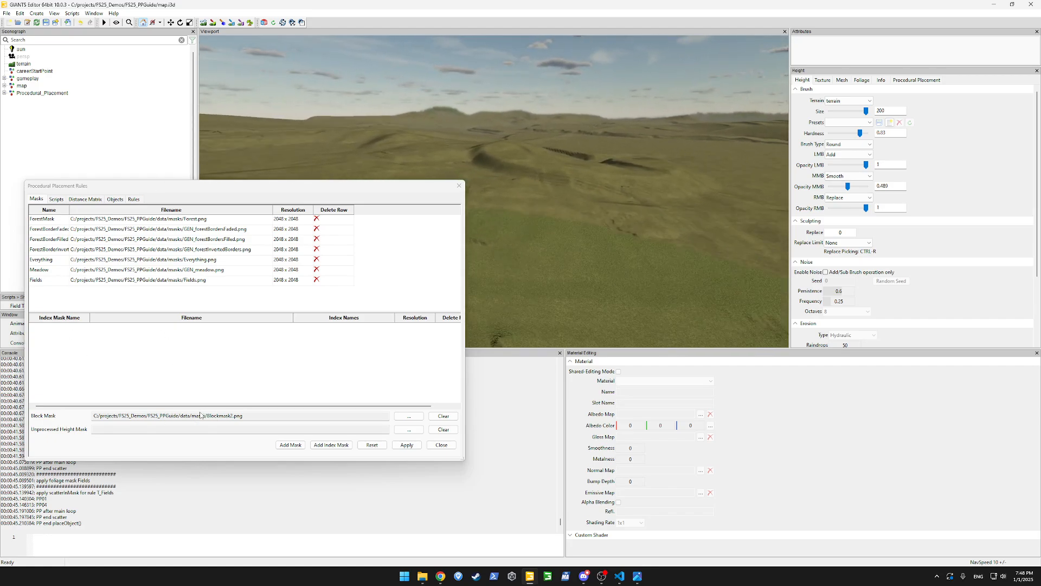
In the placement scripts, copy the HEIGHT section that creates and saves GEN_heightMask from generateAllMasksFSNAS.lua.
left_click(61, 200)
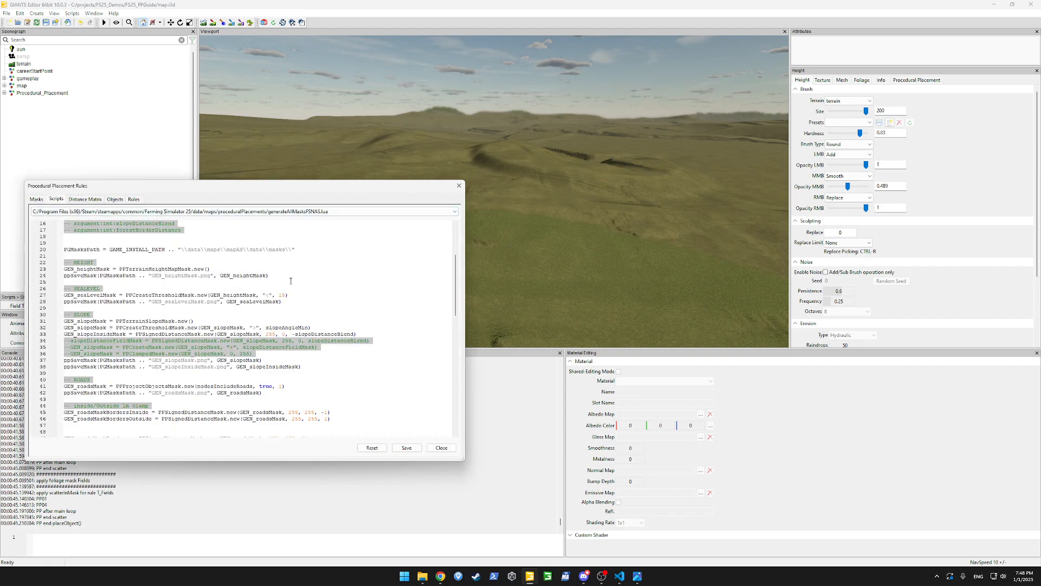
left_click_drag(267, 276, 36, 262)
key("ctrl+c")
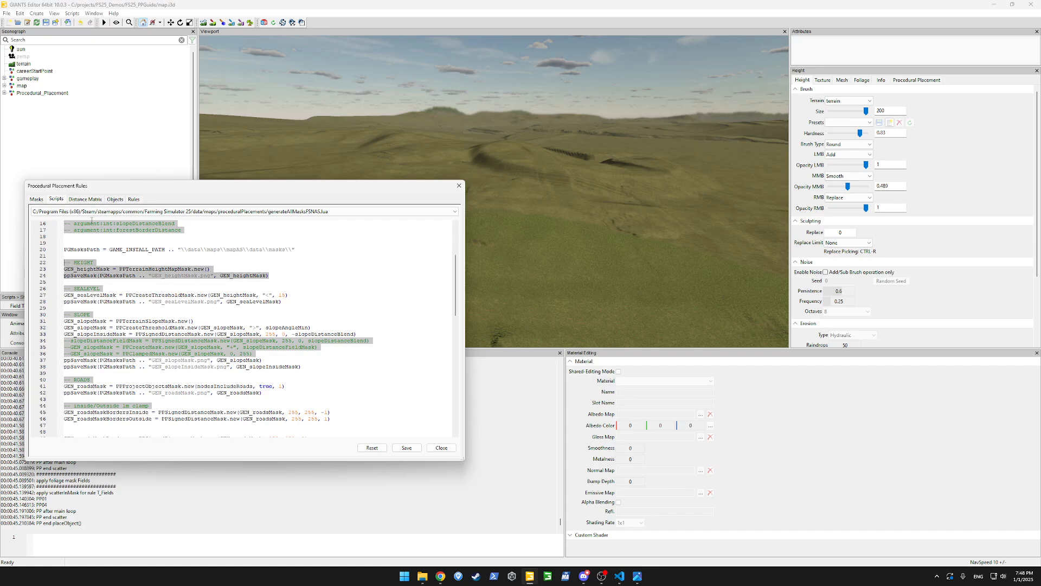
Paste the copied HEIGHT section at the end of PPGuideMaskGeneration.lua, and save the script.
left_click(92, 211)
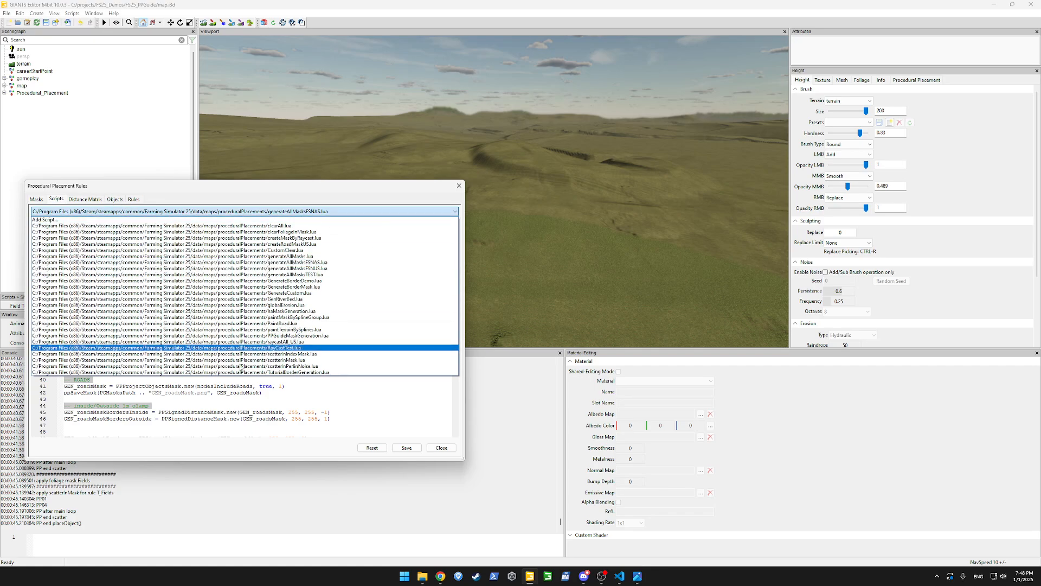
left_click(238, 335)
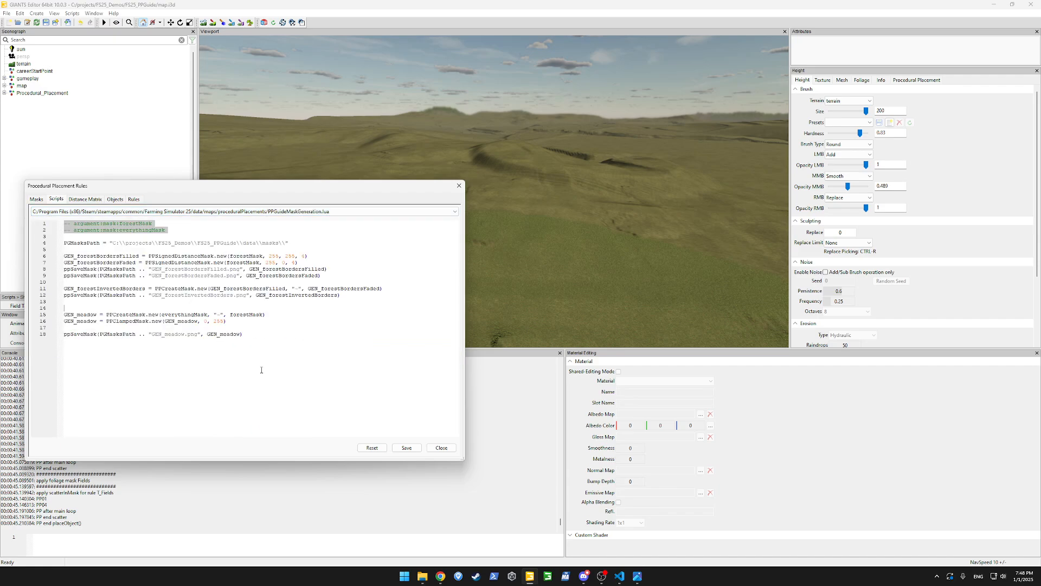
key("ctrl+v")
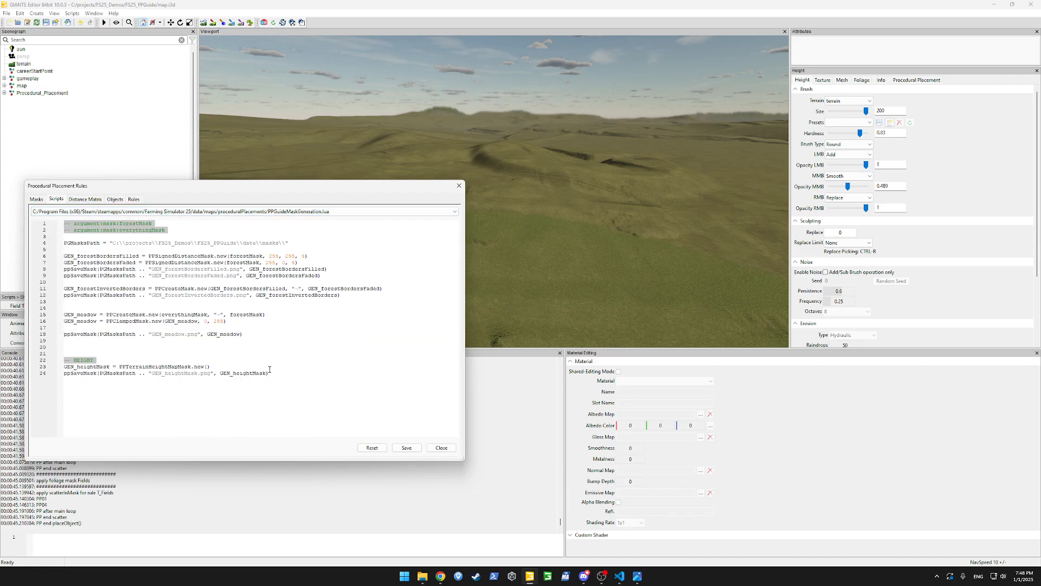
double_click(172, 368)
left_click(170, 368)
left_click(310, 374)
left_click(404, 447)
Examine the SLOPE section in generateAllMasksFSNAS.lua, including PPTerrainSlopeMask, the threshold mask and its slopeAngleMin argument.
left_click(383, 211)
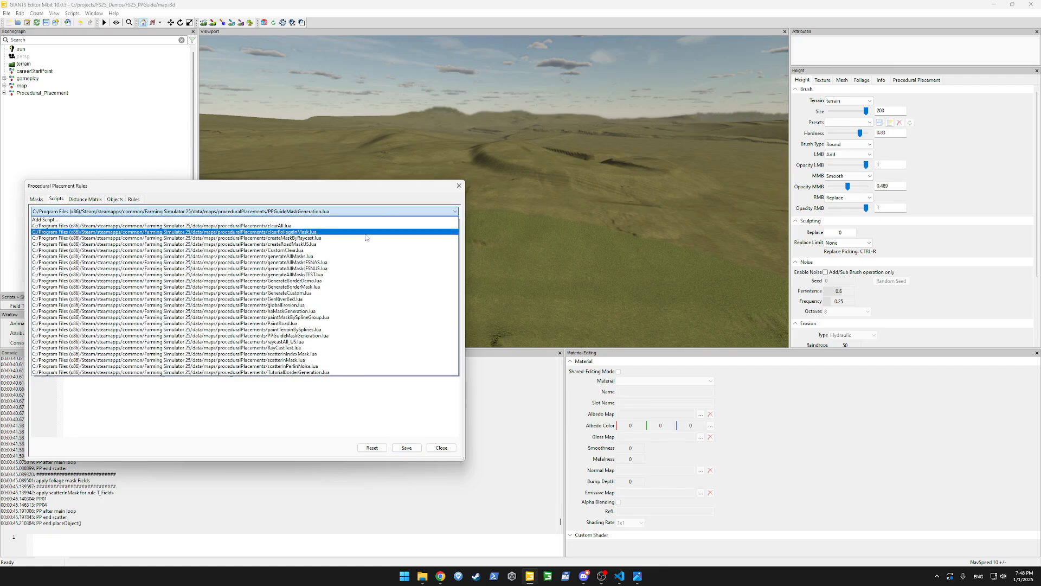
left_click(320, 262)
scroll(202, 304, "down", 10)
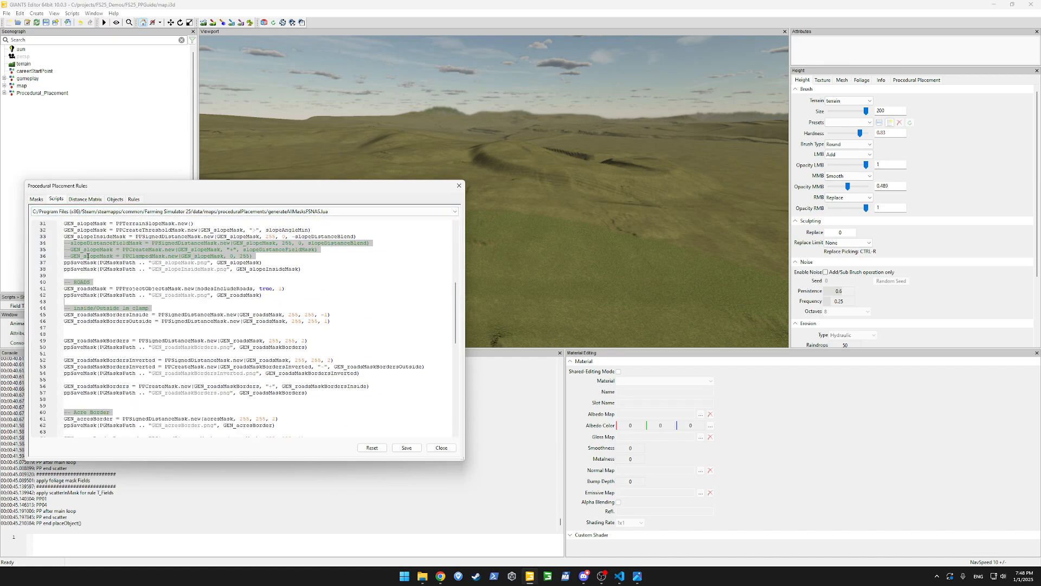
scroll(87, 256, "up", 2)
double_click(127, 263)
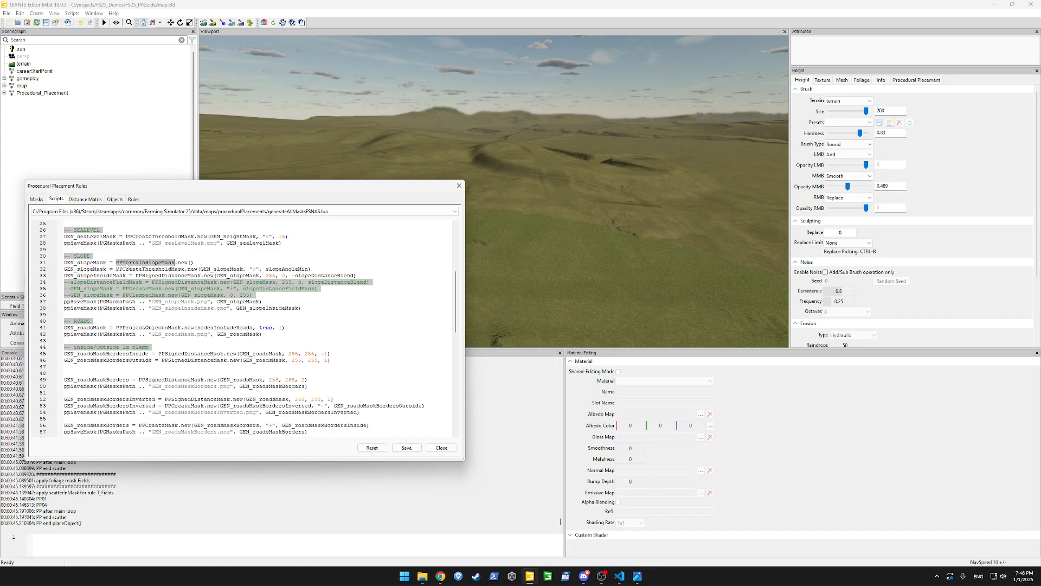
double_click(148, 269)
left_click(314, 270)
double_click(235, 269)
double_click(269, 269)
scroll(268, 271, "up", 7)
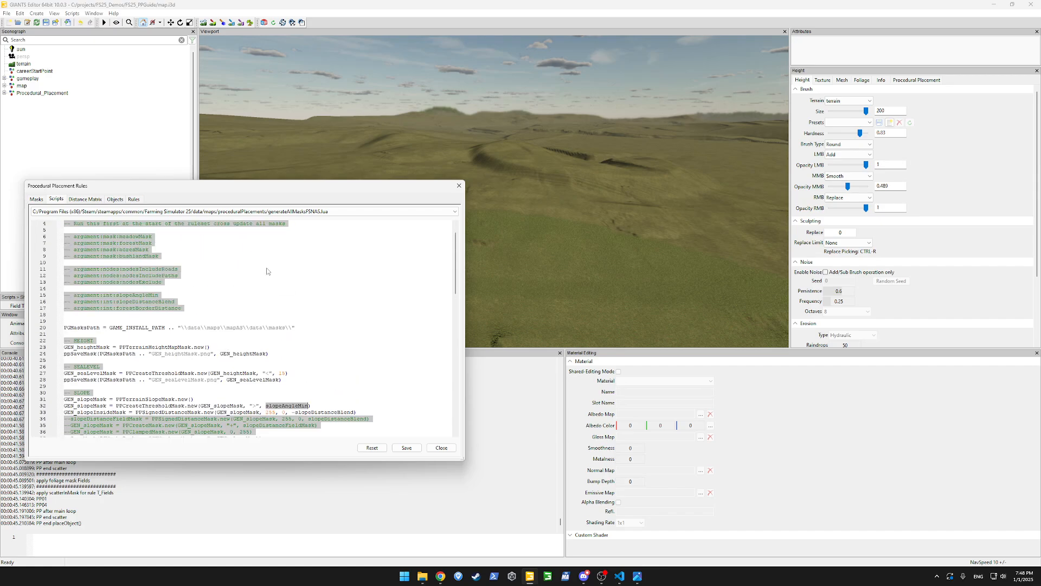
scroll(149, 276, "down", 5)
left_click(265, 307)
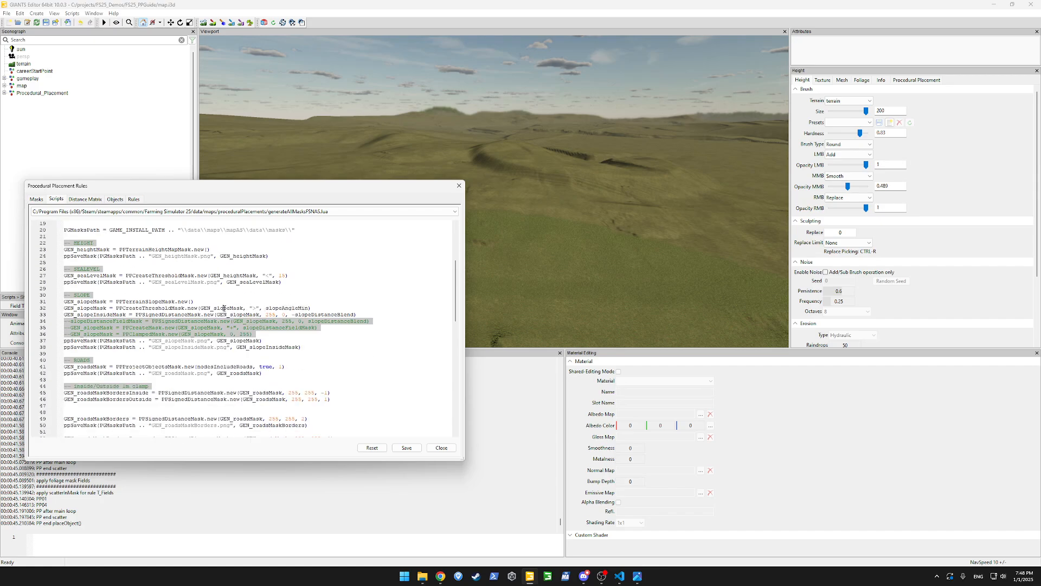
double_click(266, 307)
left_click(234, 309)
left_click_drag(330, 308, 46, 303)
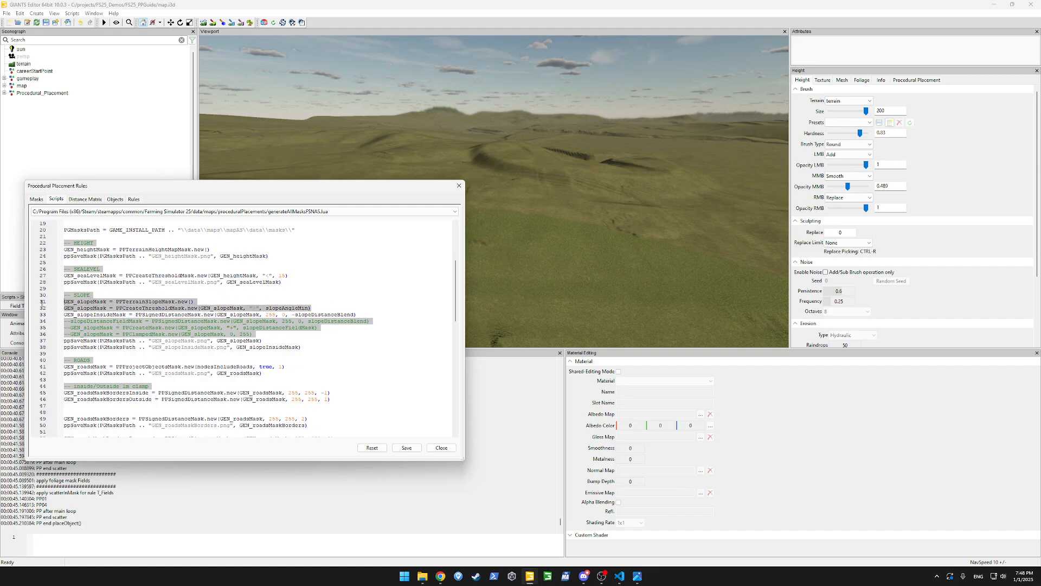
Copy the code lines of the SLOPE section and paste them below the HEIGHT section in PPGuideMaskGeneration.lua.
left_click(303, 347)
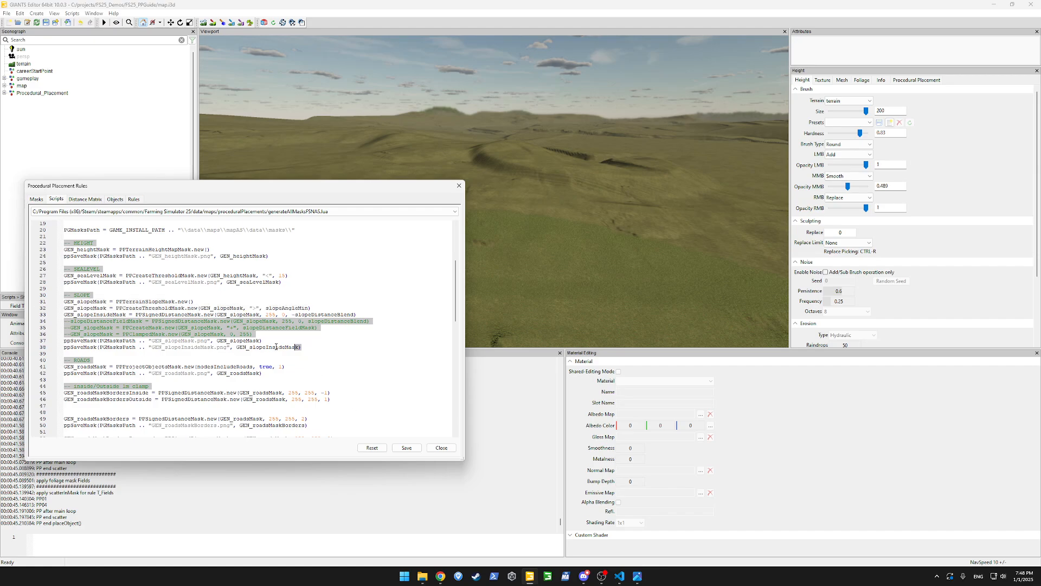
left_click_drag(301, 347, 51, 300)
key("ctrl+c")
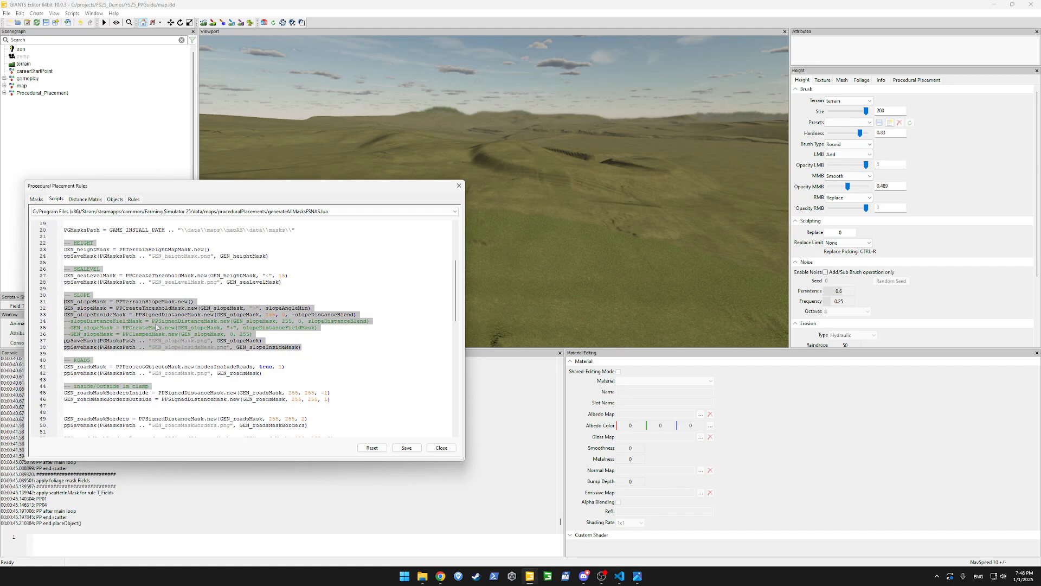
left_click(244, 212)
left_click(247, 213)
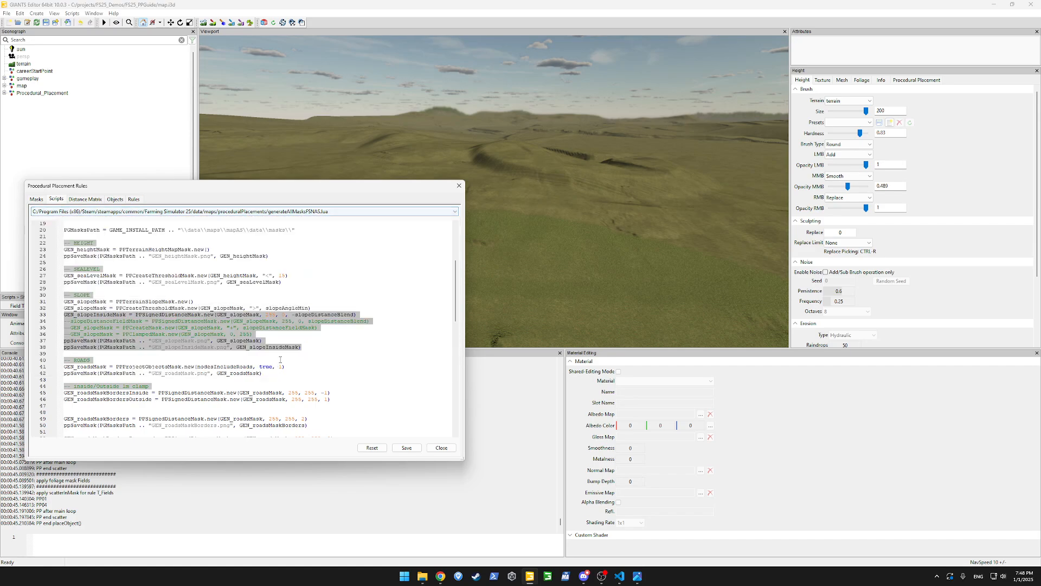
left_click_drag(64, 321, 293, 335)
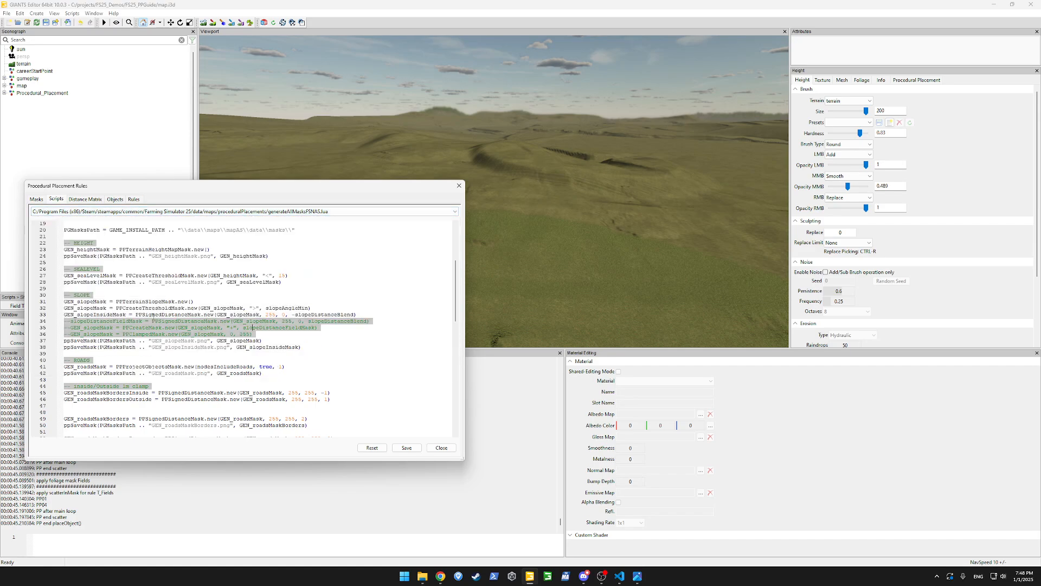
left_click(311, 213)
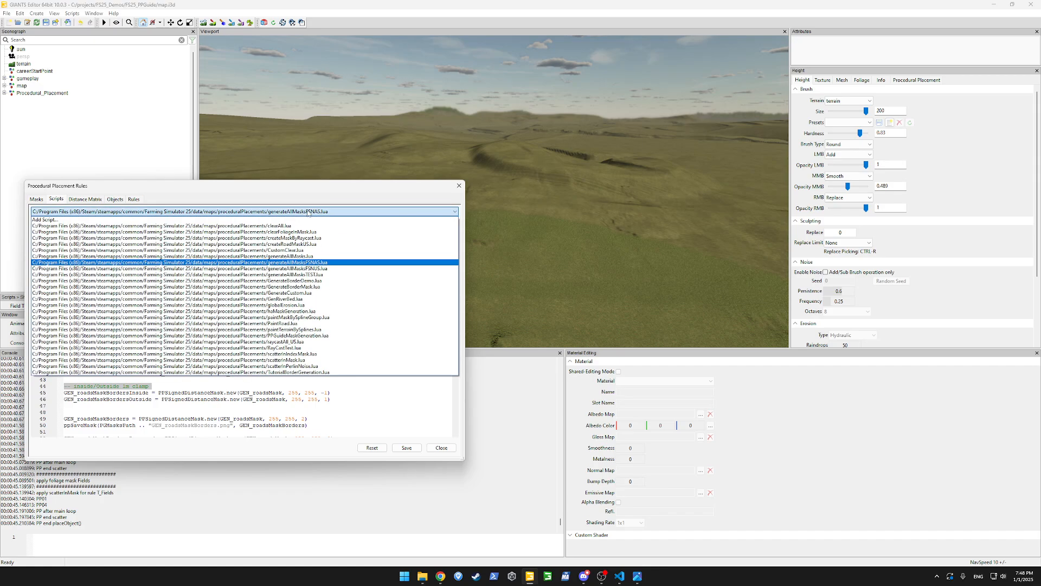
left_click(306, 336)
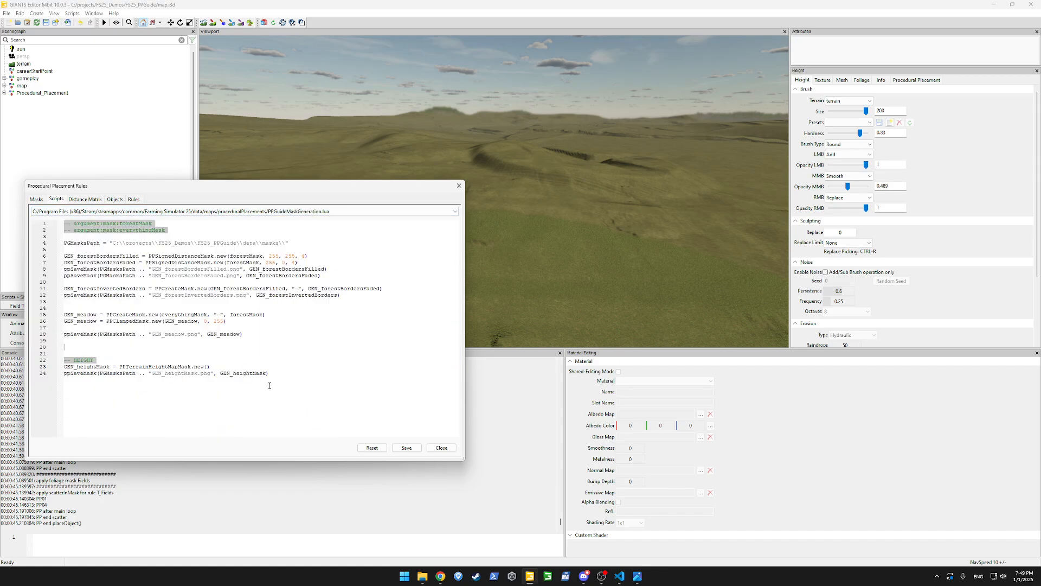
key("ctrl+v")
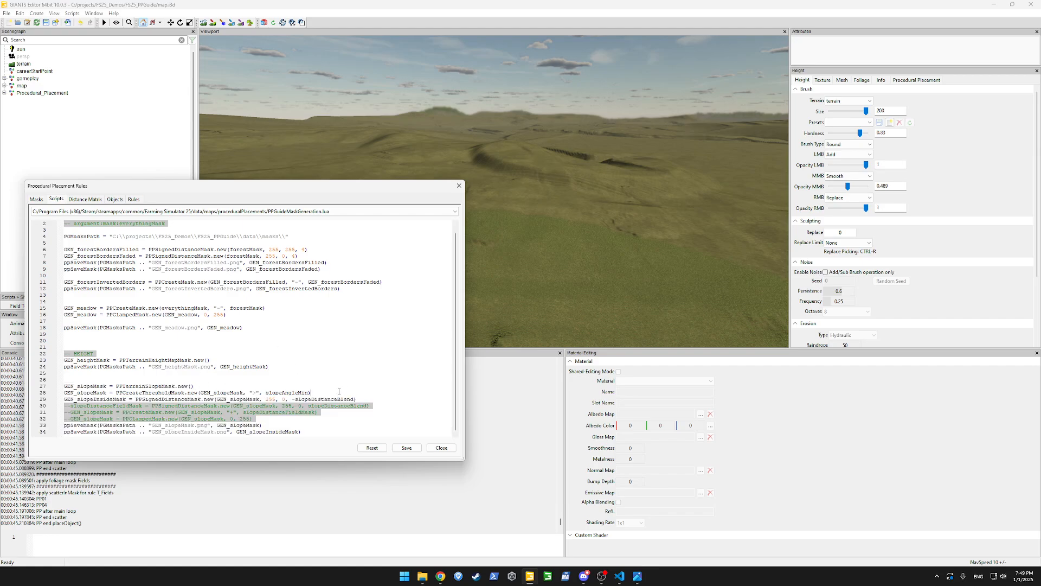
Separate the GEN_slopeMask threshold line from the lines below it, and replace its slopeAngleMin argument with 20.
key("Return")
double_click(137, 393)
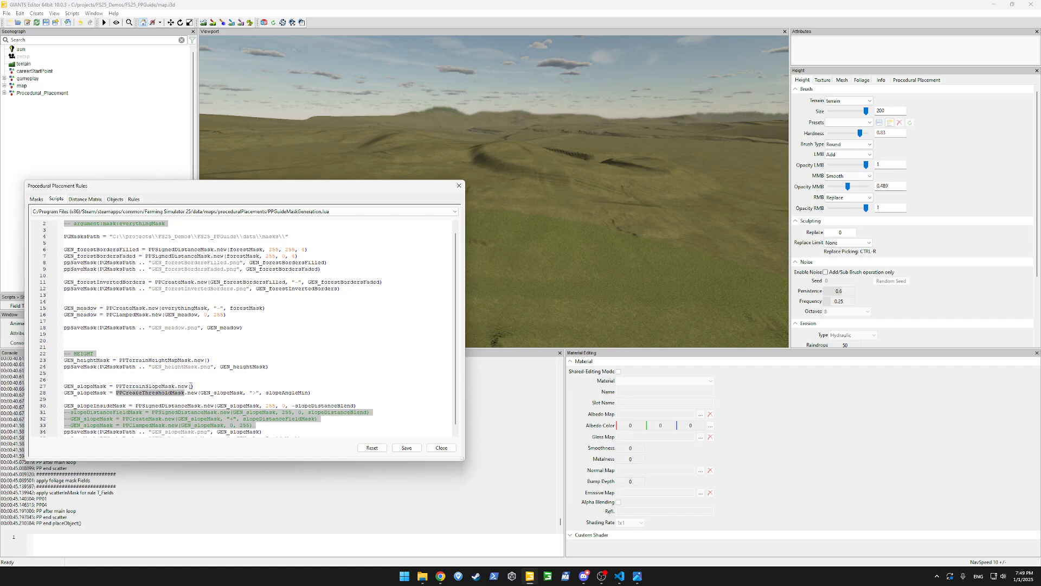
double_click(222, 393)
double_click(287, 393)
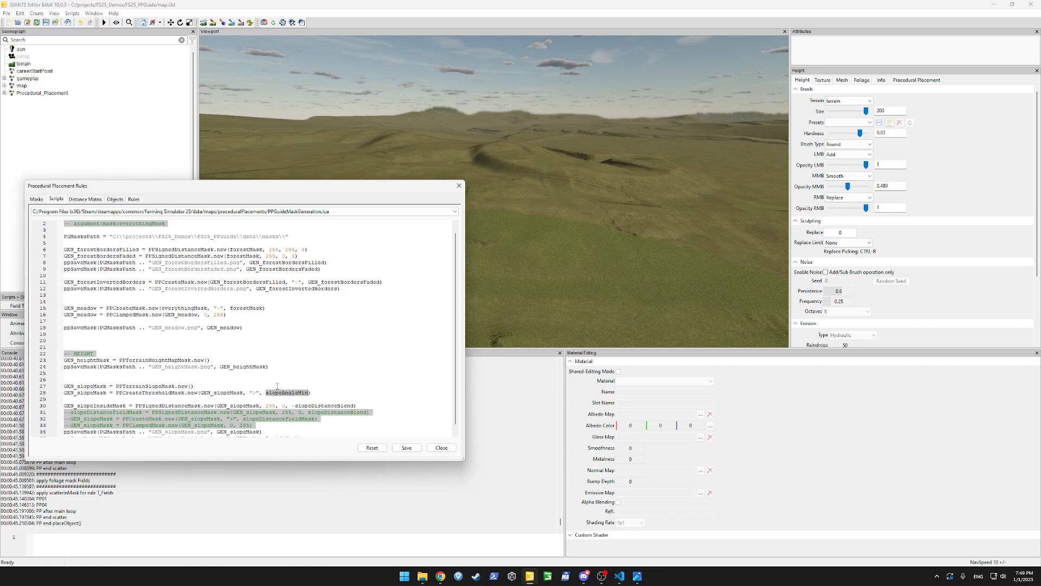
type("40")
scroll(279, 388, "down", 1)
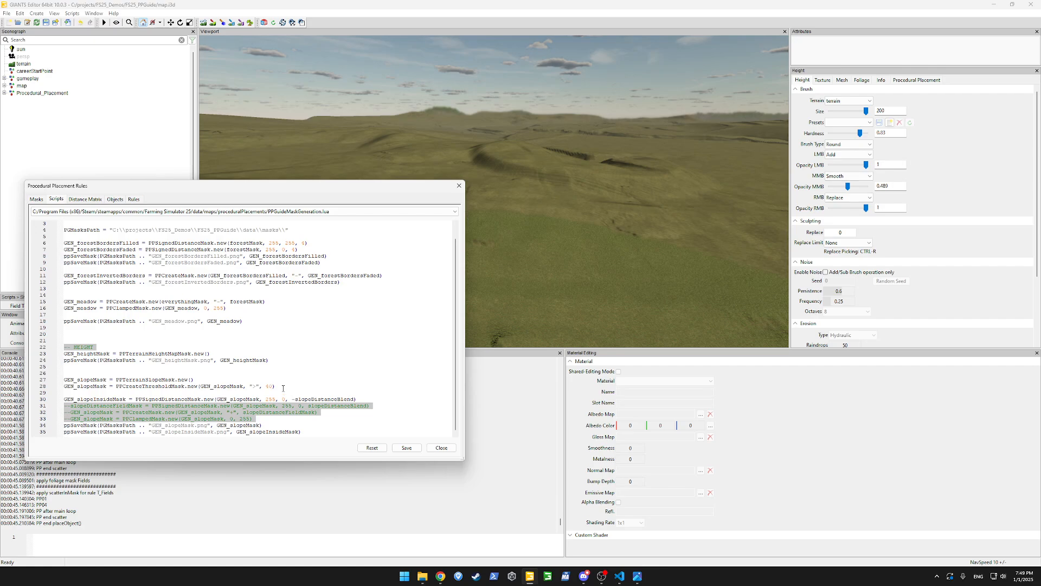
key("BackSpace")
key("BackSpace")
type("25")
double_click(93, 386)
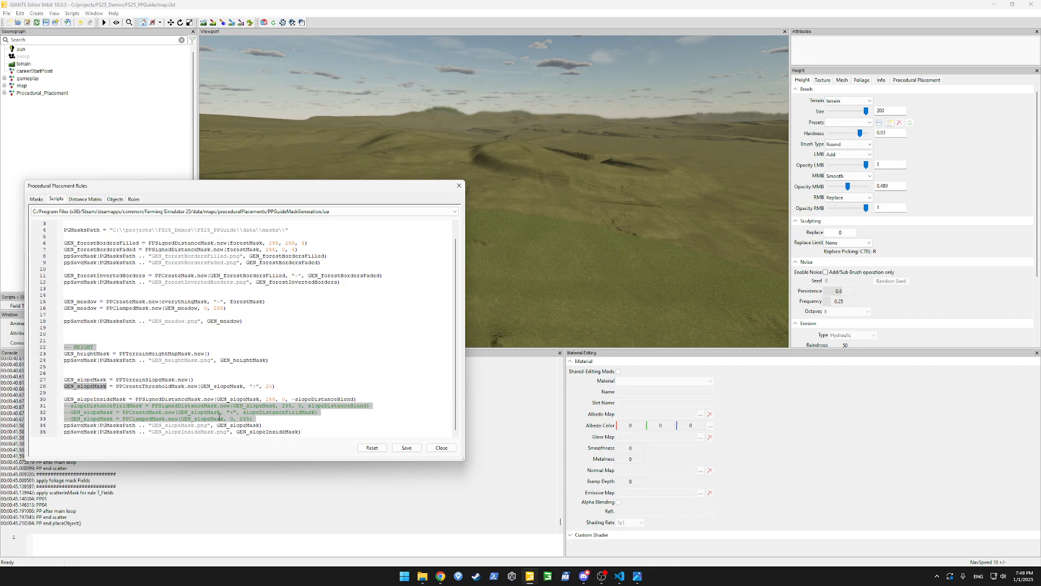
Delete the GEN_slopeInsideMask lines and the commented-out slope distance lines, keeping only the line that saves GEN_slopeMask.png.
left_click(309, 432)
key("shift+Home")
key("BackSpace")
key("BackSpace")
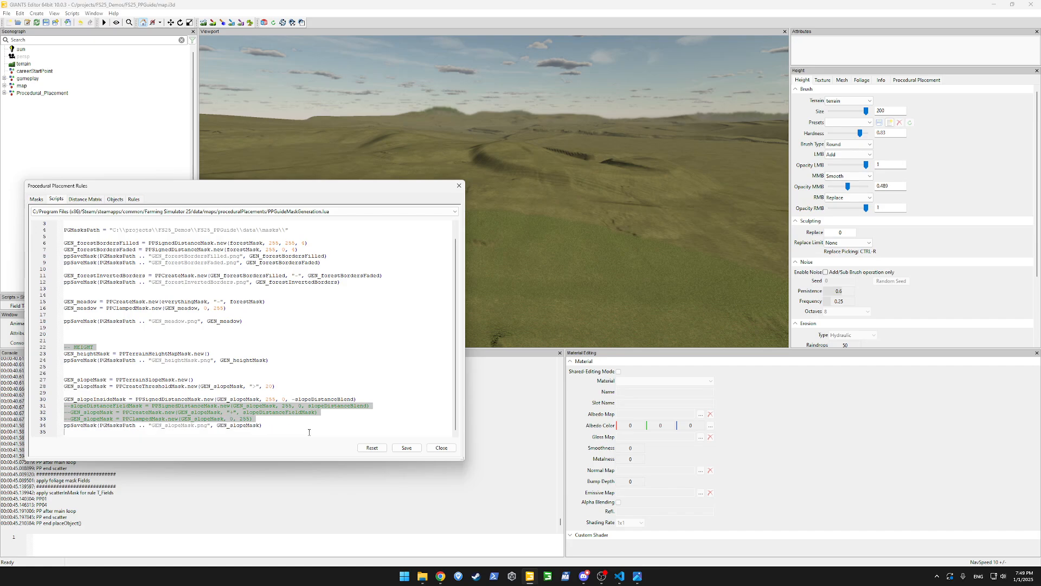
key("Up")
key("Up")
key("shift+End")
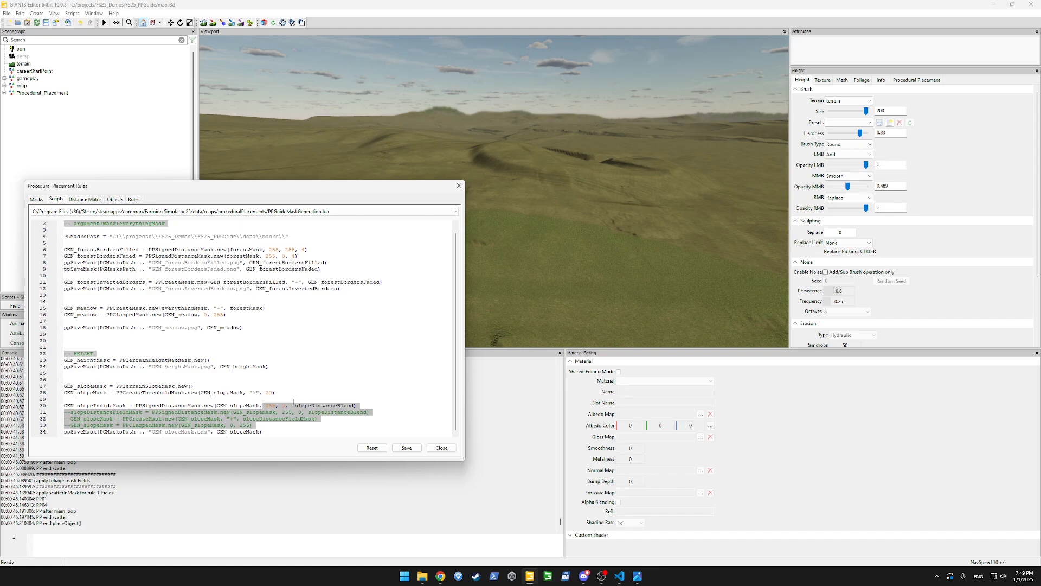
key("shift+Home")
key("BackSpace")
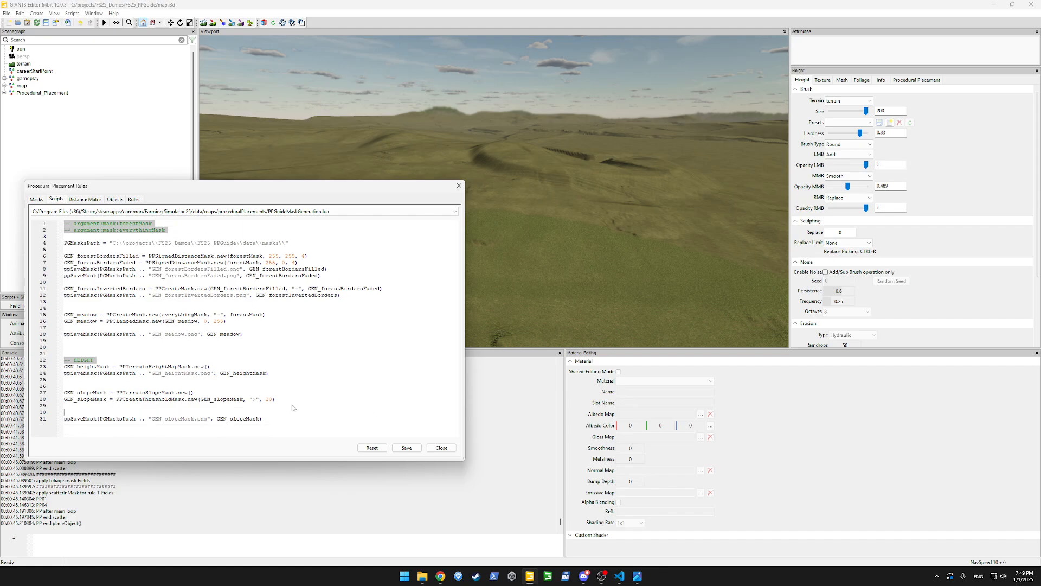
key("BackSpace")
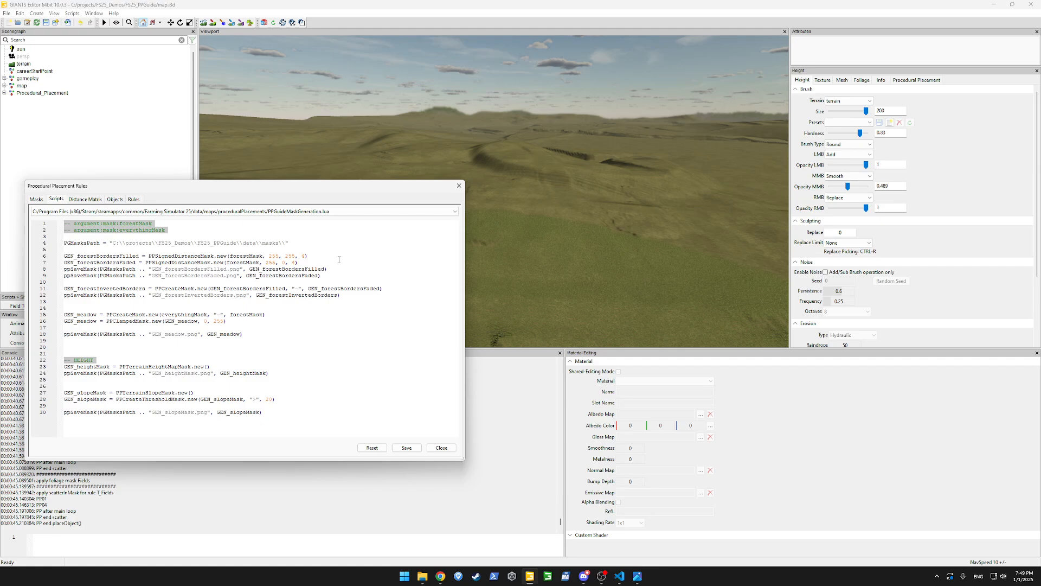
Inspect the forest edge, the cultivated field and the surrounding meadow in the viewport, and return to the mask generation script.
mouse_move(413, 189)
left_mouse_down()
mouse_move(234, 243)
mouse_move(393, 190)
left_mouse_up()
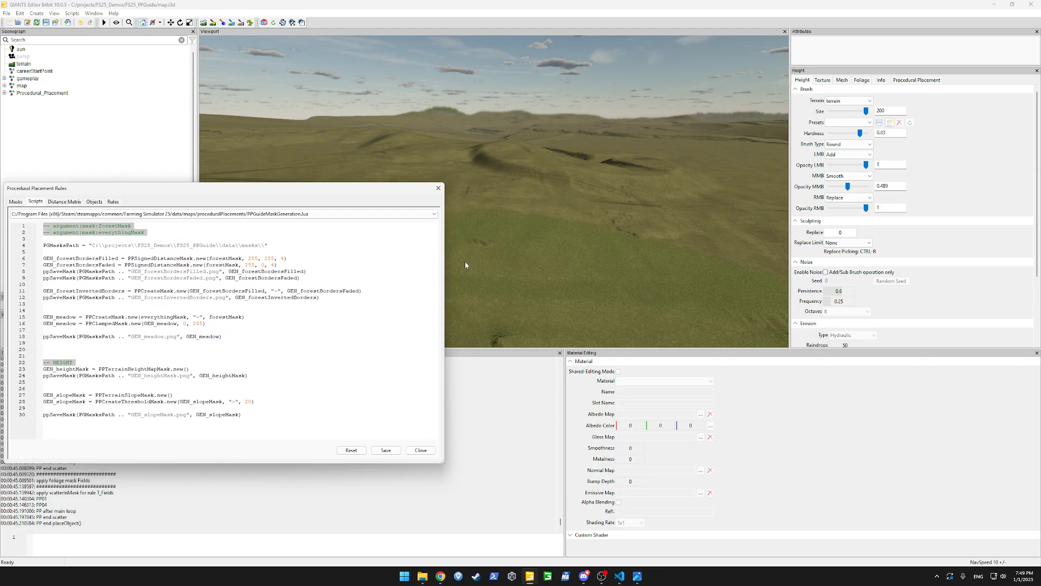
left_click_drag(414, 190, 204, 245)
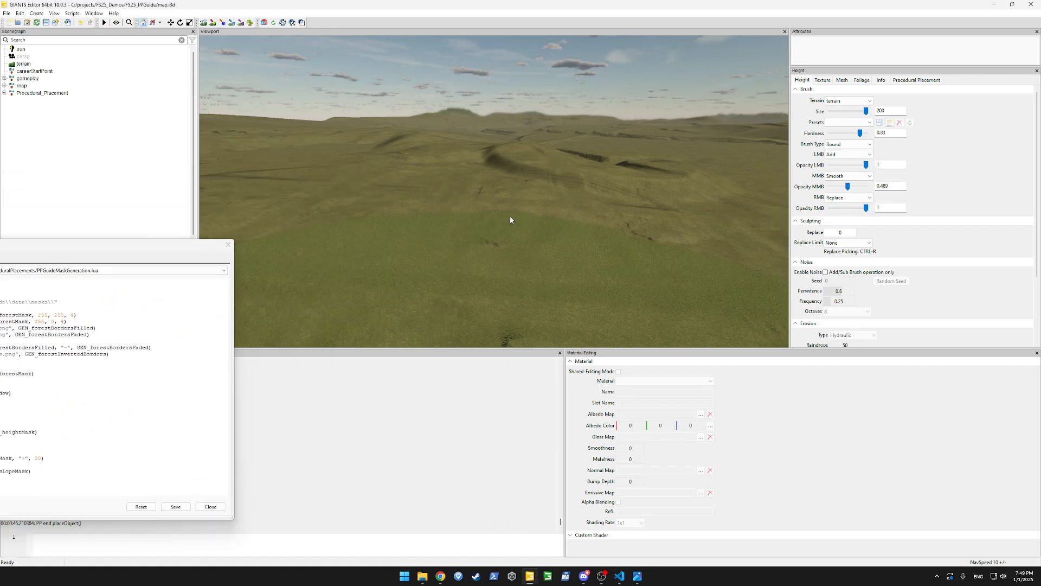
left_click_drag(510, 216, 751, 249, "alt")
scroll(591, 238, "up", 5)
scroll(673, 233, "up", 4)
scroll(674, 232, "down", 5)
scroll(752, 244, "up", 6)
scroll(754, 246, "down", 3)
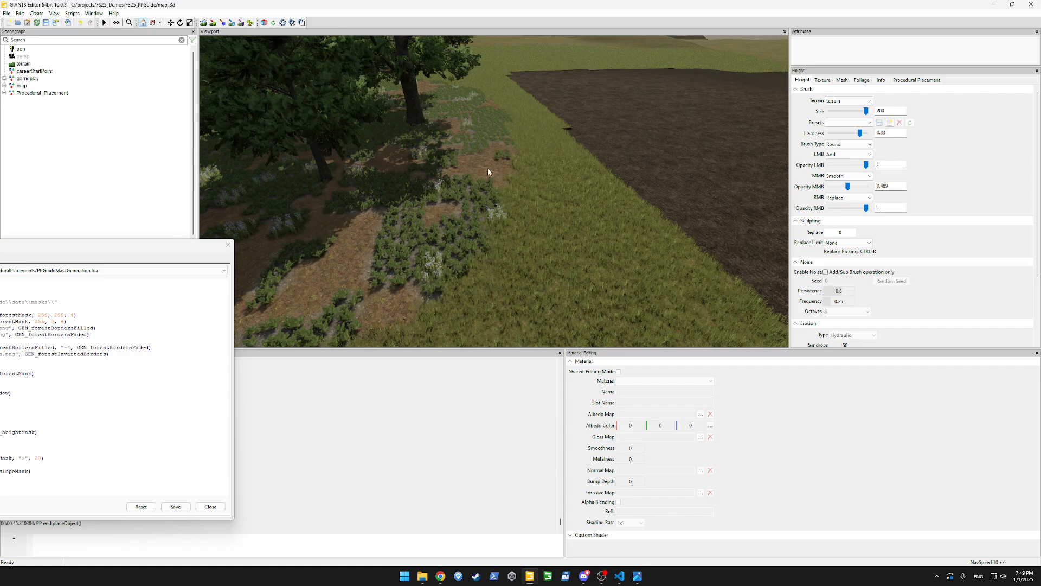
left_click_drag(496, 171, 136, 180, "alt")
scroll(325, 153, "down", 5)
scroll(386, 172, "down", 5)
scroll(237, 136, "down", 3)
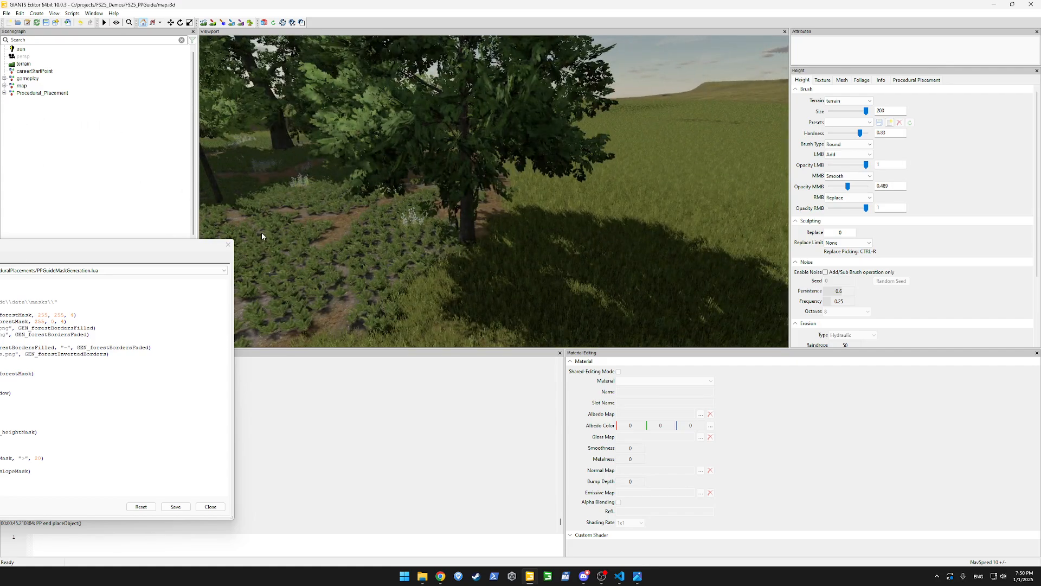
left_click_drag(200, 254, 446, 247)
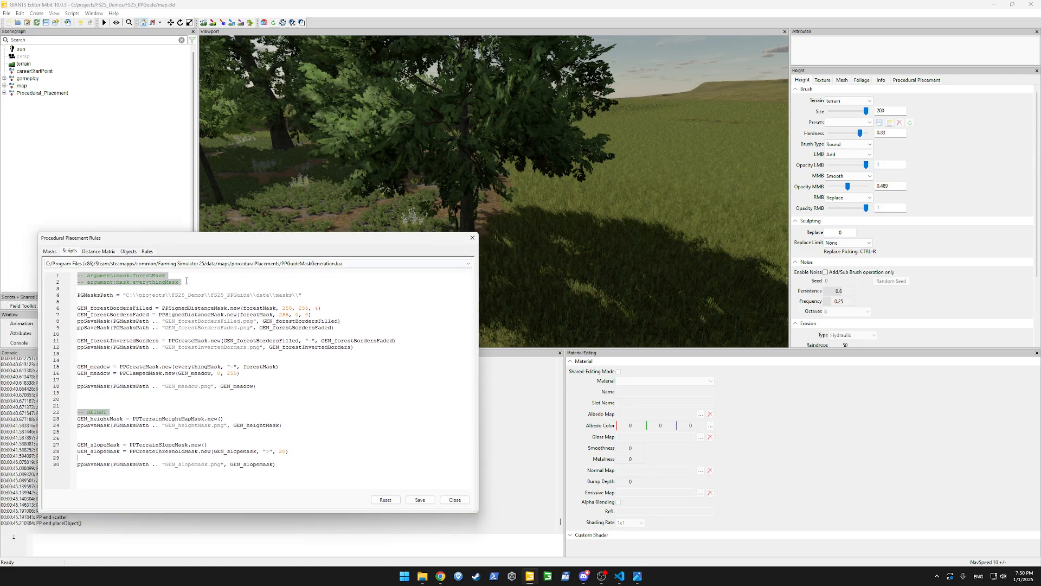
Move the rules window aside, look over the forest patch and surrounding meadow in the viewport, and bring the mask generation script back.
left_click_drag(343, 243, 82, 254)
scroll(405, 236, "down", 4)
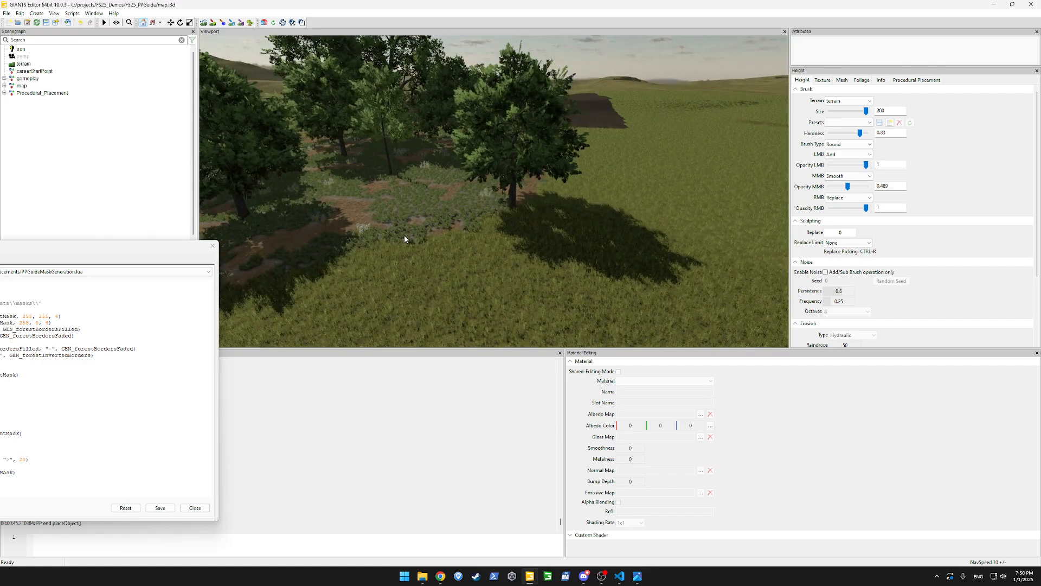
left_click_drag(404, 235, 496, 228, "alt")
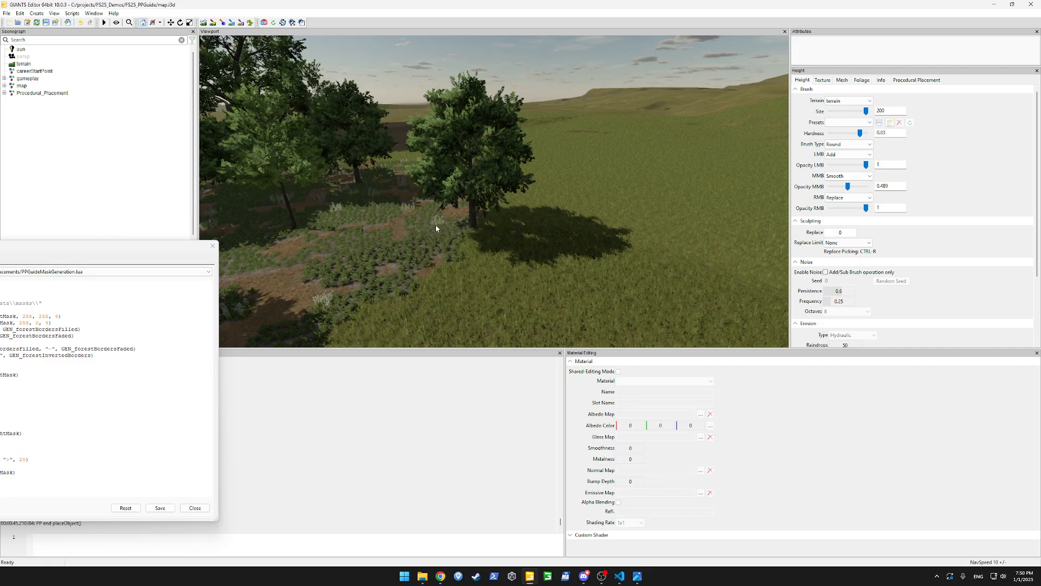
left_click_drag(432, 228, 334, 235, "alt")
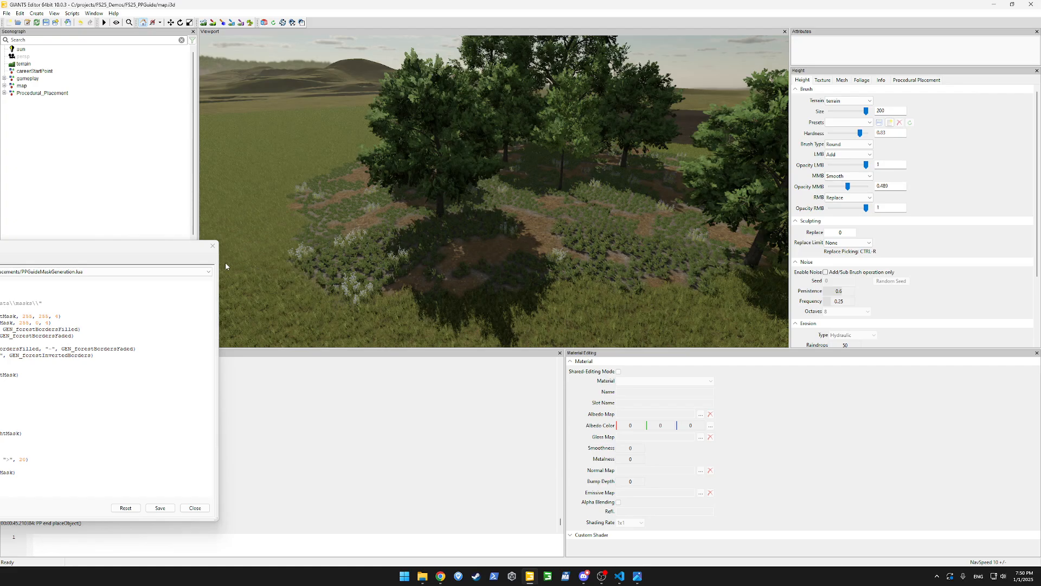
left_click_drag(181, 248, 645, 121)
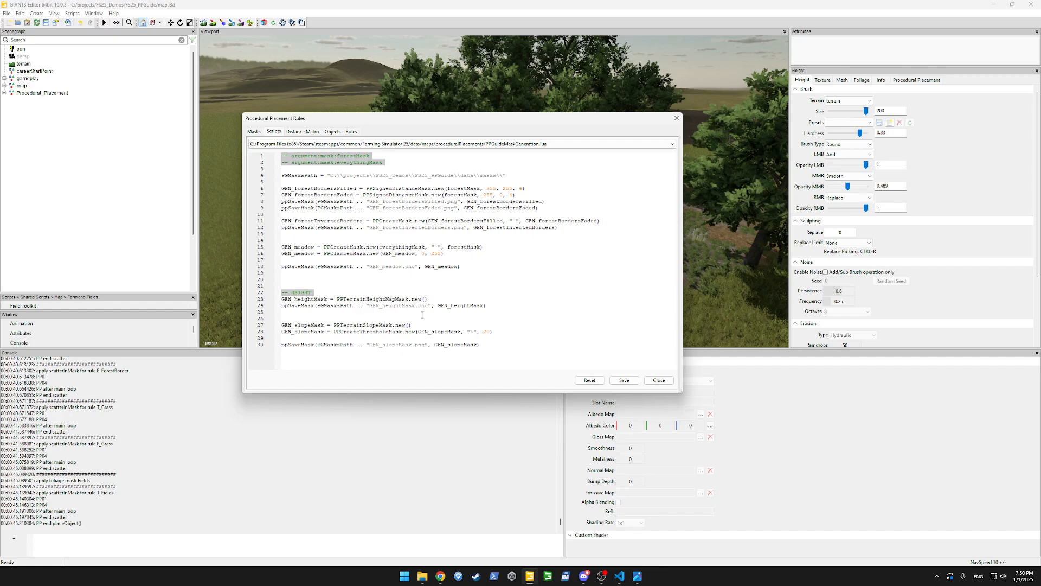
Remove the extra blank line above the GEN_slopeMask code and save the PPGuideMaskGeneration.lua script.
key("BackSpace")
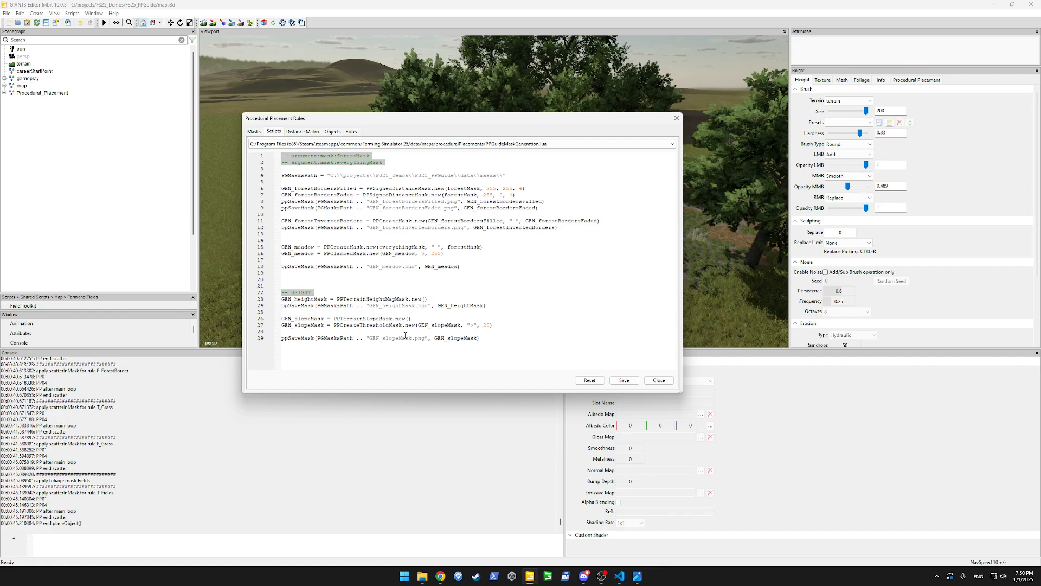
left_click(418, 346)
left_click(624, 381)
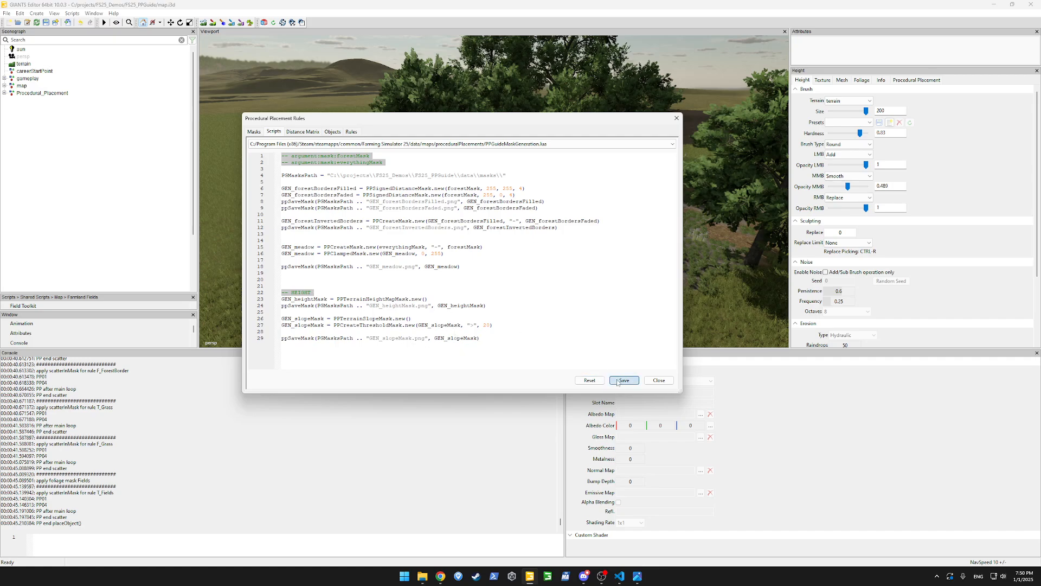
Disable Main Rule for the F_Grass rule, apply the change, and run the procedural object placement.
left_click(351, 131)
left_click(272, 210)
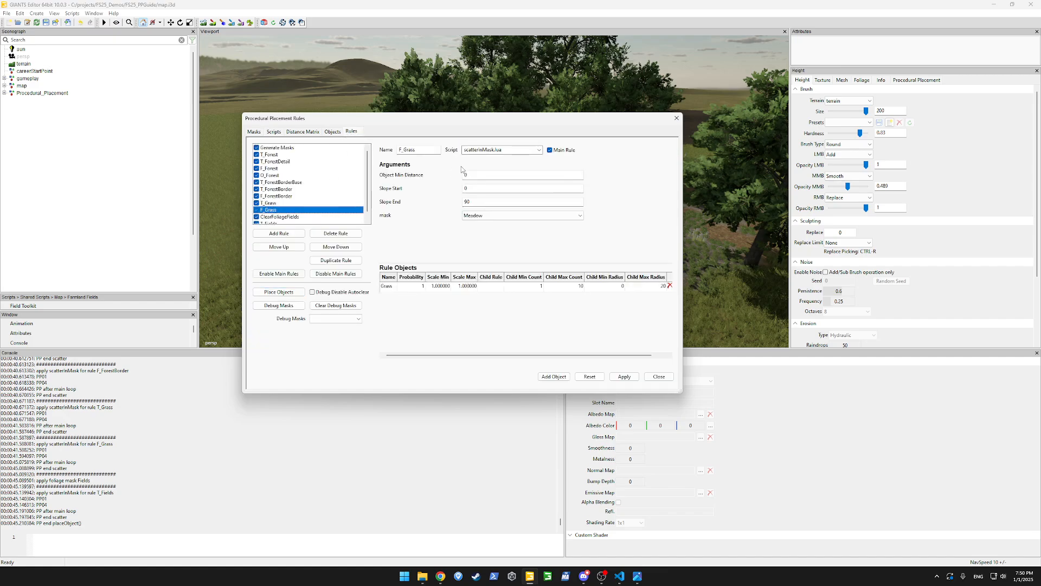
left_click(550, 150)
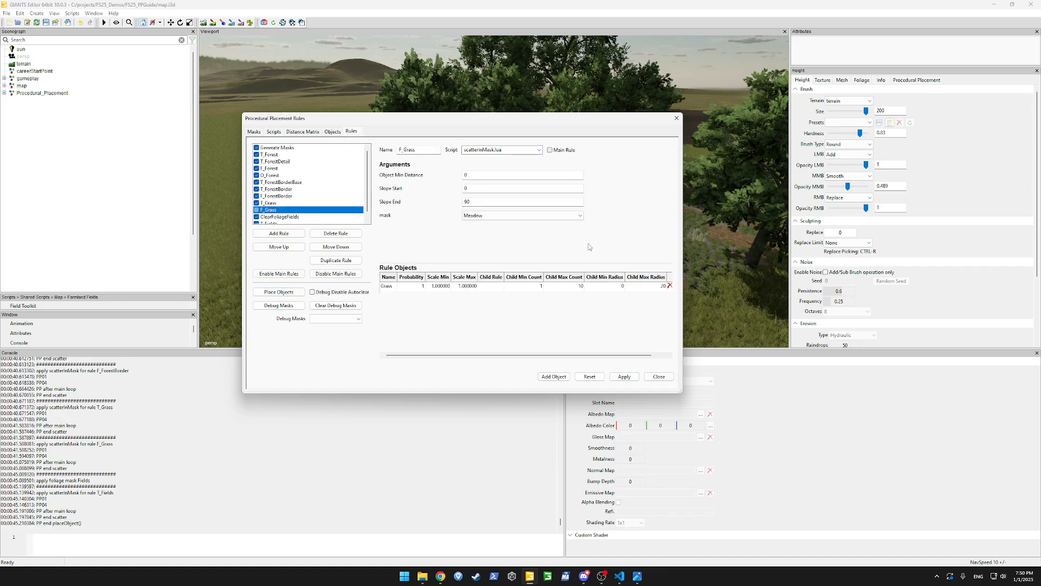
left_click(620, 376)
scroll(298, 192, "down", 1)
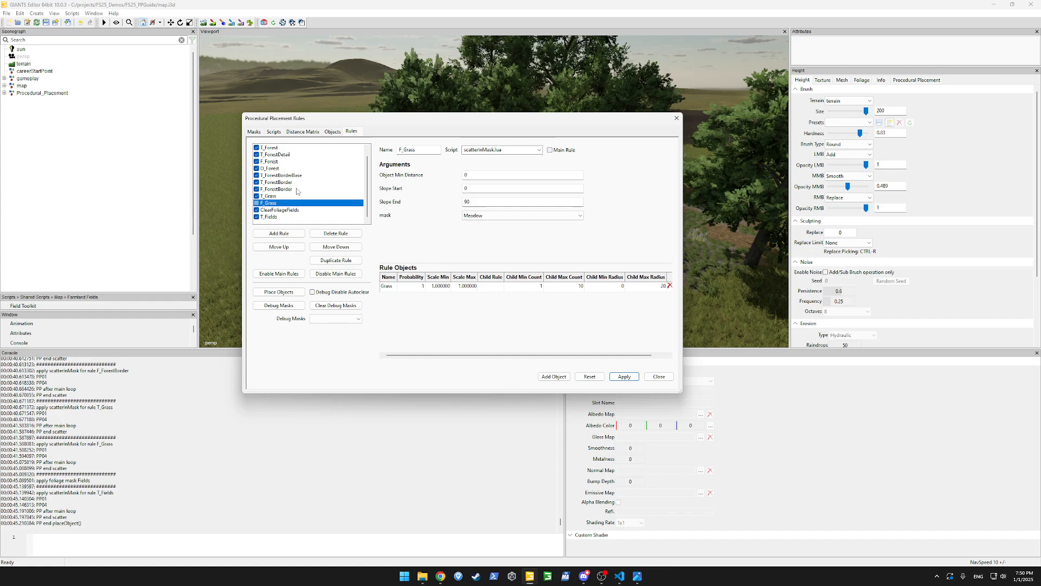
left_click(286, 292)
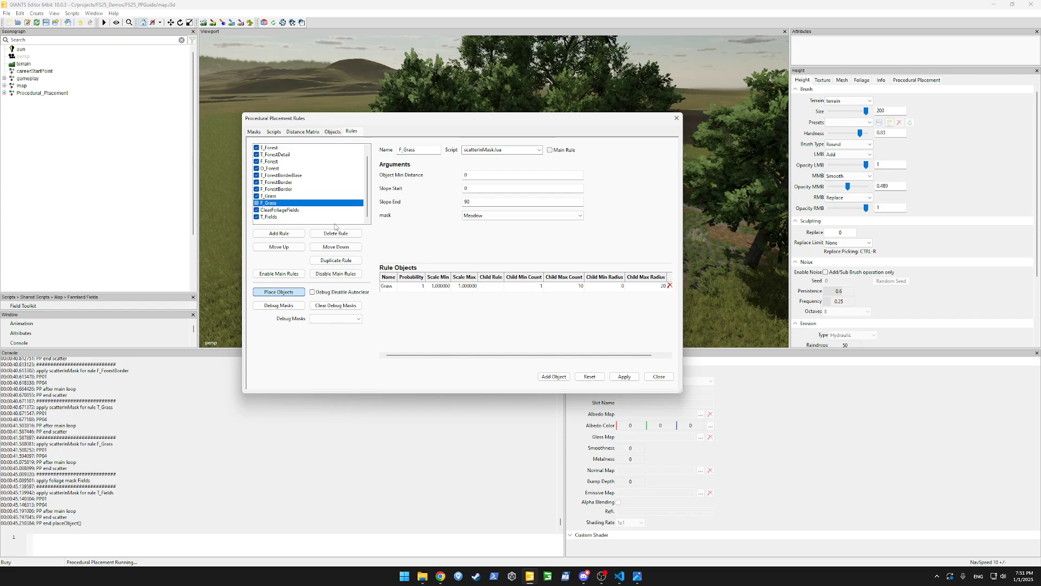
mouse_move(427, 582)
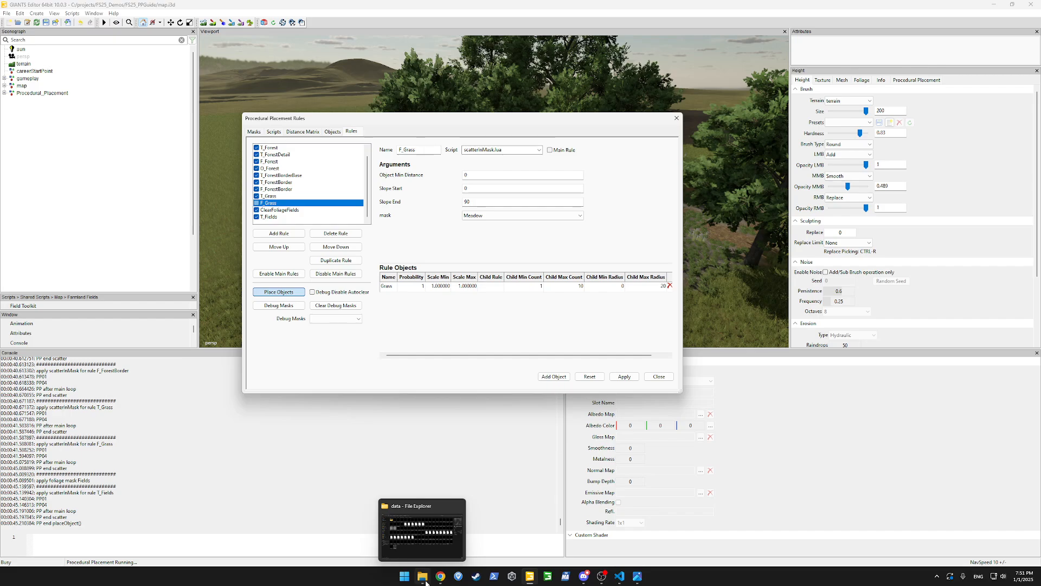
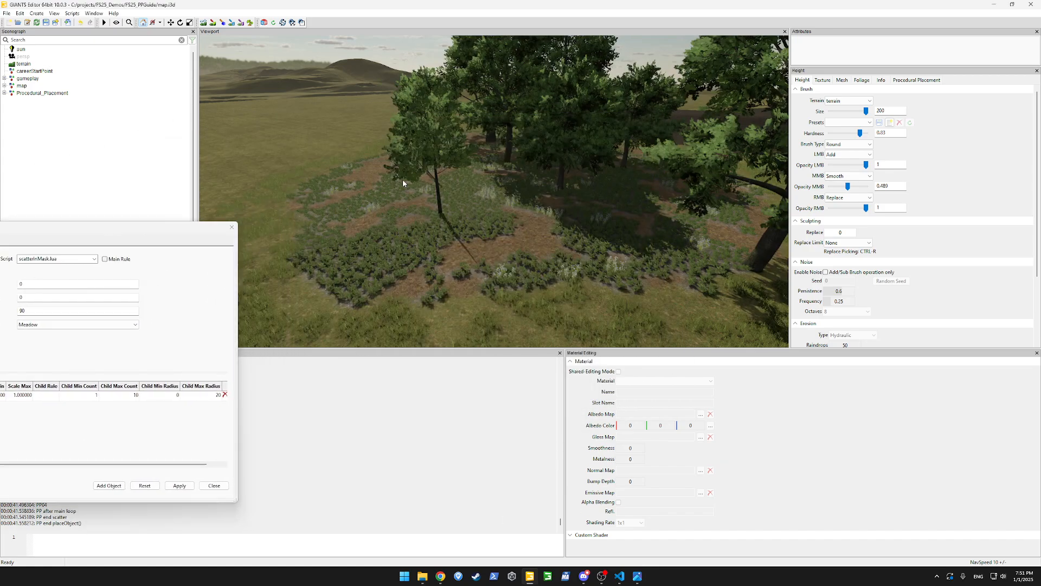
Inspect the meadow, the forest border and the field in the viewport after the placement run.
left_click_drag(402, 180, 564, 182, "alt")
scroll(565, 183, "up", 3)
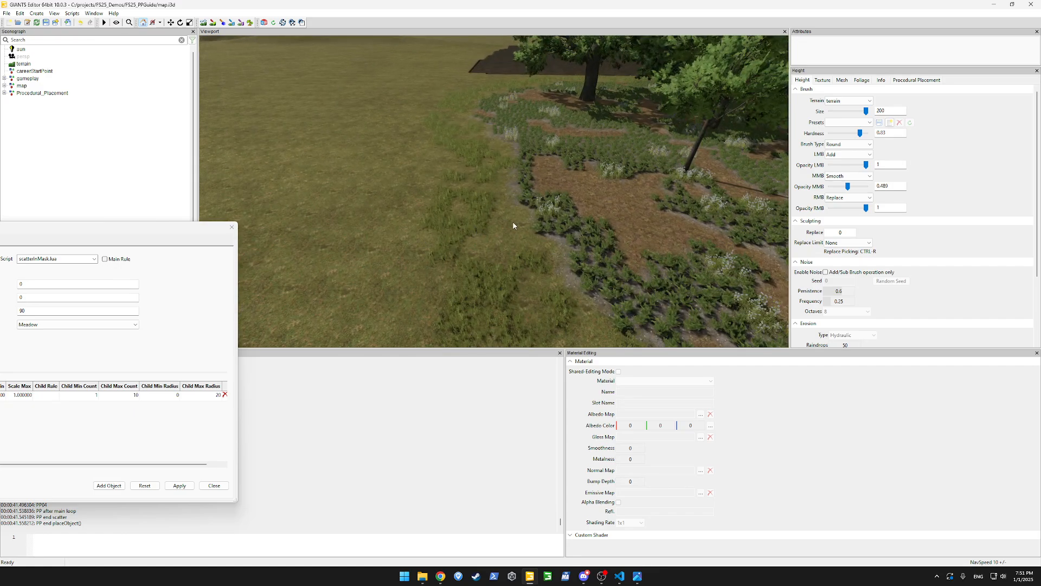
scroll(482, 198, "down", 5)
left_click_drag(484, 216, 553, 175, "alt")
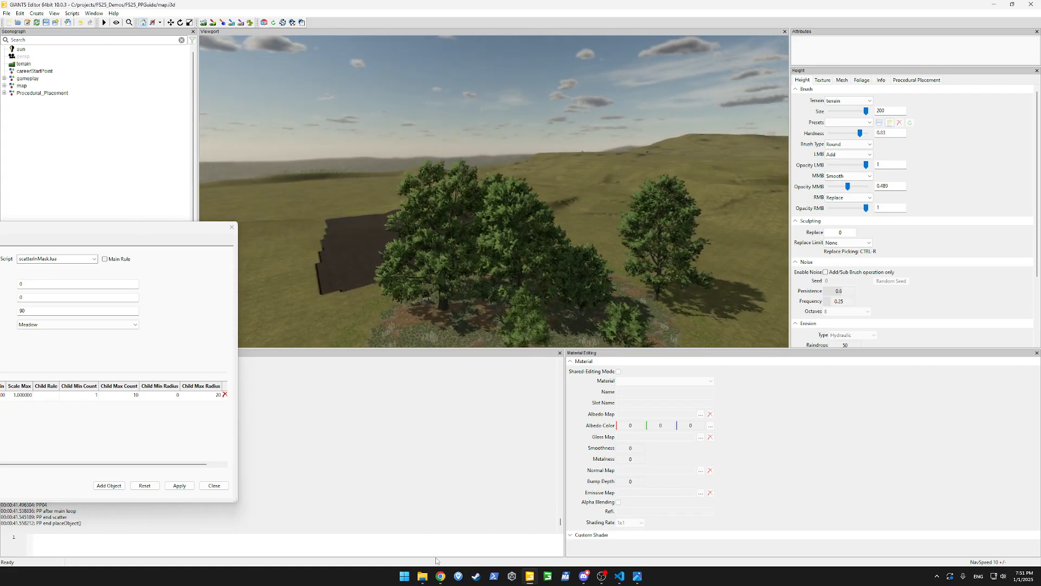
Switch to File Explorer, open the masks folder, and view the generated GEN_heightMask.png.
left_click(422, 576)
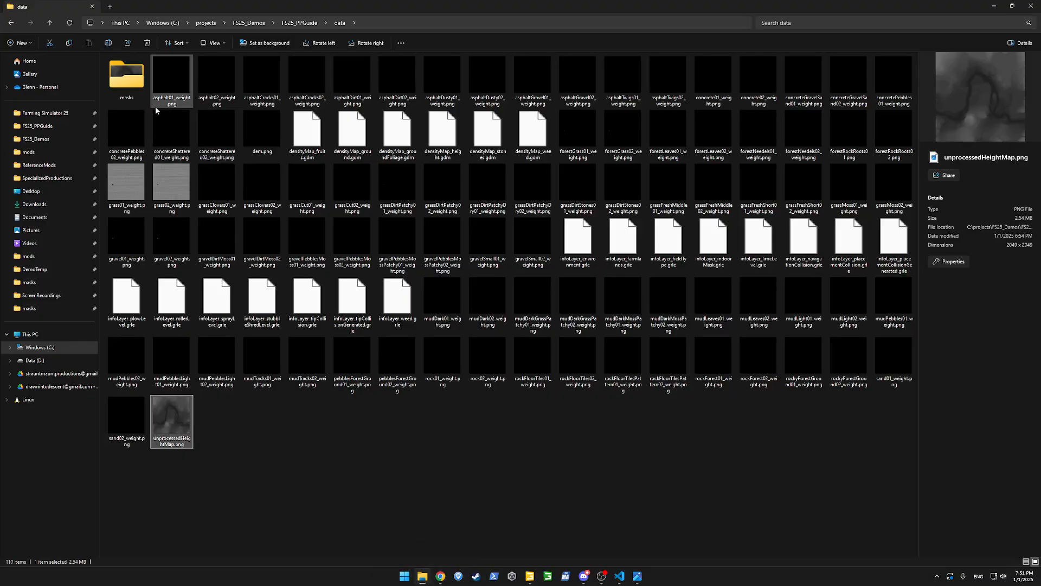
double_click(134, 87)
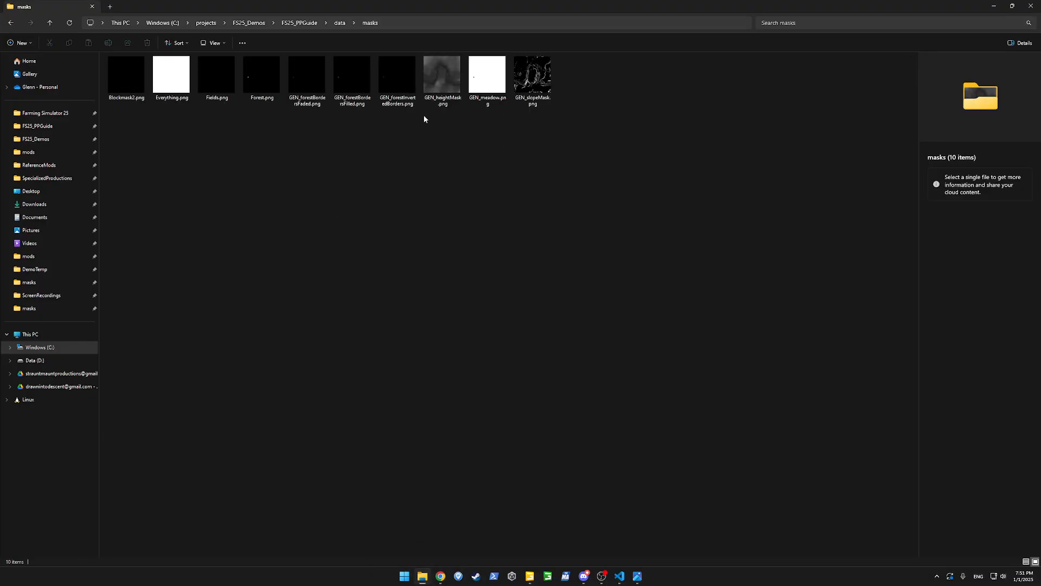
double_click(442, 79)
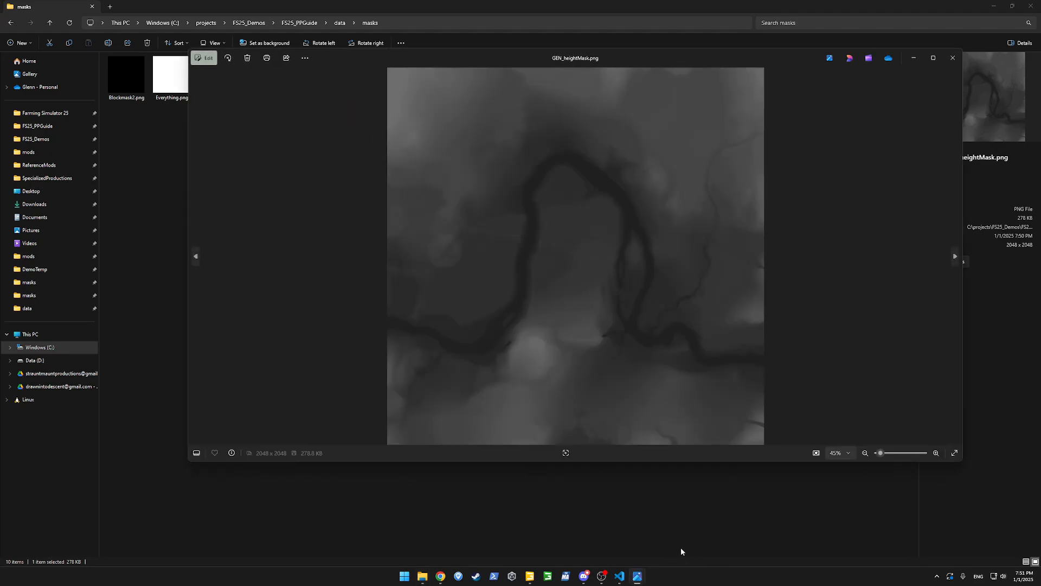
left_click(952, 58)
left_click(491, 163)
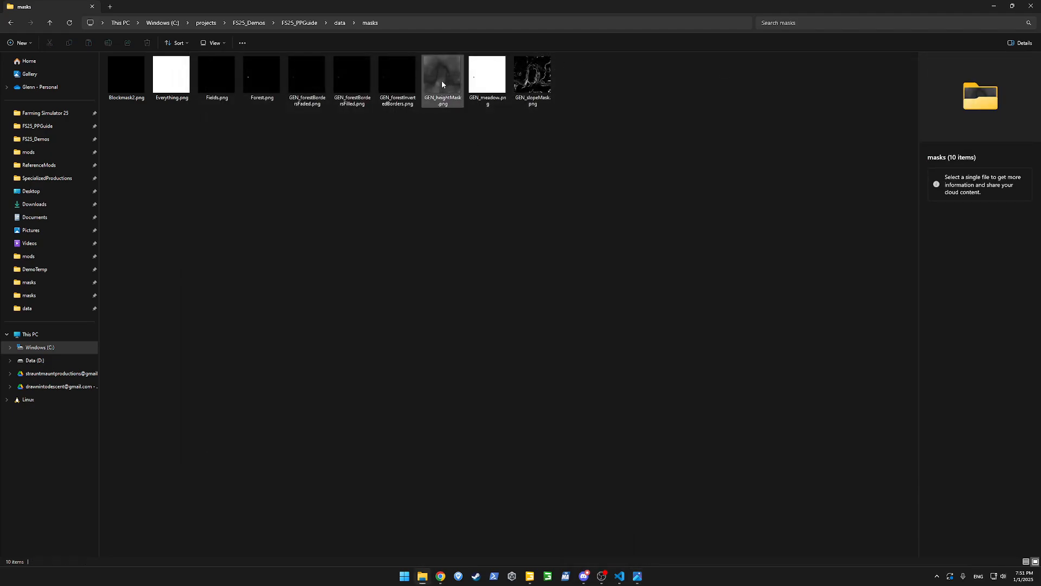
Open GEN_slopeMask.png and examine its steep-slope areas up close.
left_click(532, 80)
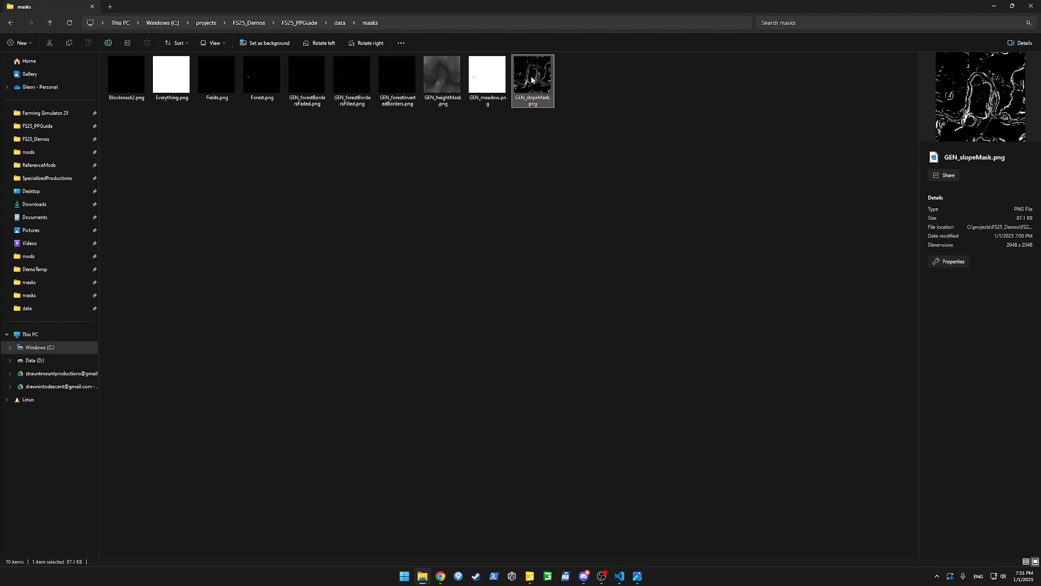
double_click(531, 80)
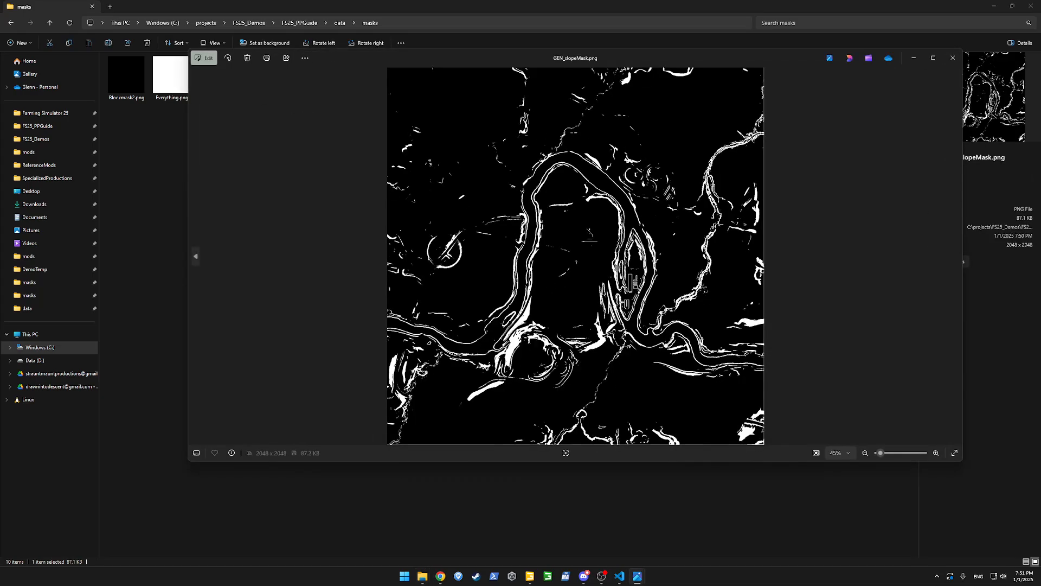
scroll(534, 324, "up", 4)
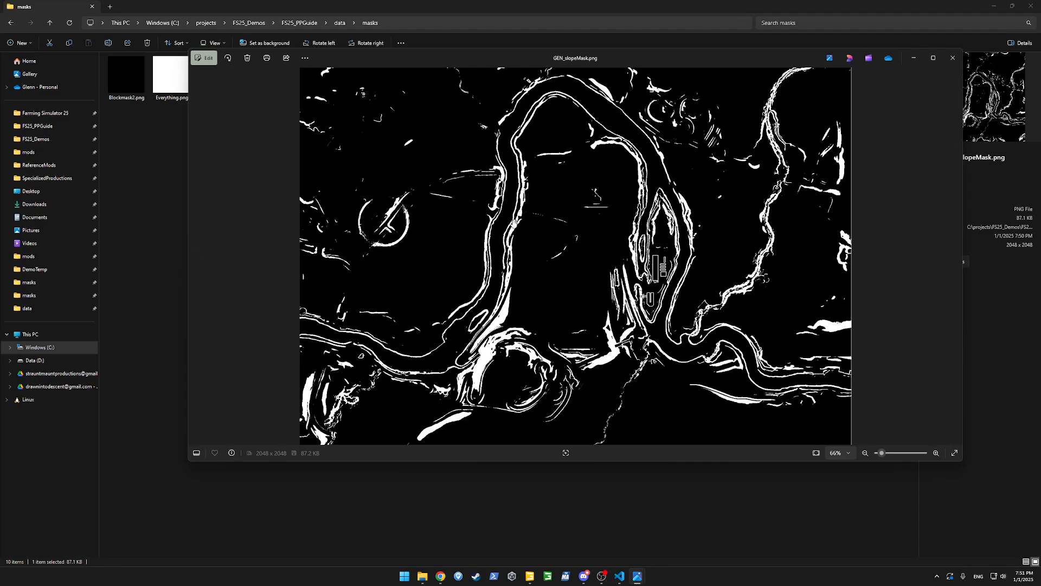
left_click_drag(360, 59, 304, 122)
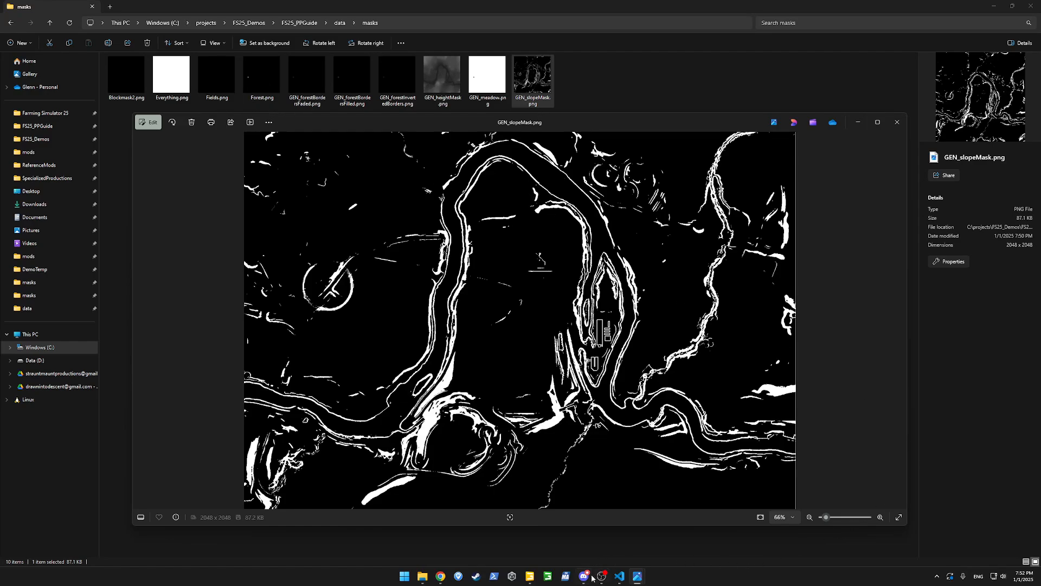
Return to GIANTS Editor, browse the list of procedural placement scripts, and close the Procedural Placement Rules window.
mouse_move(532, 579)
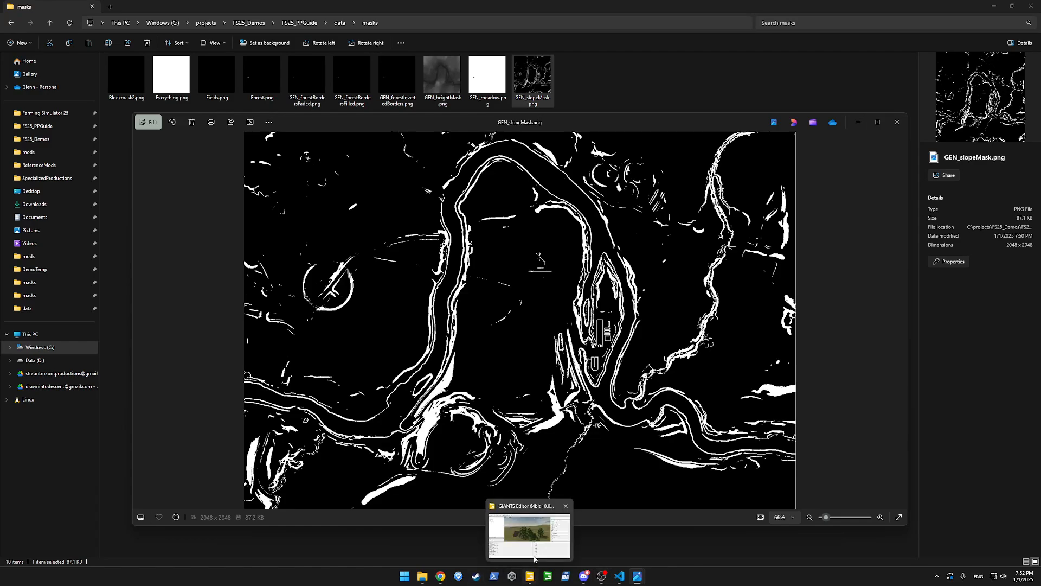
left_click(536, 546)
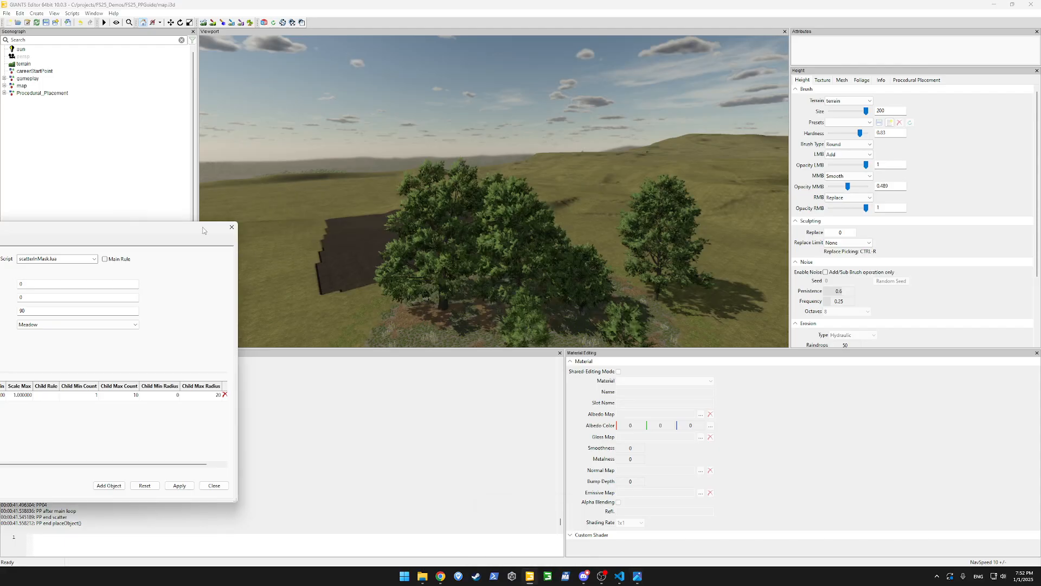
left_click_drag(200, 231, 627, 81)
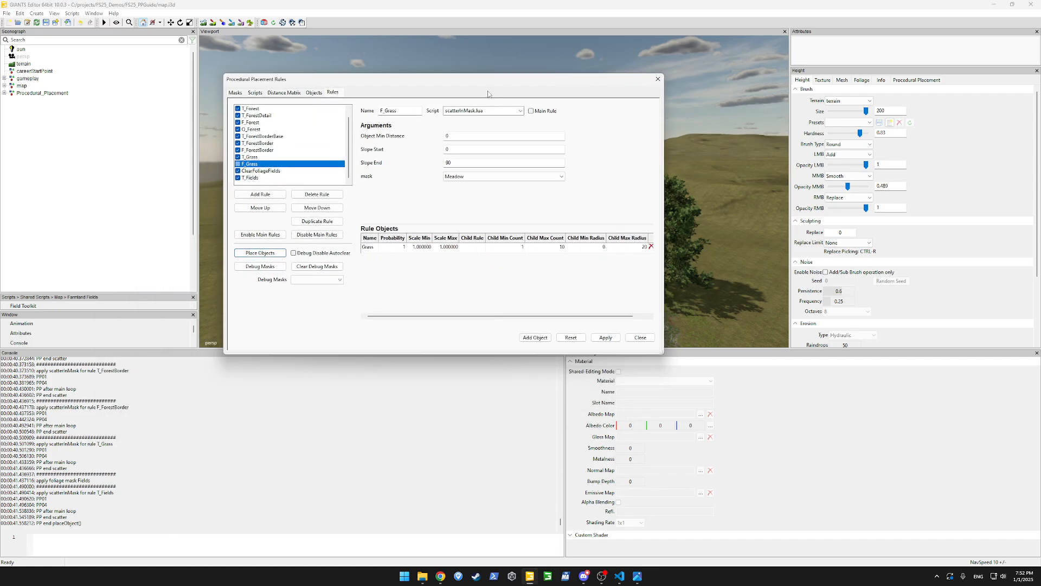
left_click(255, 92)
left_click(385, 105)
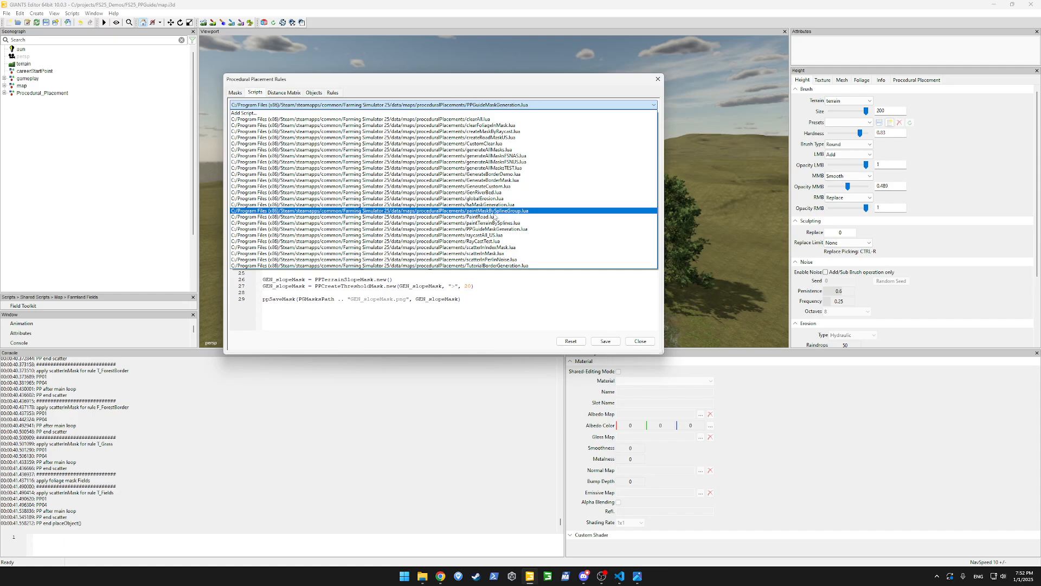
left_click(643, 343)
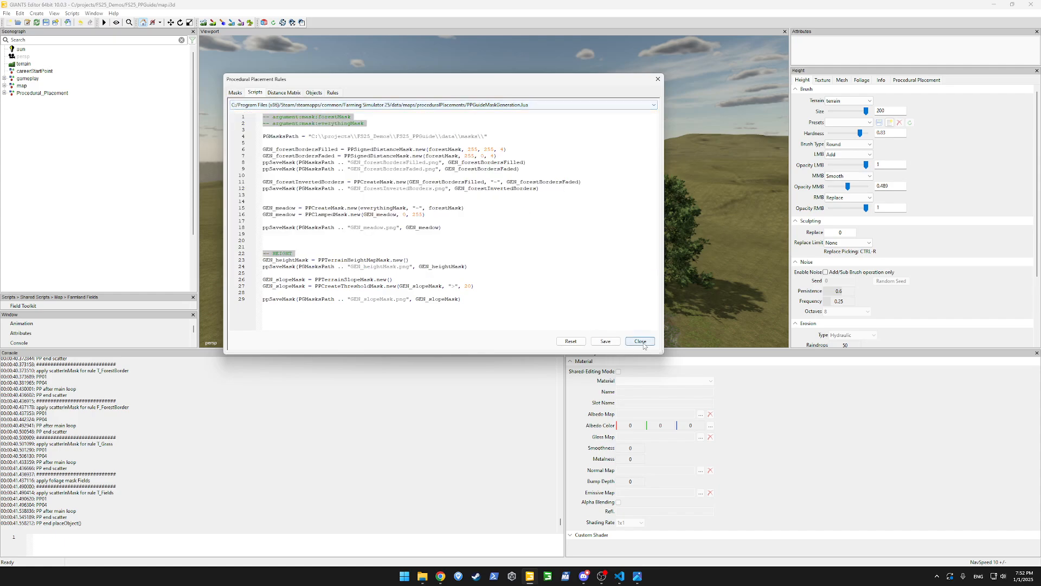
left_click(643, 343)
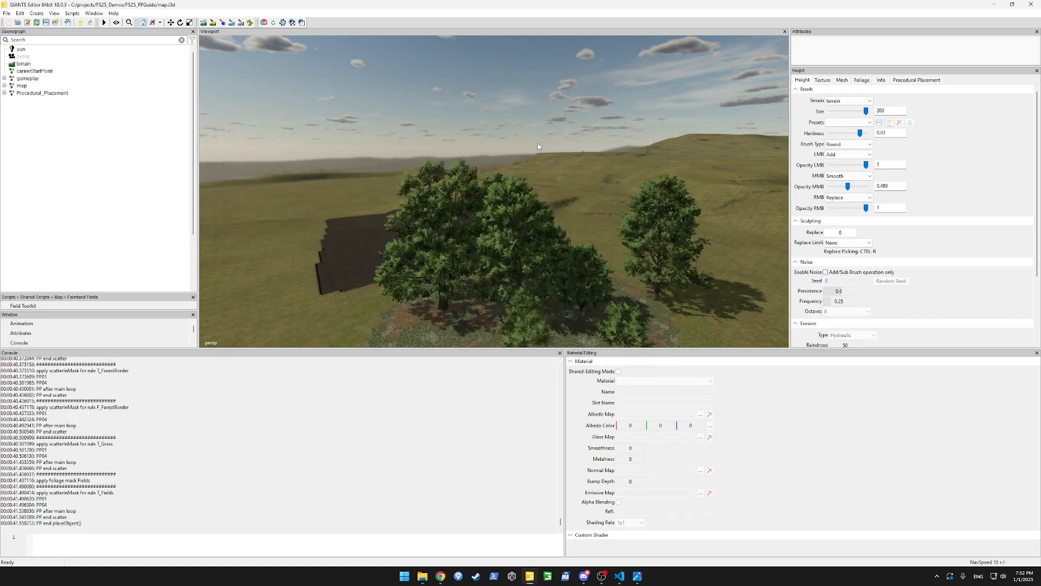
Create a new spline in the scene with the forest patch and field in view.
left_click_drag(539, 146, 350, 237, "alt")
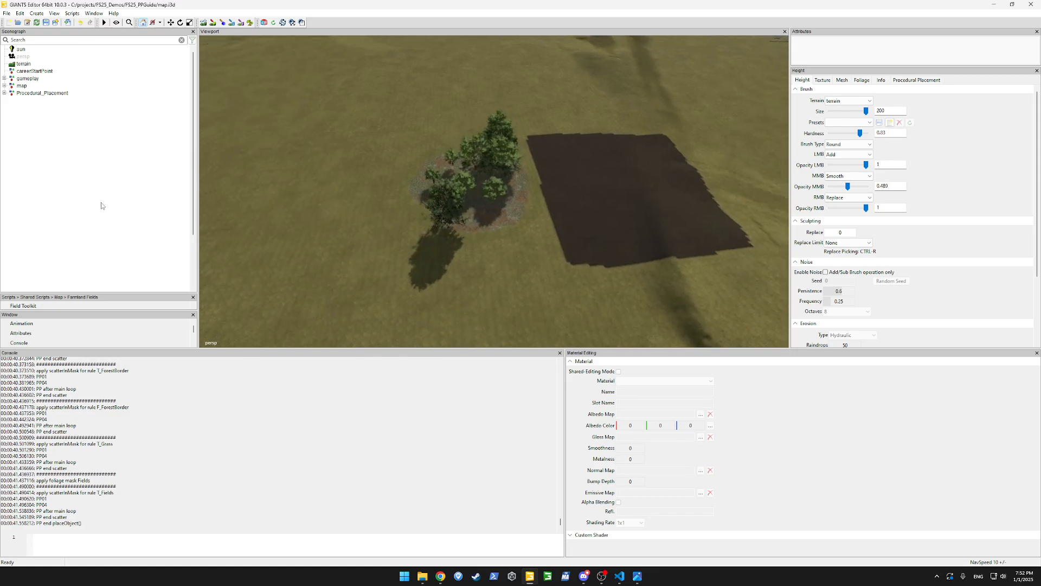
left_click(37, 13)
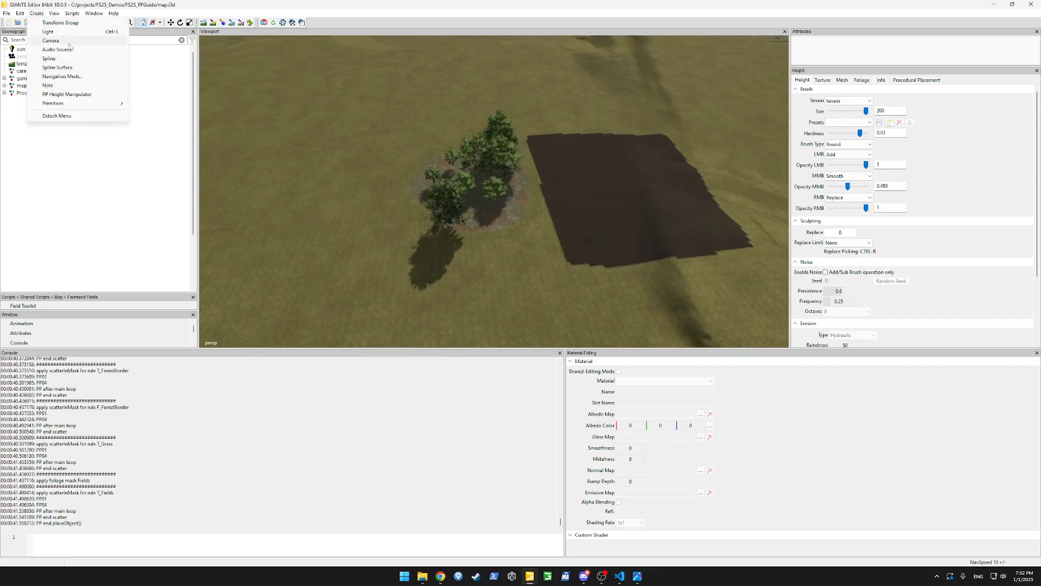
mouse_move(71, 105)
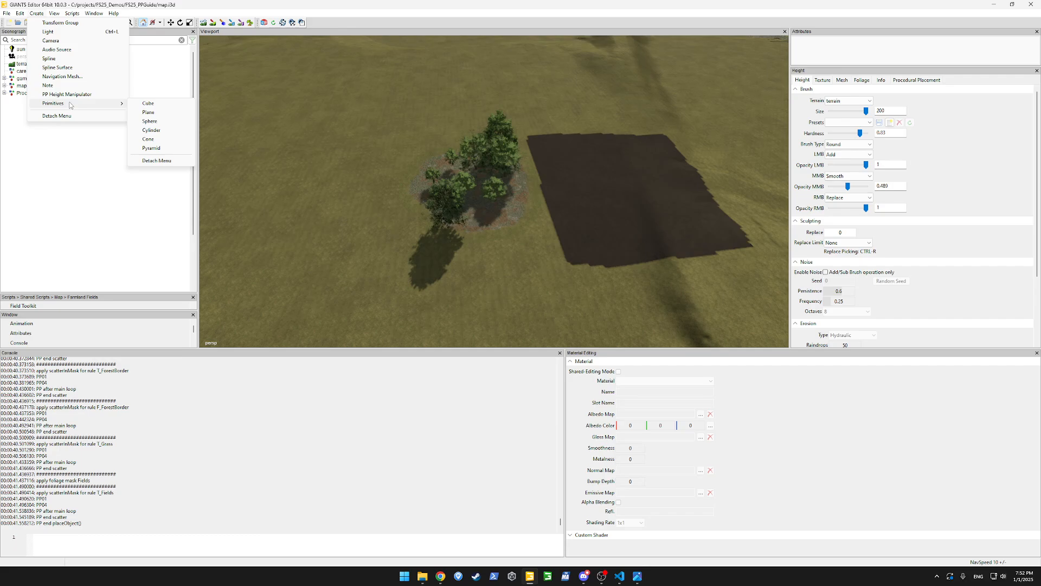
left_click(49, 58)
Extend the spline from its end point with interactive placement, curving it through the forest patch and looping over the grass back near its start.
scroll(408, 210, "up", 1)
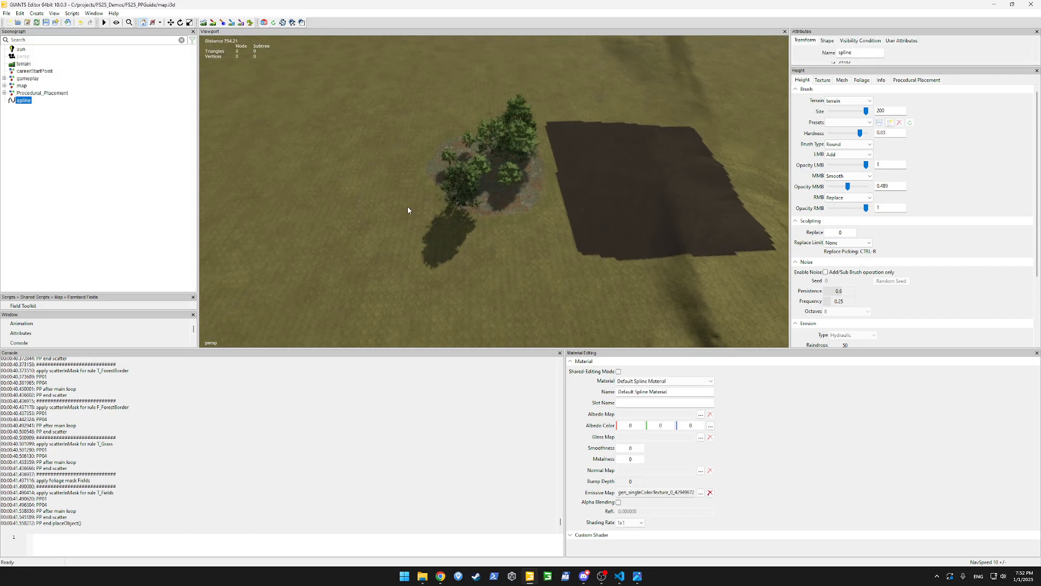
scroll(485, 244, "up", 10)
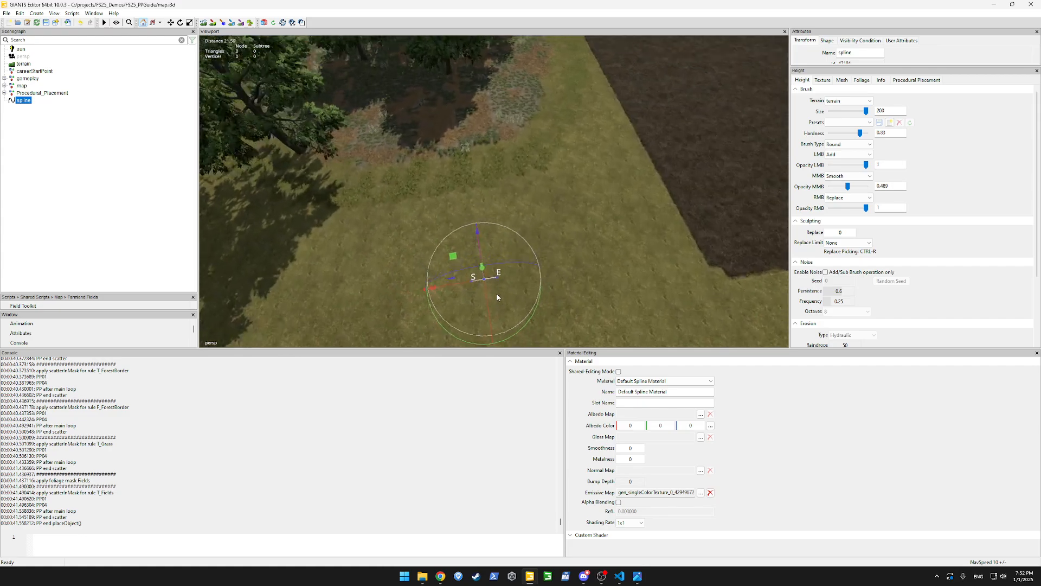
scroll(483, 302, "up", 1)
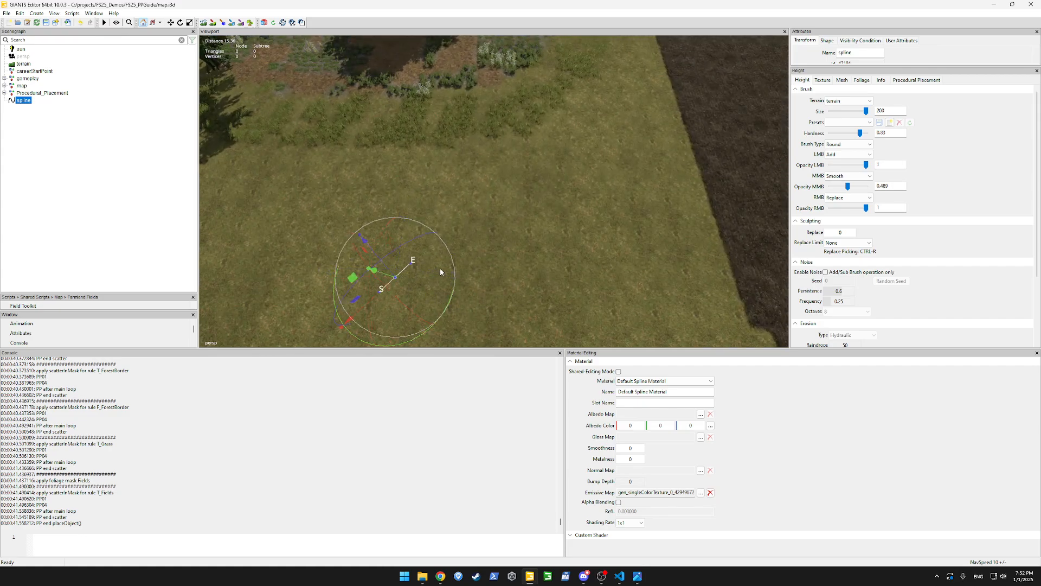
left_click_drag(431, 293, 412, 270)
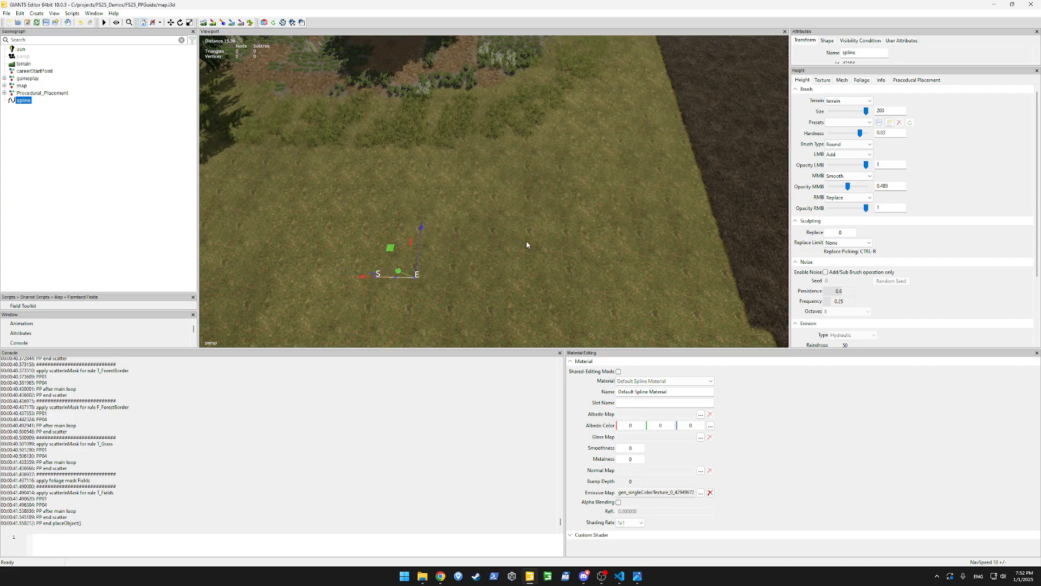
left_click_drag(526, 242, 324, 260, "alt")
scroll(323, 260, "down", 3)
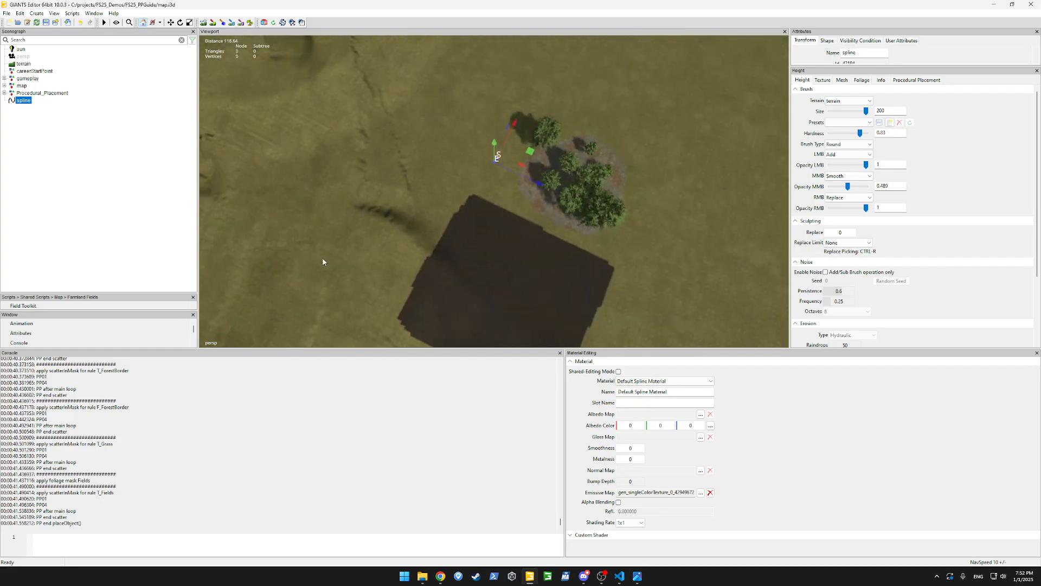
key("ctrl+b")
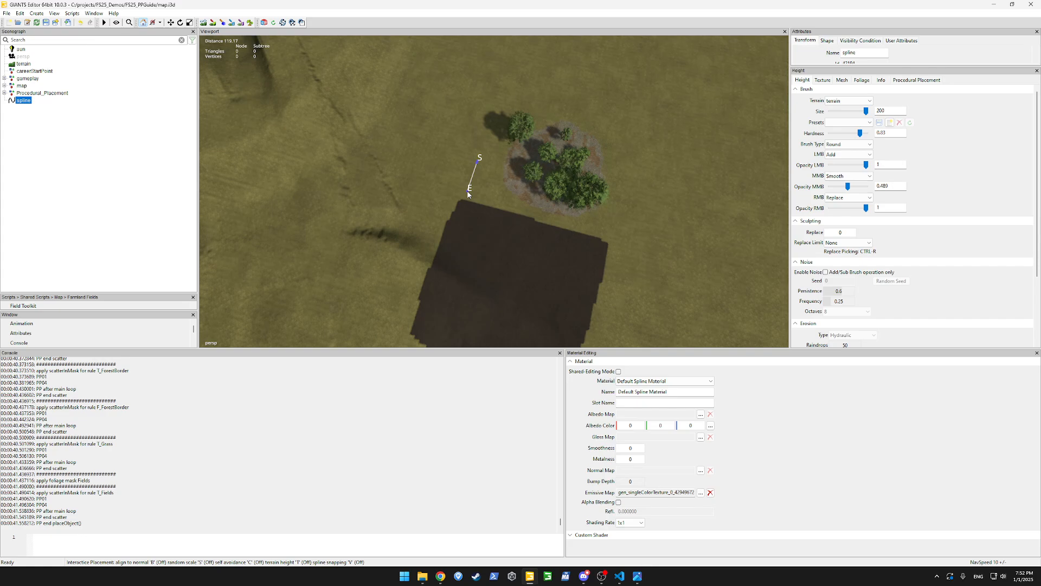
left_click(505, 200)
left_click(547, 197)
left_click(557, 180)
left_click(549, 157)
left_click(576, 134)
left_click(625, 115)
left_click(622, 83)
left_click(497, 48)
left_click(388, 66)
left_click(360, 118)
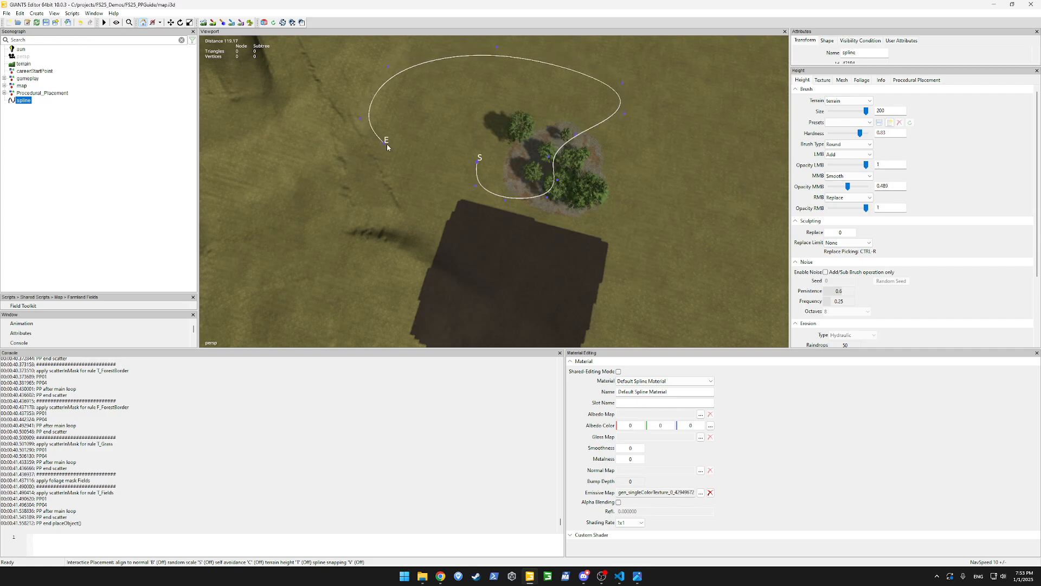
left_click(414, 146)
key("Escape")
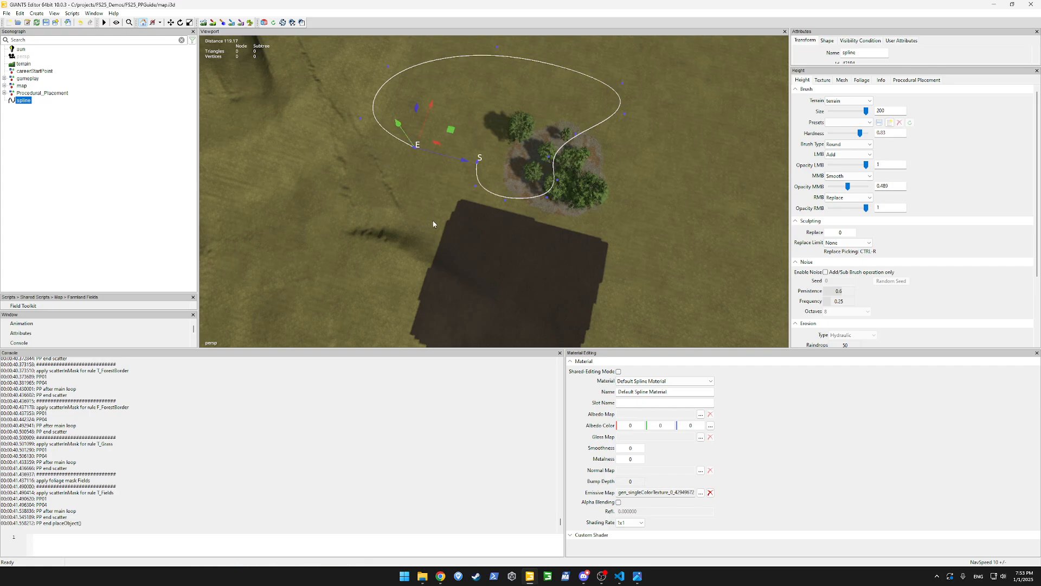
Create a transform group at the scene's root level and name it DirtPaths.
left_click_drag(433, 224, 422, 177, "alt")
left_click(138, 161)
left_click(38, 14)
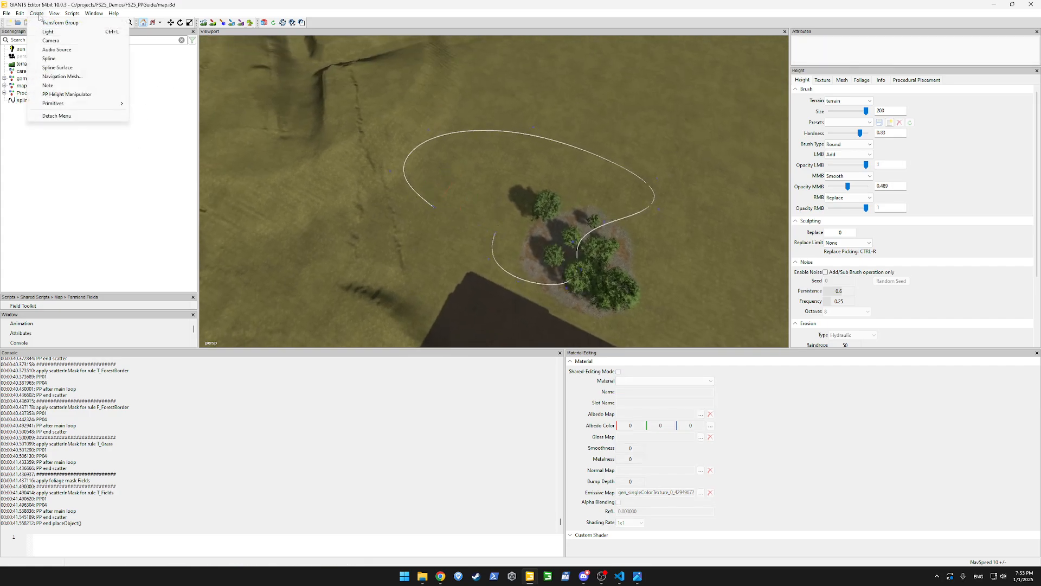
left_click(61, 23)
double_click(28, 108)
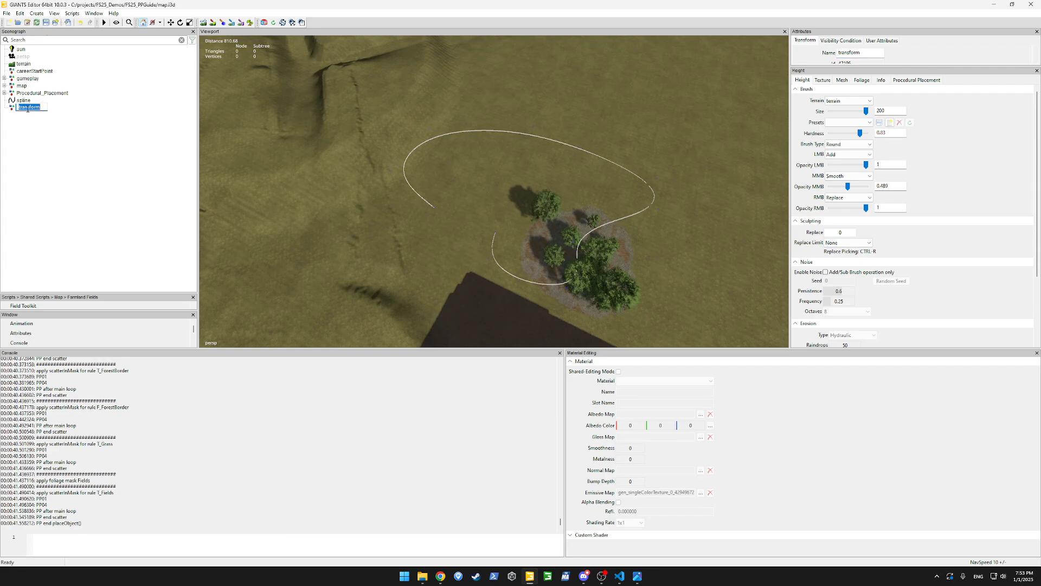
type("DirtPaths")
key("Return")
Move the spline into the DirtPaths transform group and focus on it.
left_click(25, 101)
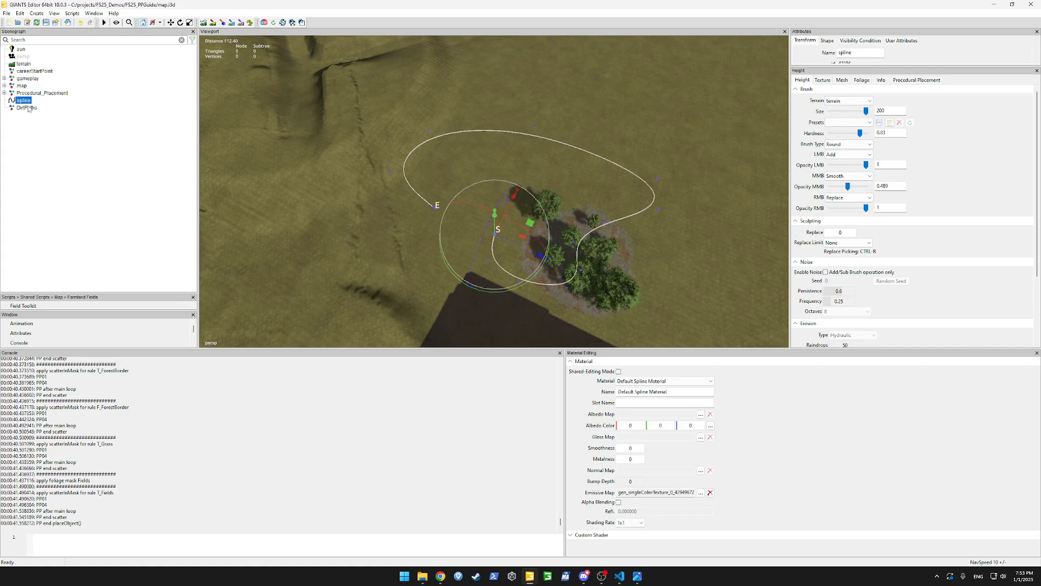
key("Delete")
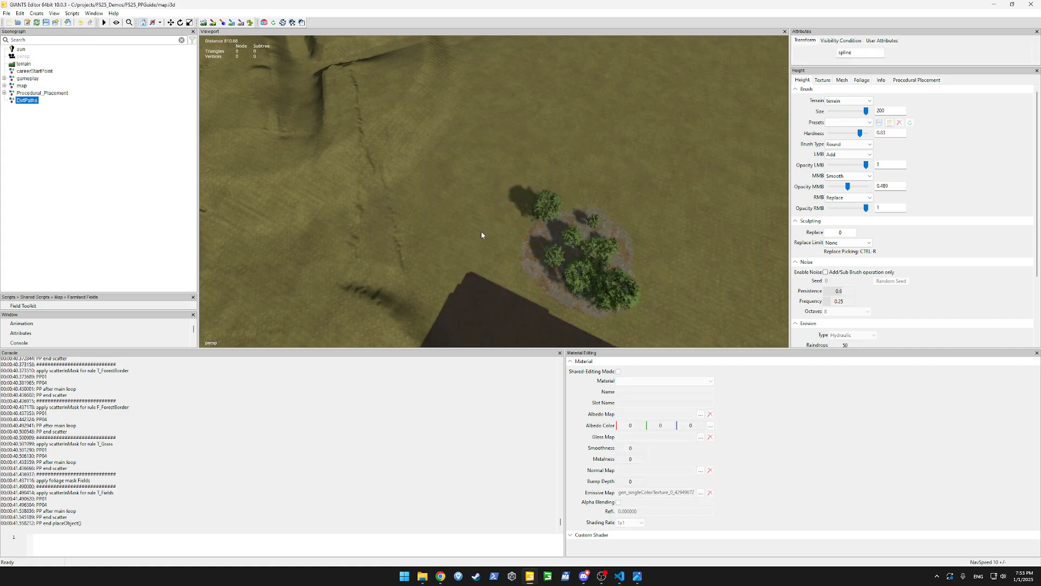
key("ctrl+z")
key("f")
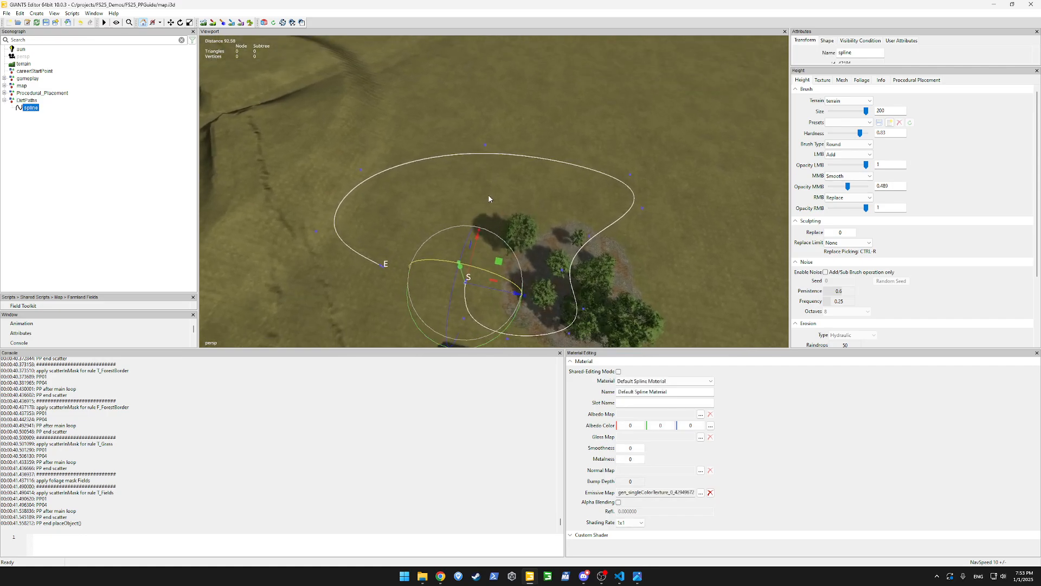
Add a procedural placement rule named GenerateDirtPaths.
left_click(94, 13)
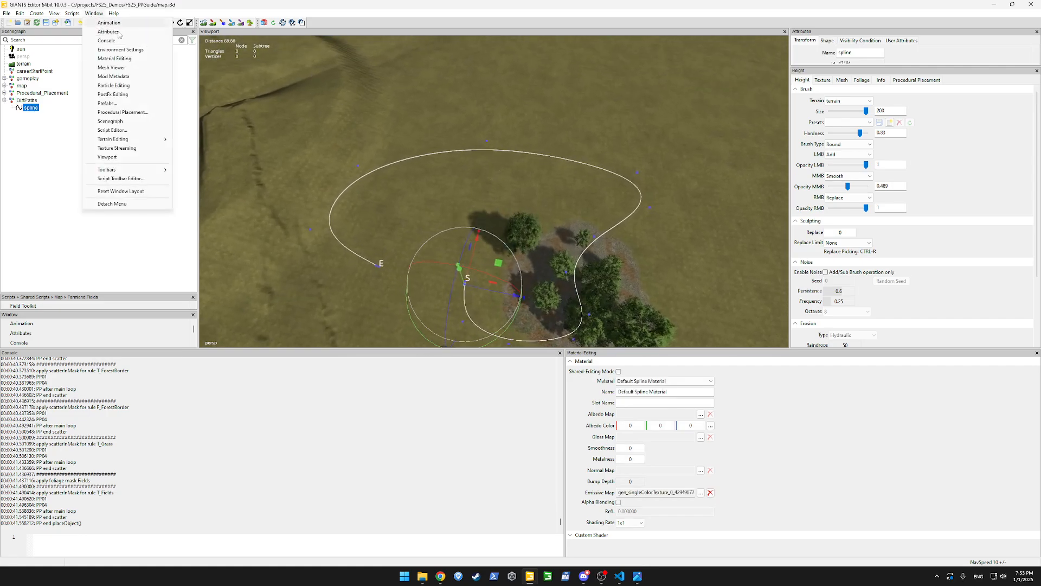
left_click(116, 112)
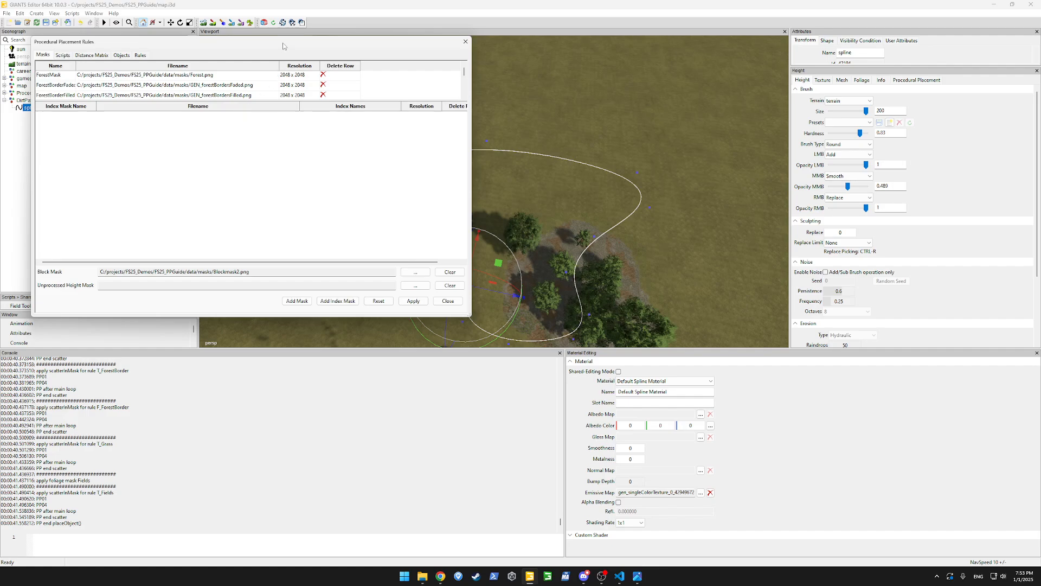
left_click(202, 88)
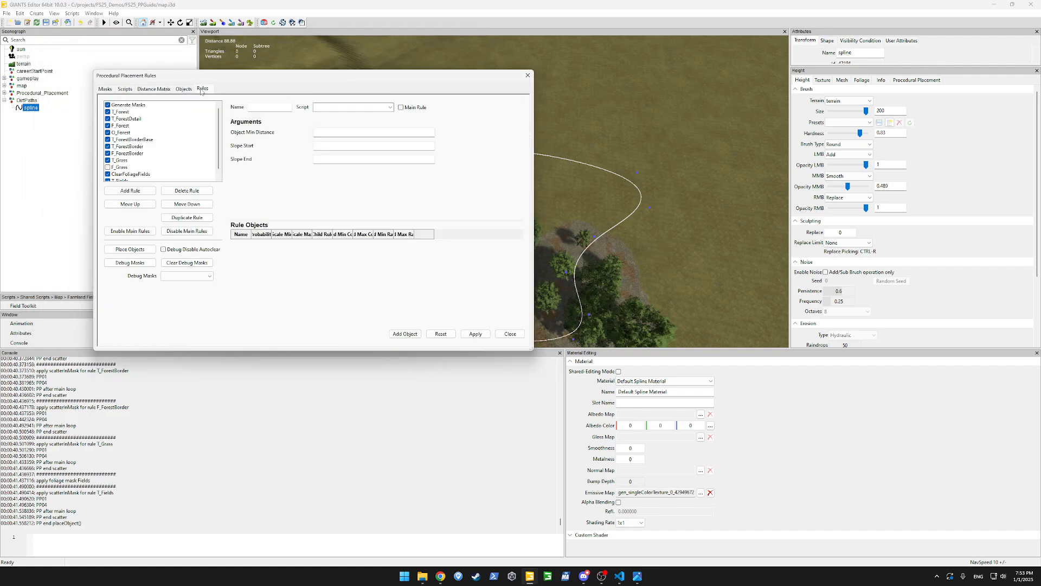
left_click(146, 191)
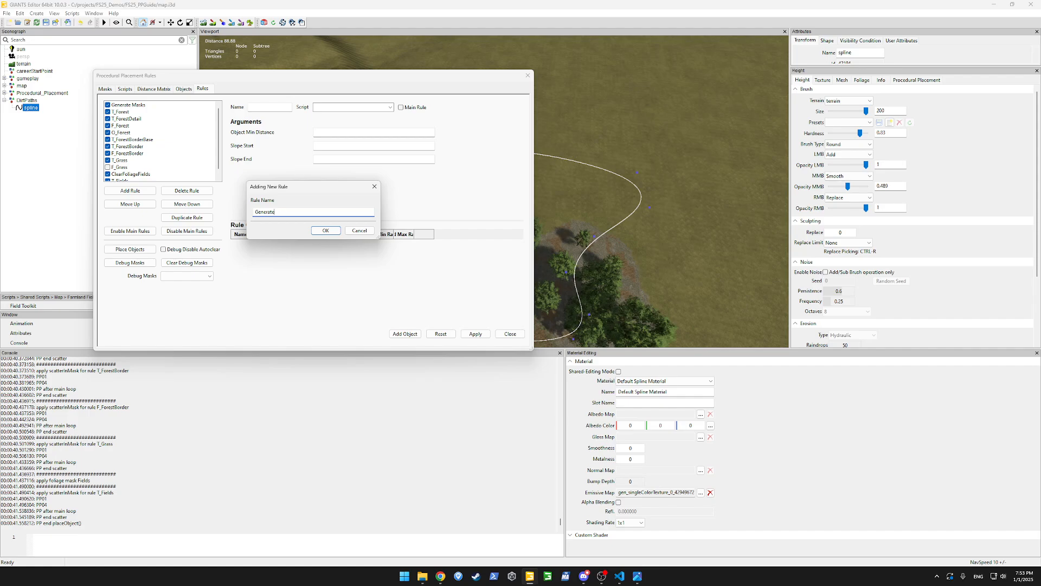
key("Return")
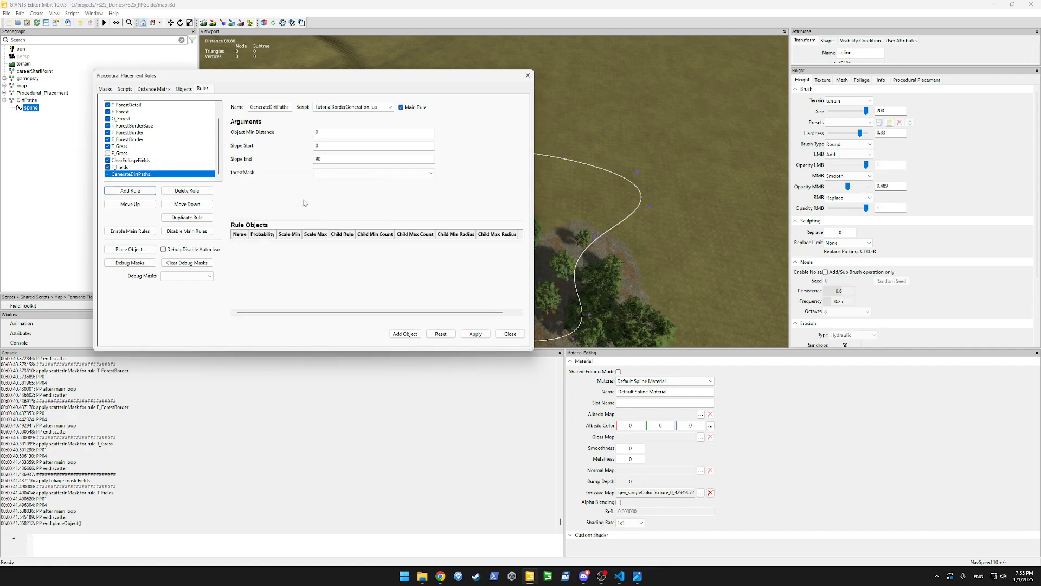
Assign the paintTerrainBySplines.lua script to the GenerateDirtPaths rule and apply the change.
left_click(390, 107)
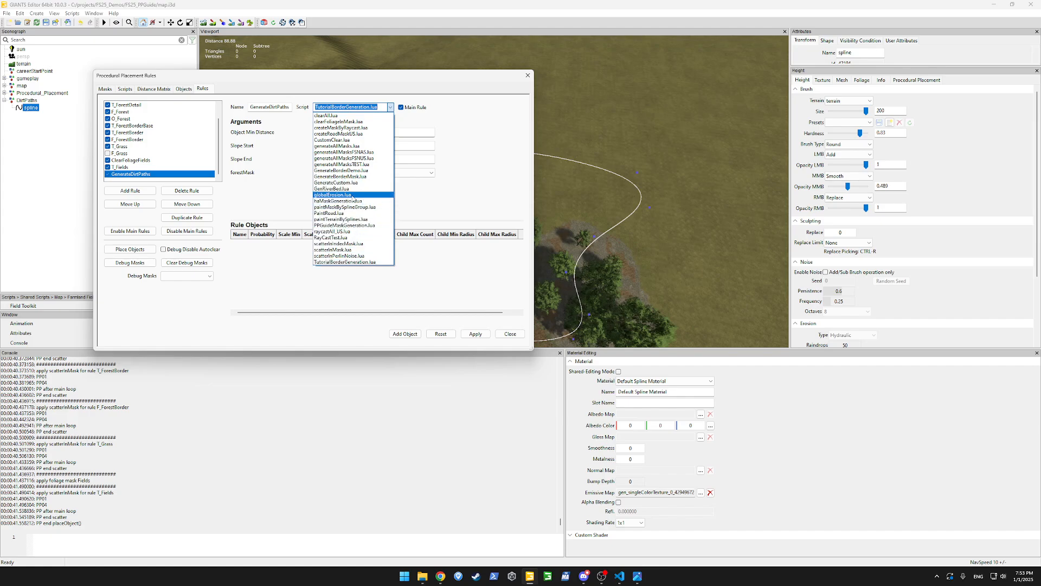
left_click(353, 219)
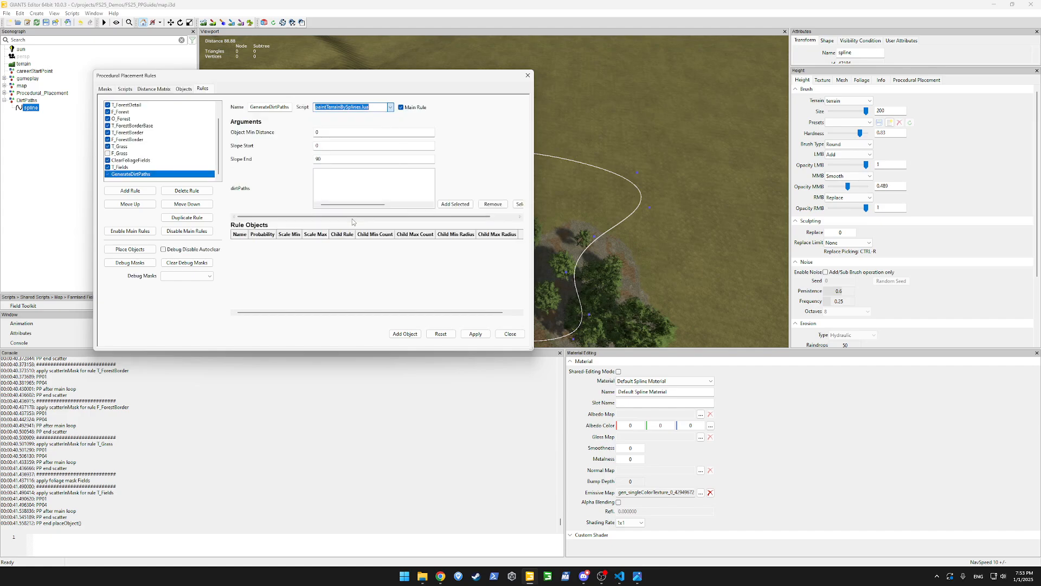
left_click(428, 193)
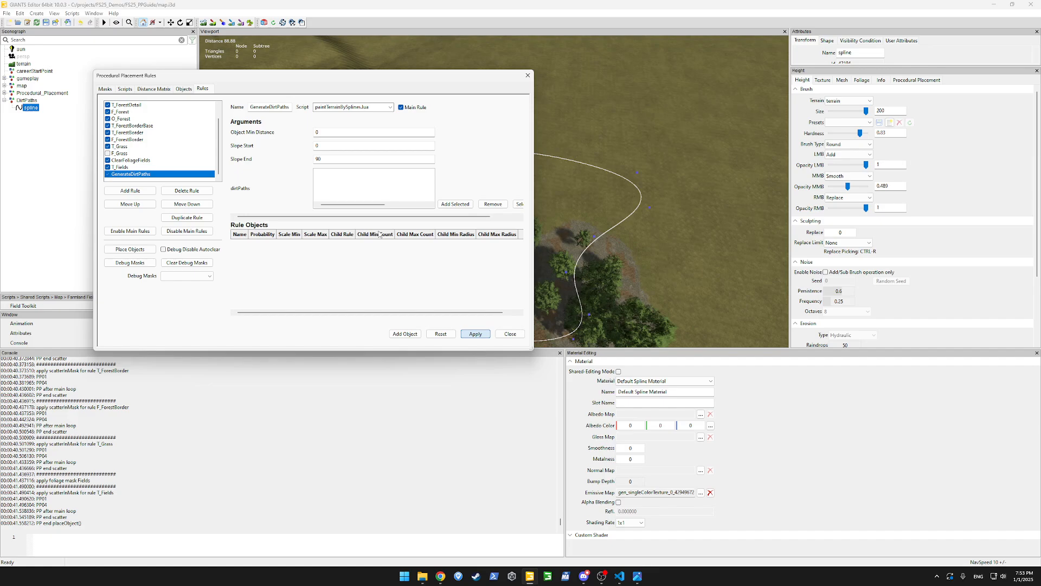
Open paintTerrainBySplines.lua in the script editor and examine its node argument, paintTable definition and dirtPaths loop.
left_click(125, 88)
left_click(161, 101)
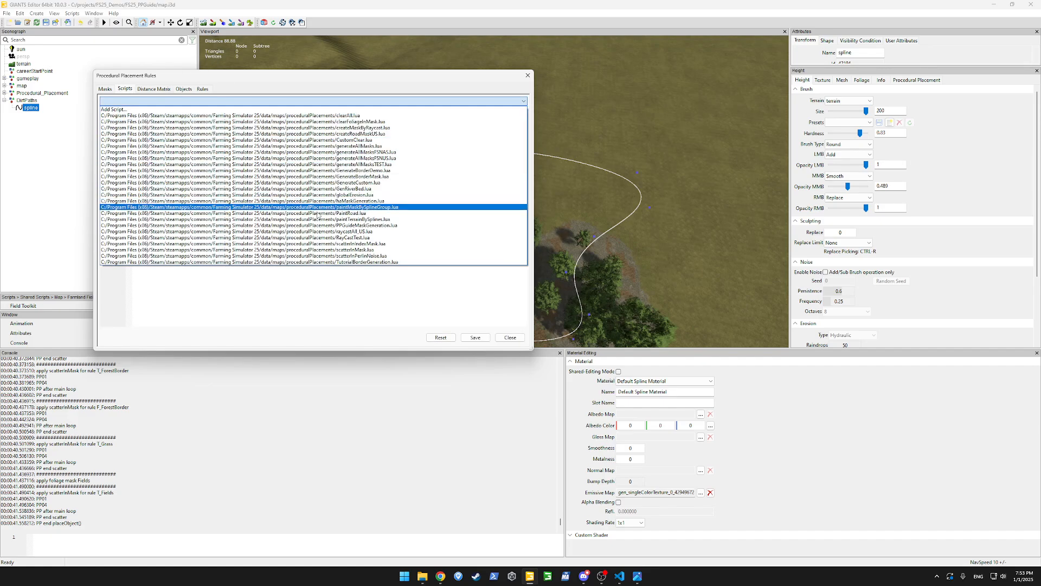
left_click(382, 220)
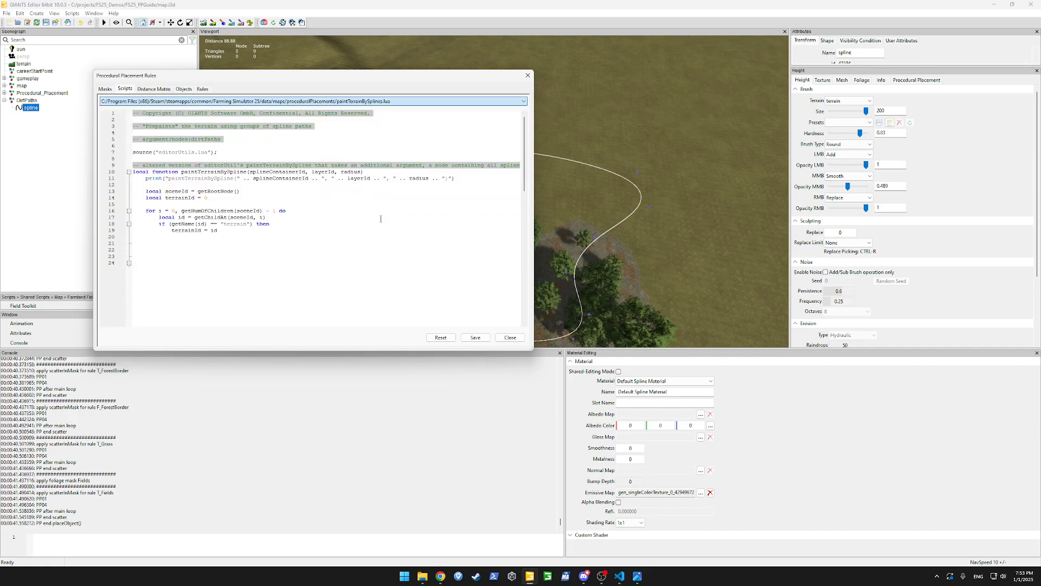
scroll(327, 222, "down", 19)
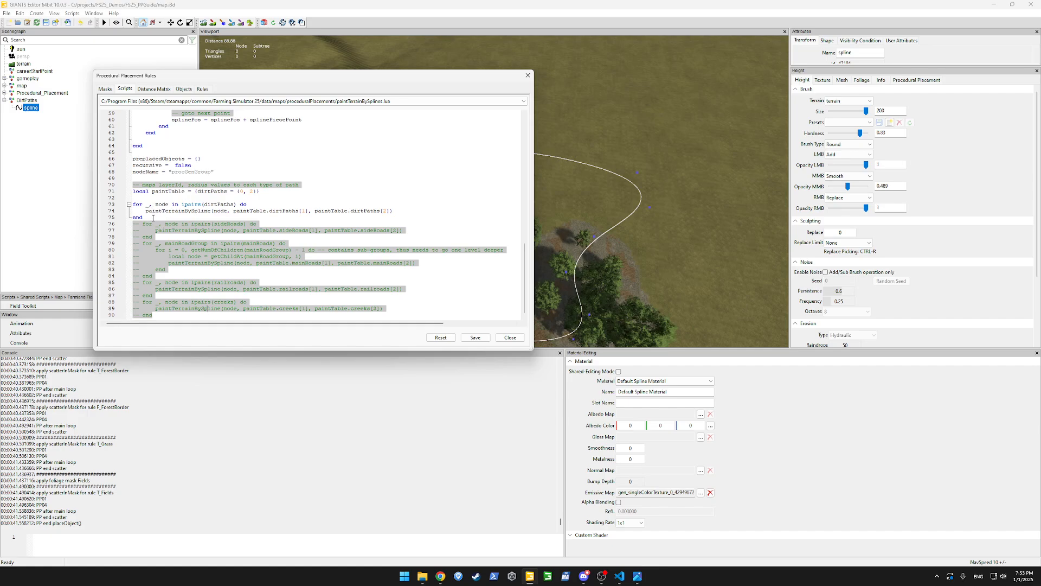
mouse_move(143, 217)
left_mouse_down()
mouse_move(120, 206)
mouse_move(120, 192)
left_mouse_up()
left_click(170, 211)
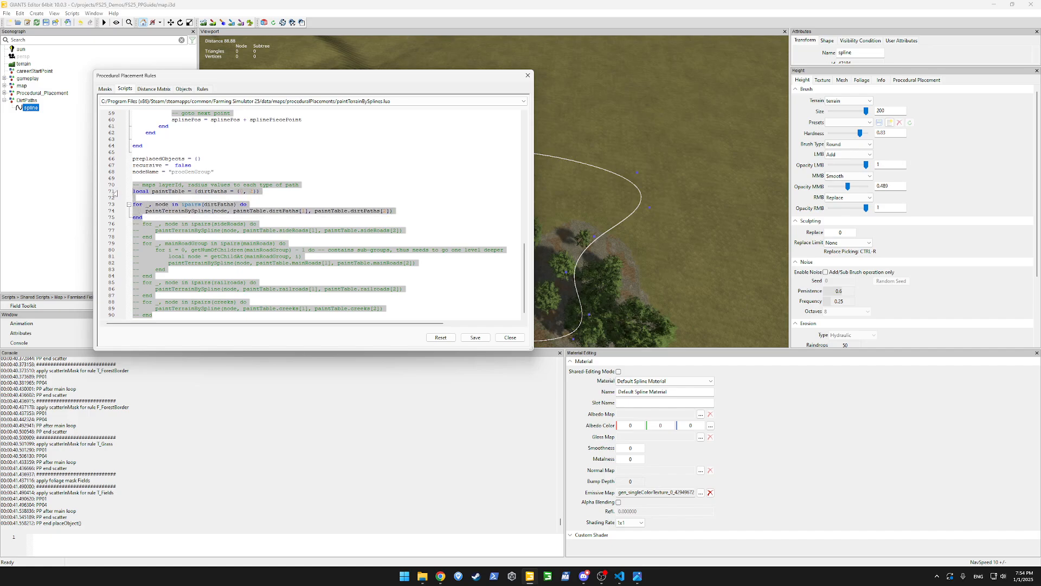
left_click(206, 192)
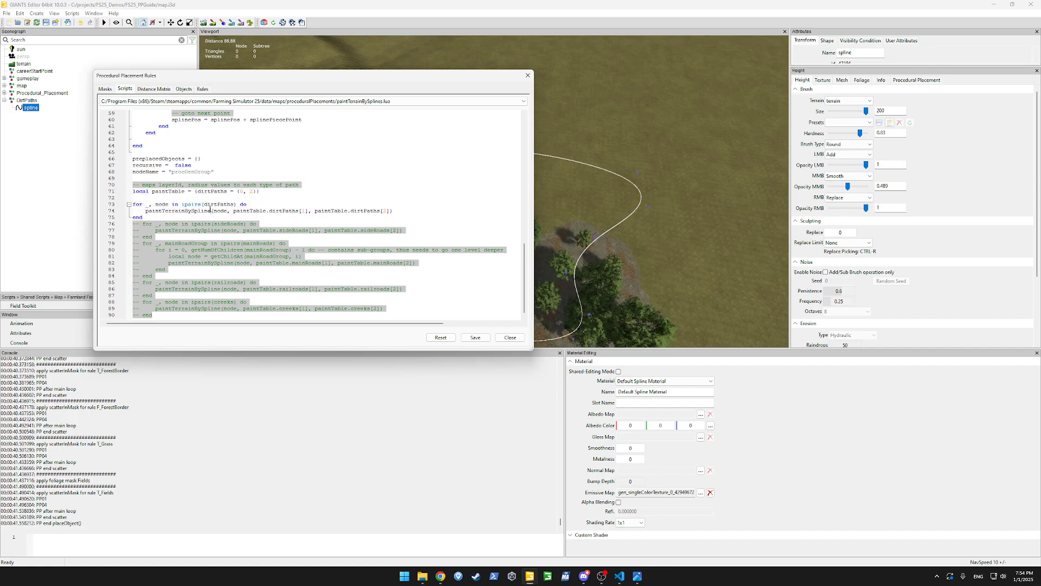
scroll(205, 197, "up", 20)
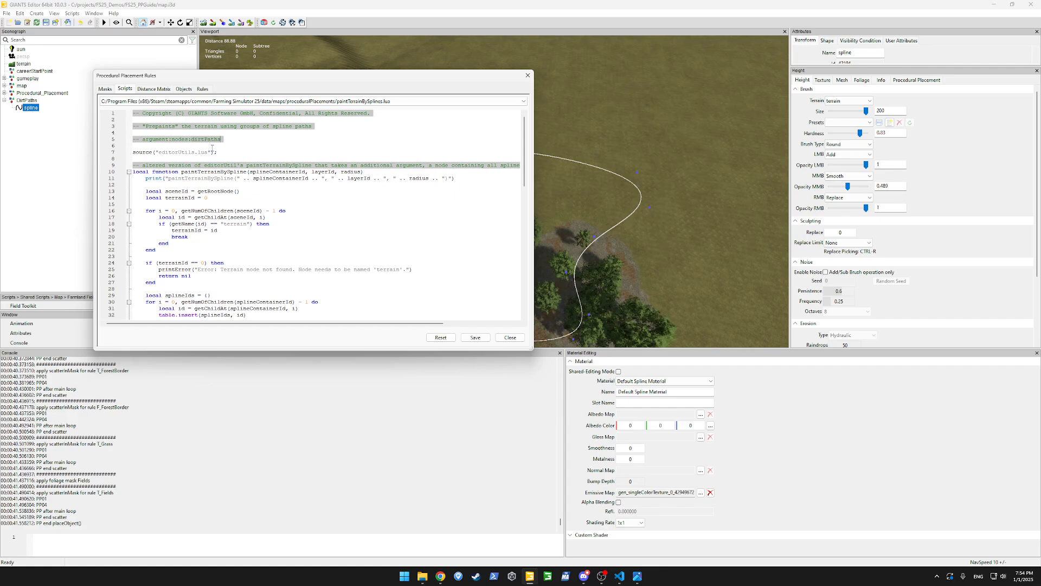
scroll(228, 179, "down", 16)
scroll(181, 225, "down", 4)
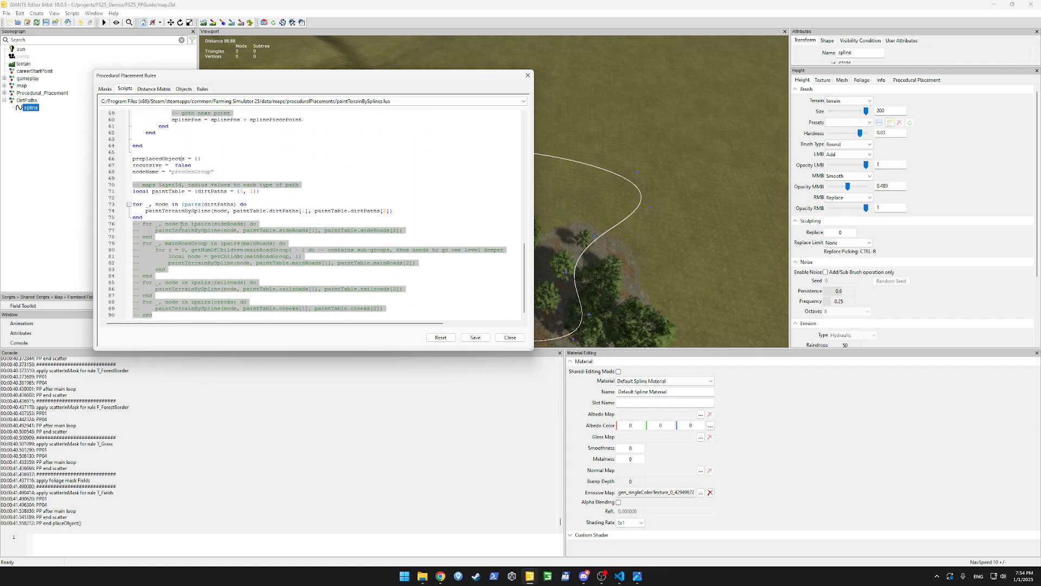
Set the dirtPaths radius in the script's paintTable to 2 and select its layer ID value.
double_click(218, 204)
left_click(223, 205)
double_click(252, 191)
type("2")
double_click(240, 191)
Check the order of the terrain texture layers, set the dirtPaths layer ID in the script's paintTable to 9 and save the script.
left_click(824, 81)
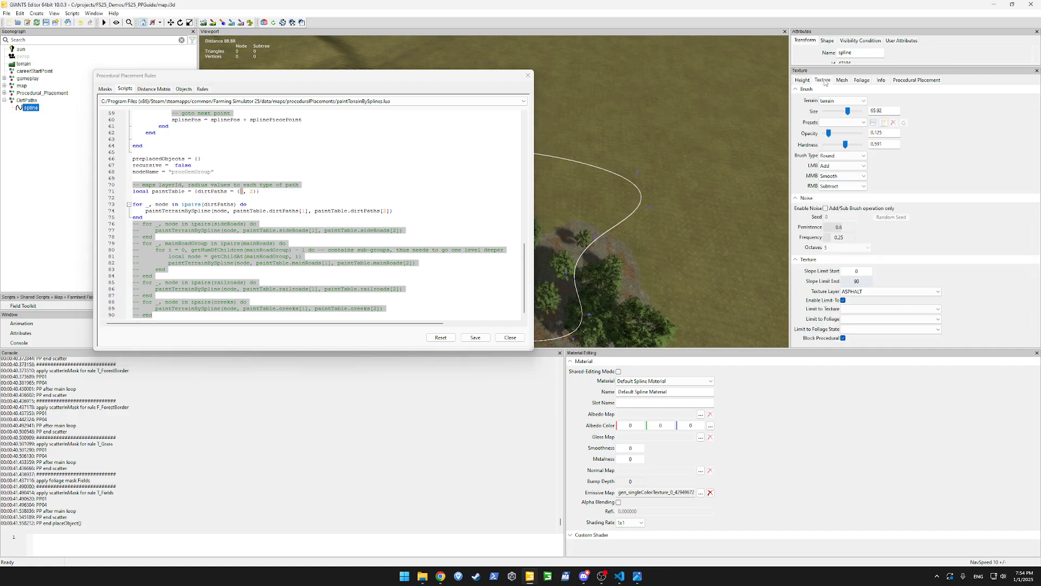
left_click(883, 291)
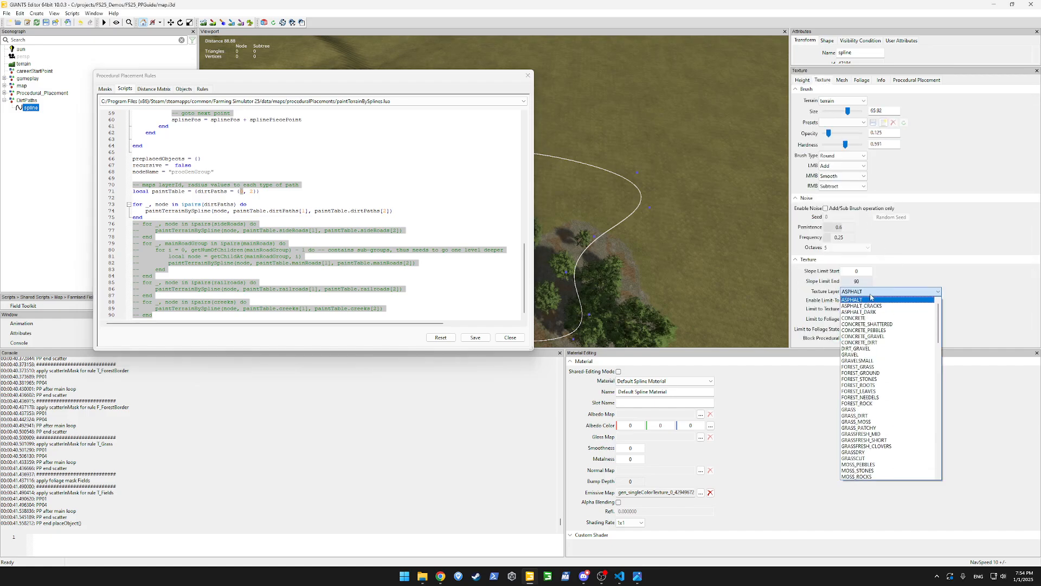
left_click(984, 287)
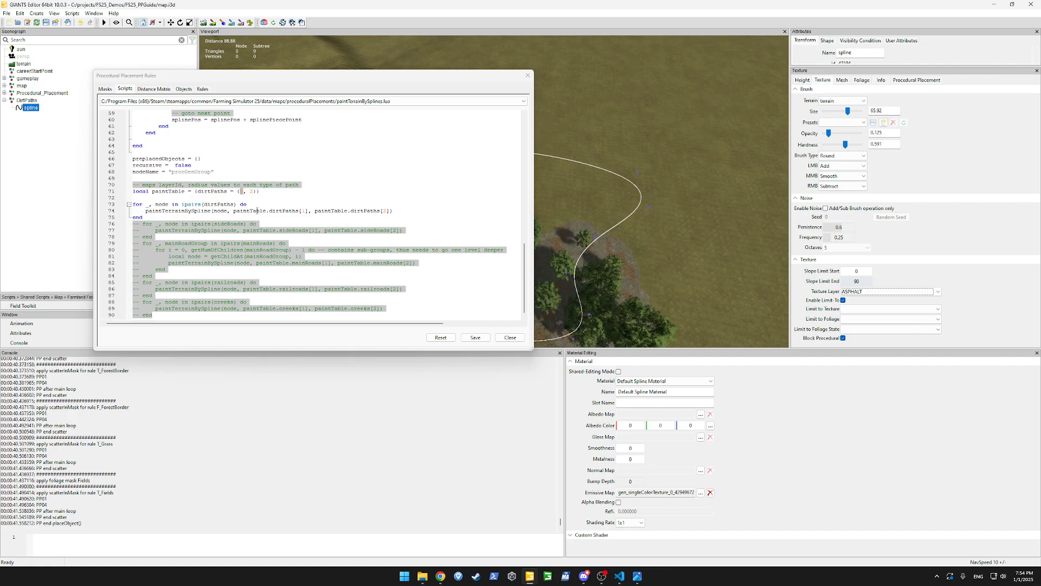
double_click(242, 191)
double_click(250, 191)
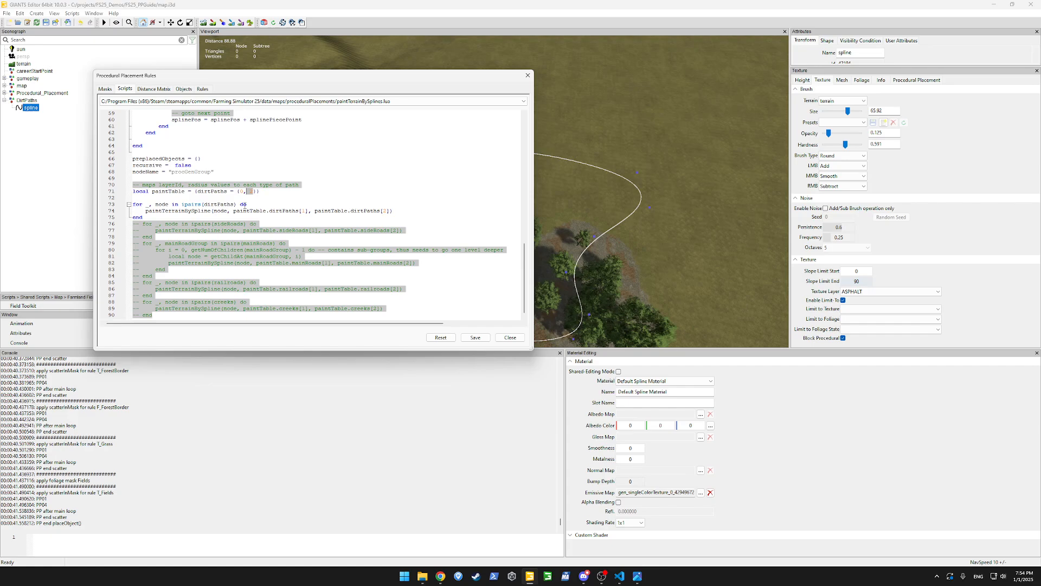
left_click(249, 198)
left_click(909, 291)
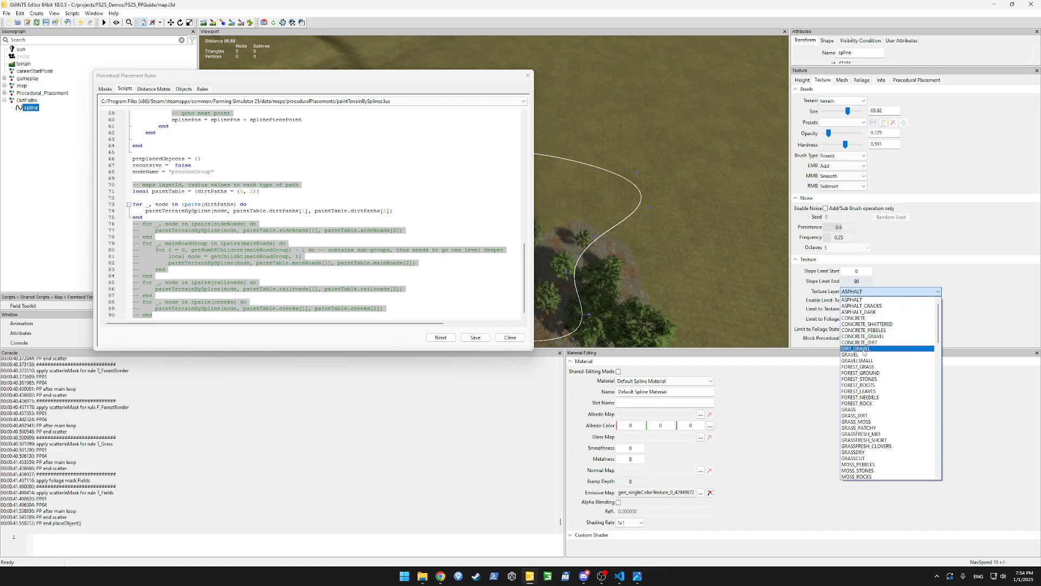
left_click(241, 193)
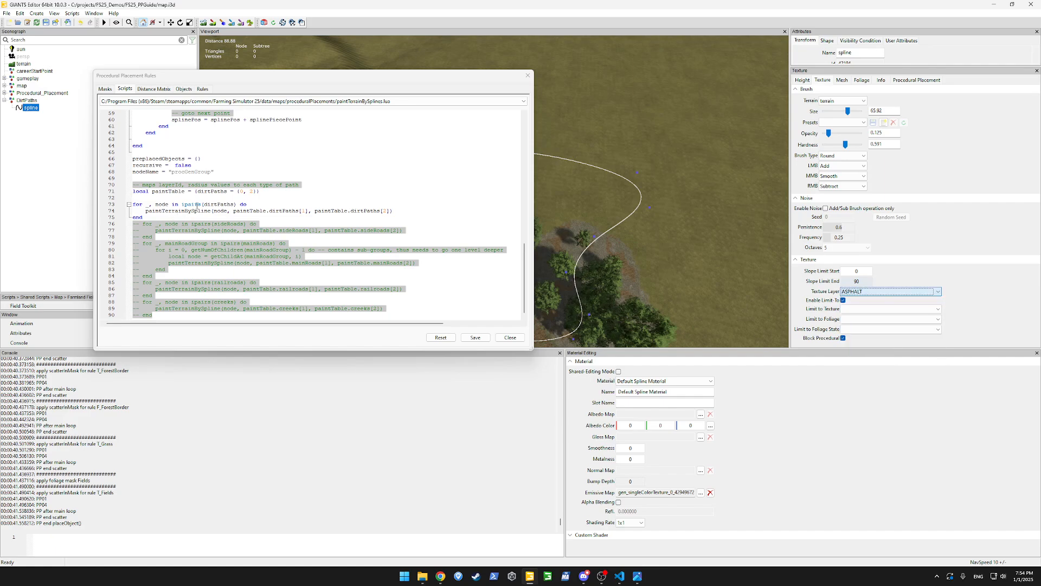
left_click(242, 192)
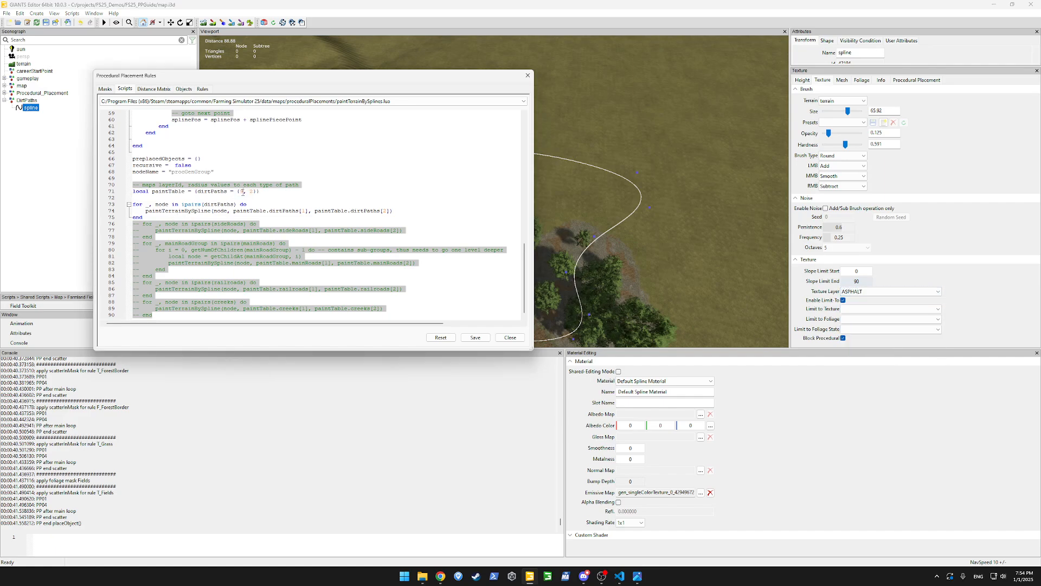
left_click(475, 338)
Refresh the GenerateDirtPaths rule's script by switching it to createMaskByRaycast.lua and back to paintTerrainBySplines.lua.
left_click(202, 89)
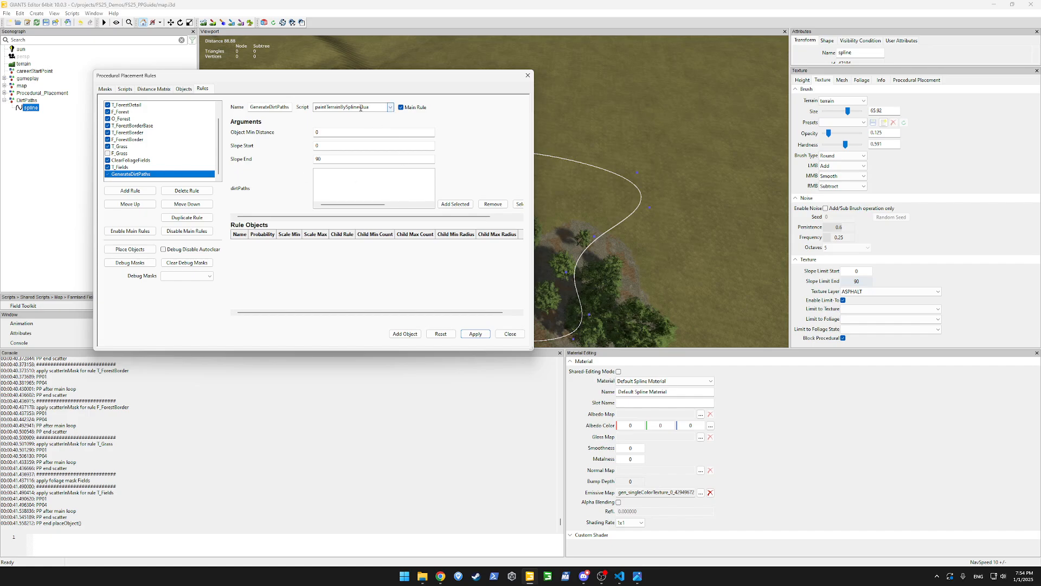
left_click(390, 107)
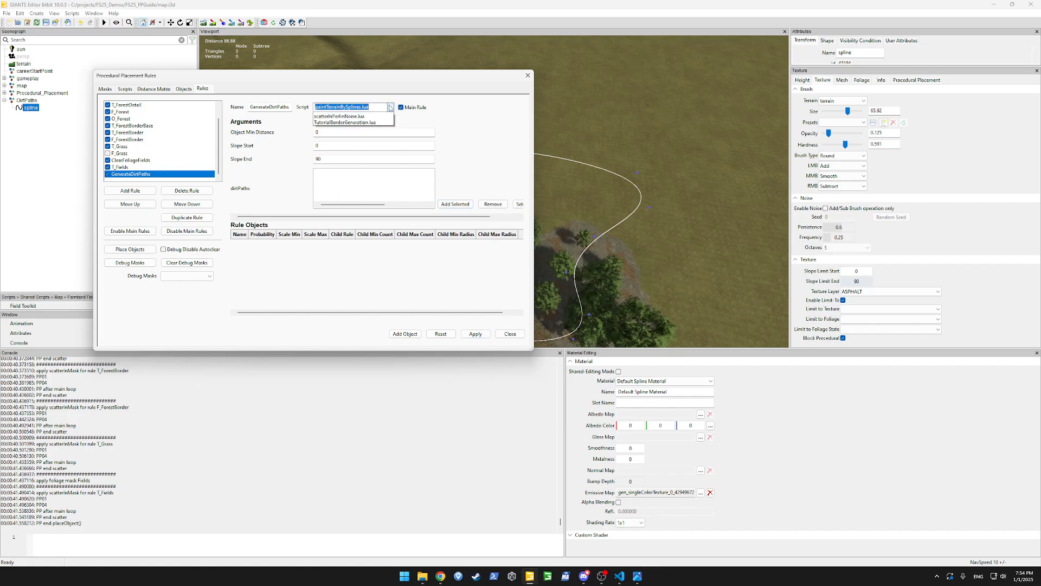
left_click(341, 128)
left_click(390, 108)
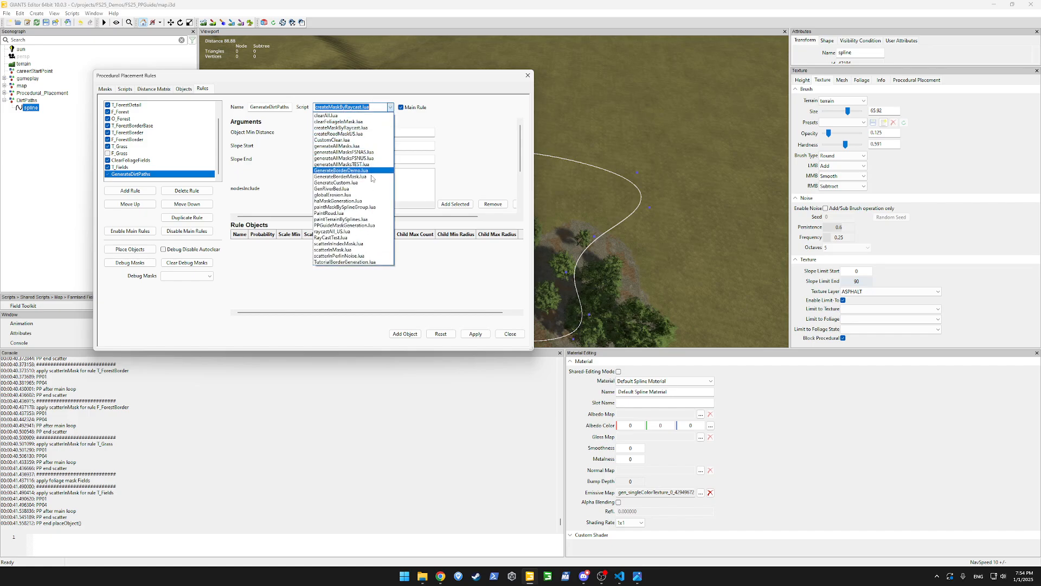
left_click(358, 217)
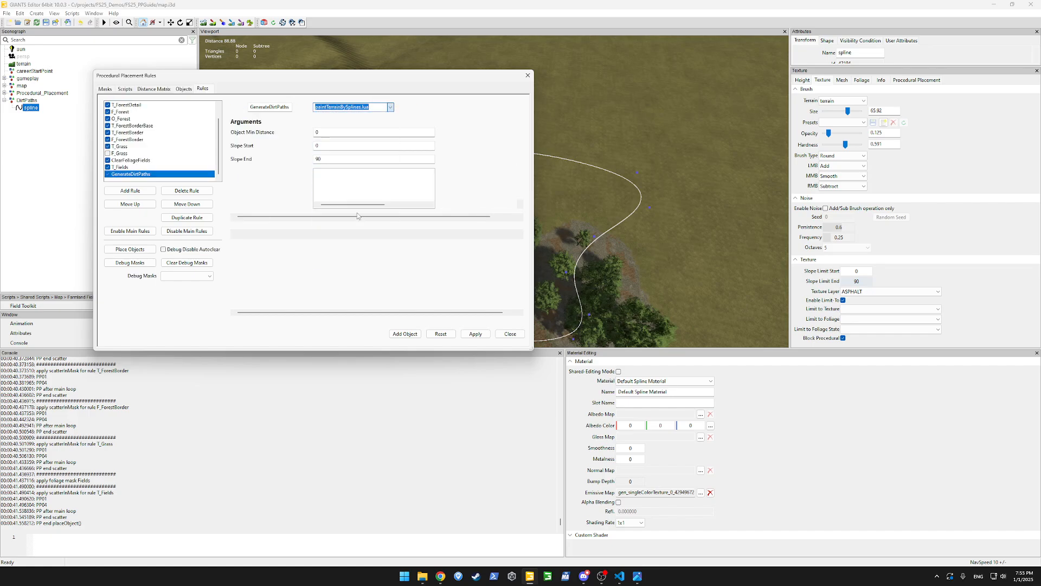
Add the DirtPaths group from the scenegraph to the GenerateDirtPaths rule's dirtPaths argument.
left_click(27, 101)
left_click(455, 204)
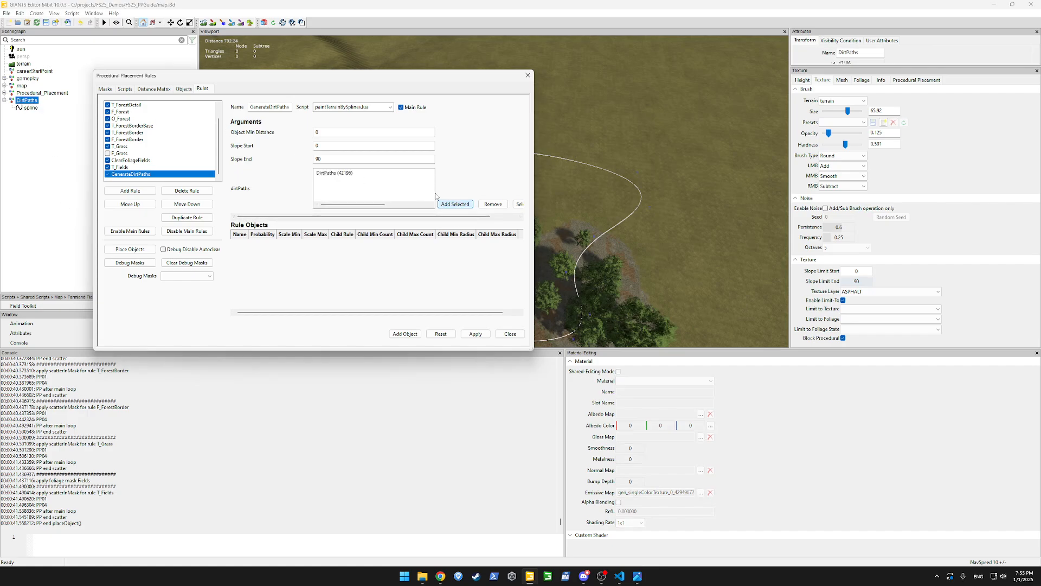
left_click(70, 165)
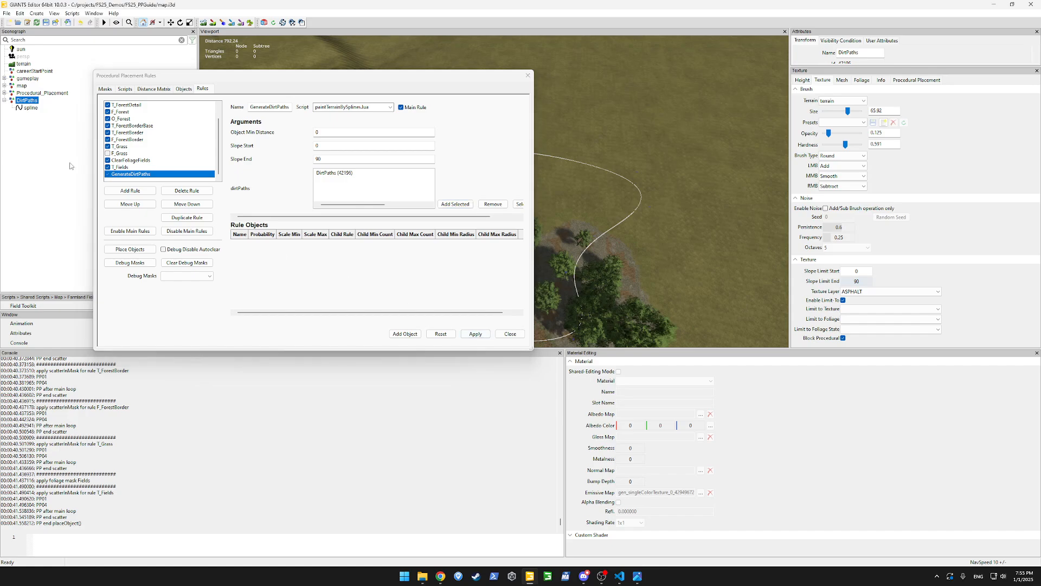
Disable all main rules and the T_Fields rule, and apply the change.
left_click(186, 231)
left_click(122, 167)
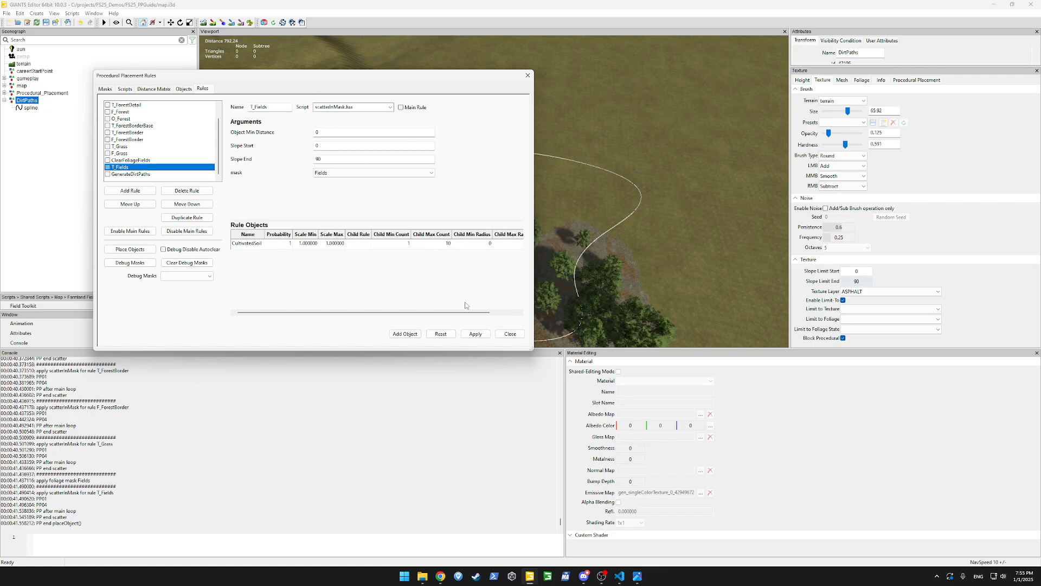
left_click(475, 333)
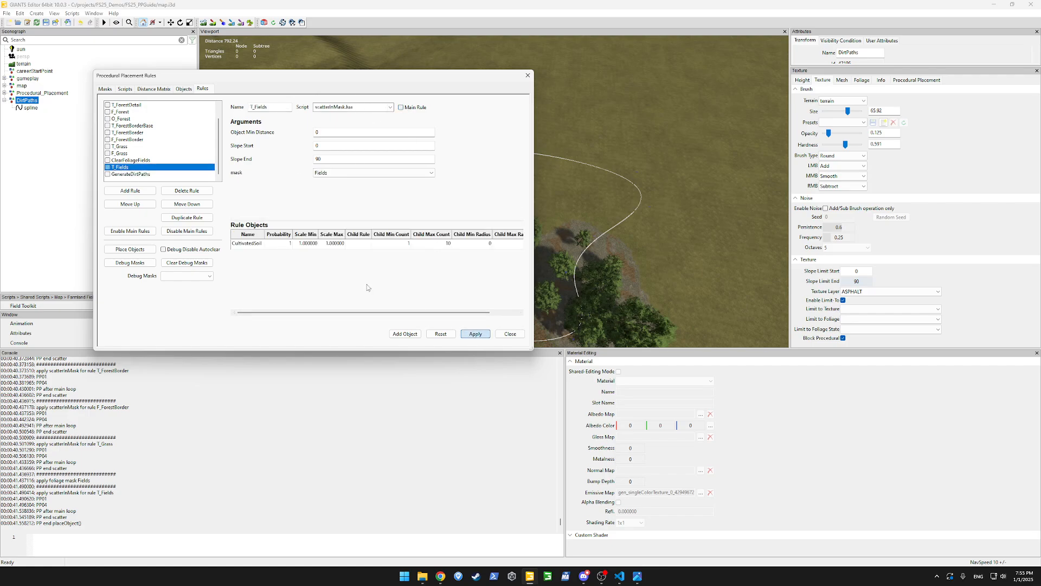
left_click(133, 174)
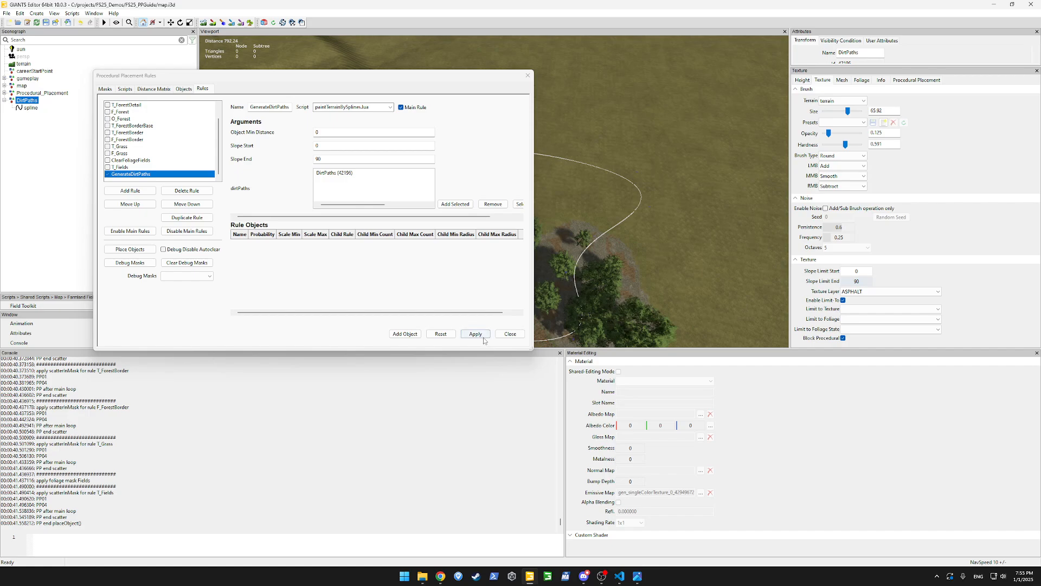
Enable the main rules, close the placement rules dialog and save the scene.
left_click(131, 231)
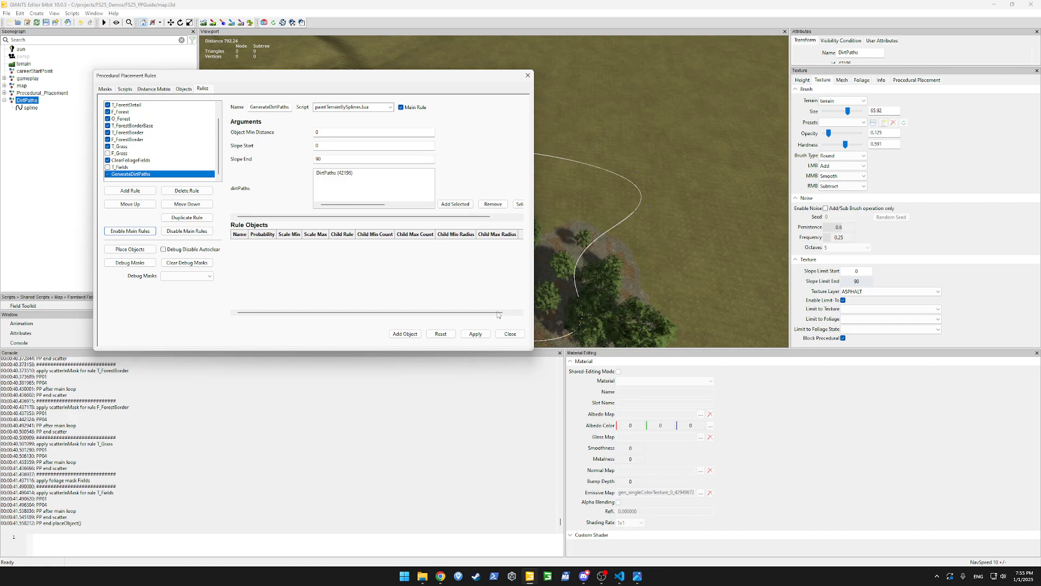
left_click(508, 335)
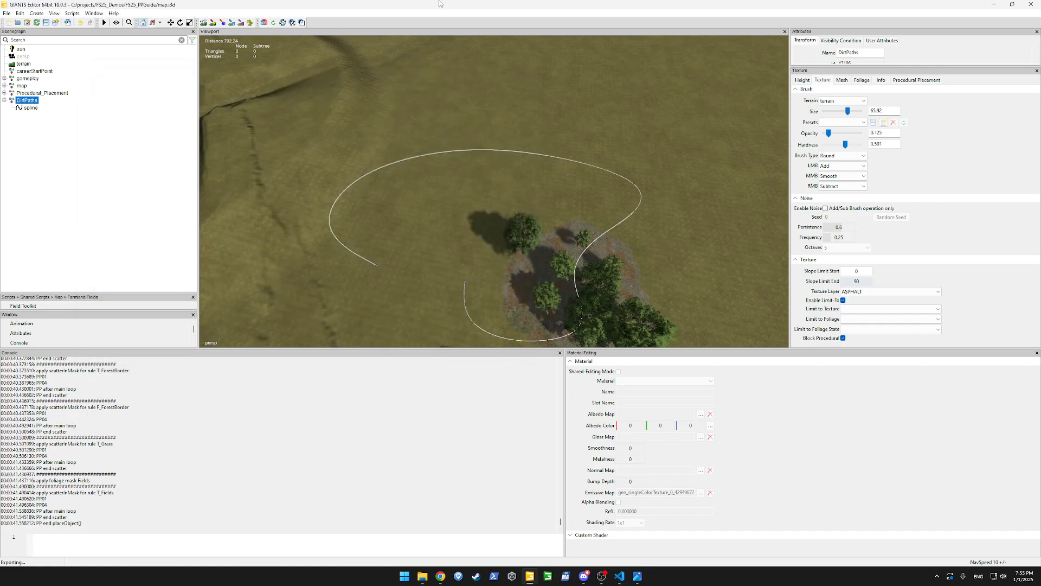
left_click(93, 16)
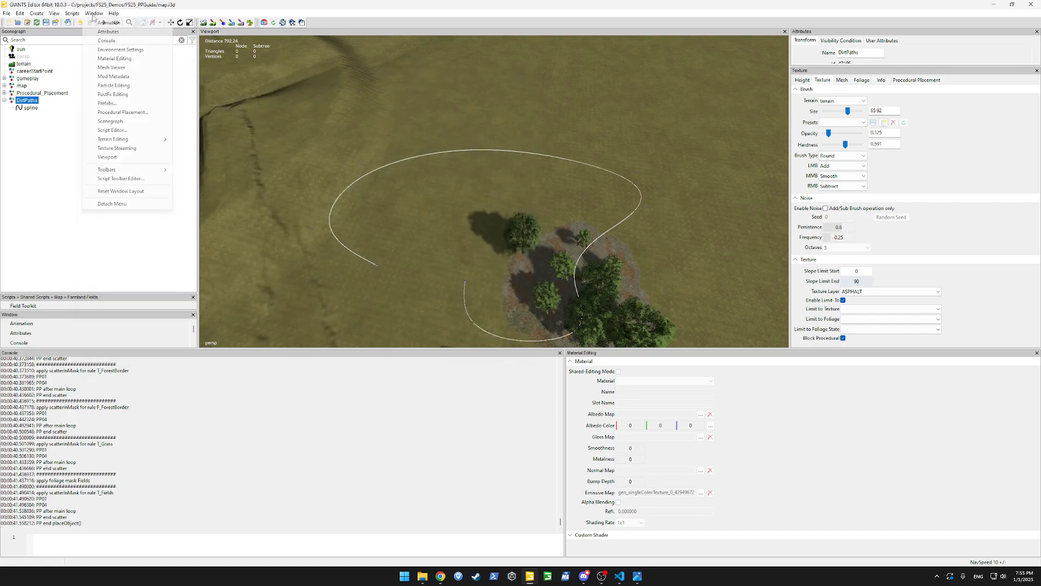
left_click(93, 15)
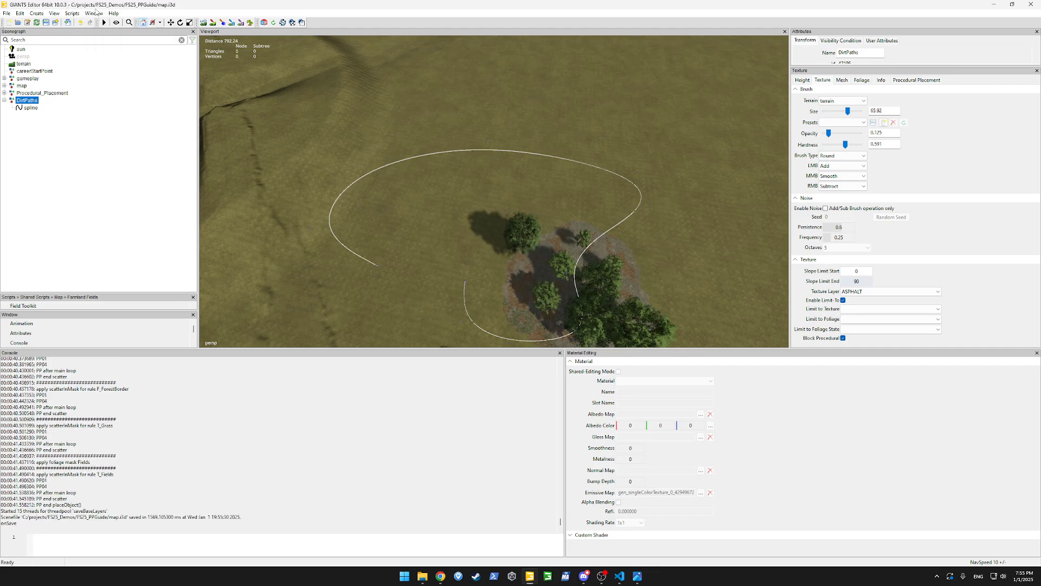
Reopen the Procedural Placement Rules, review which rules are enabled and close the dialog.
left_click(94, 13)
left_click(157, 111)
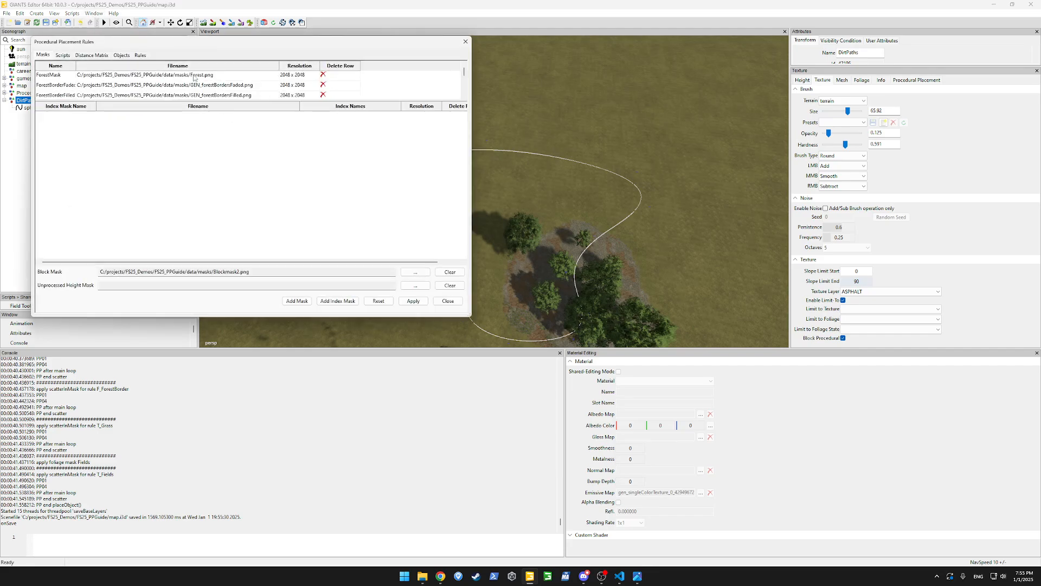
left_click(141, 55)
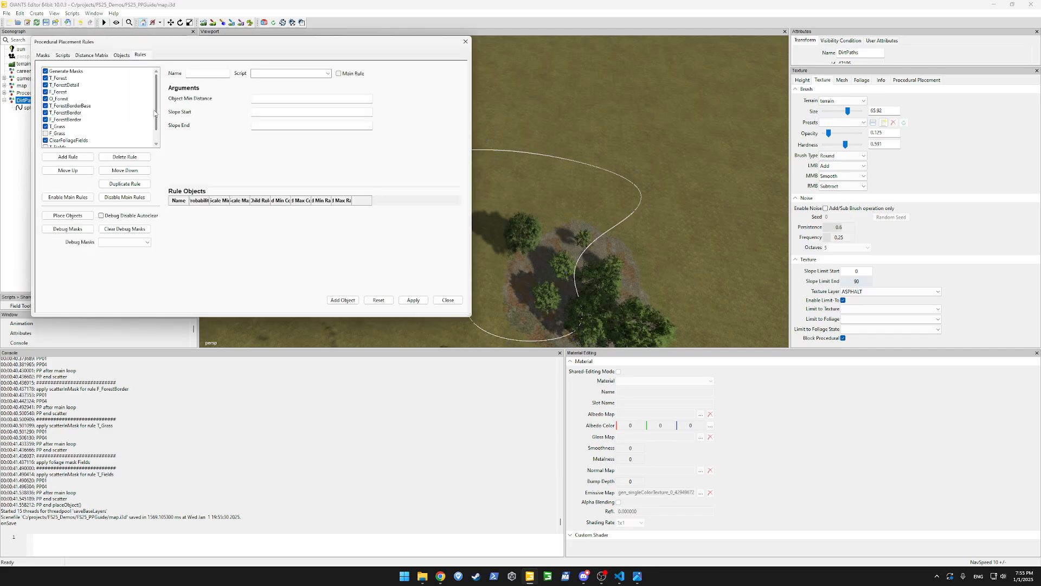
scroll(152, 126, "down", 2)
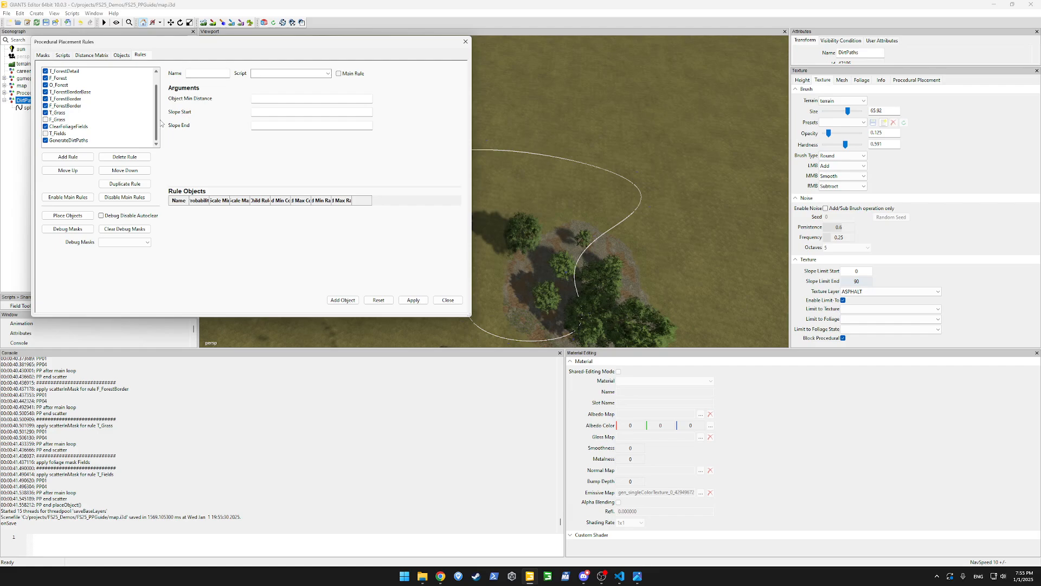
left_click(466, 43)
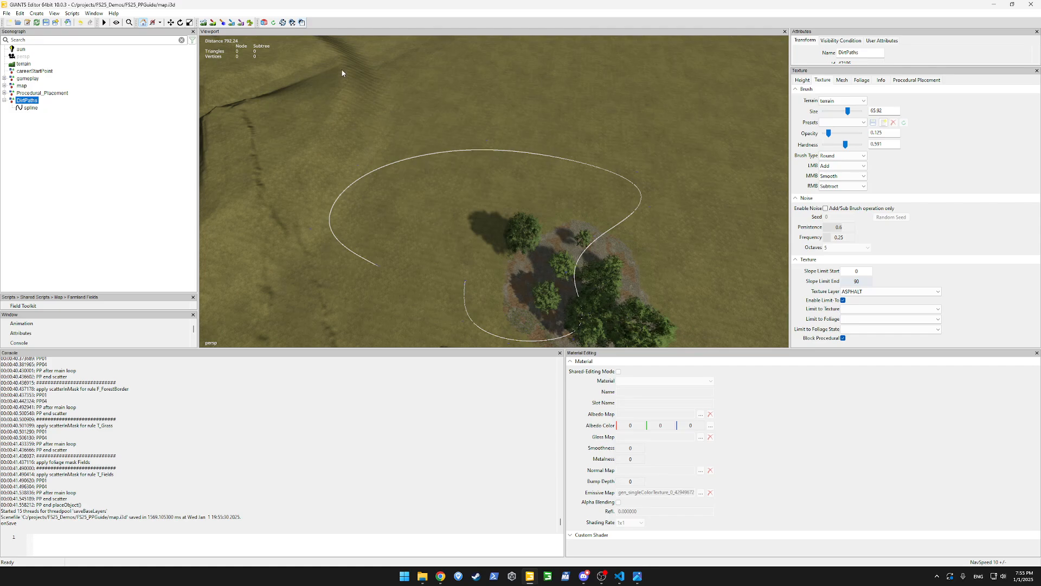
Reopen the Procedural Placement Rules, disable all main rules, enable only GenerateDirtPaths and apply the change.
left_click(97, 13)
left_click(142, 112)
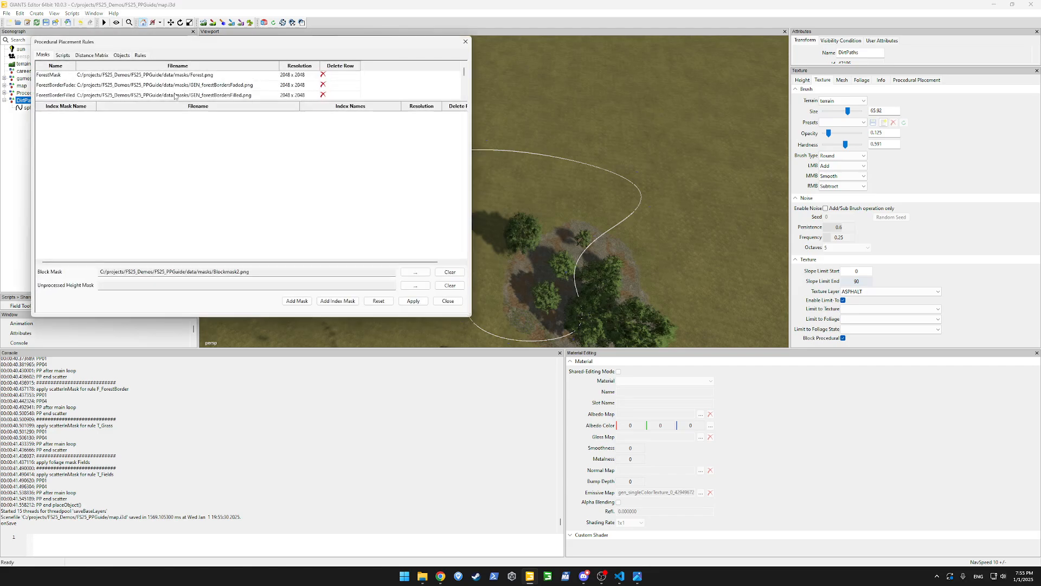
left_click(140, 55)
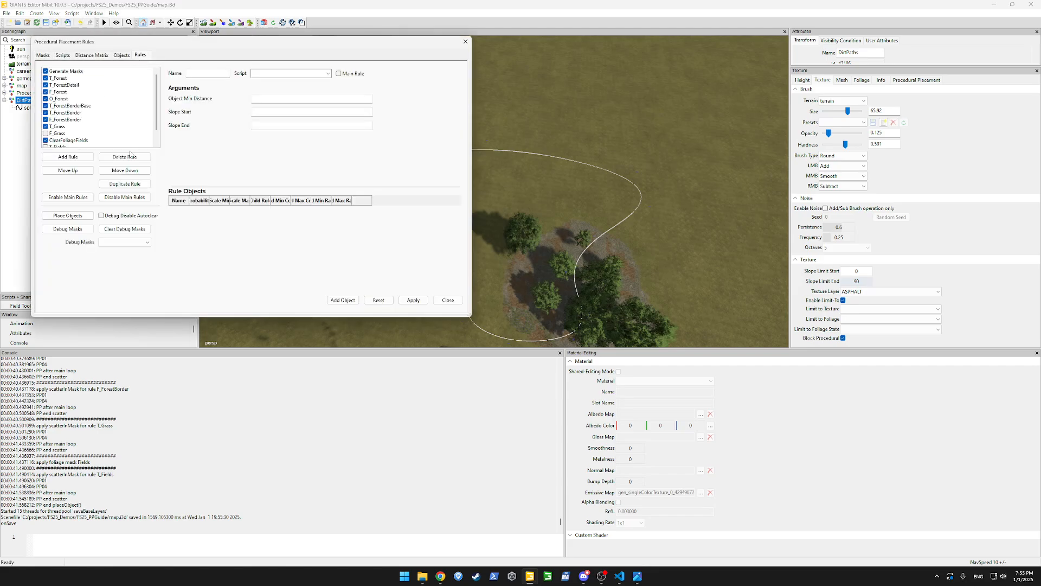
left_click(126, 198)
scroll(158, 143, "down", 1)
left_click(95, 141)
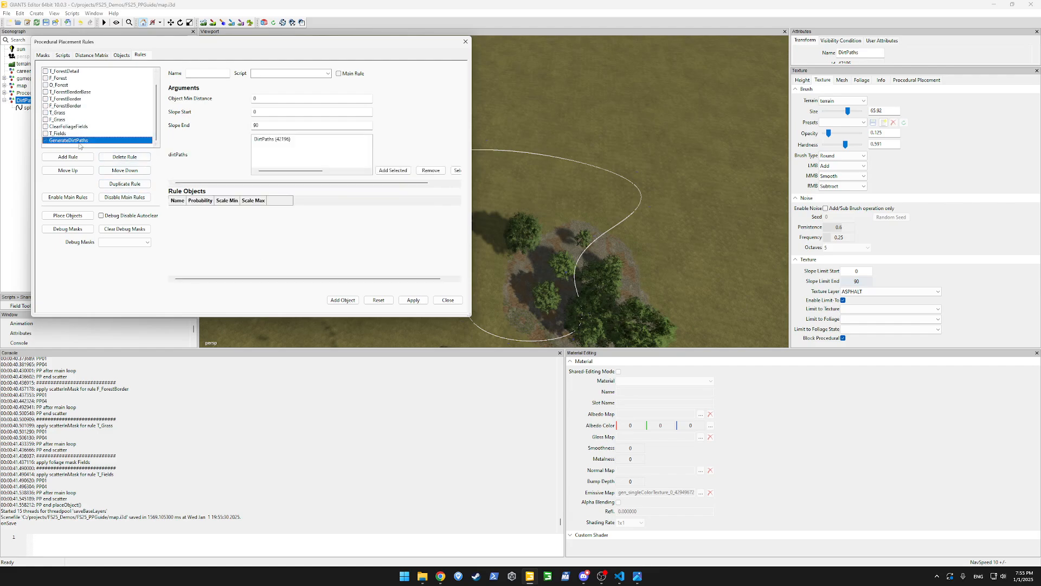
left_click(414, 300)
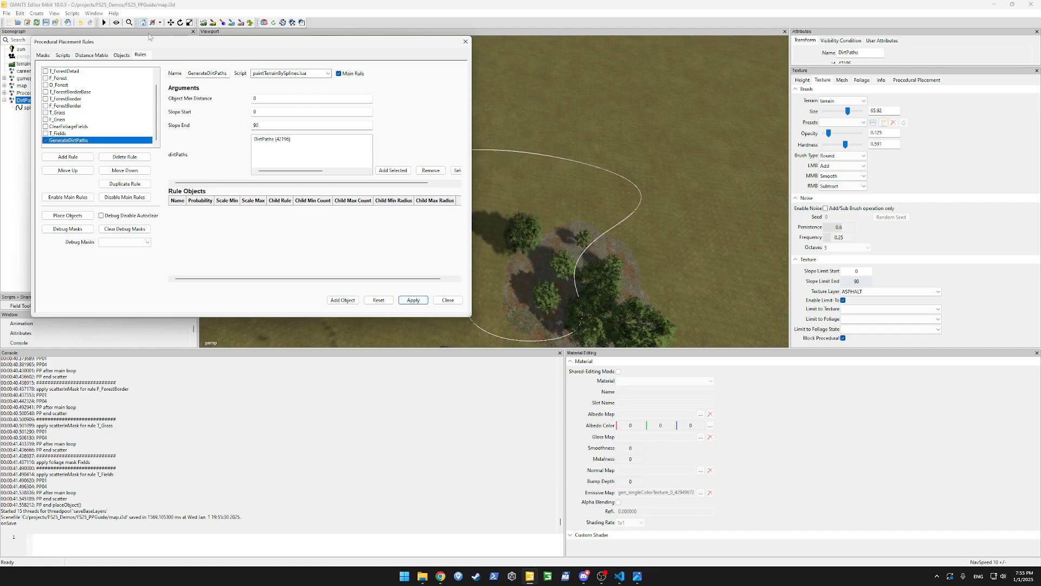
Run the object placement to paint the terrain along the DirtPaths spline and inspect the painted path around the trees.
left_click(66, 216)
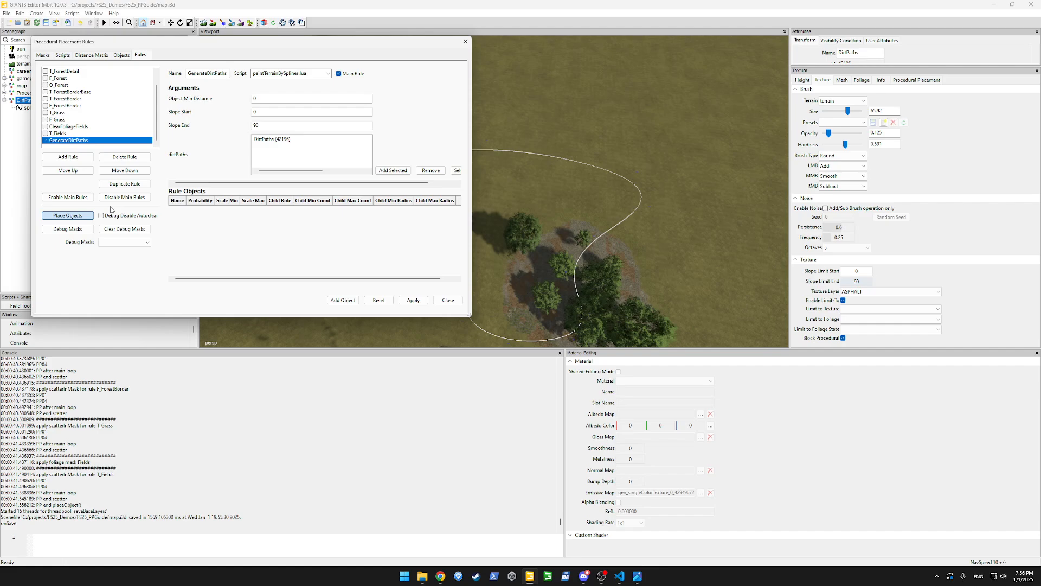
left_click_drag(170, 43, 116, 86)
left_click_drag(508, 136, 469, 216, "alt")
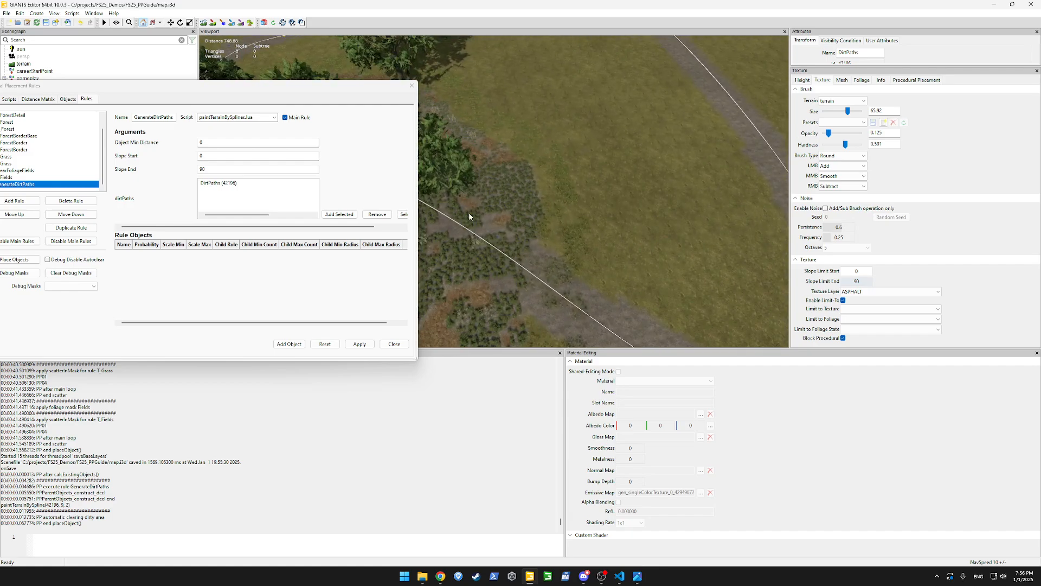
left_click_drag(552, 307, 552, 273, "alt")
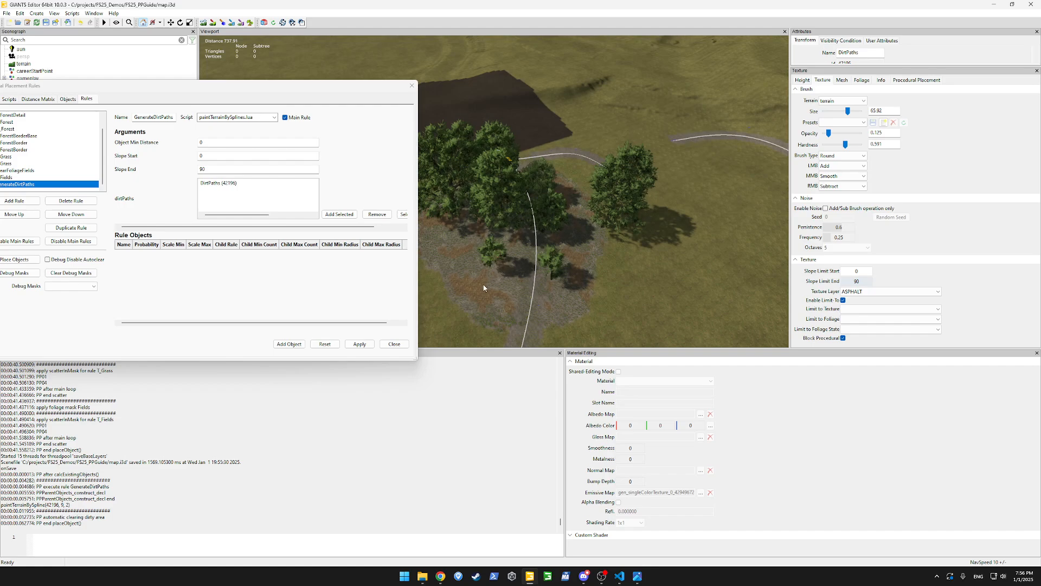
left_click_drag(484, 288, 559, 255, "alt")
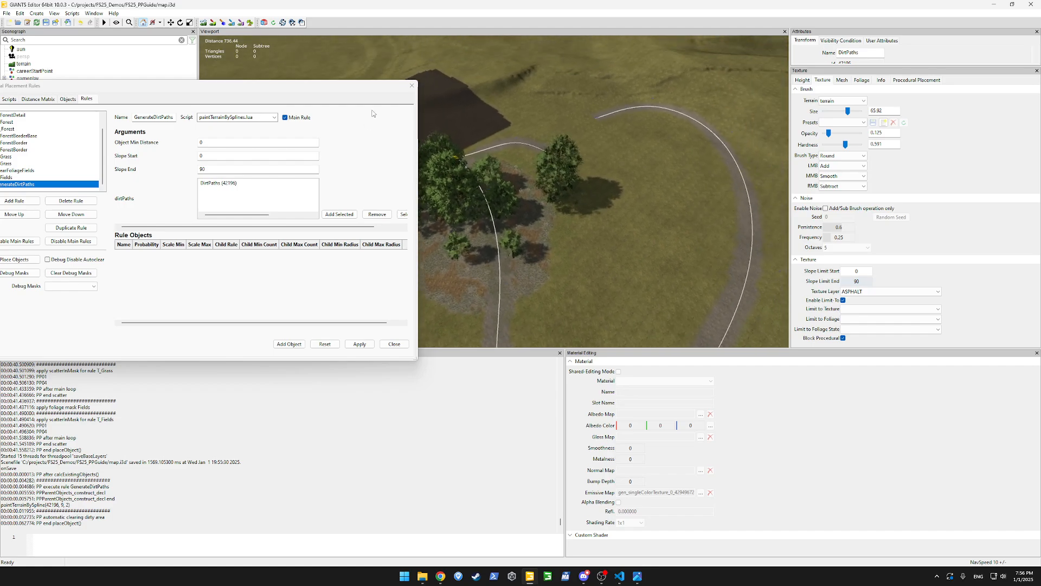
left_click_drag(358, 87, 348, 135)
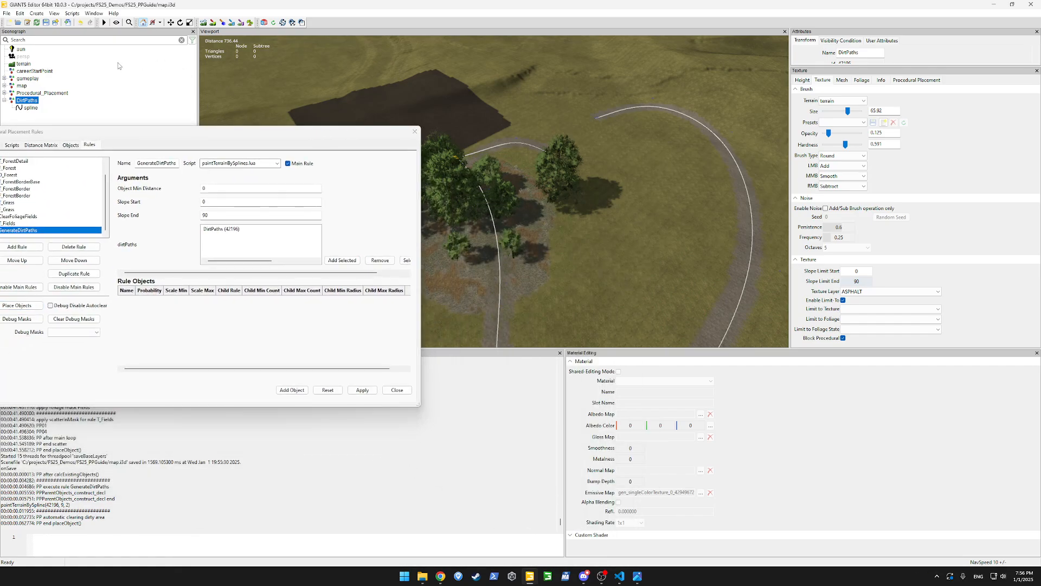
left_click_drag(691, 123, 595, 241, "alt")
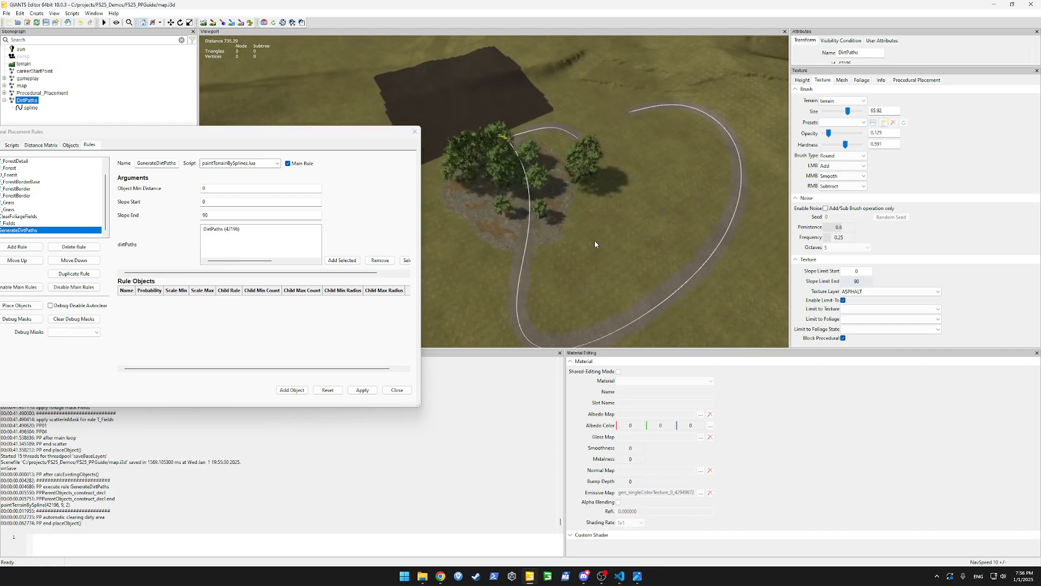
left_click_drag(538, 169, 593, 190, "alt")
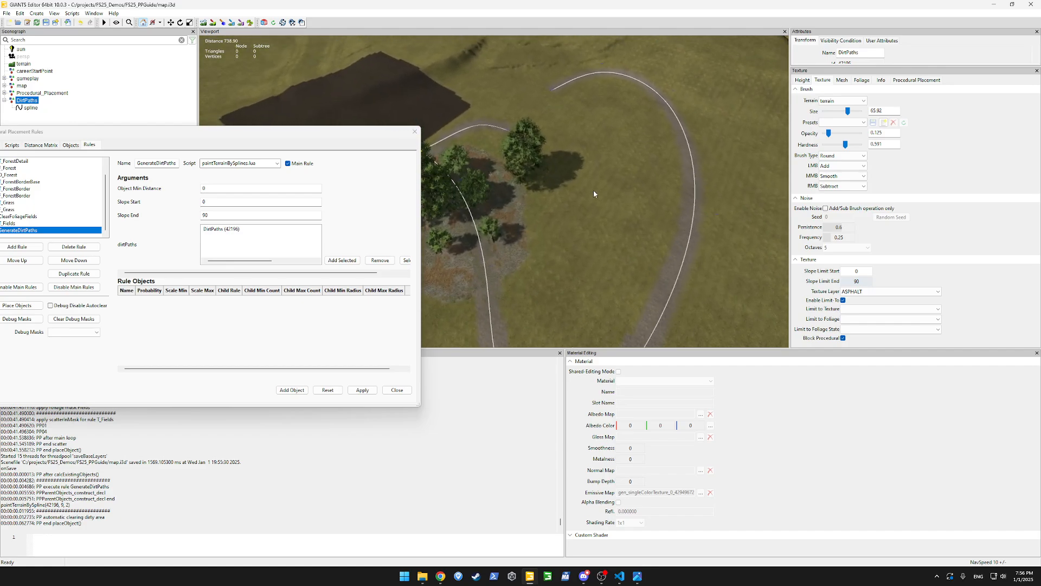
Enable all main rules, apply the change and run the object placement.
left_click_drag(156, 133, 264, 124)
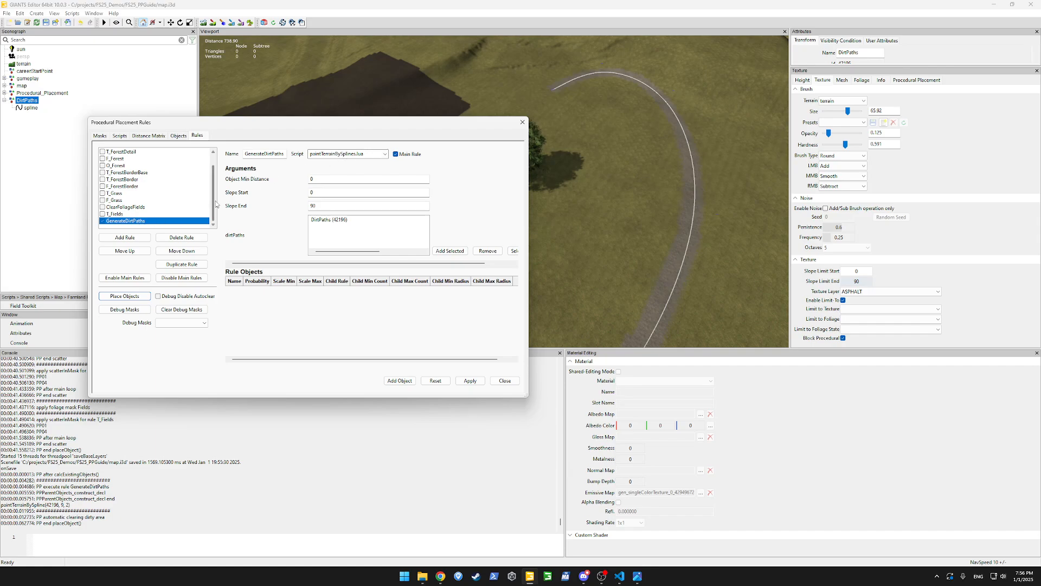
left_click(133, 277)
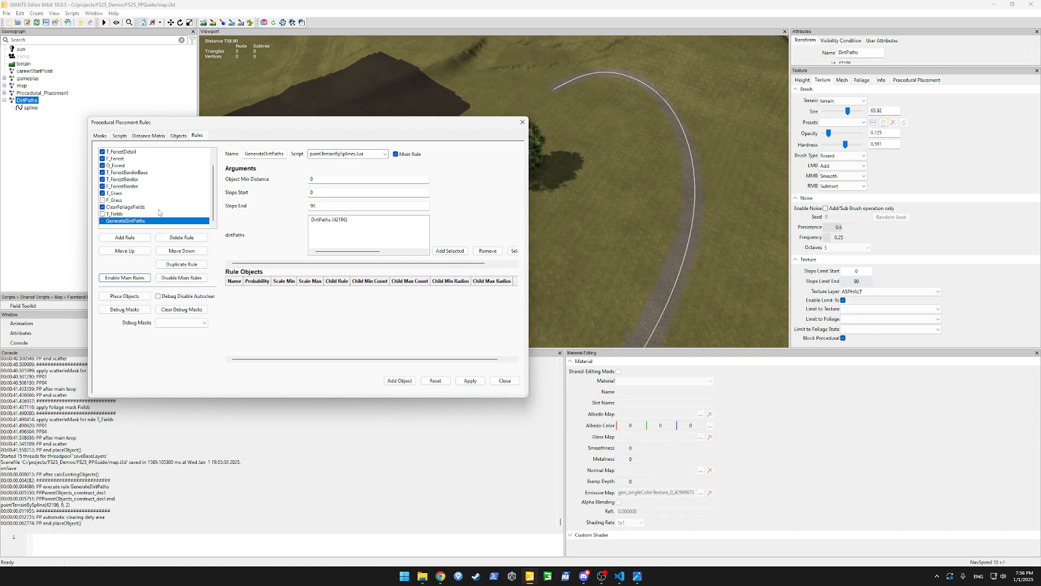
left_click(470, 380)
left_click(130, 300)
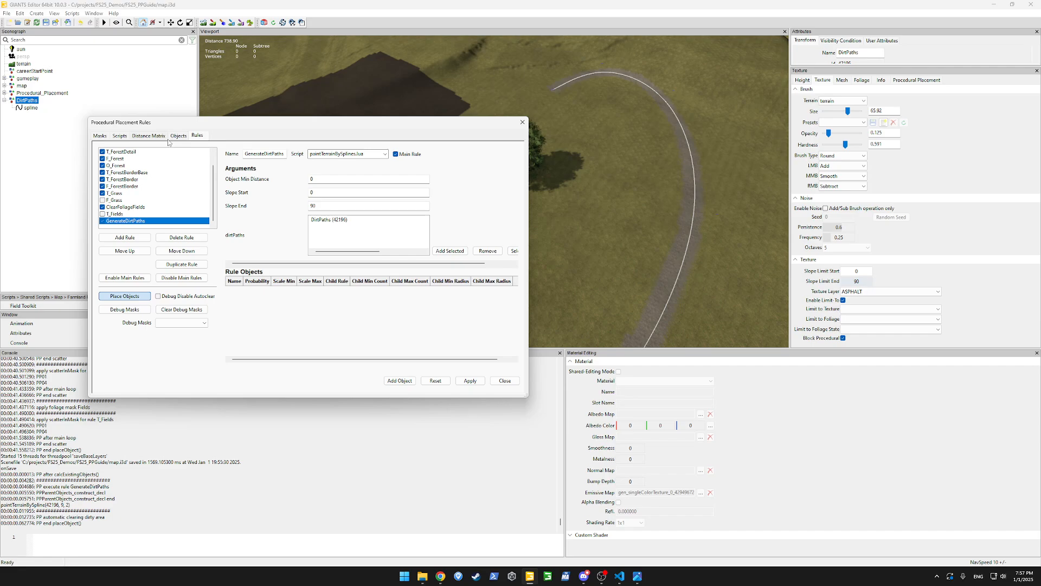
Examine the terrain along the DirtPaths spline and around the trees for a painted path, and recheck the rules list.
left_click_drag(282, 123, 87, 293)
scroll(539, 182, "up", 5)
scroll(560, 221, "up", 3)
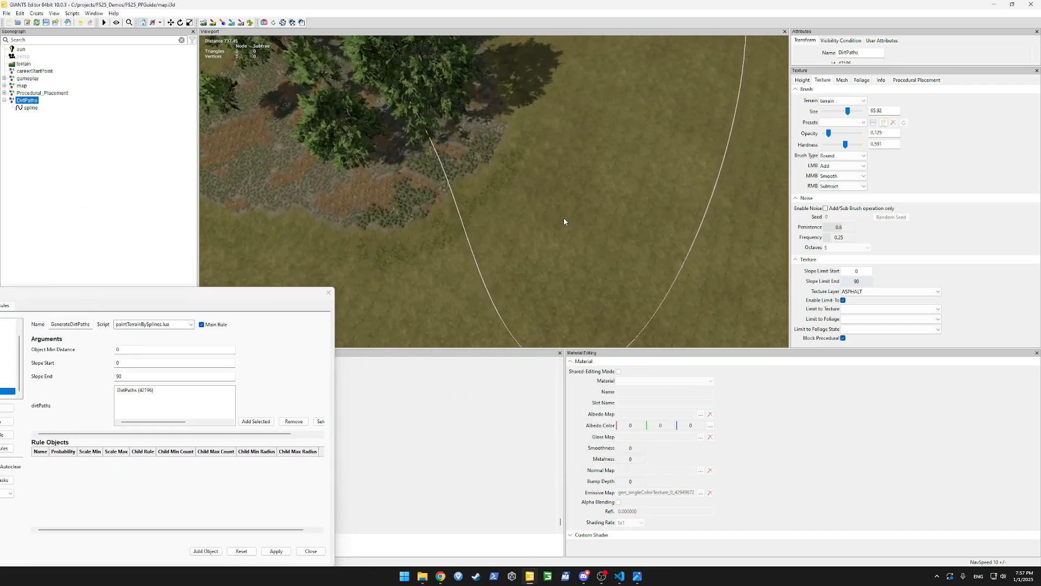
left_click_drag(564, 217, 610, 138, "alt")
key("a")
key("a")
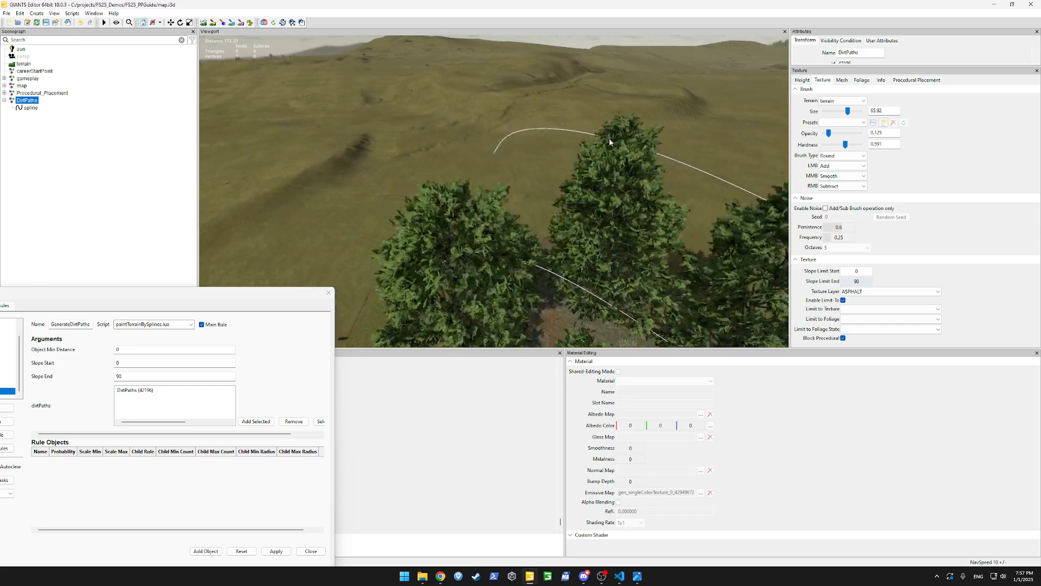
left_click_drag(702, 139, 511, 249, "alt")
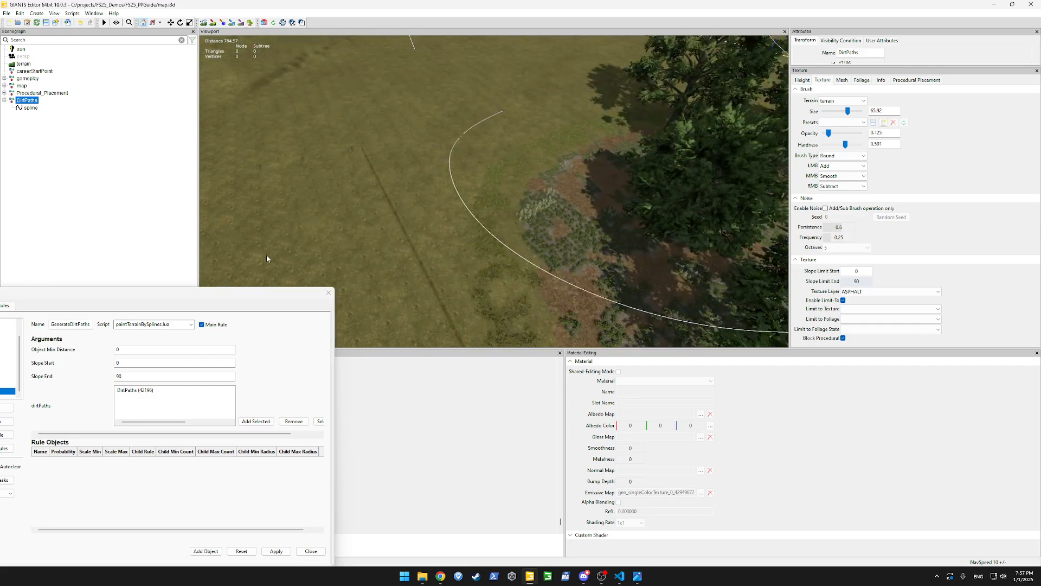
left_click_drag(243, 294, 370, 187)
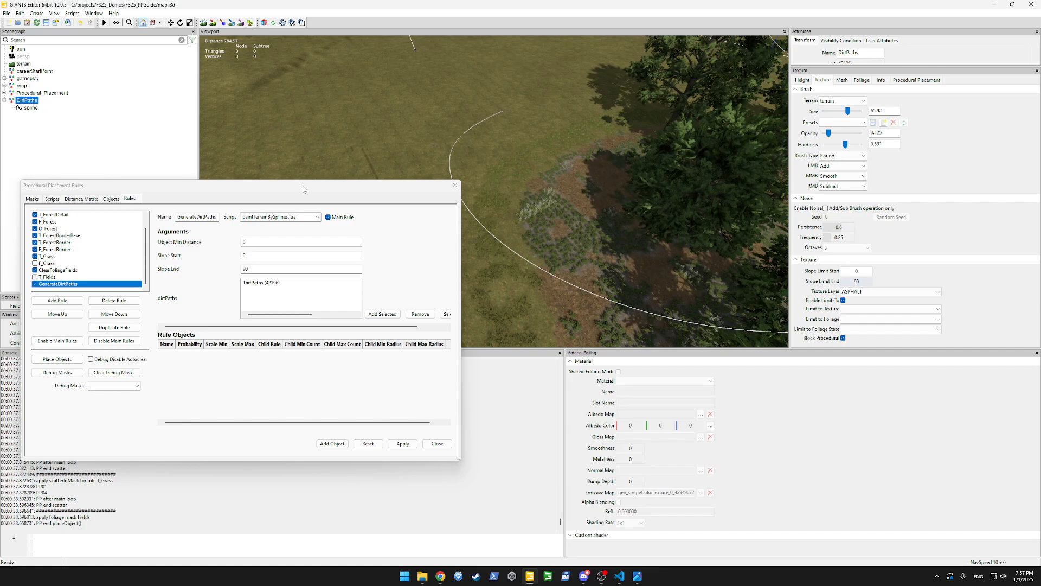
left_click_drag(302, 186, 156, 208)
left_click_drag(356, 199, 445, 174, "alt")
scroll(444, 174, "down", 3)
scroll(426, 176, "up", 2)
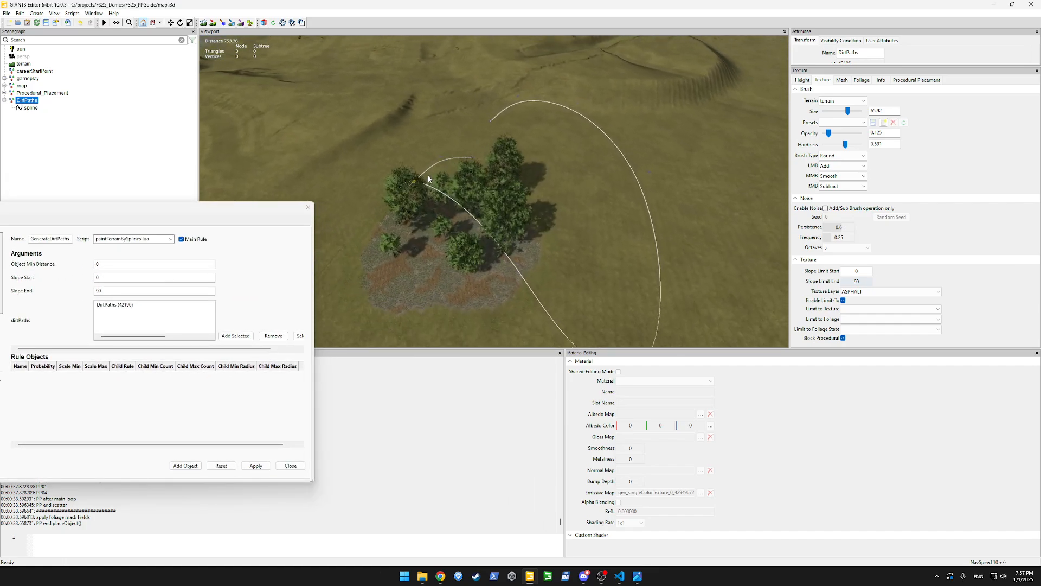
left_click_drag(191, 213, 337, 153)
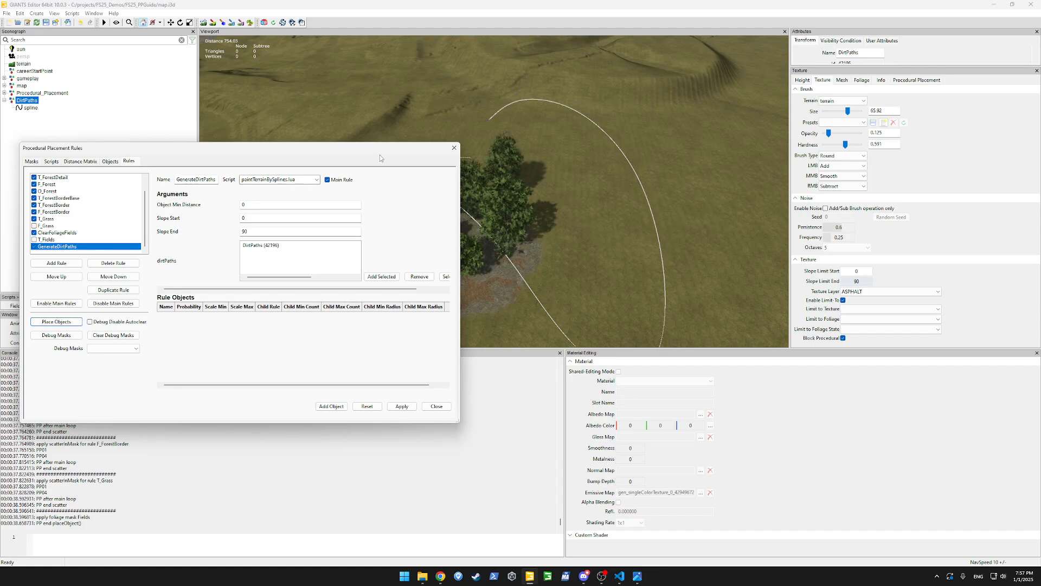
left_click_drag(382, 152, 217, 183)
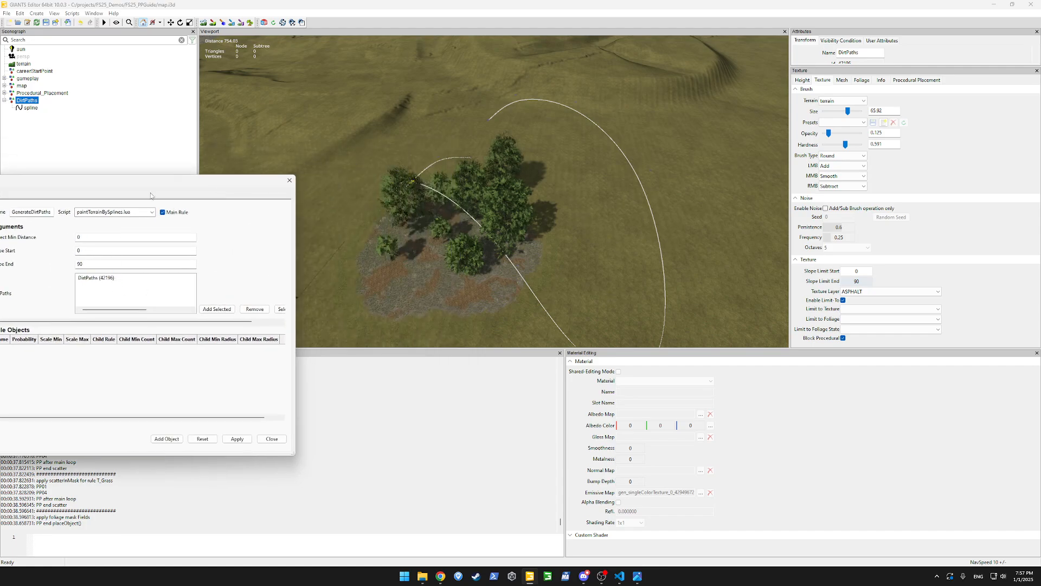
left_click_drag(150, 183, 407, 161)
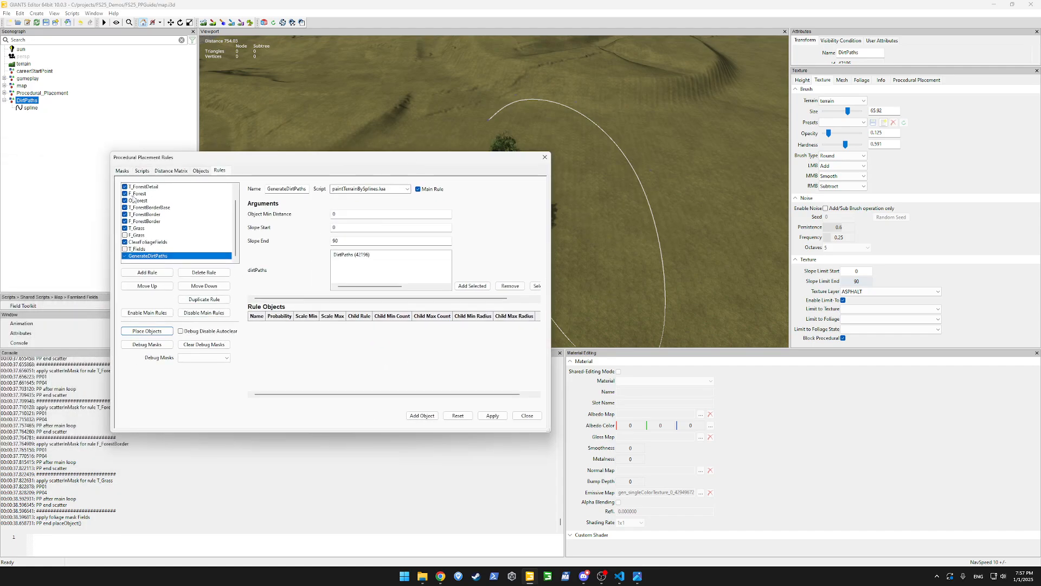
Disable all main rules, enable only GenerateDirtPaths as a main rule and apply the change.
left_click(207, 313)
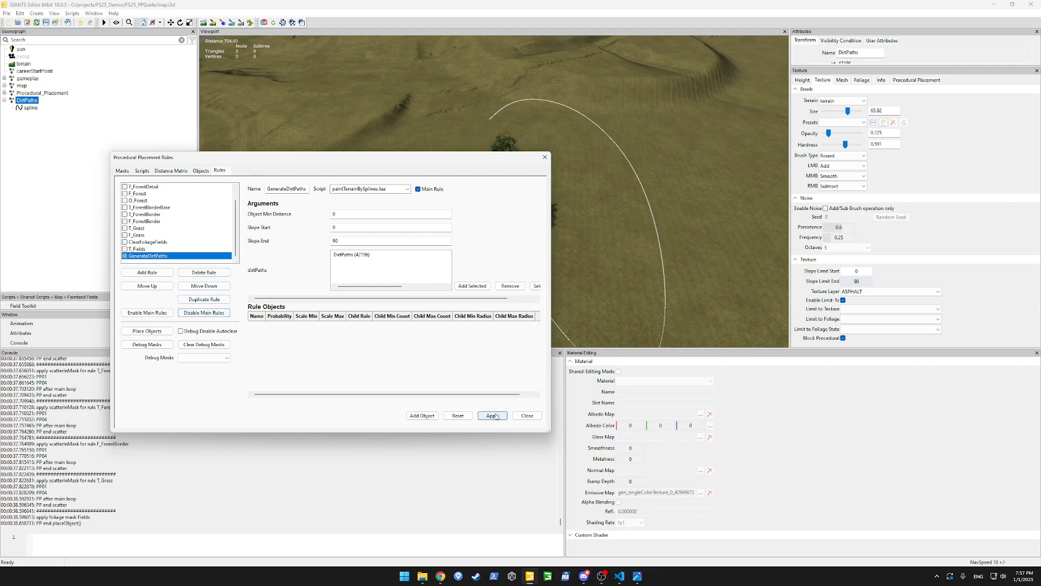
left_click(150, 257)
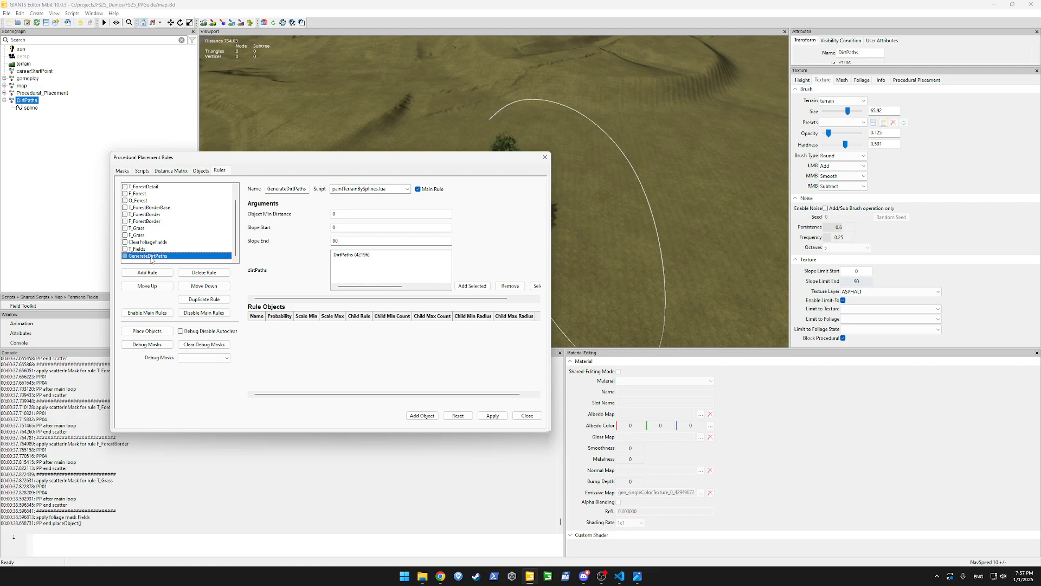
left_click(431, 190)
left_click(431, 191)
left_click(491, 415)
scroll(239, 228, "up", 1)
Add a rule named ClearAll that uses the clearAll.lua script with clearMask set to Everything, and apply it.
left_click(153, 273)
left_click(168, 273)
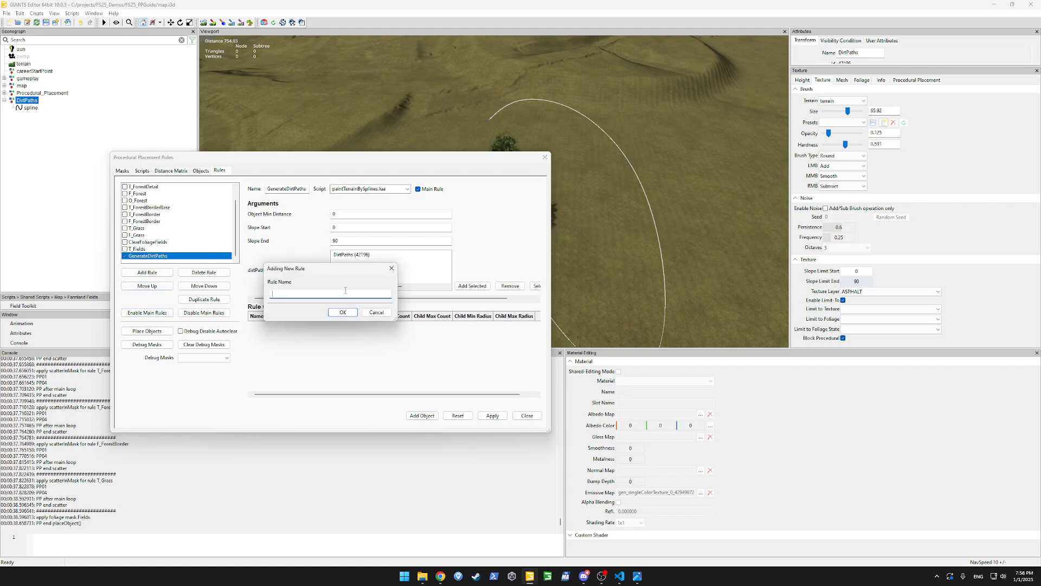
key("Return")
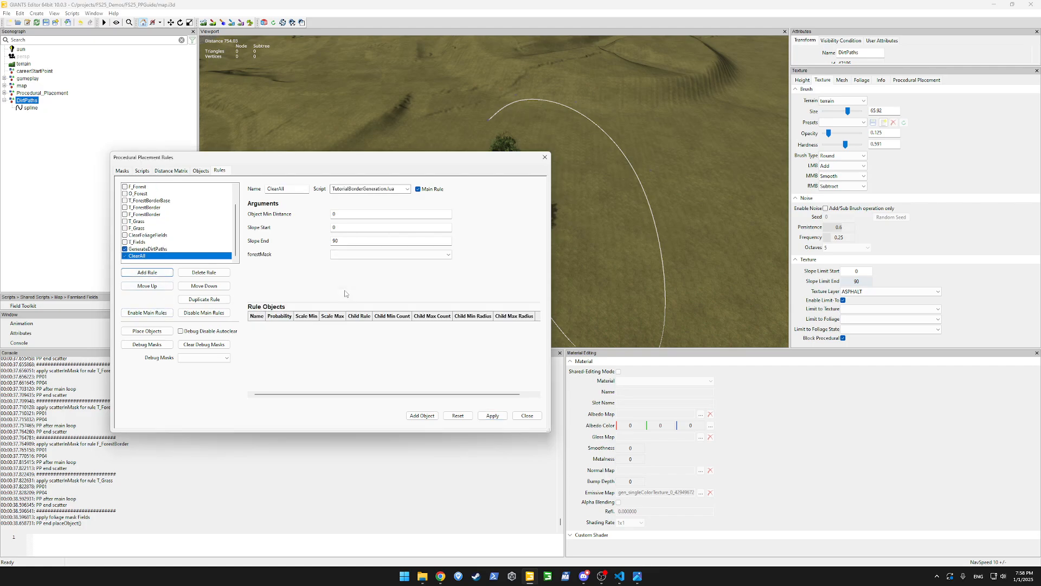
left_click(406, 189)
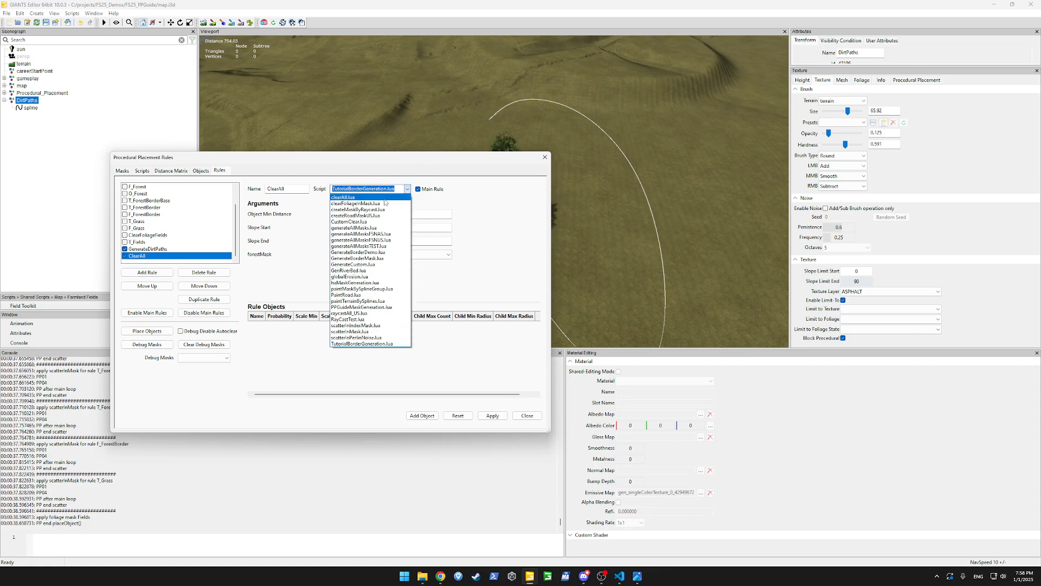
left_click(379, 197)
left_click(376, 255)
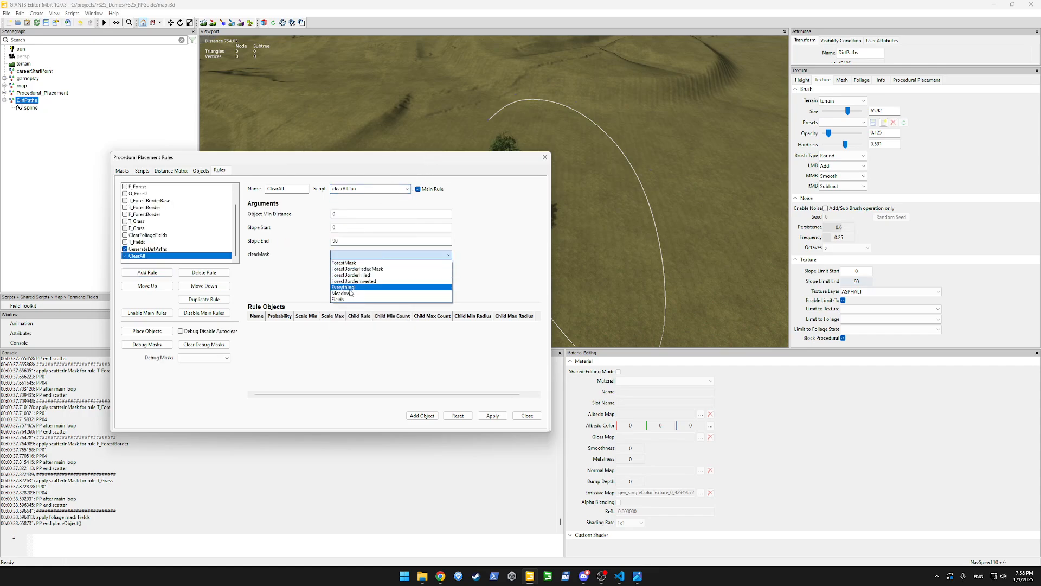
left_click(348, 288)
left_click(493, 416)
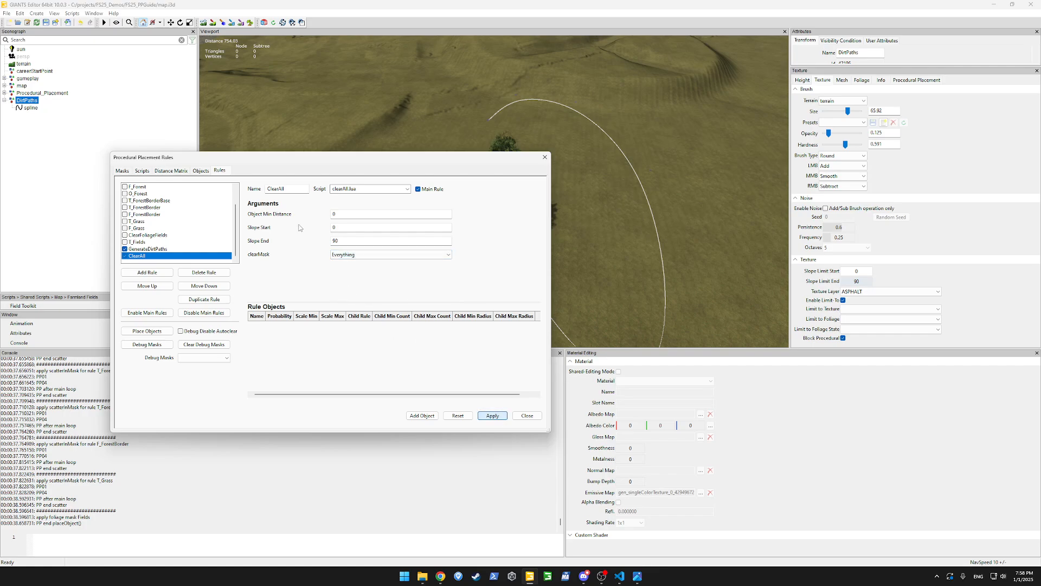
Open the clearAll.lua script and review its texture, foliage and reference clearing calls.
left_click(143, 171)
left_click(162, 183)
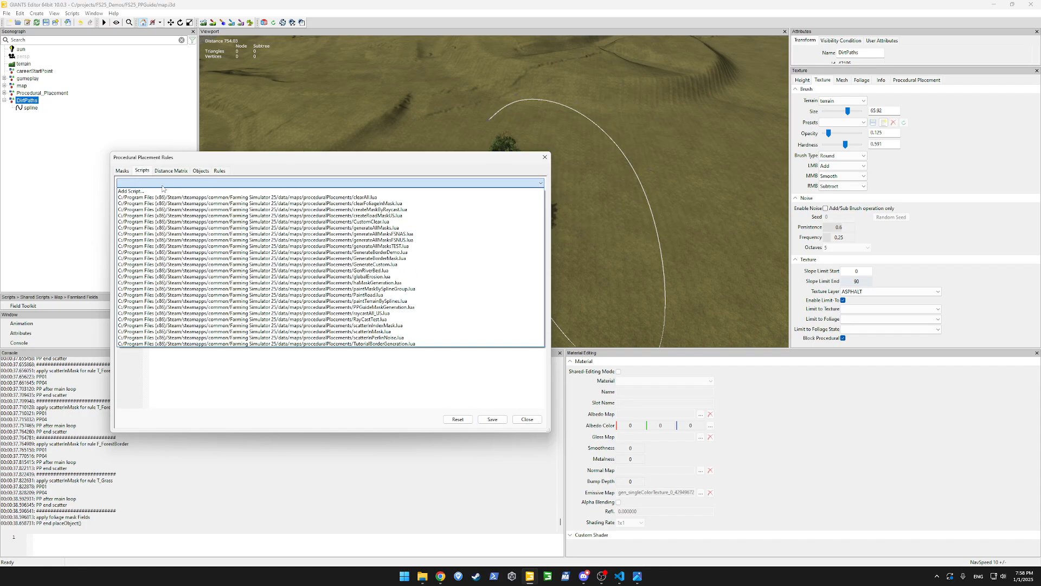
left_click(163, 198)
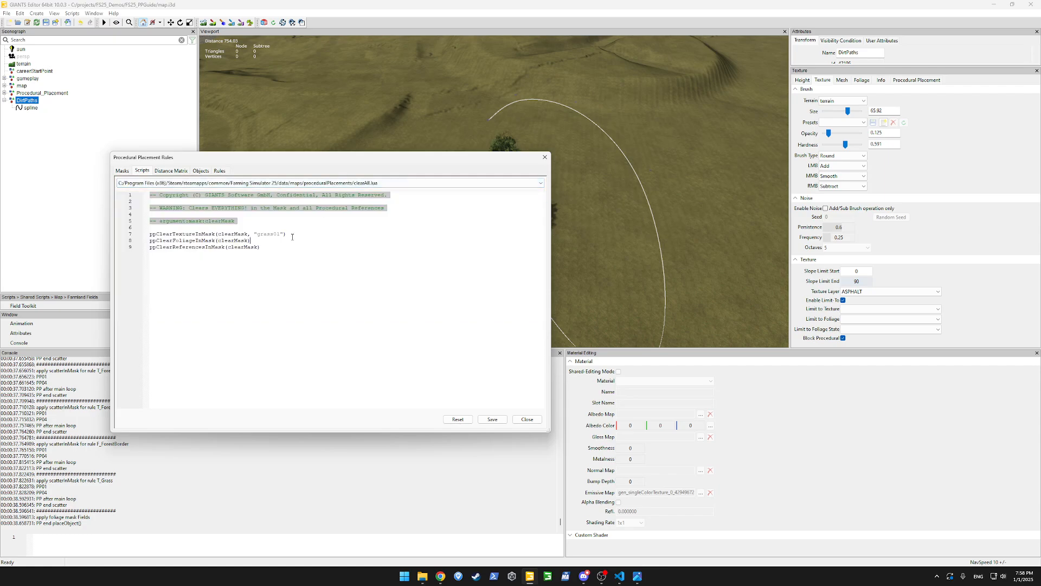
double_click(197, 235)
double_click(269, 234)
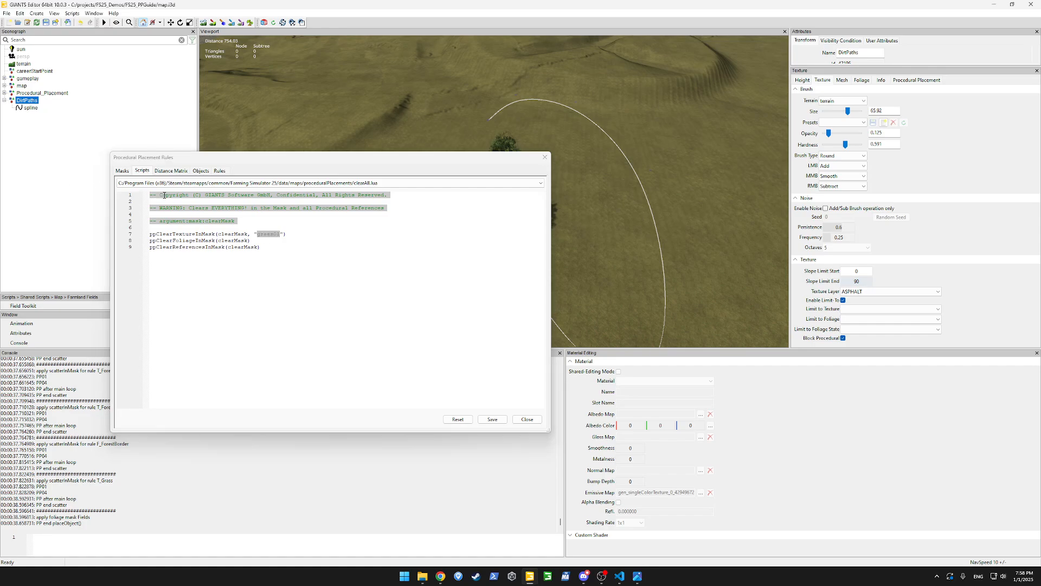
double_click(189, 241)
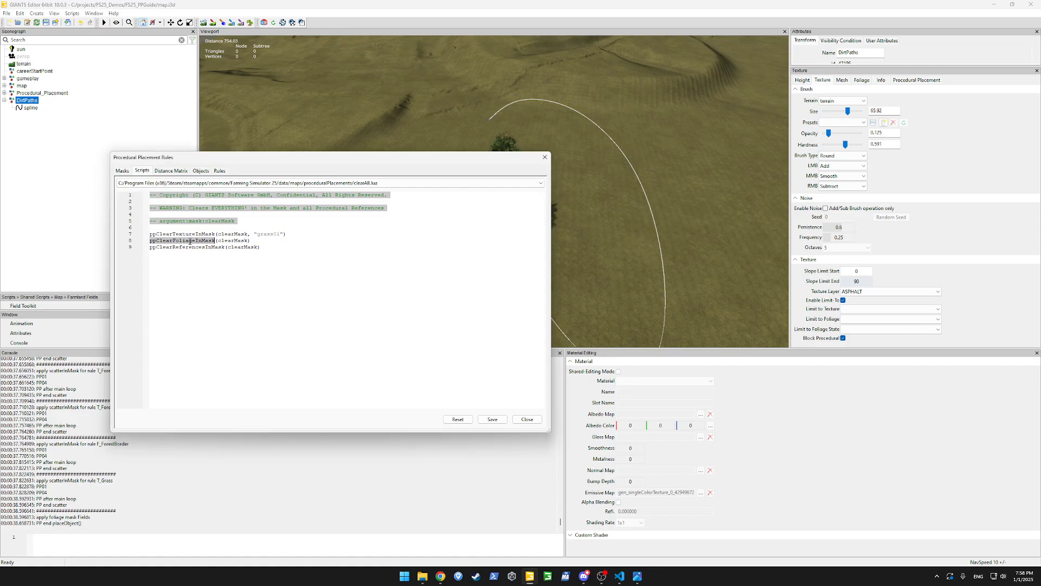
double_click(187, 247)
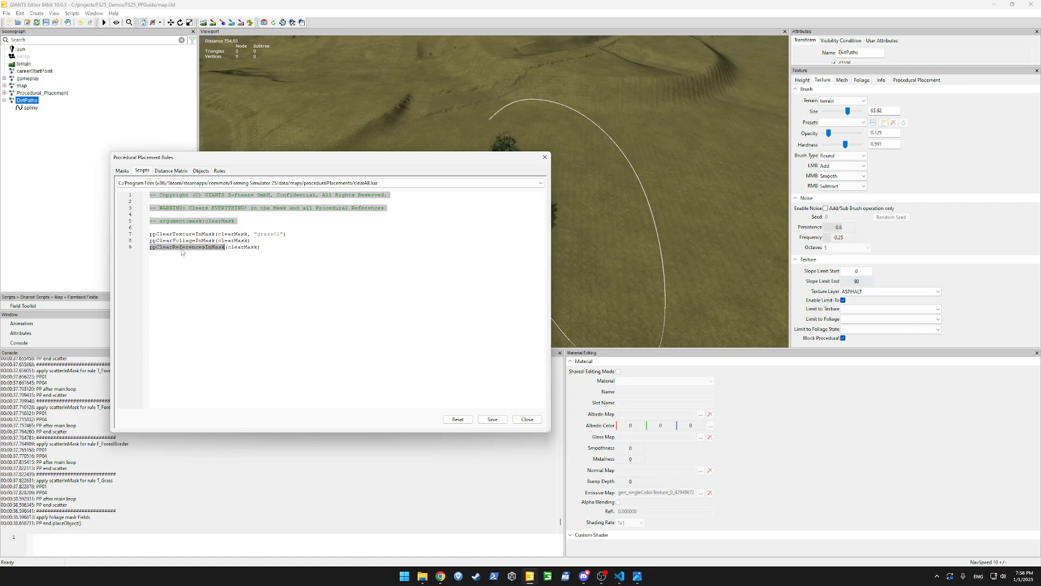
left_click(286, 247)
double_click(171, 248)
Return to the rules list, move the ClearAll rule above GenerateDirtPaths and apply the new order.
left_click(203, 172)
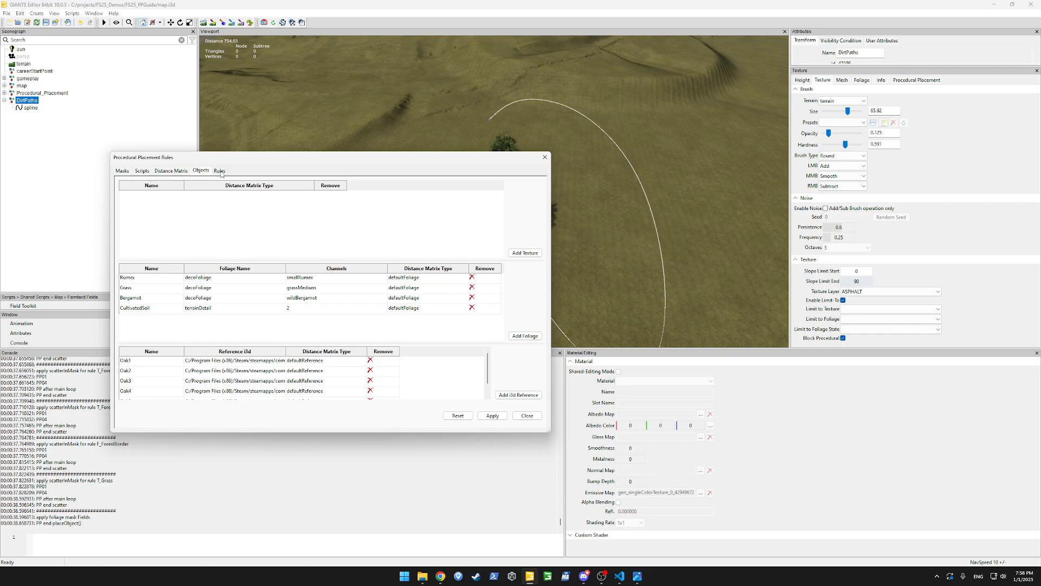
left_click(219, 171)
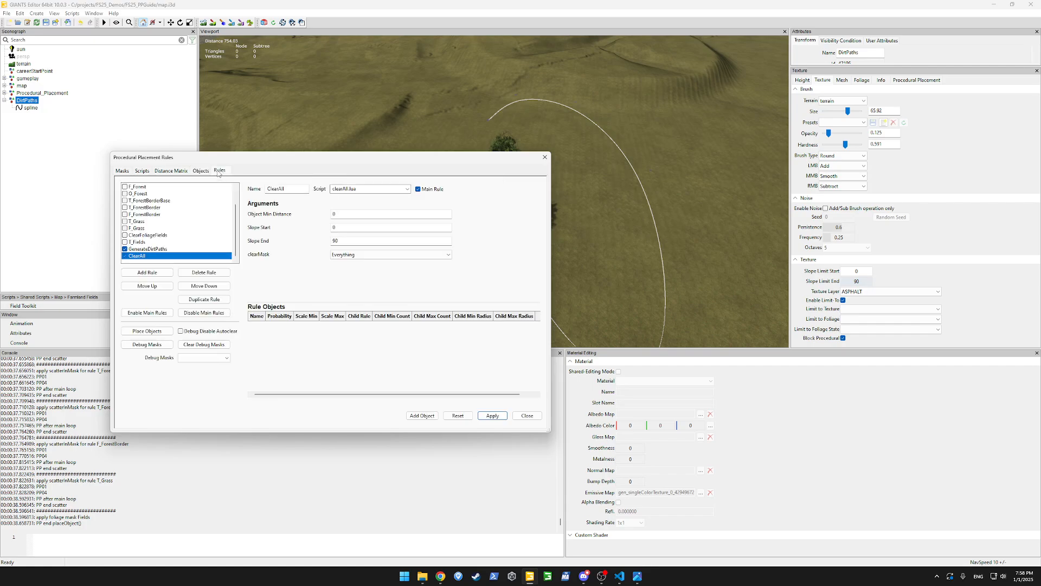
left_click(147, 286)
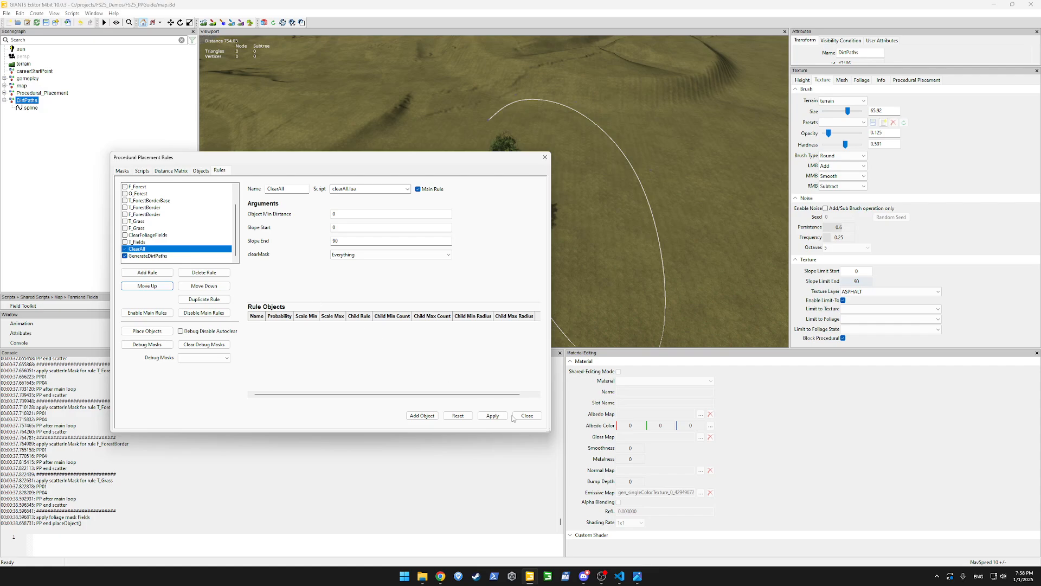
left_click(492, 415)
Enable all main rules and look over the trees and the dirt path spline in the viewport.
left_click(151, 314)
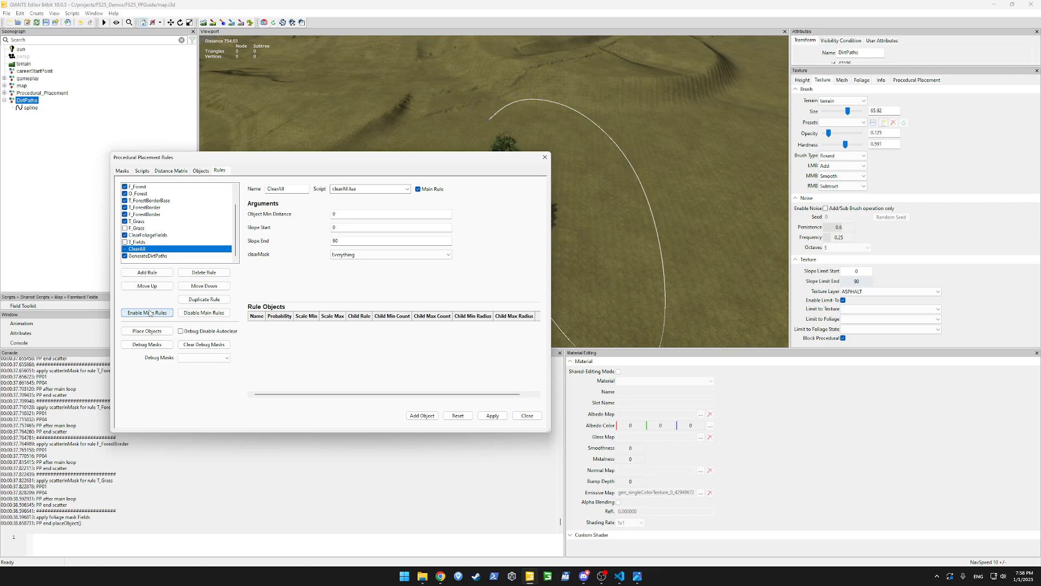
left_click_drag(506, 159, 335, 233)
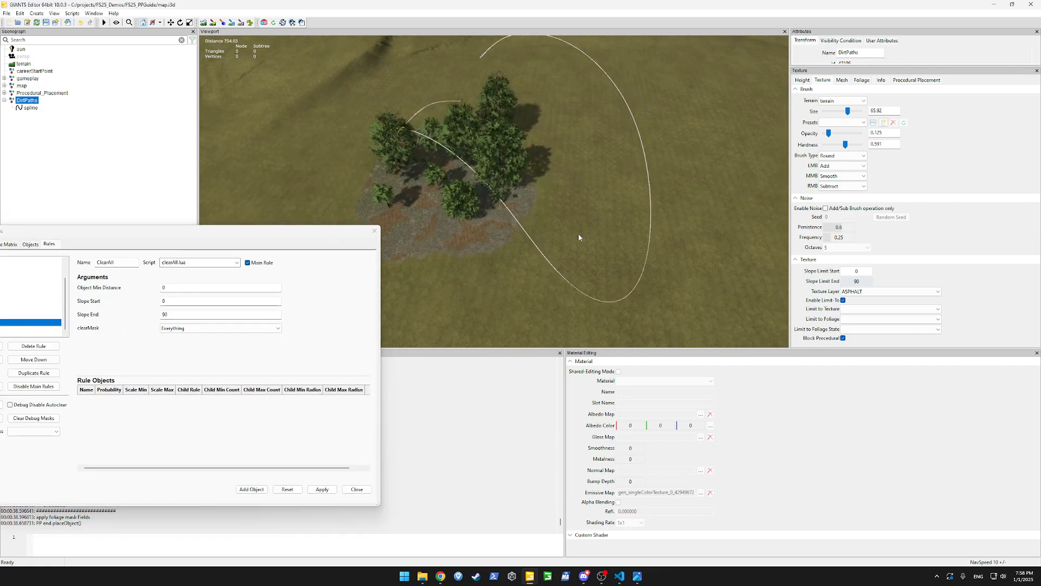
scroll(580, 235, "up", 3)
left_click_drag(580, 234, 561, 206, "alt")
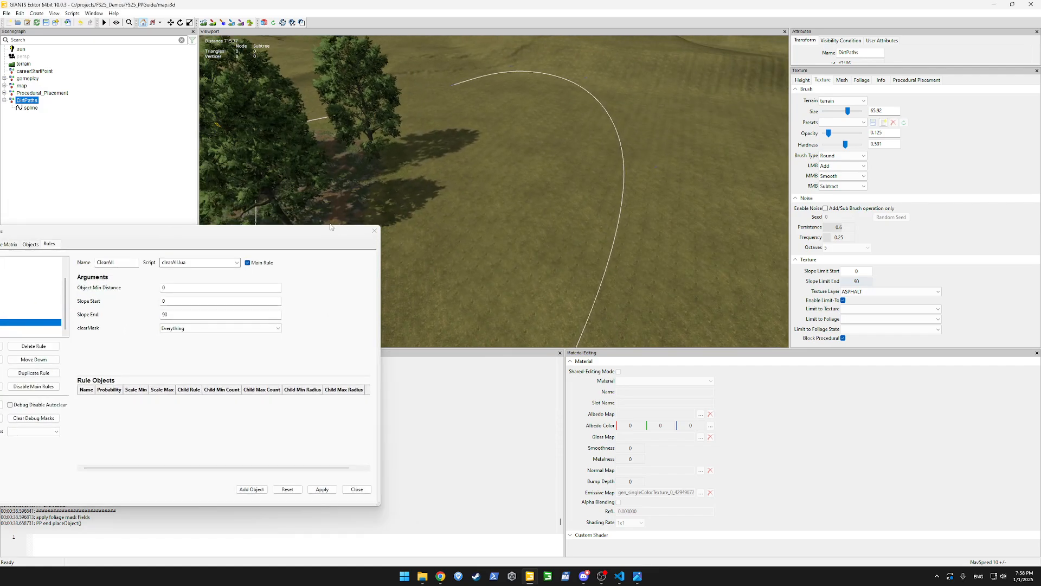
left_click_drag(287, 227, 502, 149)
Disable the main rules, enable only ClearAll and GenerateDirtPaths, apply the change and run the object placement.
left_click(174, 253)
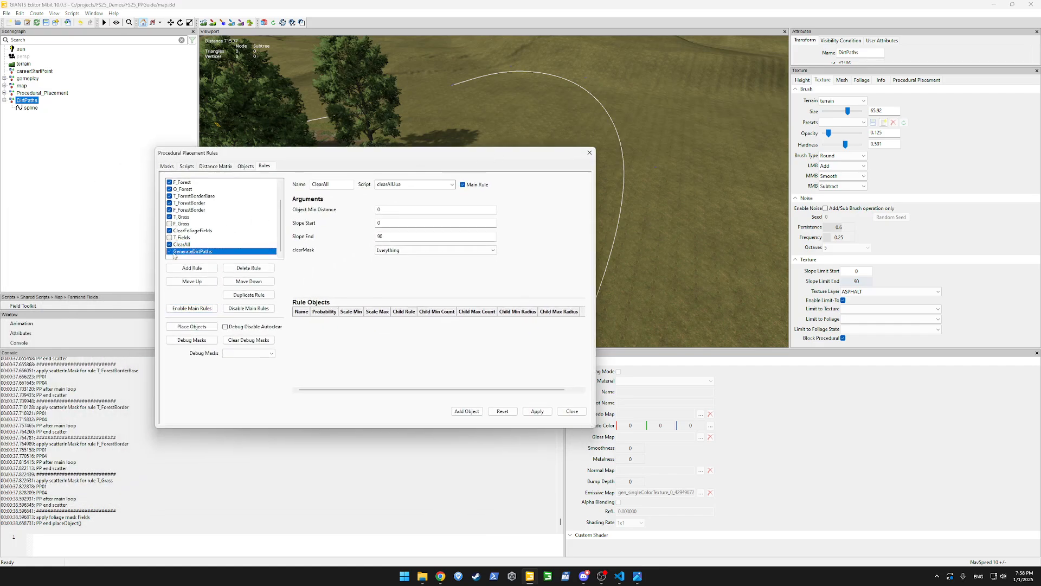
left_click(182, 244)
left_click(249, 308)
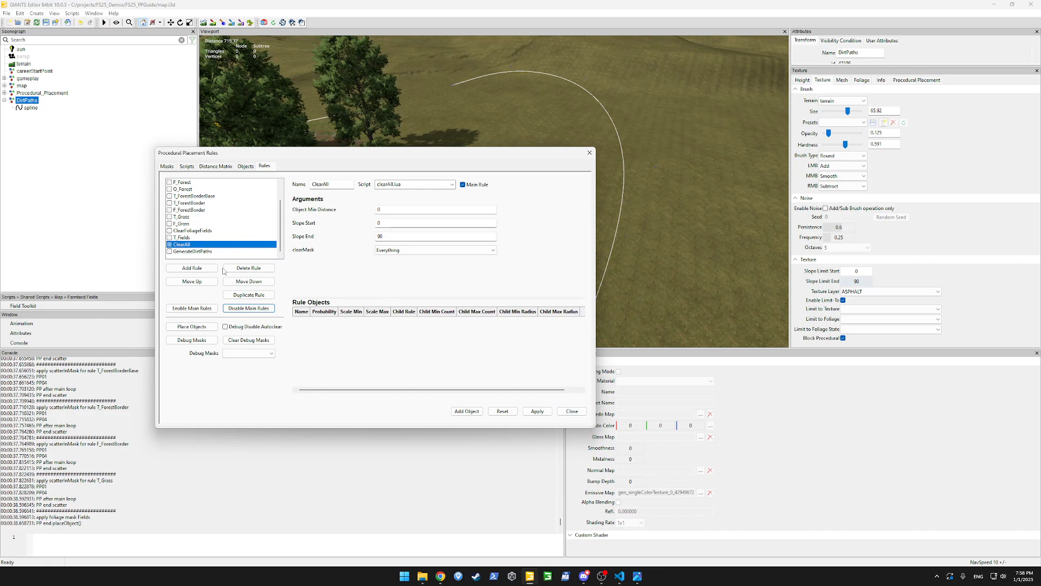
left_click(170, 244)
left_click(170, 251)
left_click(189, 244)
left_click(534, 406)
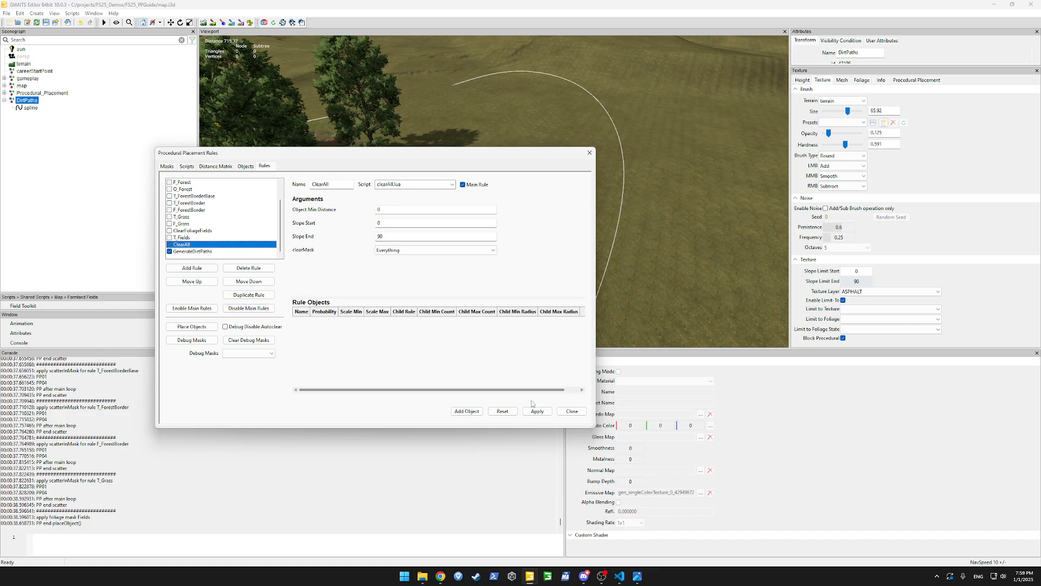
left_click(201, 327)
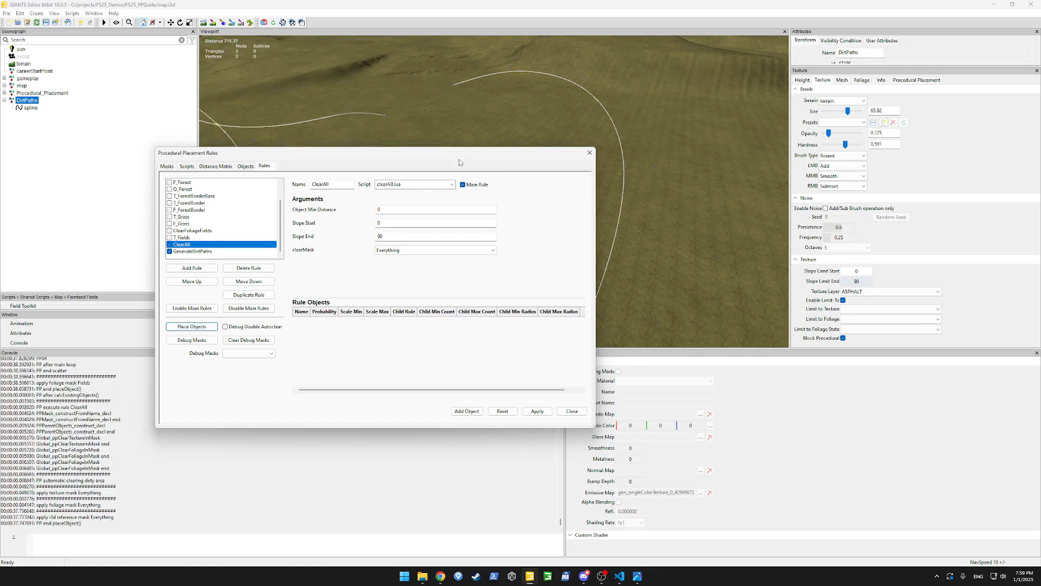
Remove the Main Rule setting from the ClearAll rule and apply the change.
left_click_drag(458, 158, 396, 166)
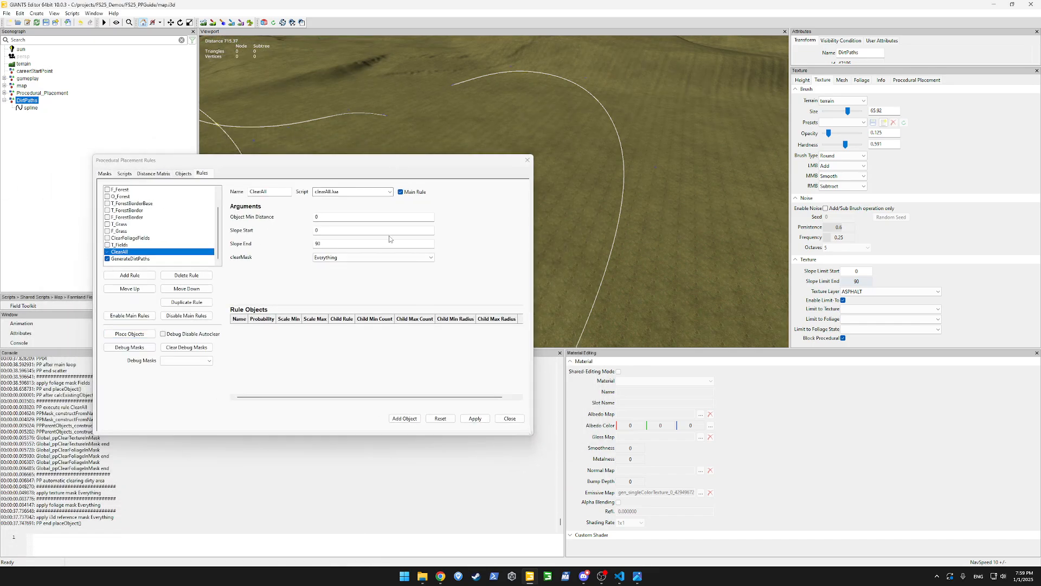
left_click(417, 193)
left_click(475, 418)
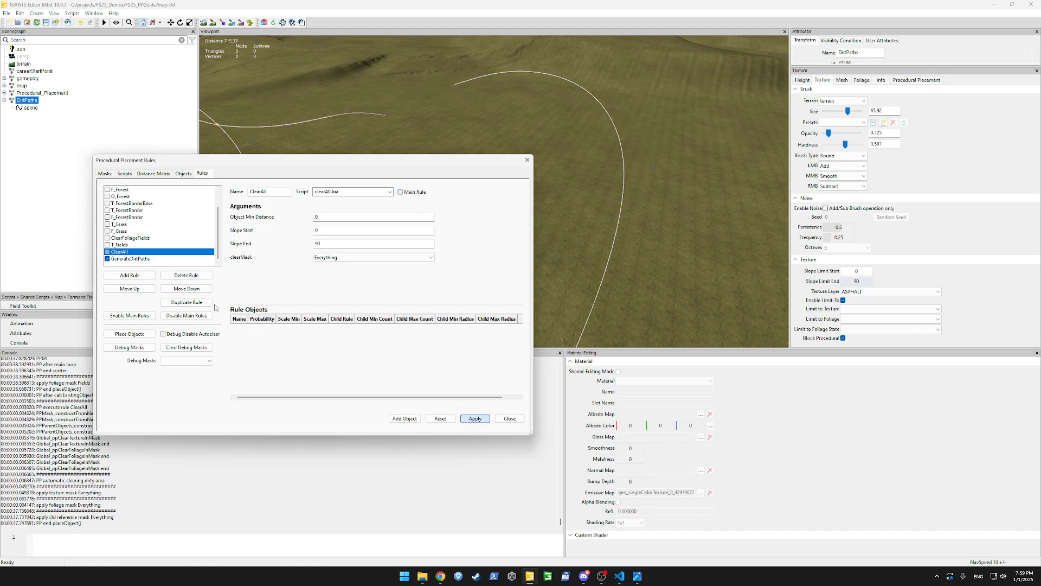
Switch all main rules on and back off, leaving only the GenerateDirtPaths rule enabled.
left_click(142, 259)
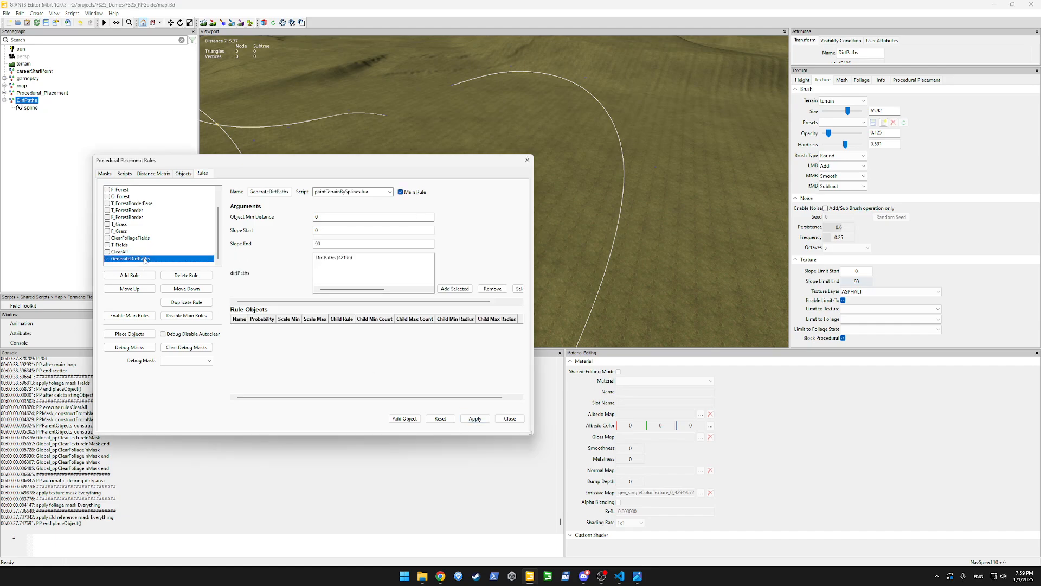
left_click(139, 317)
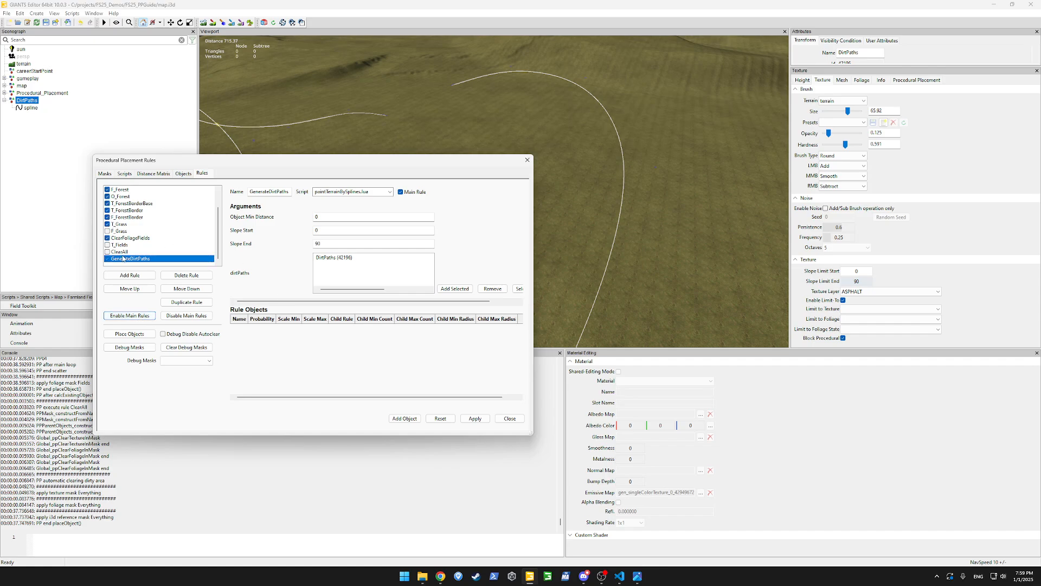
left_click(187, 316)
left_click(137, 252)
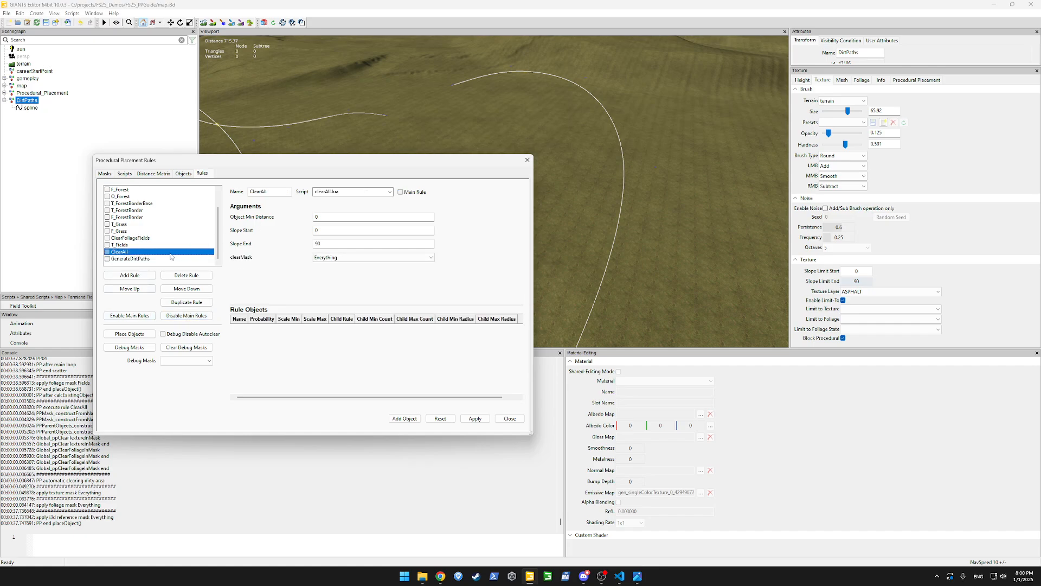
left_click(130, 259)
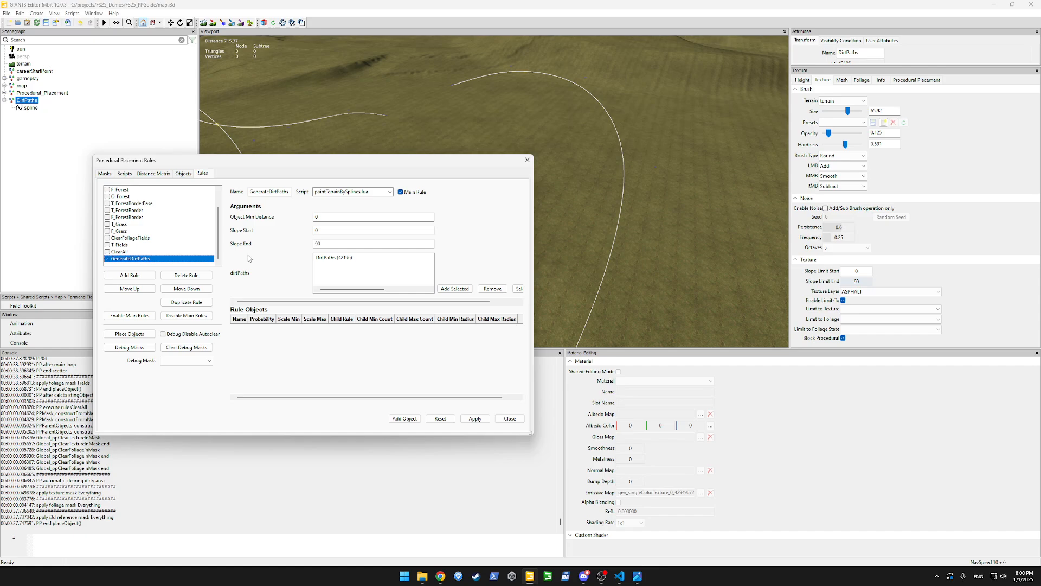
Apply the rule selection, run the object placement and inspect the painted path along the spline in the viewport.
left_click(475, 419)
left_click(153, 336)
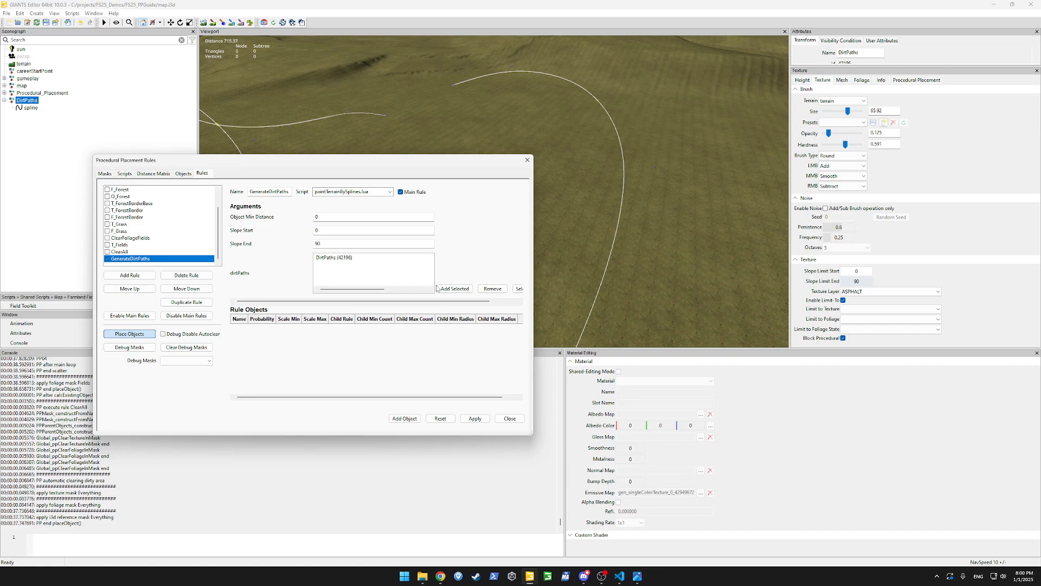
left_click_drag(477, 163, 221, 230)
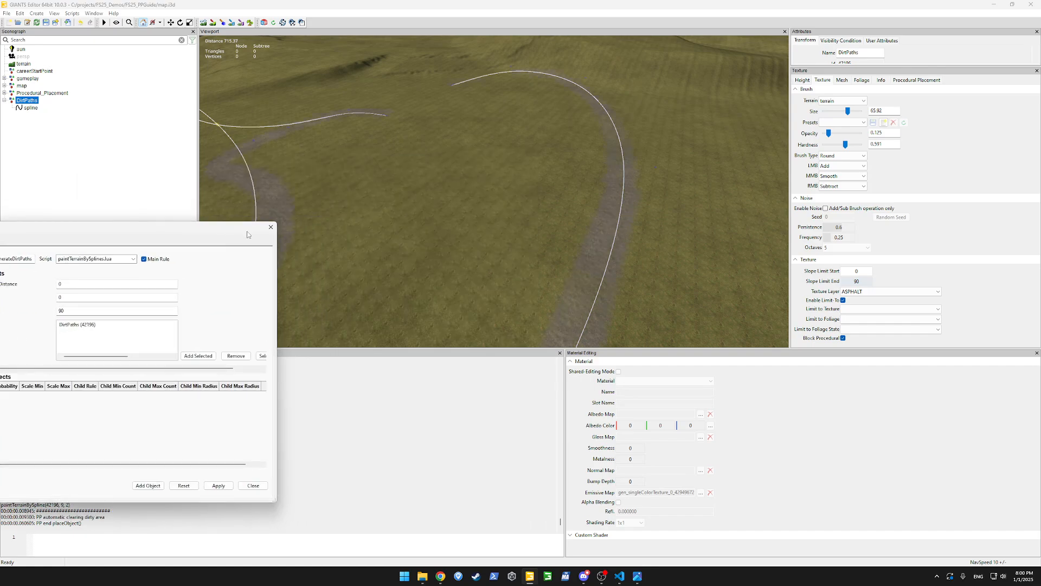
scroll(642, 225, "up", 4)
mouse_move(643, 228)
left_mouse_down("alt")
mouse_move(504, 170)
mouse_move(586, 157)
mouse_move(700, 172)
mouse_move(771, 195)
mouse_move(871, 195)
mouse_move(763, 213)
mouse_move(837, 222)
mouse_move(916, 196)
left_mouse_up("alt")
scroll(522, 170, "down", 3)
scroll(700, 171, "up", 3)
scroll(771, 195, "down", 3)
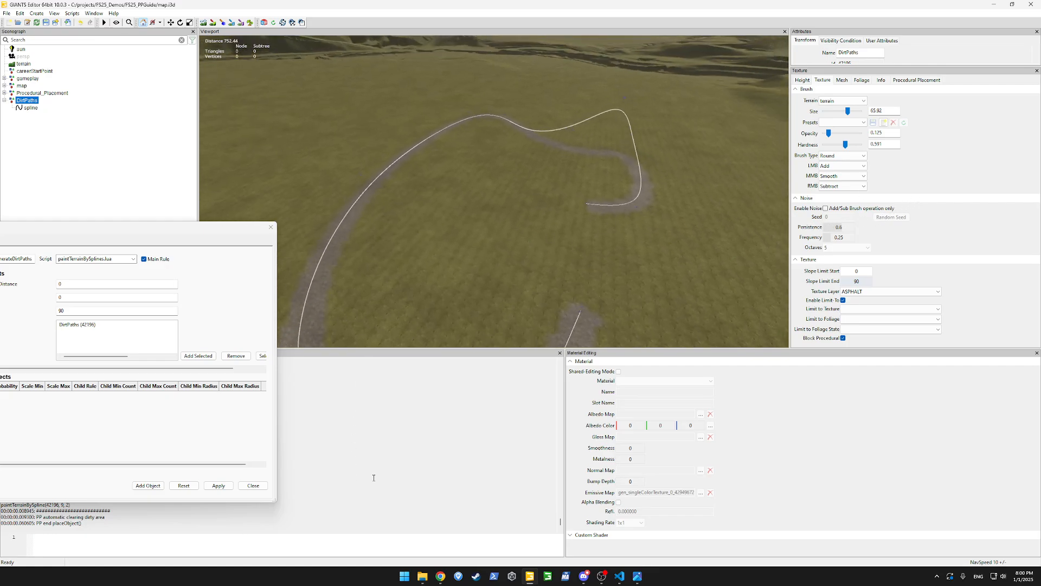
Switch to File Explorer and open the FS25_PPGuide project's data folder.
mouse_move(423, 576)
left_click(414, 542)
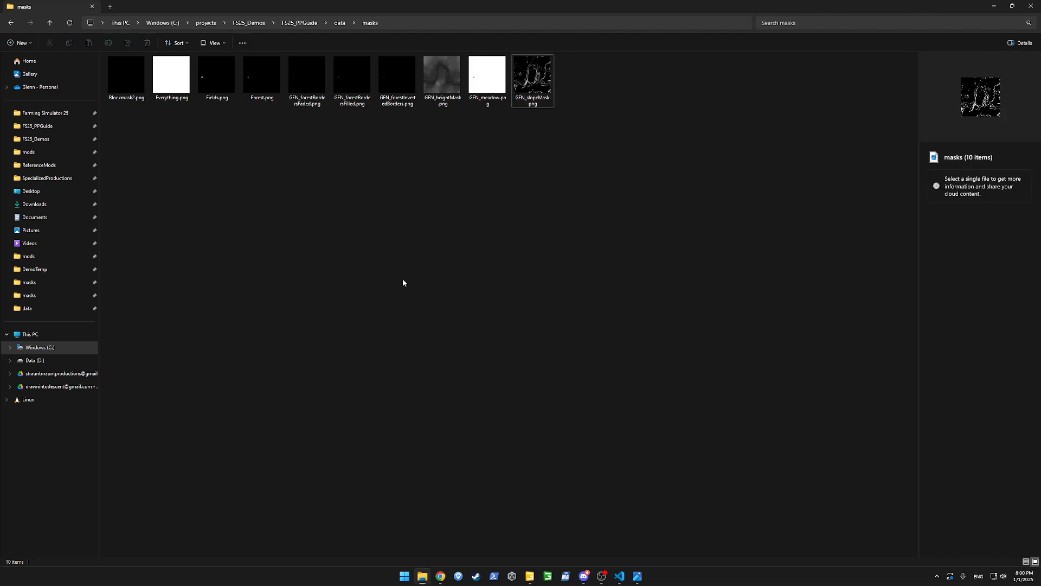
left_click(340, 24)
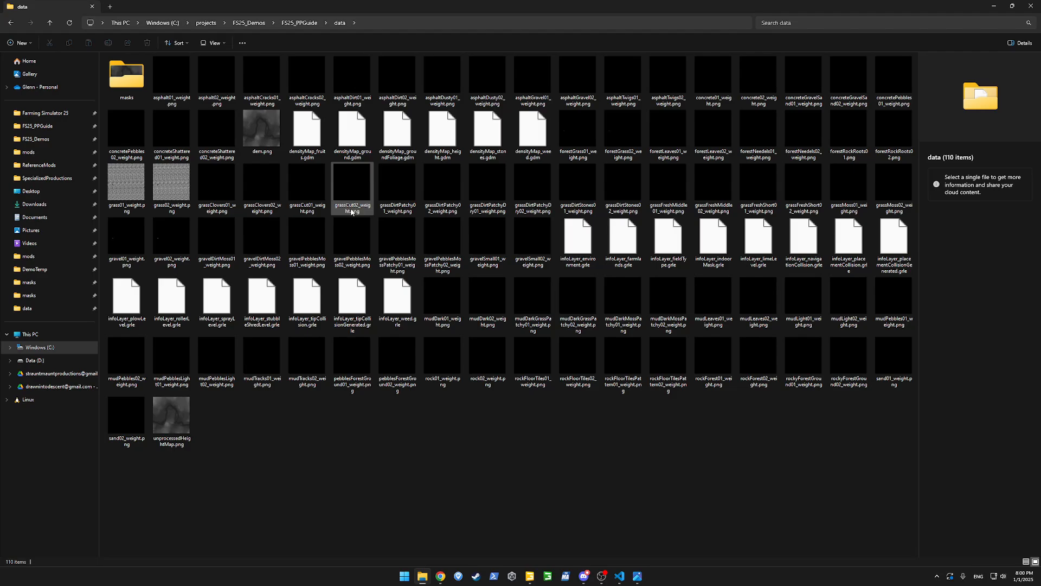
Save the map in GIANTS Editor and check the updated texture weight PNGs in the data folder.
key("alt+Tab")
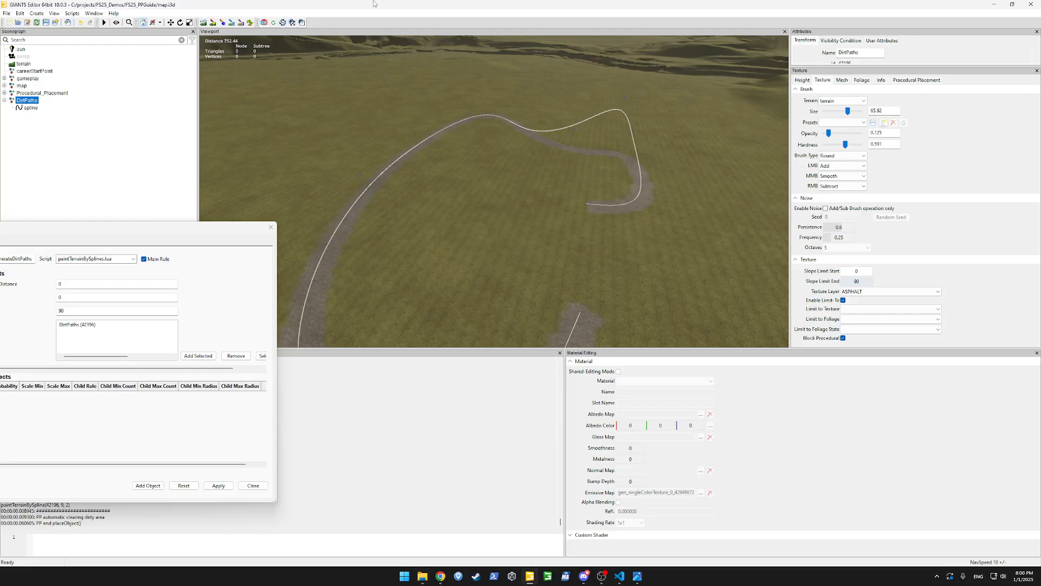
key("ctrl+s")
key("alt+Tab")
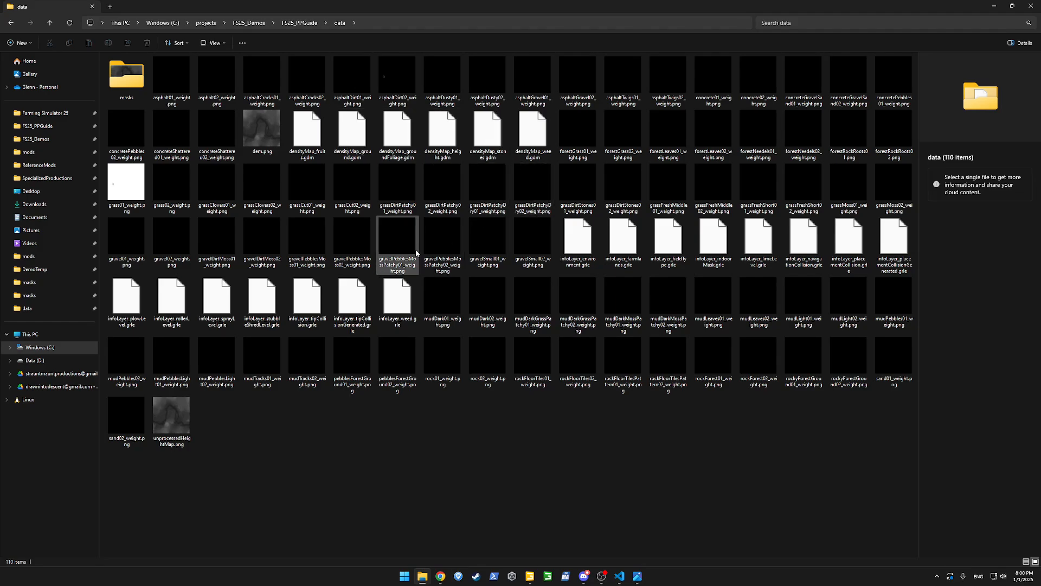
left_click(443, 241)
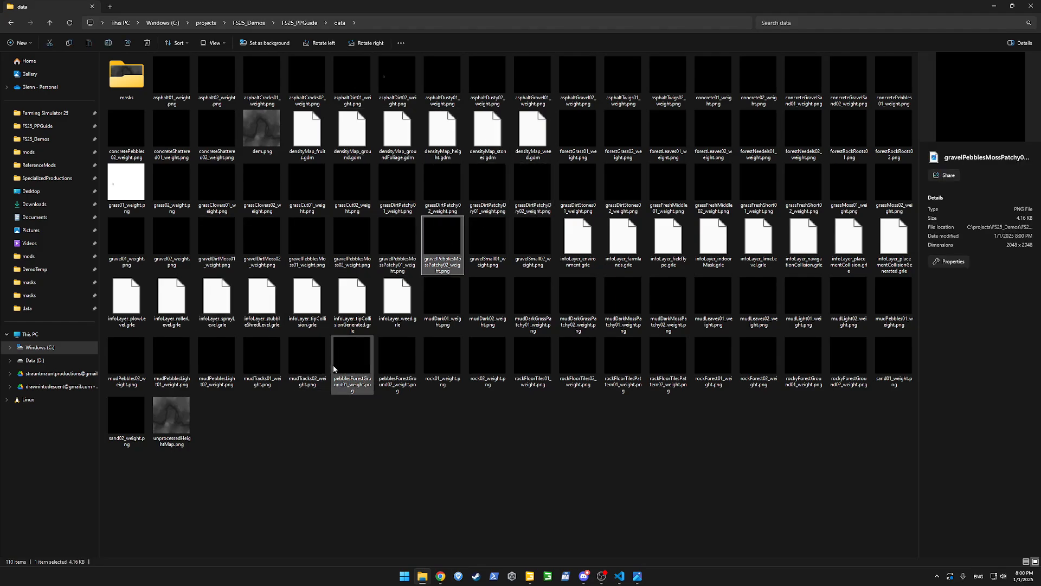
left_click(406, 477)
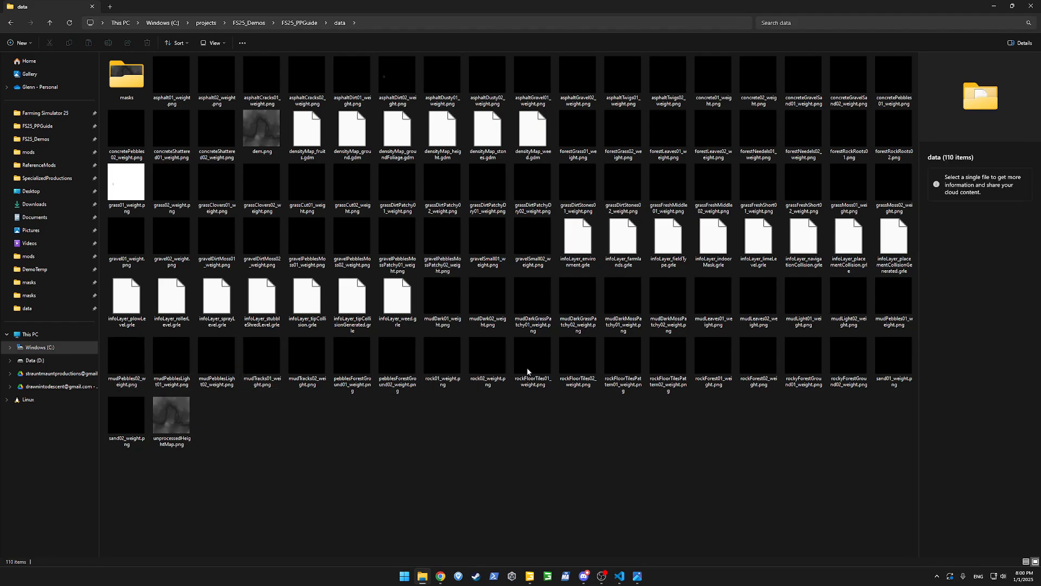
key("alt+Tab")
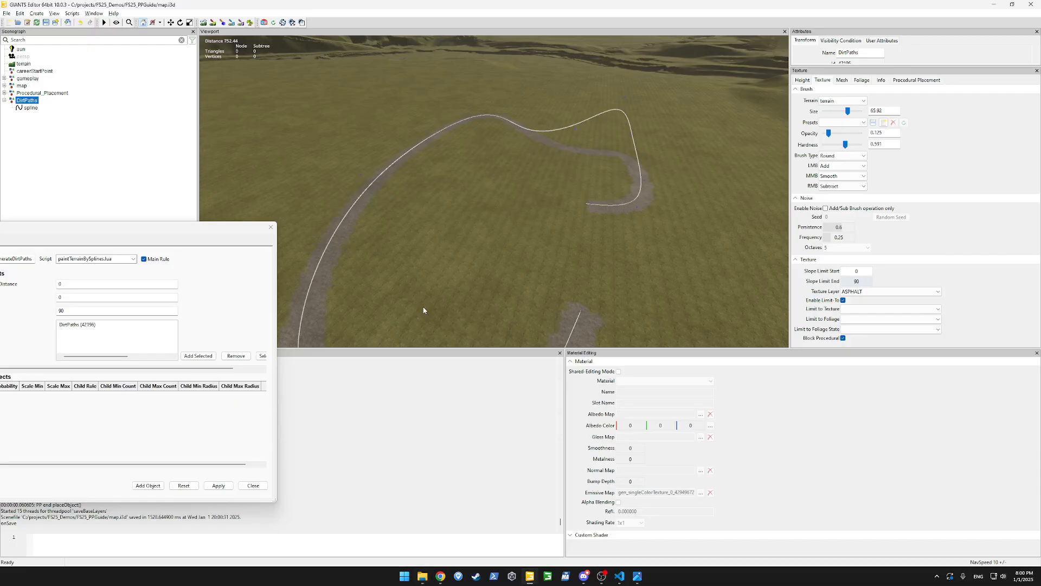
Examine the order of the terrain texture layers available for painting.
left_click_drag(218, 236, 312, 279)
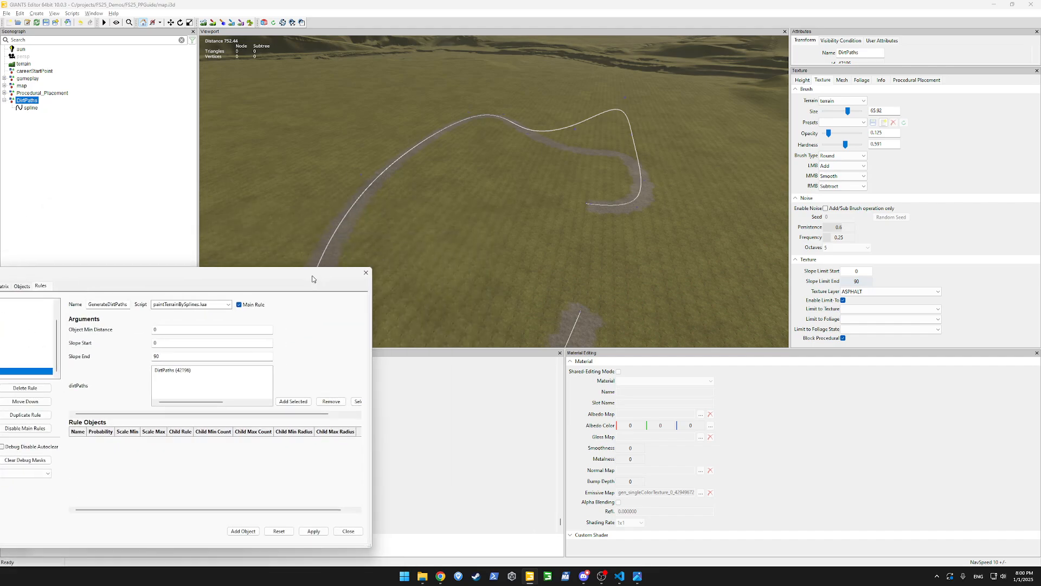
left_click(929, 291)
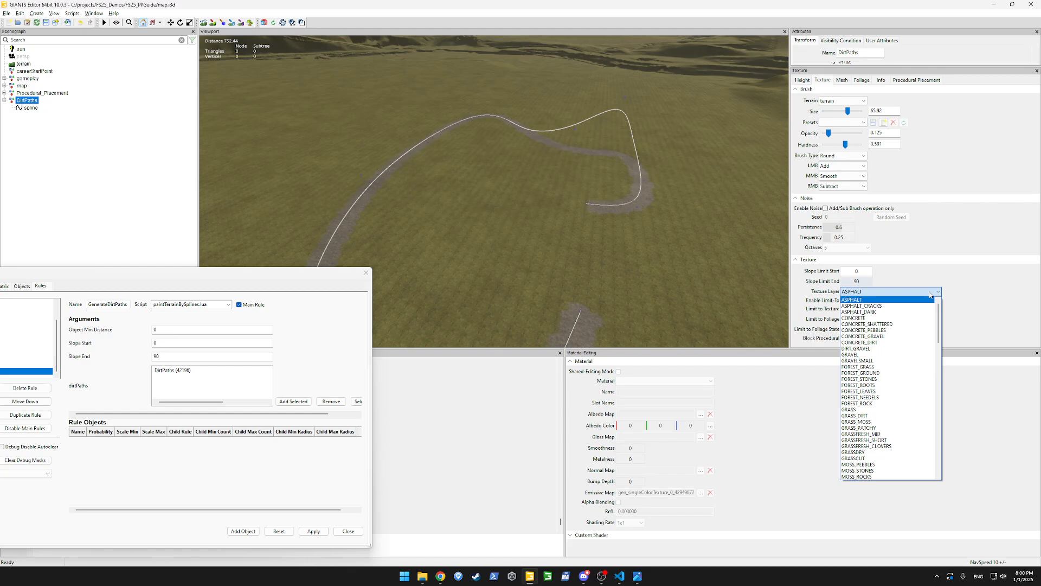
left_click(1001, 299)
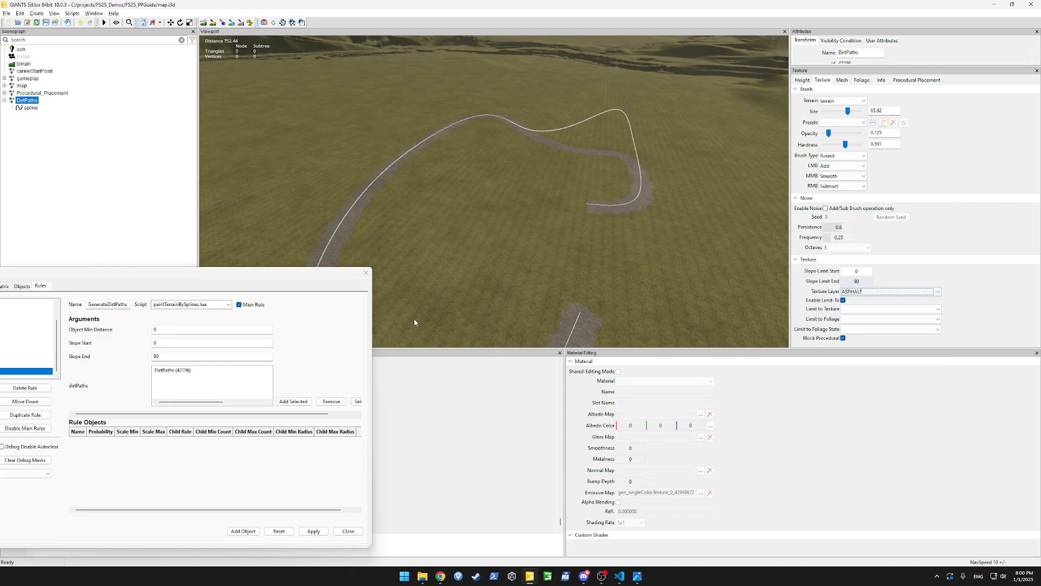
left_click_drag(270, 276, 328, 260)
left_click(895, 291)
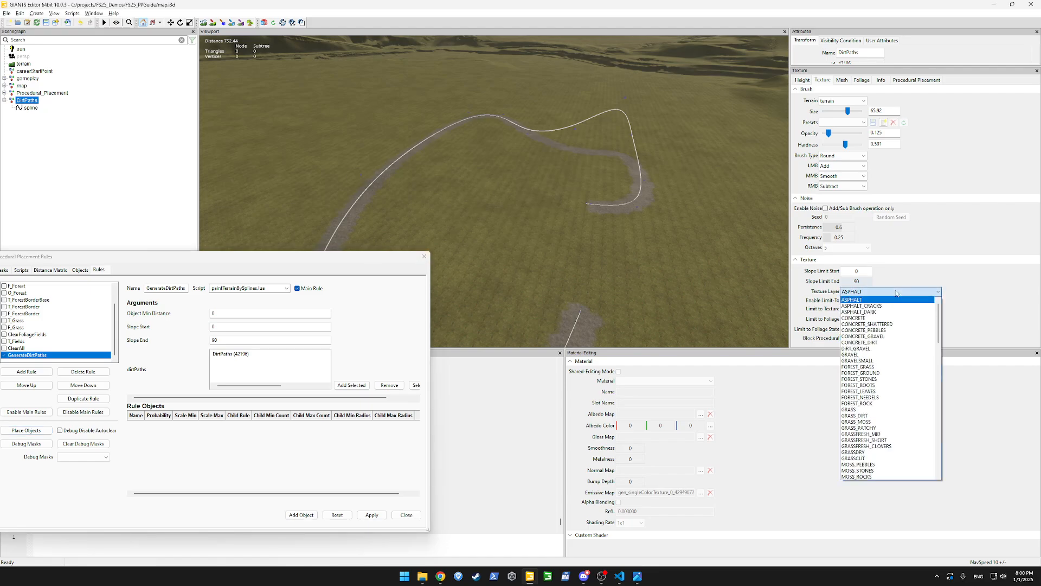
left_click(968, 294)
Open the procedural placement scripts and view the code of PPGuideMaskGeneration.lua.
left_click_drag(353, 255, 686, 197)
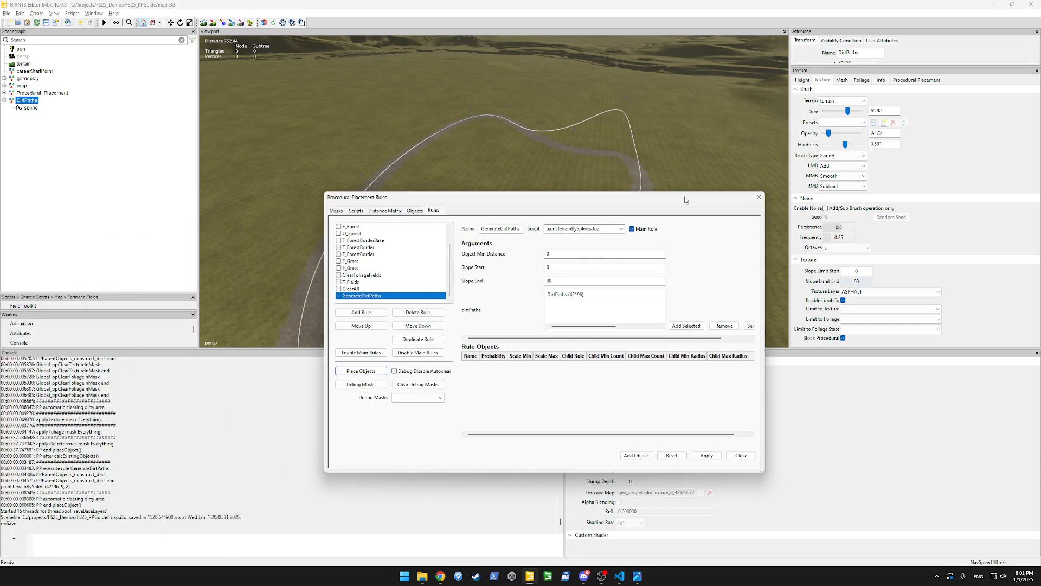
left_click(358, 211)
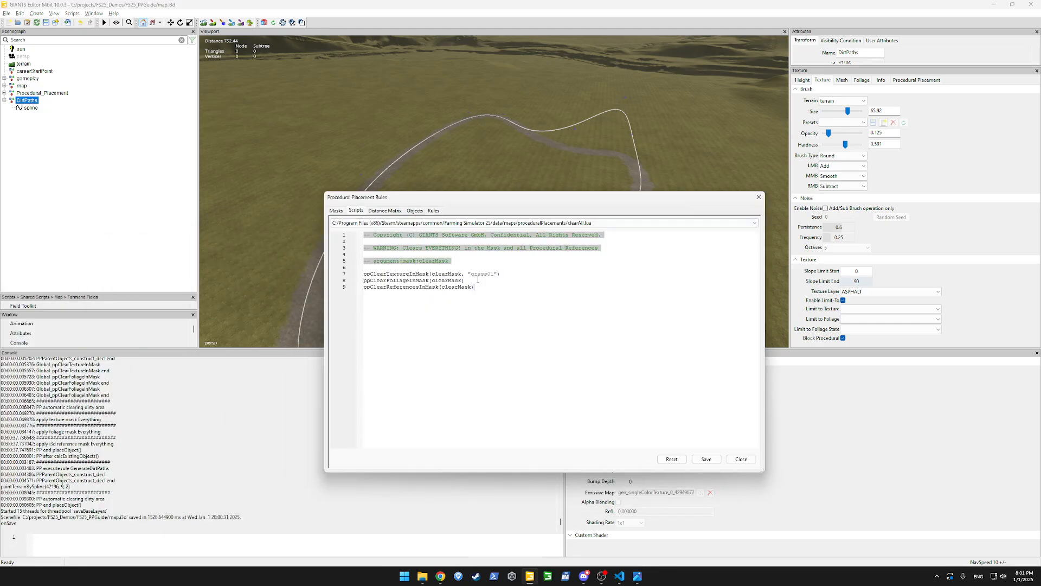
left_click(382, 224)
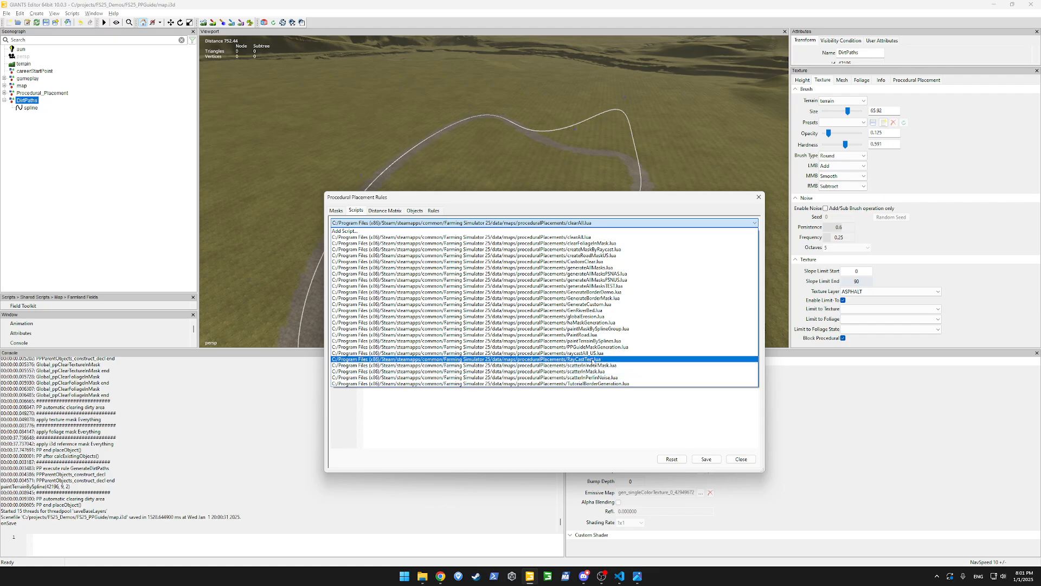
left_click(548, 347)
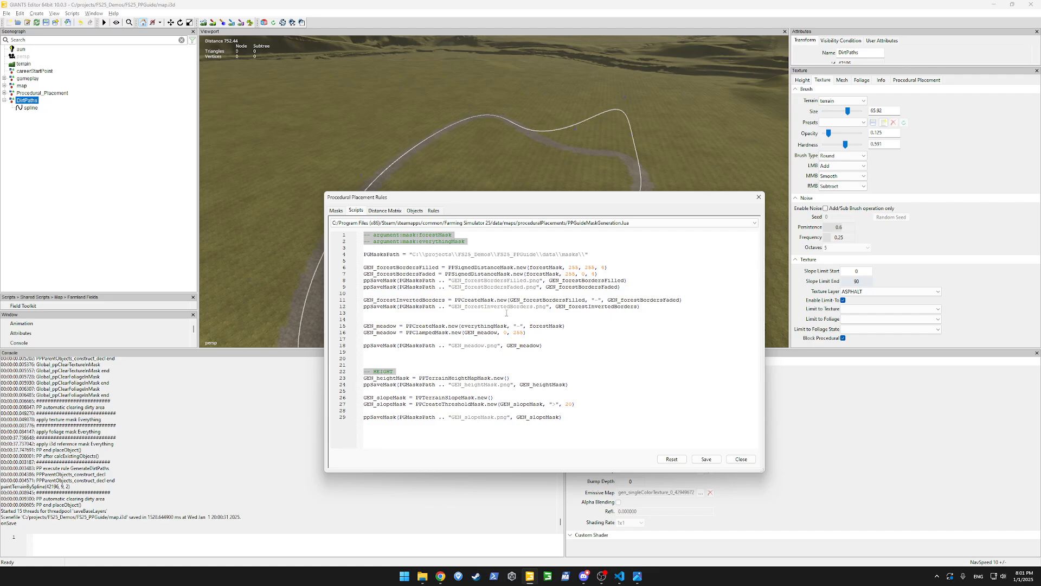
left_click(606, 224)
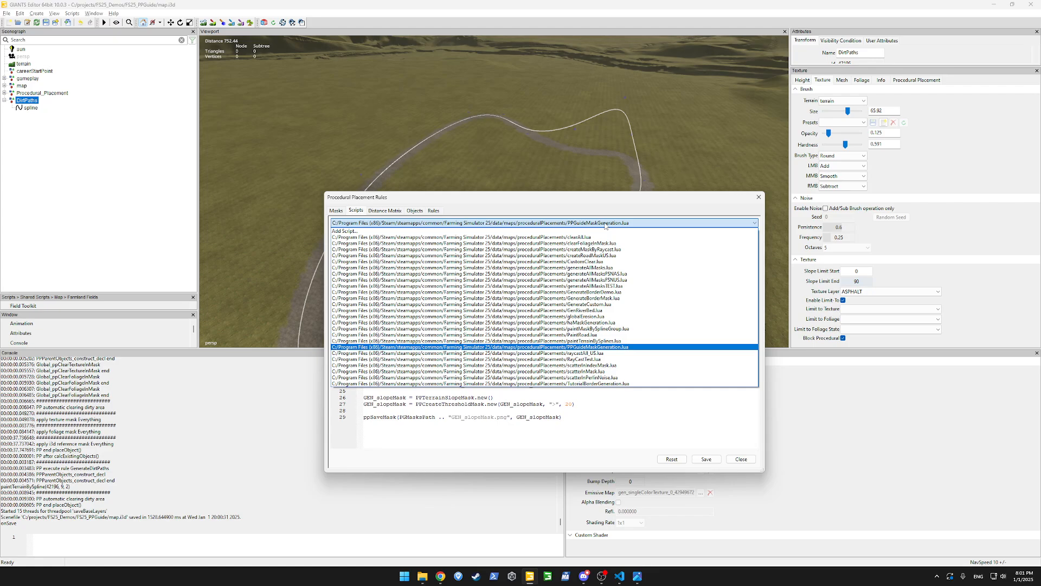
left_click(606, 224)
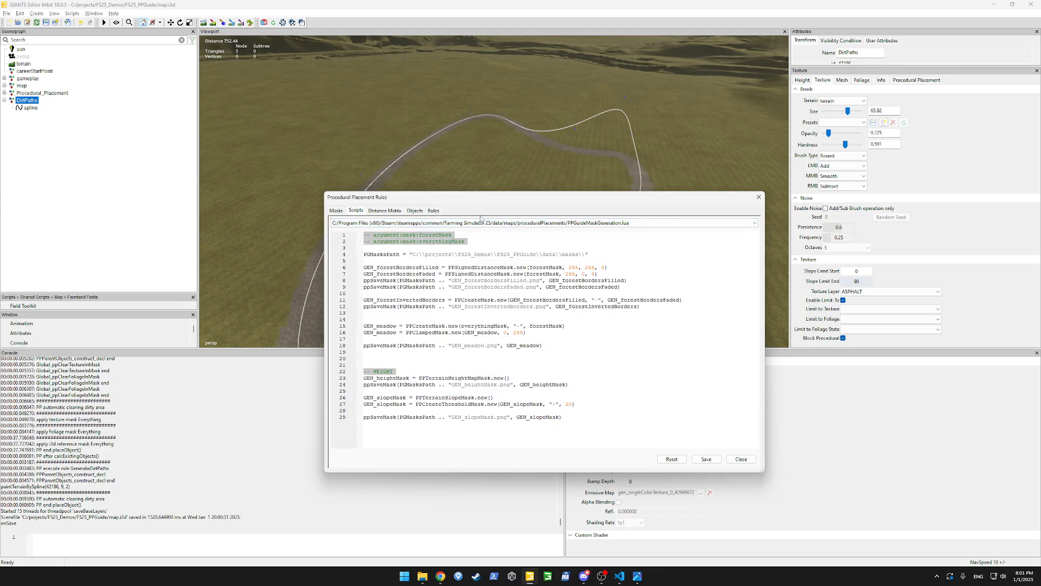
left_click(481, 221)
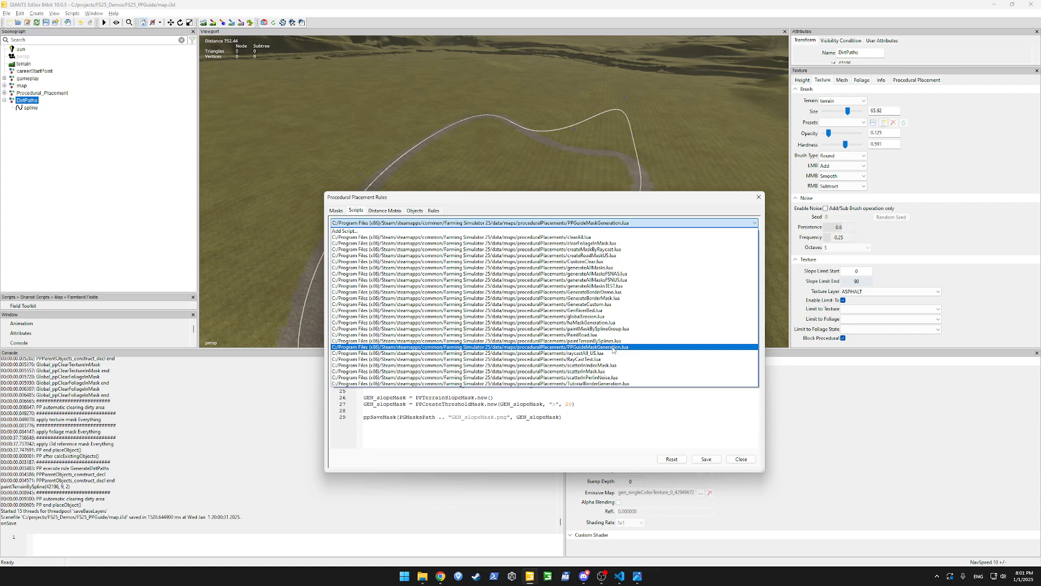
left_click(612, 350)
Open paintTerrainBySplines.lua, set the dirtPaths layer ID in paintTable to 0 and save the script.
left_click(612, 223)
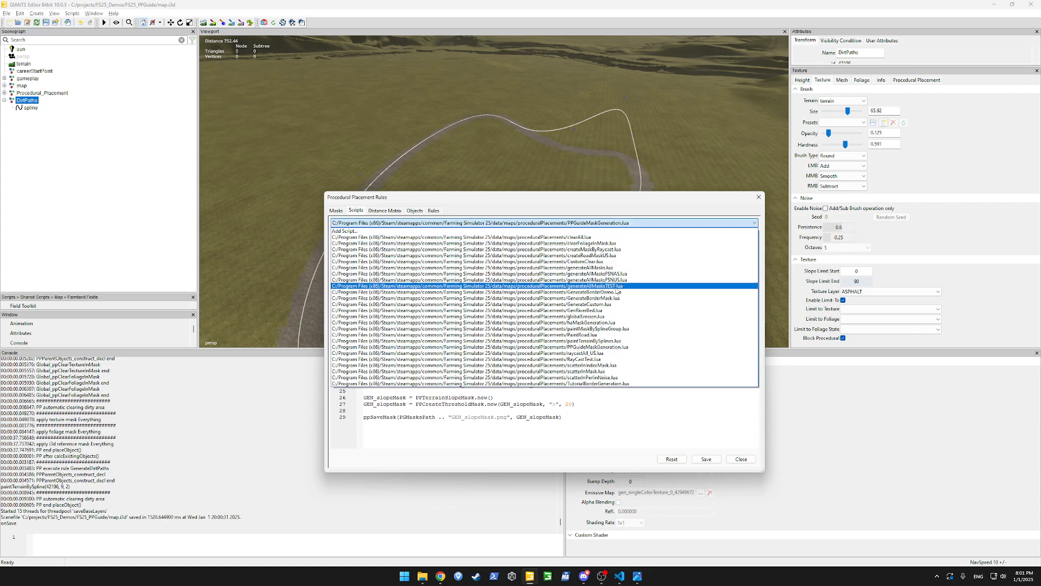
left_click(613, 341)
scroll(565, 371, "down", 15)
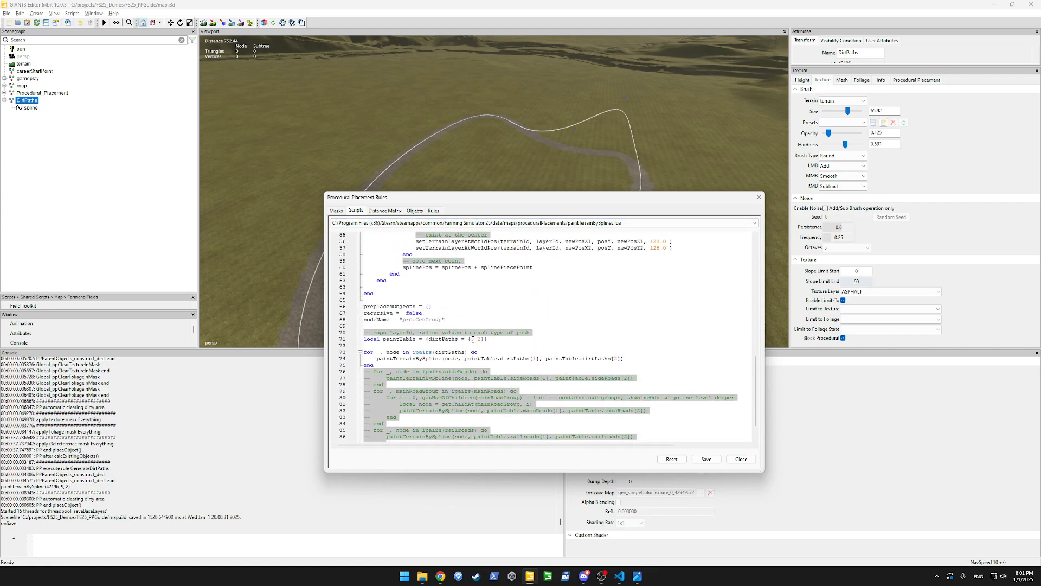
left_click(706, 459)
Return to the GenerateDirtPaths rule, apply it, rerun the object placement and check the repainted path in the viewport.
left_click(433, 211)
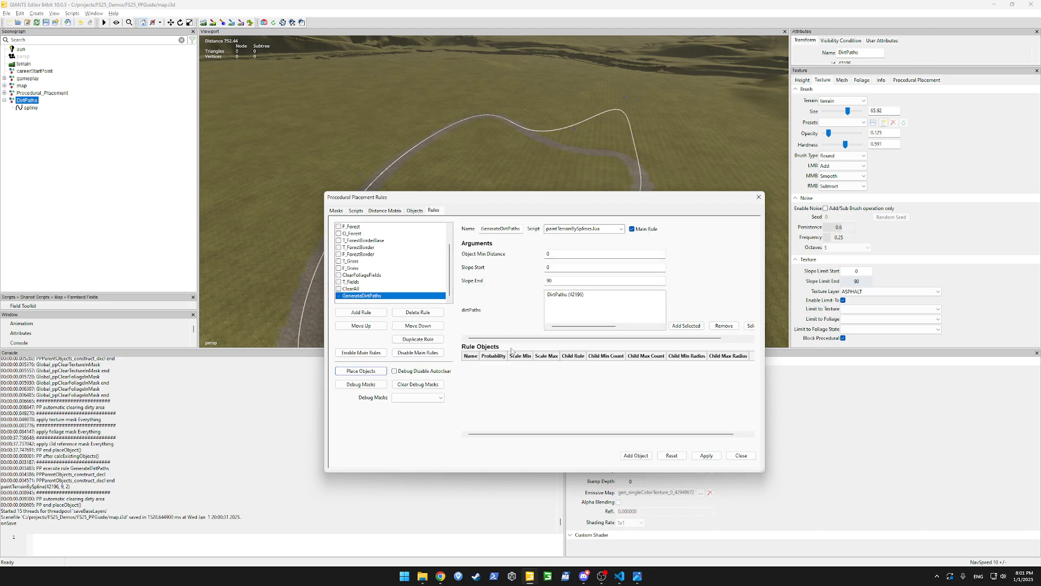
left_click(706, 455)
left_click_drag(361, 282, 334, 301)
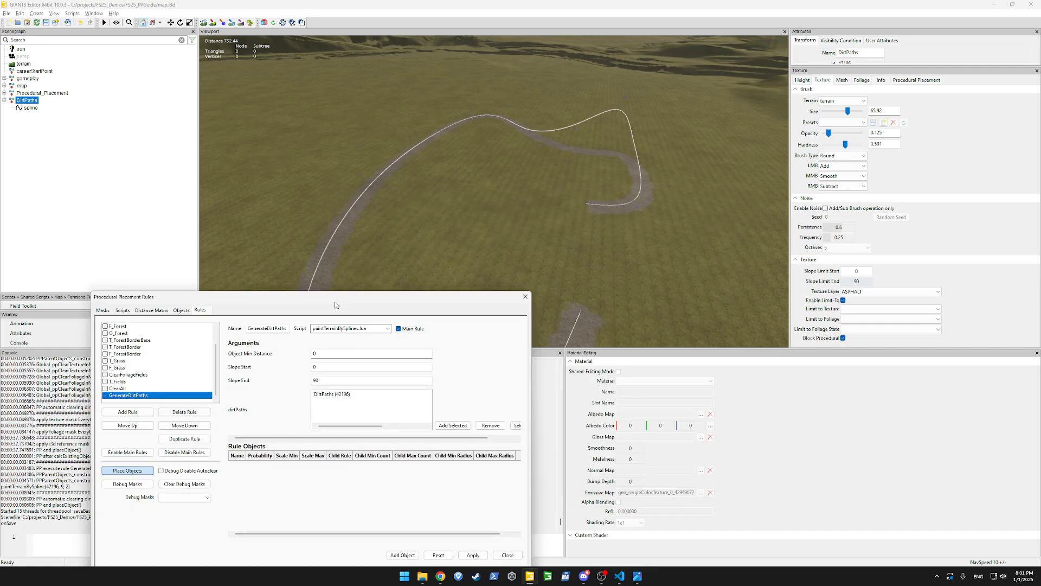
left_click_drag(649, 207, 645, 232, "alt")
scroll(645, 233, "up", 1)
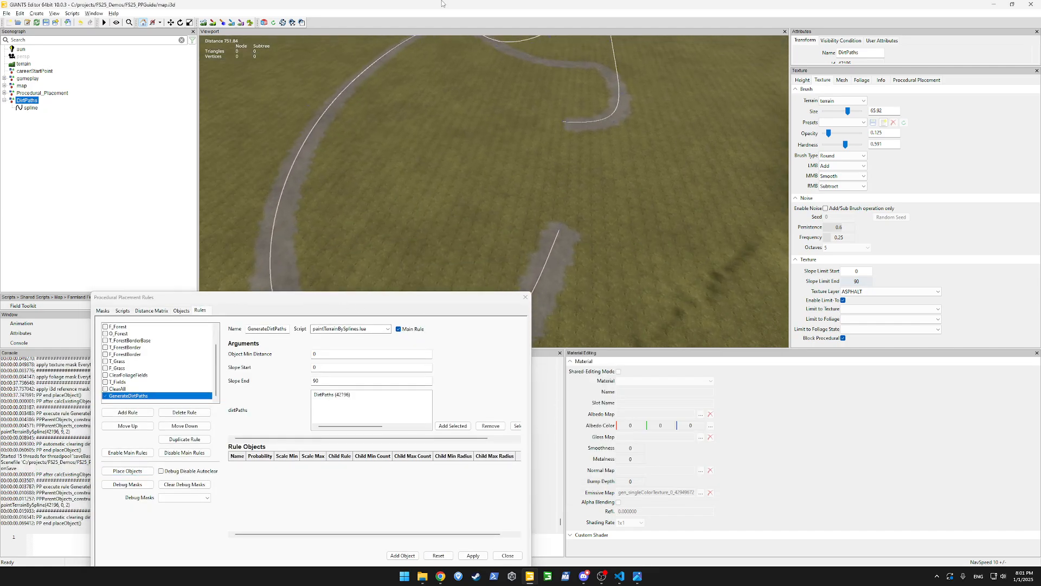
Save the map and switch to the data folder in File Explorer.
key("ctrl+s")
left_click(7, 13)
left_click(44, 50)
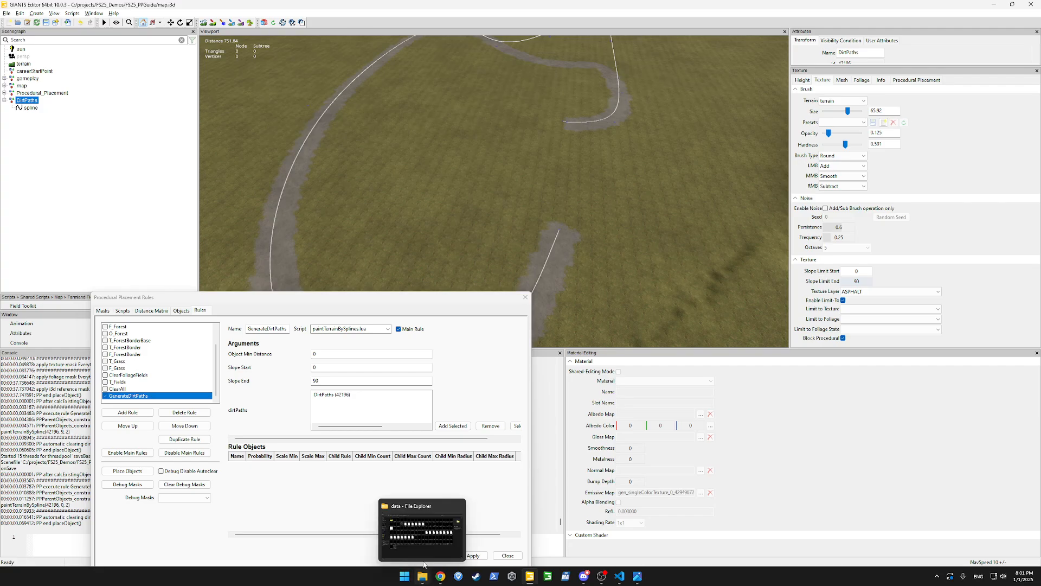
left_click(424, 565)
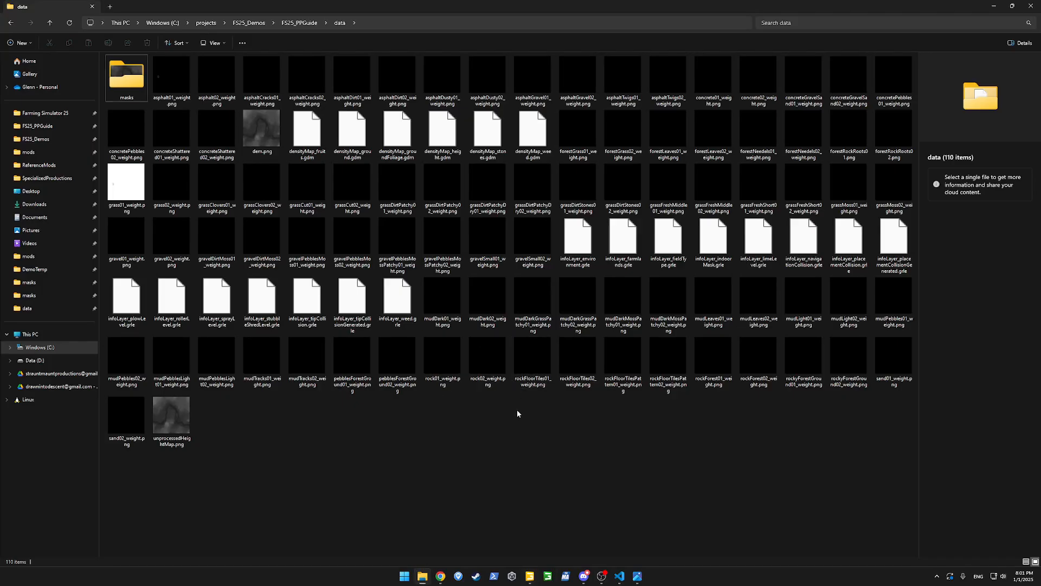
Step through the concrete texture weight PNGs in the data folder to examine the layer files.
type("concrete02")
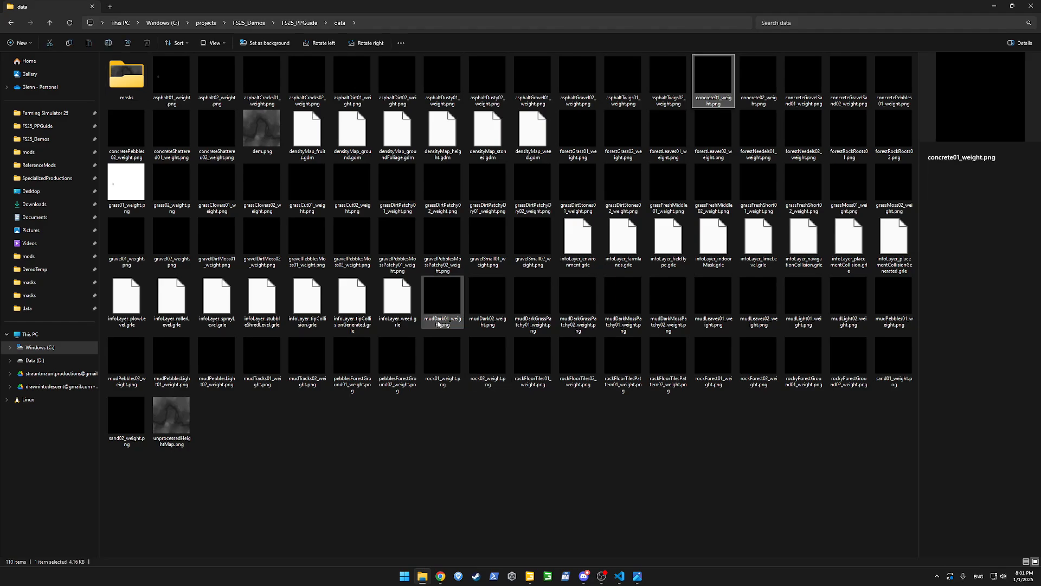
key("Right")
key("Right")
key("Right")
key("Right")
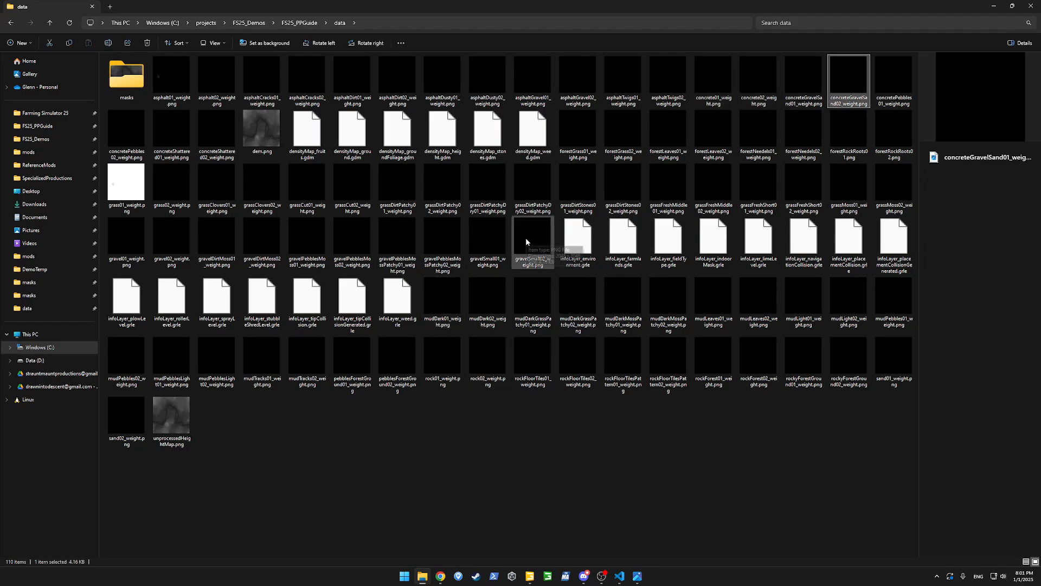
key("c")
key("c")
key("c")
key("c")
key("c")
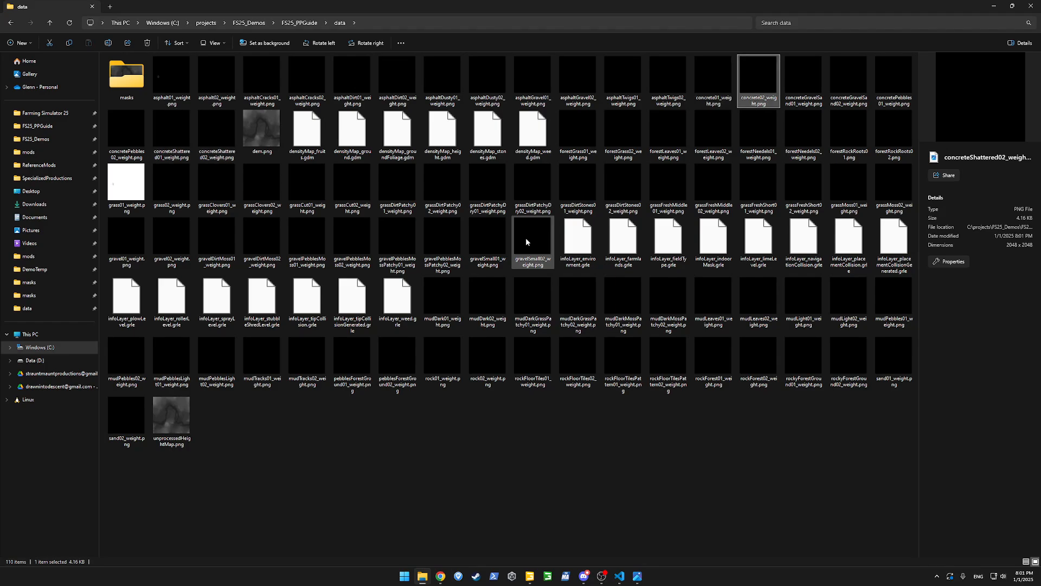
Preview the concrete weight PNGs and asphalt01_weight.png to examine which file contains the painted path.
double_click(712, 98)
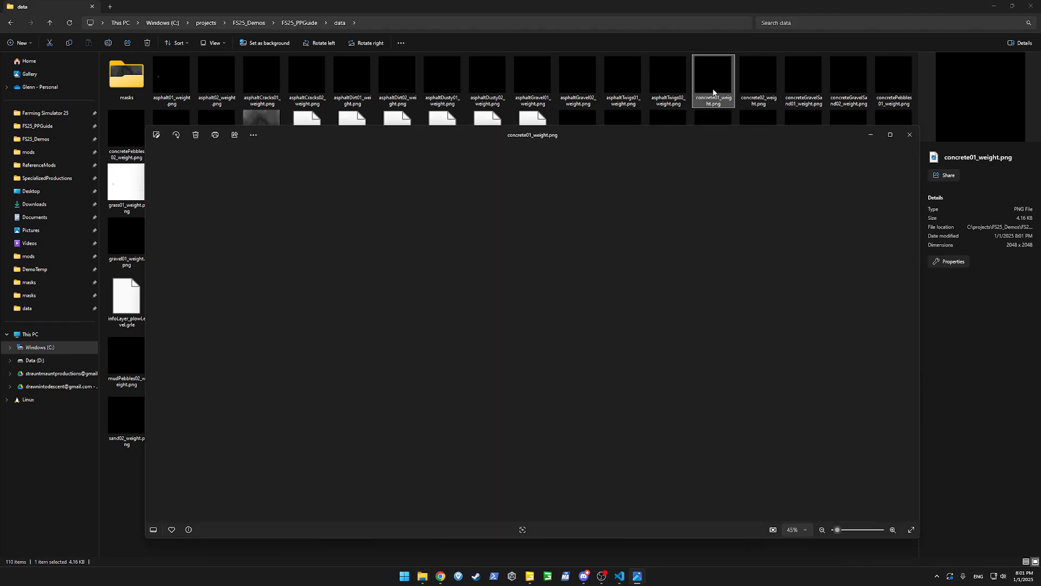
key("Right")
key("Right")
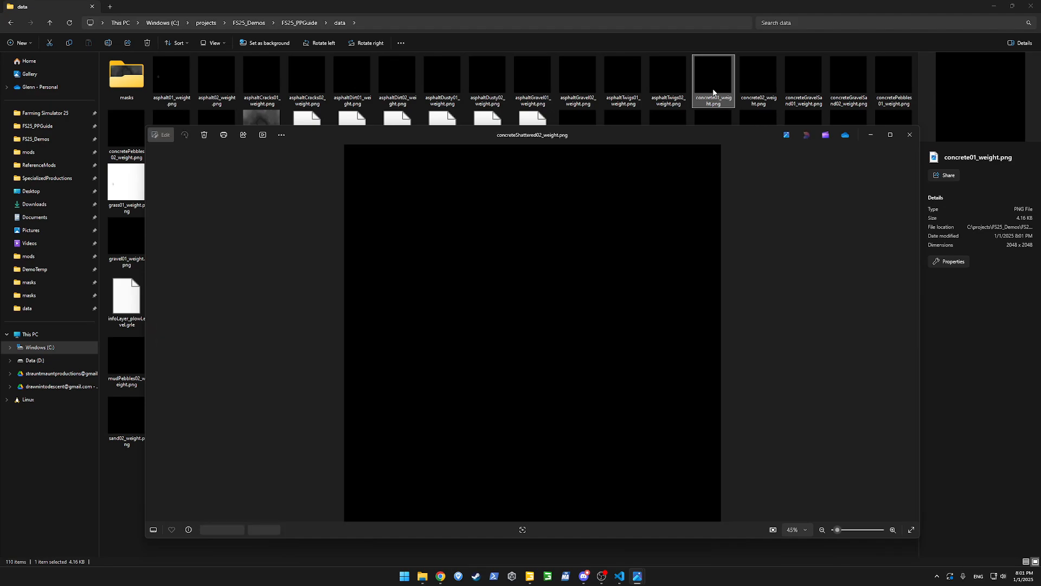
key("Right")
key("Left")
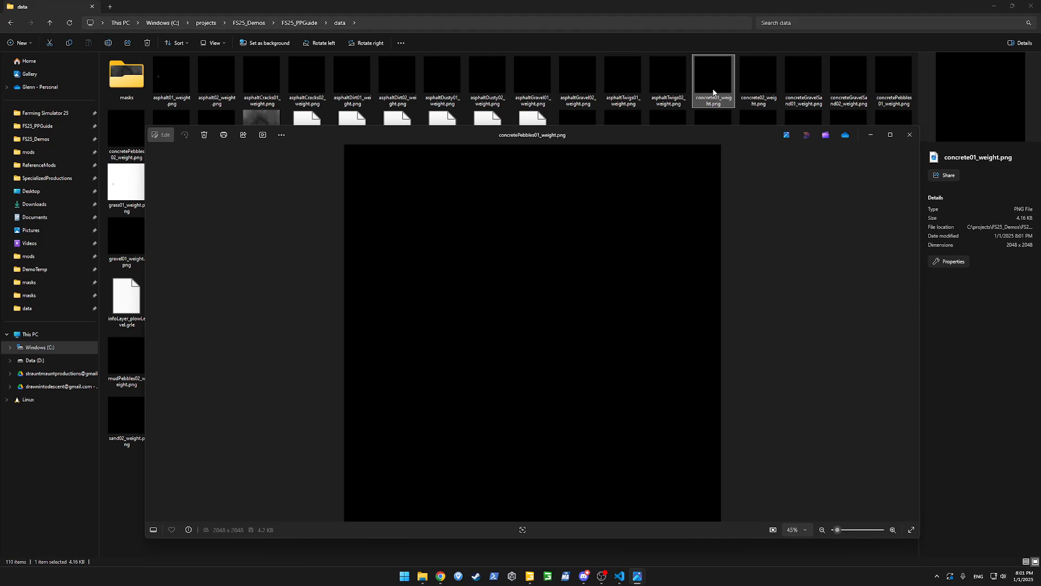
left_click(909, 134)
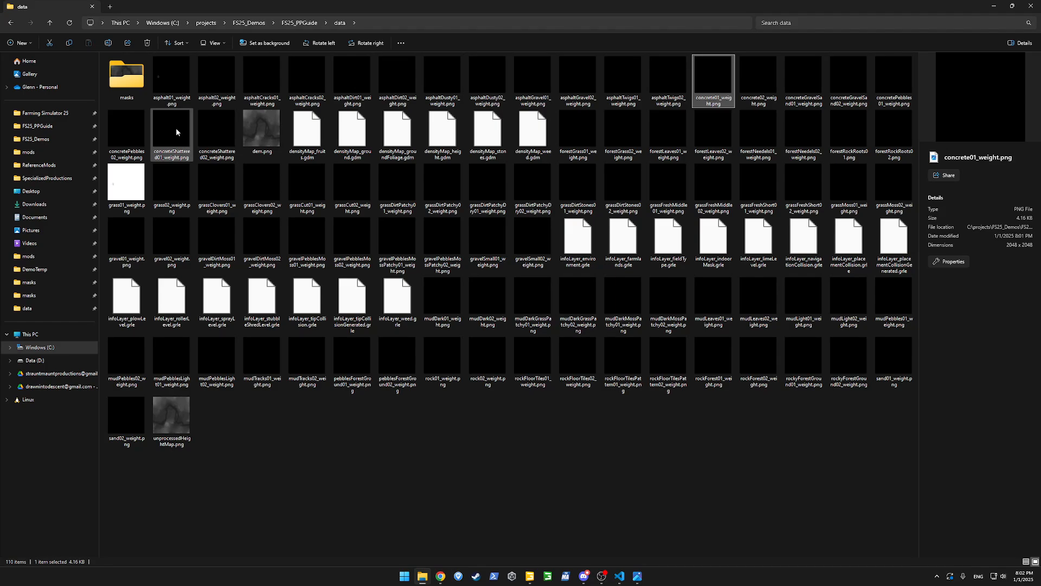
double_click(179, 94)
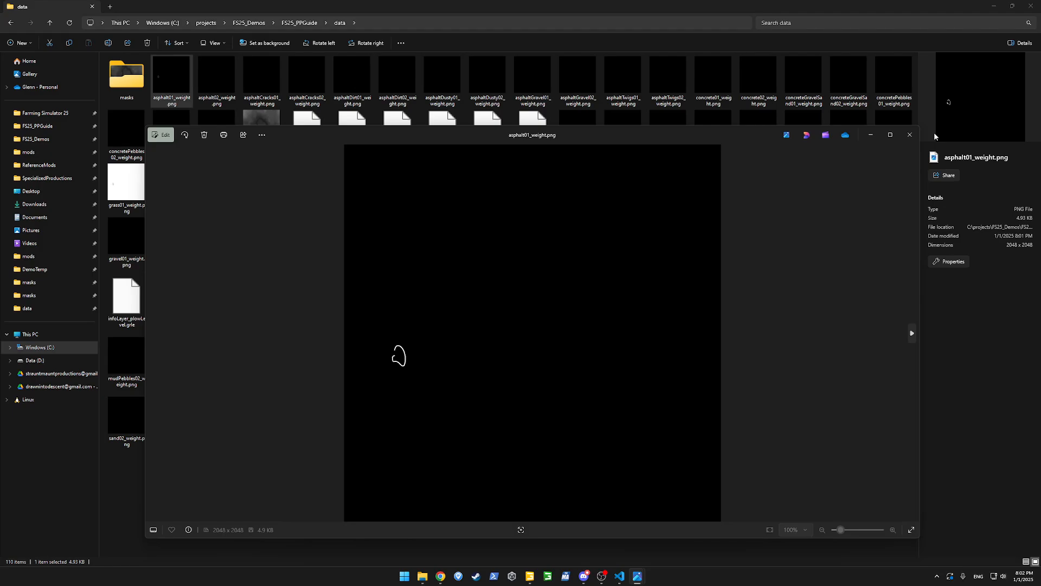
left_click(910, 136)
Copy asphalt01_weight.png from the data folder into its masks subfolder.
right_click(167, 72)
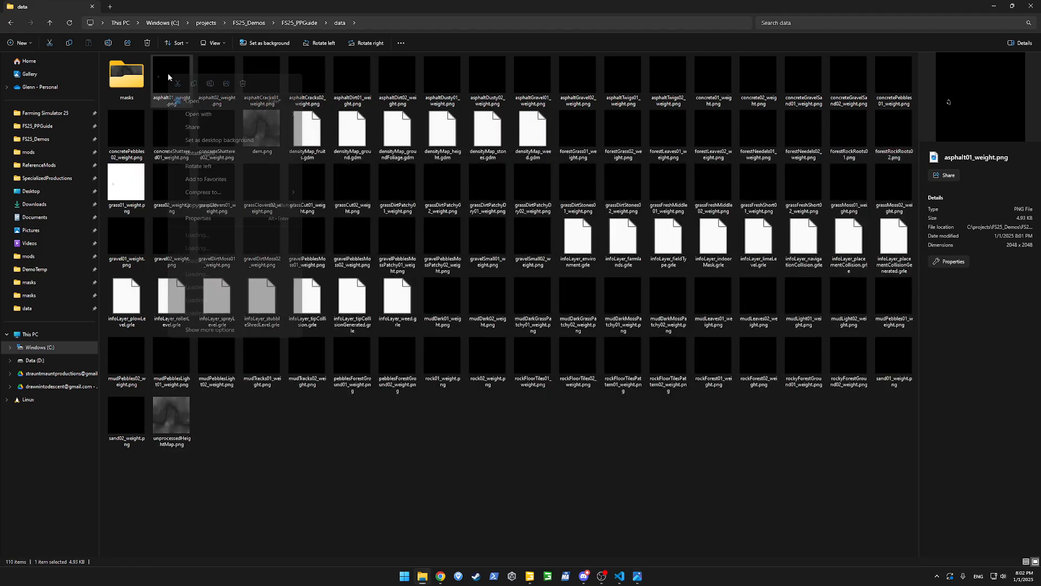
left_click(194, 84)
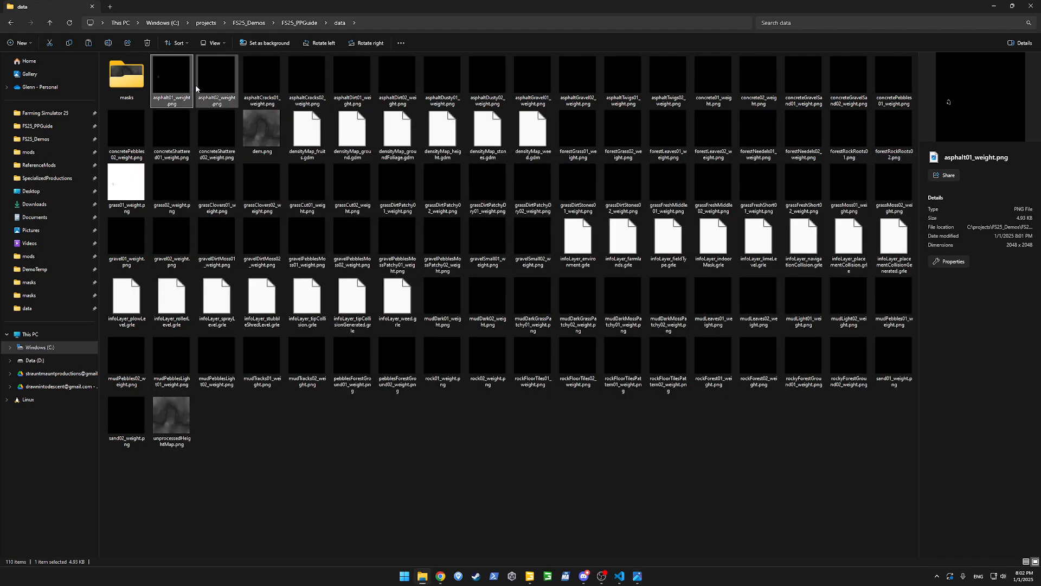
left_click(325, 441)
double_click(117, 83)
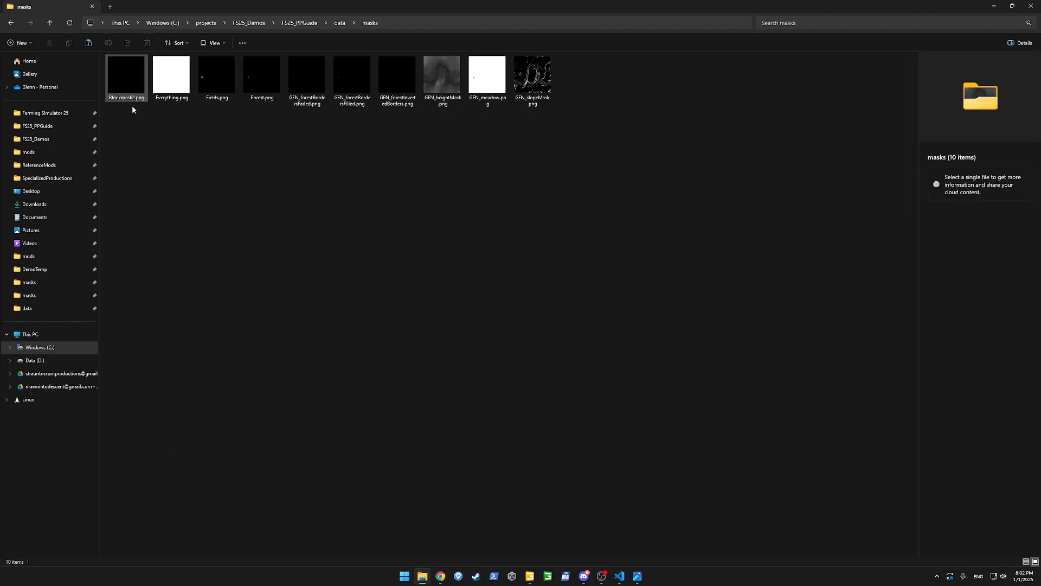
right_click(212, 155)
left_click(225, 159)
left_click(135, 145)
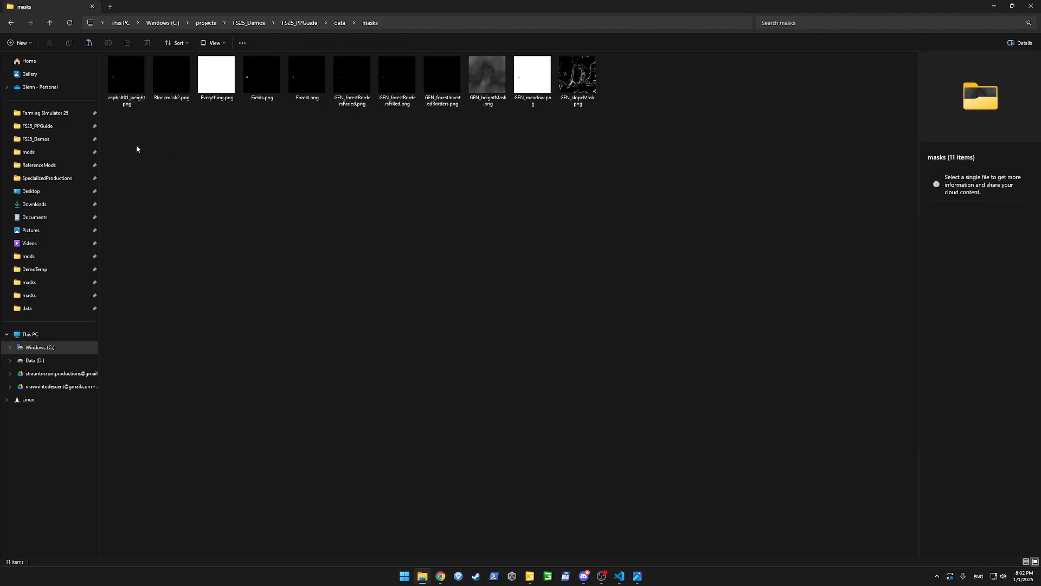
Rename the copied asphalt01_weight.png in the masks folder to RoadMask.
left_click(118, 91)
right_click(117, 91)
left_click(160, 98)
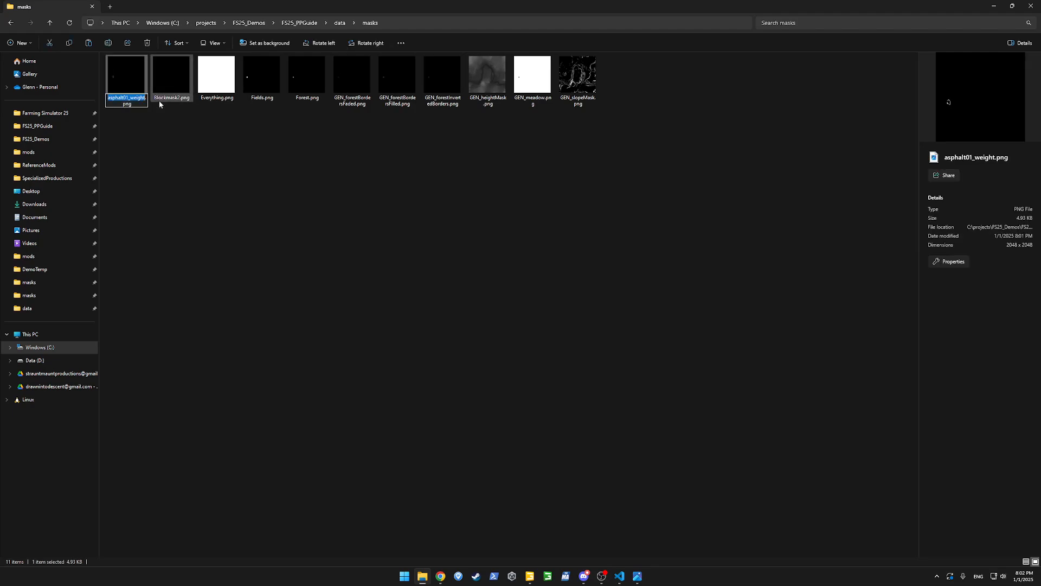
type("RoadMask")
key("Return")
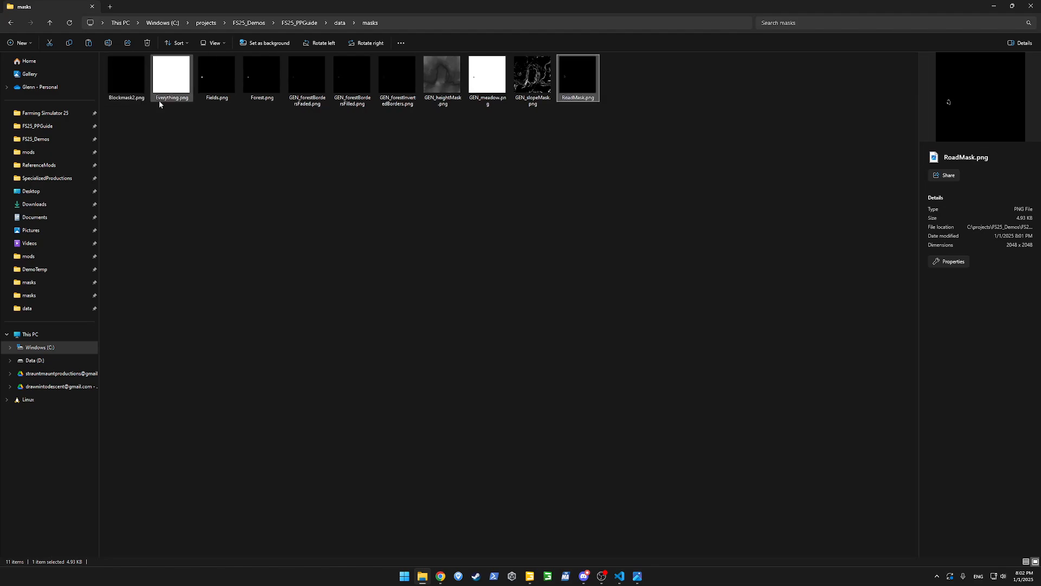
left_click(352, 225)
left_click(580, 76)
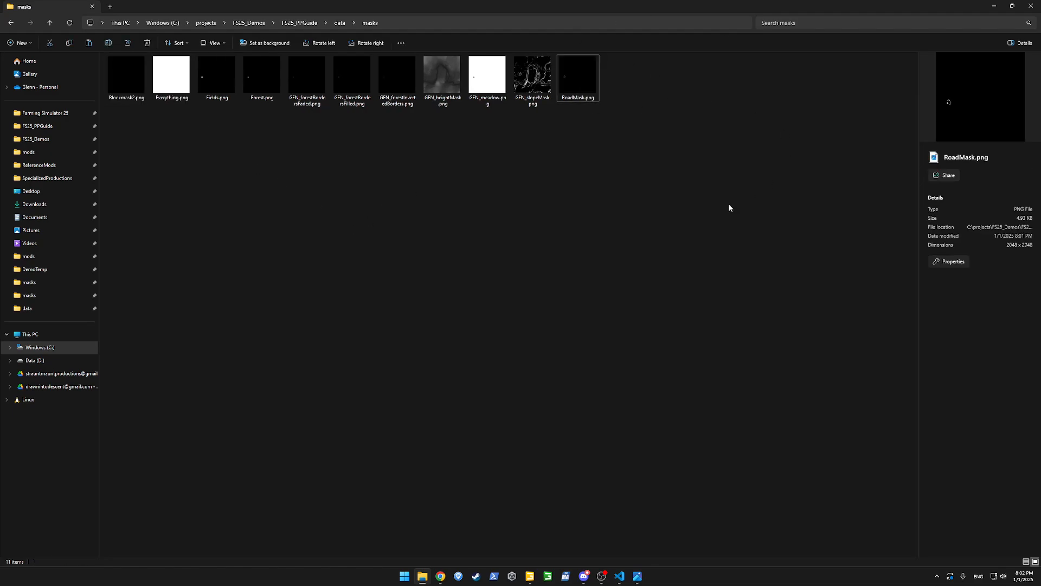
left_click(623, 316)
left_click(578, 87)
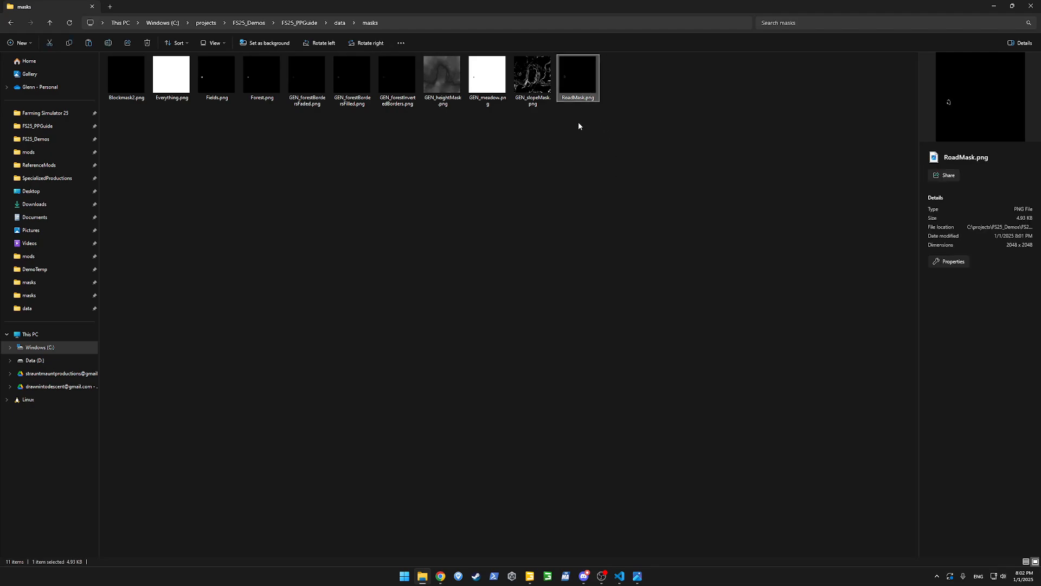
left_click(627, 265)
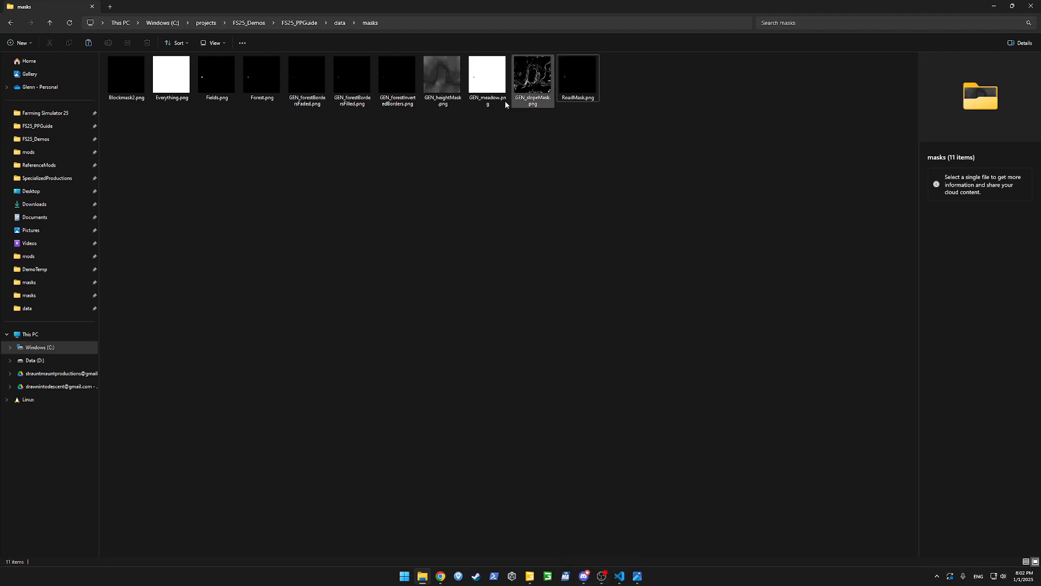
left_click(572, 91)
left_click(582, 102)
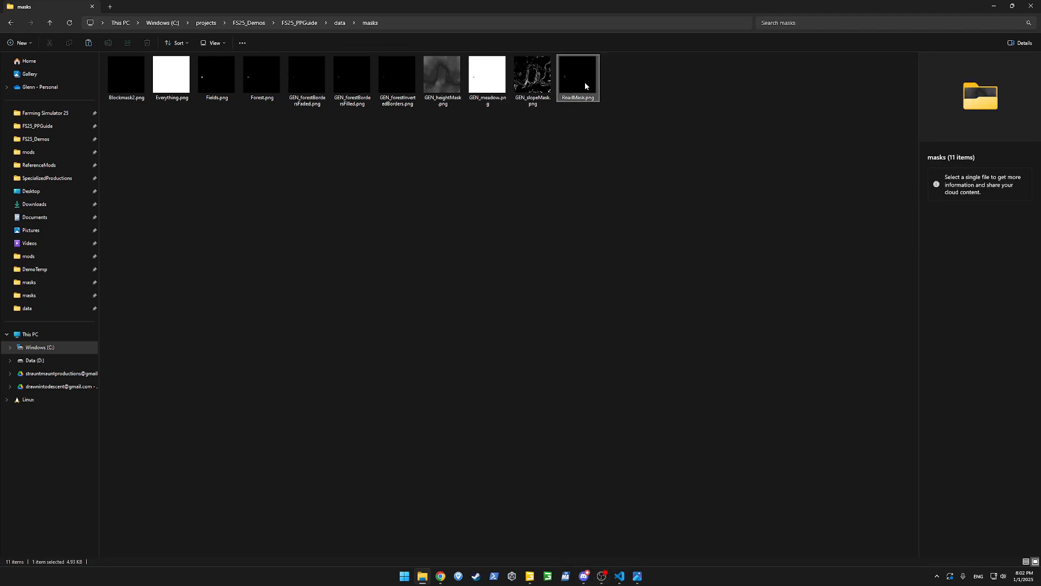
left_click(583, 83)
left_click(560, 166)
Switch to GIANTS Editor and add a procedural placement mask entry named RoadMask.
key("alt+Tab")
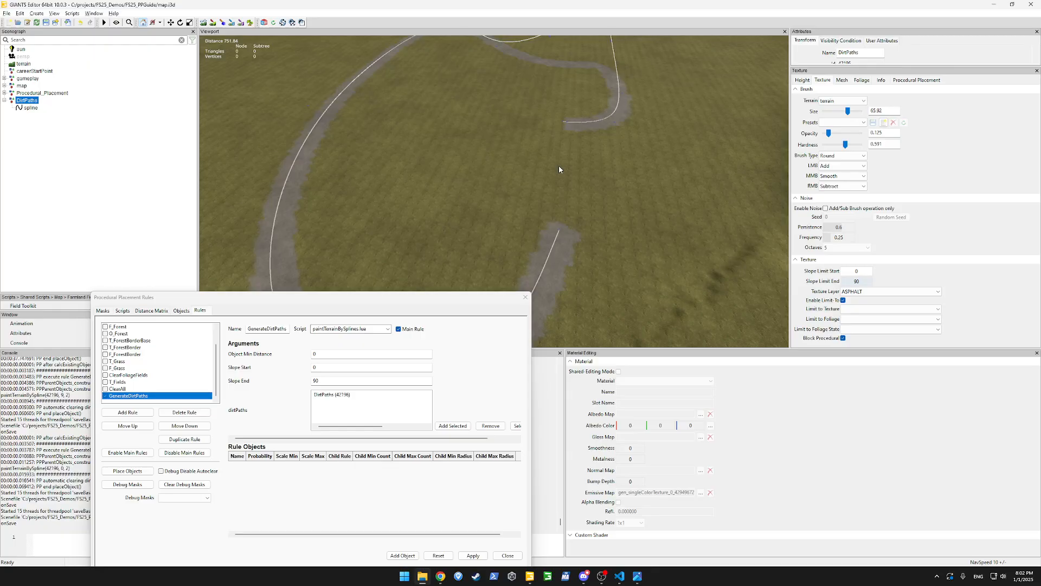
left_click_drag(340, 298, 535, 170)
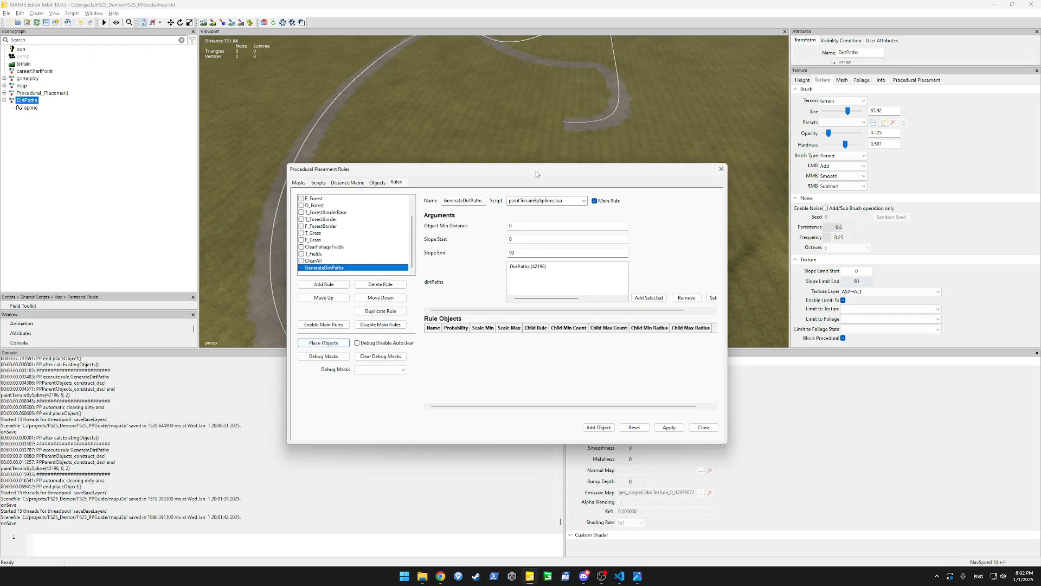
left_click(299, 183)
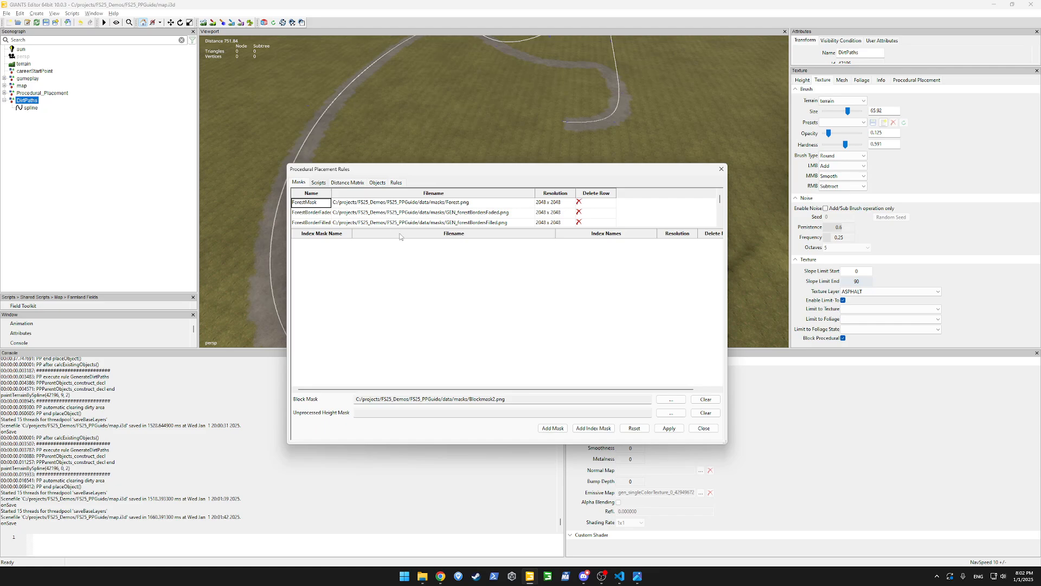
left_click_drag(407, 230, 418, 308)
left_click(553, 428)
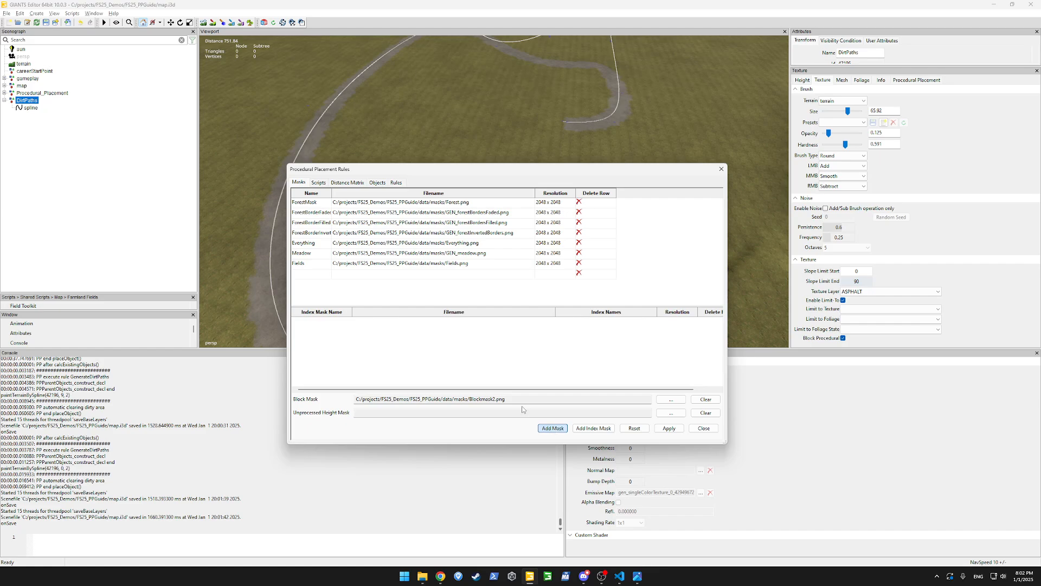
double_click(314, 274)
type("RoadMask")
Assign RoadMask.png from the masks folder to the RoadMask entry and apply the mask list.
double_click(361, 274)
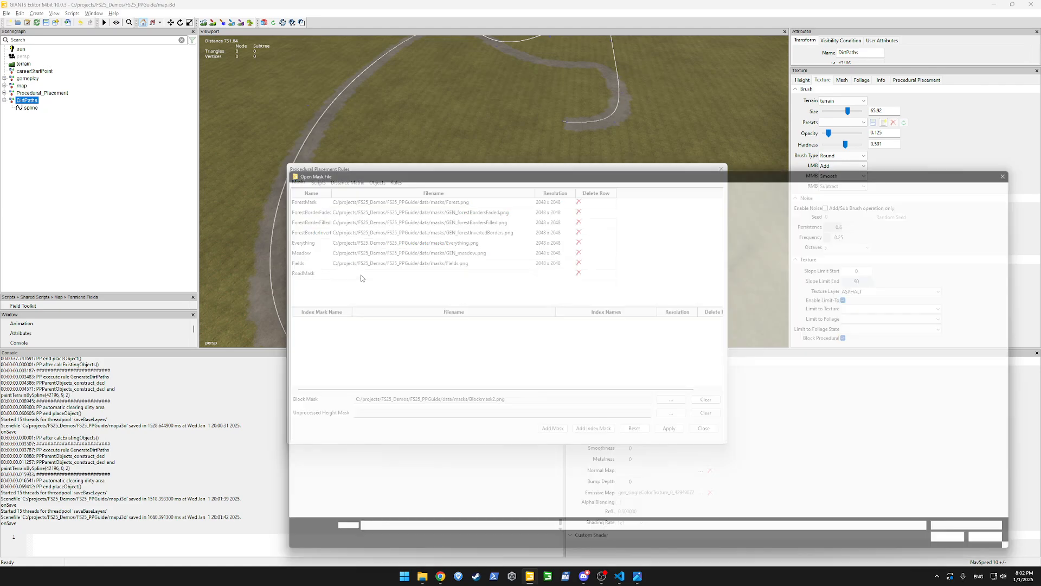
double_click(398, 230)
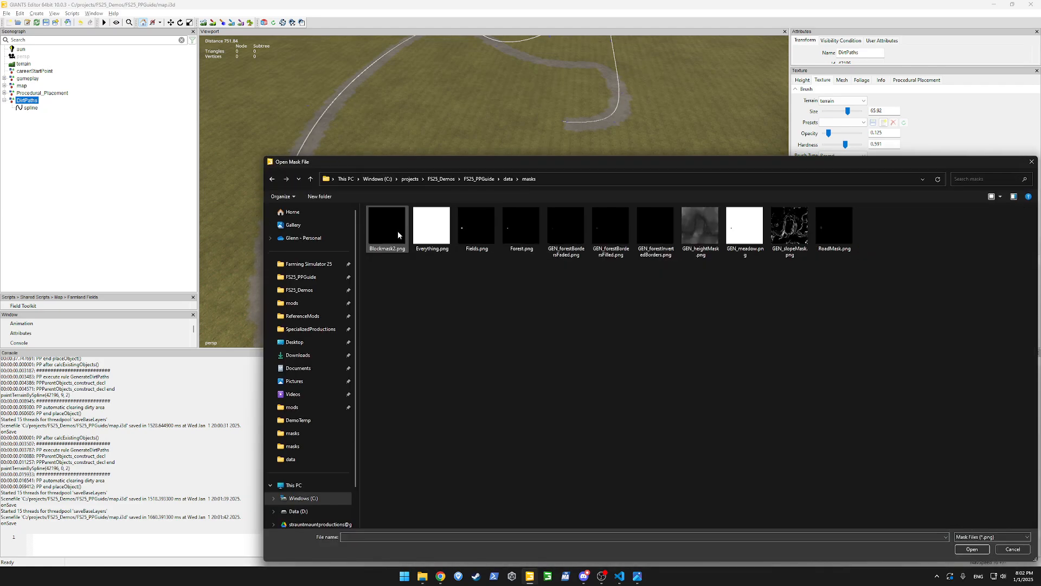
key("r")
double_click(842, 249)
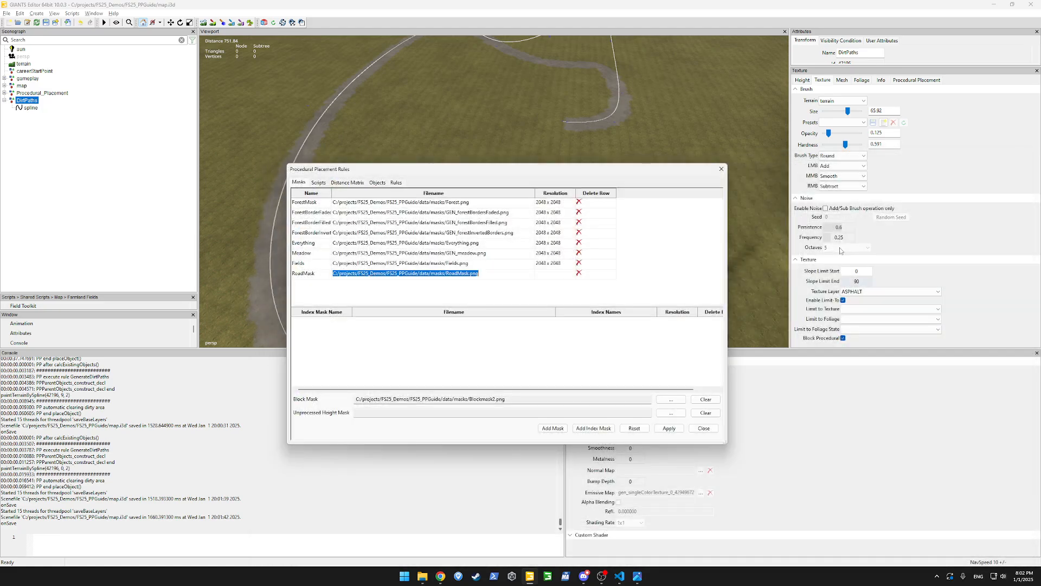
left_click_drag(534, 172, 484, 110)
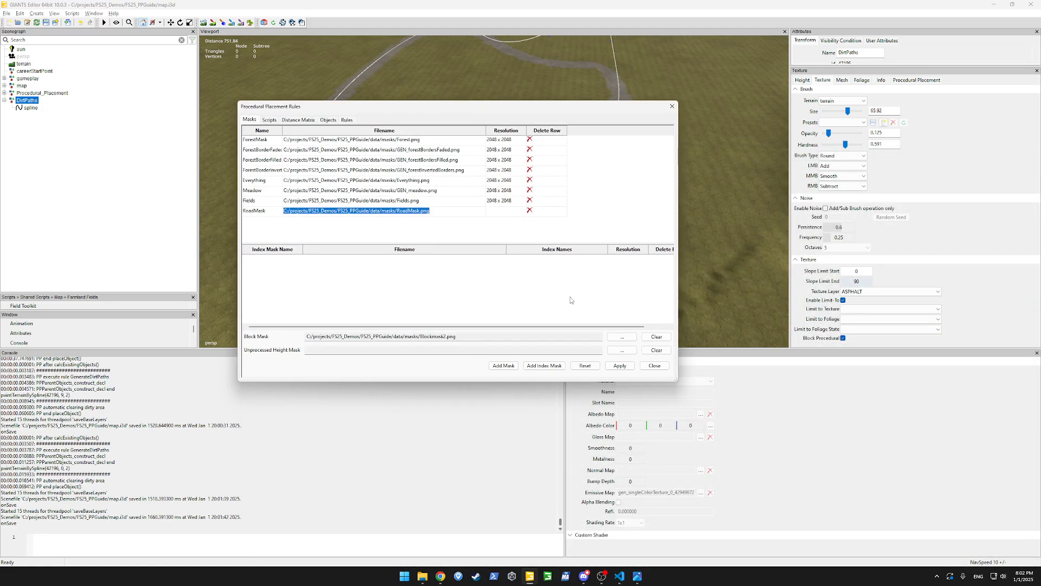
left_click(620, 366)
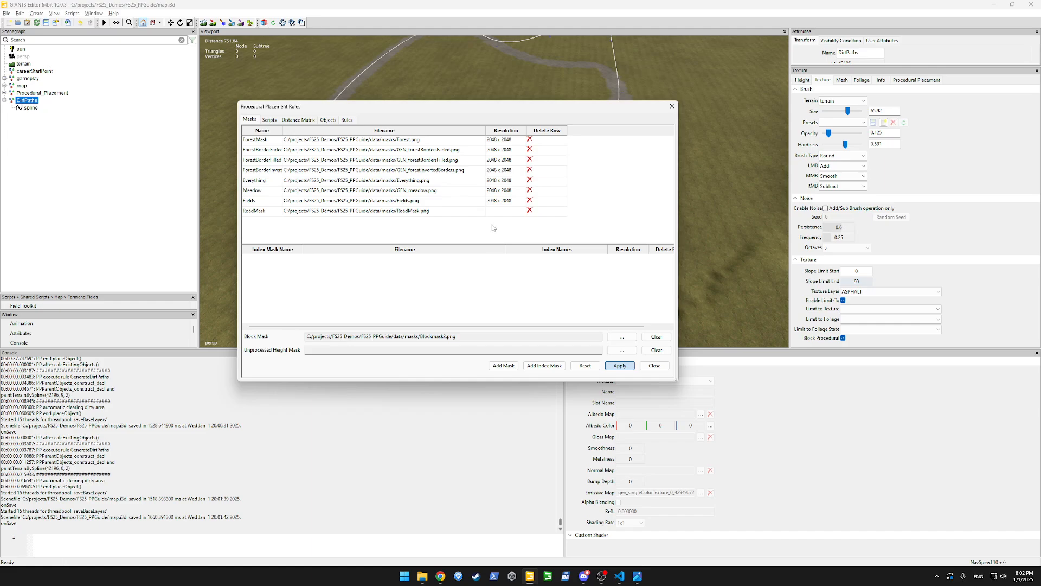
Open the PPGuideMaskGeneration.lua script for editing and locate its GEN_meadow block.
left_click(269, 119)
left_click(488, 132)
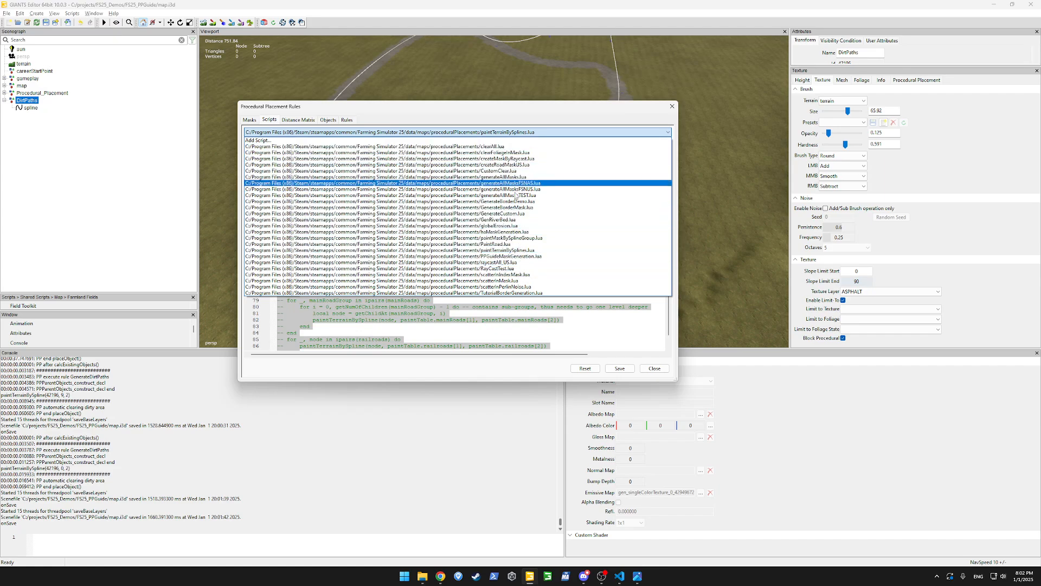
left_click(458, 256)
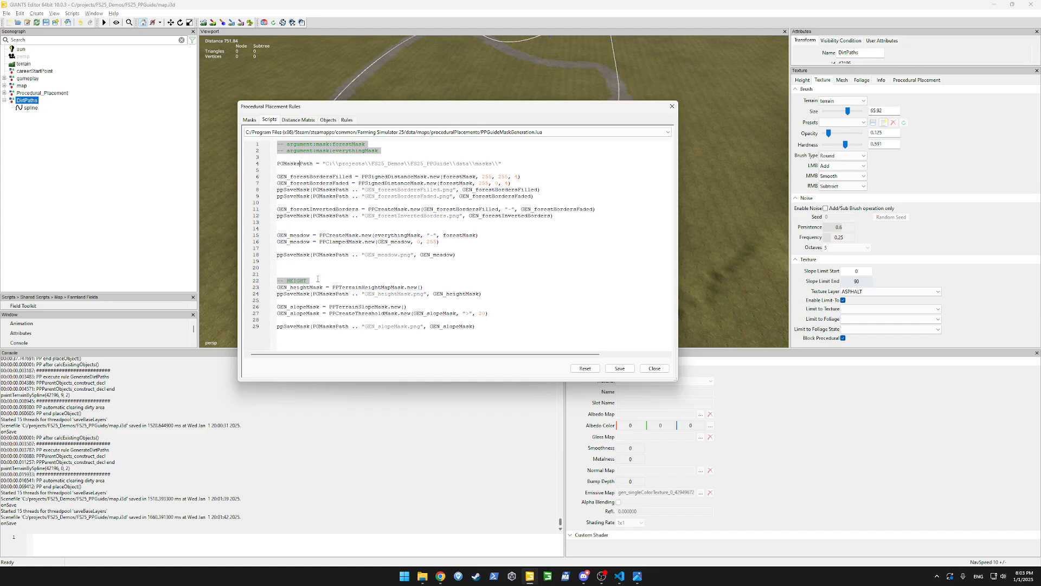
double_click(297, 209)
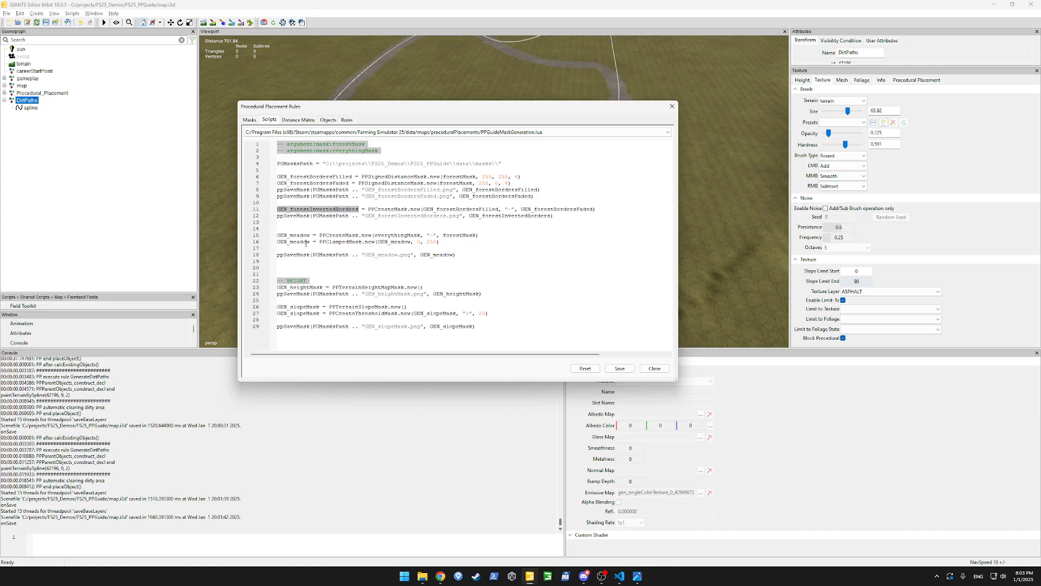
double_click(304, 235)
left_click(304, 243)
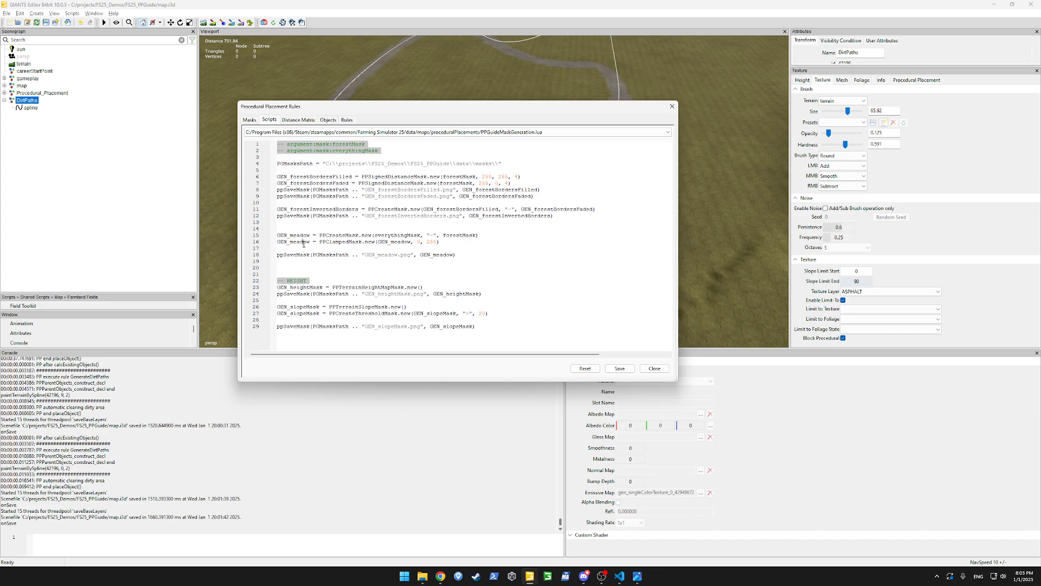
Duplicate the GEN_meadow create, clamp and save lines just above the HEIGHT section.
left_click_drag(472, 254, 277, 236)
key("ctrl+c")
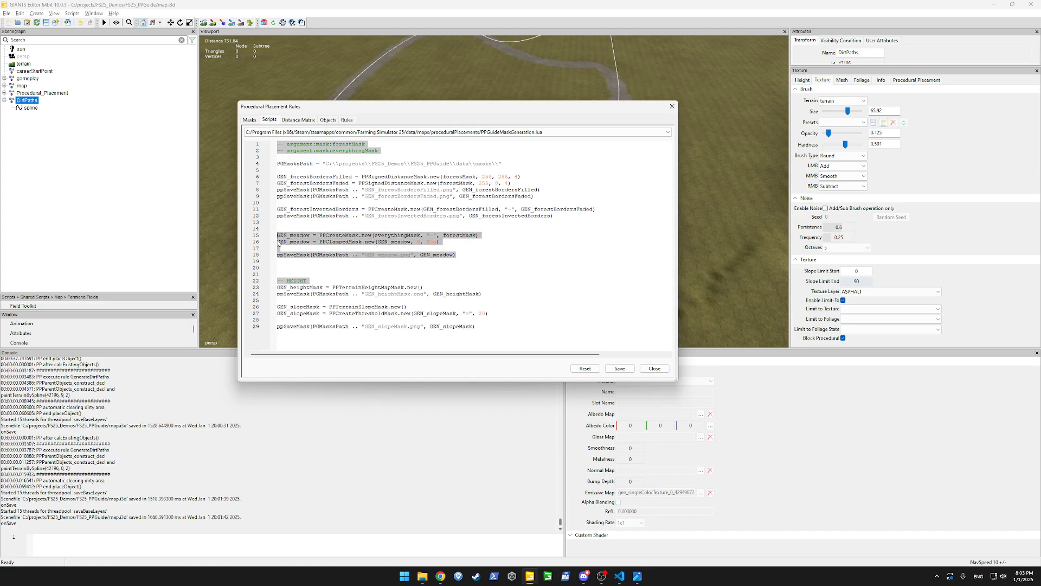
left_click(313, 270)
key("Return")
key("ctrl+v")
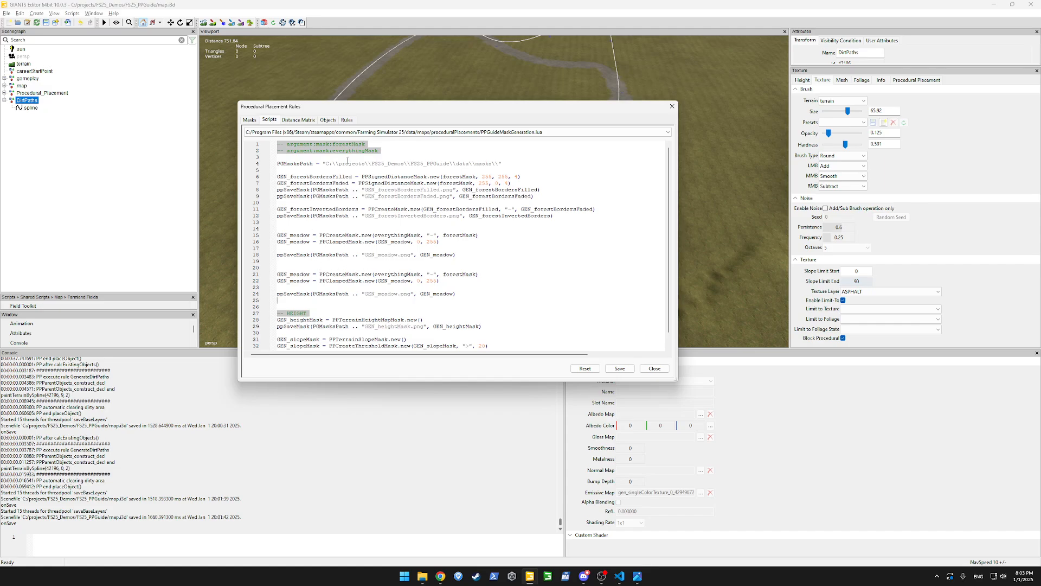
Make the duplicated block subtract roadMask from forestMask and declare roadMask as a mask argument at the script's head.
double_click(401, 275)
type("forestMask")
type("-- argument:mask:everythingMask")
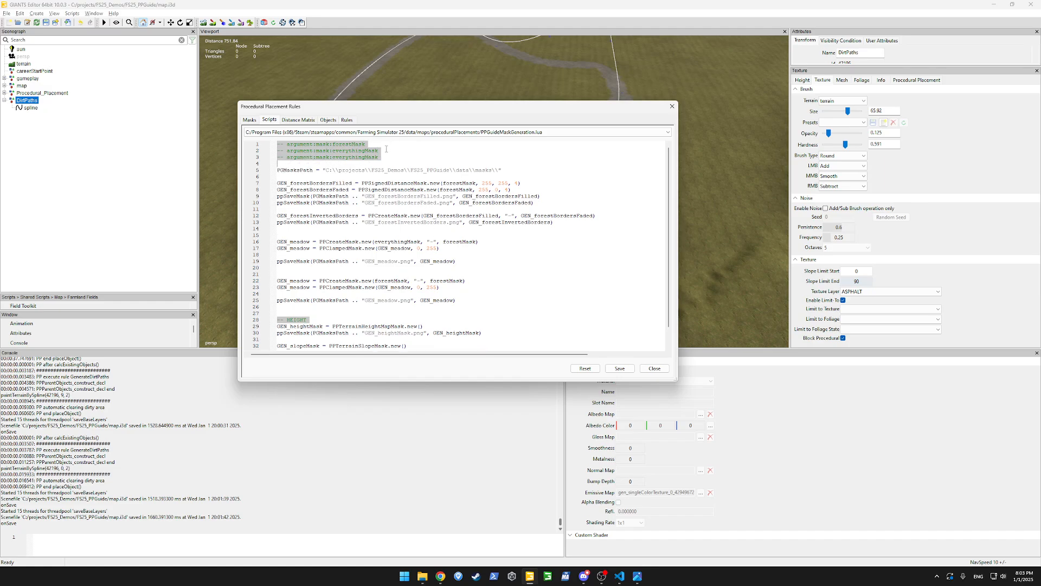
double_click(373, 159)
type("roadMask")
double_click(447, 281)
type("roadMask")
Replace GEN_meadow with GEN_forest in the duplicated block's create and clamp lines.
left_click_drag(291, 281, 304, 282)
type("forest")
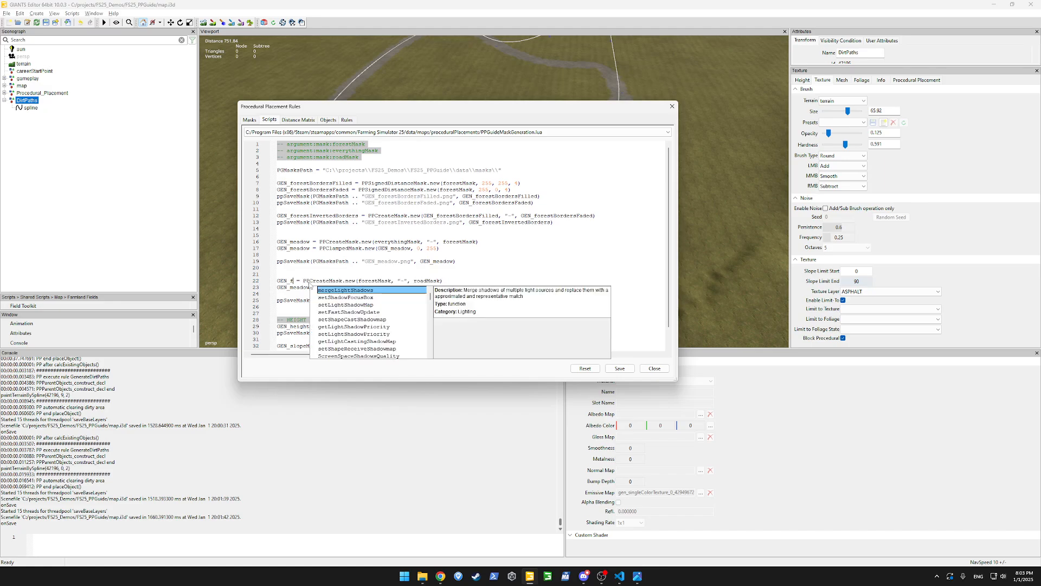
double_click(281, 282)
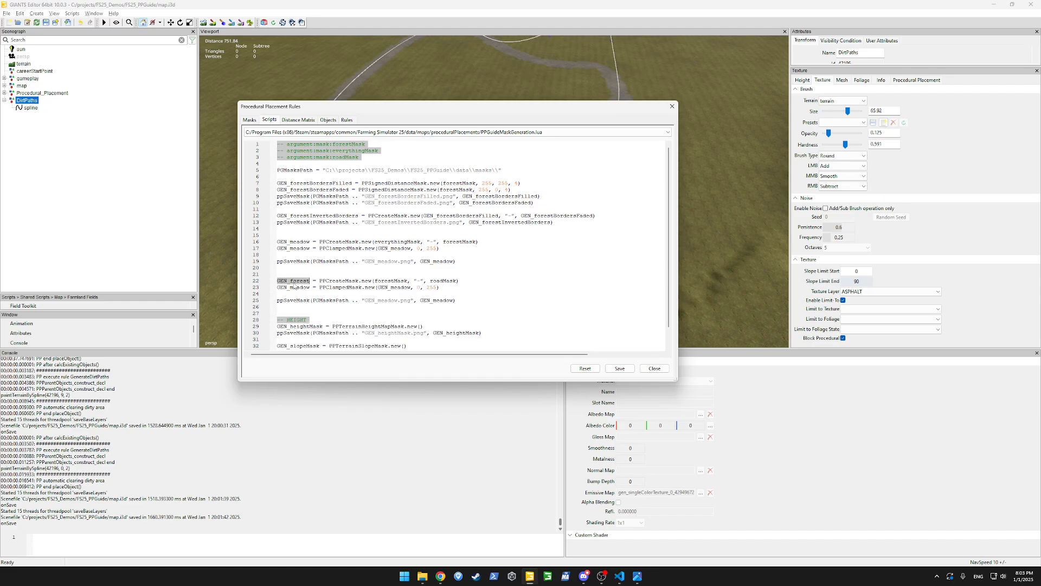
key("ctrl+c")
double_click(286, 288)
key("ctrl+v")
double_click(395, 287)
key("ctrl+v")
Close the gap above the duplicated save line, make it save GEN_forest as GEN_forest.png, and return to the placement rules.
left_click(373, 294)
key("BackSpace")
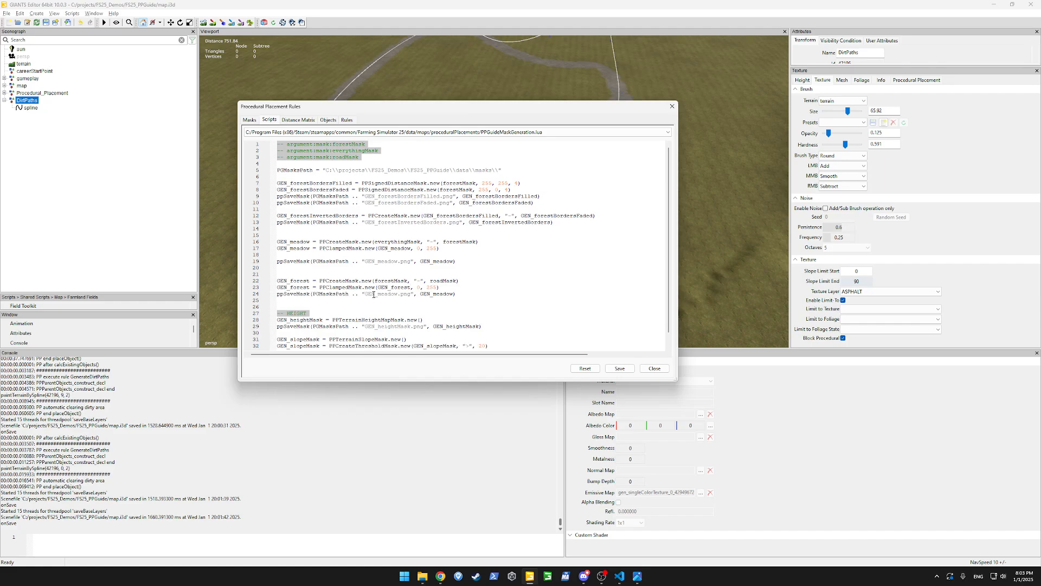
double_click(430, 294)
key("ctrl+v")
left_click_drag(378, 293, 386, 293)
type("forest")
left_click(489, 281)
left_click(347, 120)
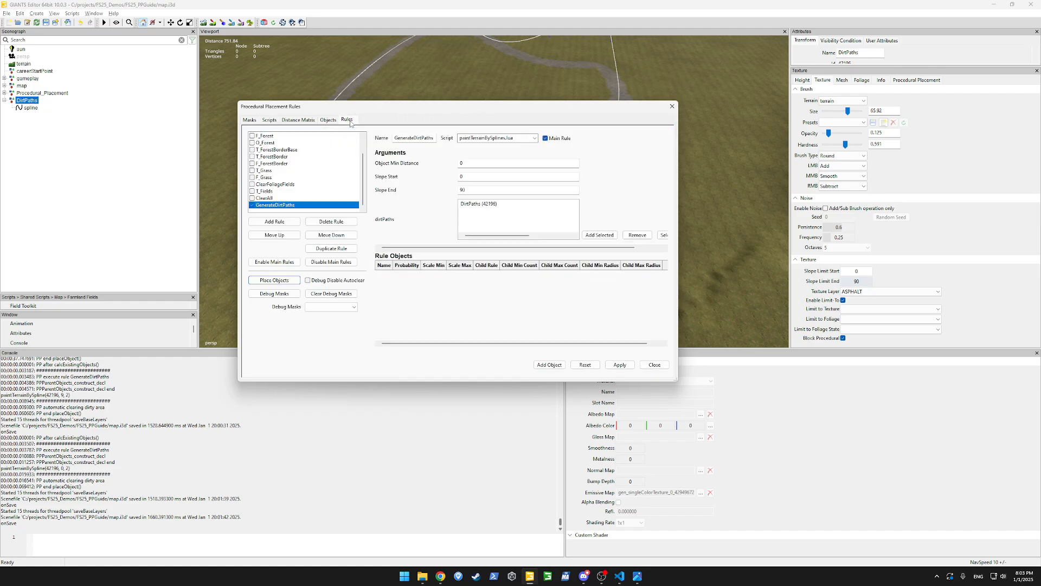
Make Generate Masks a main rule, assign RoadMask to its roadMask argument, and apply the change.
scroll(366, 171, "up", 1)
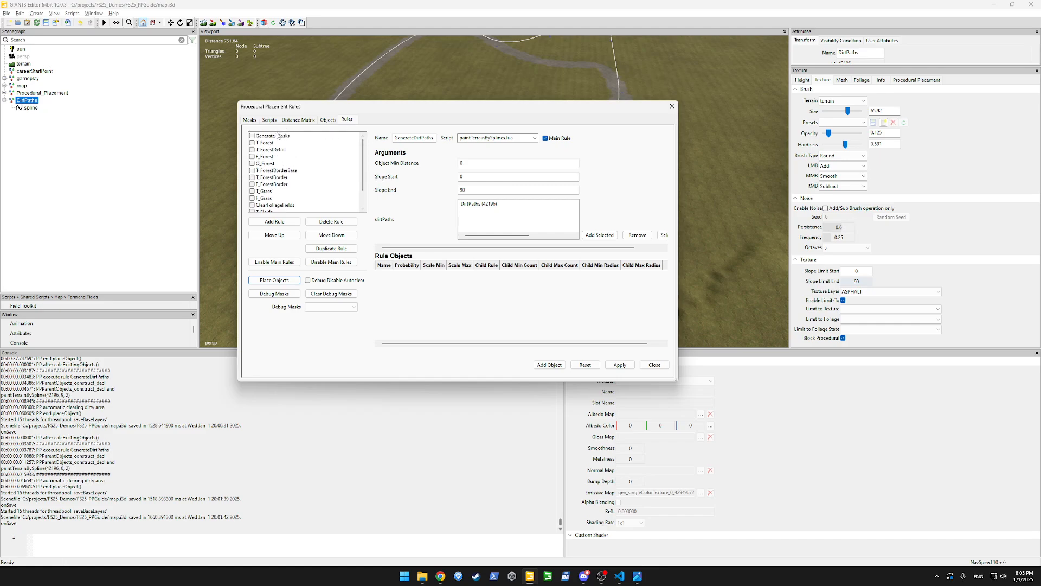
left_click(278, 136)
left_click(620, 364)
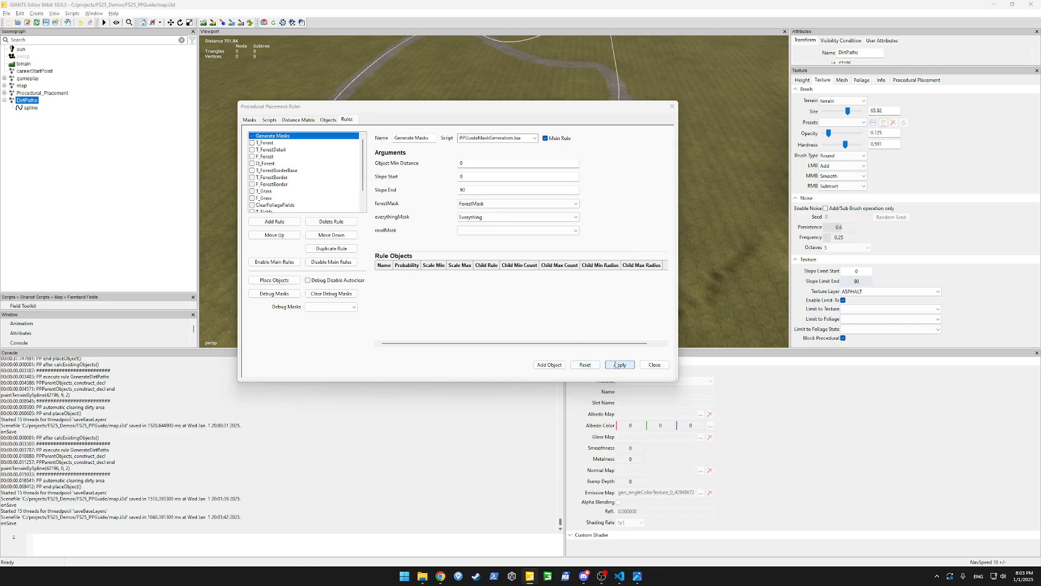
left_click(507, 245)
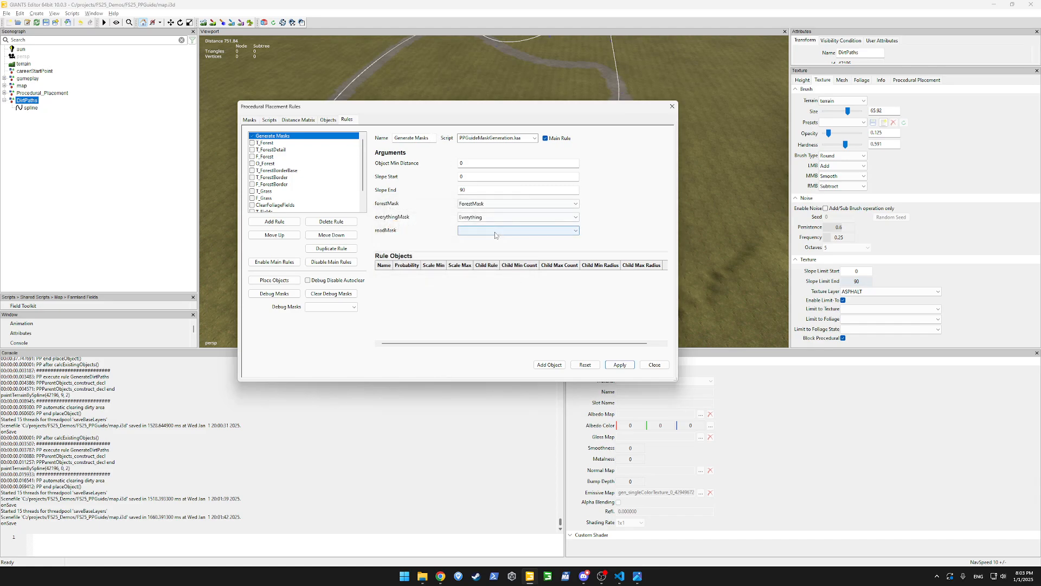
left_click(480, 230)
left_click(470, 281)
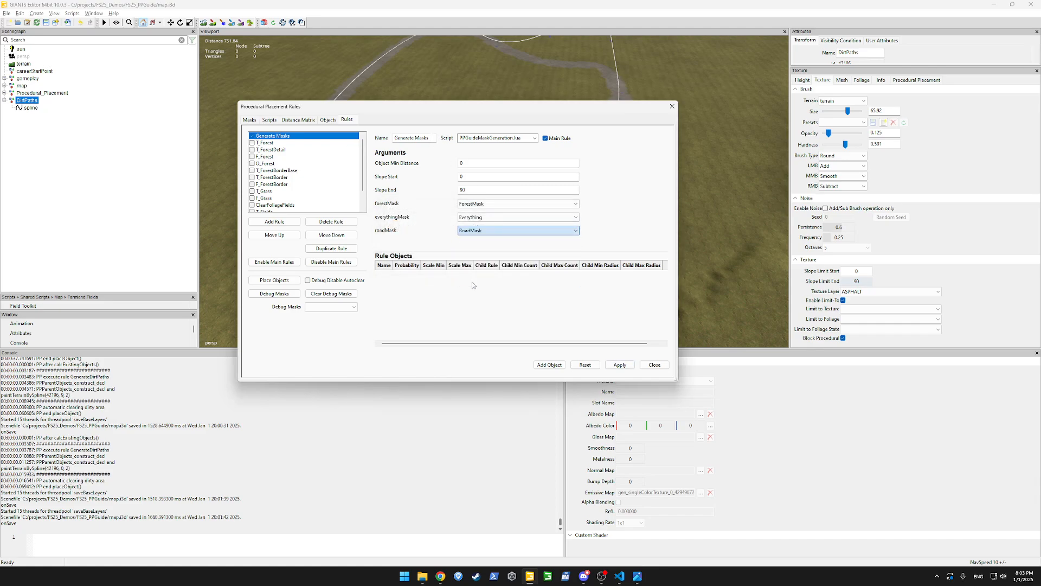
left_click(620, 365)
Take GenerateDirtPaths out of the main rules and run object placement with the Generate Masks rule.
scroll(364, 150, "down", 1)
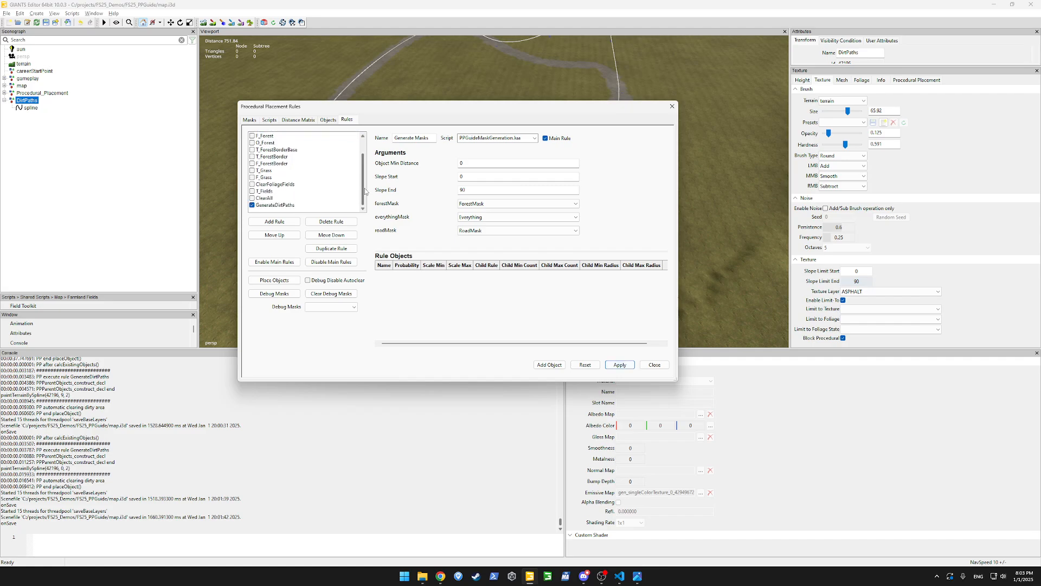
left_click(287, 205)
left_click(564, 139)
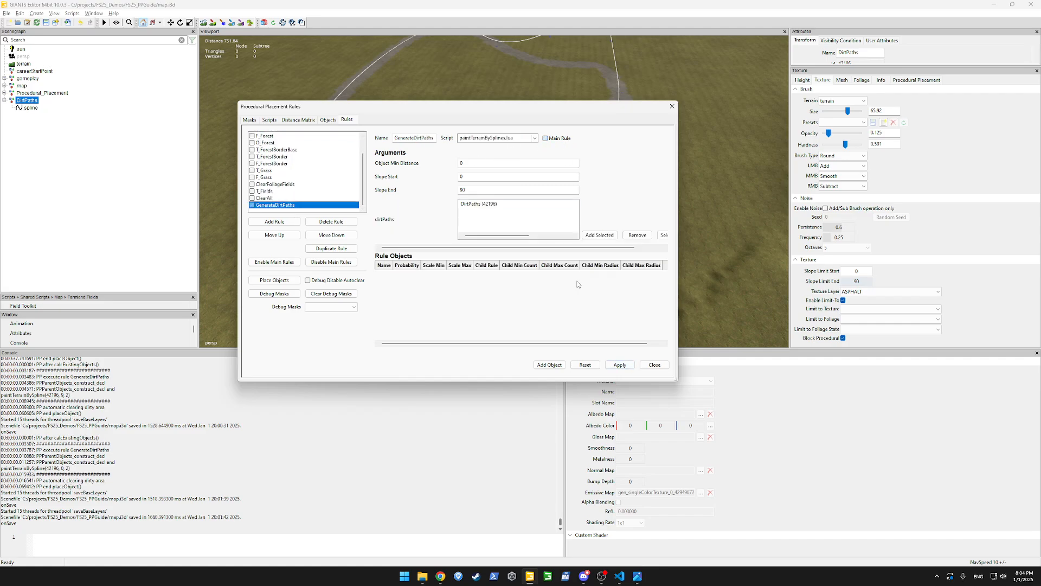
left_click(620, 365)
scroll(362, 174, "up", 2)
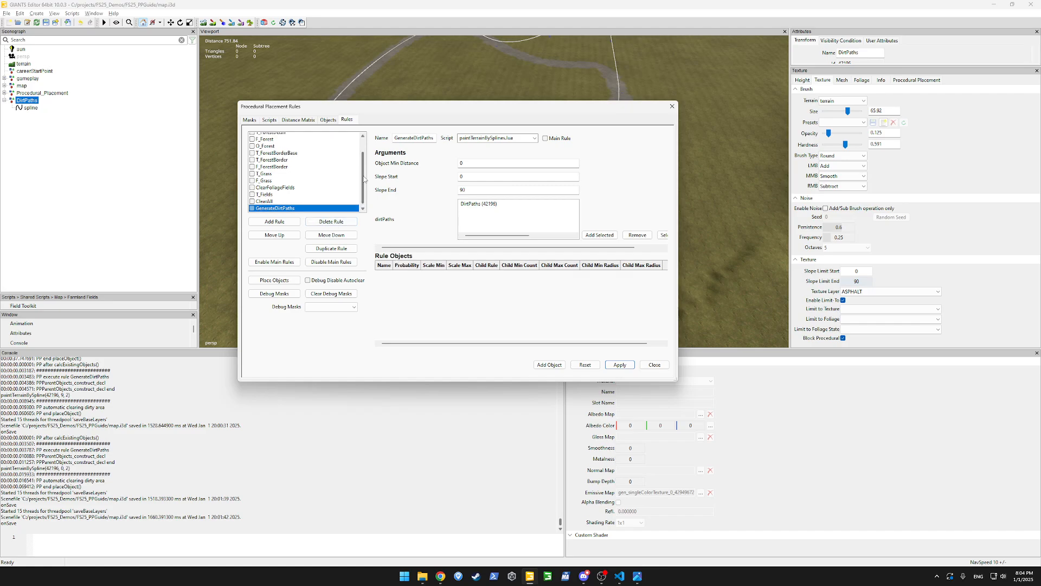
left_click(276, 136)
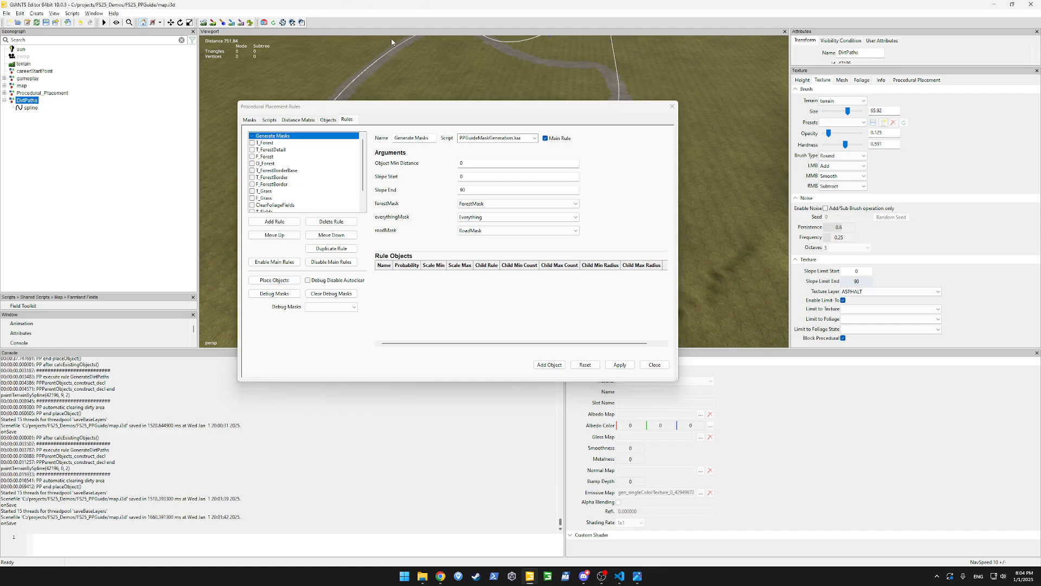
left_click(274, 280)
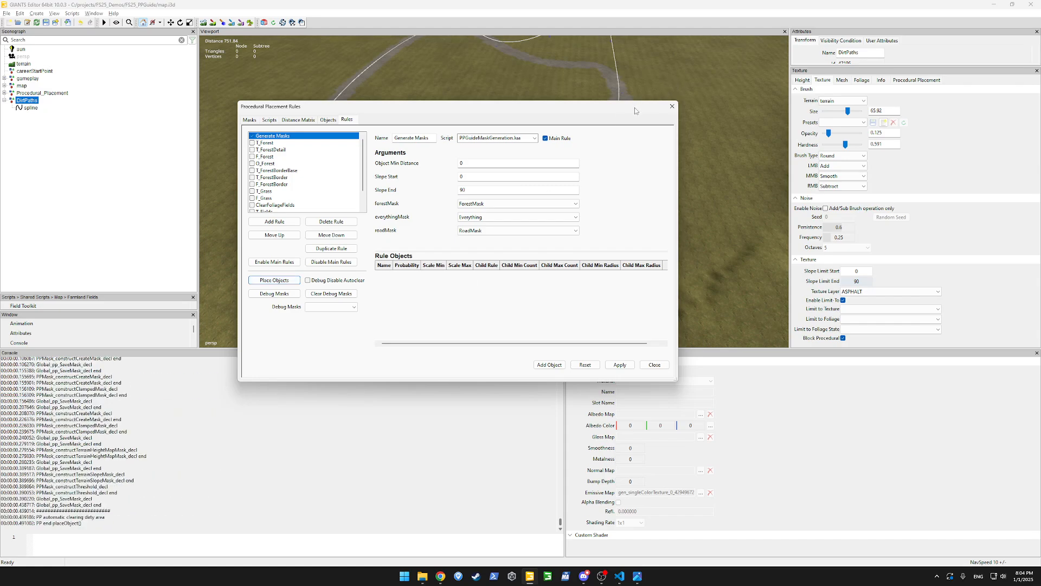
View the generated GEN_forest.png in the masks folder and return to the placement rules.
left_click_drag(635, 111, 588, 121)
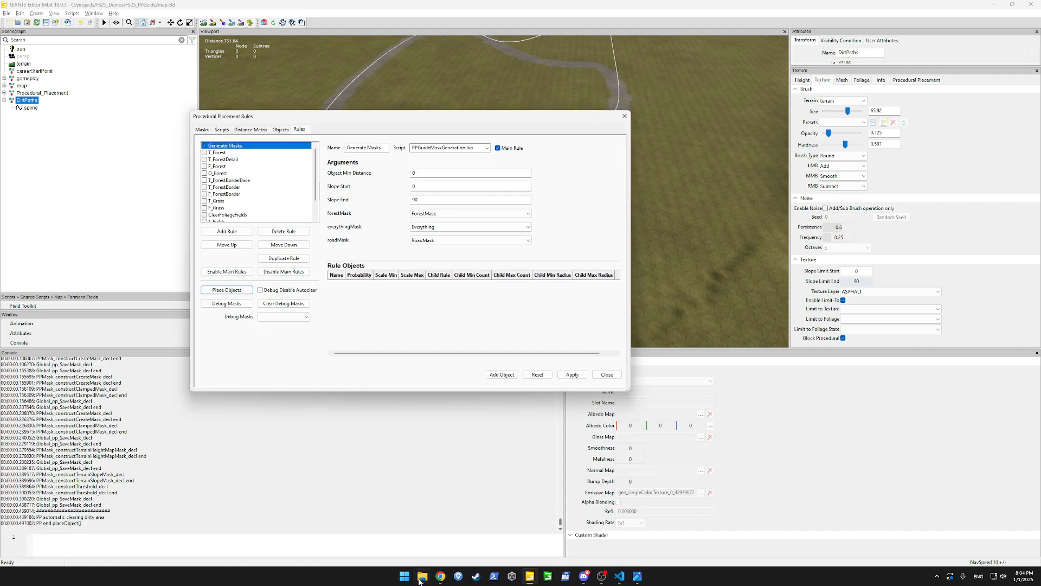
mouse_move(421, 577)
left_click(418, 535)
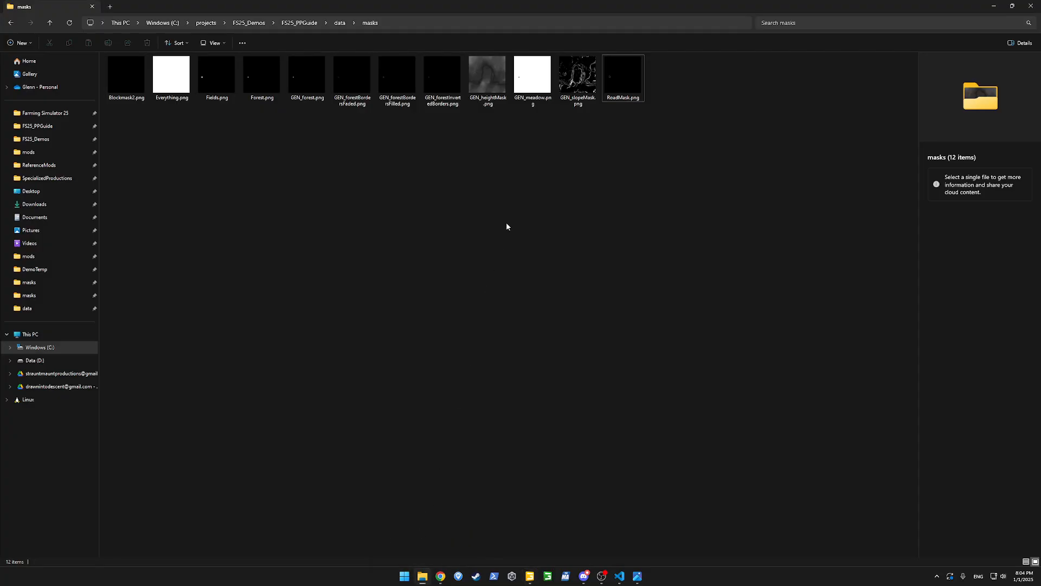
key("g")
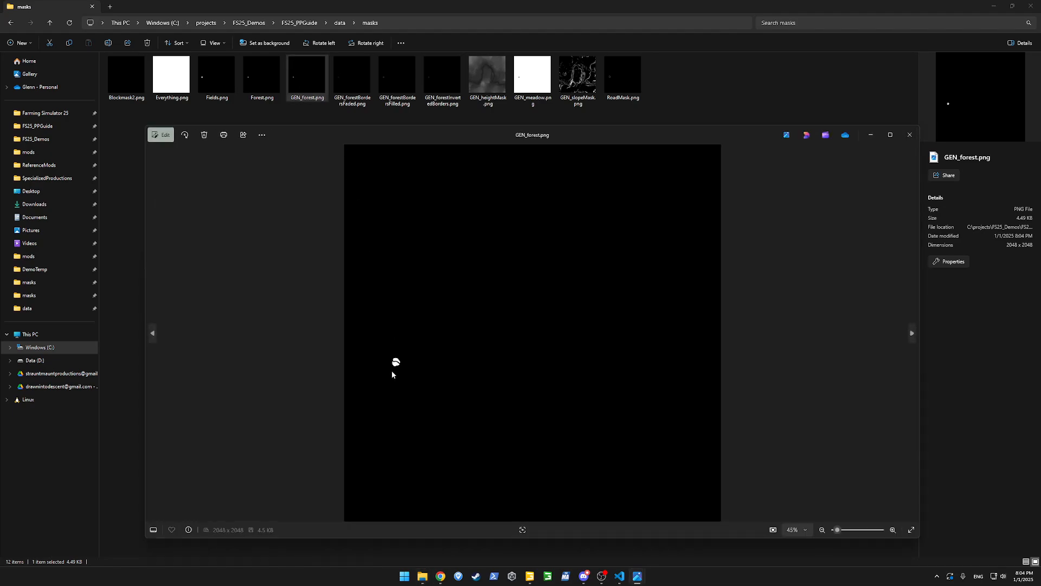
left_click(909, 134)
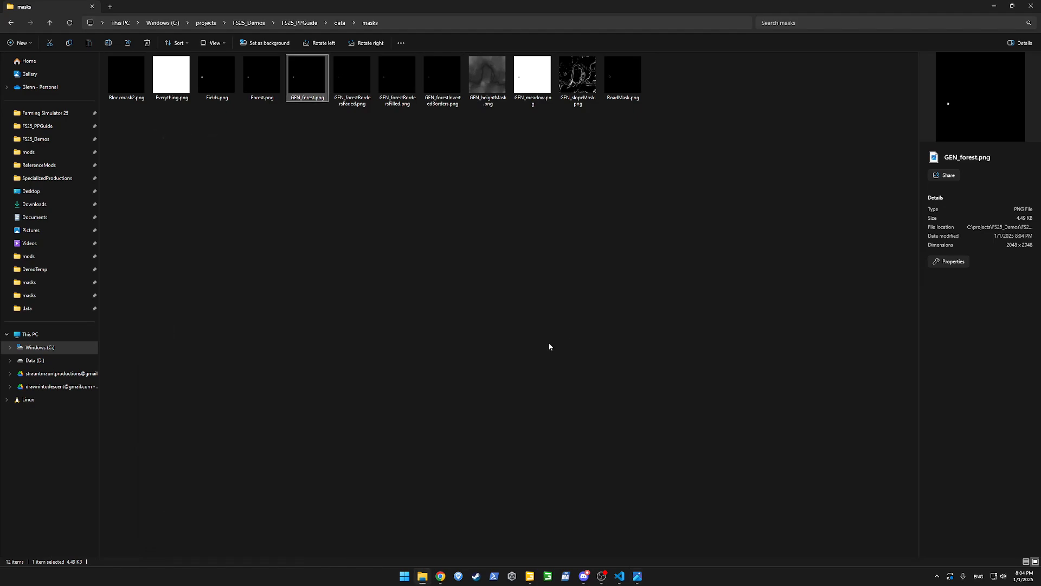
left_click(548, 343)
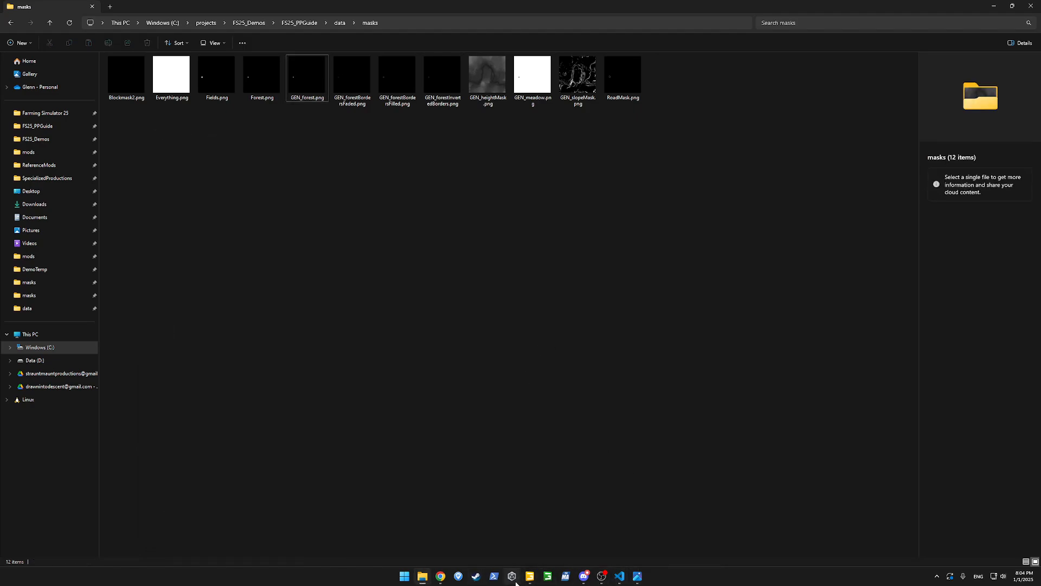
left_click(506, 525)
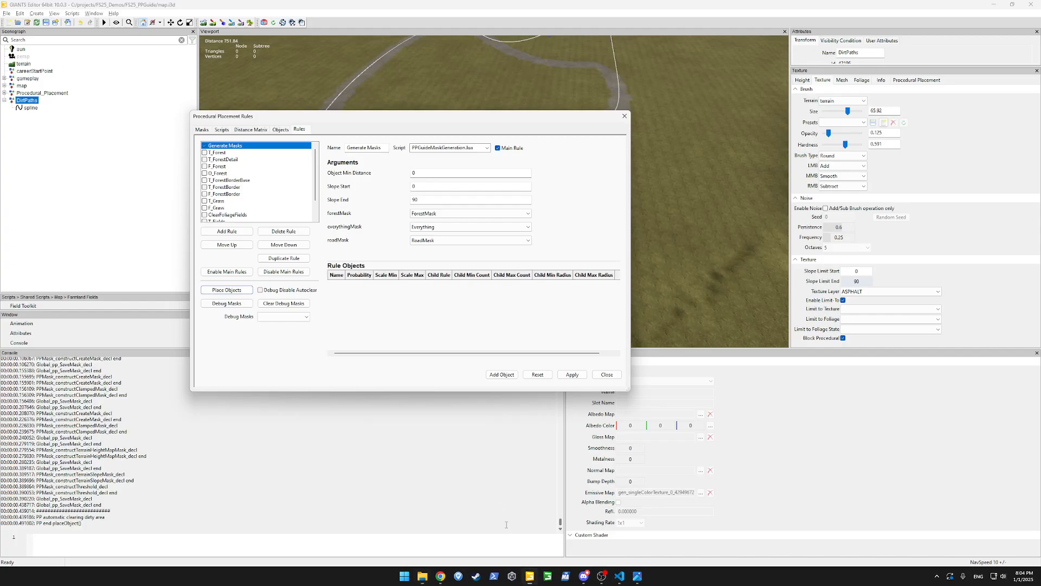
Add a mask entry named GenForestMask that uses the GEN_forest.png file.
left_click(202, 130)
left_click(470, 377)
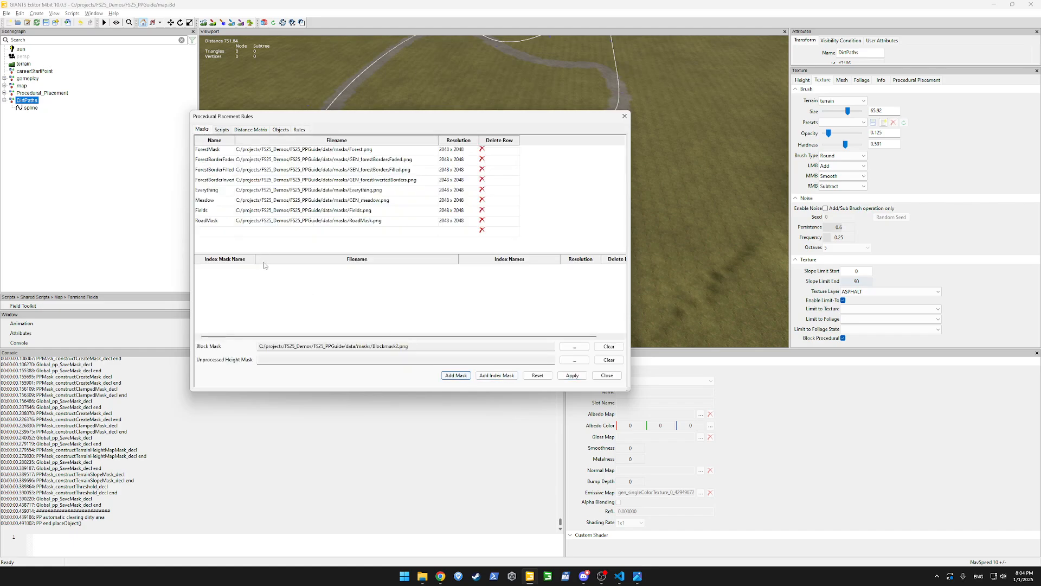
double_click(212, 232)
type("GenForestMask")
key("Return")
double_click(298, 232)
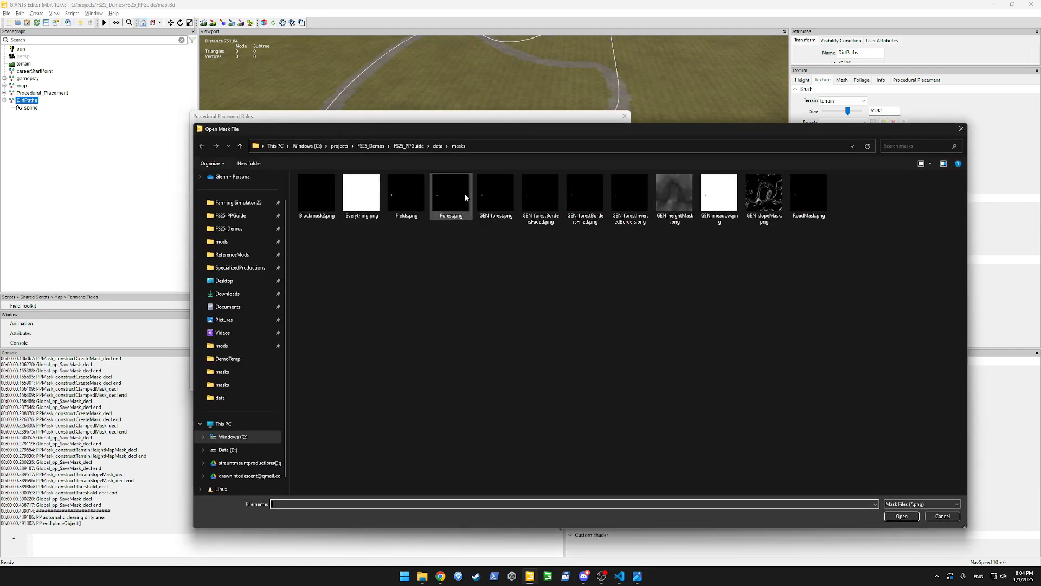
double_click(495, 195)
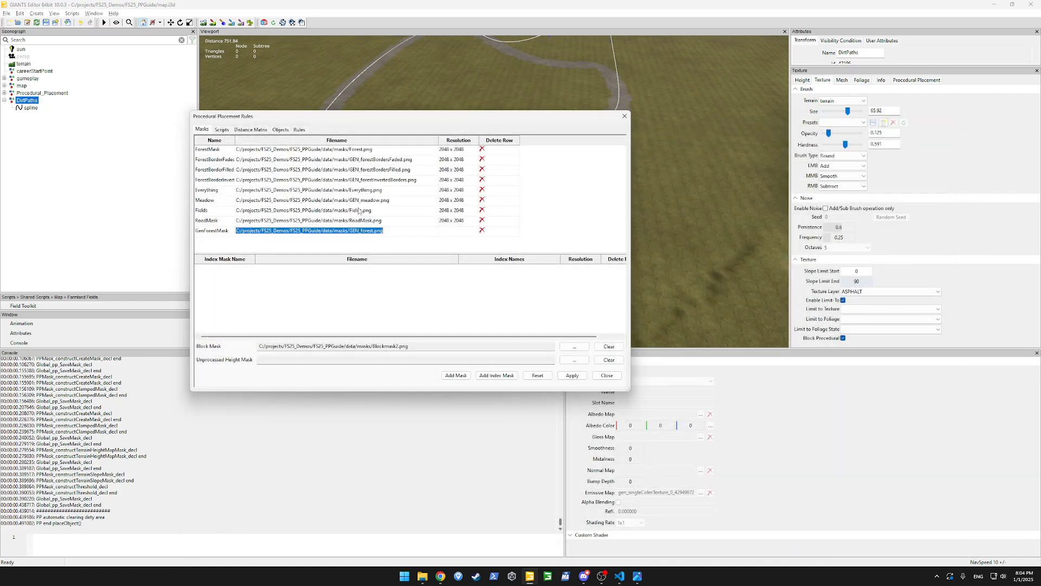
Rename the new mask entry to Gen_ForestMask and apply the mask list.
double_click(205, 232)
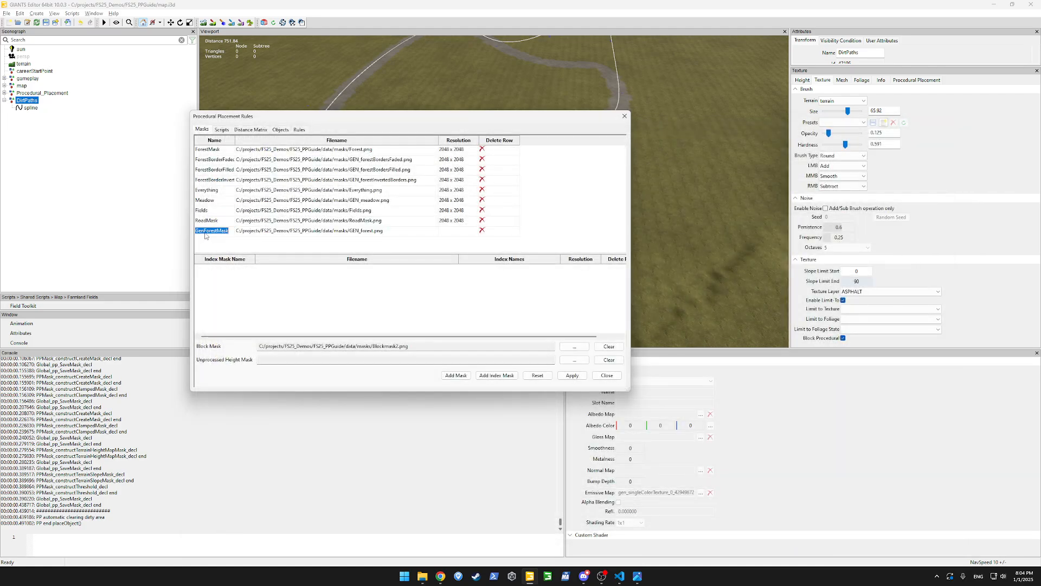
left_click(204, 232)
type("_")
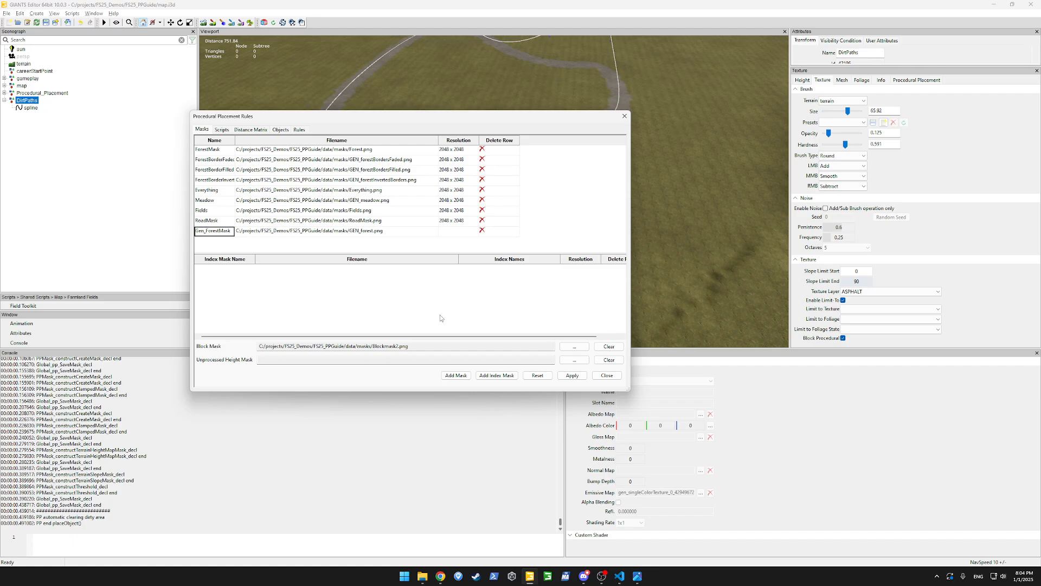
left_click(572, 375)
Enable T_Forest and T_ForestDetail as main rules and set the mask of both to Gen_ForestMask.
left_click(299, 130)
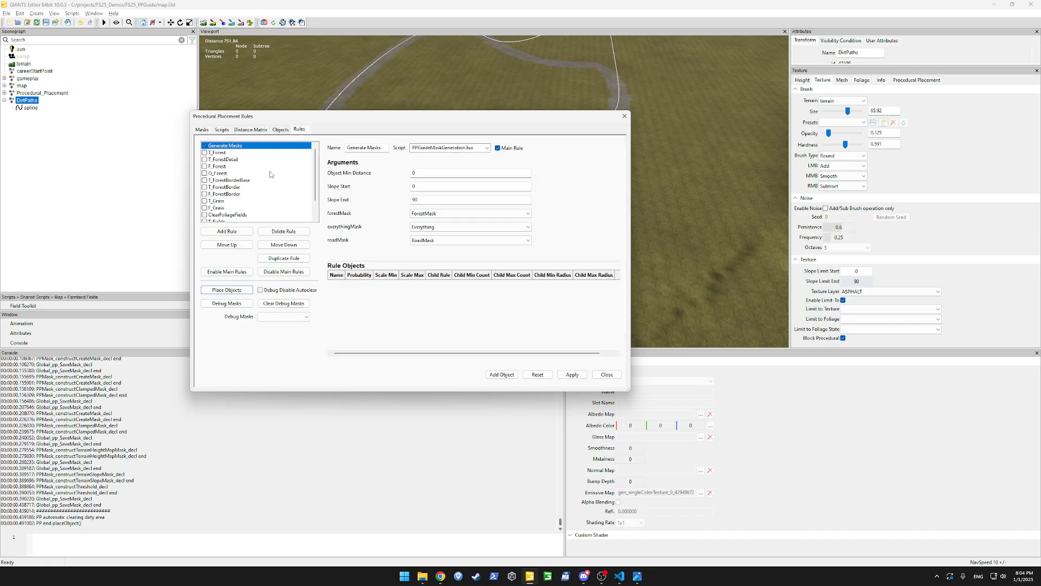
left_click(229, 154)
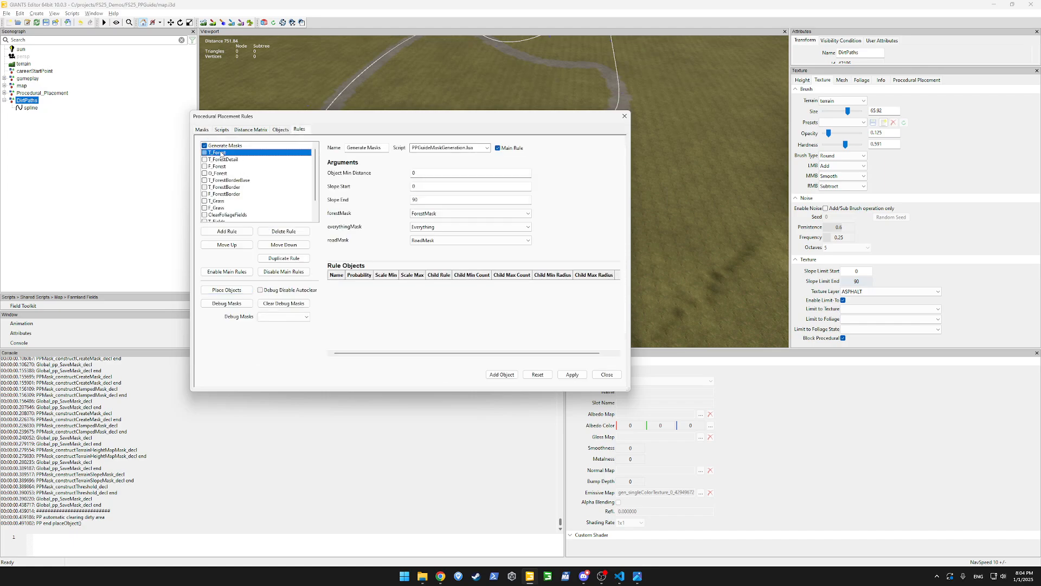
left_click(439, 215)
left_click(429, 270)
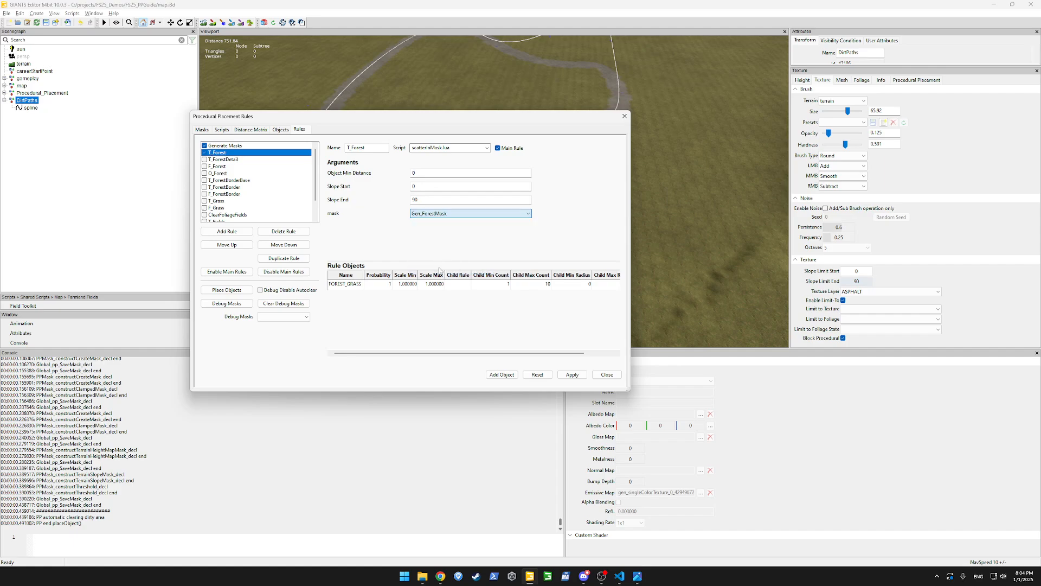
left_click(229, 160)
left_click(440, 214)
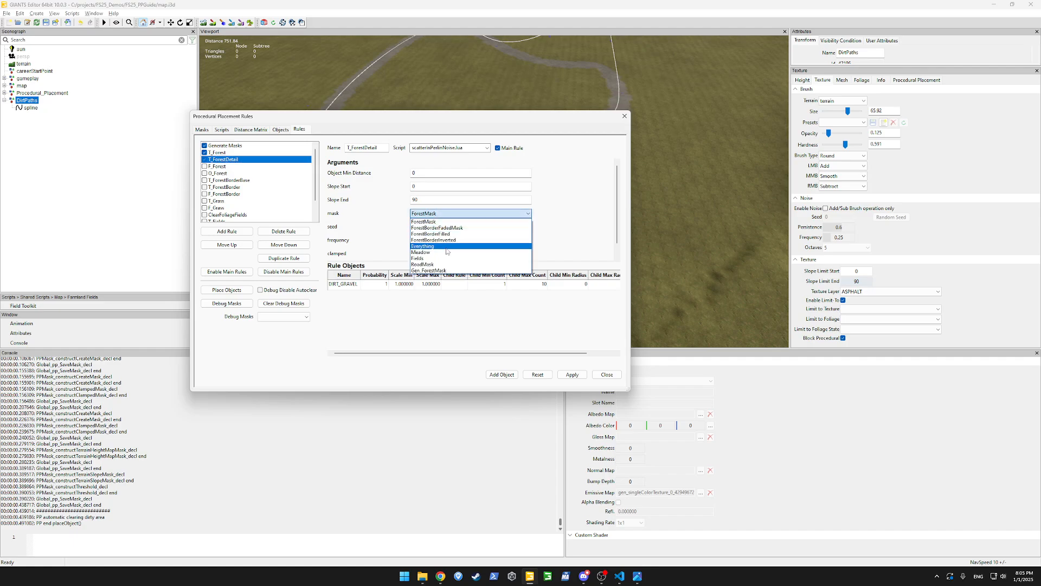
left_click(448, 270)
left_click(572, 374)
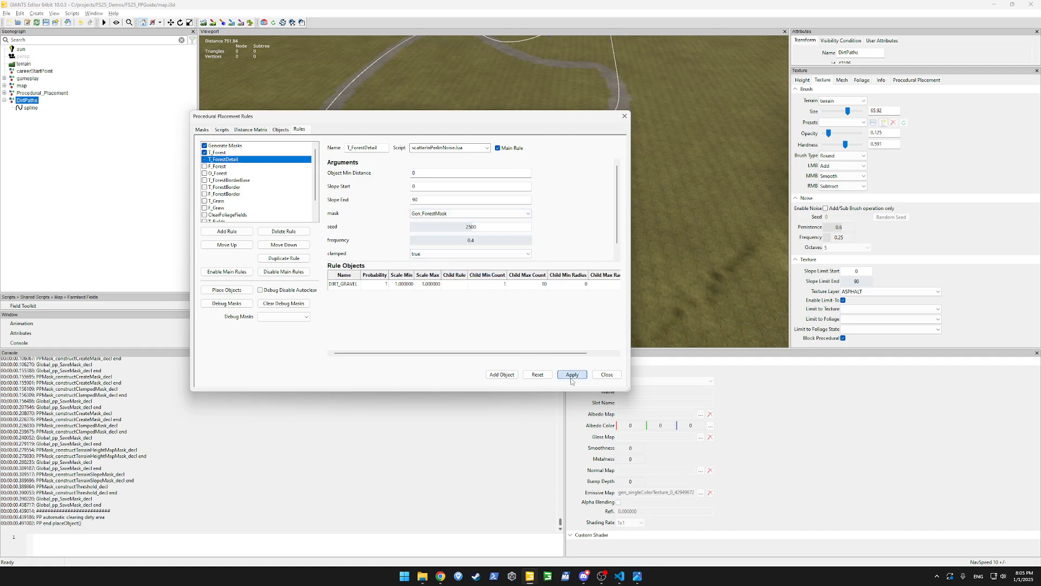
left_click(204, 159)
Enable F_Forest, O_Forest and T_ForestBorderBase as main rules, with Gen_ForestMask as the mask of F_Forest and O_Forest.
left_click(219, 166)
left_click(466, 214)
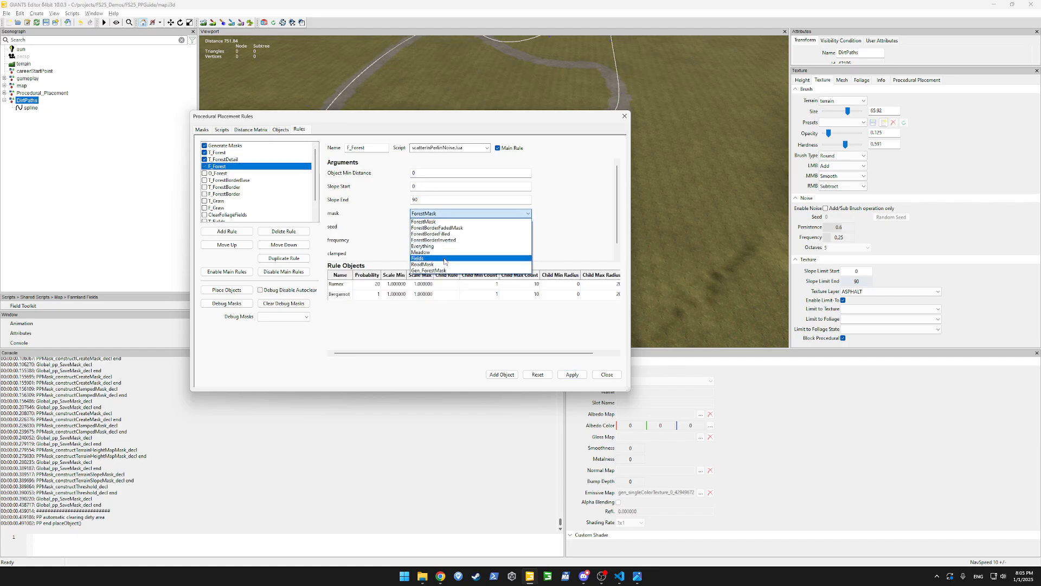
left_click(443, 270)
left_click(572, 375)
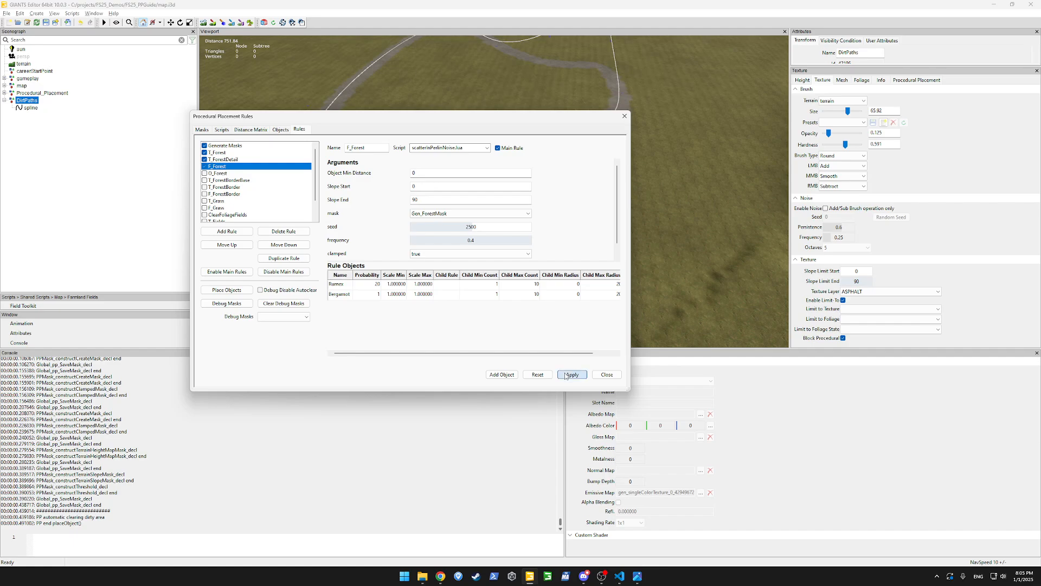
left_click(251, 174)
left_click(467, 214)
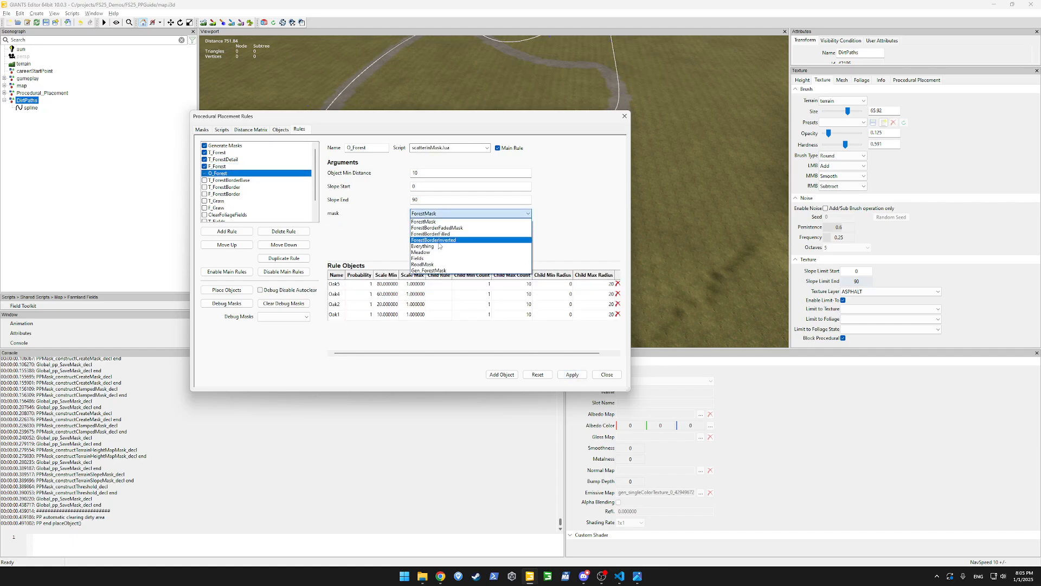
left_click(440, 270)
left_click(572, 374)
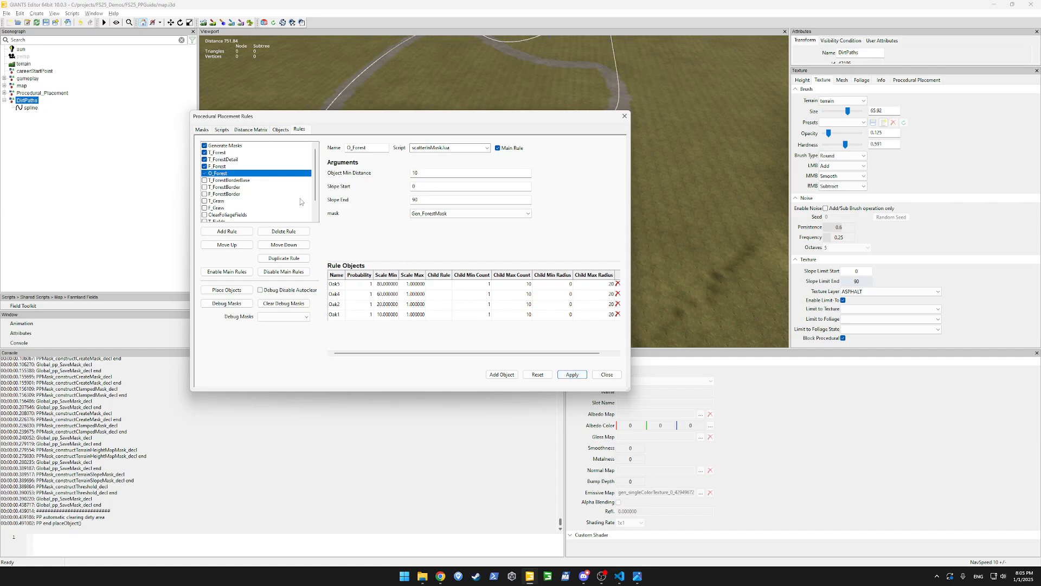
left_click(243, 180)
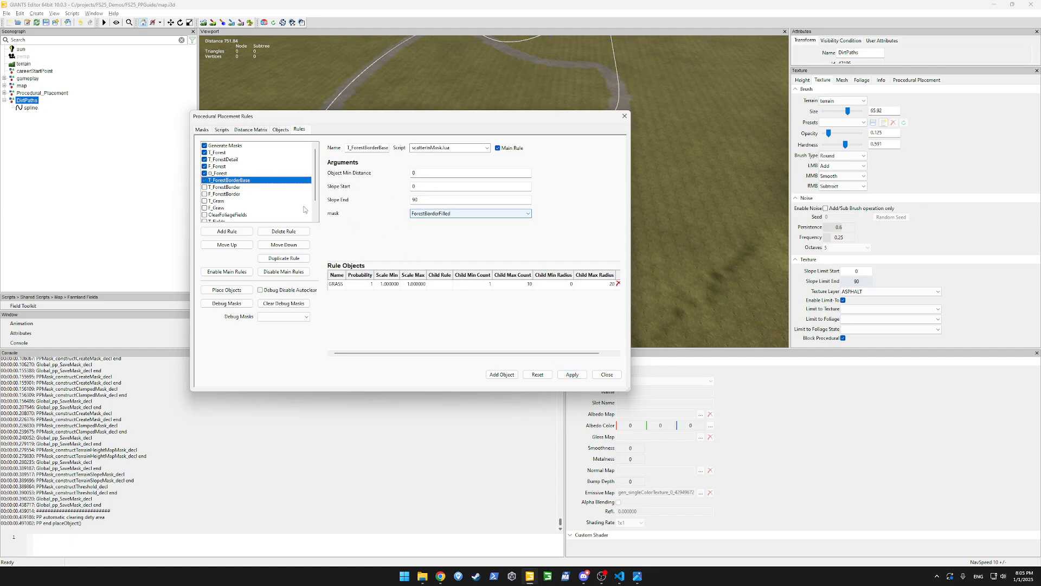
Move the three GEN_forest create, clamp and save lines in the mask generation script above the forest border lines.
left_click(221, 129)
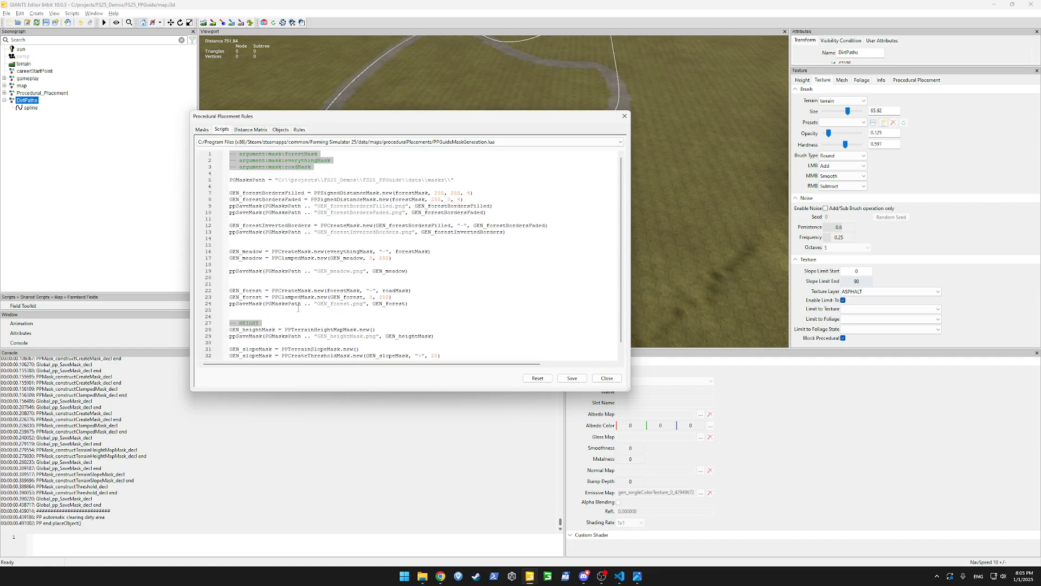
left_click(291, 278)
left_click_drag(411, 304, 215, 289)
key("ctrl+c")
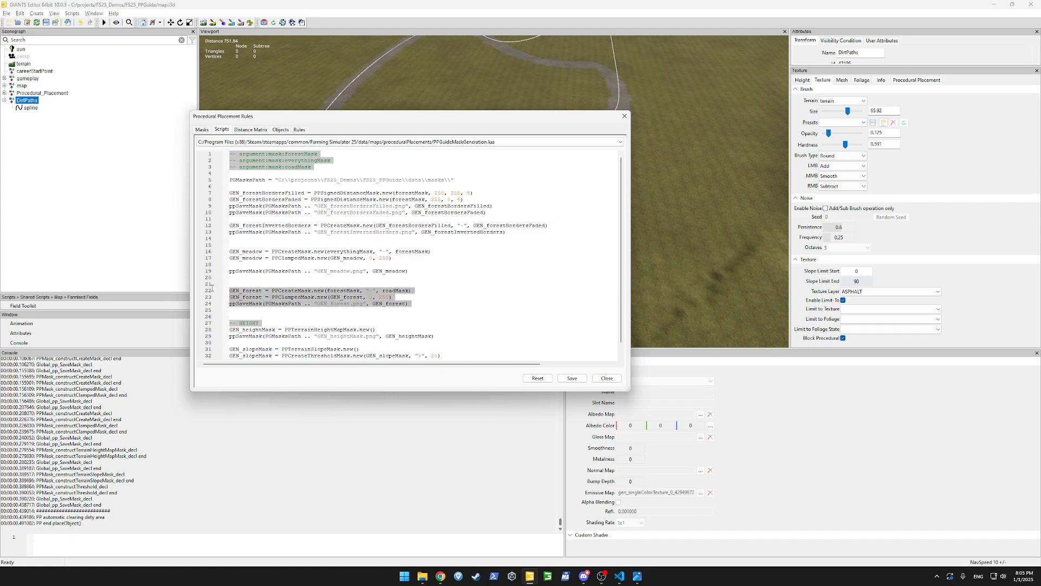
key("Delete")
key("ctrl+v")
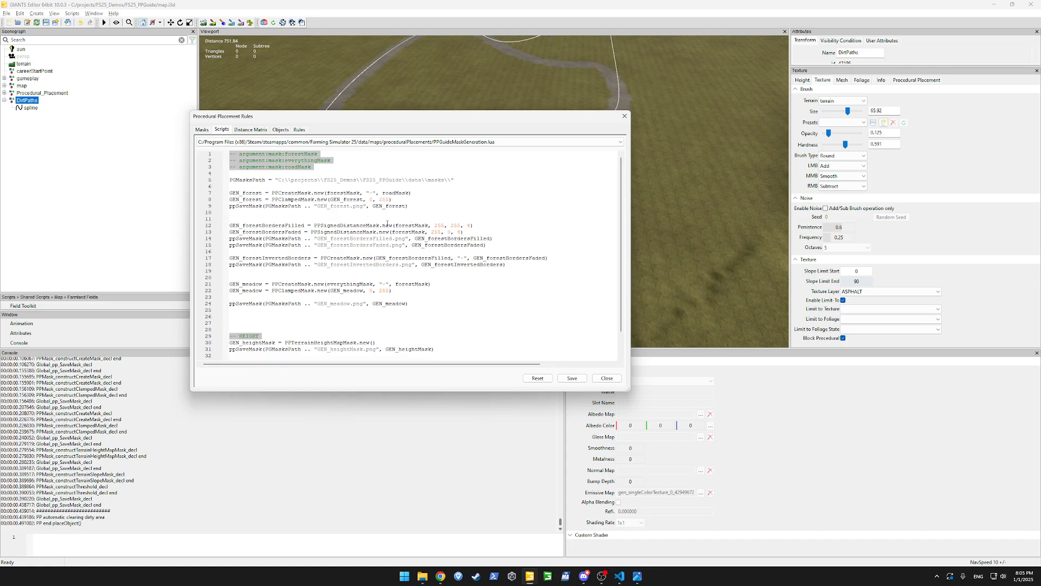
Replace forestMask with GEN_forest in both PPSignedDistanceMask lines of the forest borders and save the script.
double_click(404, 225)
left_click(360, 232)
double_click(244, 200)
key("ctrl+c")
double_click(408, 225)
key("ctrl+v")
double_click(406, 232)
key("ctrl+v")
left_click(572, 378)
left_click(428, 220)
Enable T_ForestBorder, F_ForestBorder and T_Grass as main rules in the placement rules.
left_click(299, 129)
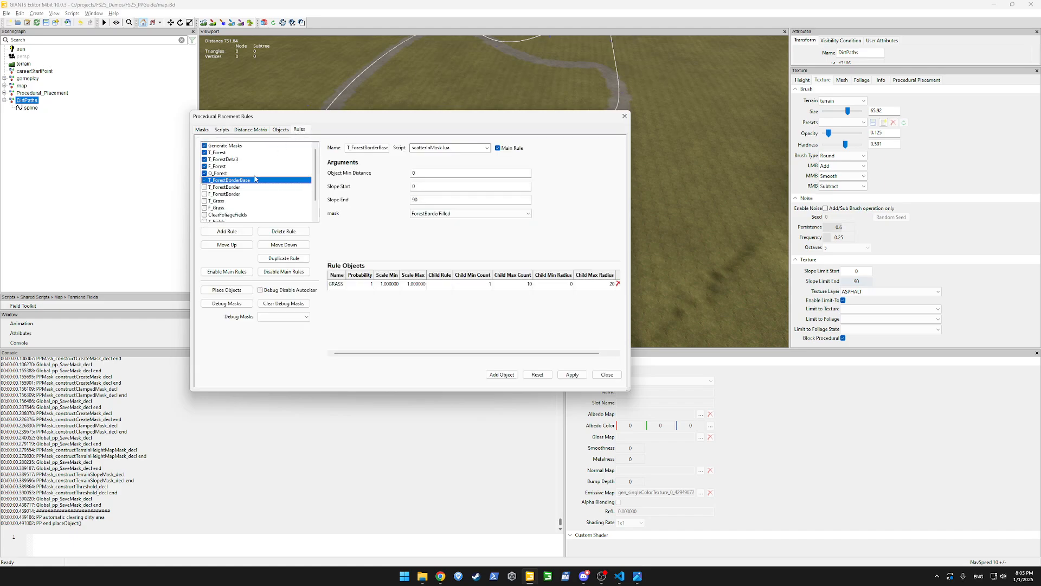
left_click(227, 187)
left_click(227, 194)
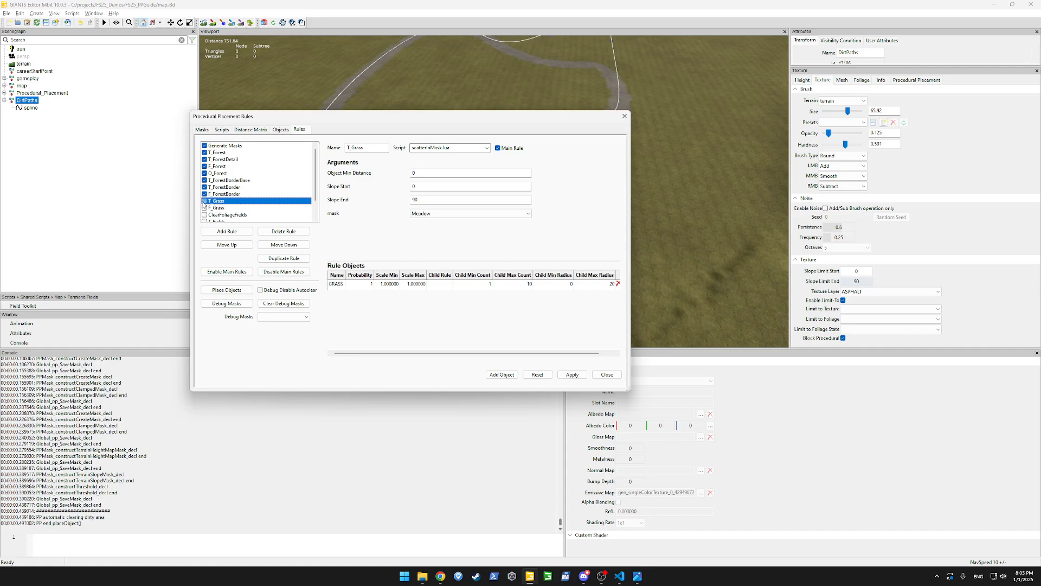
left_click(204, 201)
scroll(266, 199, "down", 2)
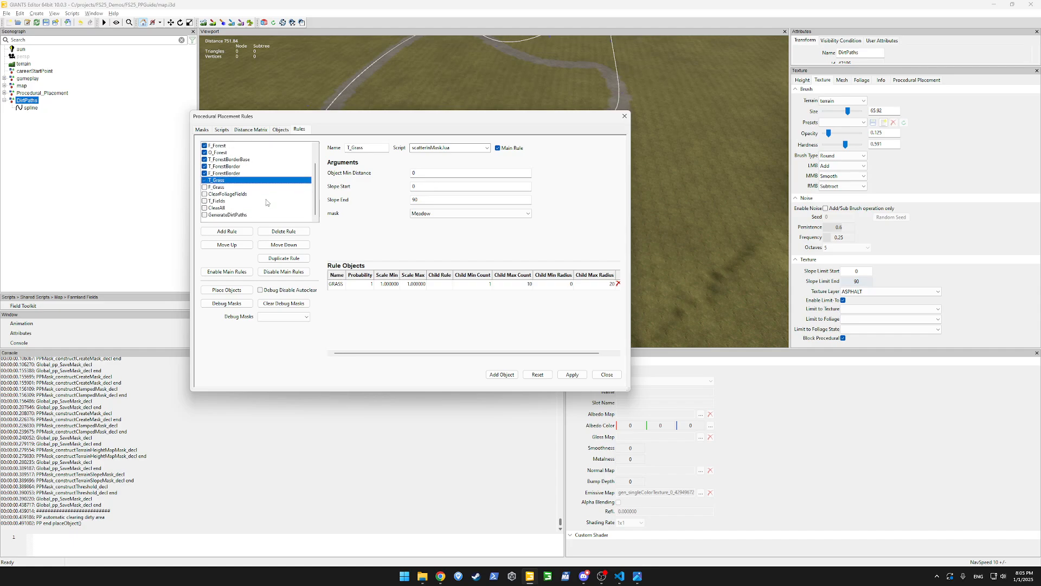
Enable the ClearFoliageFields and T_Fields placement rules as main rules.
left_click(230, 194)
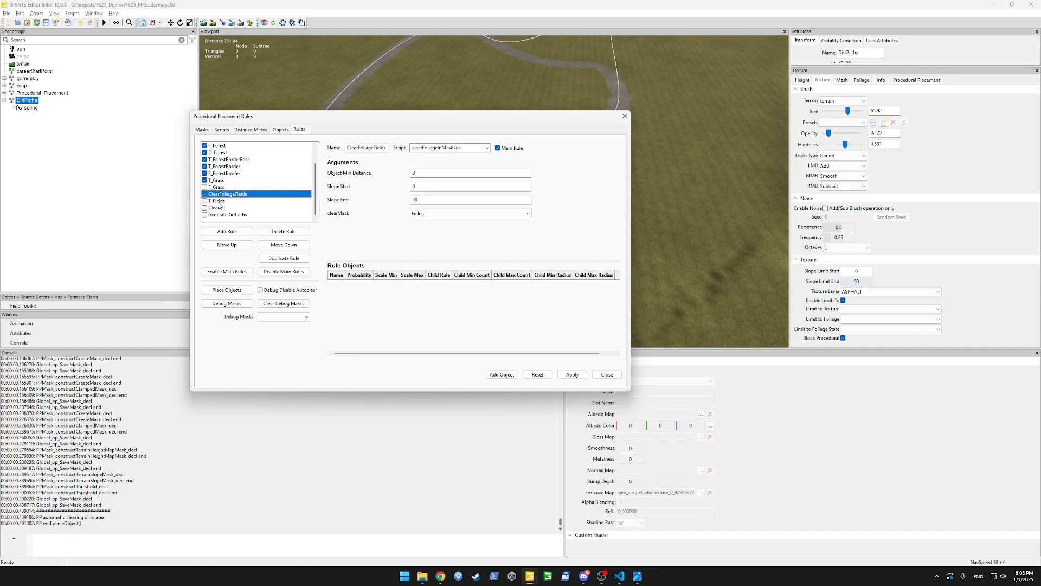
left_click(213, 202)
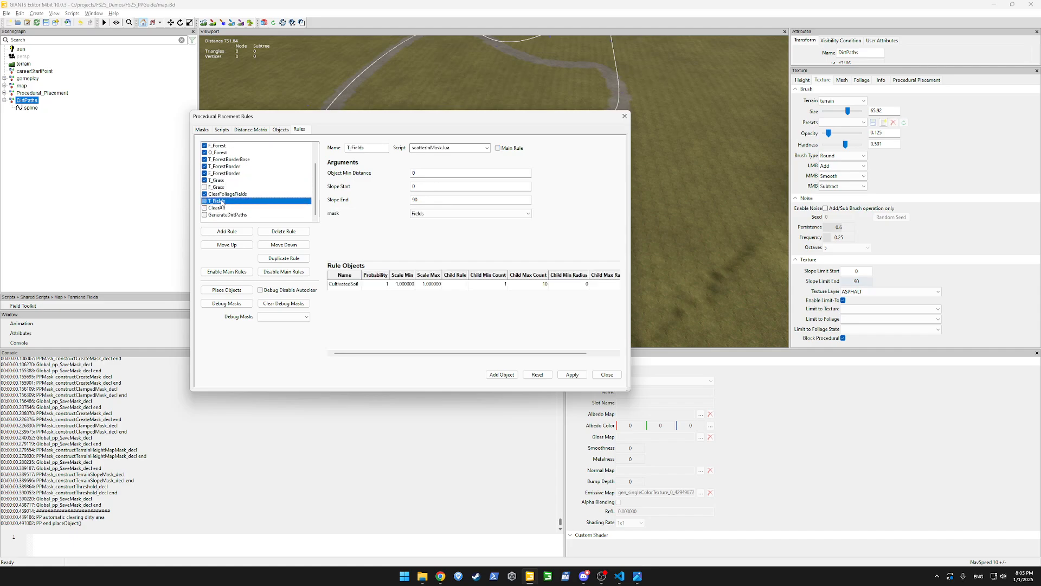
left_click(497, 149)
left_click(236, 291)
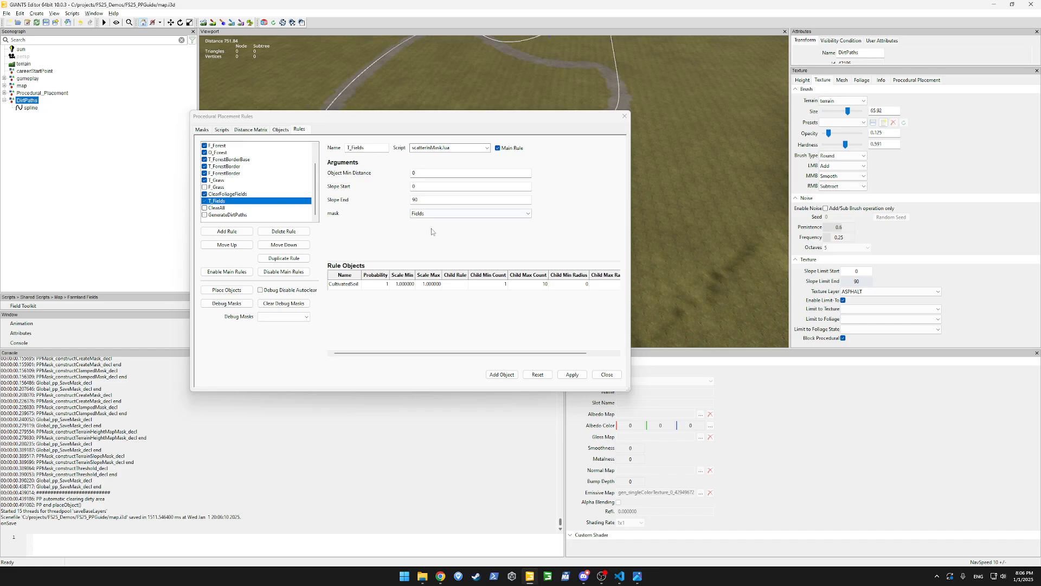
left_click(430, 213)
left_click(376, 233)
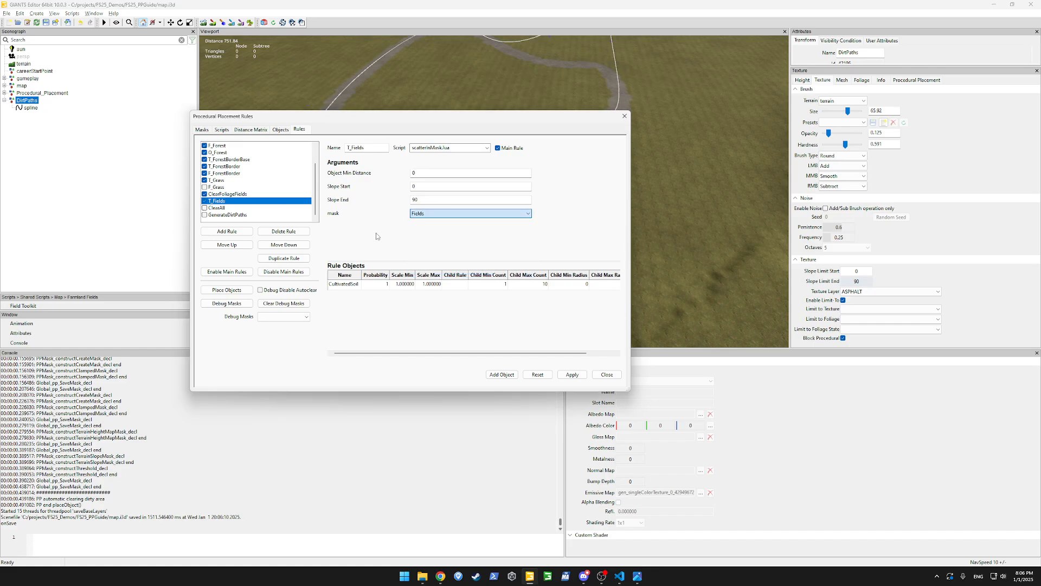
Add a placement rule named T_Road and choose RoadMask as its forestMask argument.
left_click(226, 231)
type("Roa")
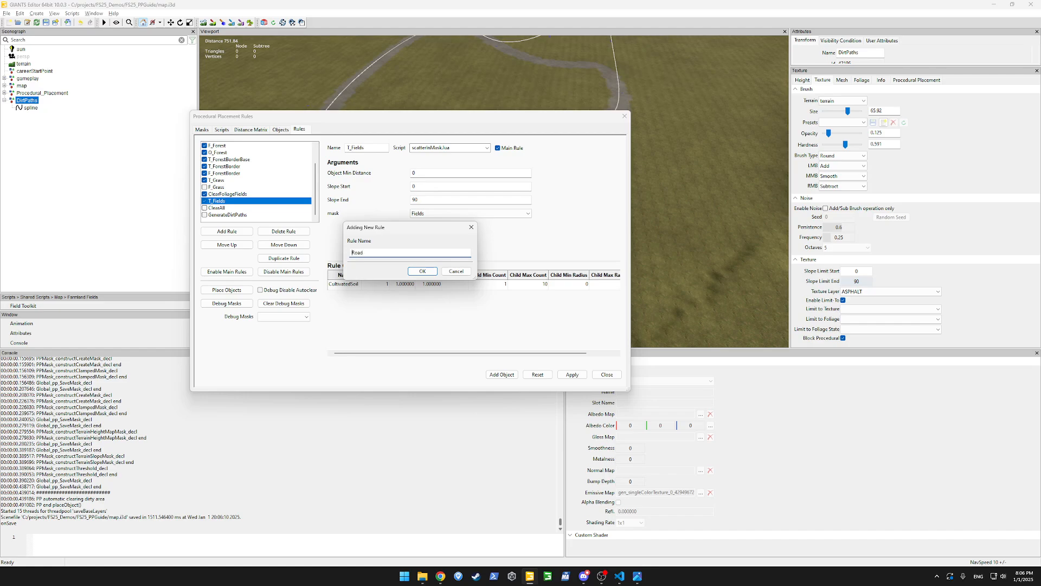
type("d")
key("Return")
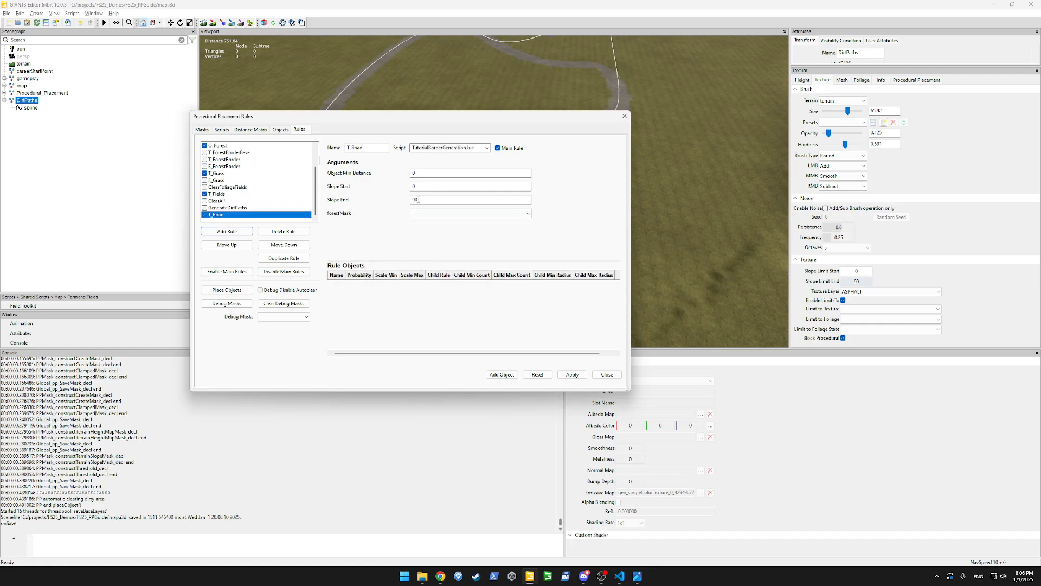
left_click(466, 213)
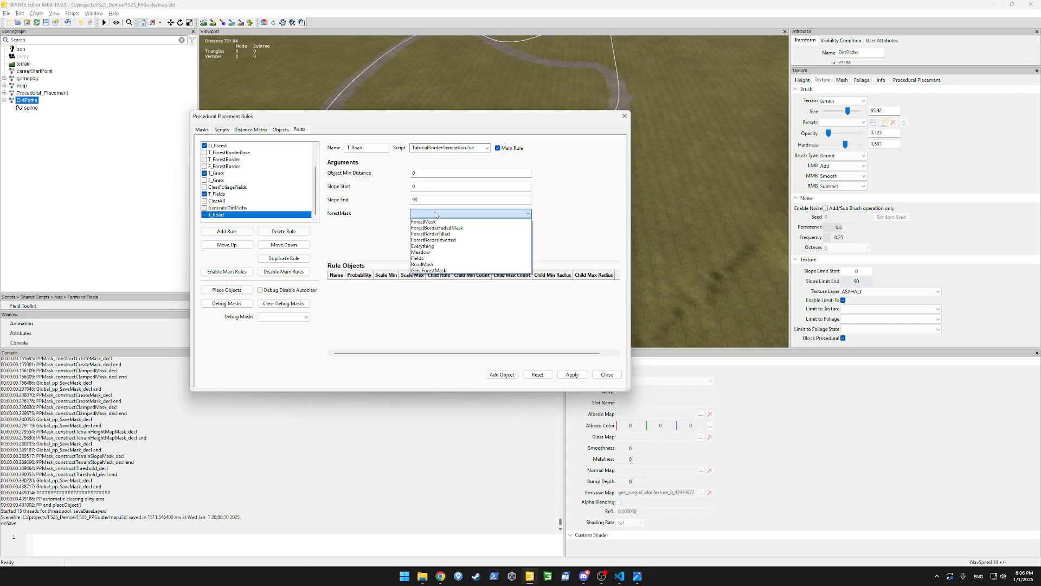
left_click(431, 265)
Add two rule objects to T_Road, ASPHALT and ASPHALT_CRACKS.
left_click(502, 374)
left_click(337, 286)
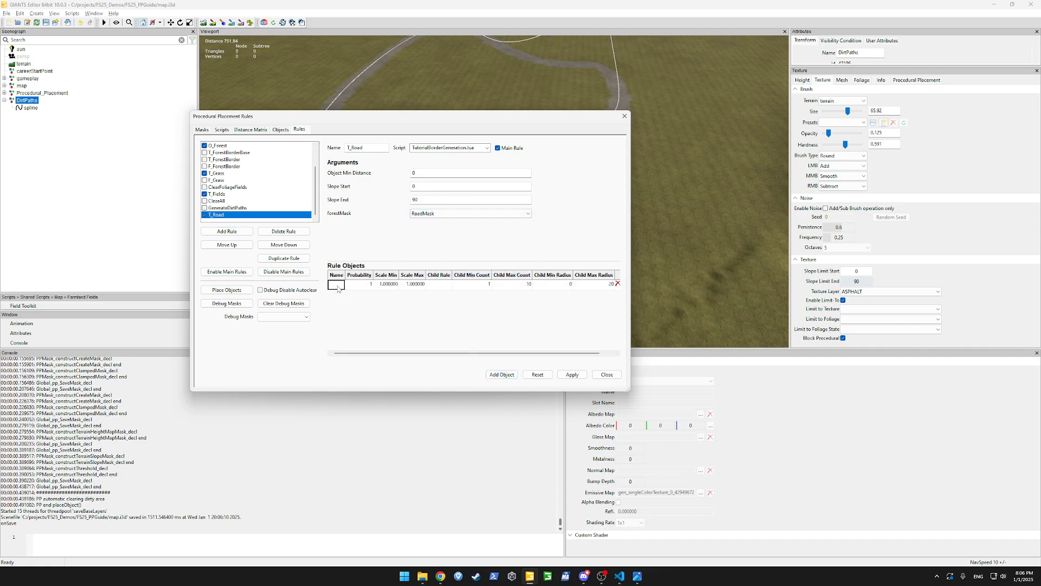
left_click(369, 284)
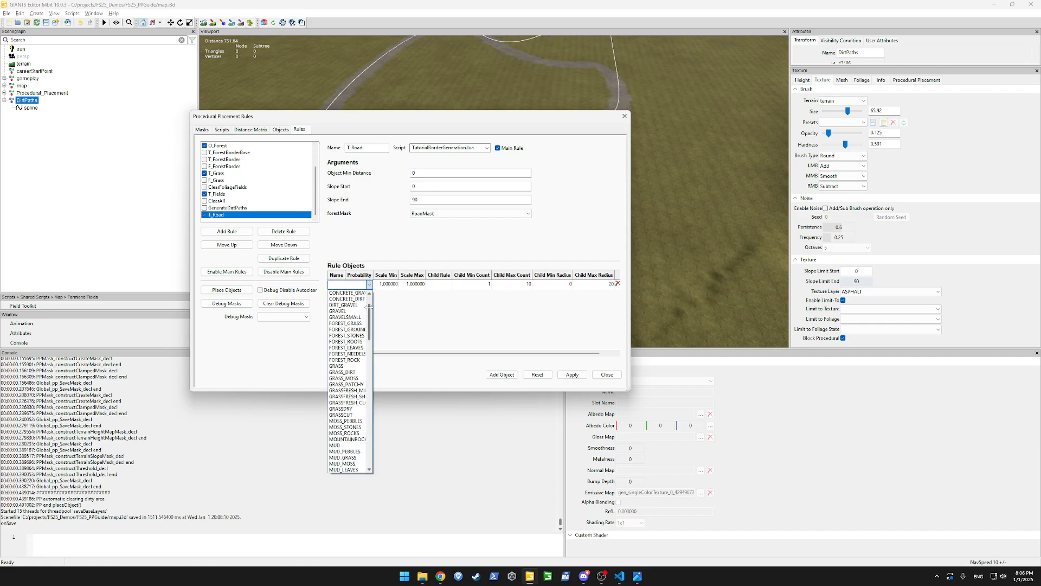
scroll(369, 307, "up", 2)
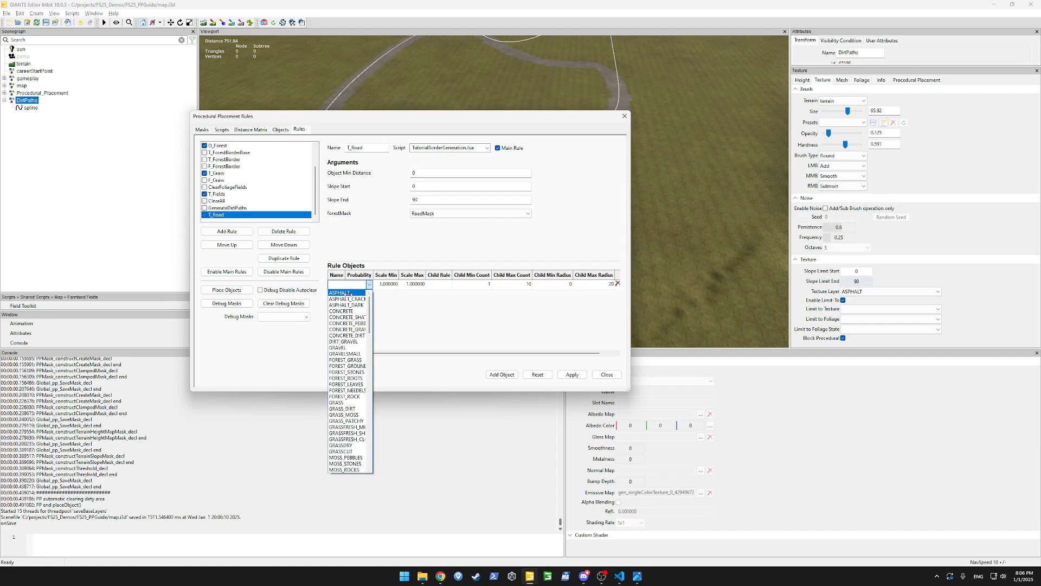
left_click(350, 293)
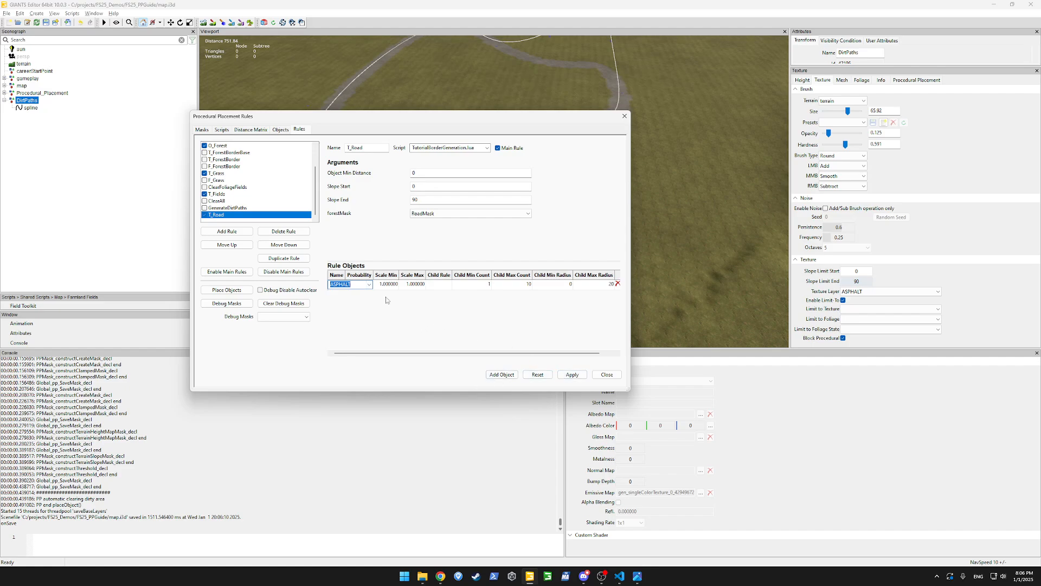
left_click(501, 374)
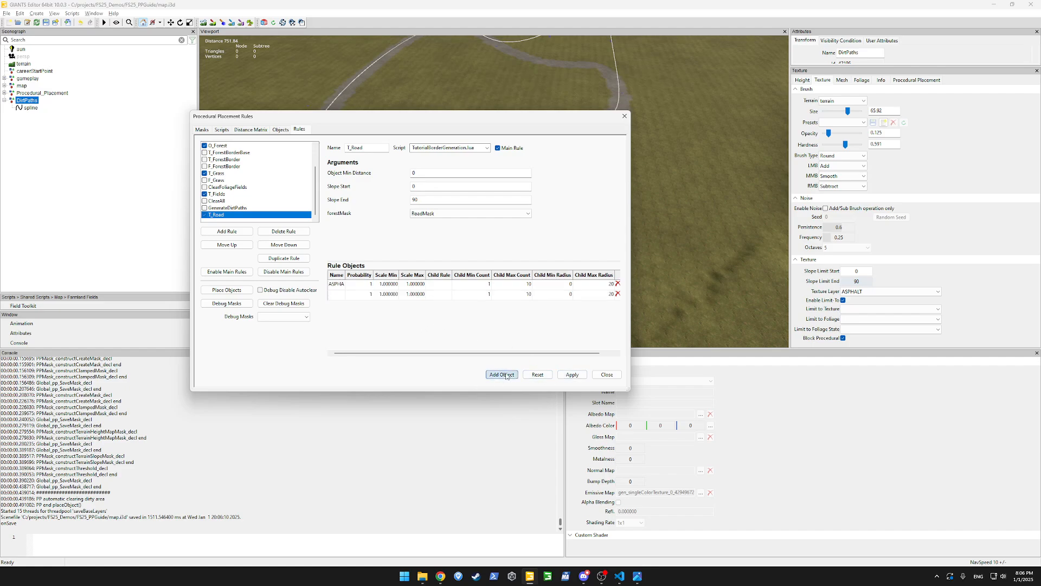
double_click(336, 295)
left_click(402, 295)
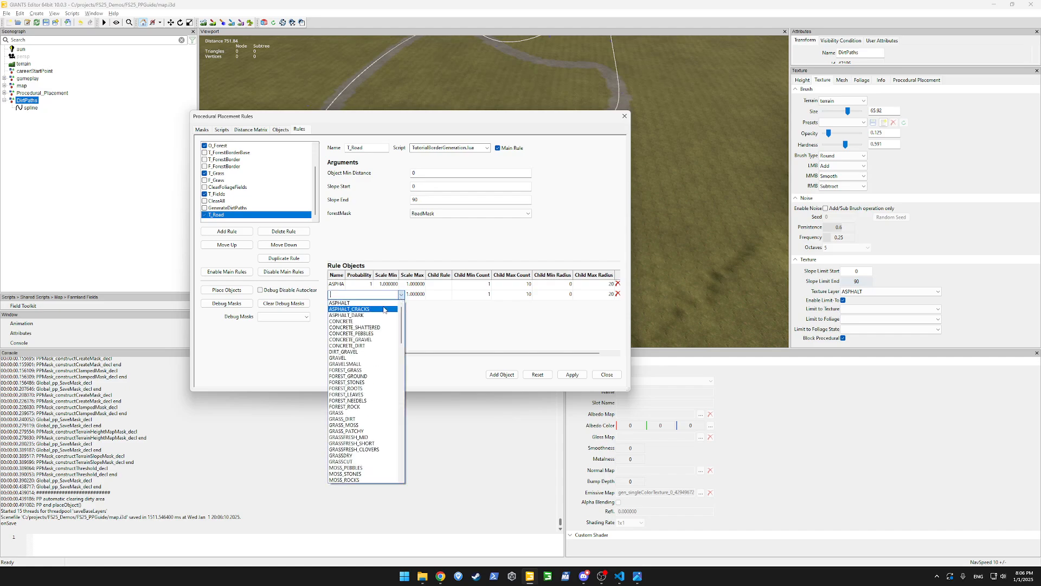
left_click(376, 309)
Set the probability of ASPHALT to 50 and of ASPHALT_CRACKS to 2, and apply the T_Road rule.
double_click(367, 284)
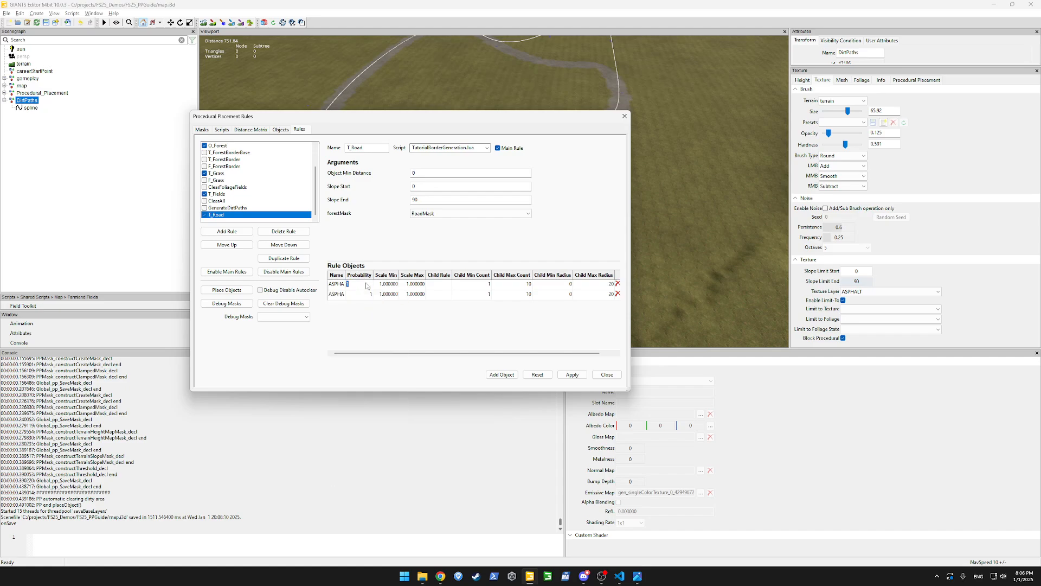
type("50")
double_click(368, 293)
type("2")
left_click(461, 319)
left_click(572, 374)
Change the script of T_Road to scatterInMask.lua with RoadMask as its mask, and apply the rule.
left_click(487, 148)
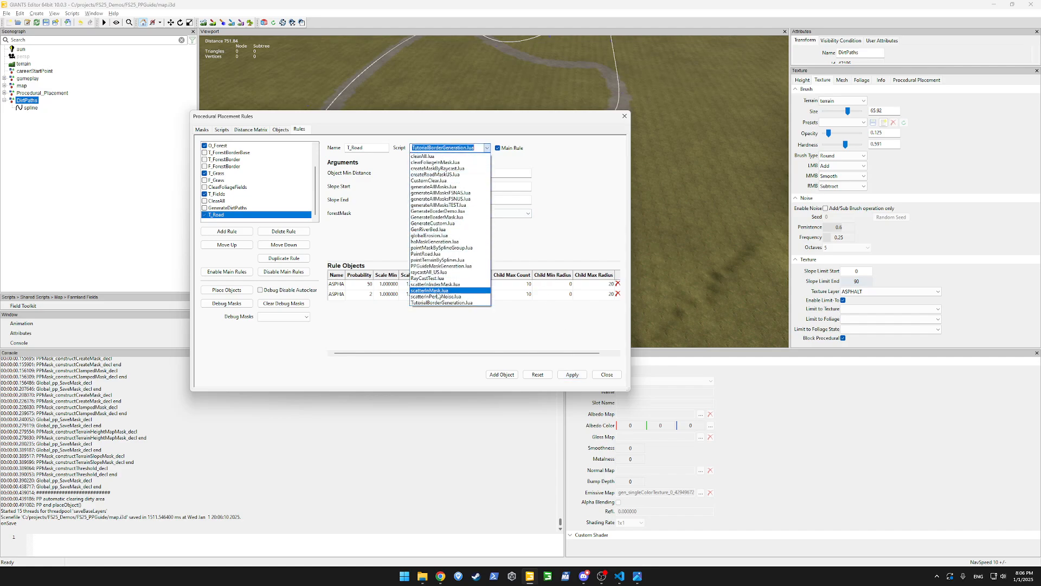
left_click(438, 293)
left_click(442, 213)
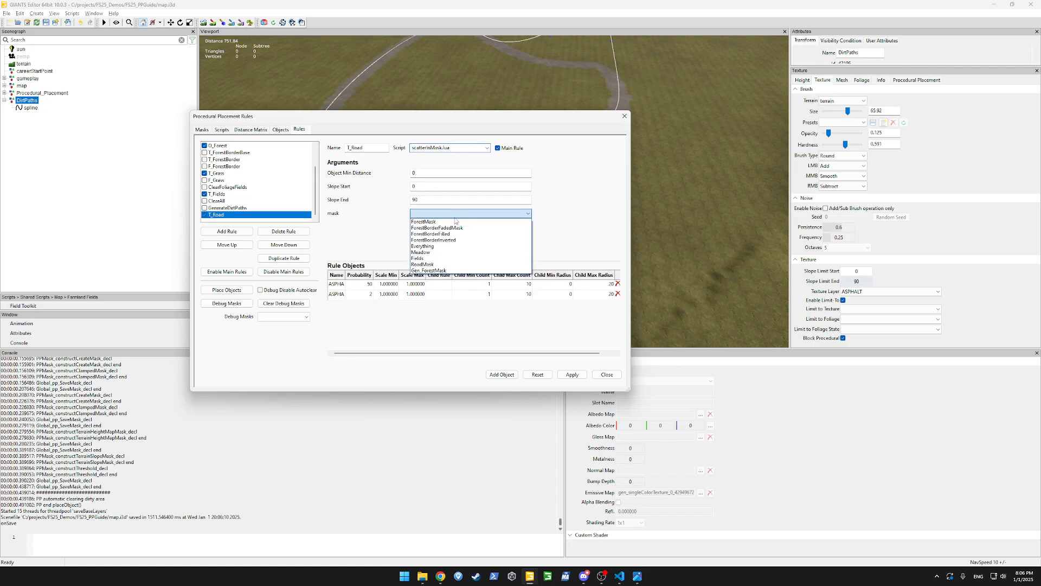
left_click(442, 264)
left_click(572, 374)
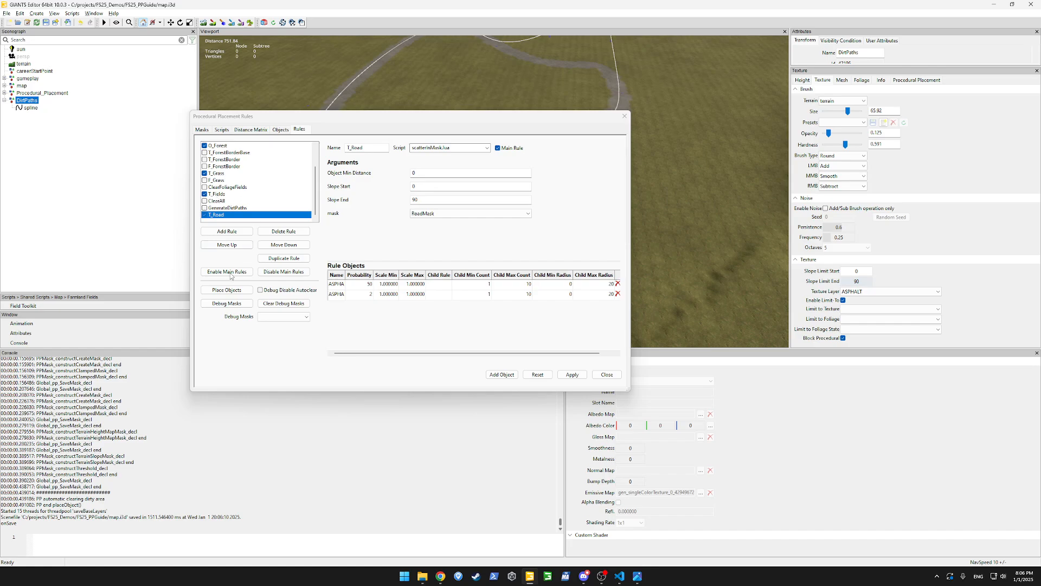
Re-enable T_ForestBorderBase, T_ForestBorder and F_ForestBorder as main rules and apply the changes.
left_click(237, 153)
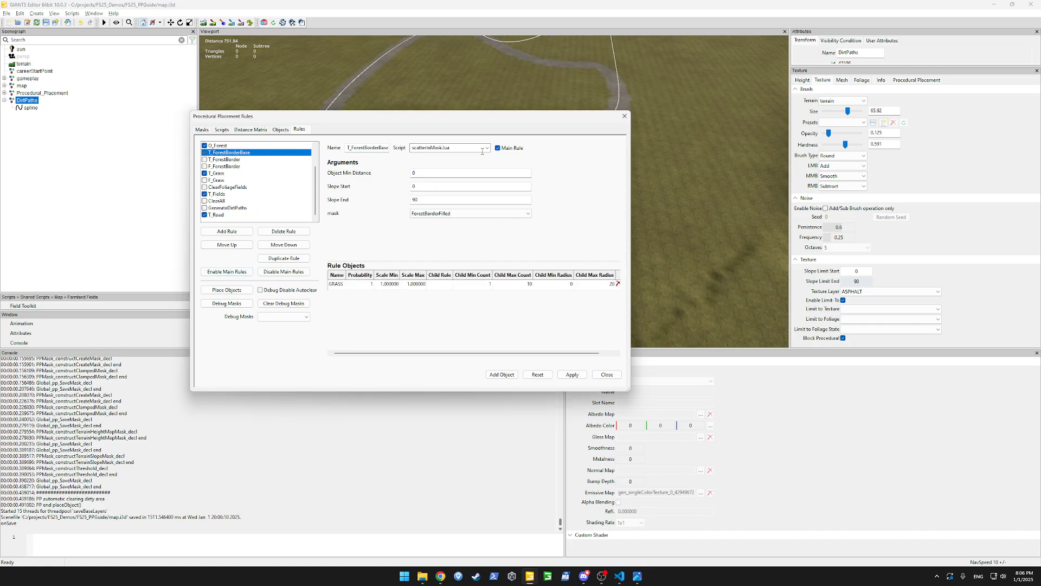
left_click(233, 160)
left_click(578, 373)
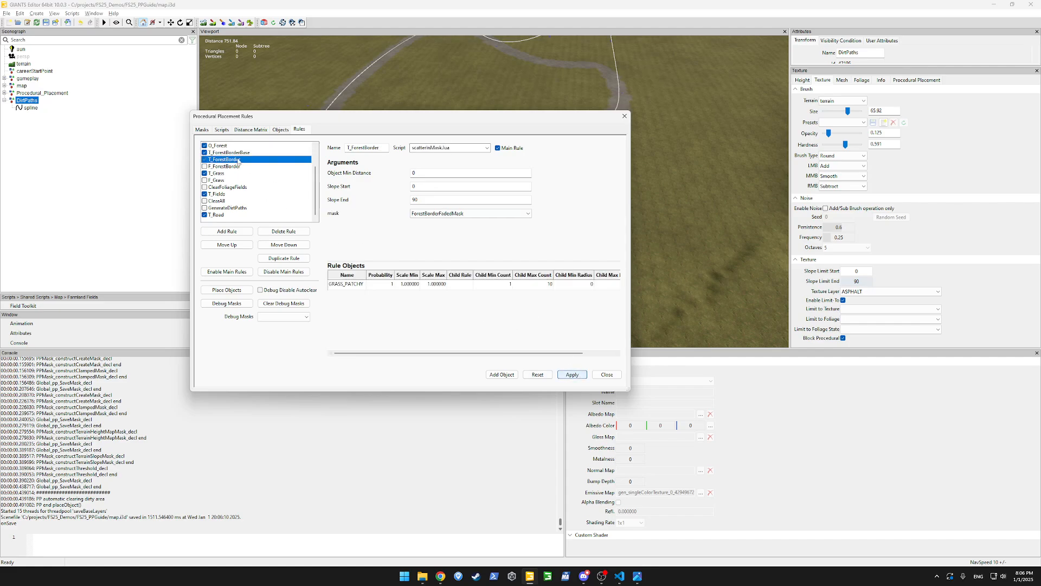
left_click(236, 166)
left_click(572, 375)
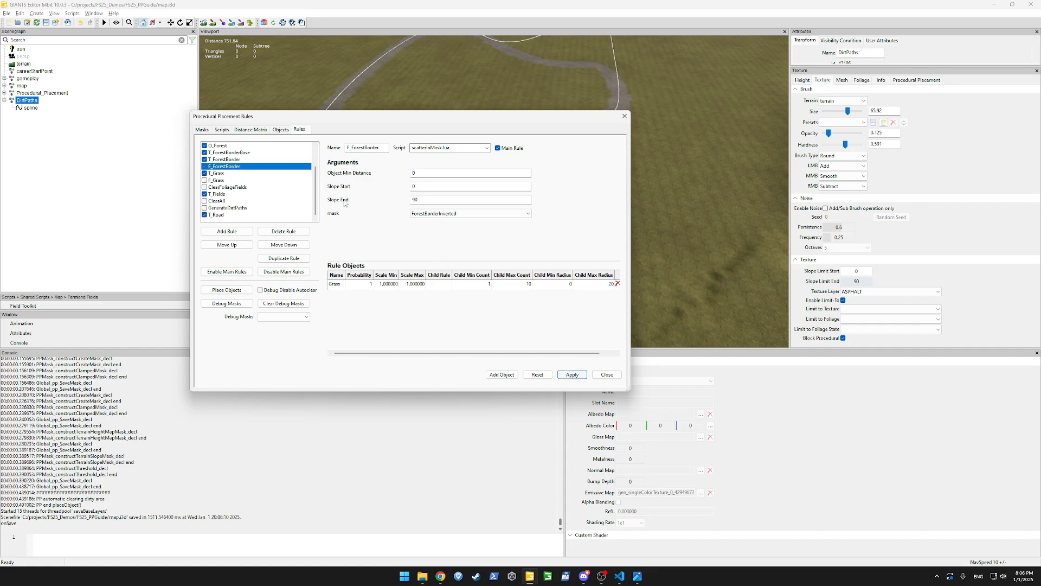
Place the objects with the enabled main rules and inspect the road where it runs through the forest.
scroll(281, 184, "up", 2)
scroll(281, 184, "down", 2)
left_click(239, 291)
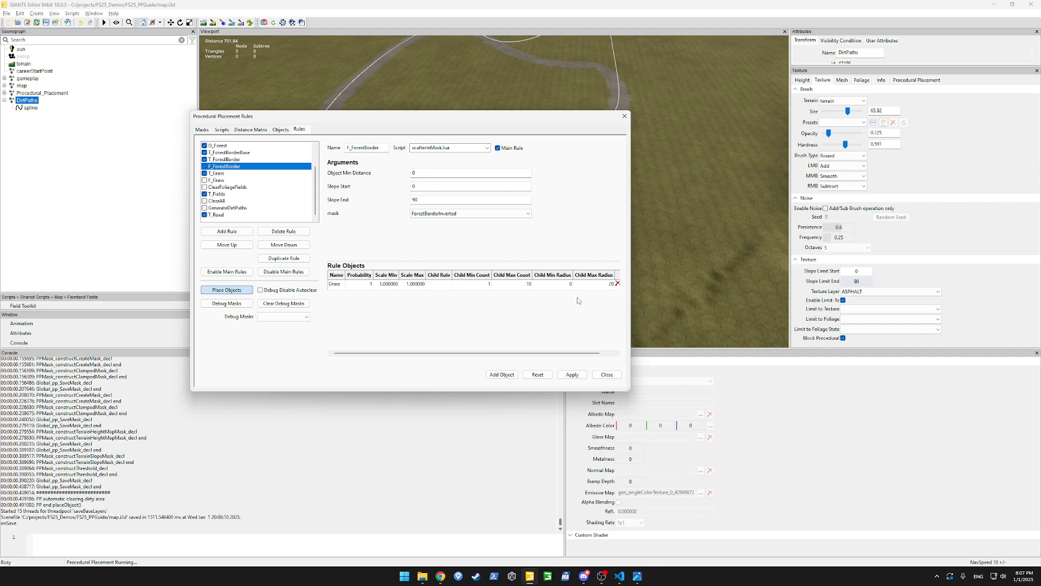
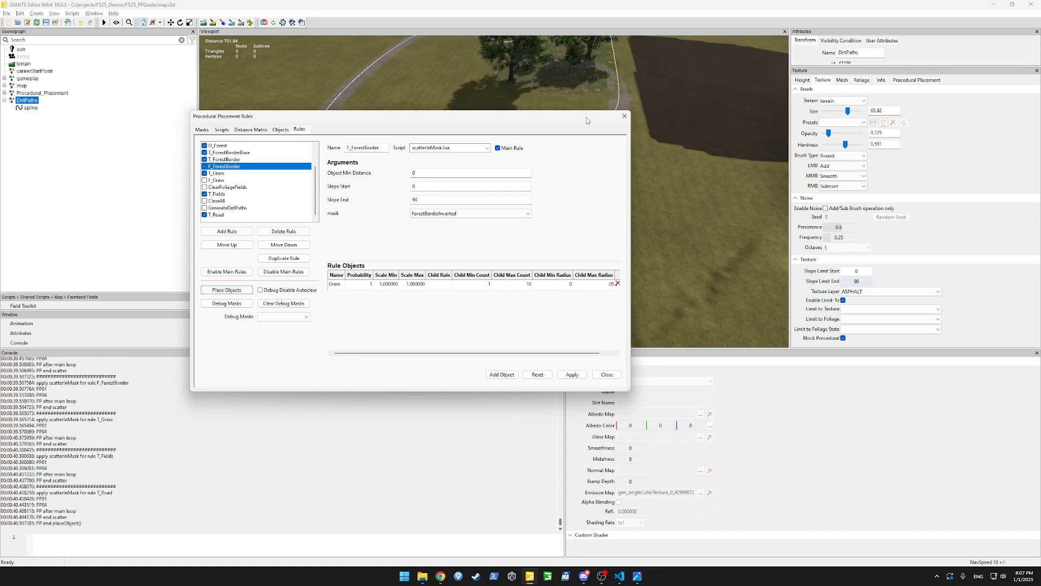
left_click_drag(587, 117, 190, 238)
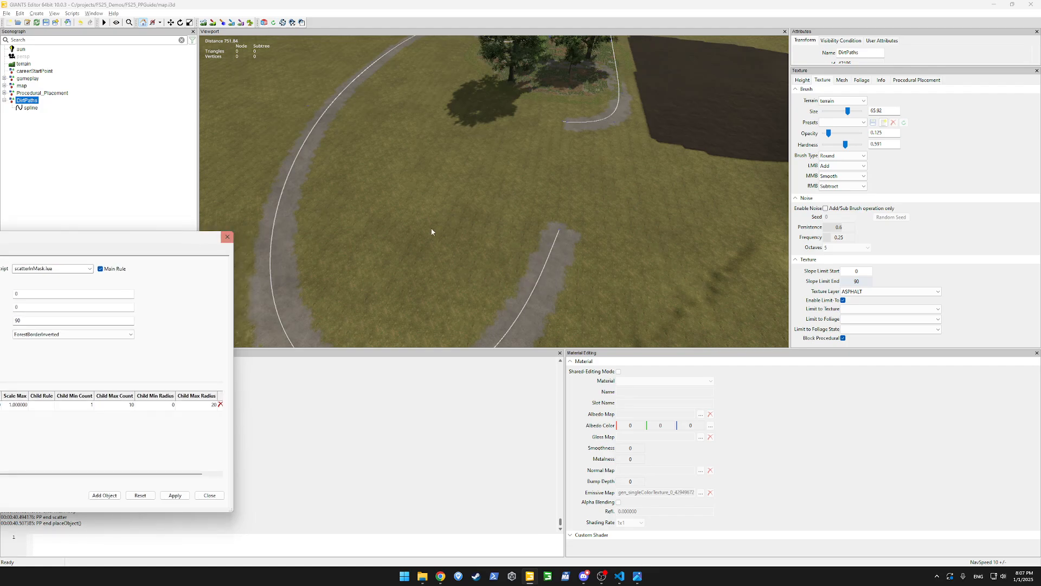
scroll(618, 203, "up", 8)
left_click_drag(602, 210, 338, 219, "alt")
scroll(531, 196, "up", 8)
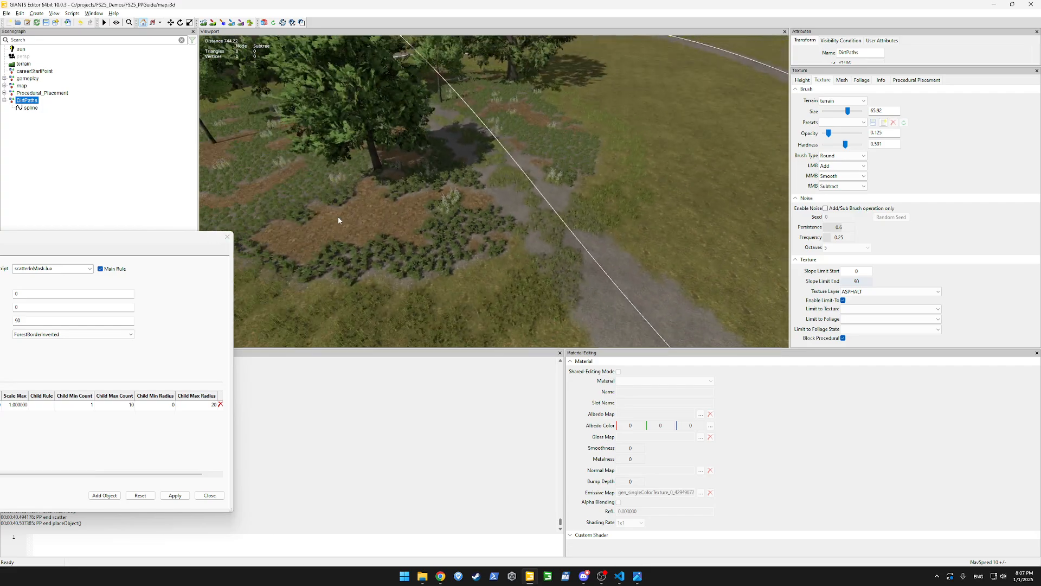
Add a placement rule named ClearFoliage_Roads.
left_click_drag(180, 241, 517, 122)
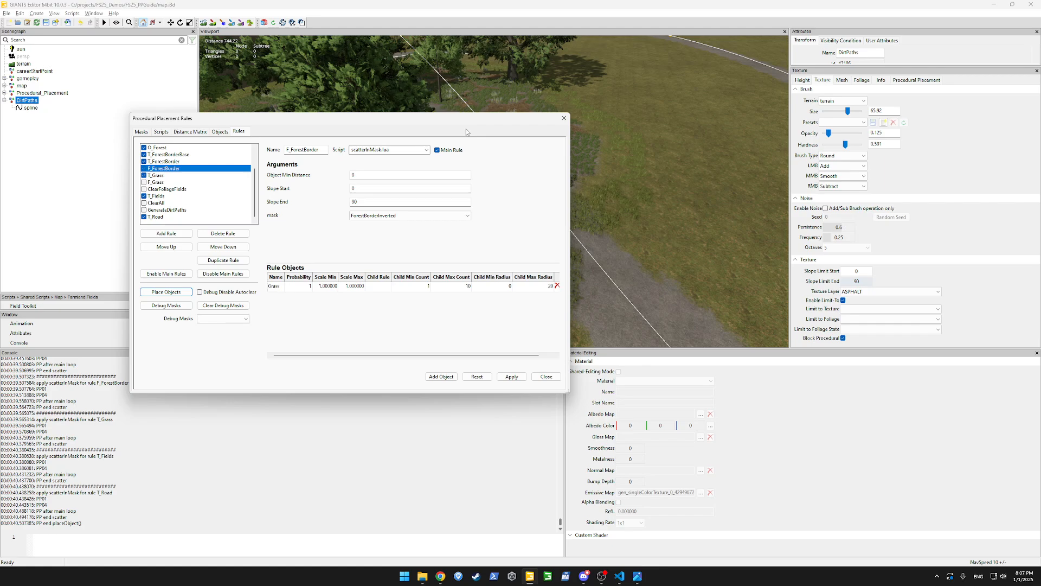
left_click(166, 233)
type("Clea")
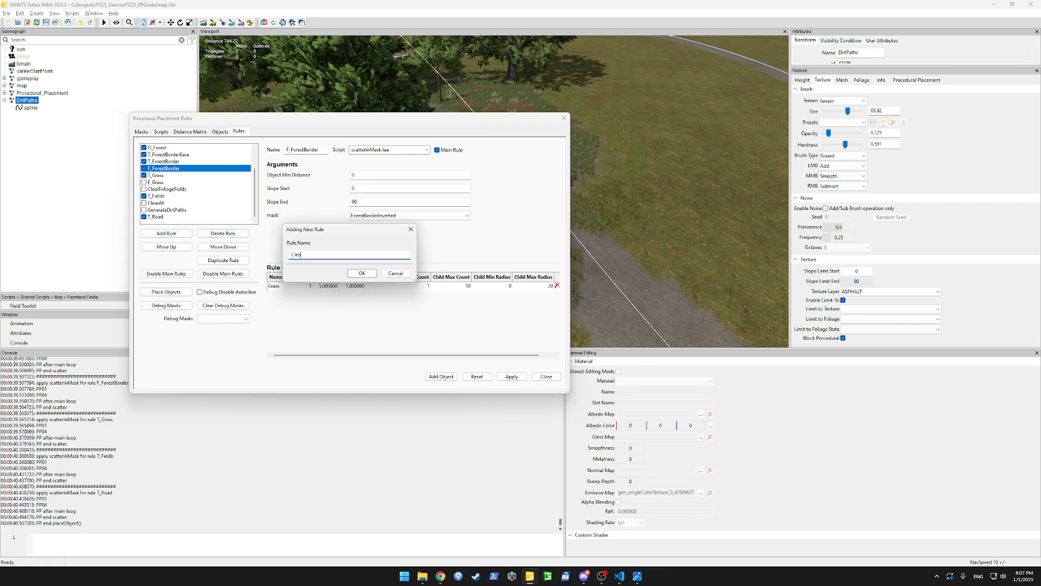
type("rFoliage_Roads")
key("Return")
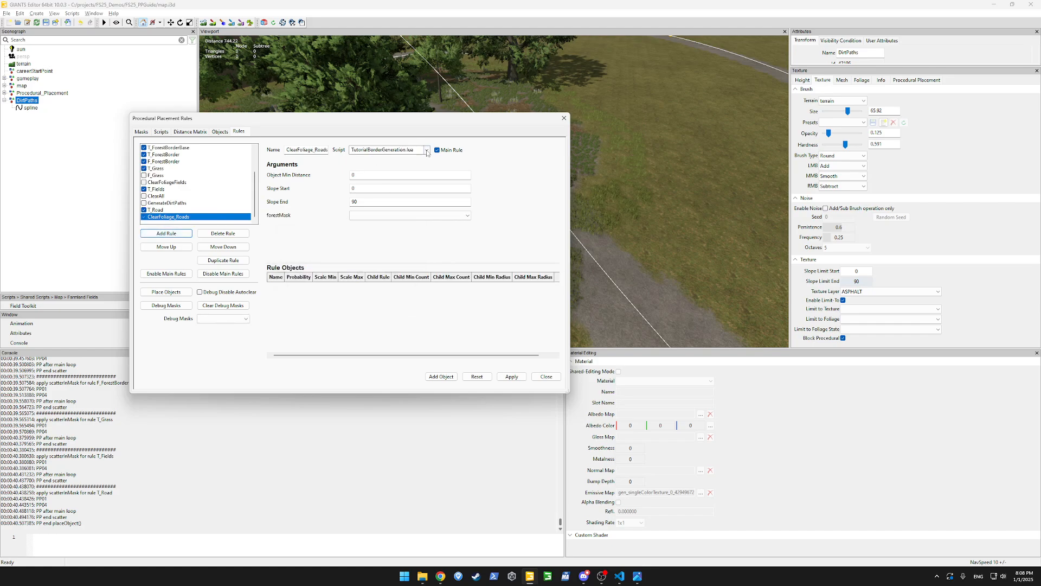
Set the script of ClearFoliage_Roads to clearFoliageInMask.lua with RoadMask as its clearMask, and apply the rule.
left_click(426, 150)
left_click(395, 164)
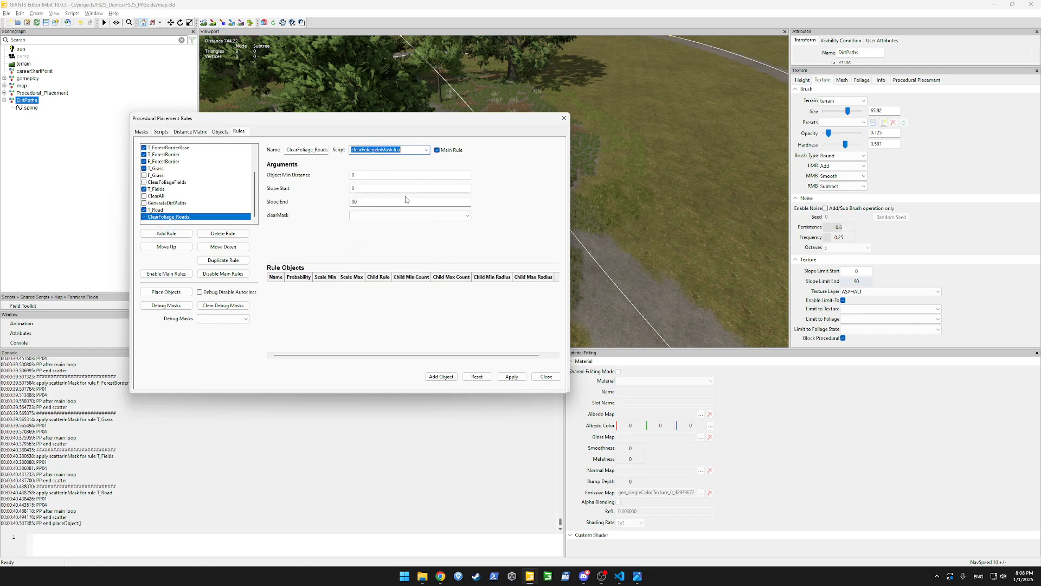
left_click(396, 216)
key("Down")
key("Down")
key("Down")
key("Down")
key("Down")
key("Down")
key("Down")
key("Down")
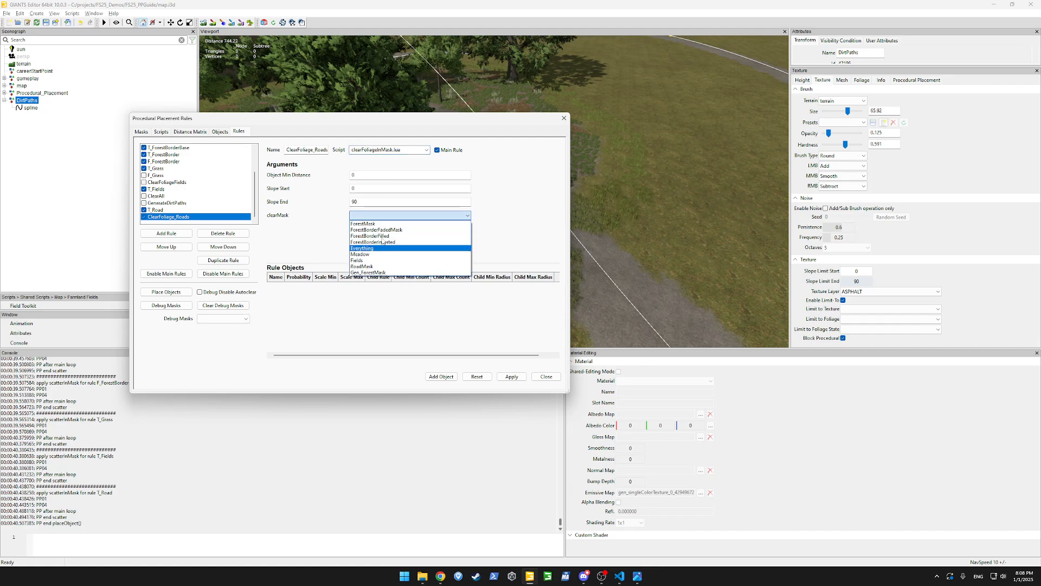
key("Return")
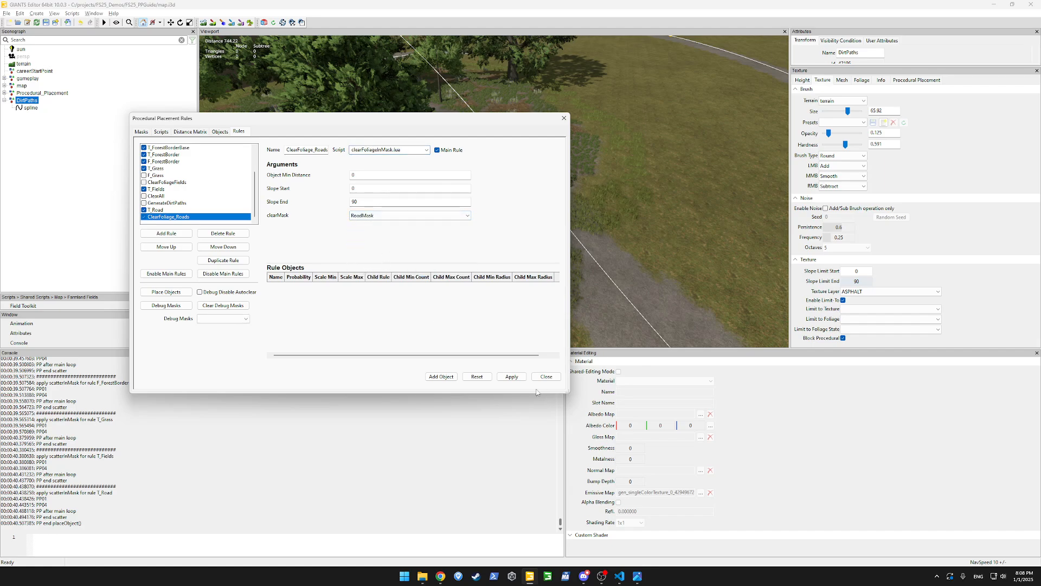
left_click(511, 376)
left_click_drag(471, 121, 228, 203)
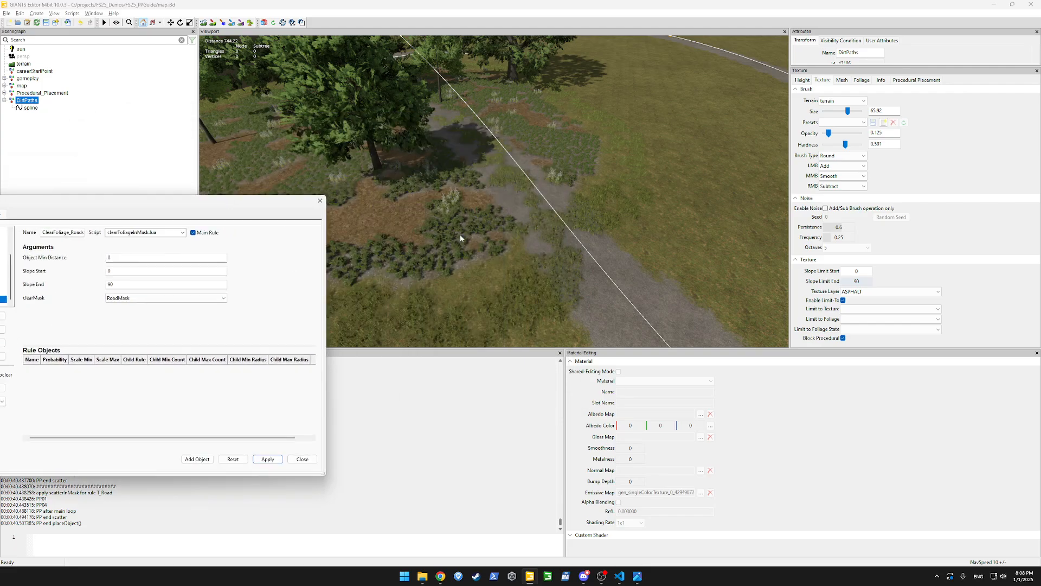
left_click_drag(460, 234, 216, 168, "alt")
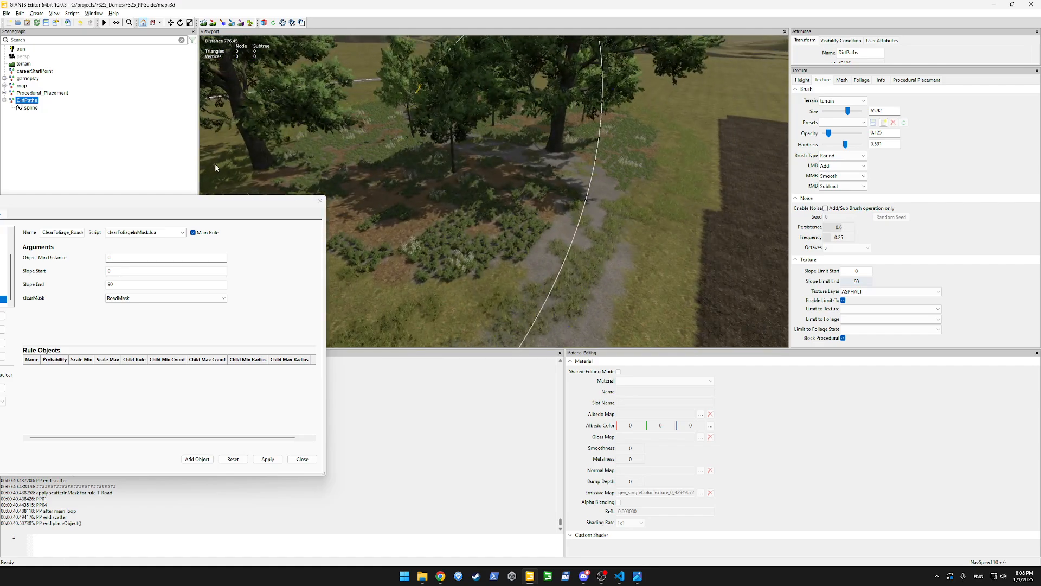
Apply the ClearFoliage_Roads rule and place the objects with the enabled main rules, checking the road through the forest.
scroll(584, 238, "down", 5)
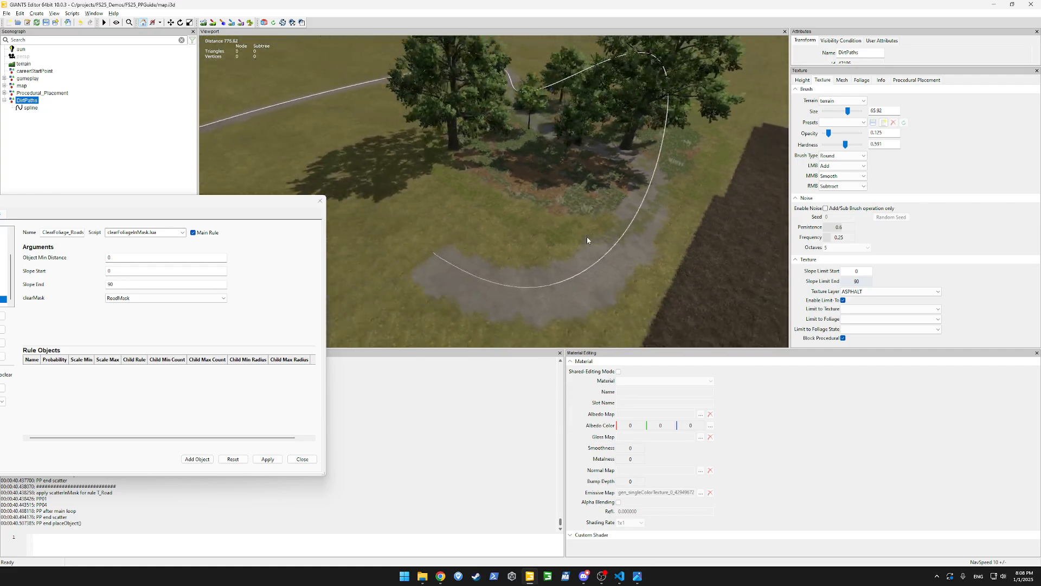
left_click_drag(587, 238, 392, 248, "alt")
left_click_drag(186, 201, 549, 142)
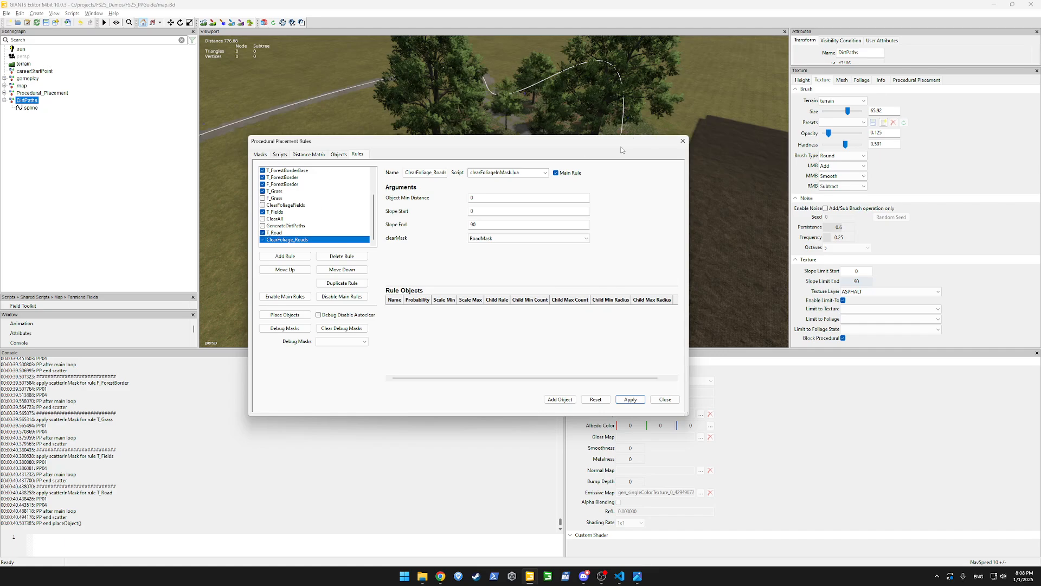
left_click_drag(623, 150, 394, 299)
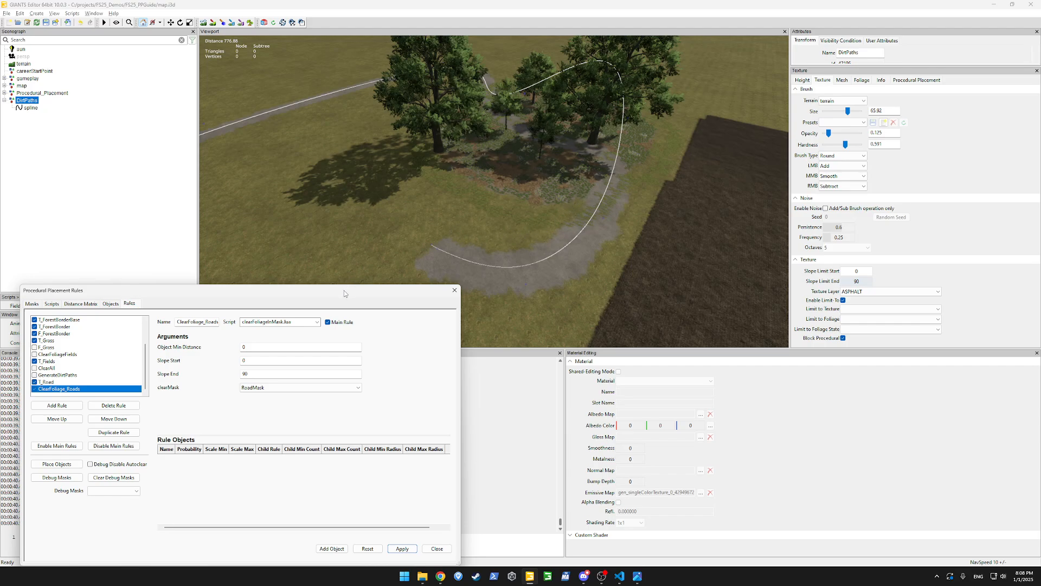
left_click_drag(345, 293, 379, 226)
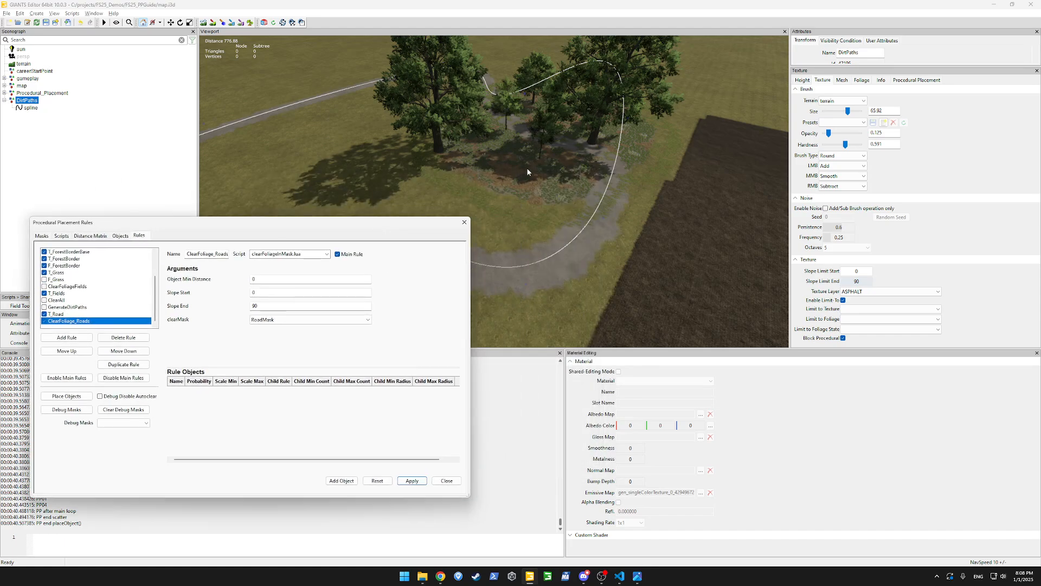
left_click_drag(528, 171, 563, 174, "alt")
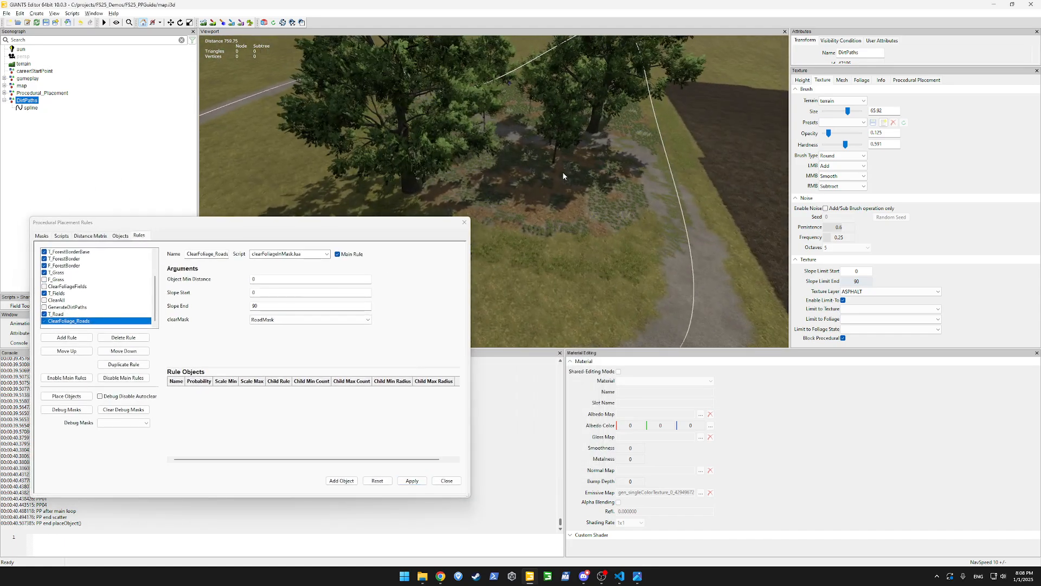
left_click(412, 481)
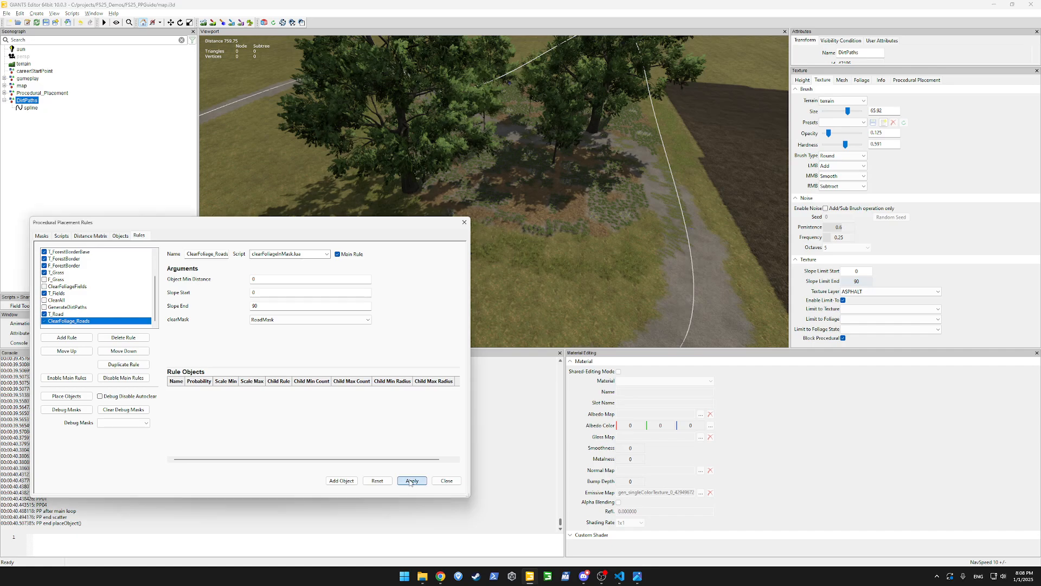
left_click(66, 396)
left_click_drag(442, 223, 522, 136)
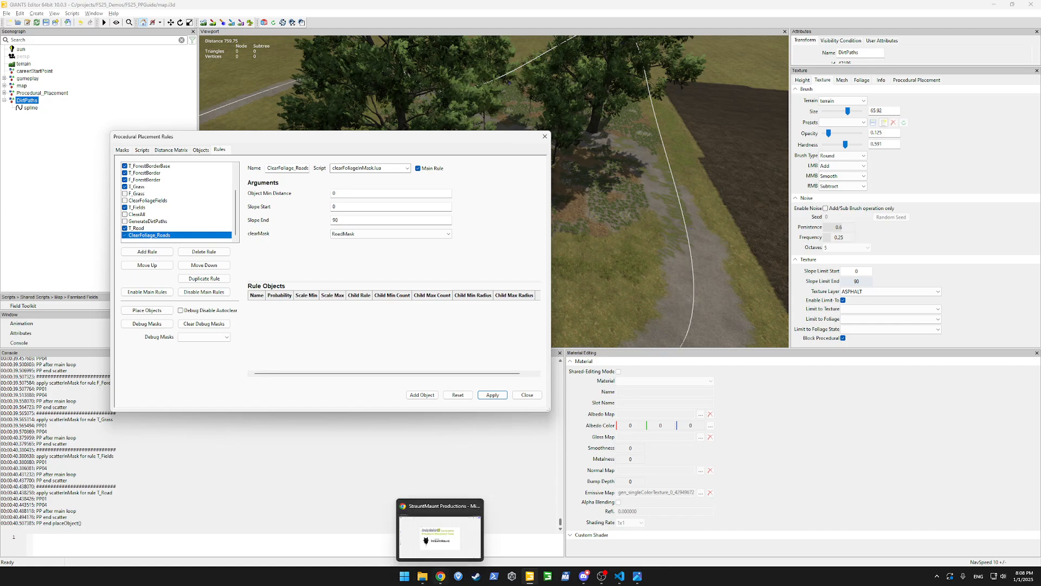
Switch to the Miro board in Chrome and start presenting the Procedural Placement Tools guide in full screen.
left_click(440, 577)
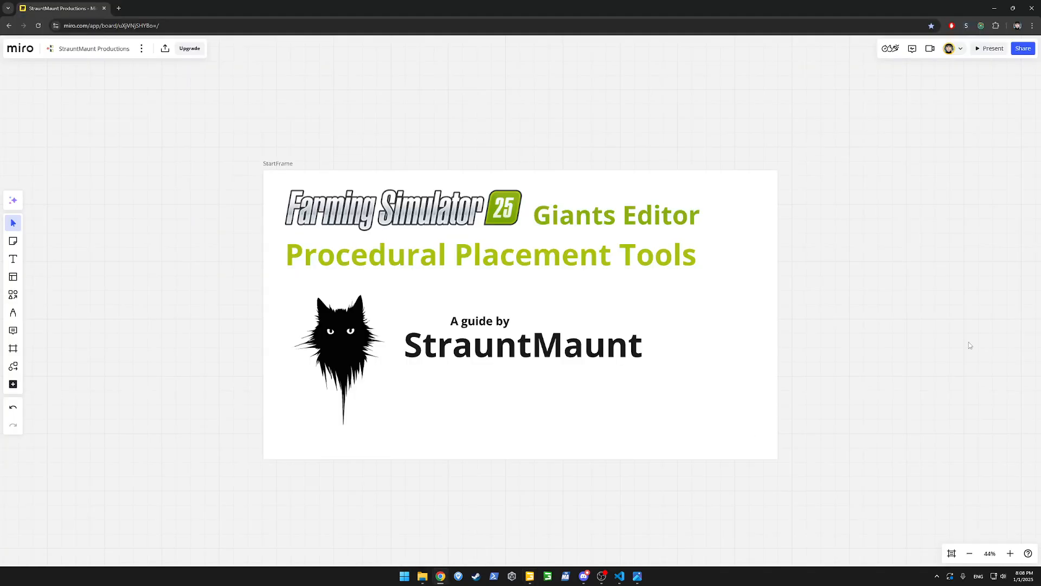
left_click(990, 48)
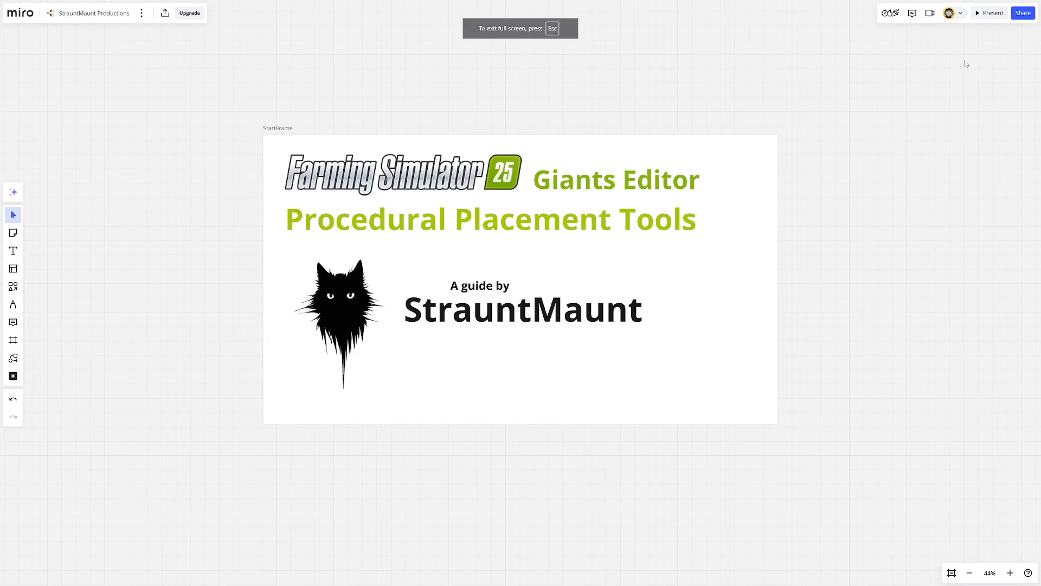